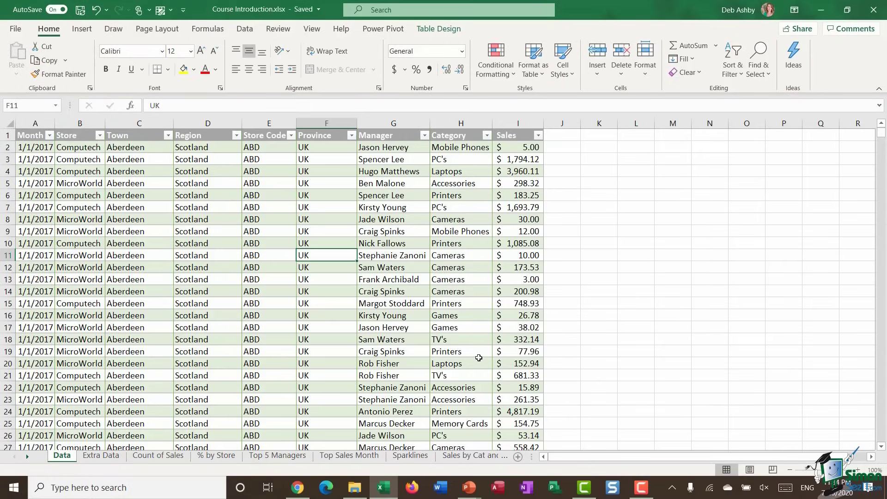
Look through the sales records on the Data sheet and return to the first rows.
click(398, 303)
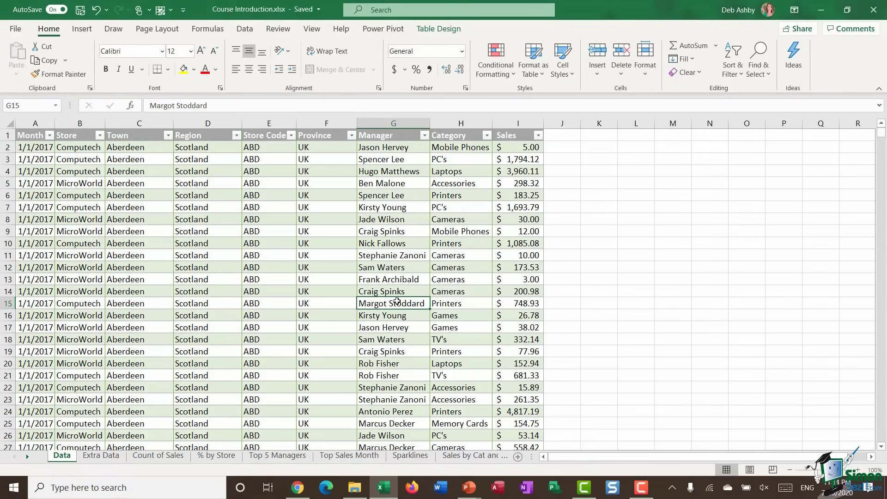
scroll(397, 300, down, 7)
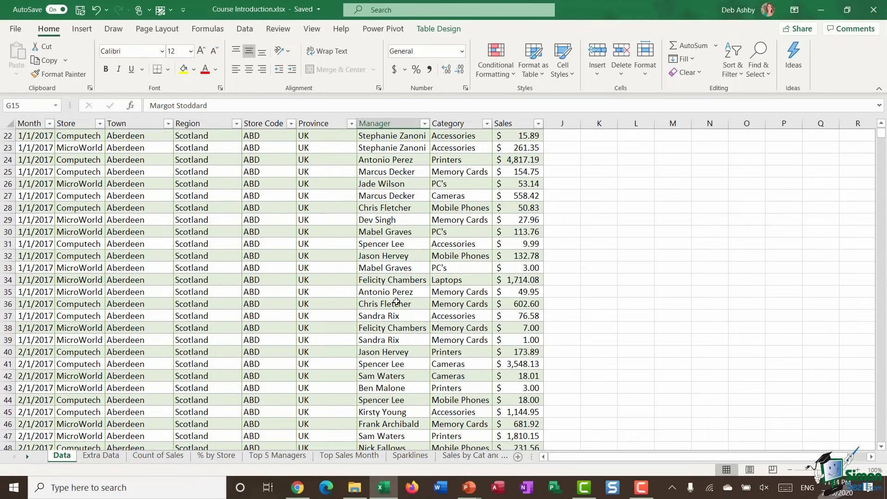
scroll(397, 301, up, 7)
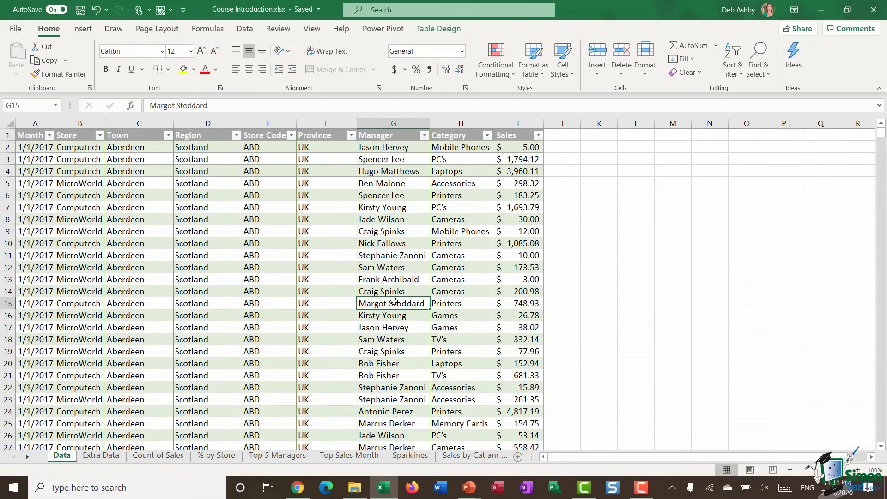
On the % by Store sheet, show the PivotTable's Sum of Sales values as % of Grand Total.
click(215, 456)
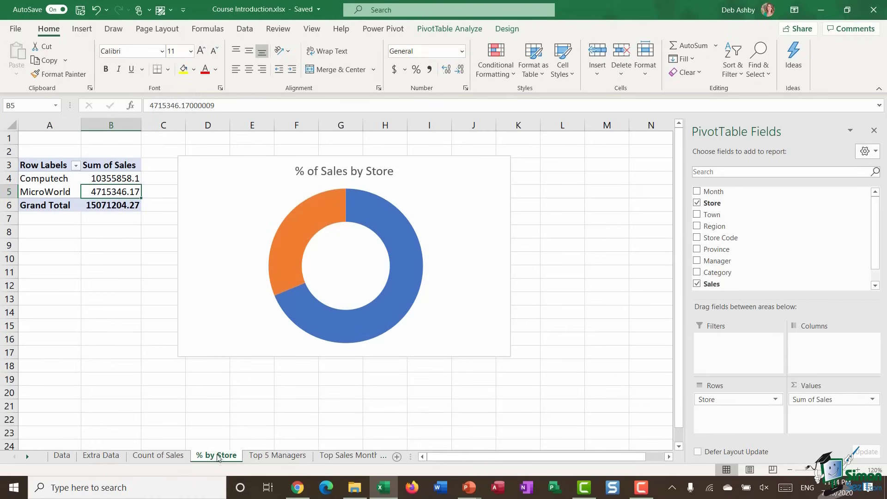
click(101, 182)
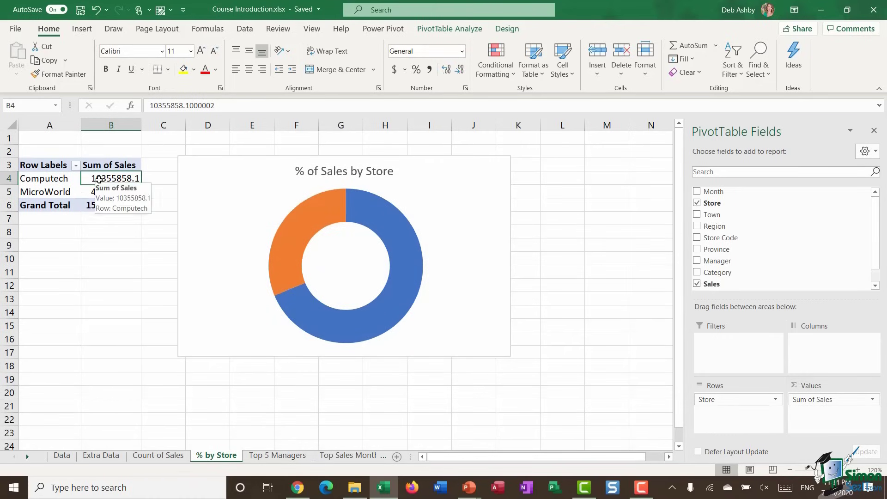
right_click(101, 183)
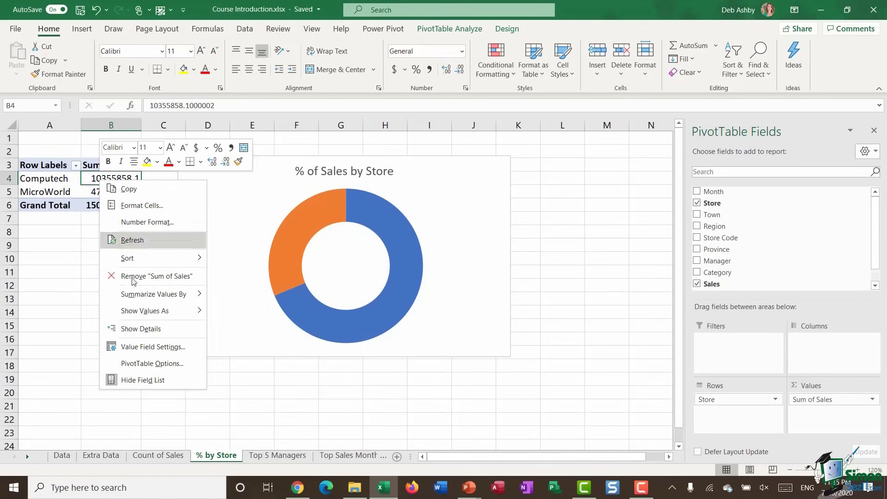
mouse_move(143, 311)
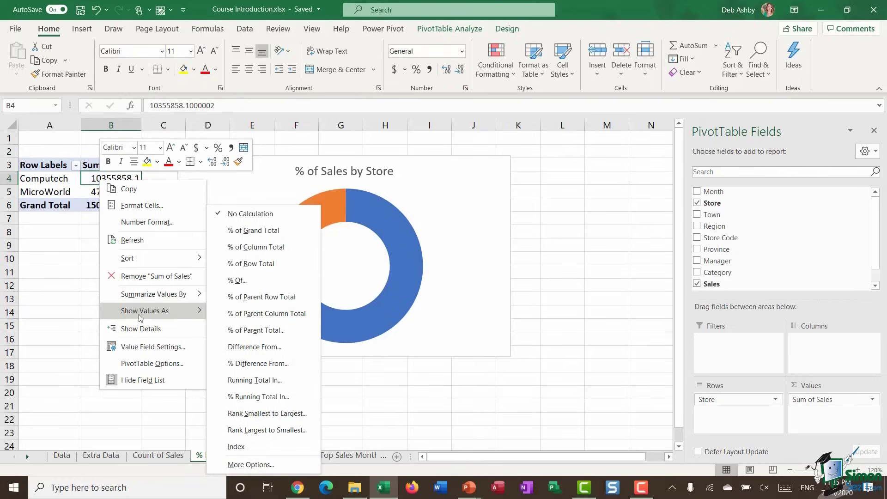
click(277, 230)
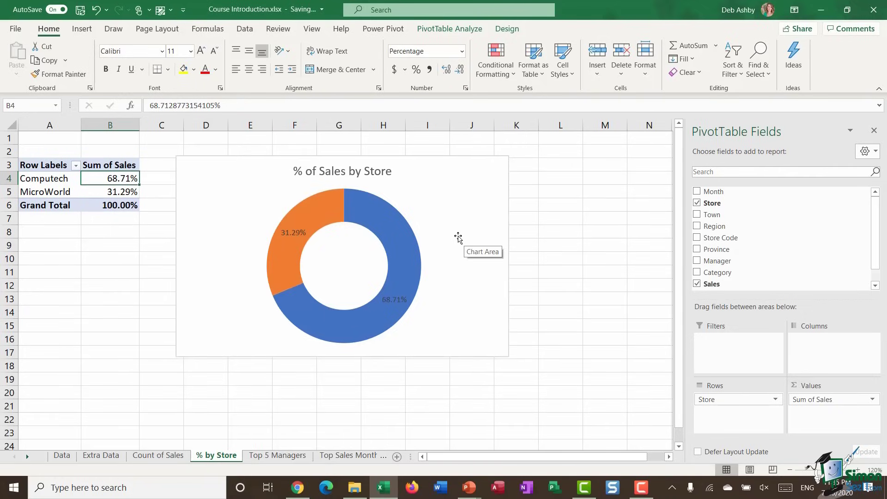
Change the font colour of the doughnut chart's data labels to white.
click(457, 238)
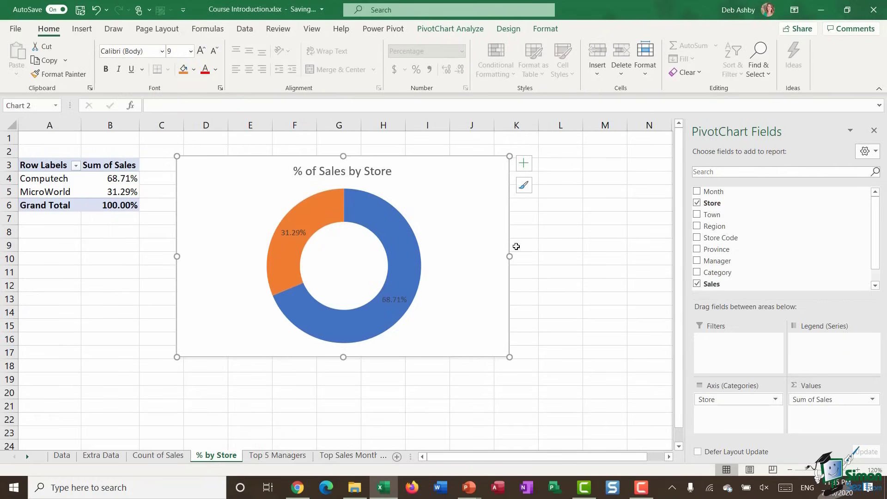
click(294, 233)
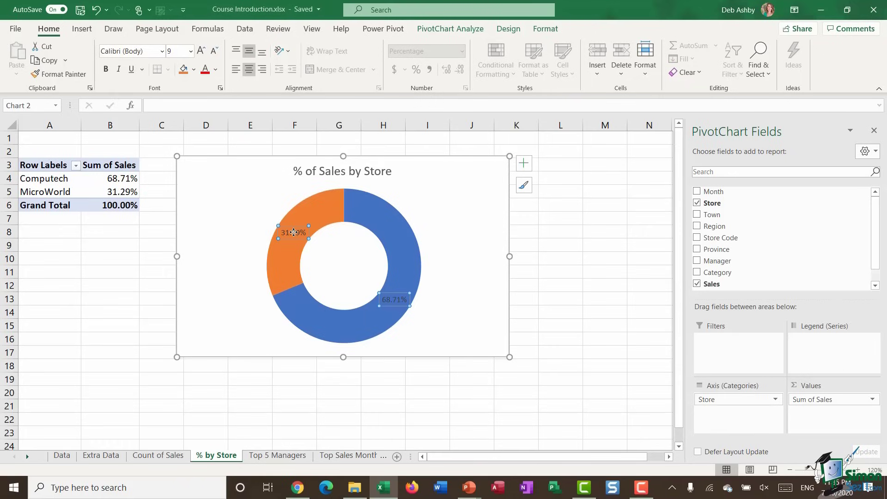
click(215, 69)
click(204, 116)
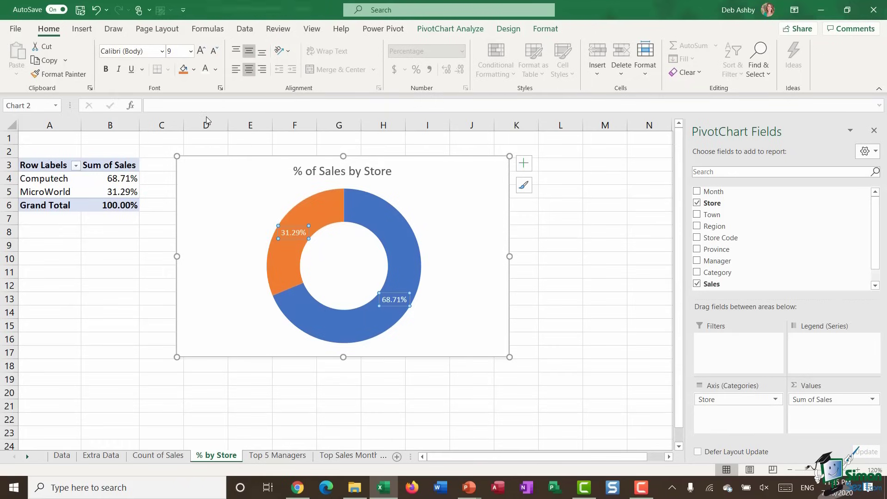
Review the Dashboard sheet from the summary charts down to Sales by Category and Store, and return to its top.
mouse_move(405, 224)
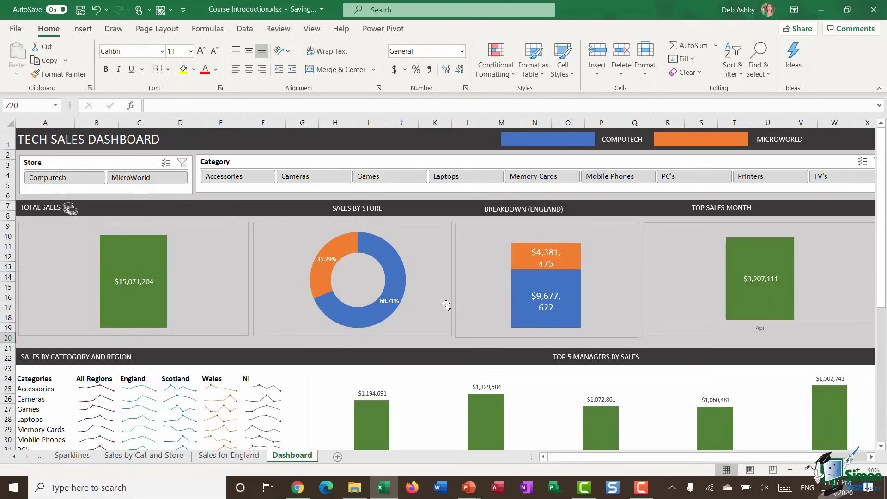
scroll(448, 304, down, 3)
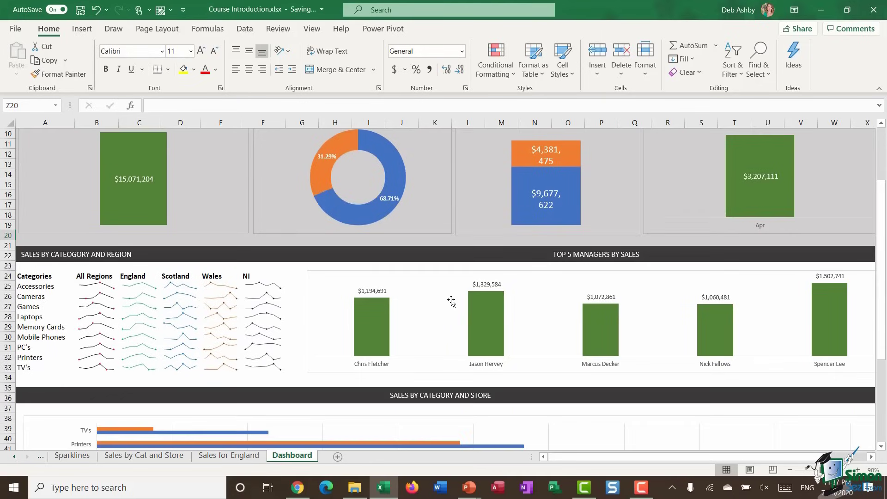
scroll(451, 301, down, 6)
scroll(451, 301, up, 6)
scroll(451, 302, up, 3)
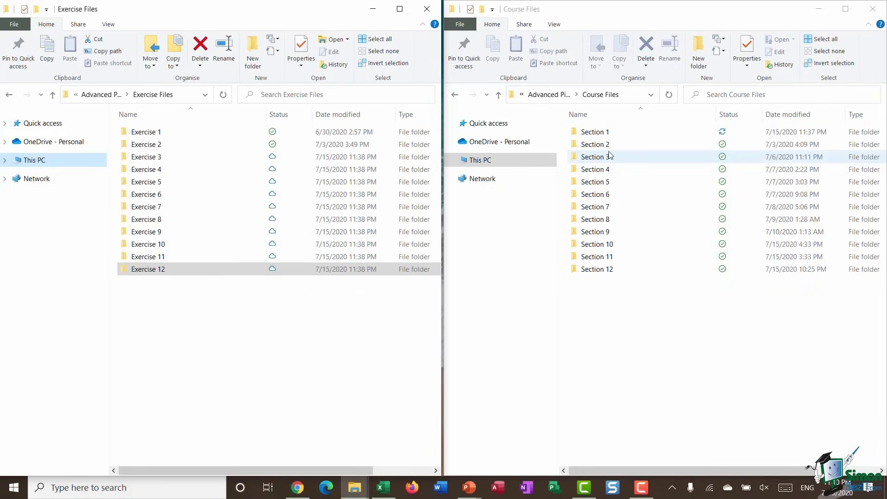
Check the contents of the Section 4 course folder and the Exercise 1 exercise folder.
double_click(603, 170)
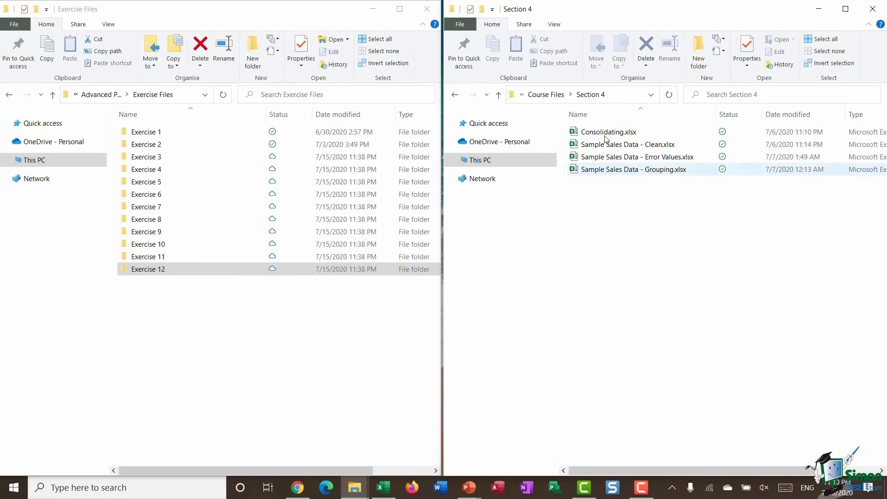
click(554, 97)
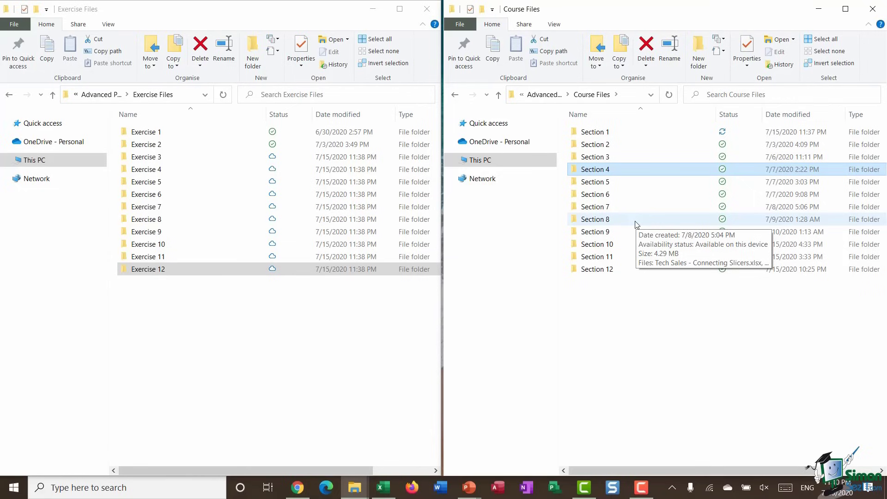
click(283, 20)
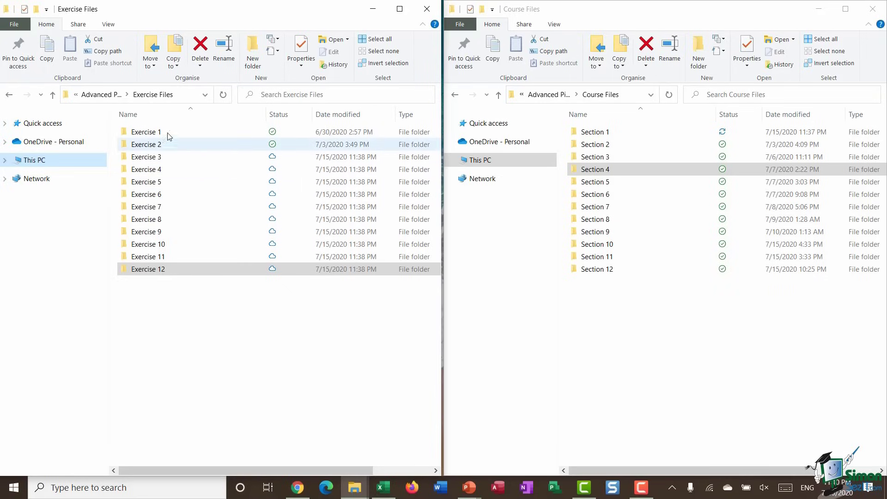
double_click(146, 132)
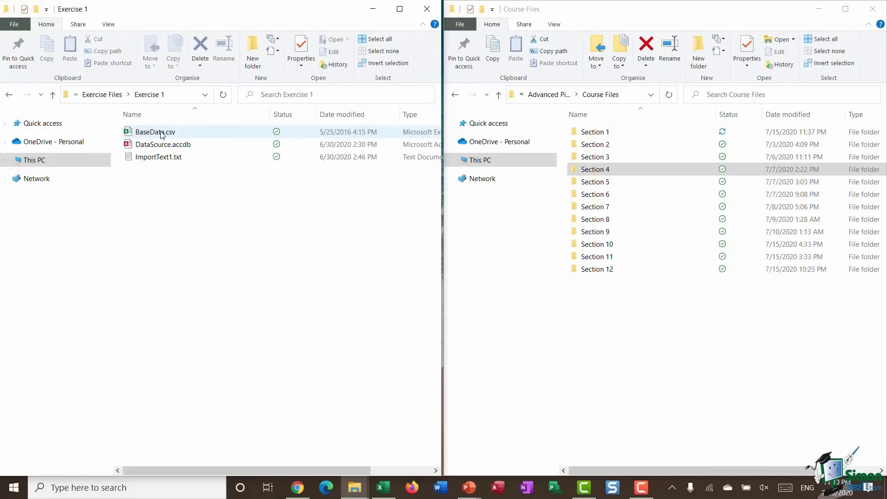
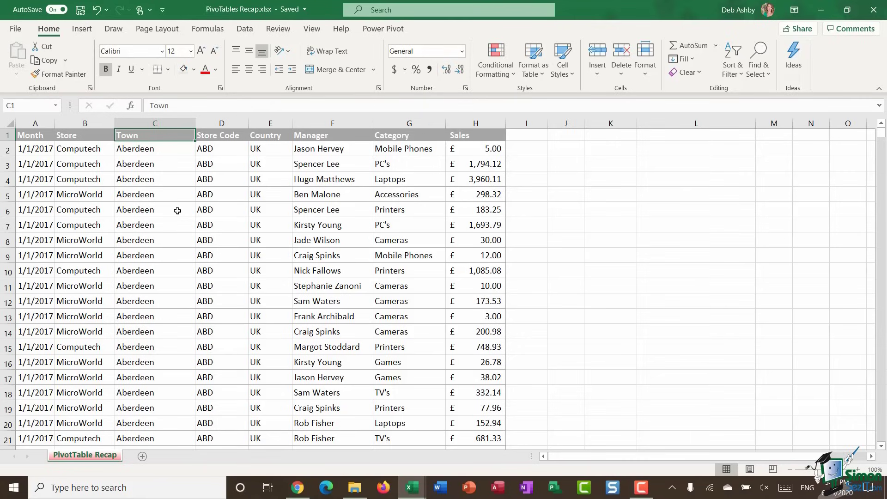
Format the whole sales data range as a table with headers, using the blue light style with a solid header row.
click(169, 193)
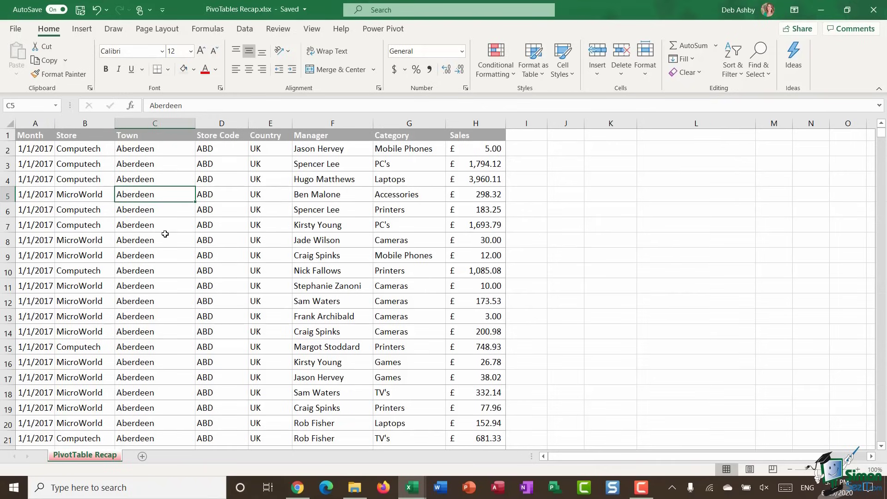
key(ctrl+a)
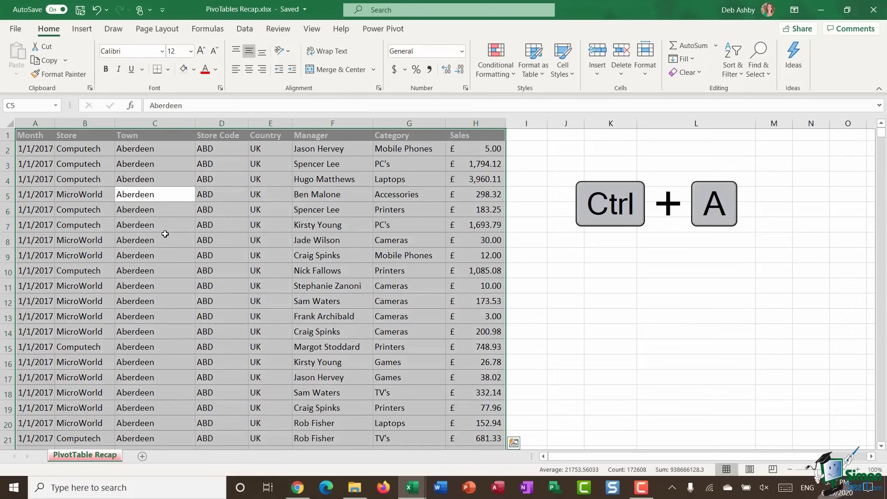
key(ctrl+t)
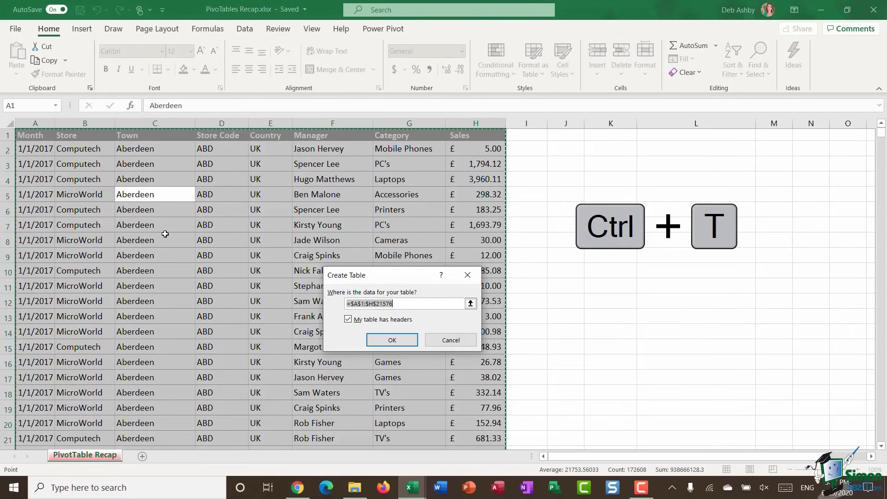
click(461, 345)
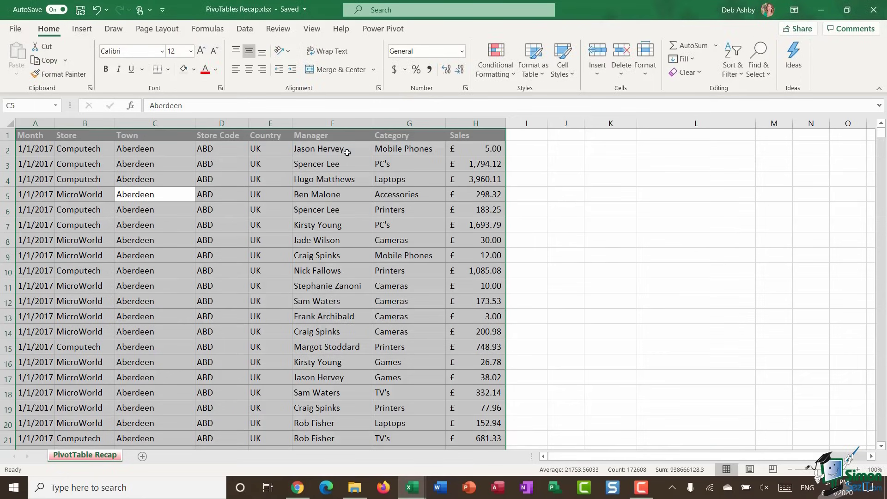
click(539, 76)
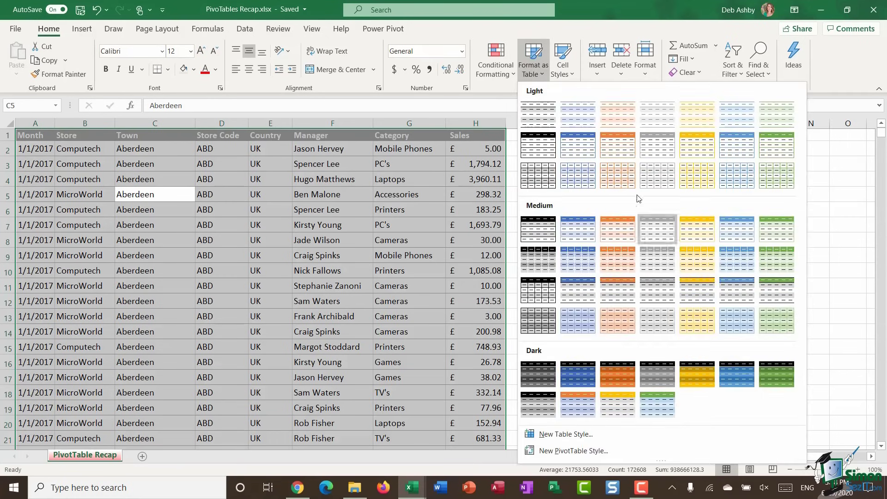
click(580, 147)
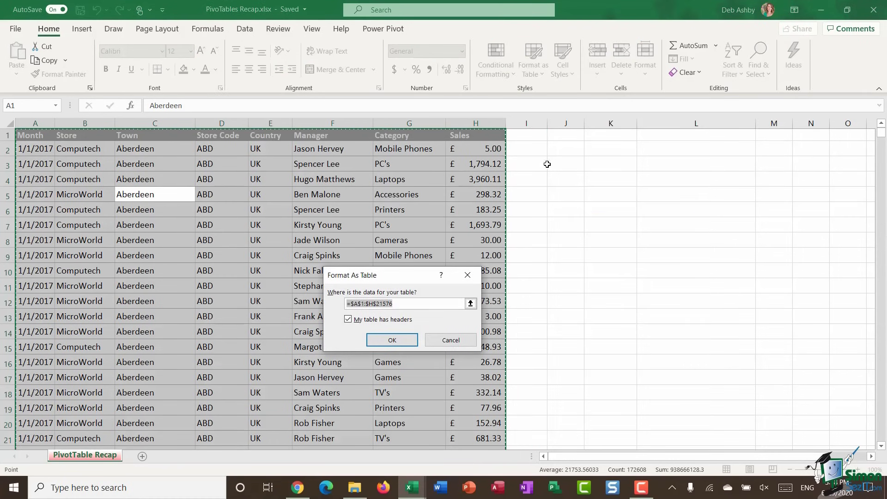
drag(405, 279, 494, 179)
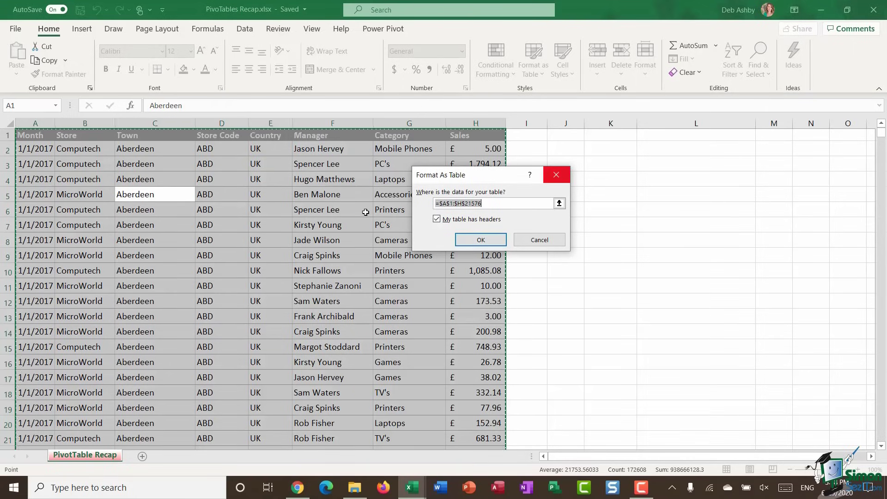
click(478, 240)
click(337, 210)
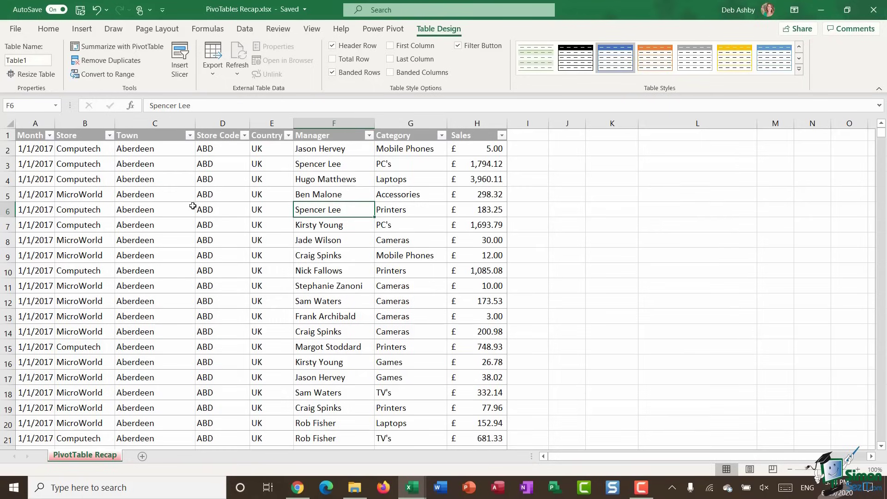
Compare the available table tools by selecting a Town cell, an empty cell outside the table, and a Town cell again.
click(178, 210)
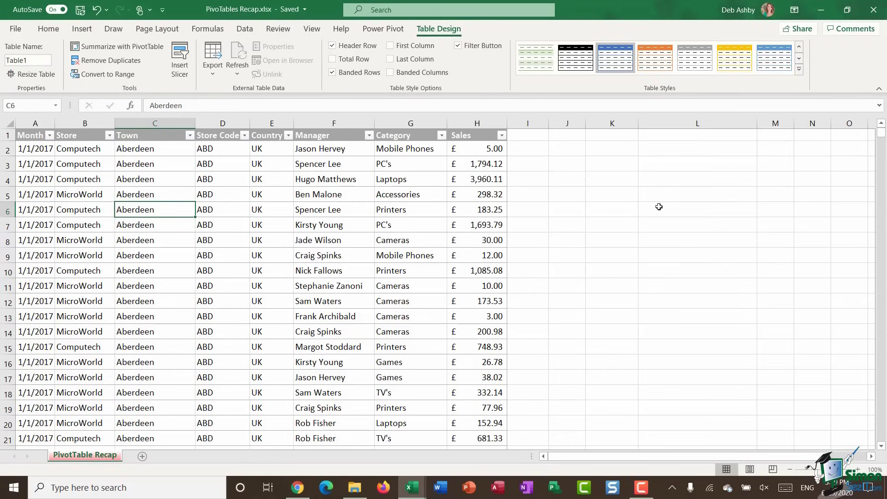
click(682, 210)
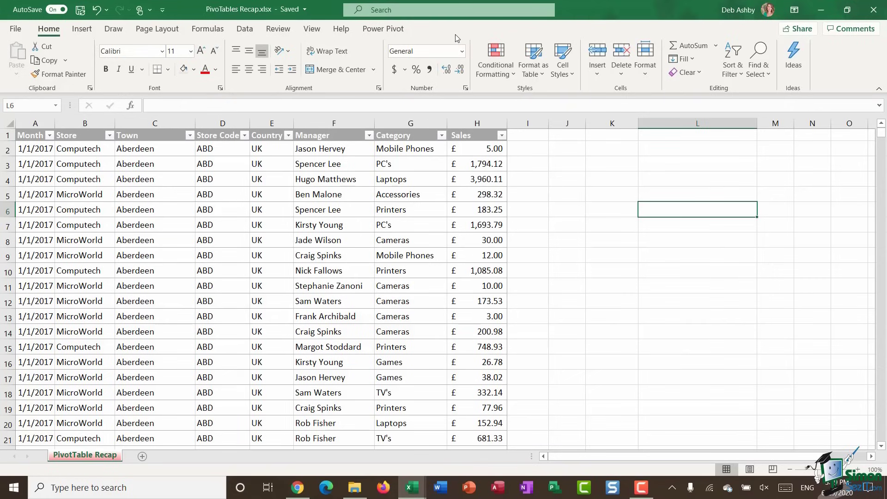
click(168, 228)
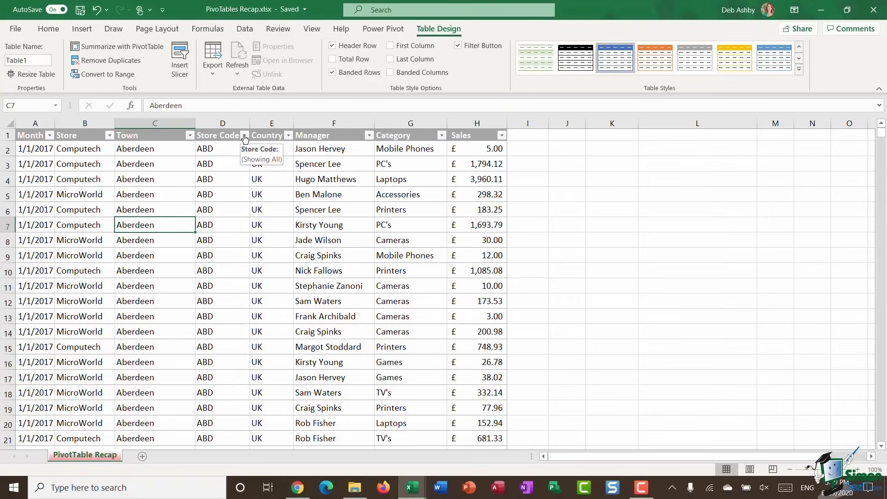
Filter the table's Town column to Aberdeen and Barnsley only and look through the filtered rows.
click(189, 136)
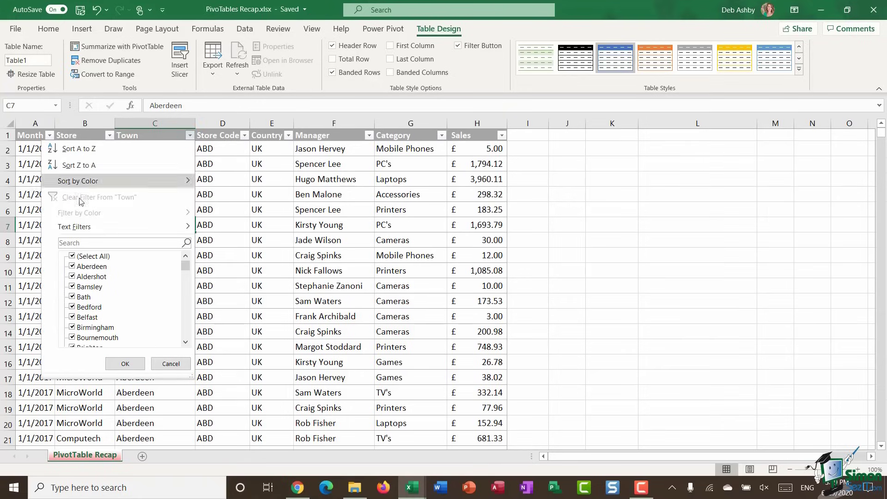
click(73, 257)
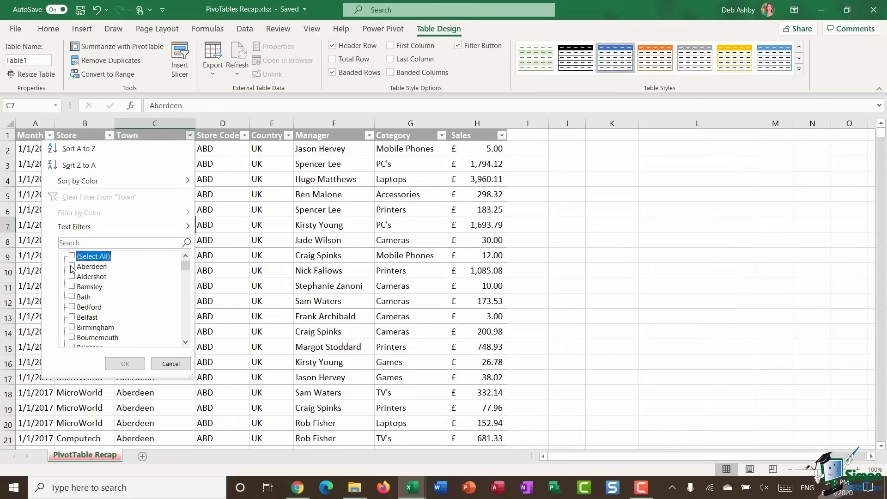
click(72, 267)
click(72, 286)
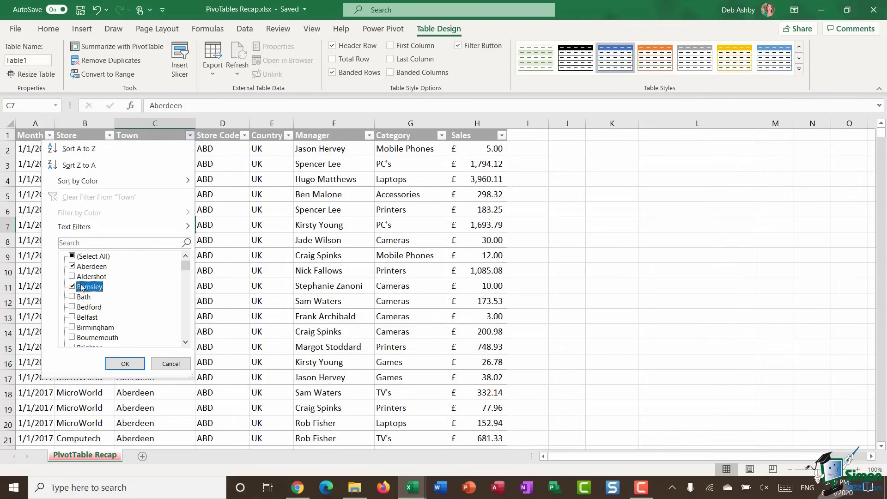
click(125, 364)
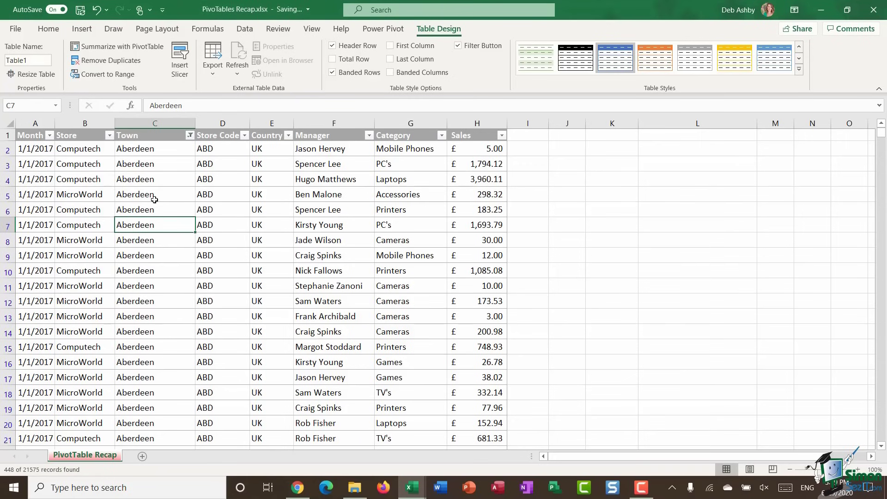
scroll(152, 208, down, 20)
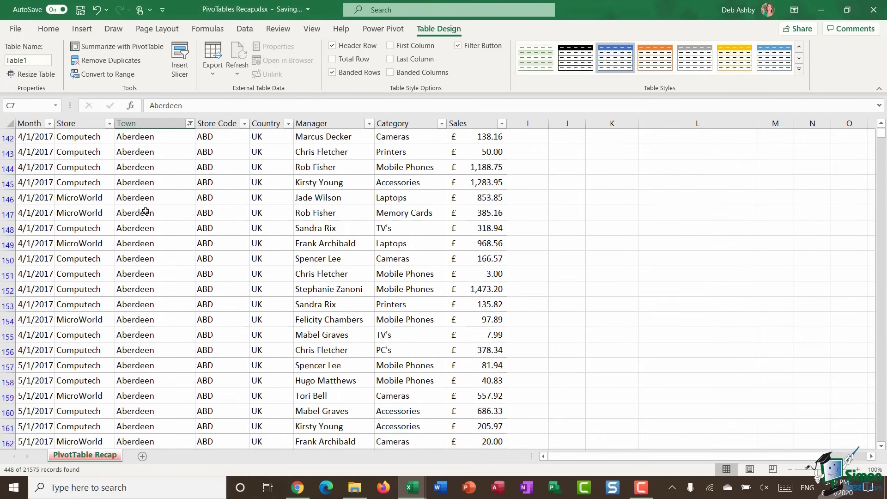
Look through the filtered Barnsley rows and clear the filter from the table's Town column.
scroll(145, 211, down, 20)
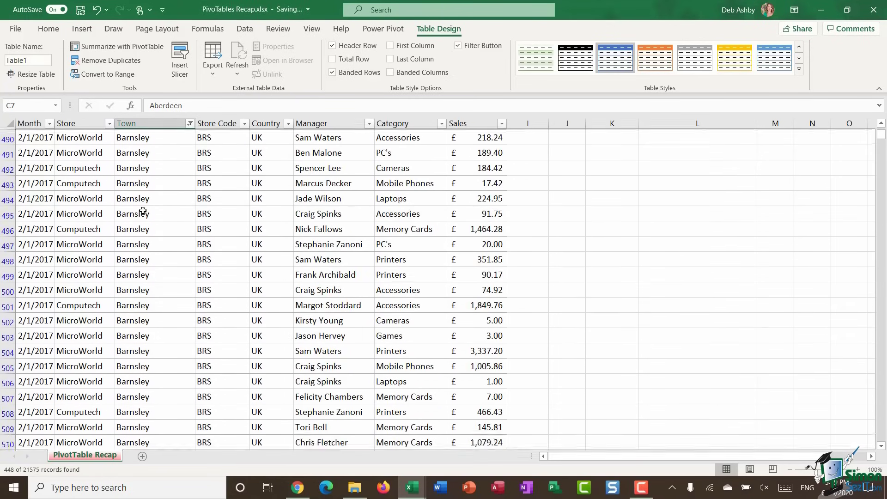
scroll(143, 211, down, 5)
scroll(143, 210, up, 10)
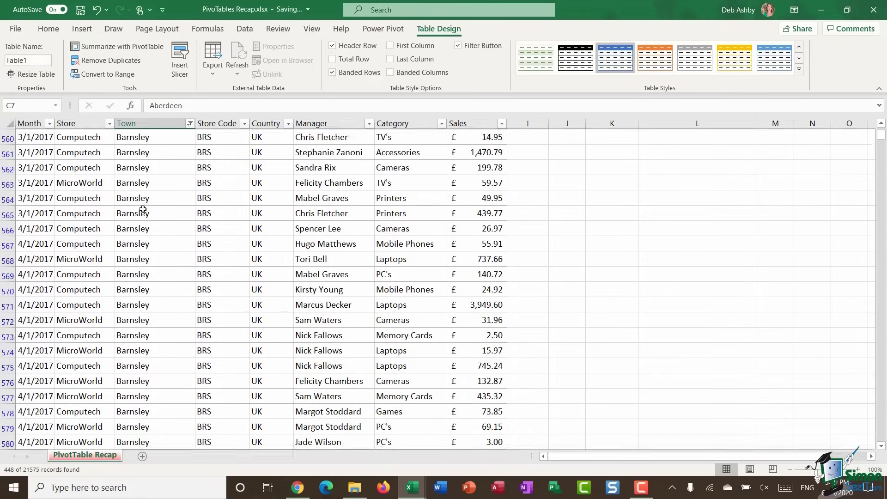
scroll(142, 210, up, 16)
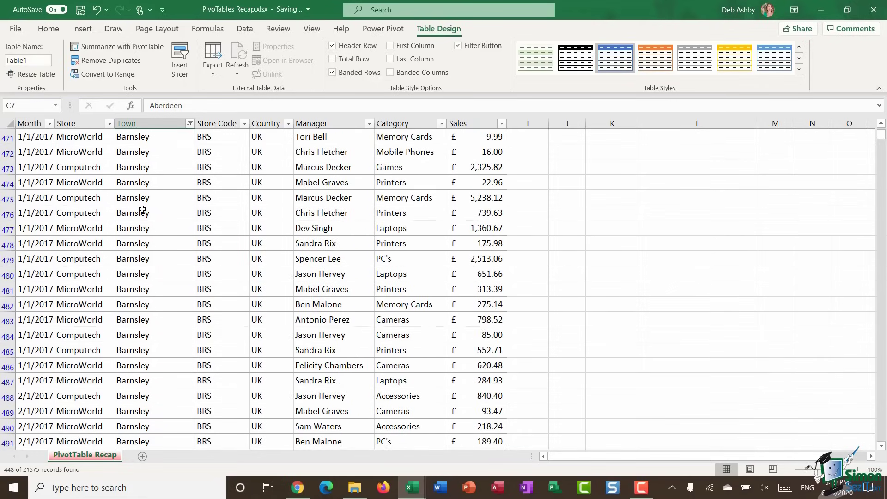
click(189, 124)
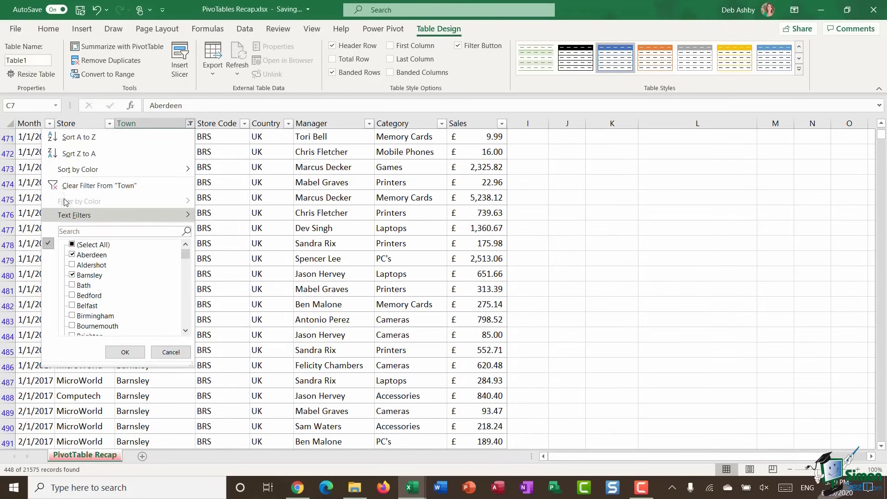
click(75, 185)
click(138, 228)
scroll(146, 232, up, 2)
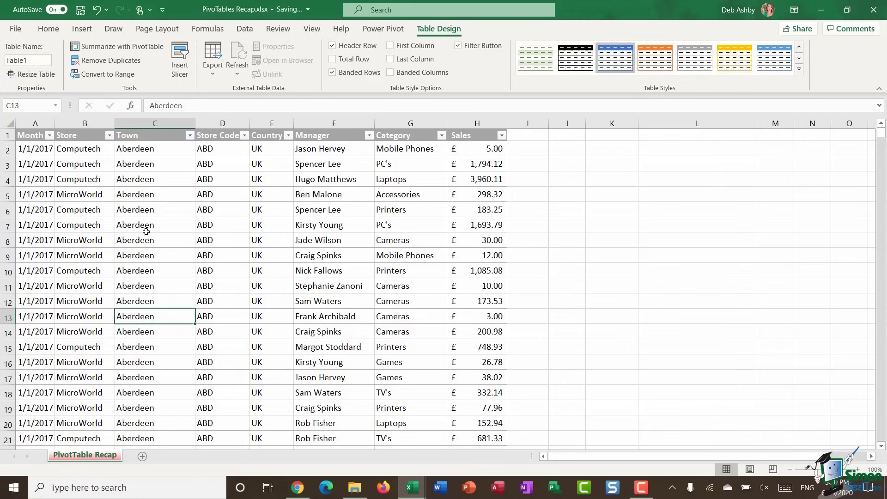
Select the entire sales table and rename it SalesData.
click(223, 212)
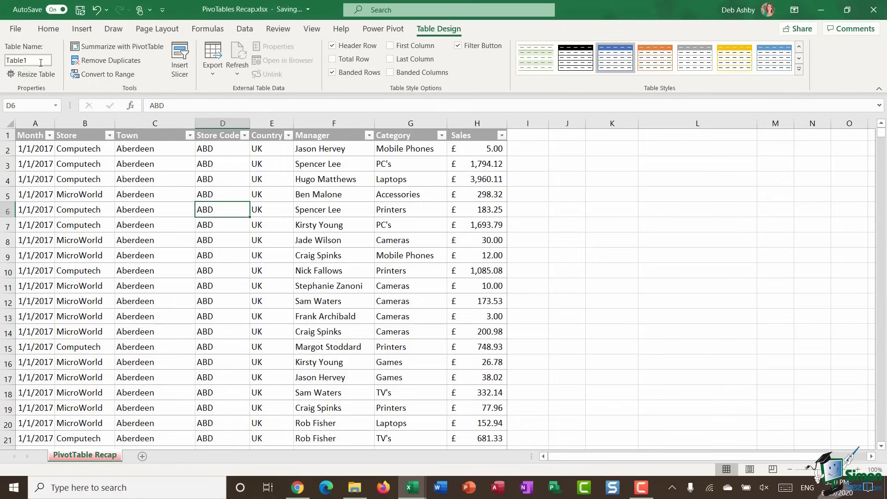
click(128, 210)
key(ctrl+a)
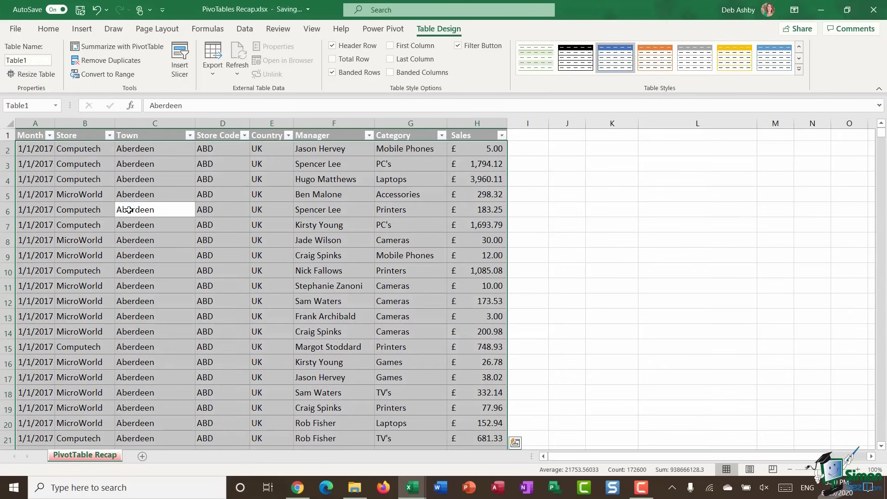
double_click(24, 63)
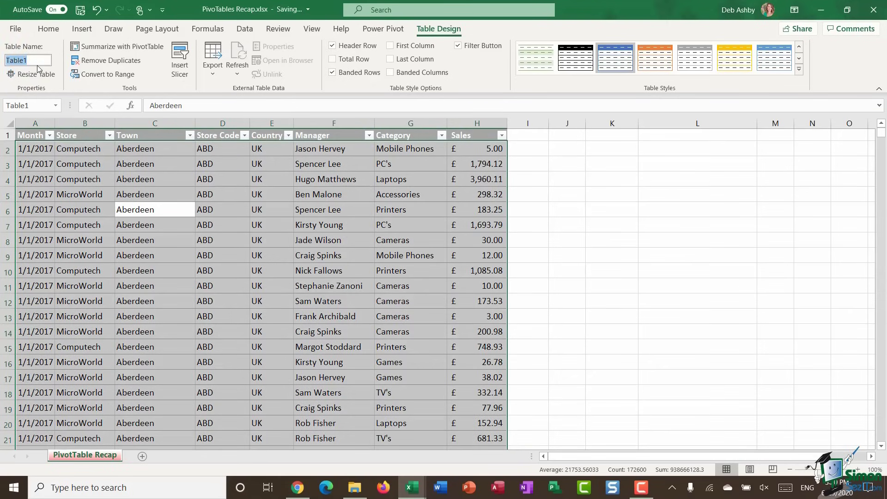
text(SalesData)
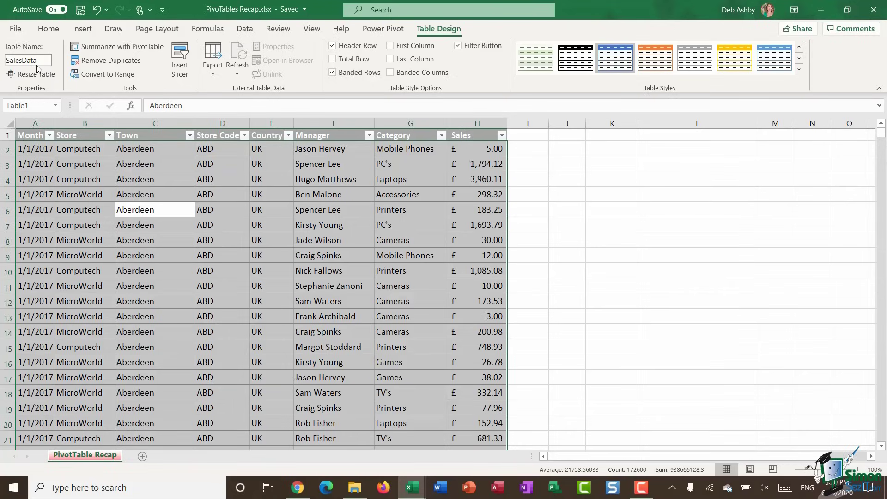
key(Return)
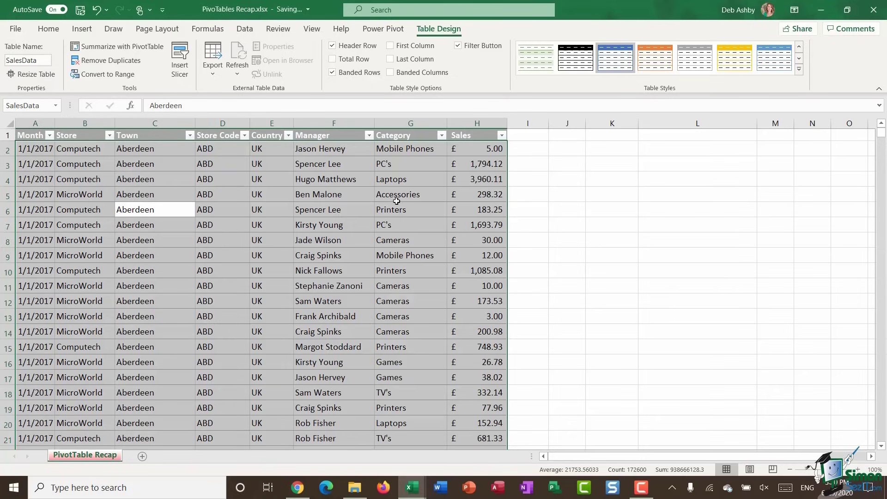
click(395, 201)
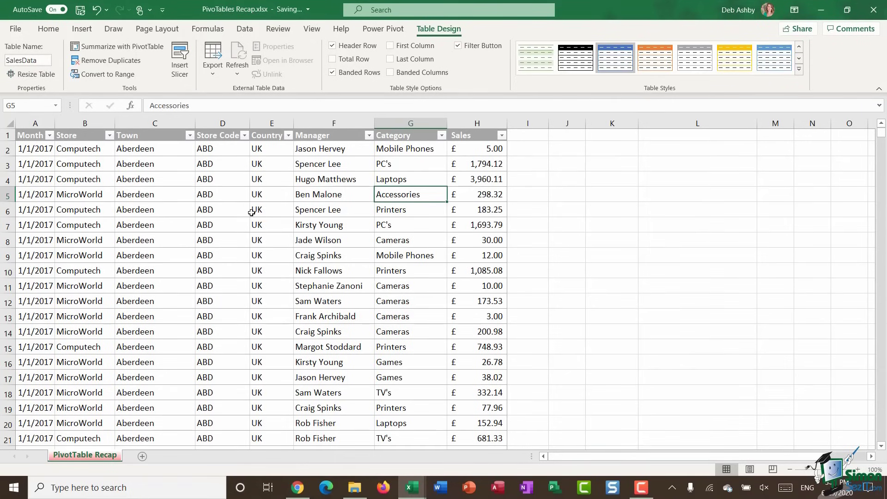
Create a PivotTable from the SalesData table, placed on a new worksheet.
click(222, 212)
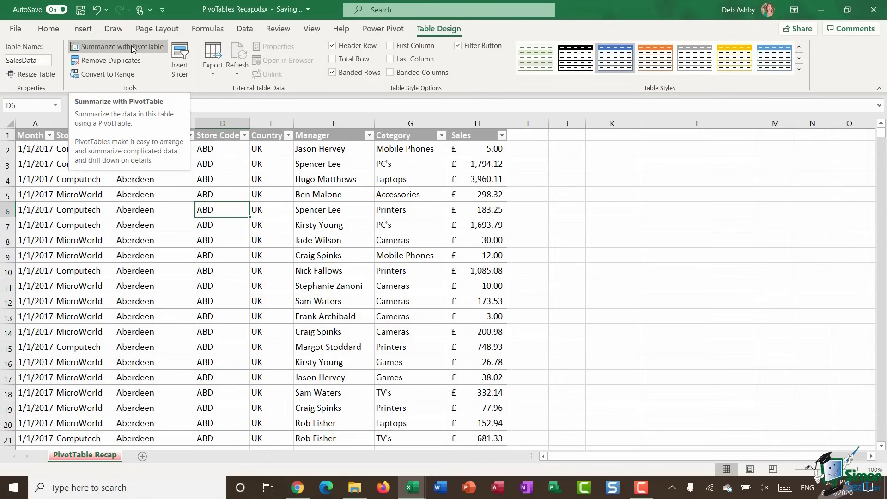
click(82, 29)
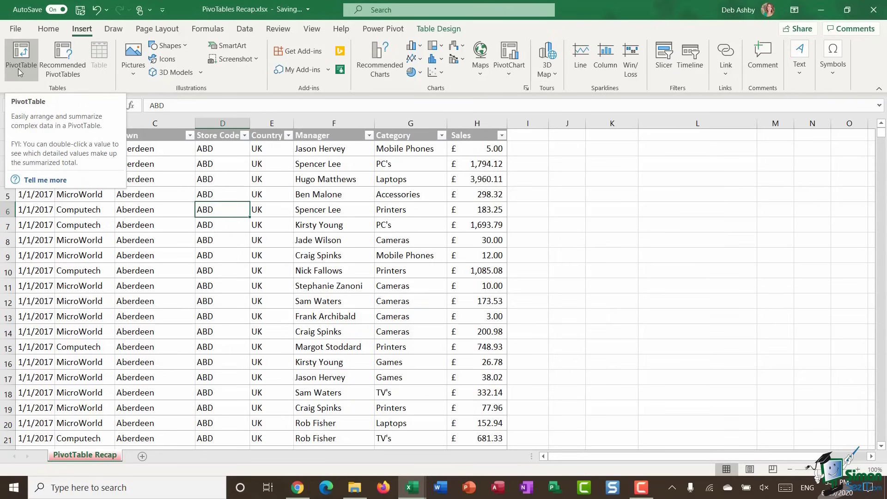
click(18, 69)
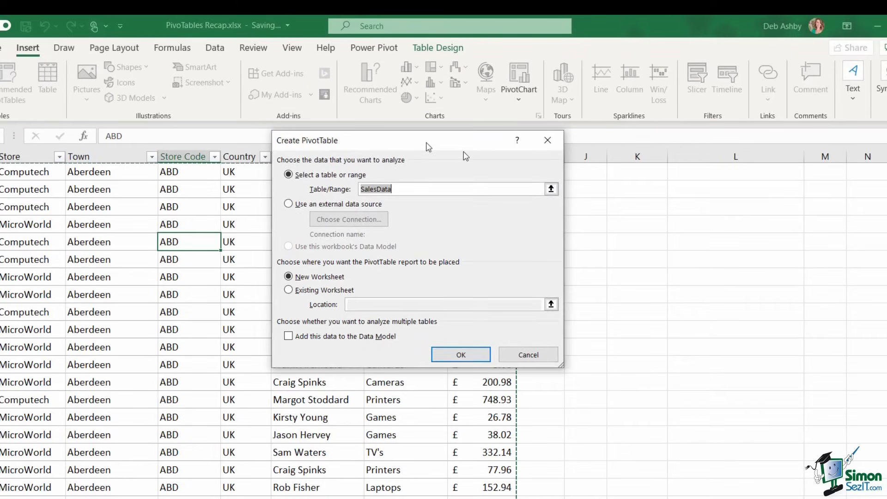
drag(409, 124, 741, 116)
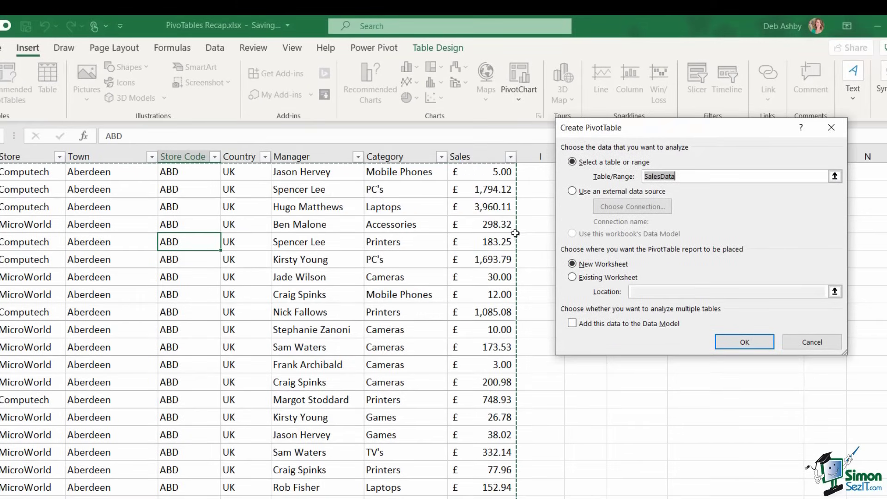
scroll(471, 406, down, 6)
scroll(470, 397, up, 7)
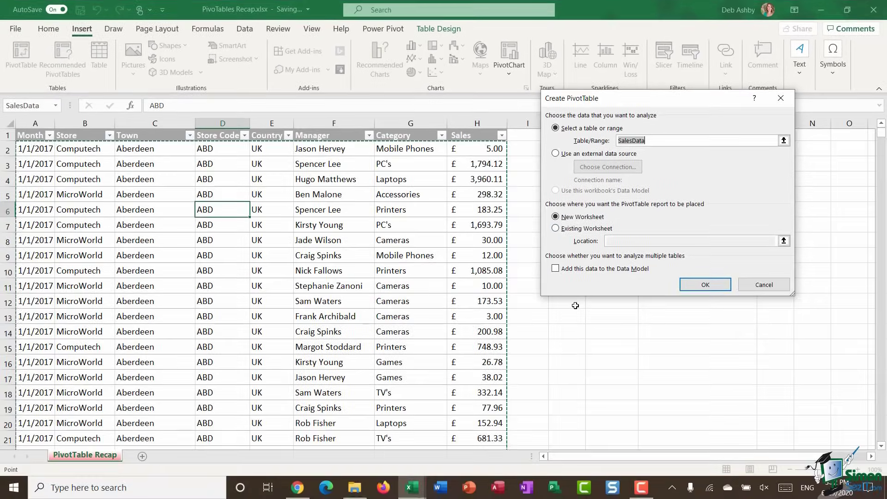
click(710, 292)
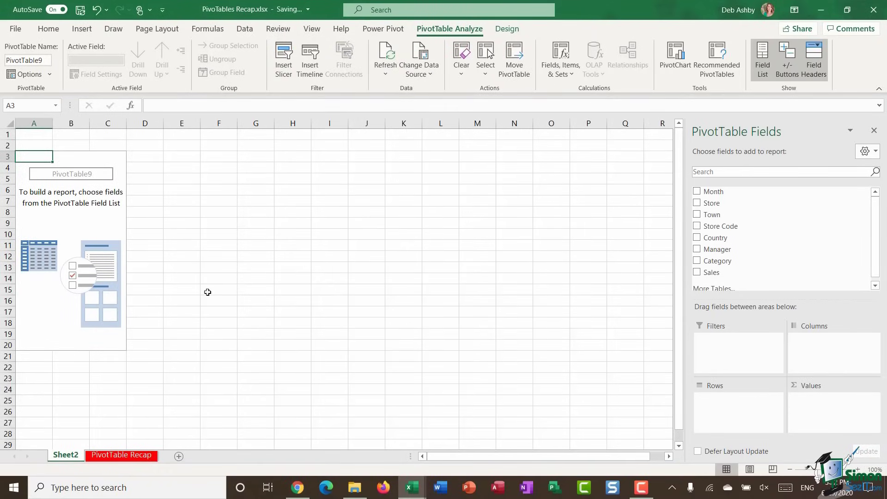
Rename the new PivotTable worksheet as PivotTable.
right_click(69, 459)
click(128, 328)
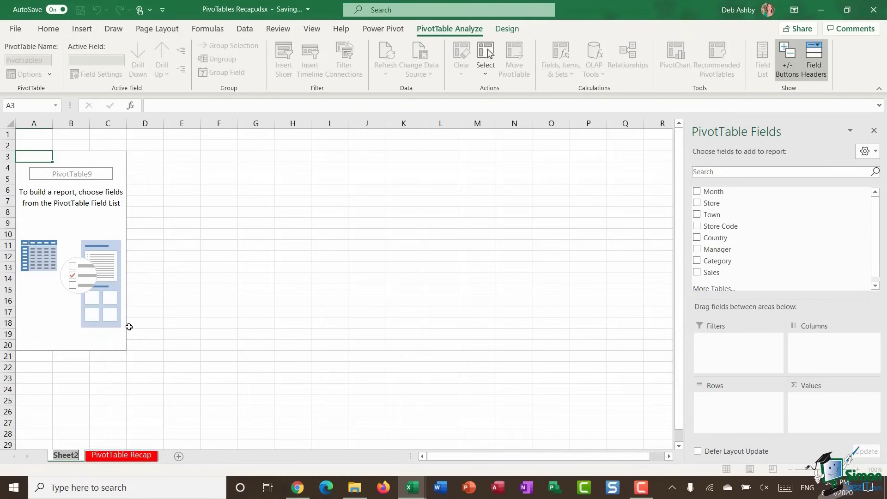
text(Pi)
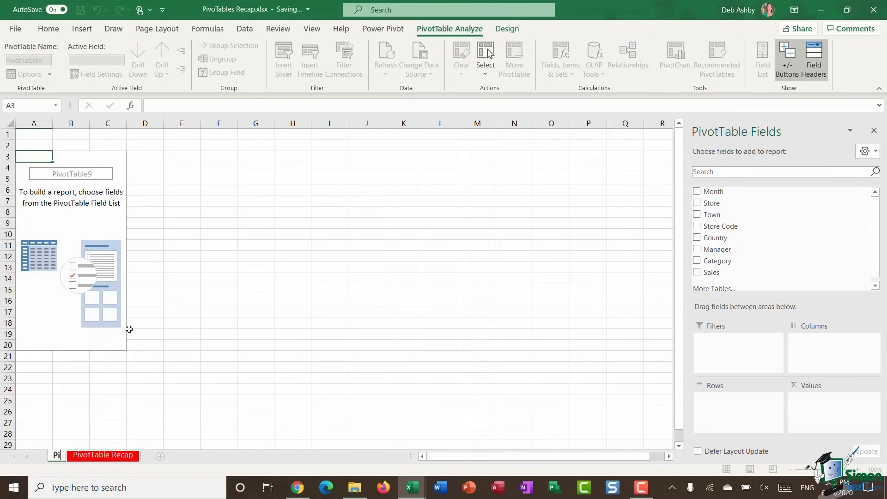
text(votTable)
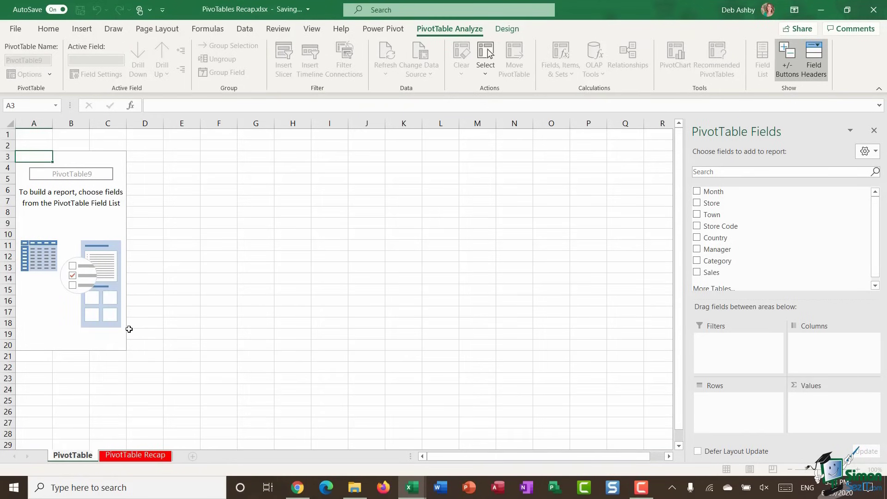
Compare selecting cells inside and outside the empty PivotTable area, and hide and show the PivotTable field list again.
click(71, 333)
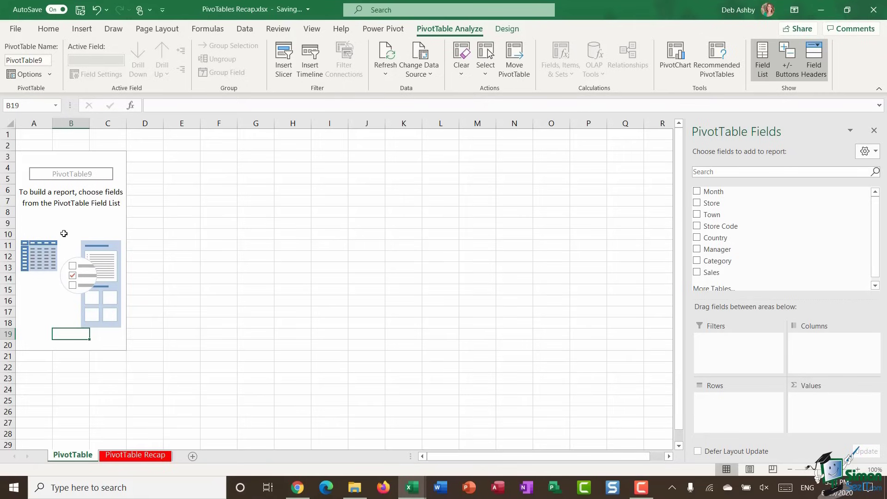
click(292, 187)
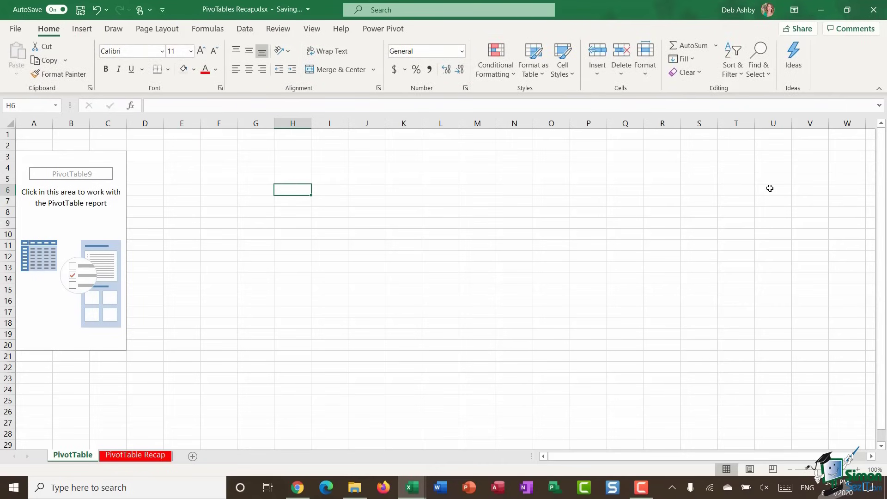
click(36, 310)
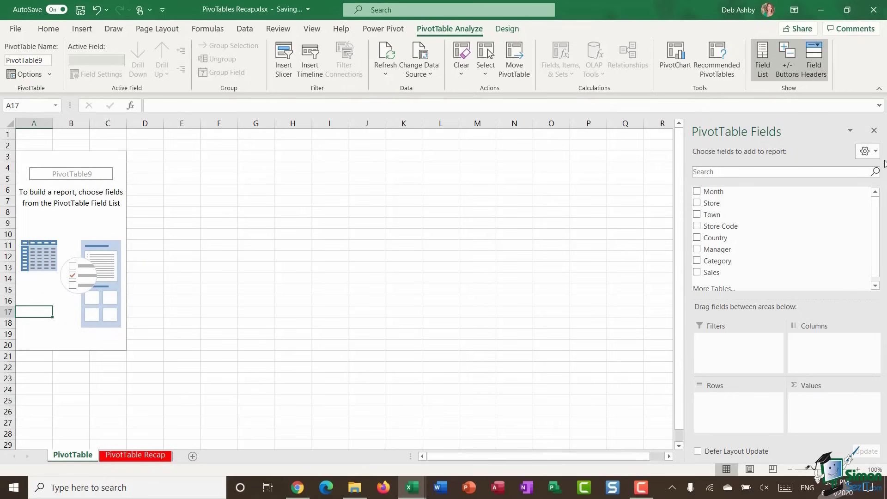
click(874, 132)
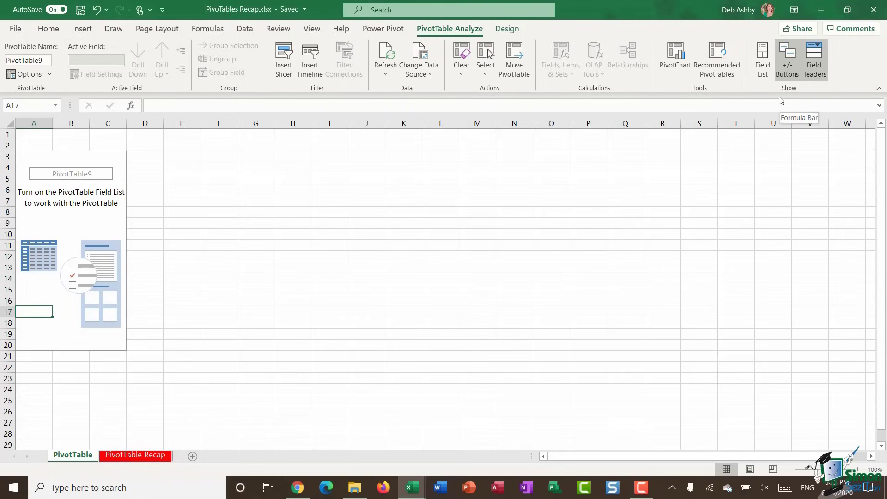
click(761, 63)
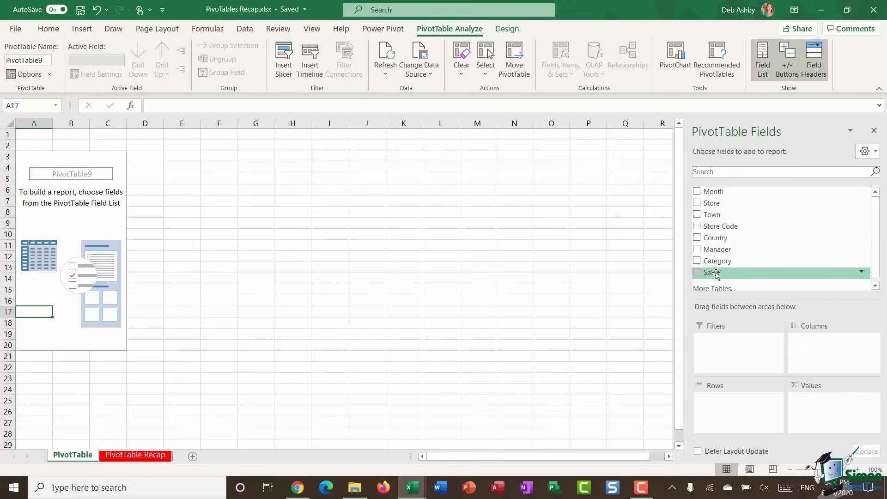
Summarize Sales as values by Manager, trying Manager in the columns and putting it back in the rows.
drag(715, 274, 822, 418)
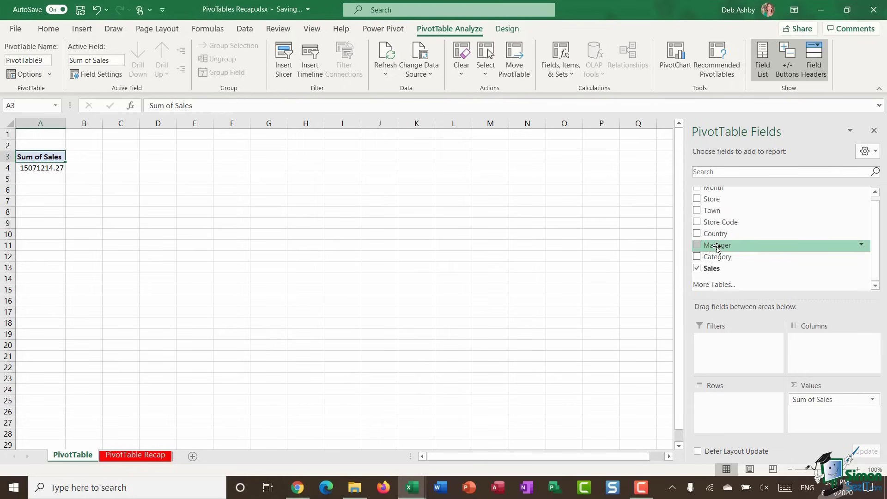
drag(716, 248, 740, 424)
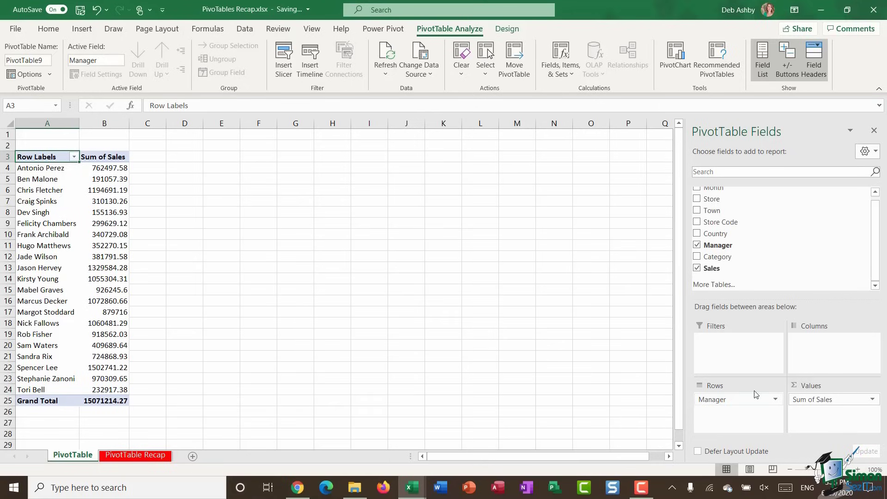
drag(715, 399, 830, 369)
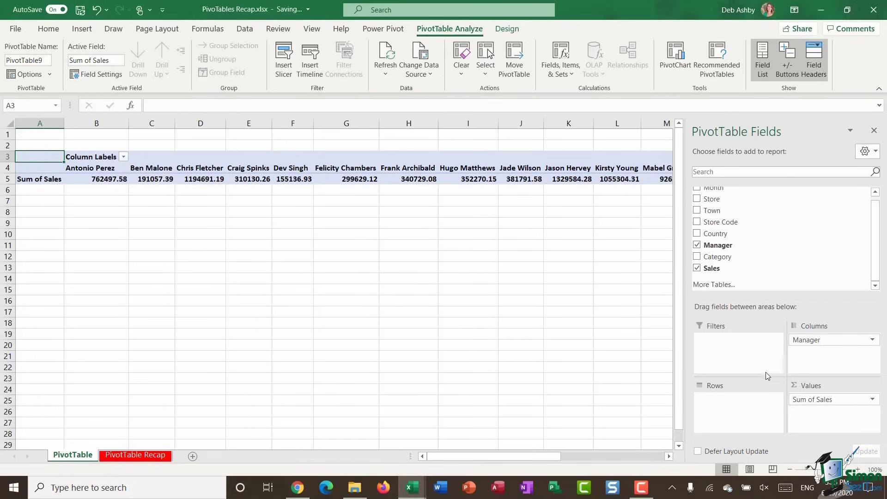
drag(831, 341, 721, 409)
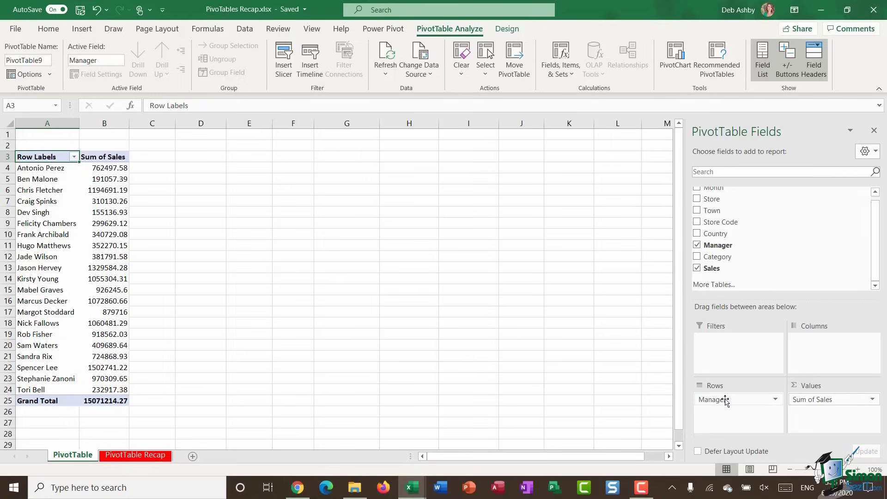
Remove Manager from the PivotTable and add Category to the rows, moving it to the report filters.
drag(737, 400, 631, 326)
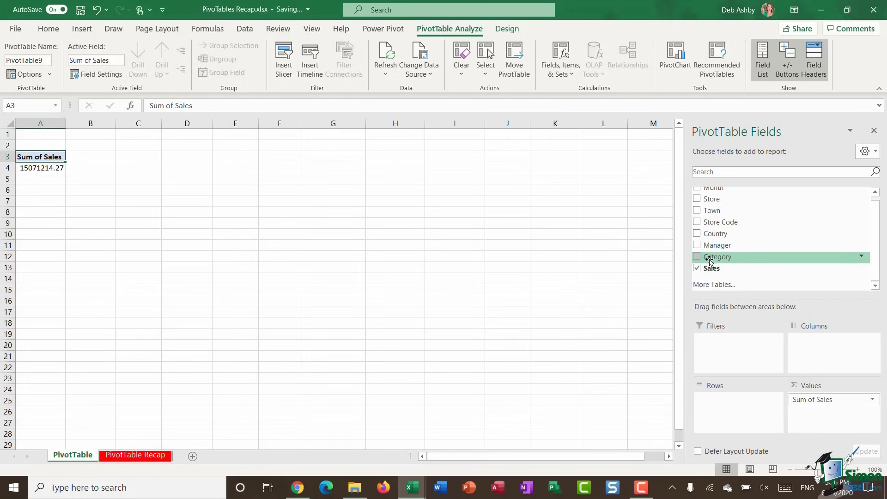
drag(710, 260, 729, 422)
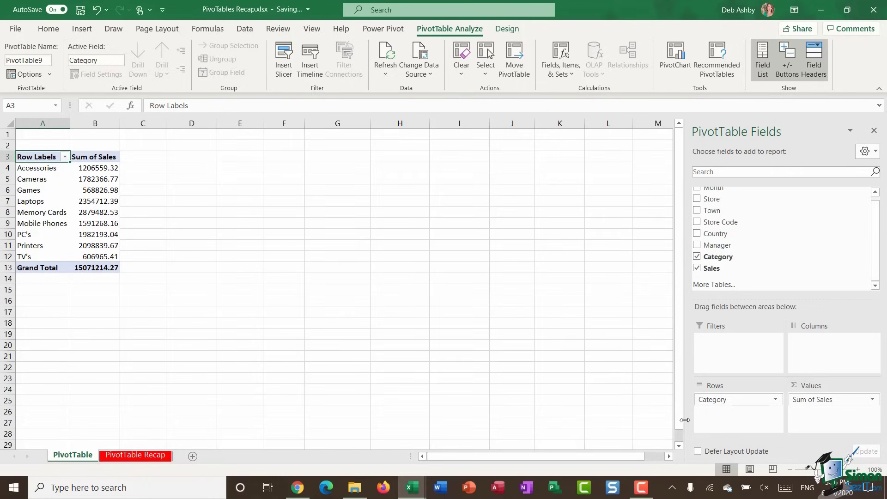
drag(708, 403, 730, 355)
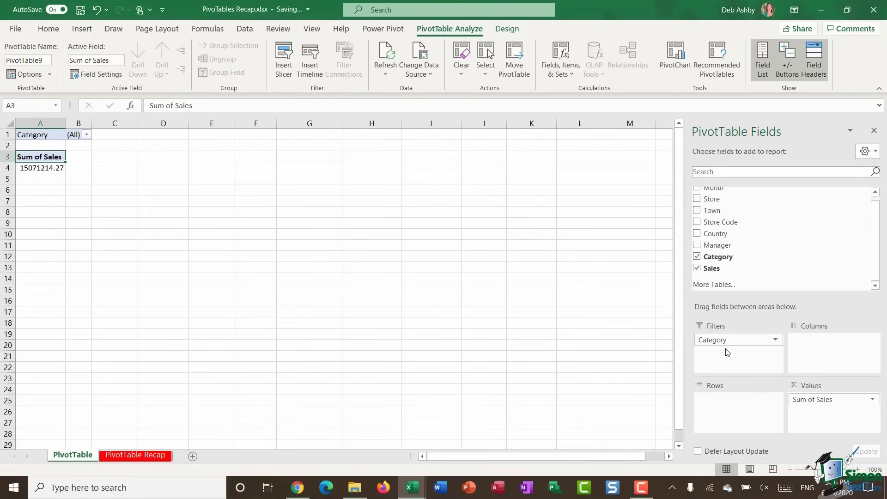
View the items offered by the Category report filter without applying any, and inspect the Sum of Sales value.
click(86, 134)
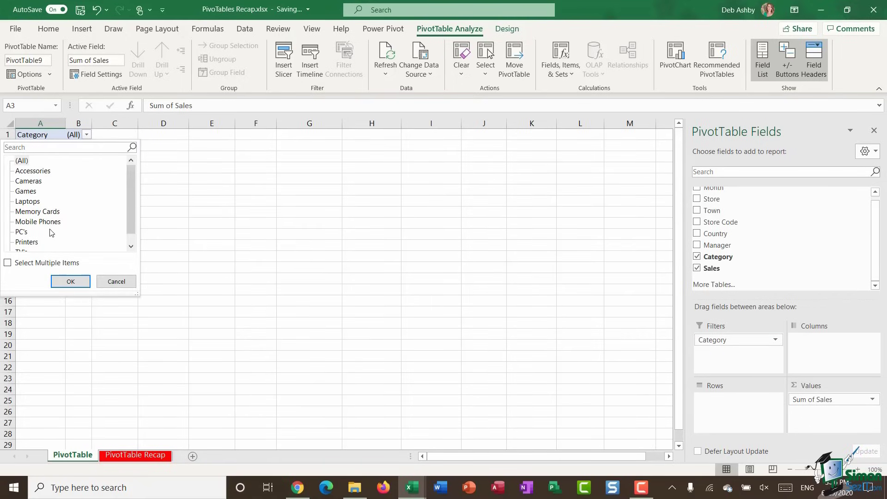
click(195, 199)
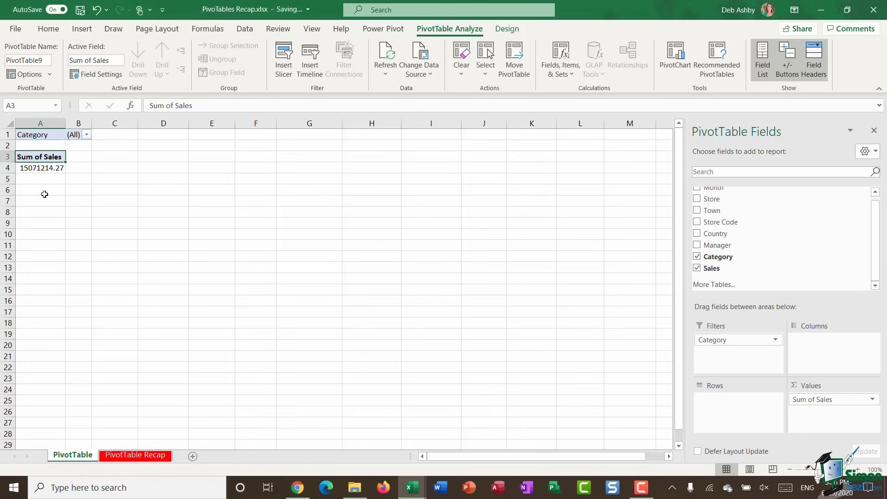
mouse_move(39, 167)
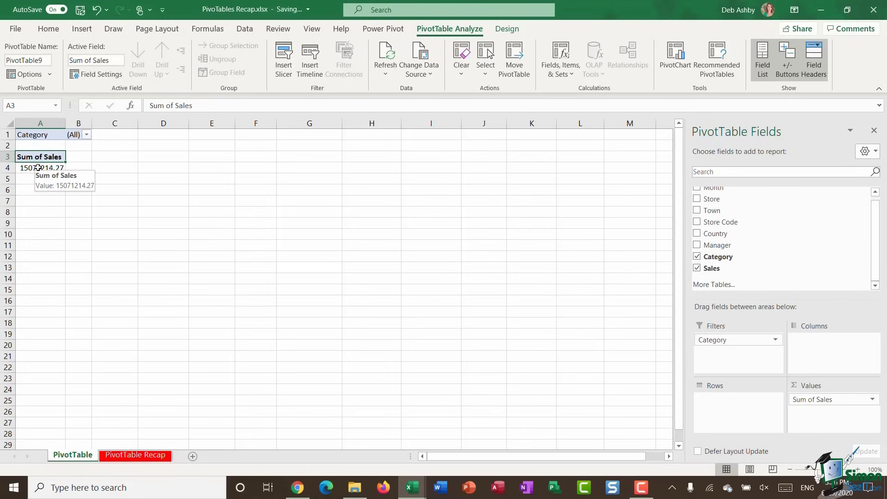
Filter the PivotTable report to the Accessories category and add the Town field to the rows.
click(86, 135)
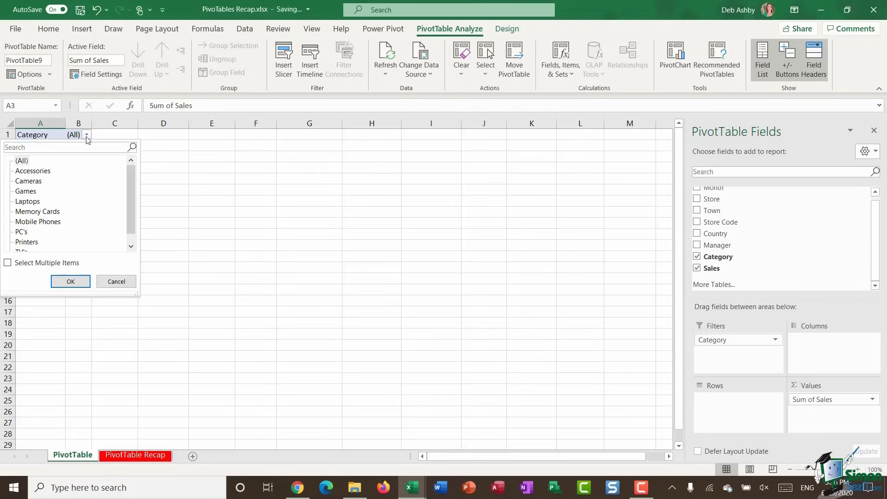
click(33, 171)
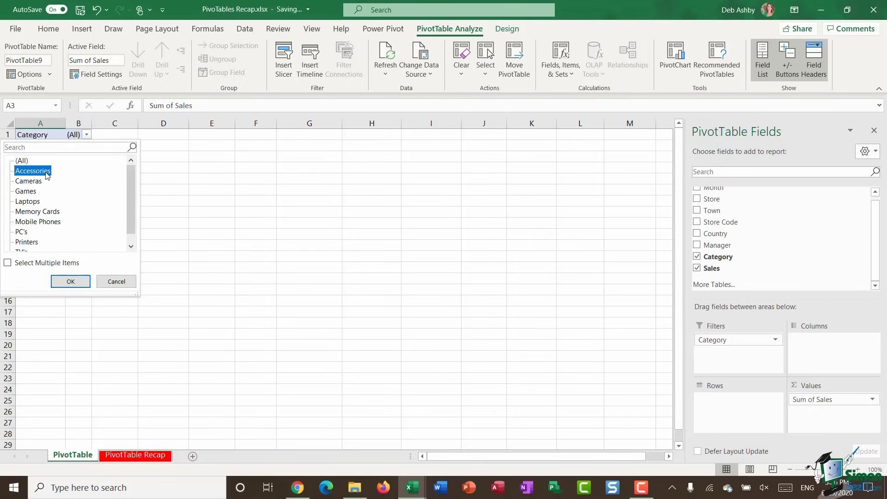
click(72, 281)
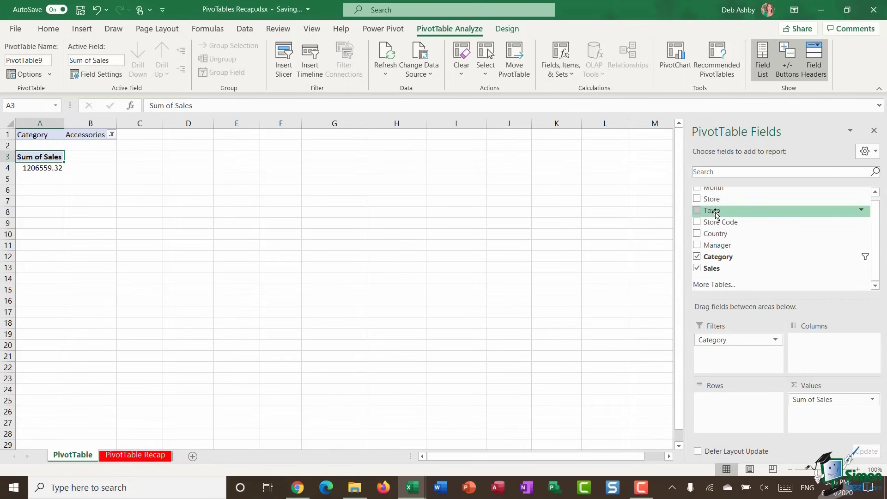
drag(715, 215, 721, 416)
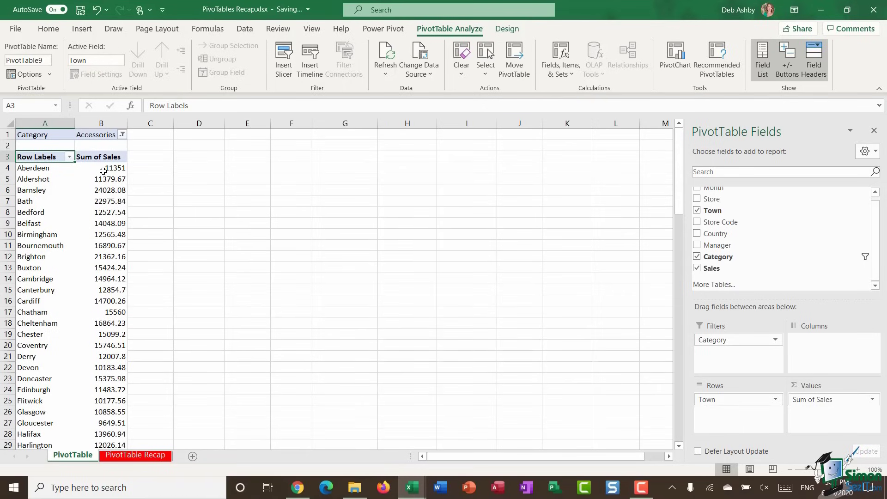
Reset the Category report filter from Accessories to (All).
click(123, 134)
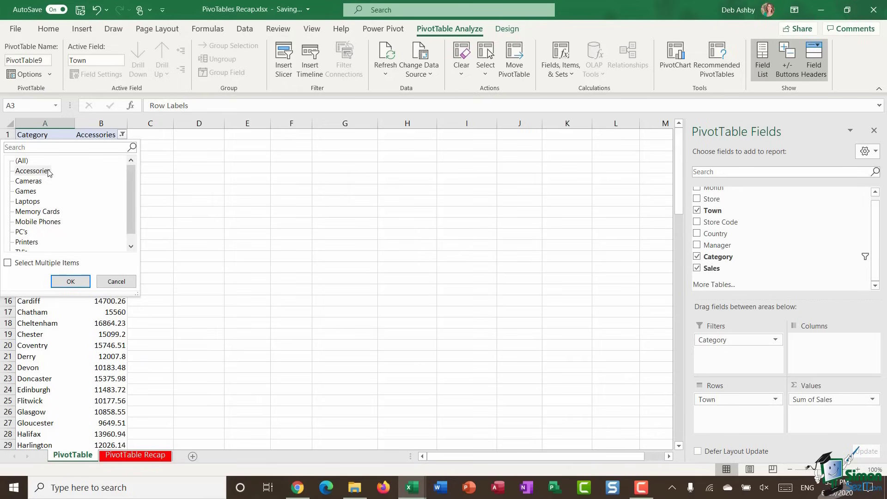
click(22, 161)
click(81, 283)
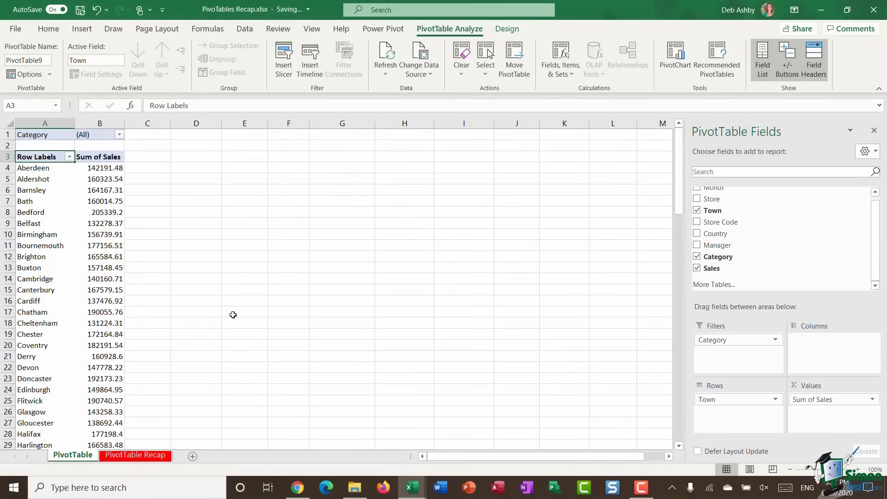
Allow multiple items in the Category report filter and show only Games, Laptops and Memory Cards.
click(119, 135)
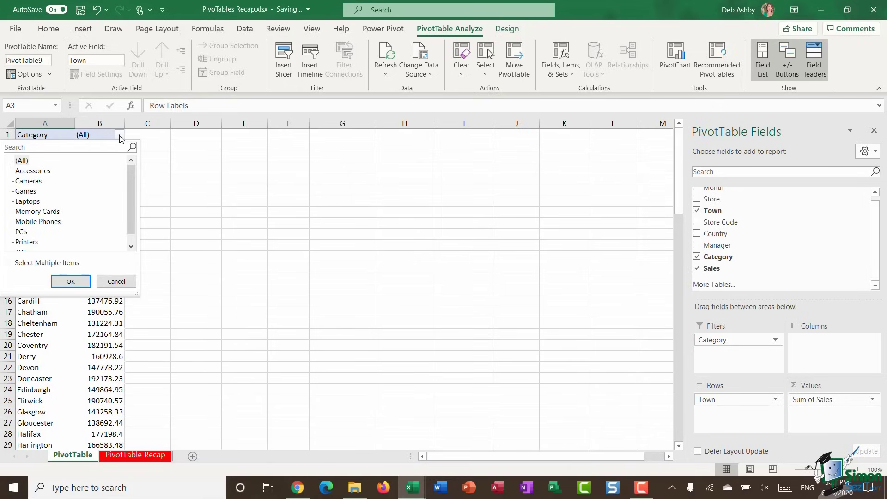
click(25, 192)
click(8, 263)
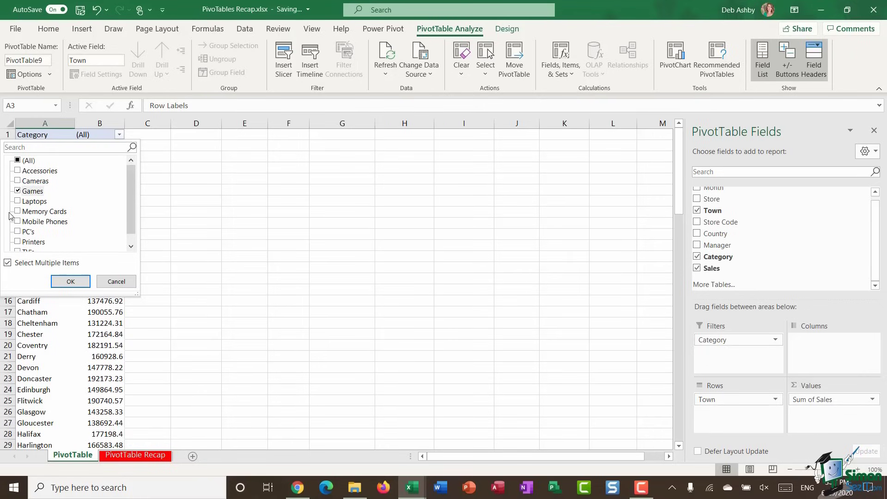
click(18, 201)
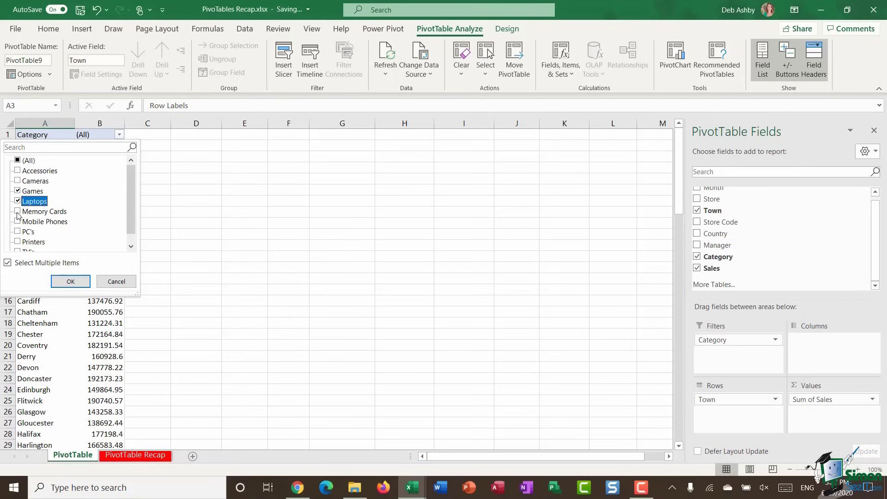
click(19, 211)
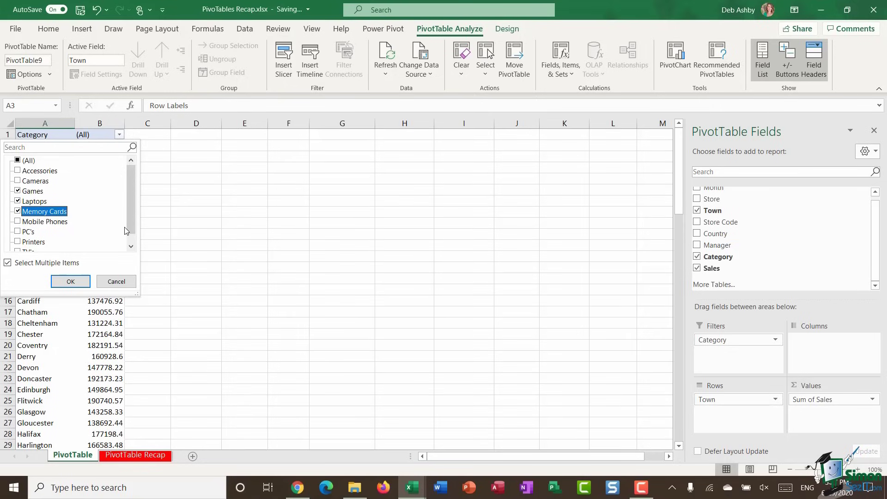
click(70, 281)
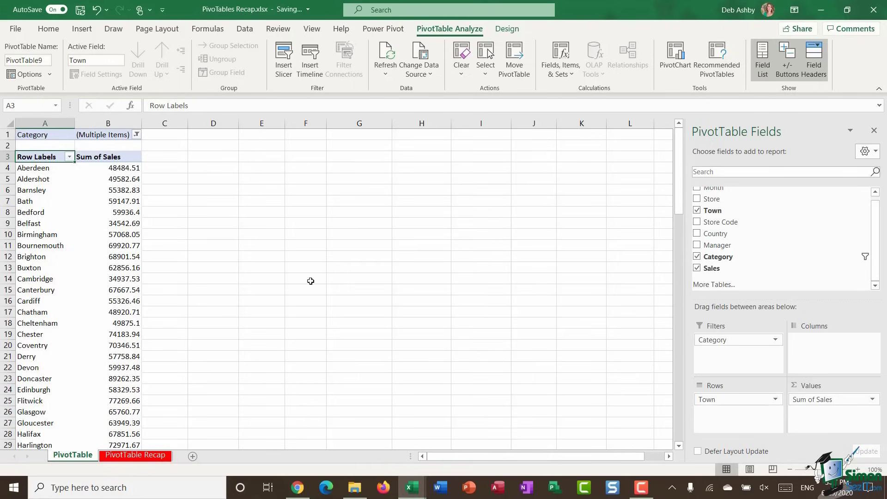
Restore all items in the Category report filter and move Category from the filters to the columns.
click(137, 135)
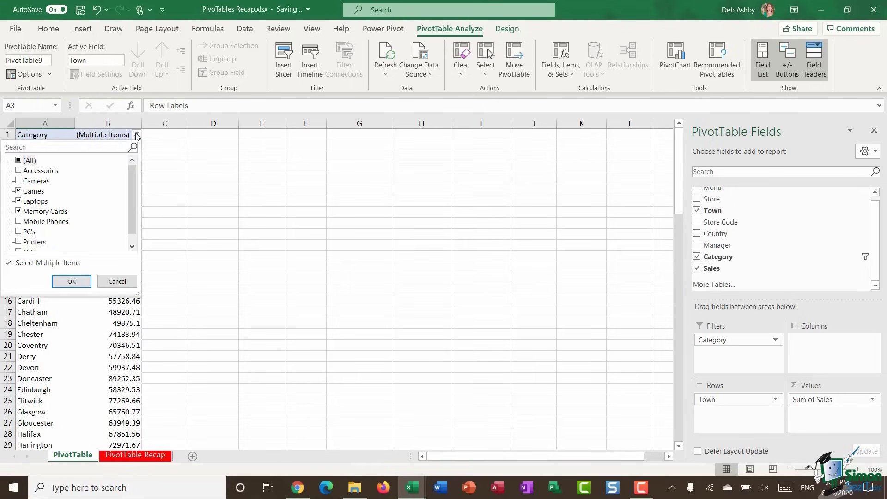
click(18, 161)
click(72, 281)
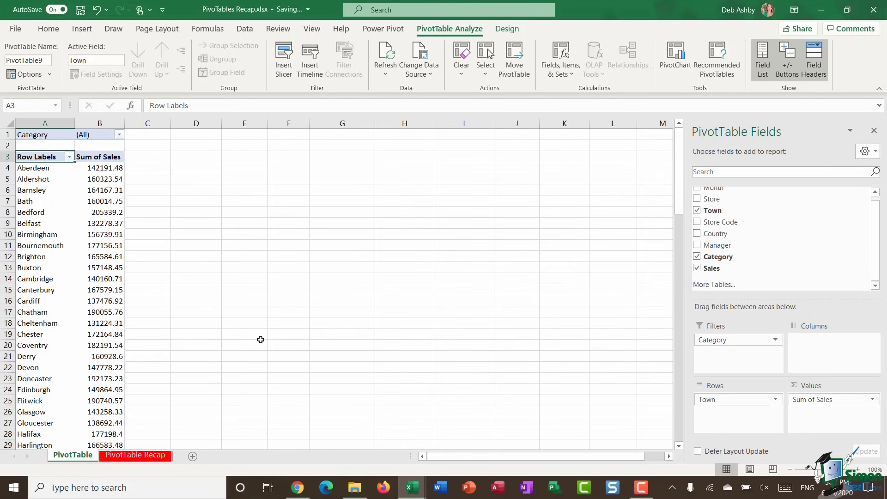
drag(713, 346, 827, 354)
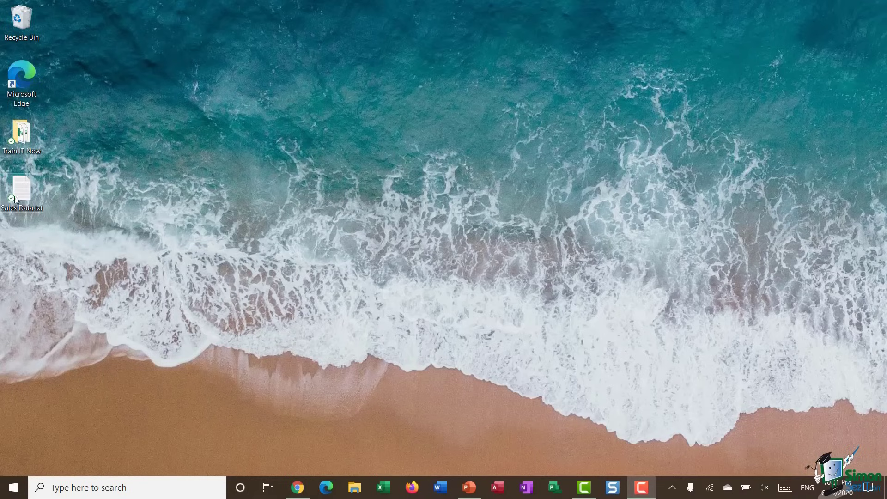
Open Sales Data.txt from the desktop in Notepad, examine its header row and column layout, and close the file.
drag(25, 193, 124, 152)
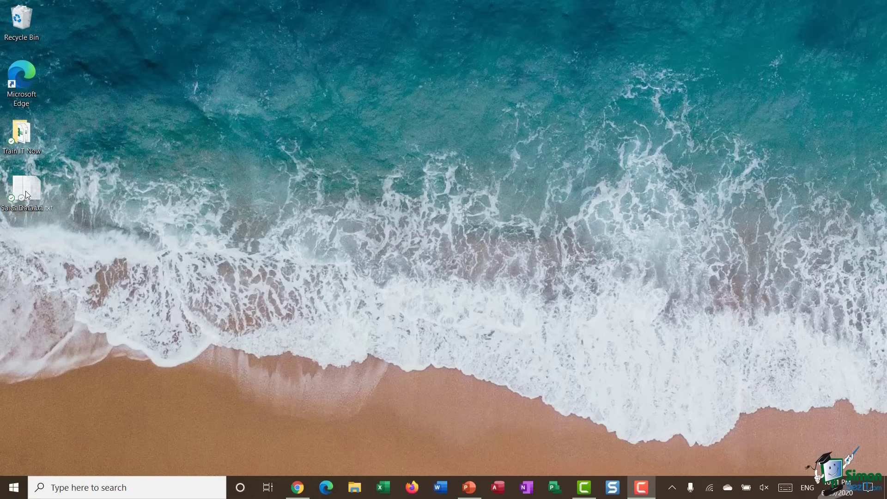
drag(23, 191, 24, 193)
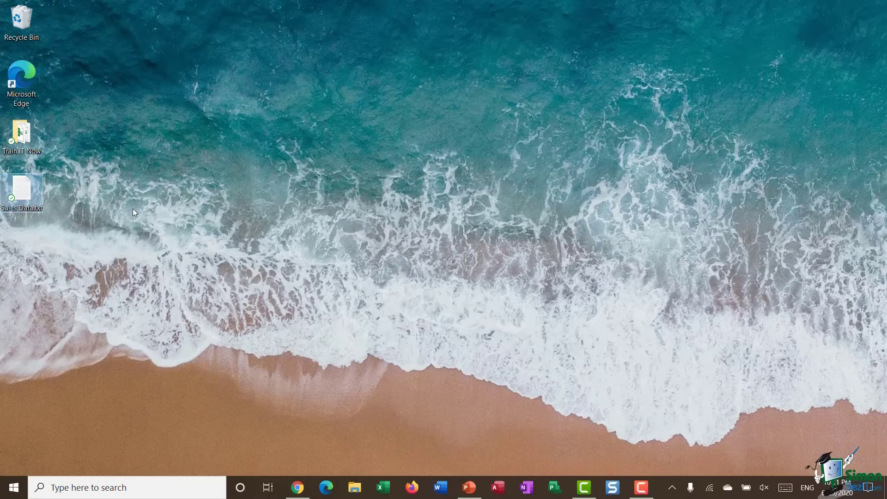
double_click(20, 191)
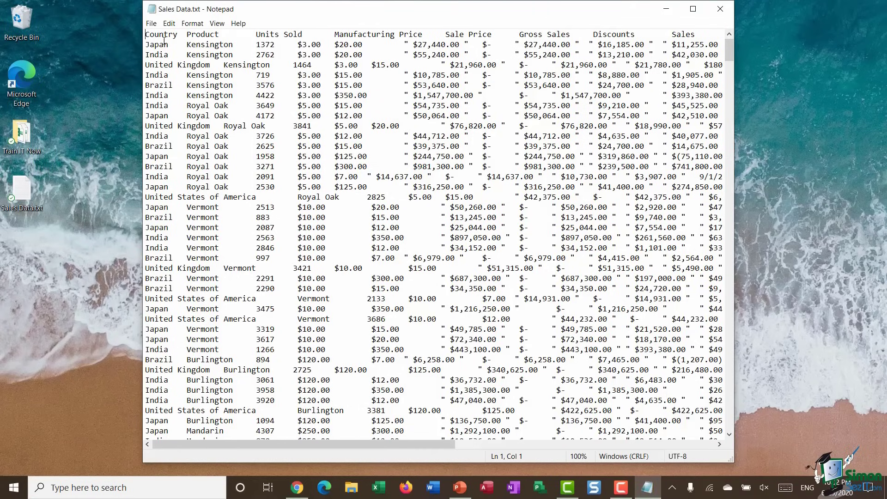
drag(146, 34, 590, 34)
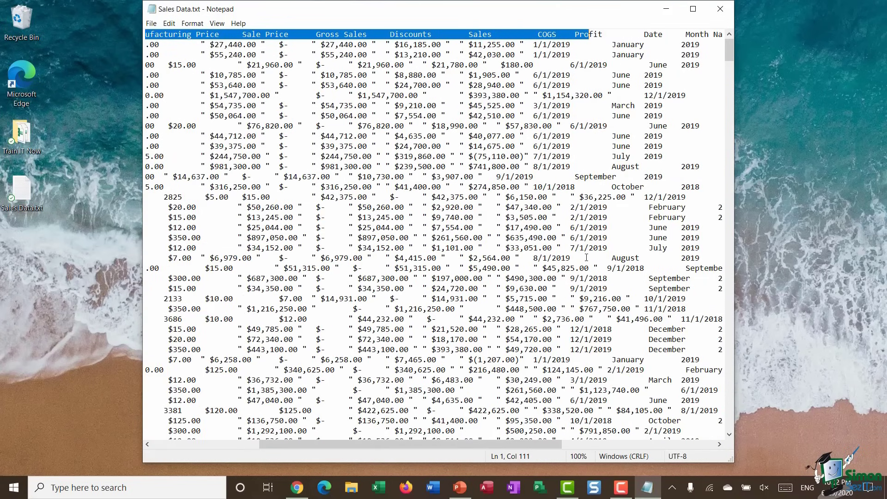
drag(517, 446, 410, 446)
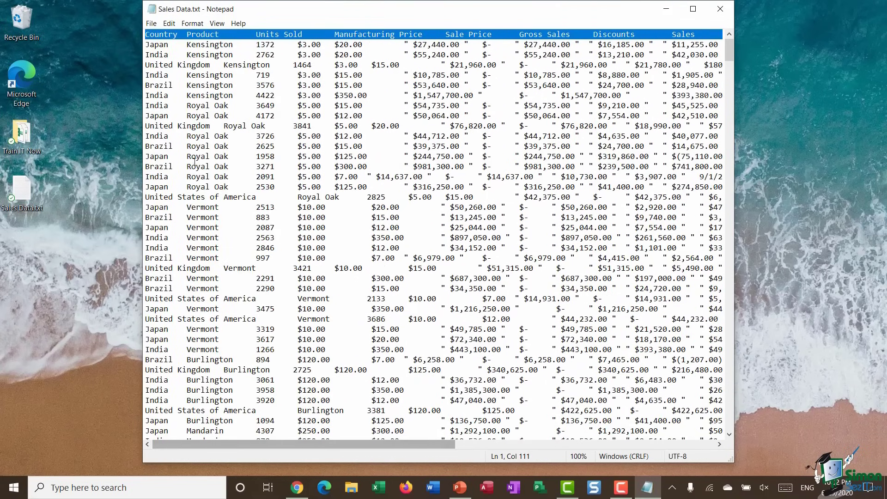
click(197, 135)
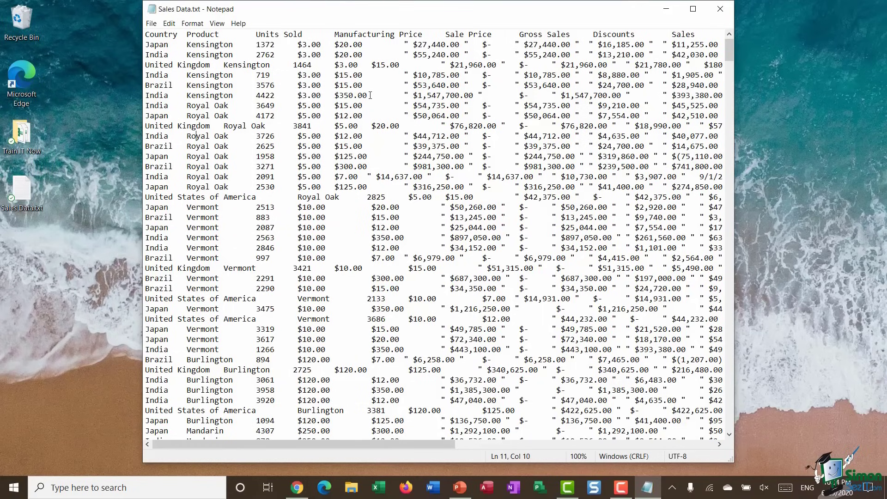
click(720, 9)
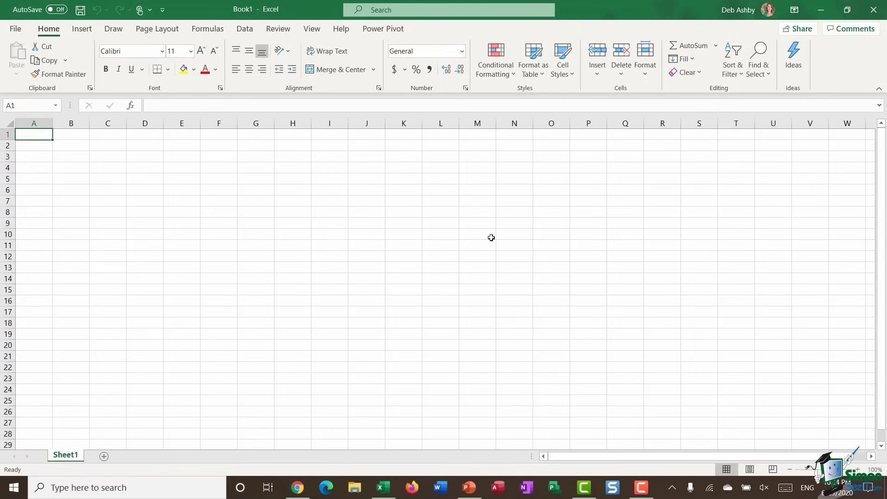
In a blank Excel workbook, review the Get Data import sources for files, databases, Azure and other sources.
click(245, 29)
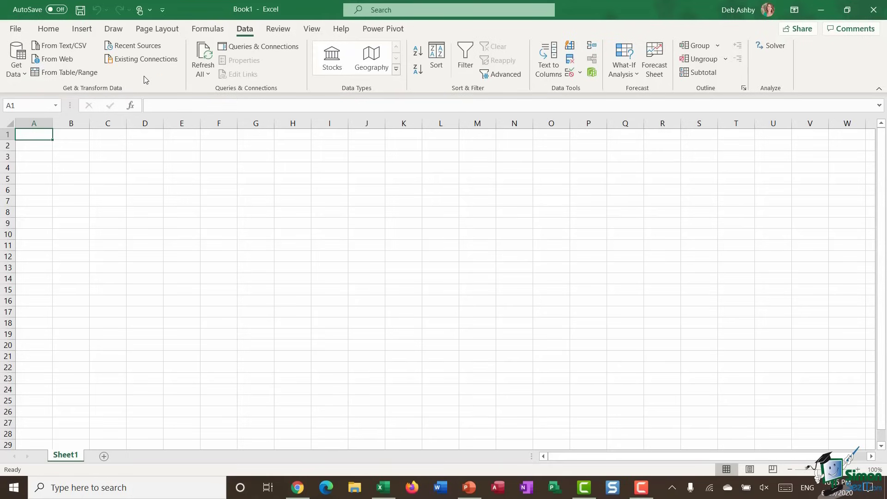
click(25, 72)
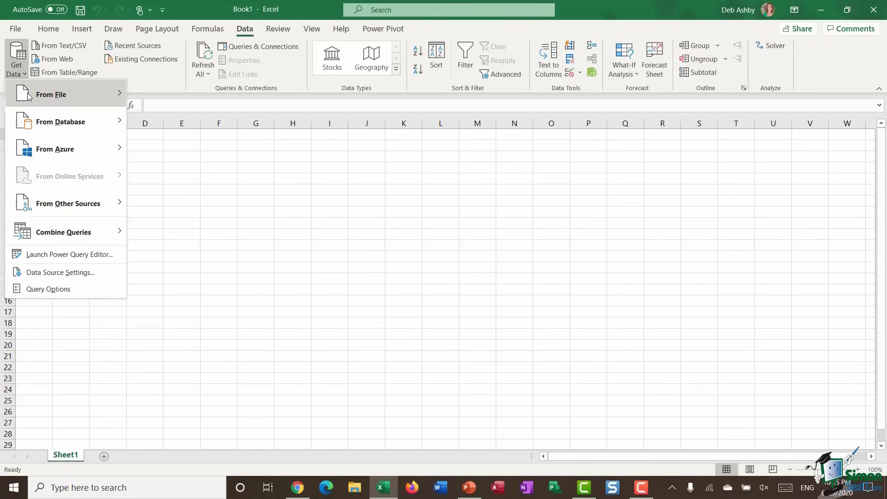
mouse_move(27, 93)
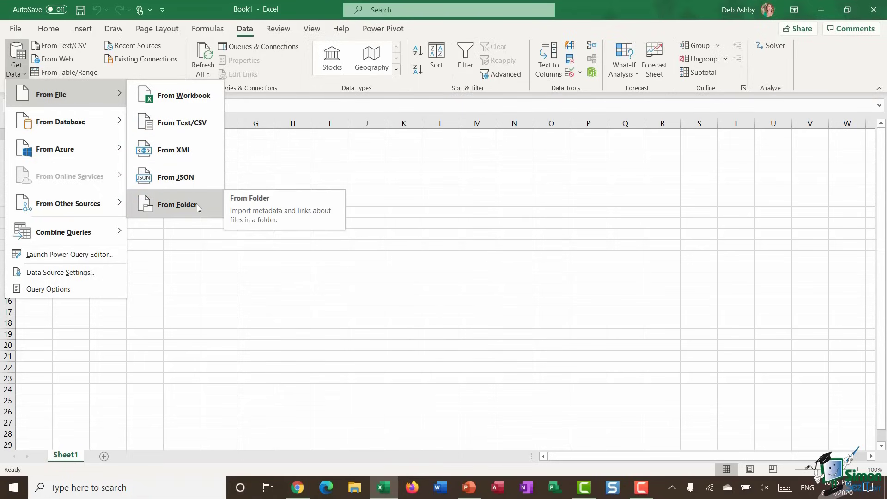
mouse_move(96, 137)
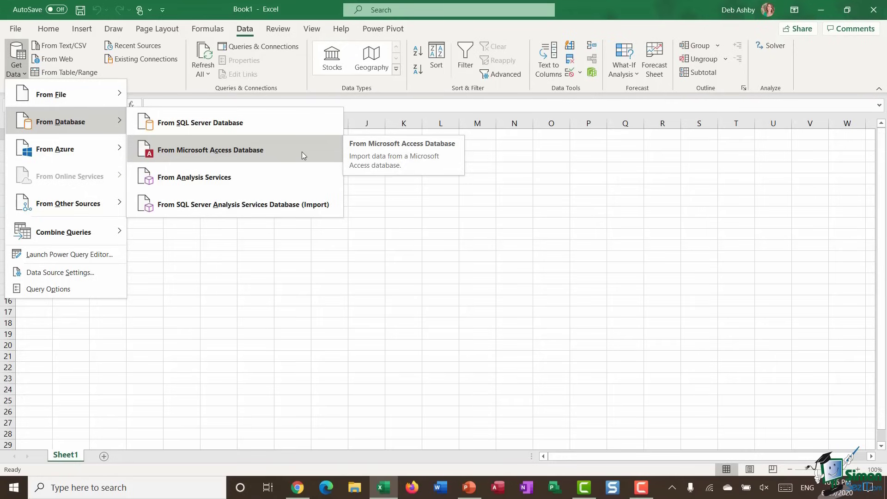
mouse_move(42, 153)
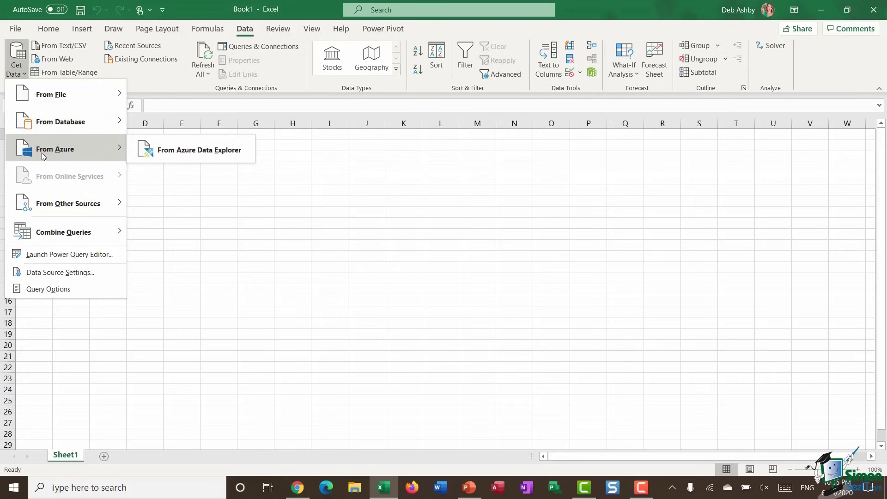
mouse_move(53, 206)
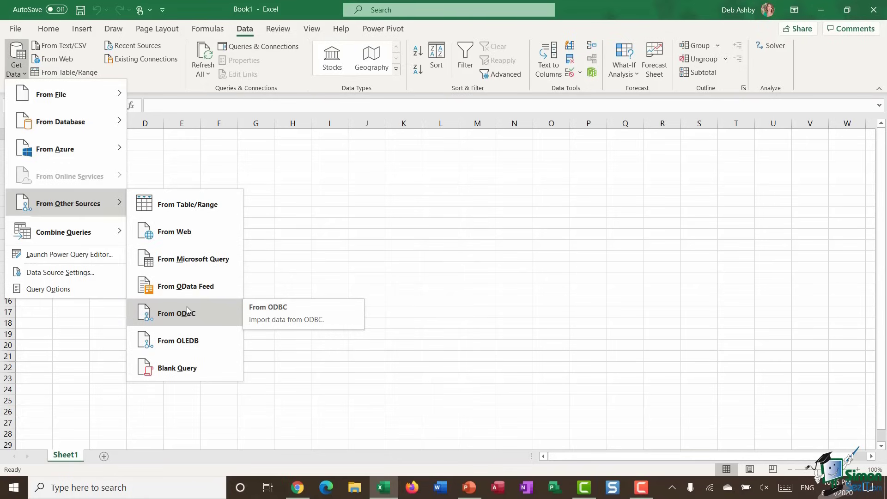
click(240, 170)
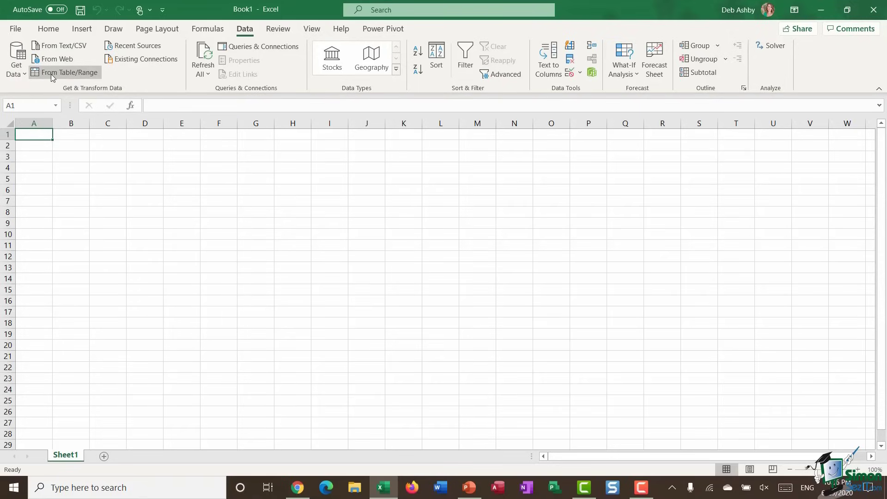
click(15, 69)
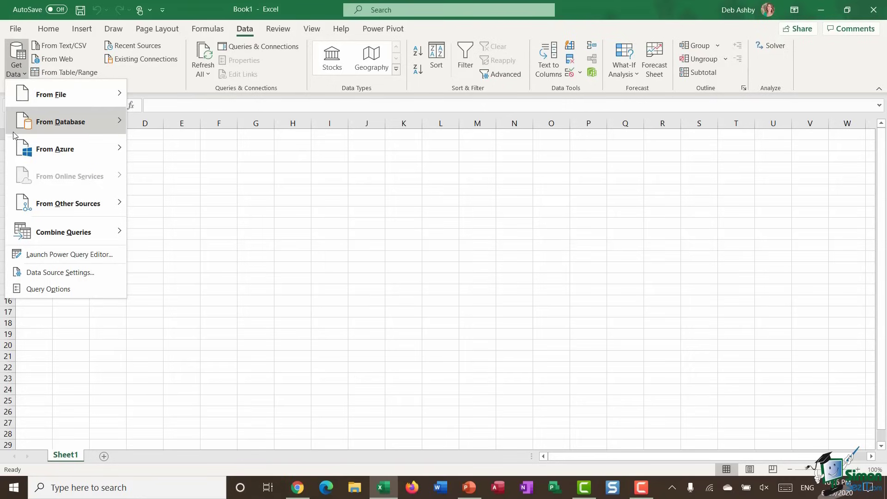
click(148, 88)
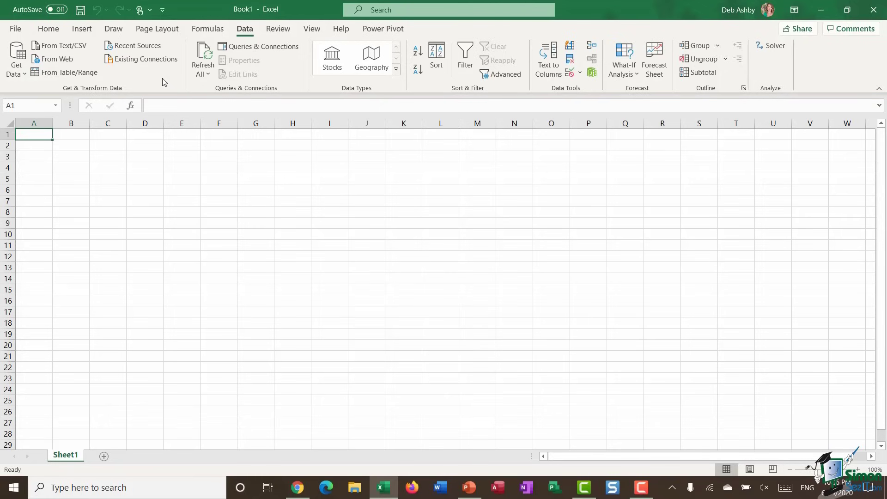
Choose Sales Data.txt from the Desktop folder as the text file to import and bring up its import preview.
click(57, 45)
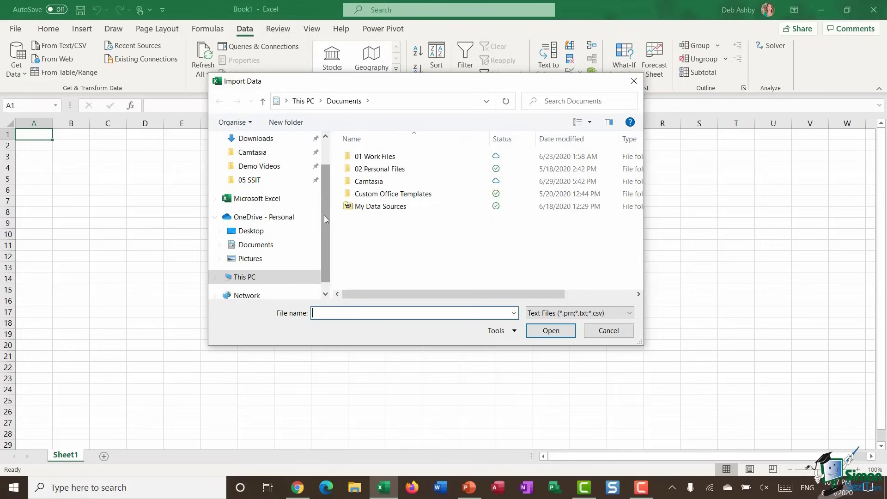
scroll(324, 215, up, 2)
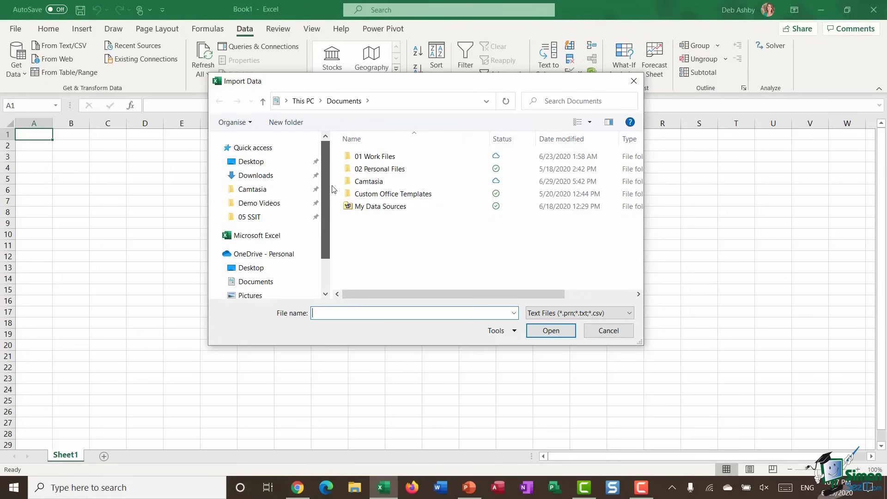
click(248, 162)
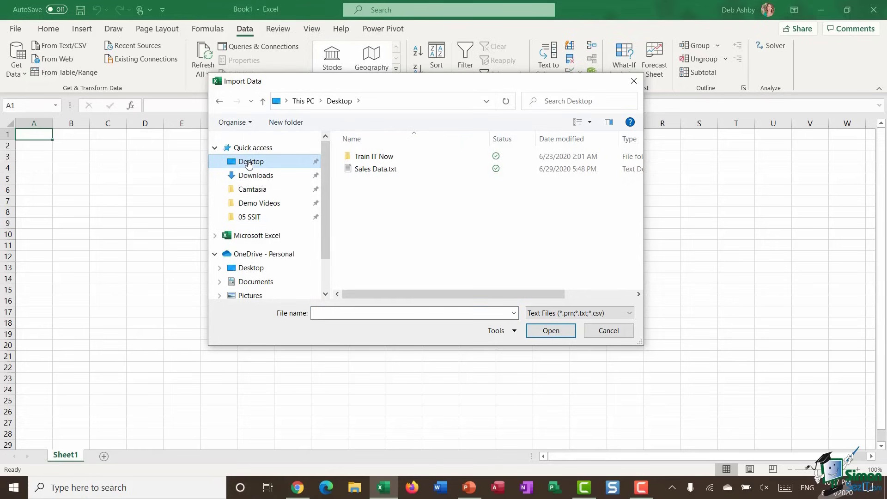
click(377, 171)
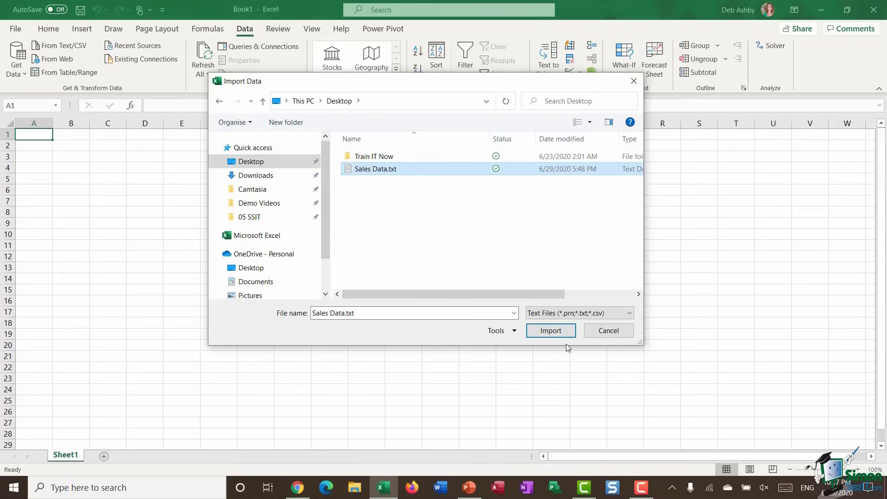
click(554, 336)
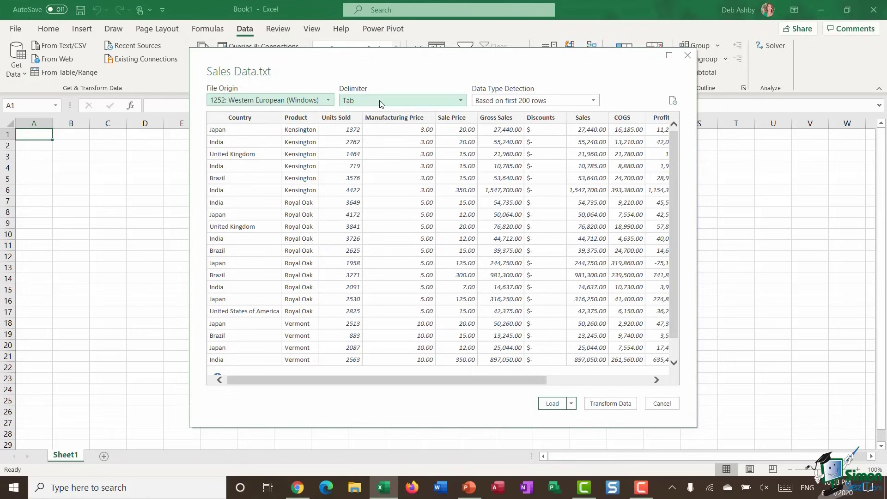
Review the delimiter options and data preview for Sales Data.txt, and open the data for transformation in the Power Query Editor.
click(460, 100)
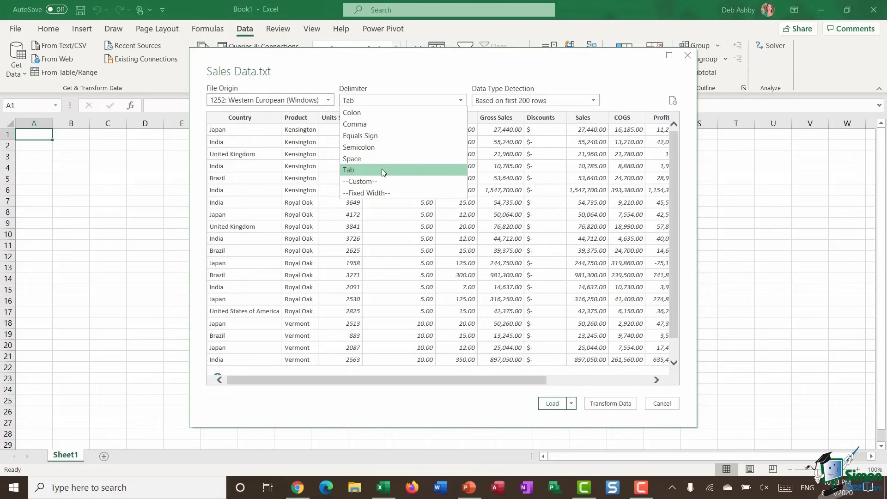
click(447, 73)
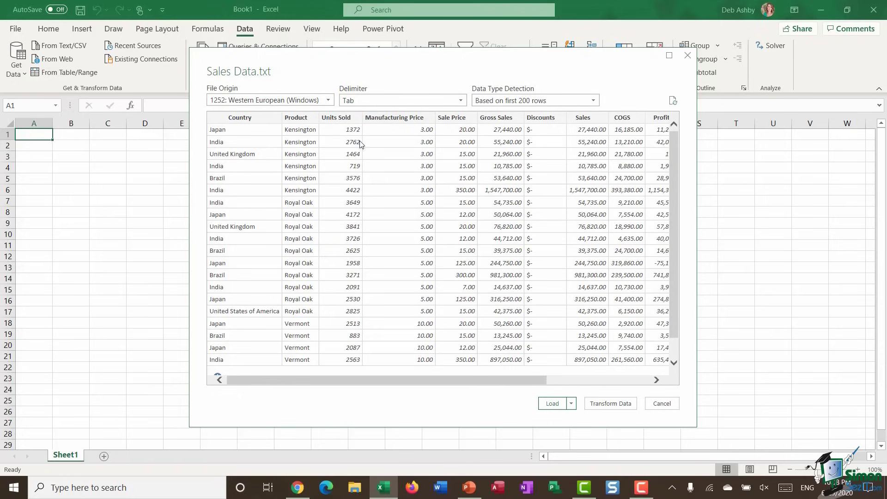
drag(415, 383, 544, 388)
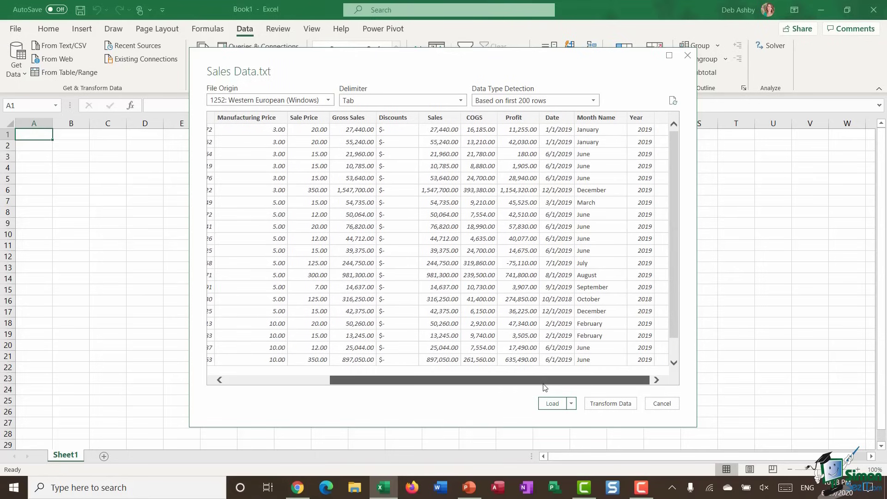
click(325, 384)
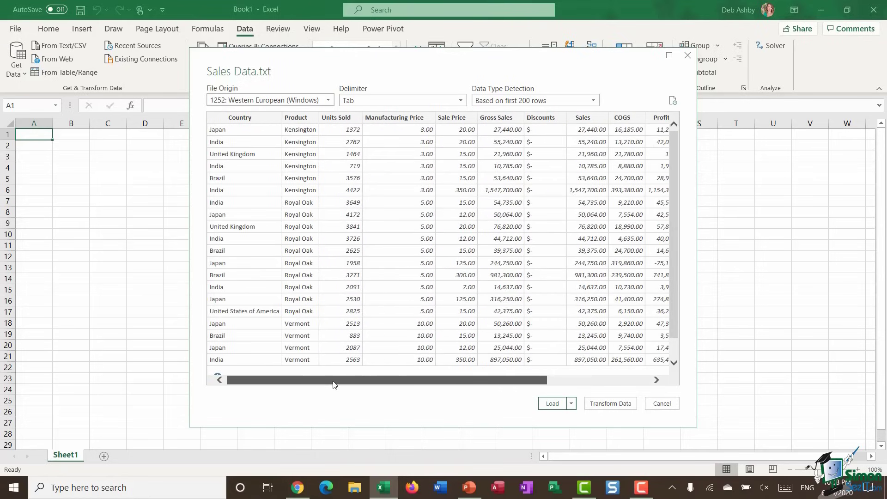
mouse_move(674, 191)
mouse_down()
mouse_move(672, 237)
mouse_move(673, 185)
mouse_up()
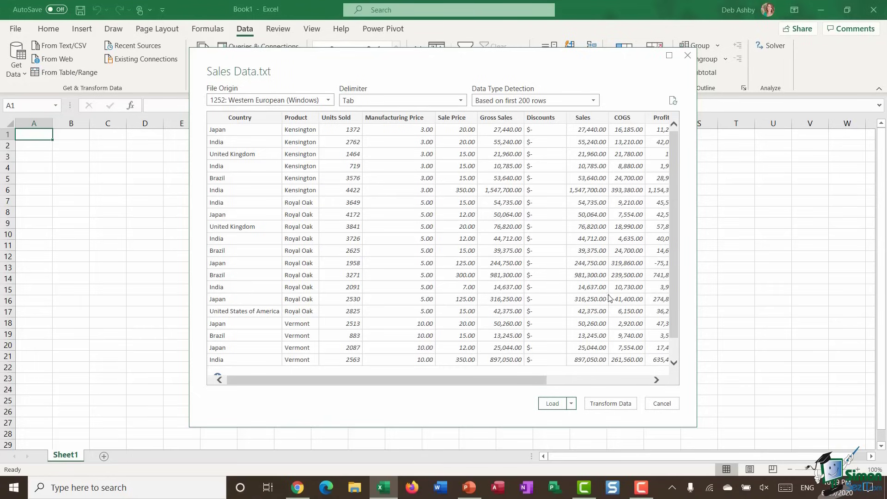
click(609, 404)
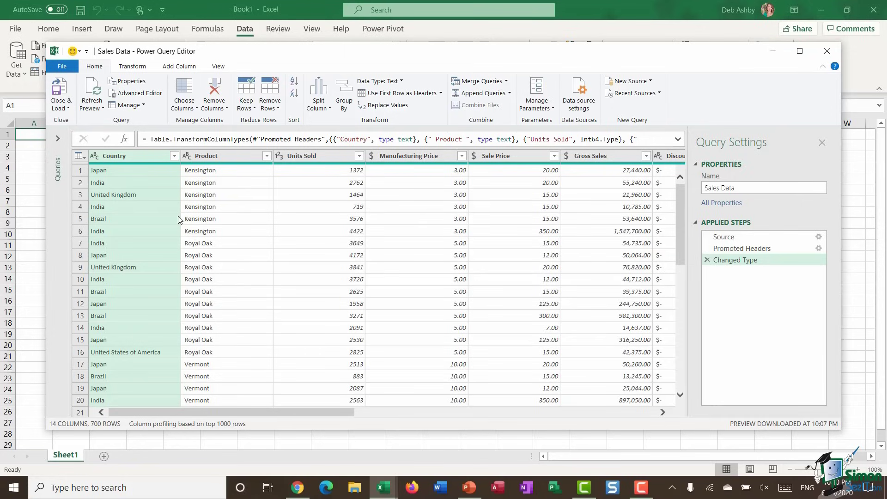
Check the Country column's data type options and change the Units Sold column to Currency, replacing the current conversion.
click(95, 157)
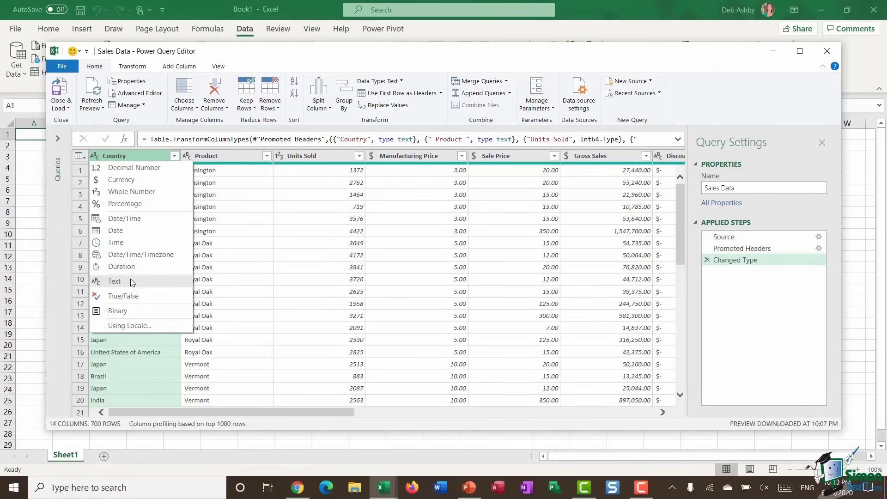
click(229, 183)
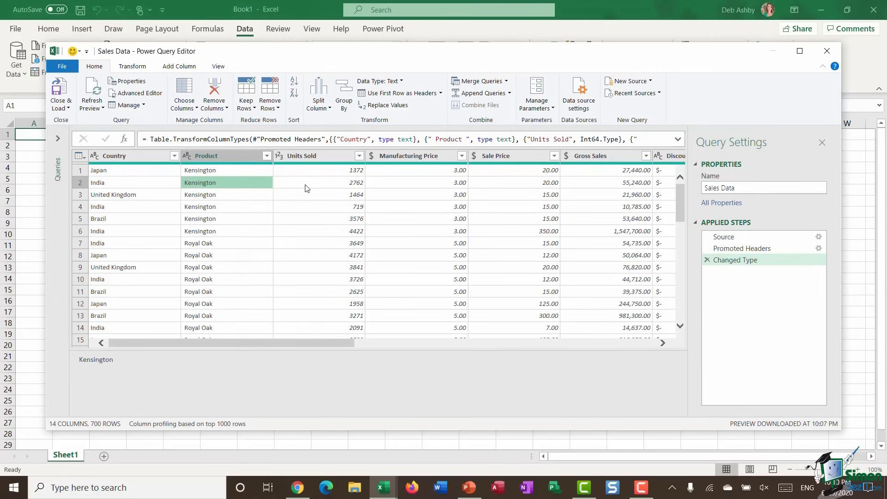
click(278, 156)
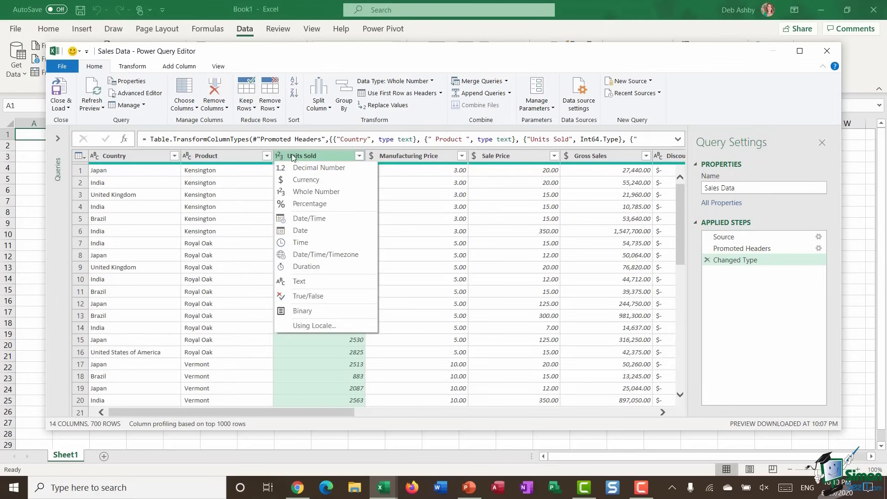
click(303, 181)
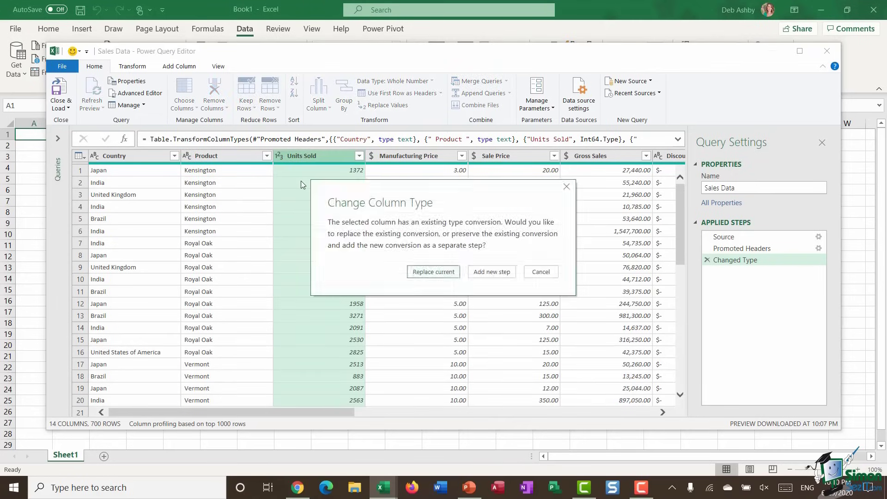
click(434, 272)
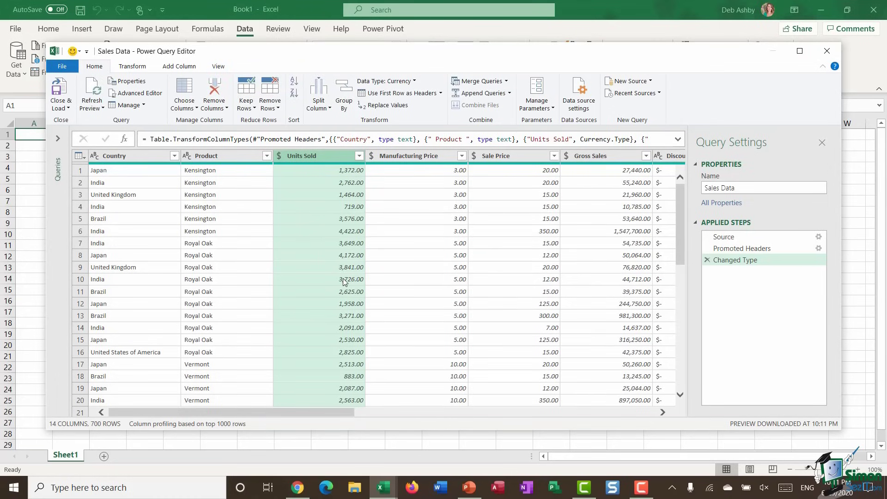
Set the data type of the Sales, COGS and Profit columns to Currency.
scroll(345, 282, right, 2)
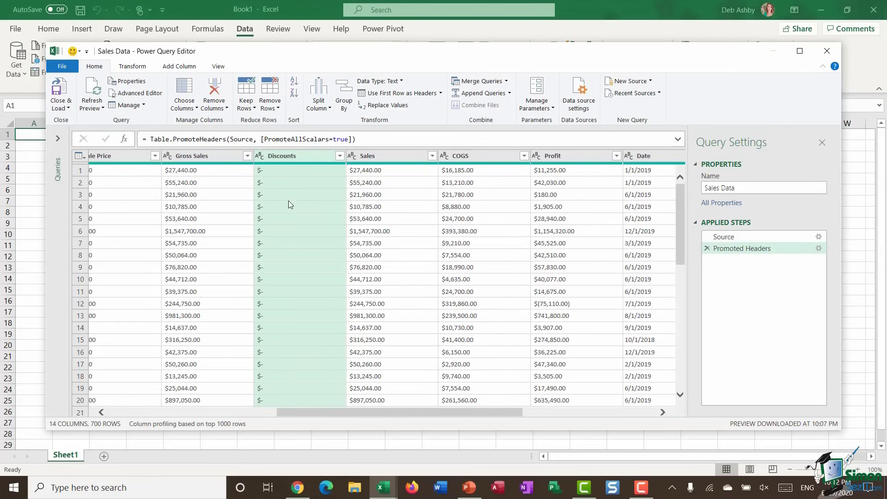
click(353, 156)
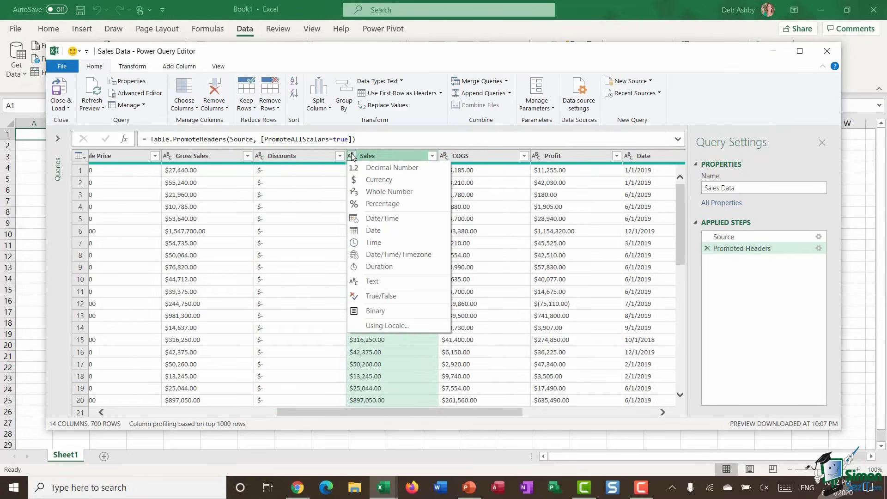
click(363, 179)
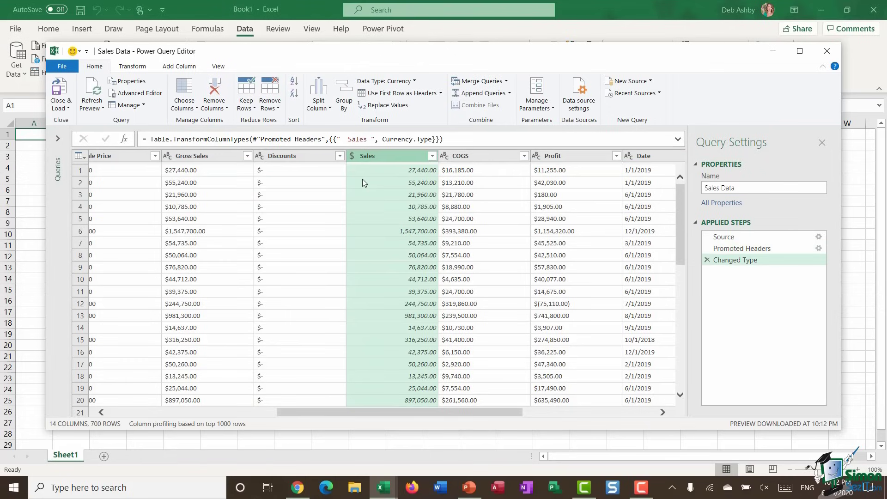
click(444, 156)
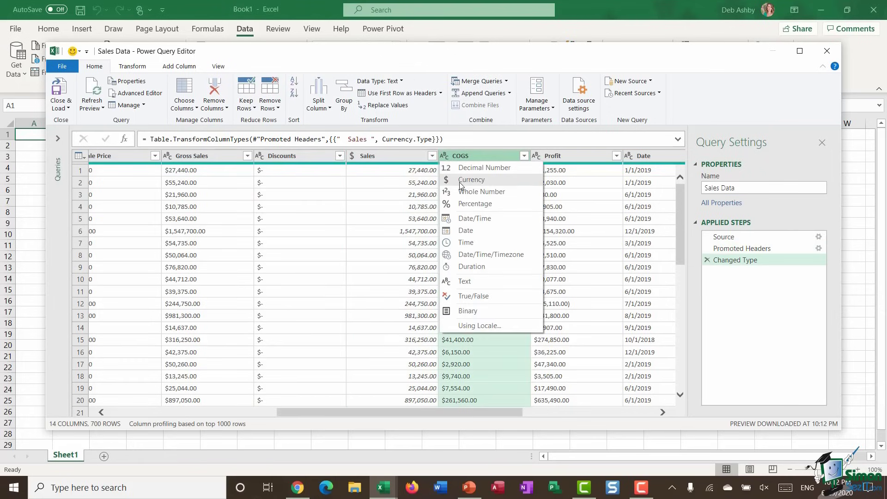
click(459, 182)
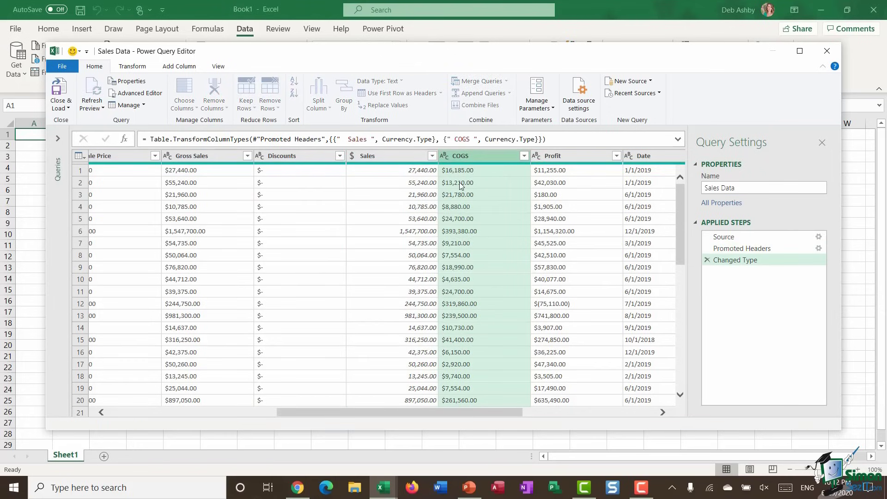
click(537, 156)
click(556, 183)
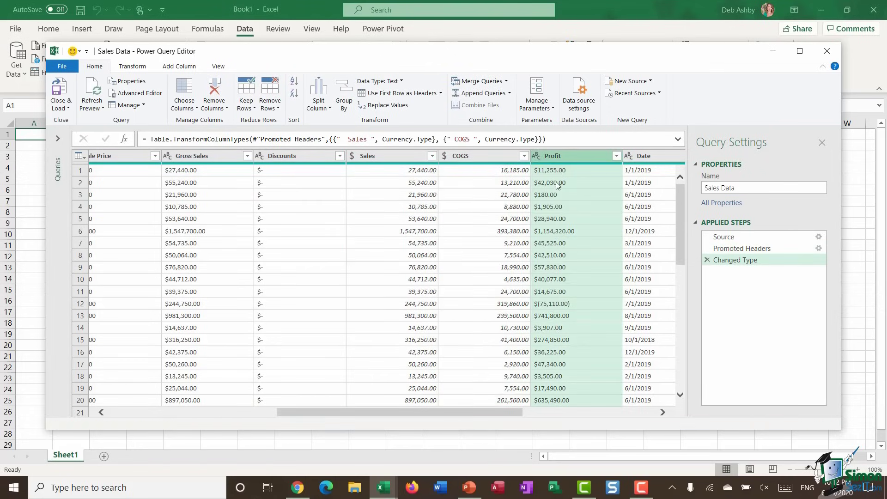
Set the Date column's data type to Date and the Month Name column's data type to Text.
drag(481, 415, 603, 413)
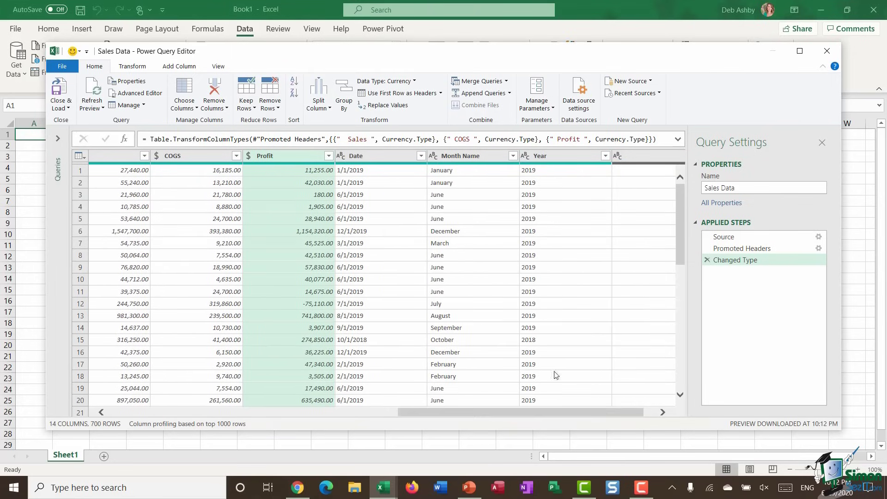
click(341, 156)
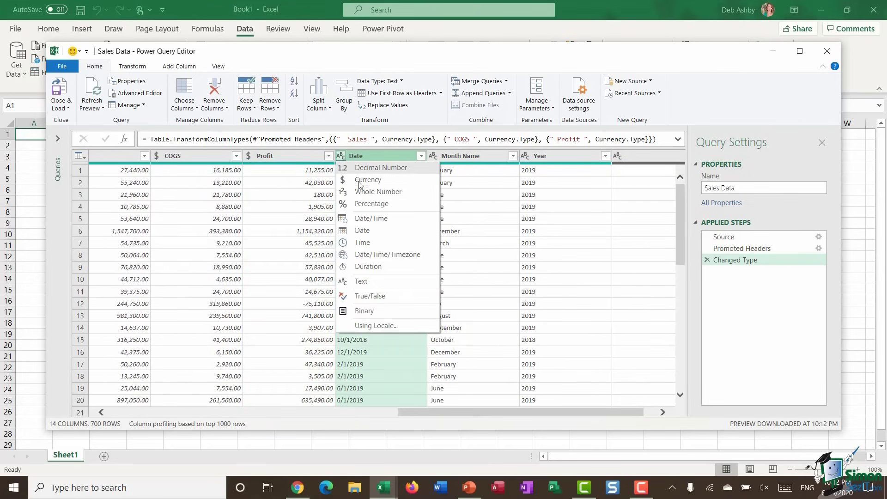
click(362, 231)
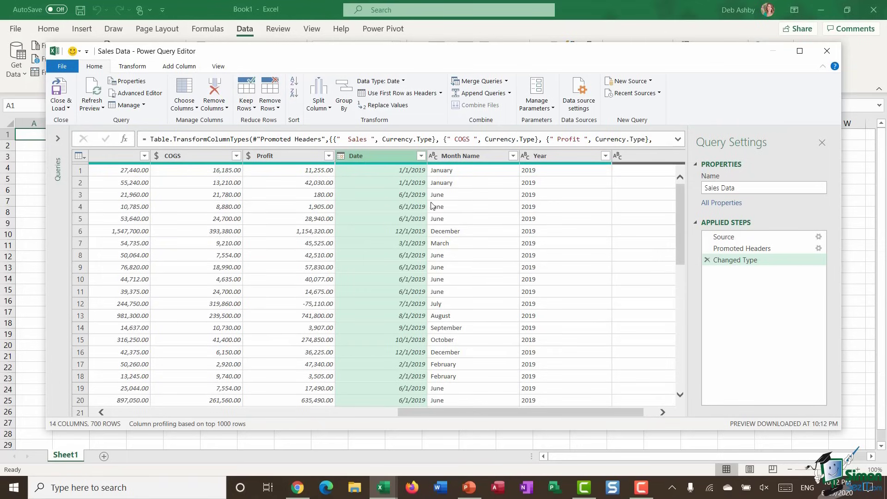
click(434, 155)
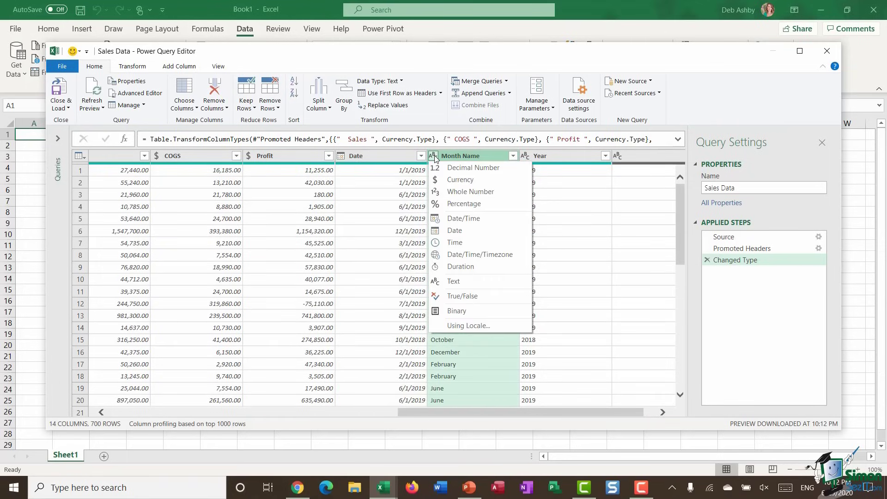
click(455, 282)
click(606, 221)
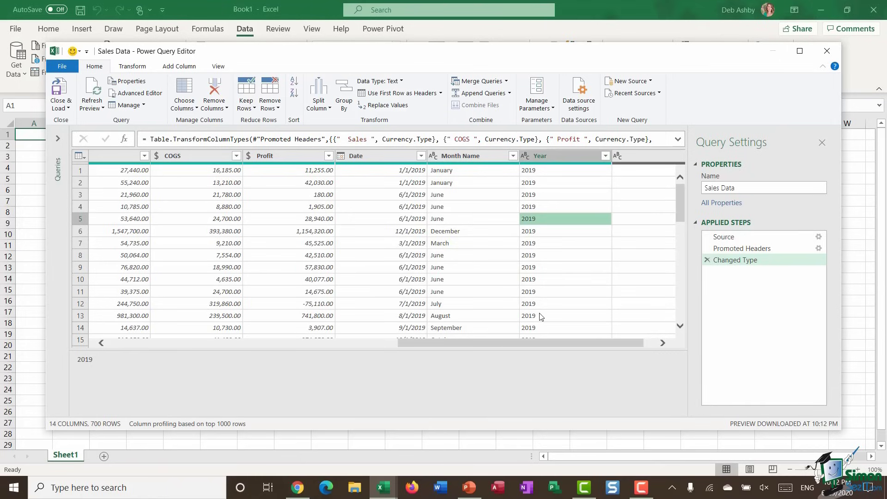
Close the Power Query Editor and load the Sales Data query into the workbook.
drag(535, 343, 224, 334)
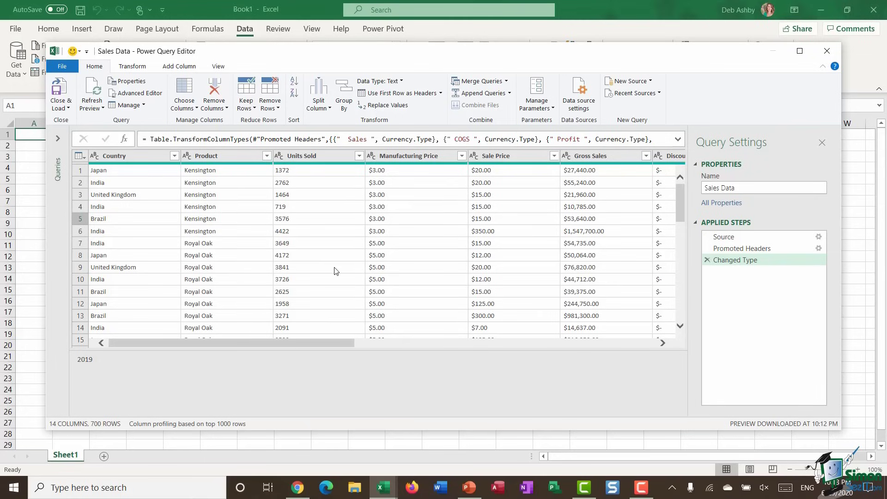
click(66, 107)
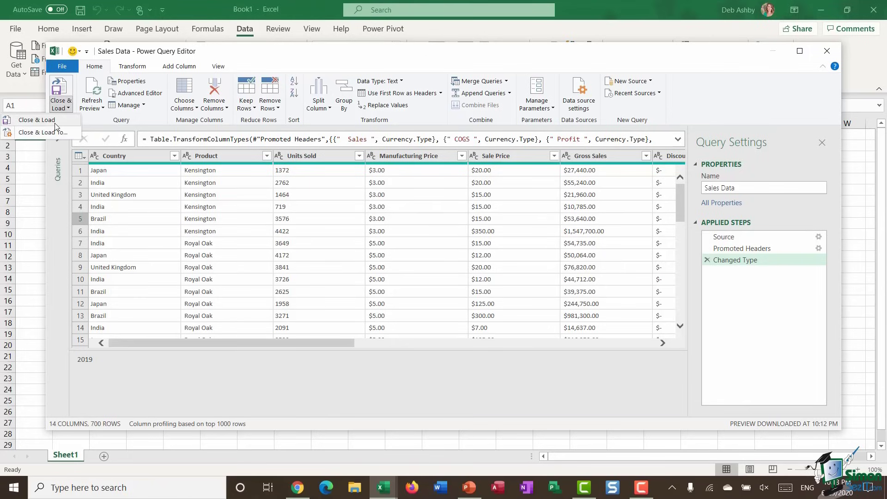
click(55, 122)
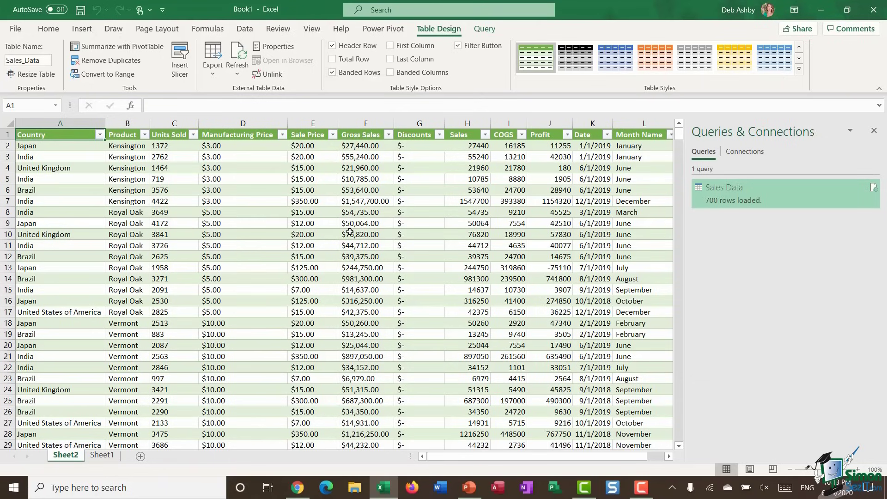
Look over the loaded sales table and delete the empty Column1 in column N.
click(222, 234)
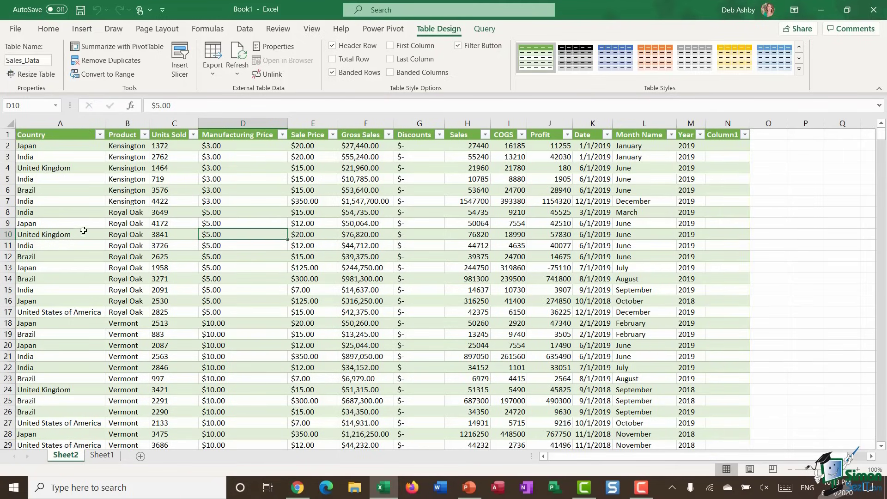
click(67, 169)
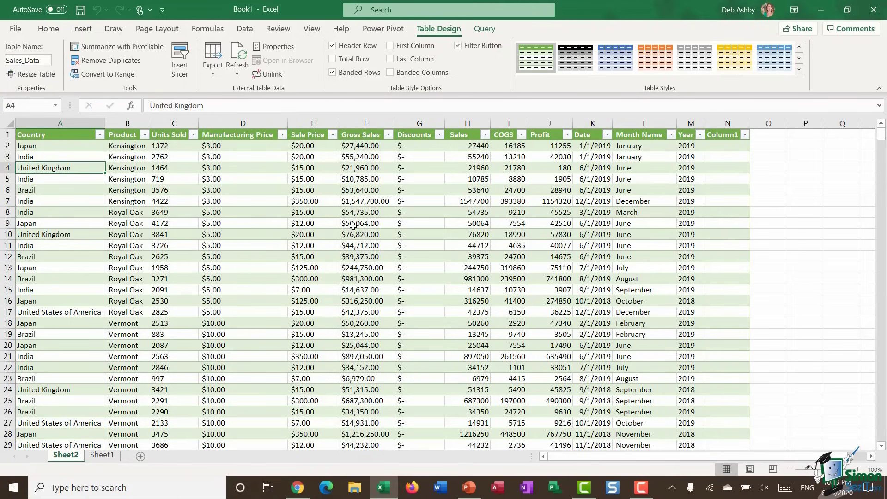
scroll(354, 225, down, 3)
scroll(355, 225, up, 3)
click(728, 122)
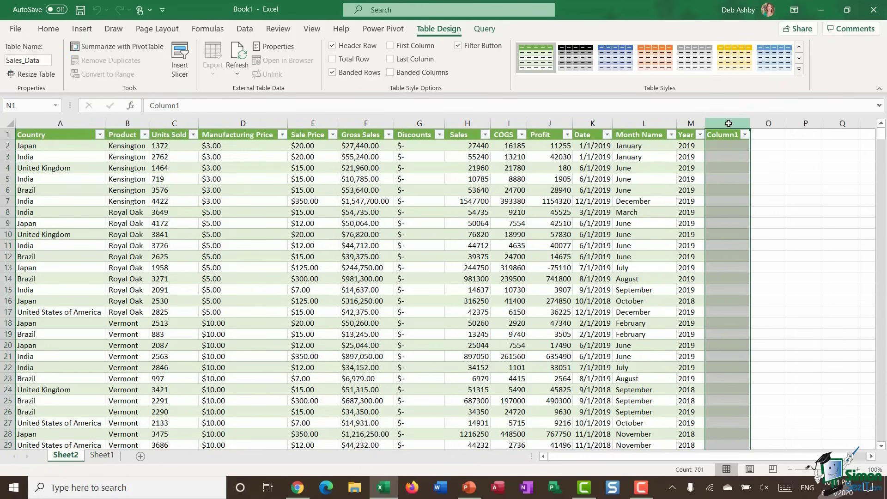
right_click(728, 123)
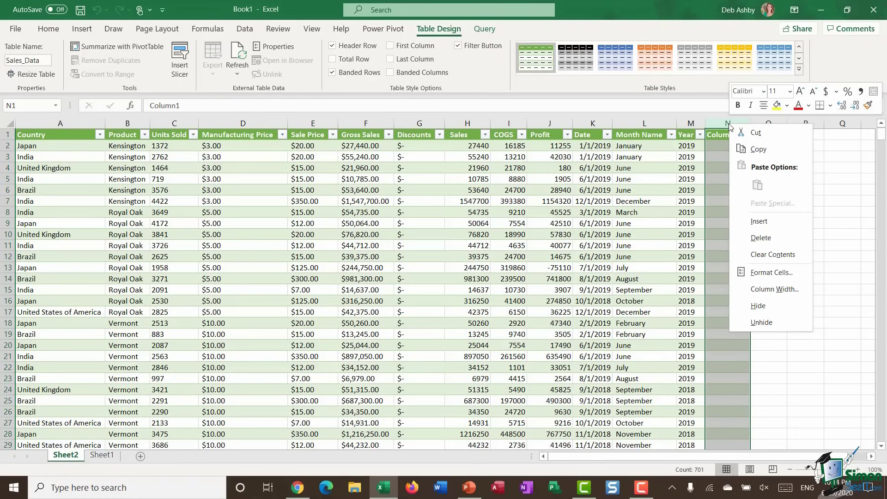
click(760, 239)
click(398, 245)
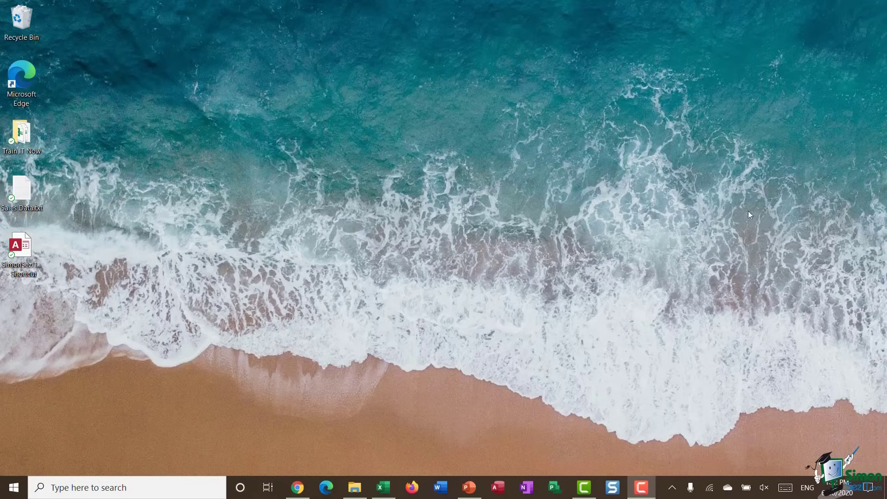
Switch to the blank Book1 workbook in Excel and start a data import from a Microsoft Access database.
click(22, 252)
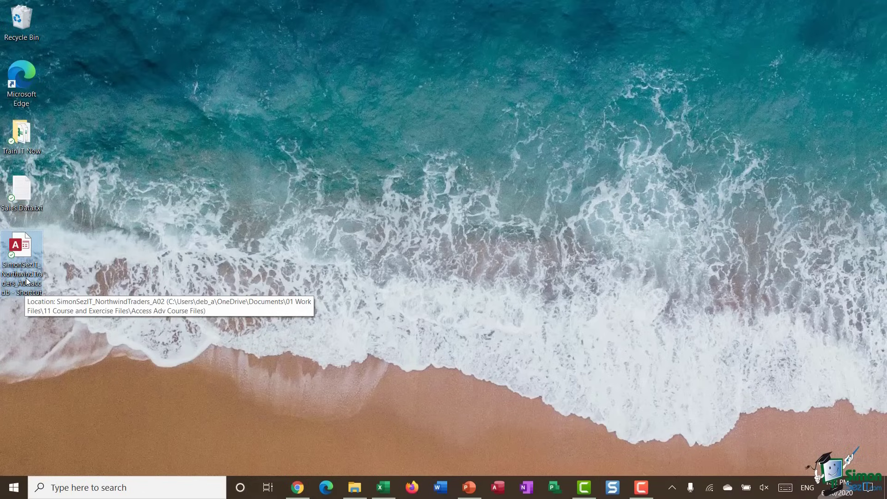
click(383, 487)
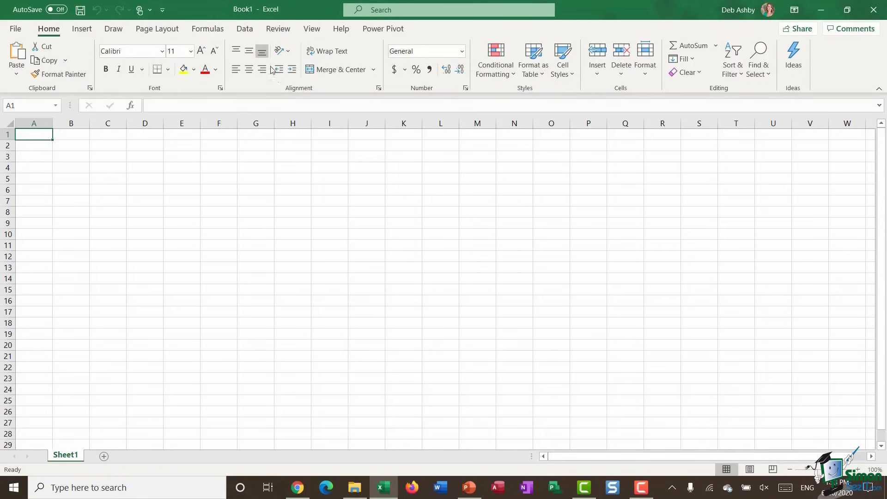
click(243, 29)
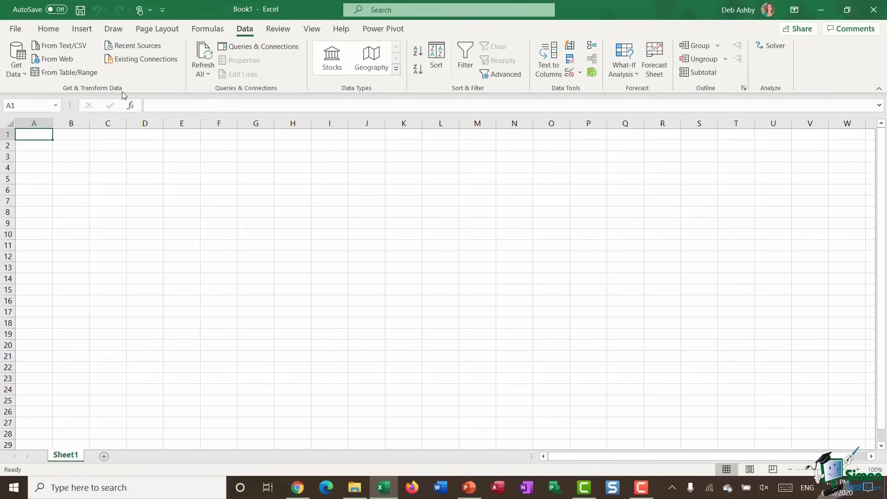
click(26, 73)
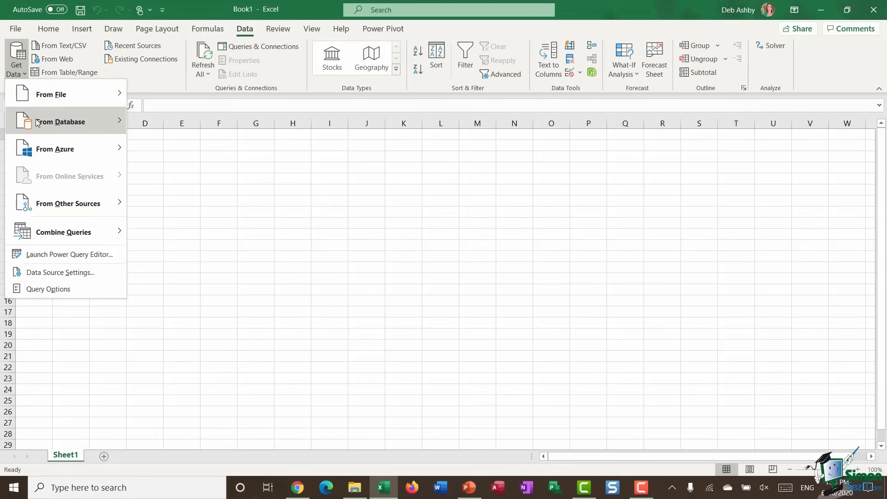
mouse_move(36, 123)
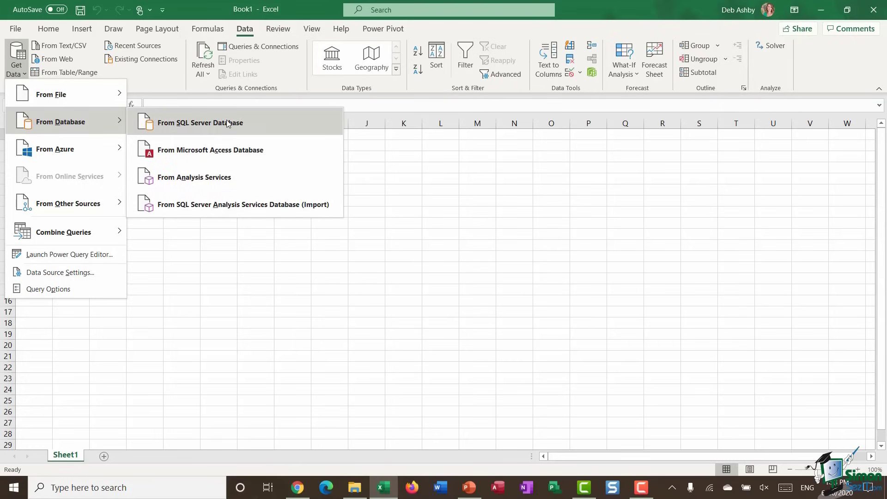
click(307, 151)
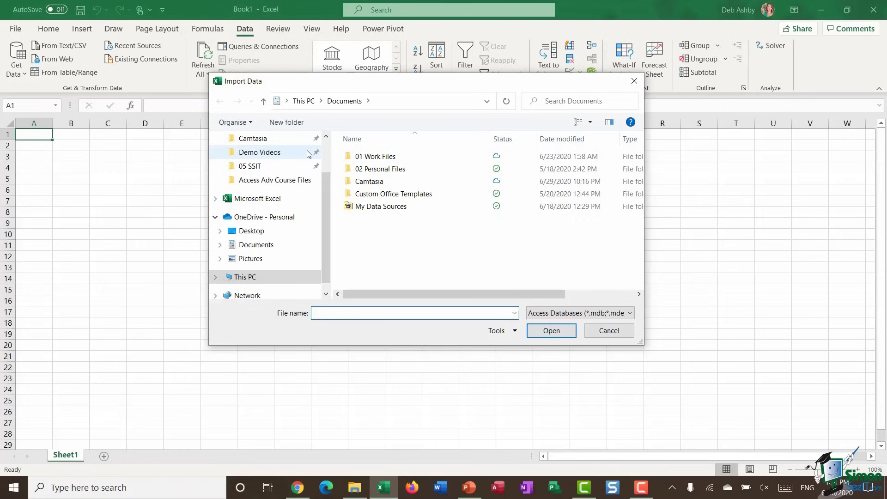
Choose the SimonSezIT_NorthwindTraders_A02.accdb shortcut in the Desktop folder and import it.
scroll(258, 185, up, 2)
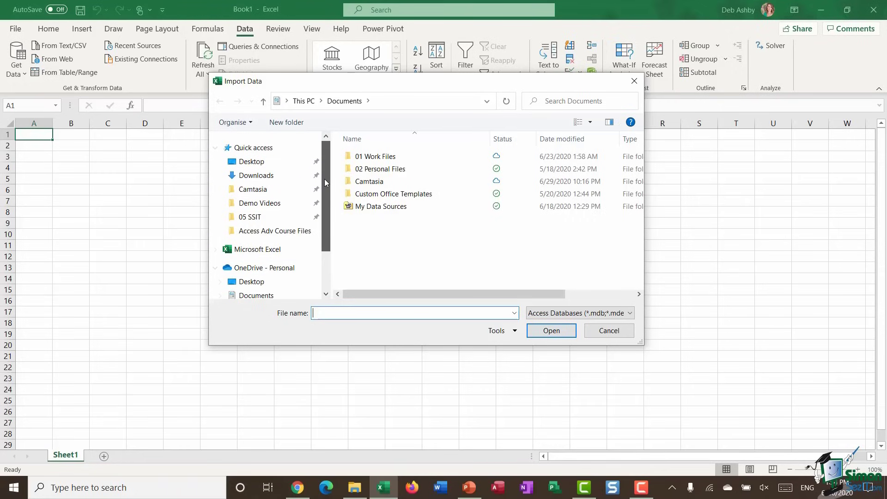
click(247, 164)
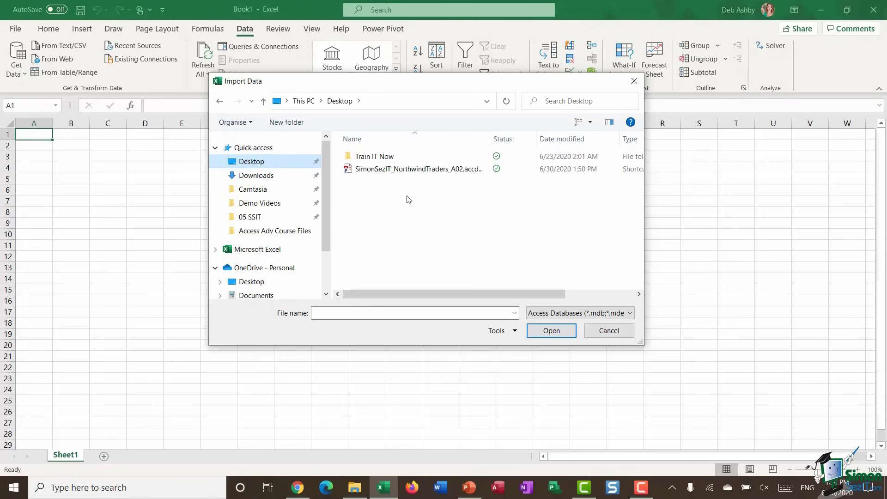
click(378, 171)
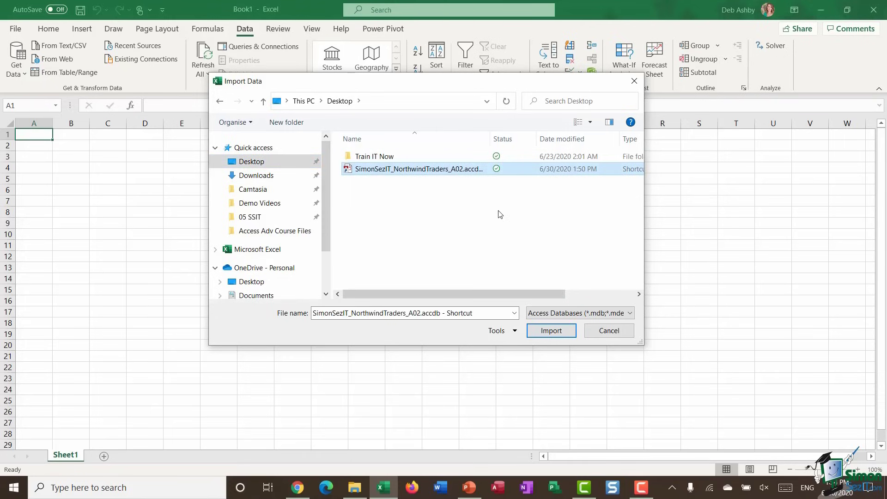
click(550, 331)
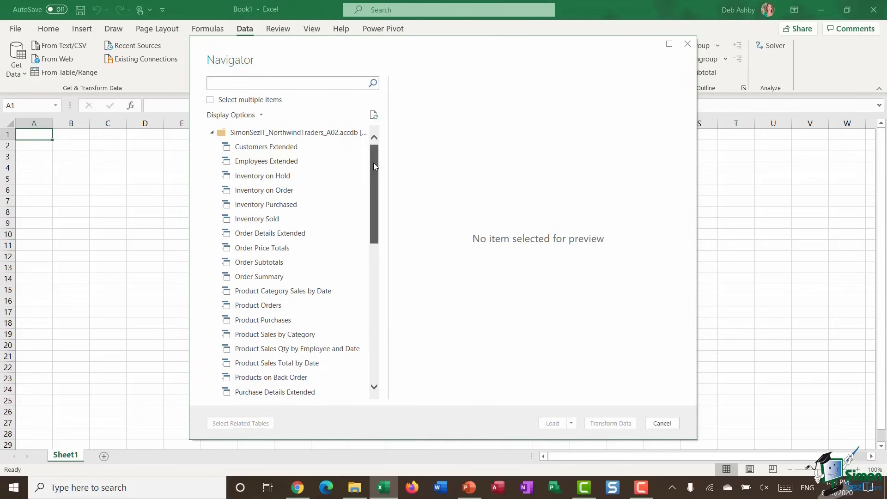
Preview the Customers Extended, Employees Extended and Inventory on Hold queries and look through the rest of the database's item list.
drag(373, 167, 376, 147)
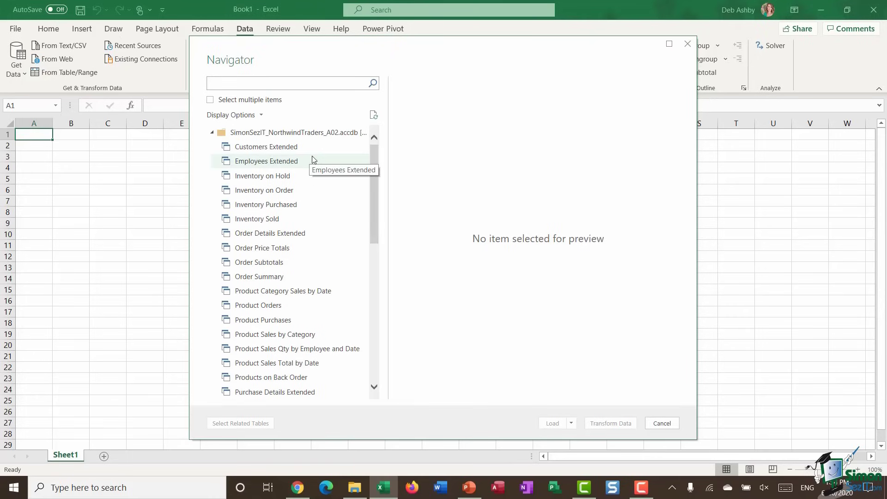
click(281, 148)
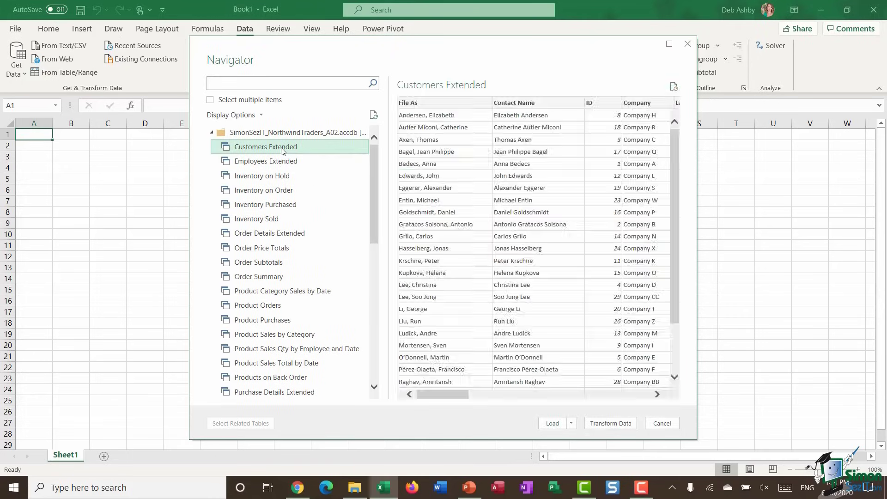
click(278, 168)
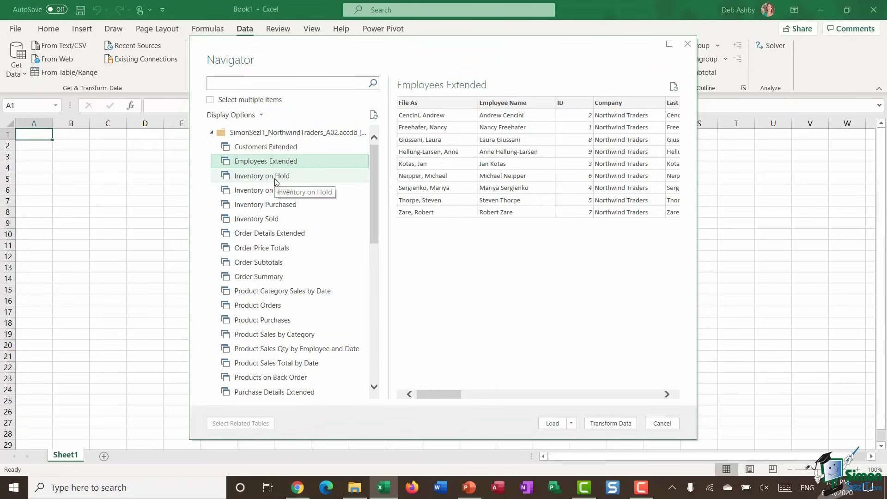
click(276, 180)
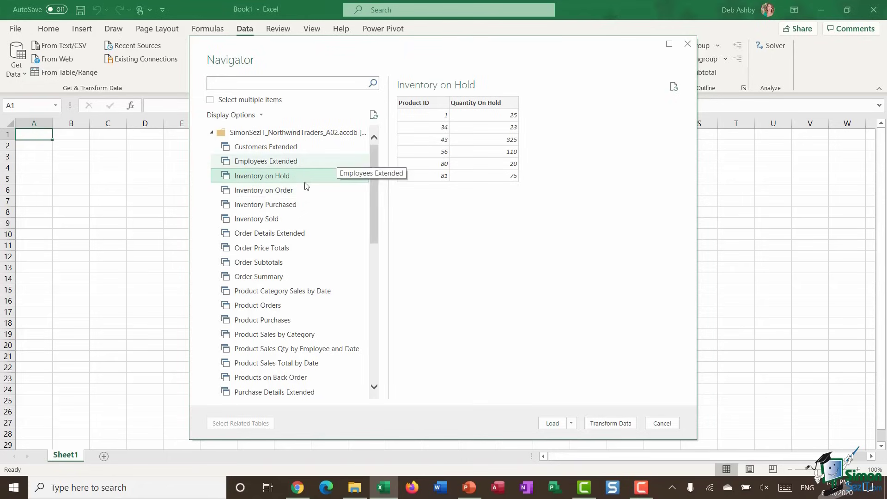
drag(375, 154, 373, 177)
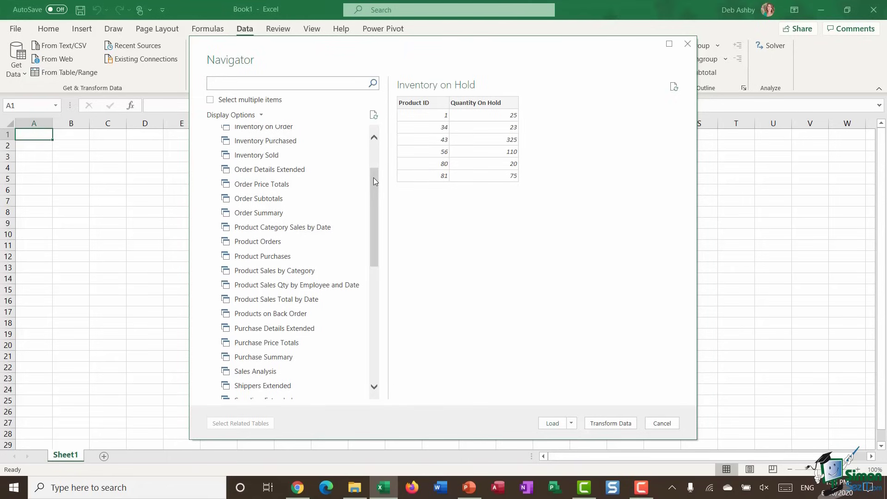
drag(375, 159, 376, 200)
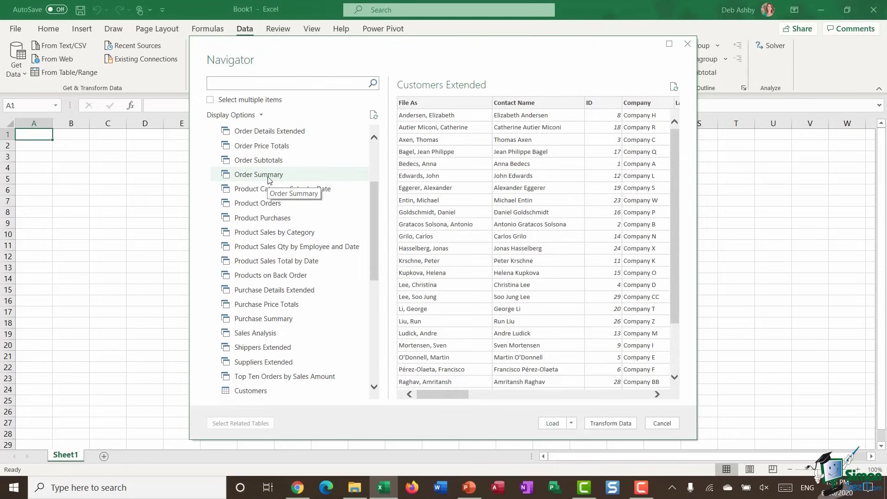
Select the Order Summary query, review its columns in the preview and open it in Power Query for transforming.
click(269, 179)
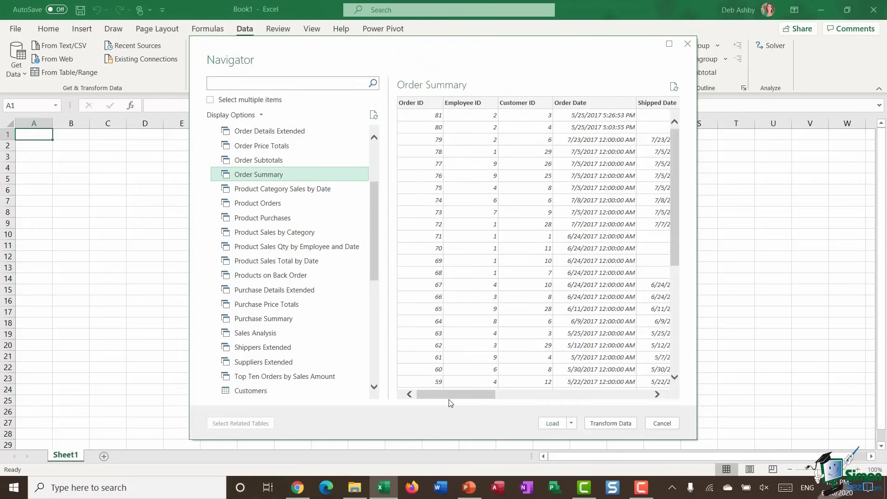
mouse_move(451, 399)
mouse_down()
mouse_move(483, 397)
mouse_move(437, 400)
mouse_up()
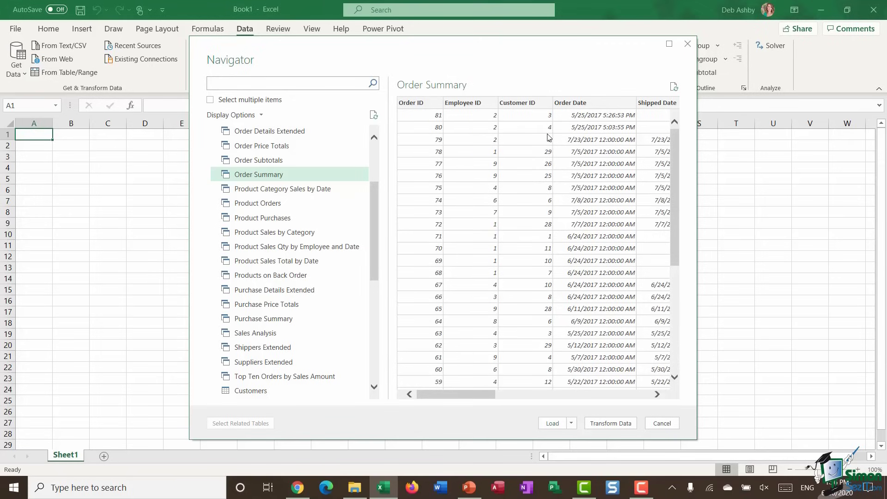
drag(470, 395, 586, 404)
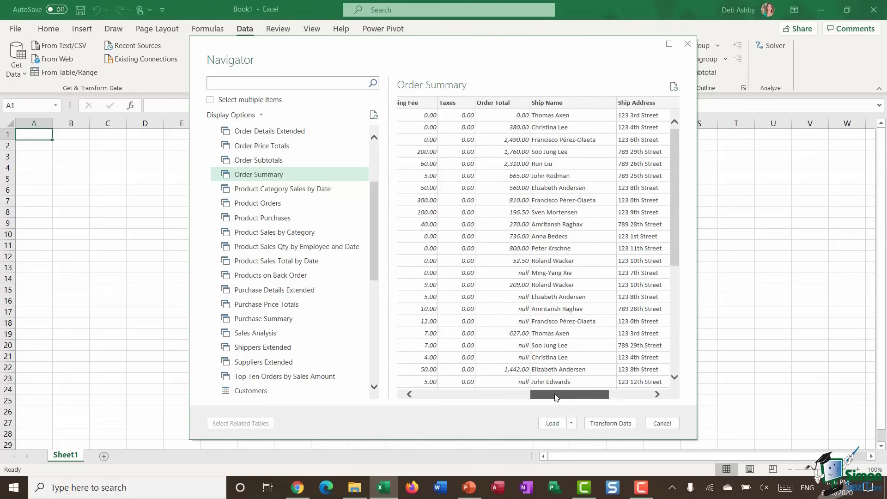
drag(558, 395, 460, 399)
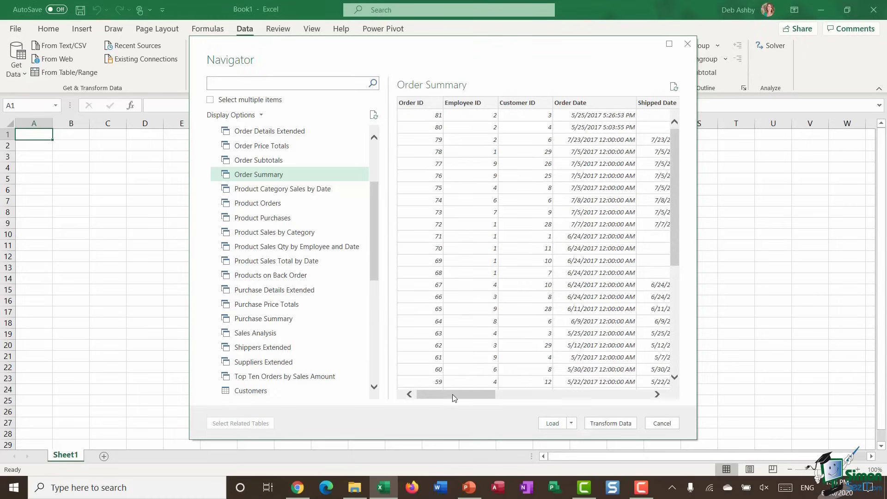
click(605, 424)
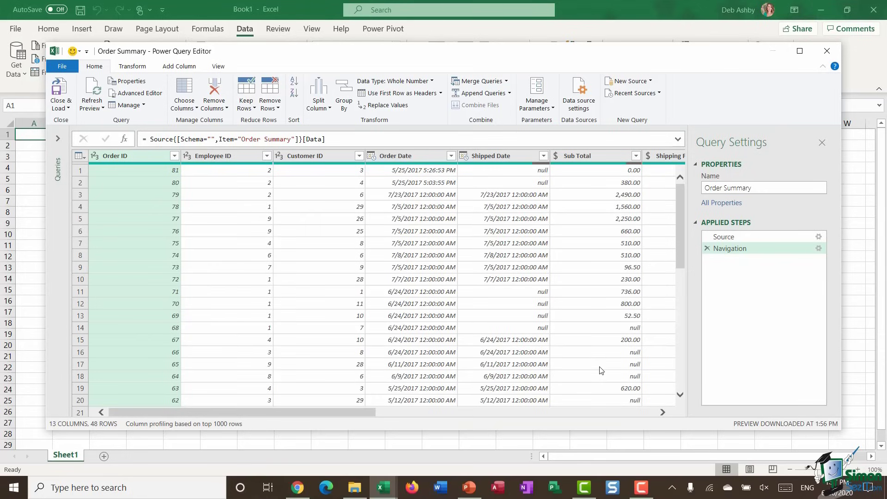
Look at the data types offered for the Order ID column and remove that column from the Order Summary query.
click(95, 156)
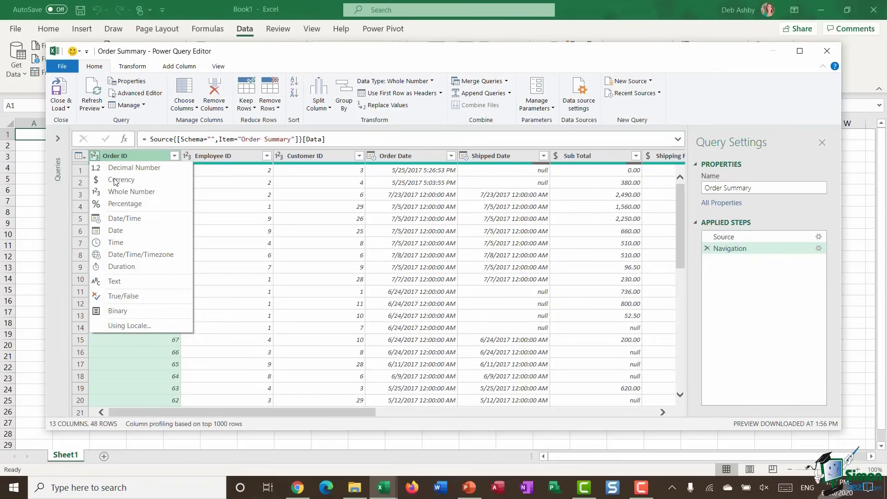
click(229, 183)
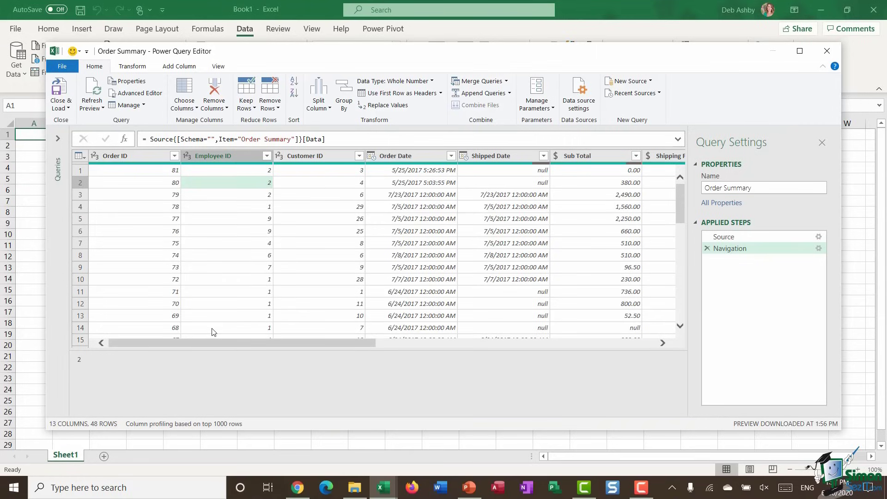
click(133, 159)
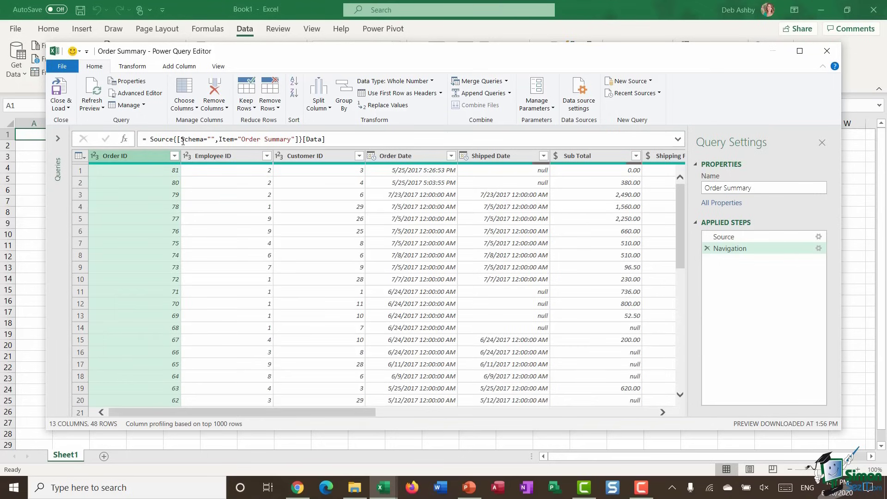
click(223, 106)
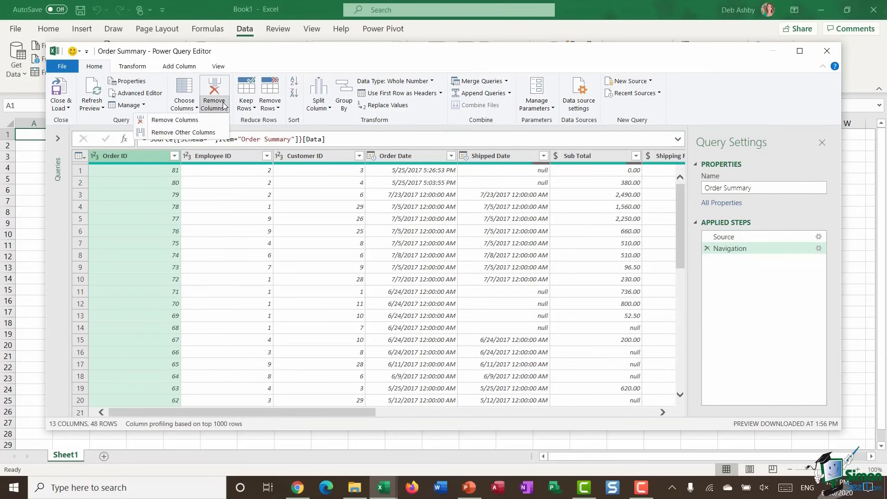
click(200, 122)
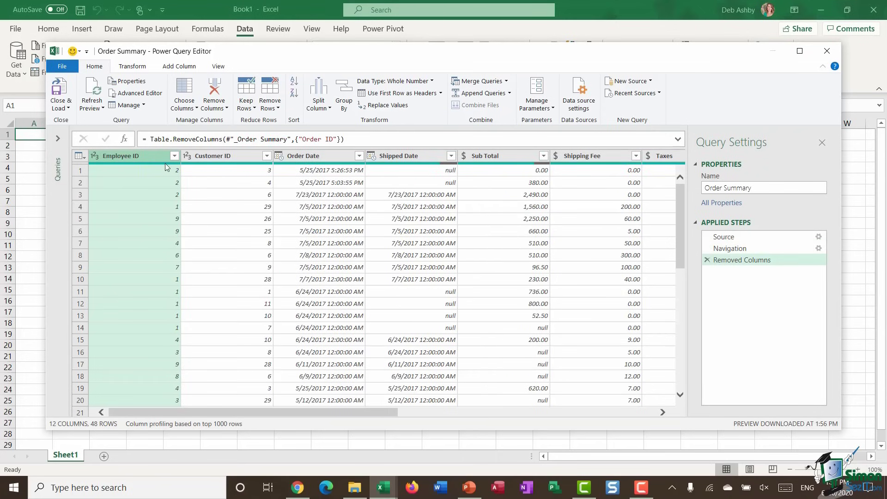
Remove the Employee ID and Customer ID columns together.
ctrl+click(234, 156)
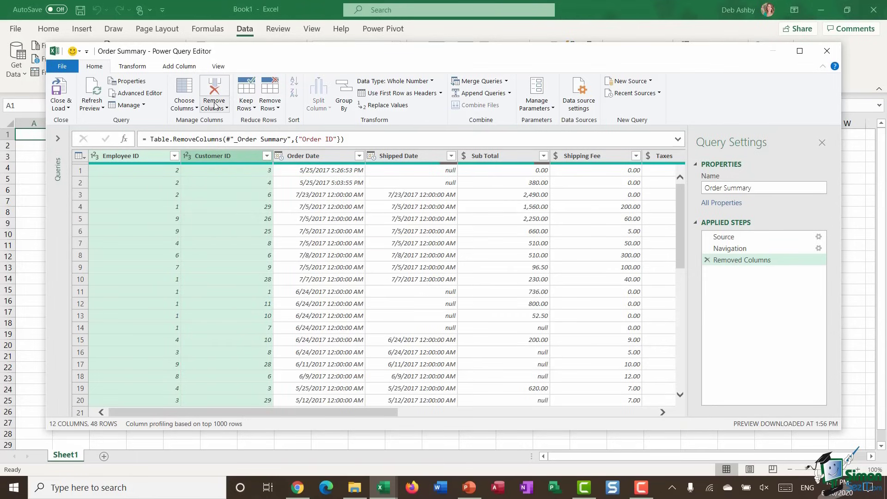
click(214, 106)
click(199, 120)
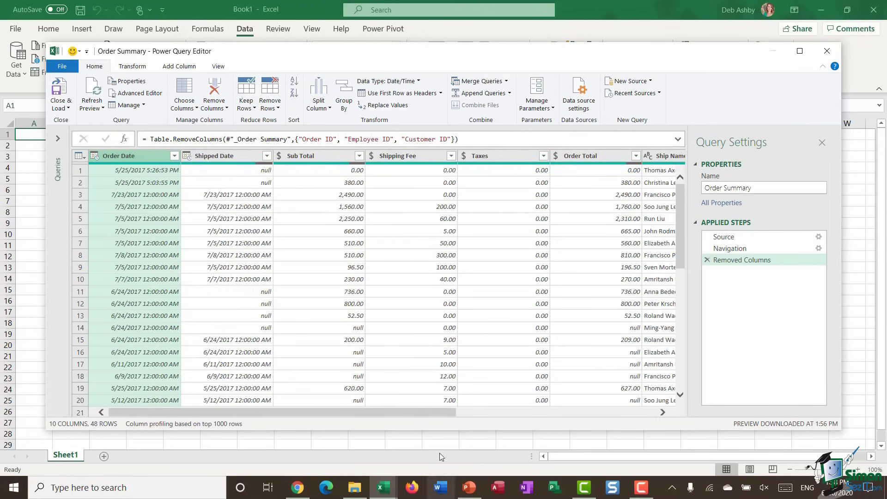
Check the values in the Taxes column down to the last row and remove that column.
drag(431, 412, 524, 412)
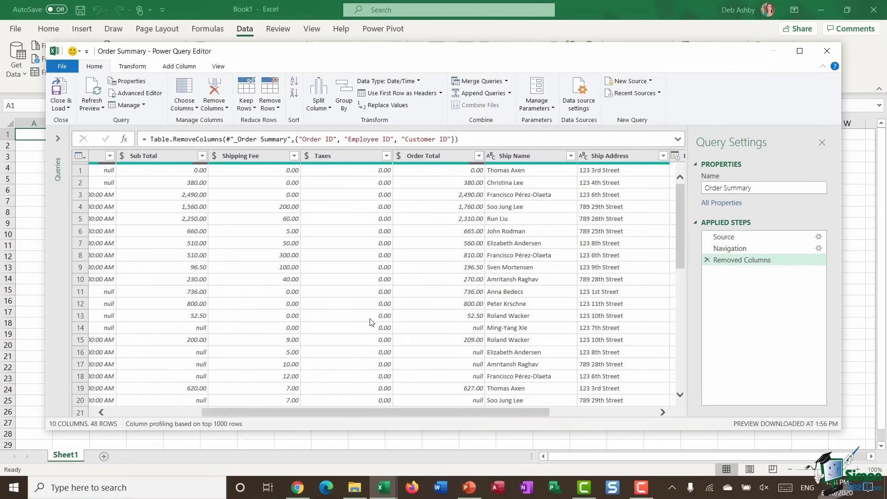
scroll(370, 322, down, 9)
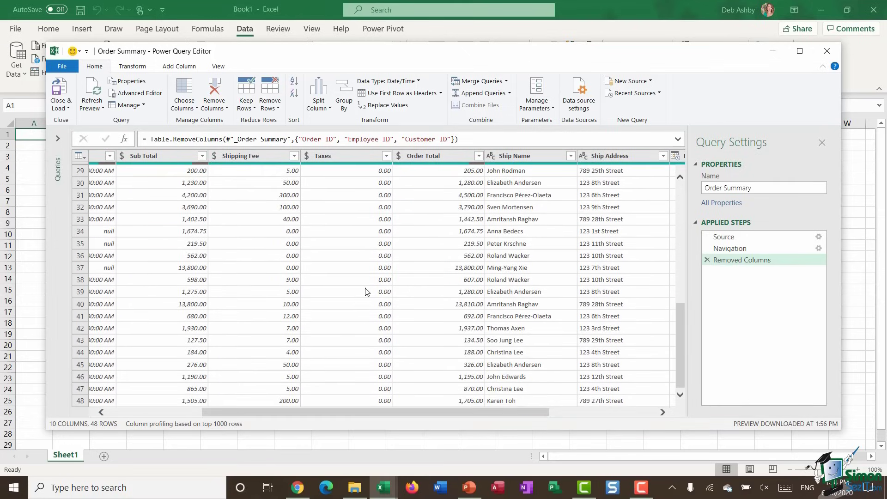
scroll(366, 291, up, 9)
click(347, 156)
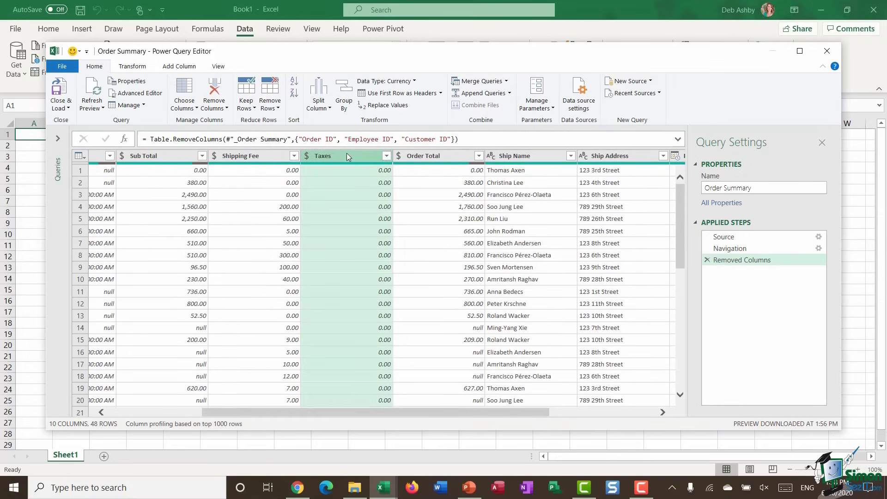
click(214, 108)
click(166, 120)
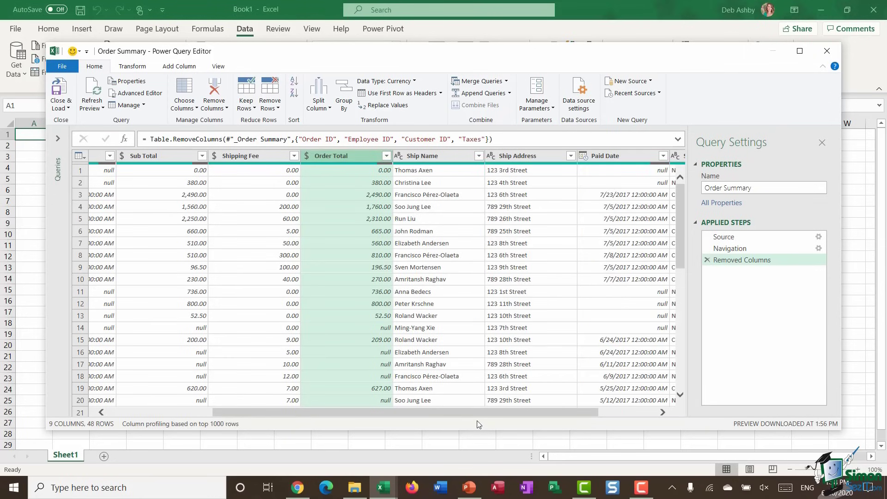
Remove the Ship Address column from the Order Summary query.
drag(484, 413, 541, 416)
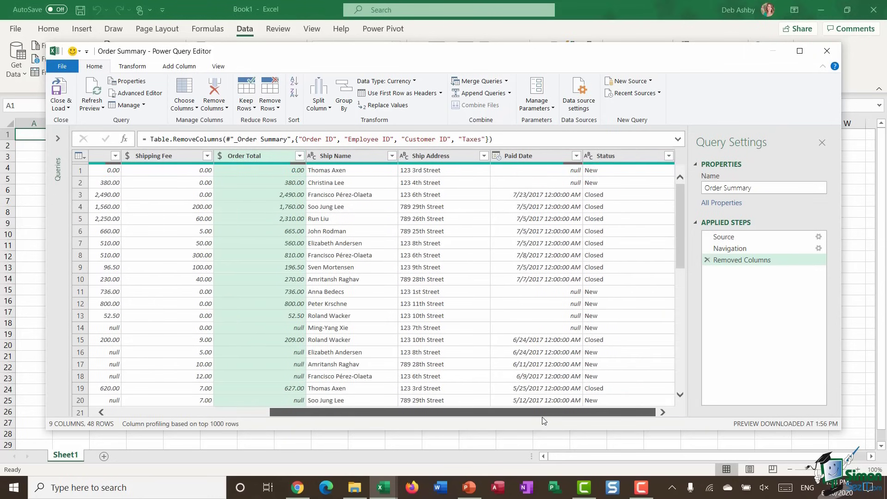
click(434, 157)
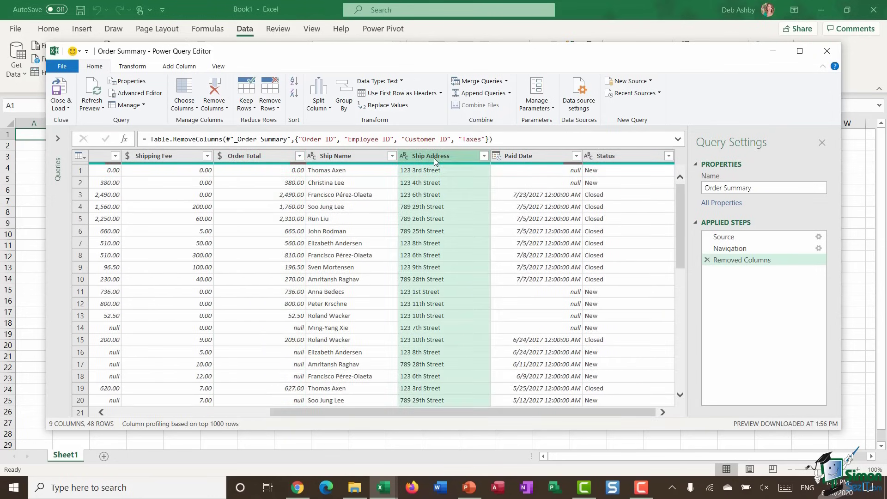
click(215, 109)
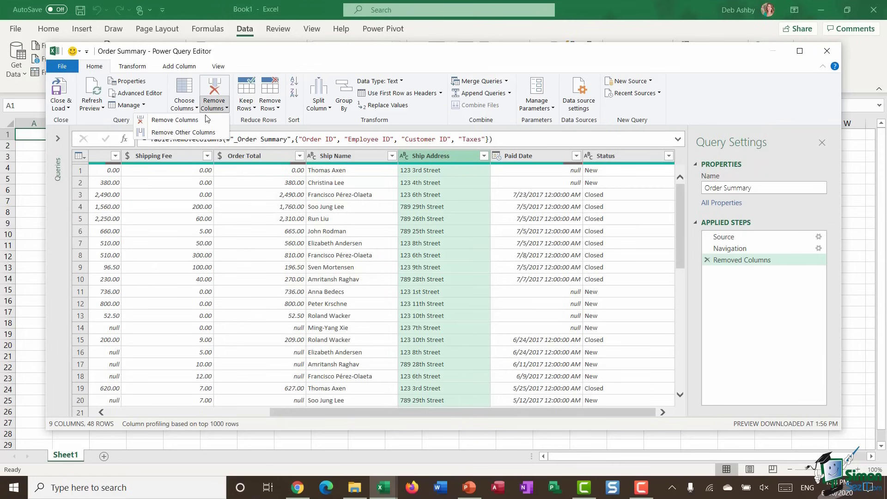
click(204, 120)
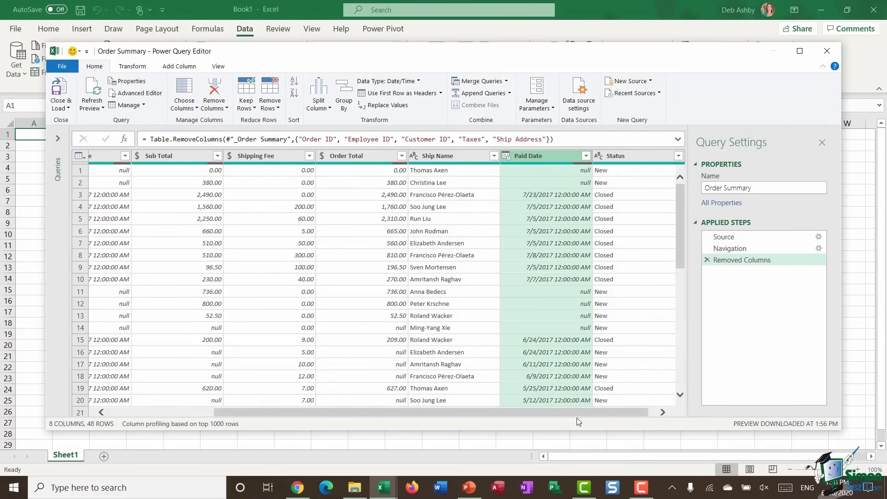
drag(581, 414, 408, 400)
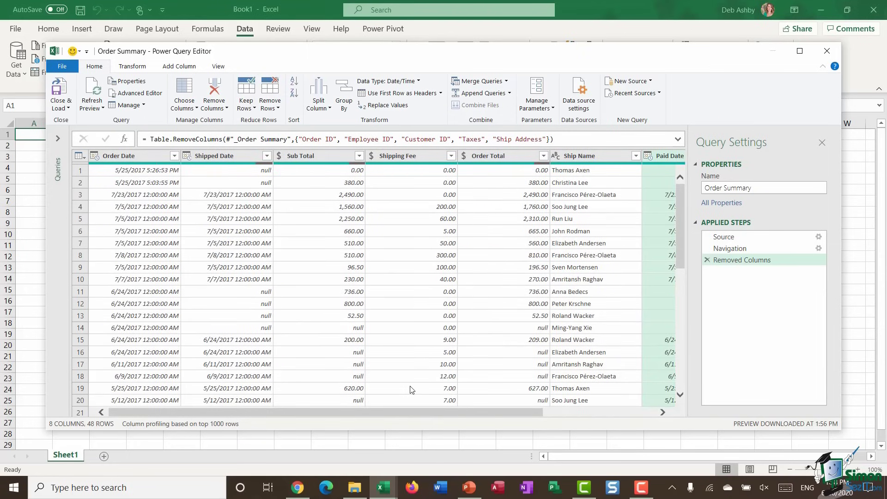
Load the Order Summary query into the workbook as a PivotTable Report on a new worksheet.
click(67, 109)
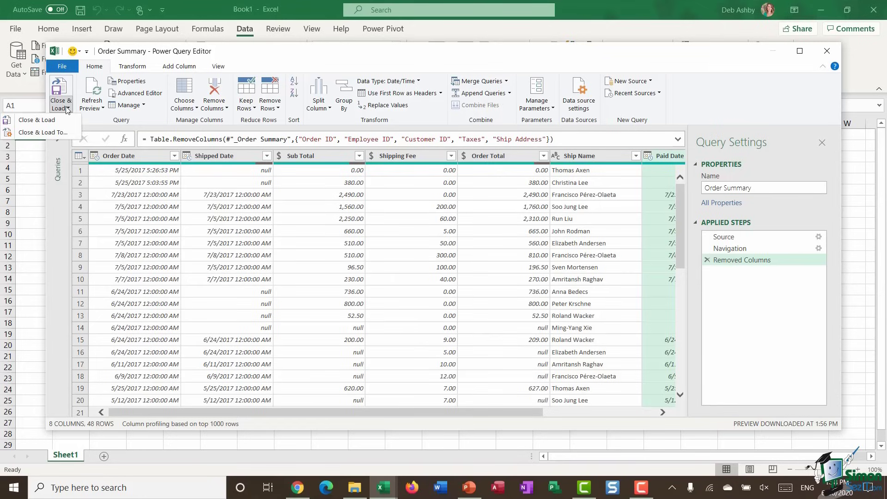
click(53, 134)
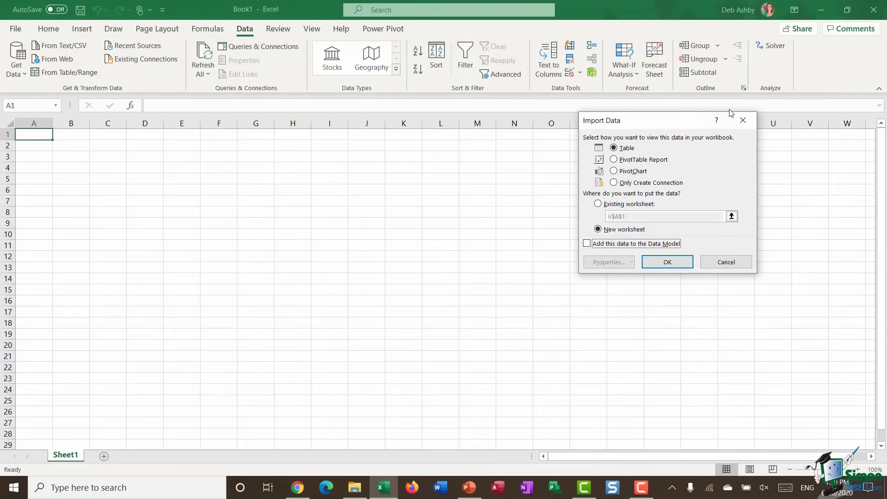
drag(665, 127, 447, 141)
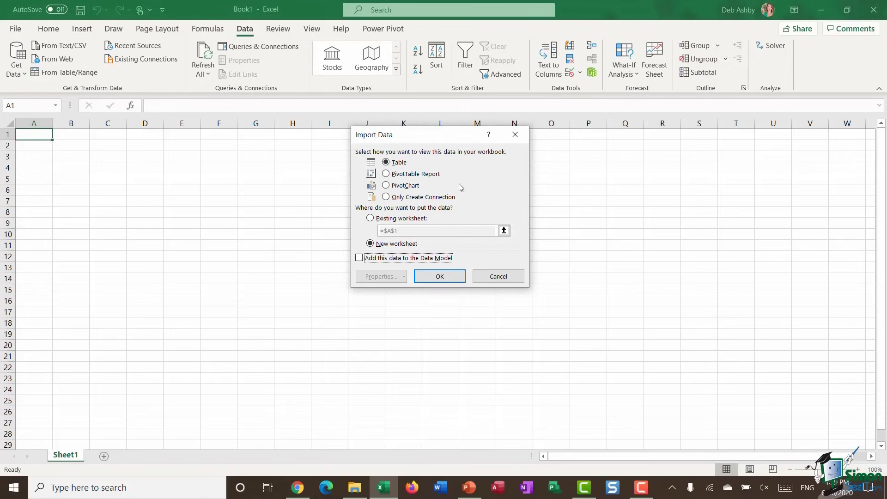
click(386, 174)
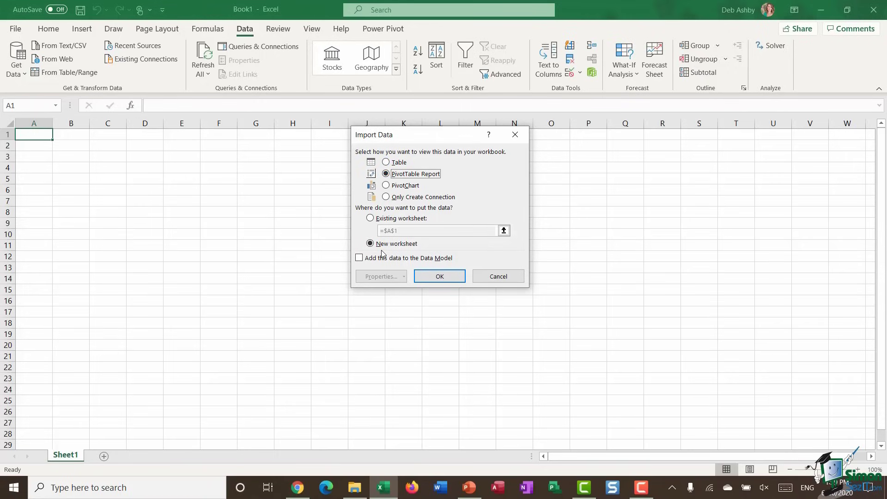
click(439, 276)
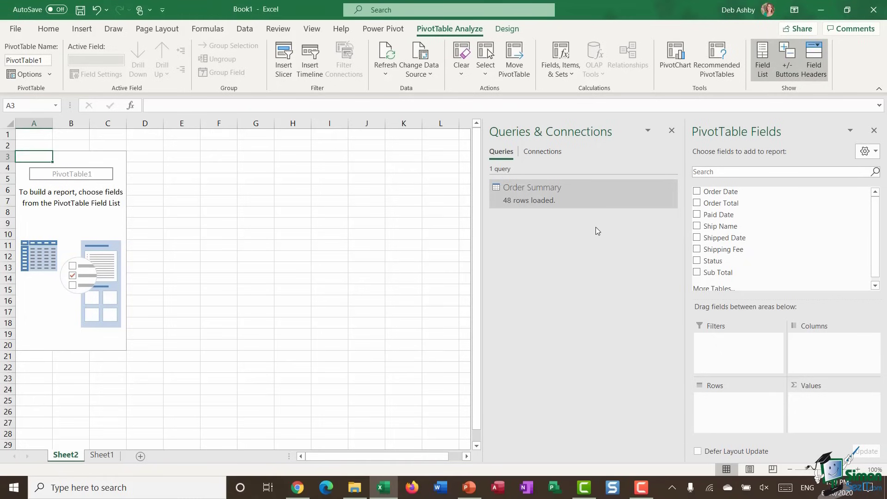
Close the Queries & Connections pane and build the PivotTable with Order Total as values and Ship Name as rows.
click(672, 132)
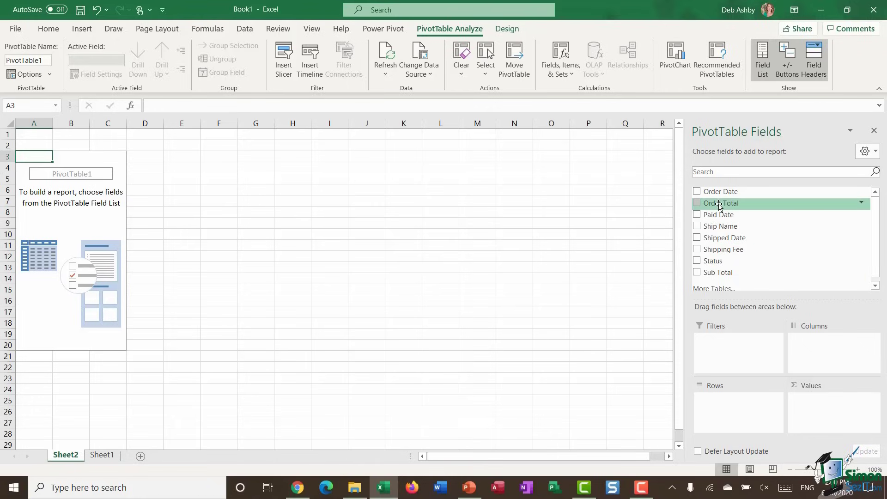
drag(719, 205, 831, 415)
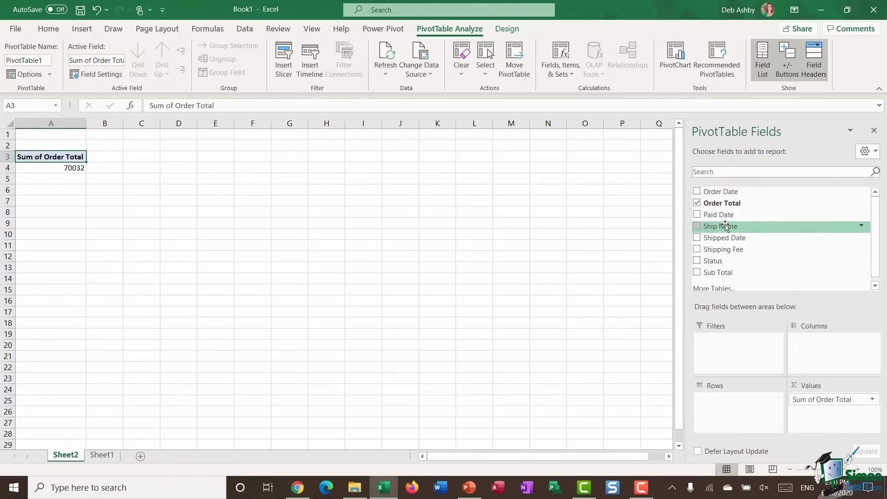
drag(723, 229, 723, 409)
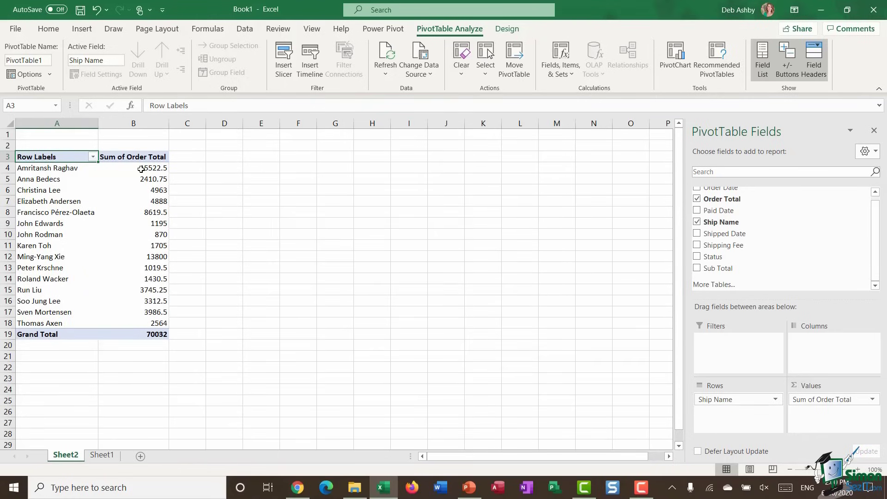
Add Order Date as a report filter and filter the PivotTable to 2/15/2017.
mouse_move(146, 319)
scroll(877, 222, up, 1)
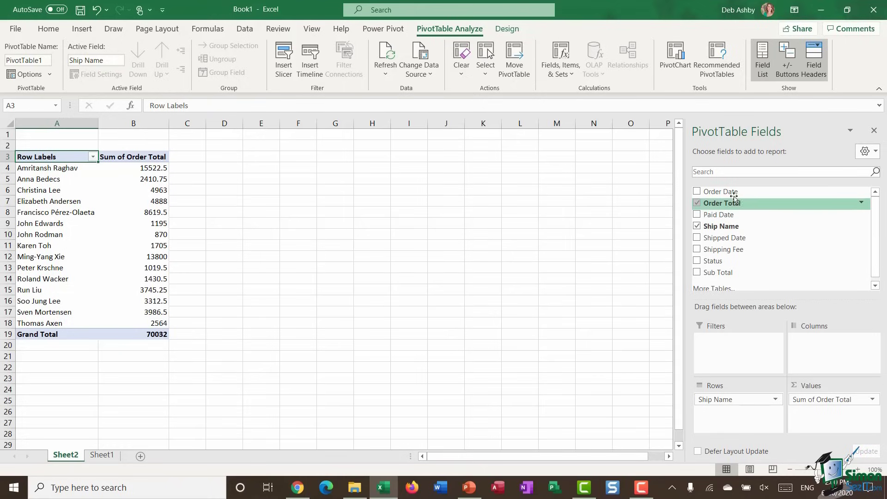
drag(719, 195, 780, 343)
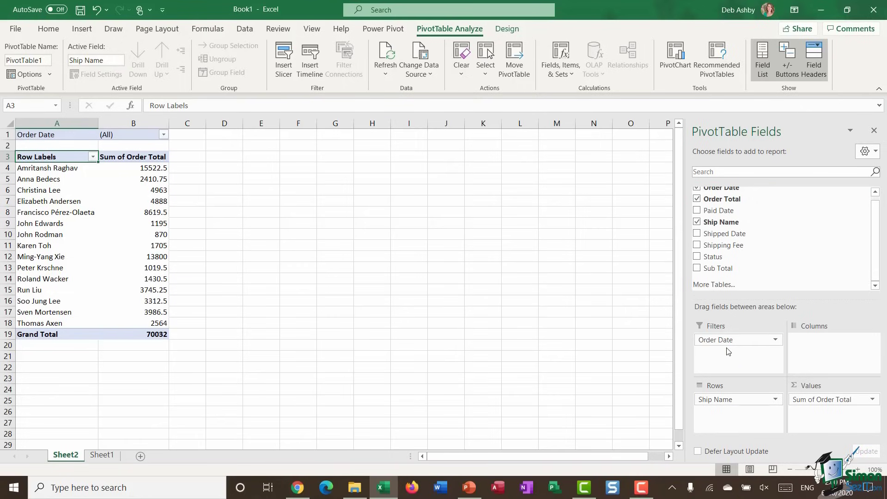
click(163, 135)
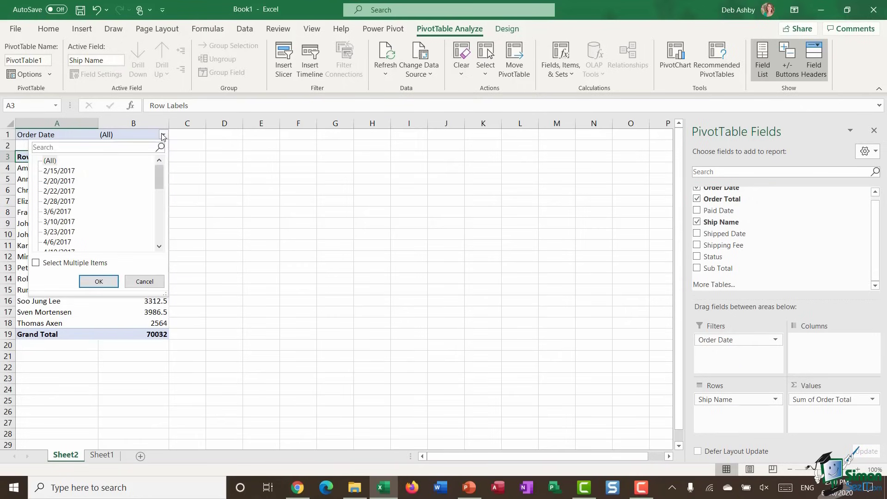
click(73, 171)
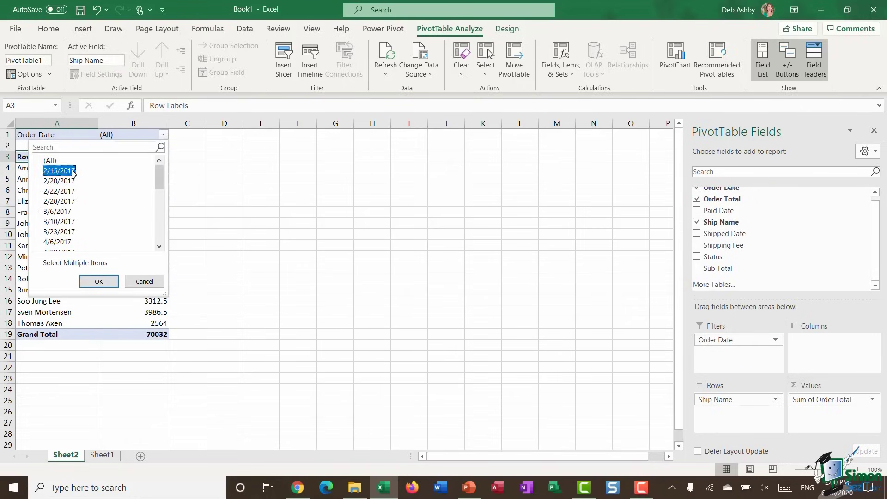
click(99, 282)
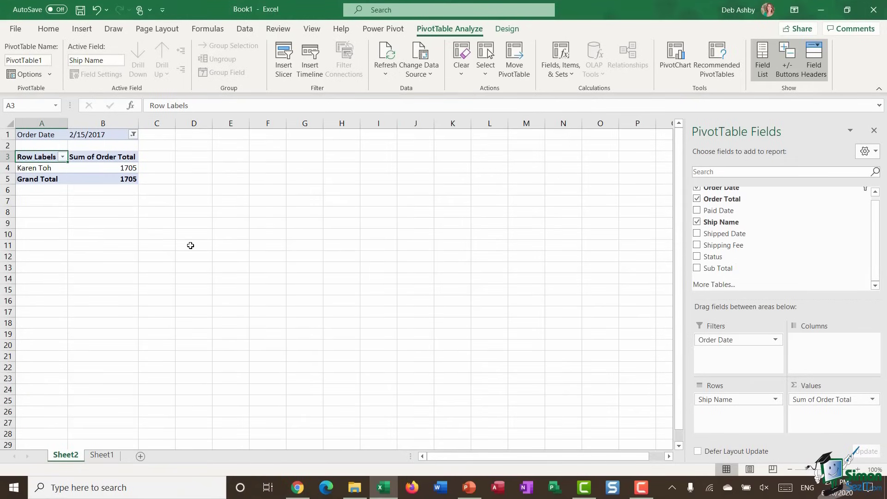
Look at the kinds of external data sources Excel offers for getting data.
click(248, 29)
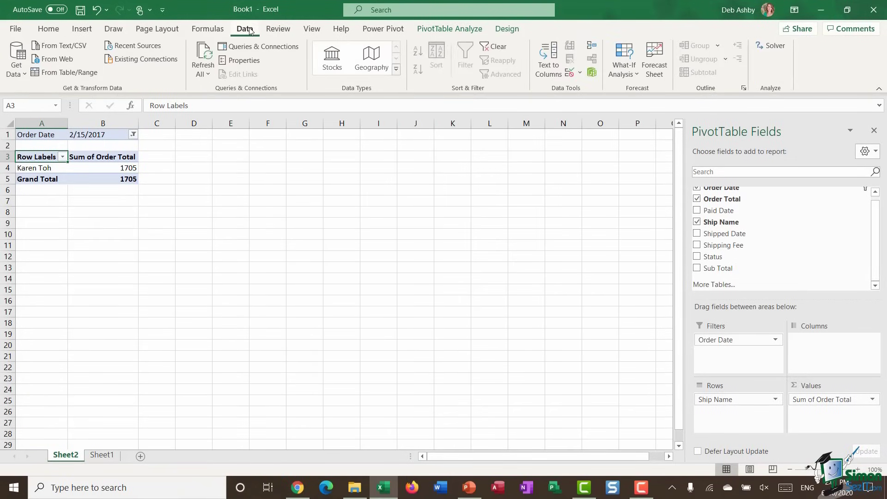
click(20, 74)
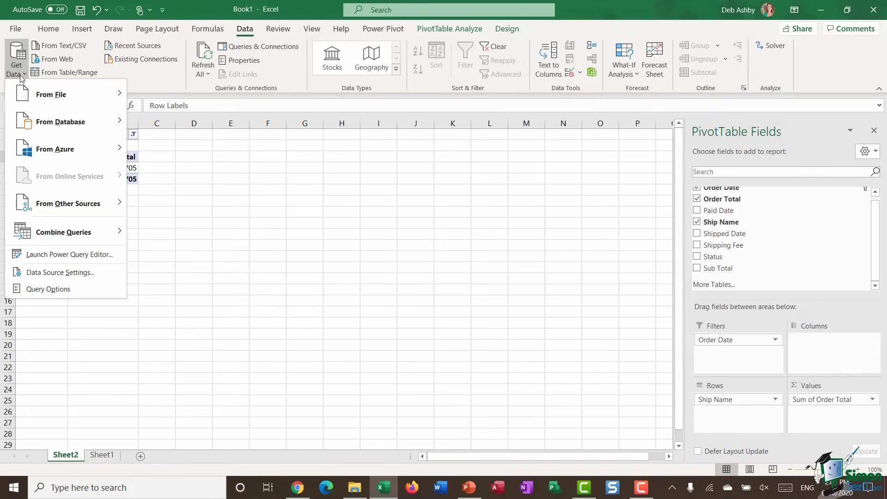
click(457, 204)
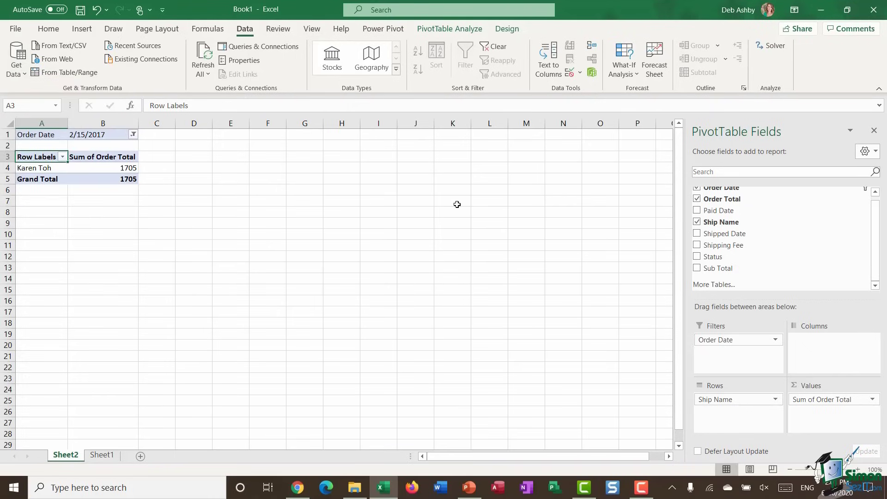
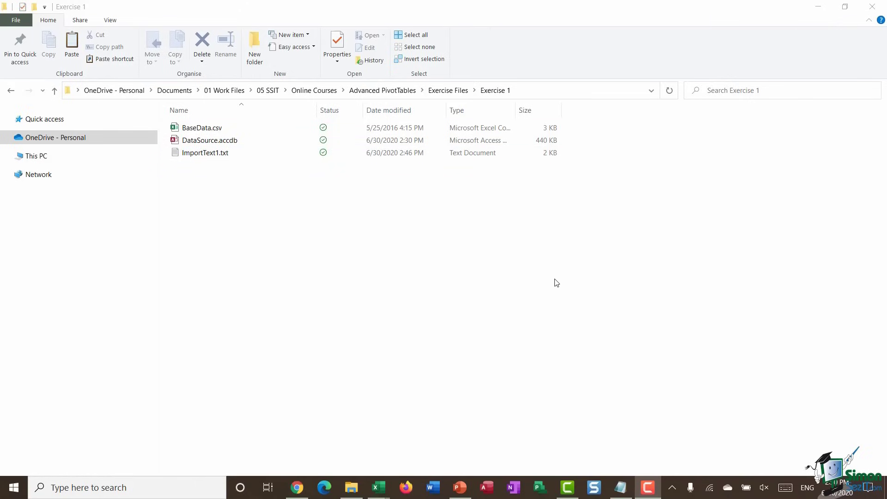
Switch to the Power Query Editor showing ImportText1 and look at the commands available for the whole table.
key(alt+Tab)
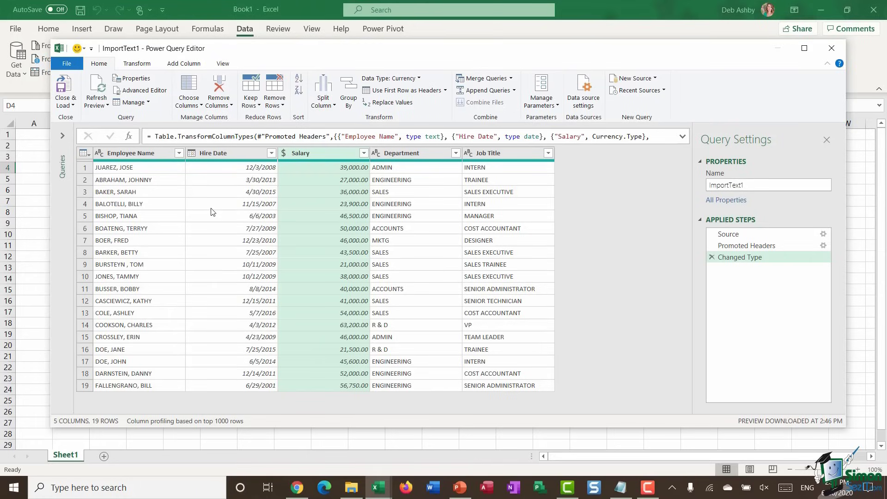
click(85, 156)
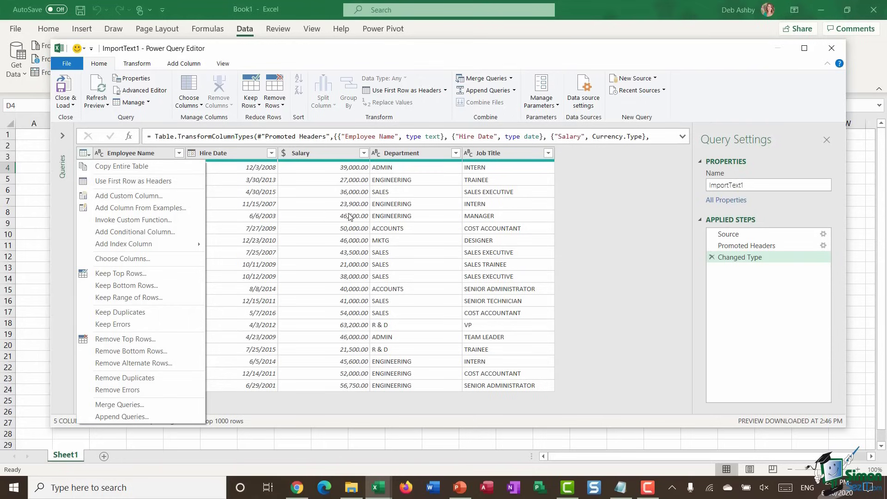
click(331, 180)
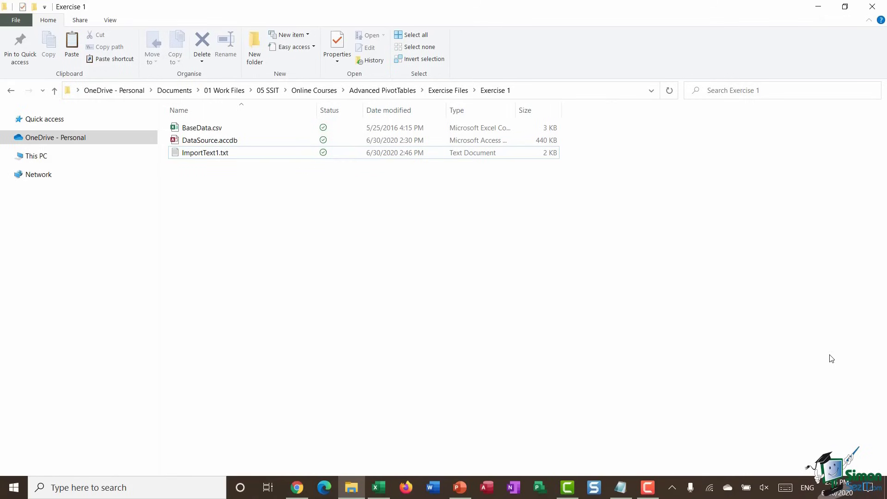
Look at the DataSource.accdb and BaseData.csv files in the Exercise 1 folder.
click(252, 144)
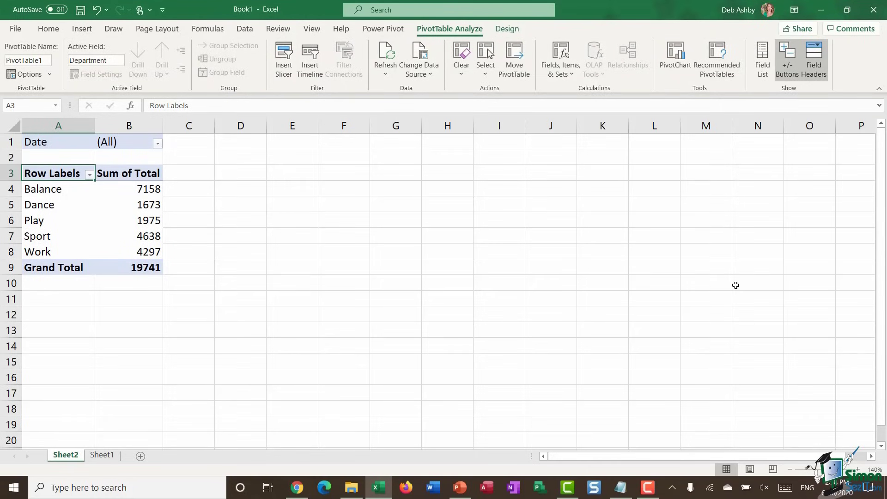
key(Down)
key(Down)
key(Down)
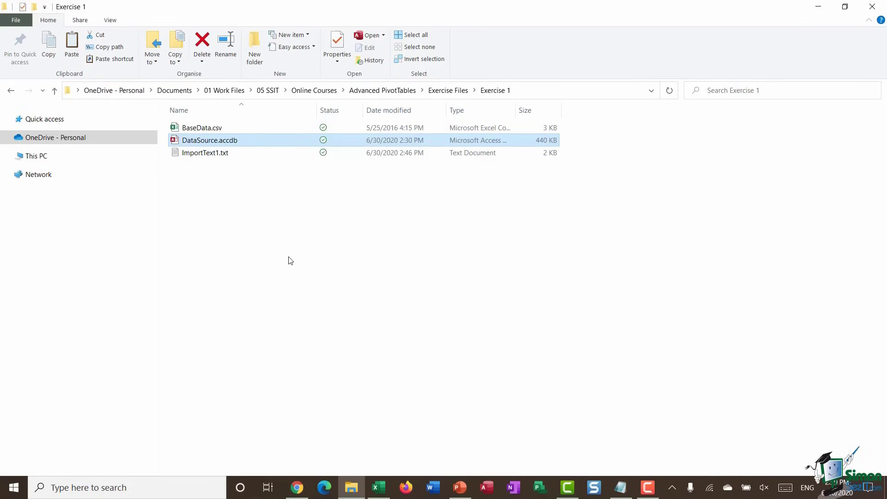
ctrl+click(216, 130)
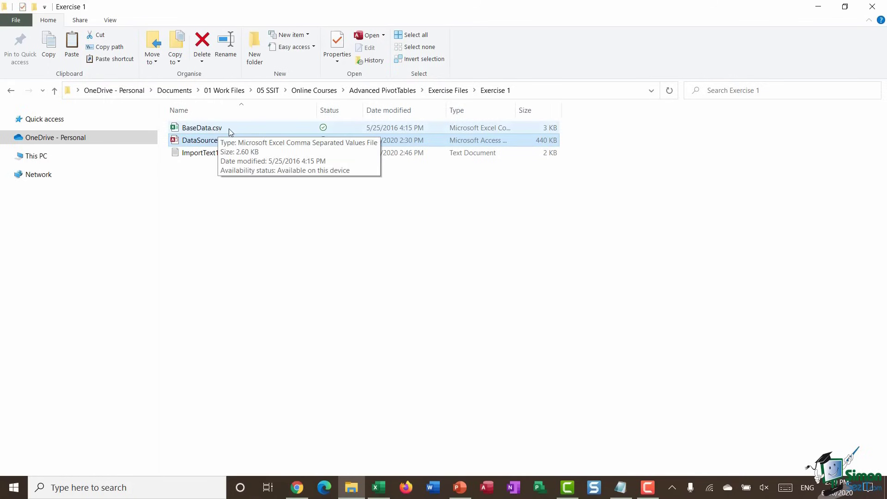
click(231, 129)
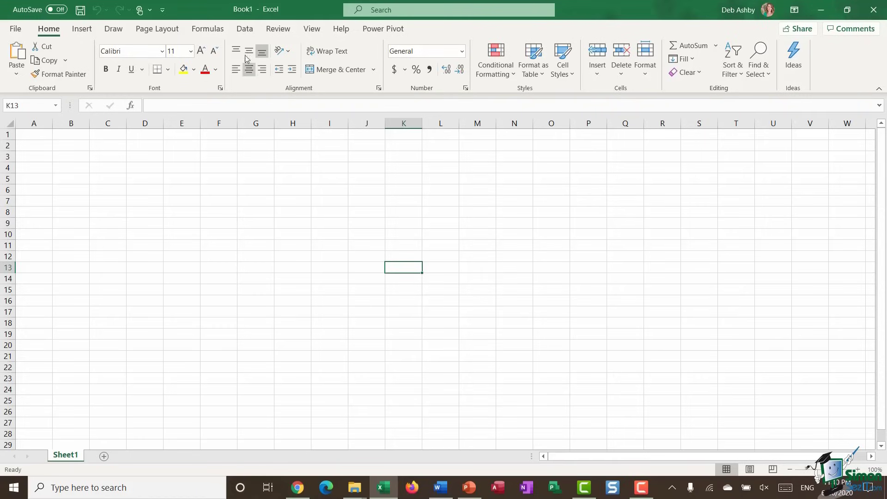
Open the text file ImportText2.txt in the Text Import Wizard.
click(245, 30)
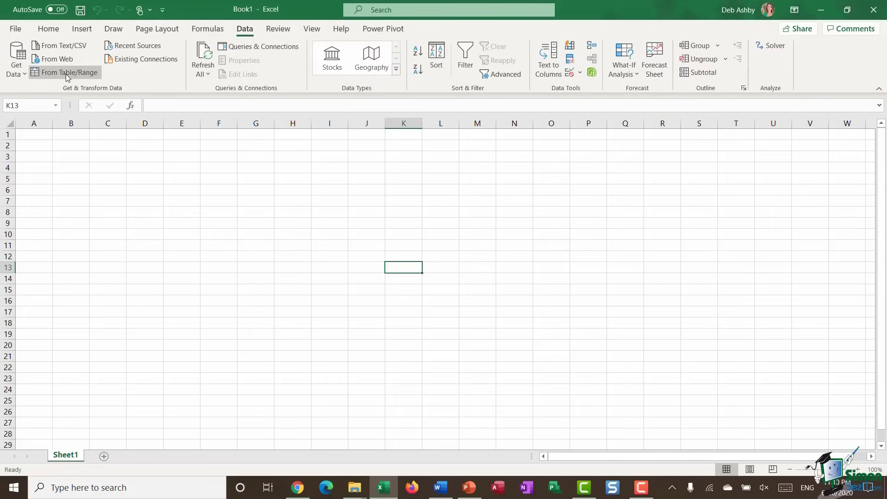
click(17, 30)
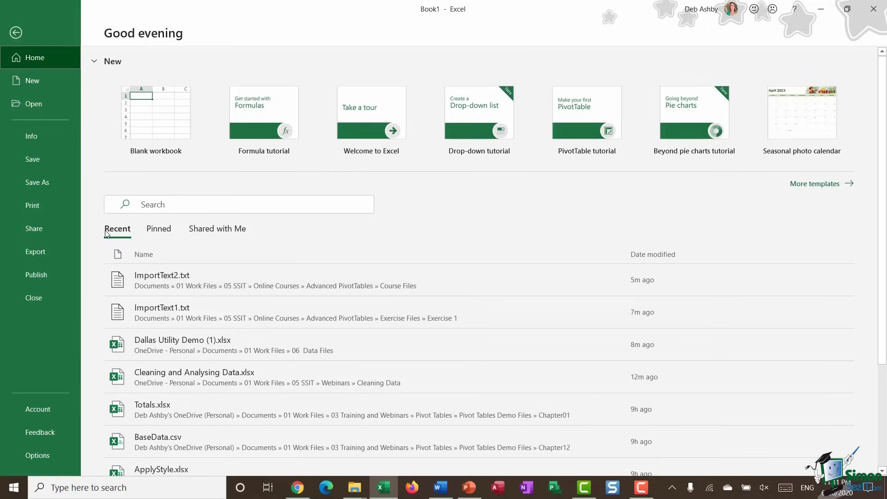
click(225, 279)
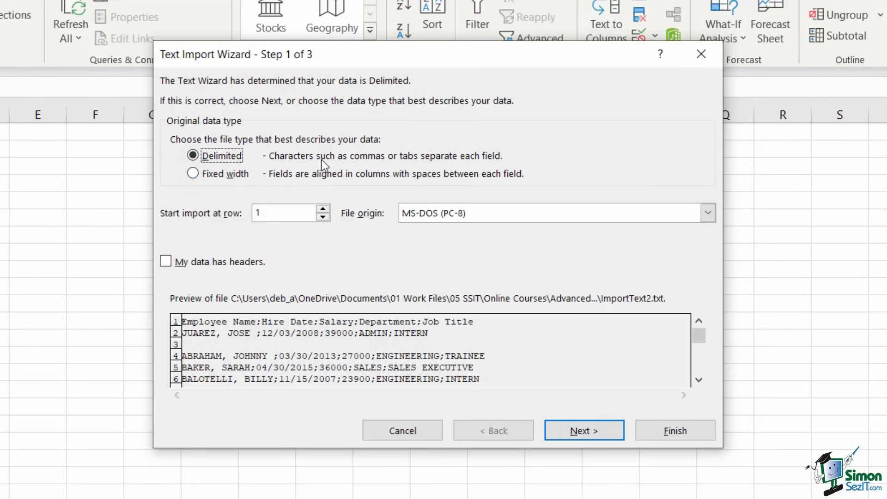
Mark the delimited data as having headers and split it by semicolon instead of tab.
click(167, 262)
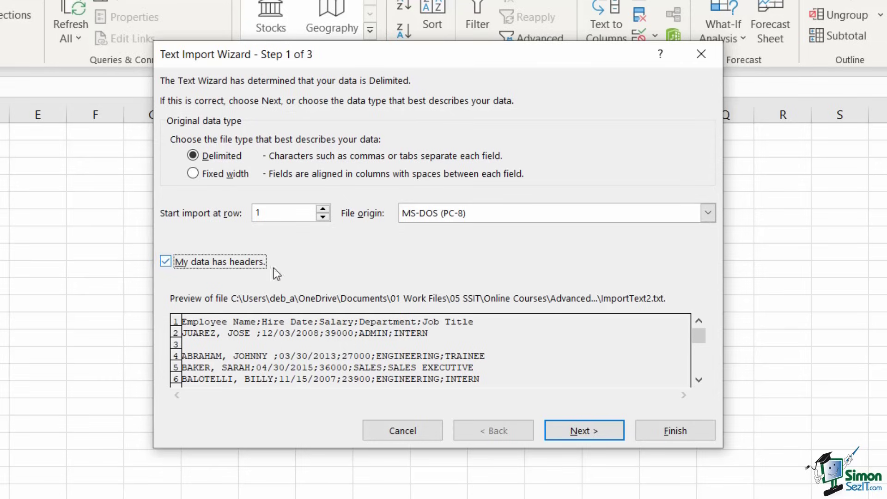
click(579, 434)
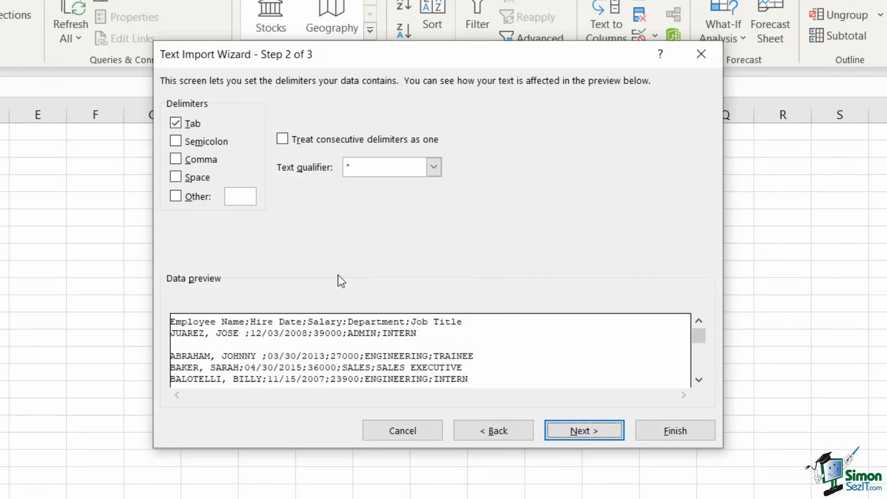
click(176, 124)
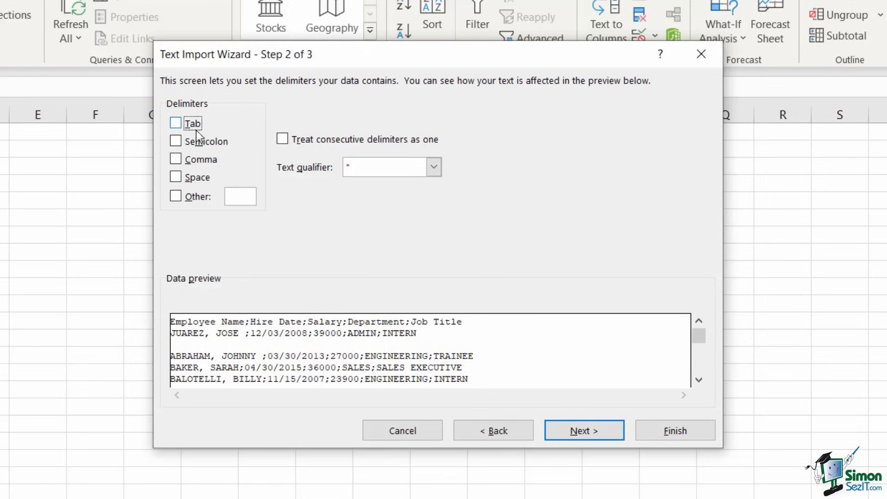
click(176, 141)
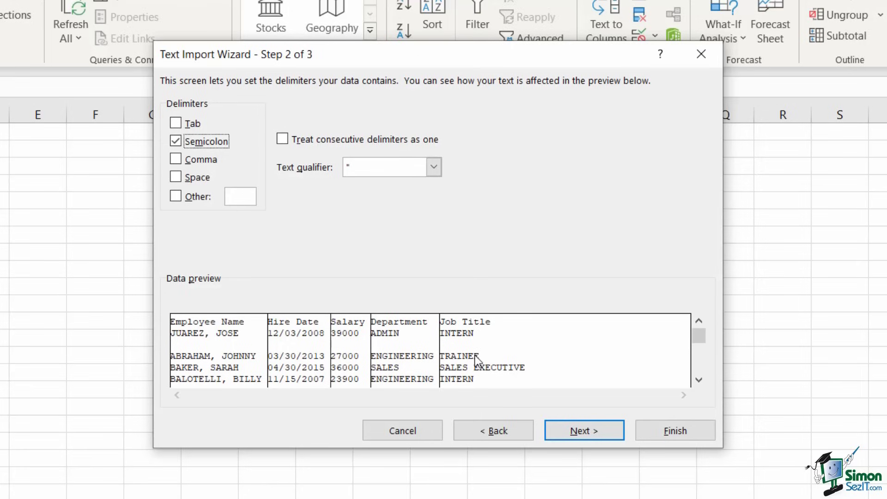
click(573, 430)
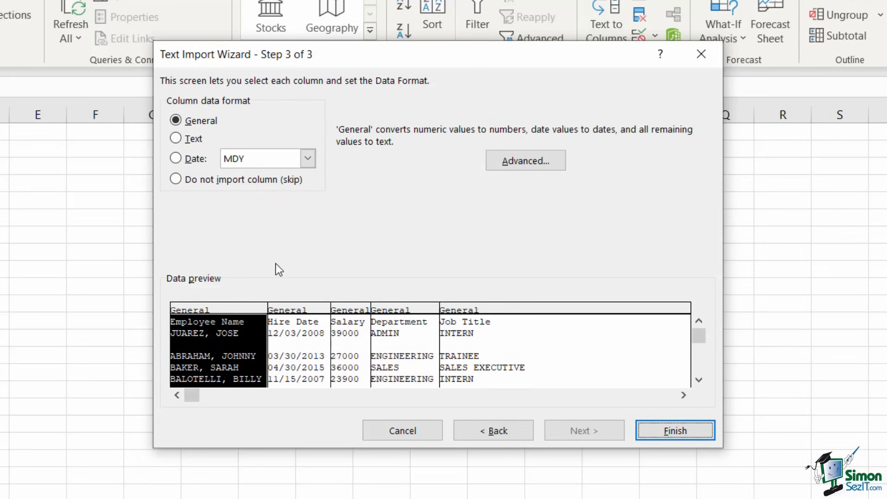
Check the columns in the data preview, keep their General format and finish the text import.
click(295, 342)
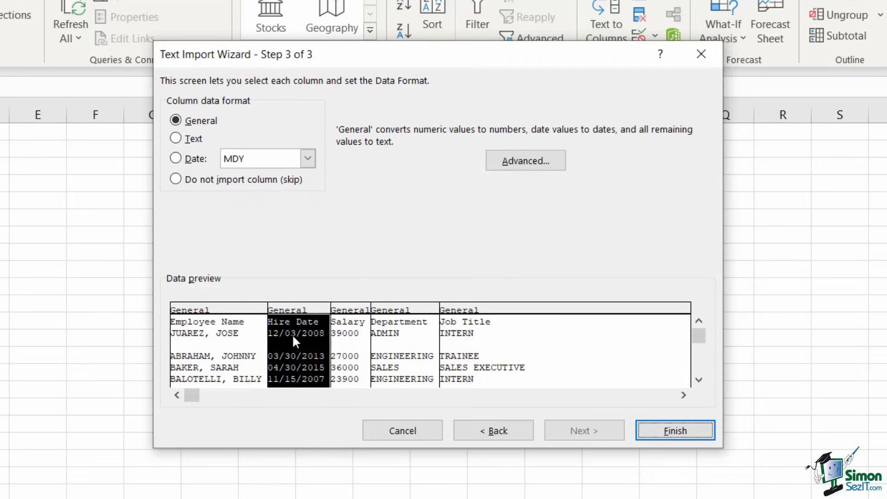
click(236, 344)
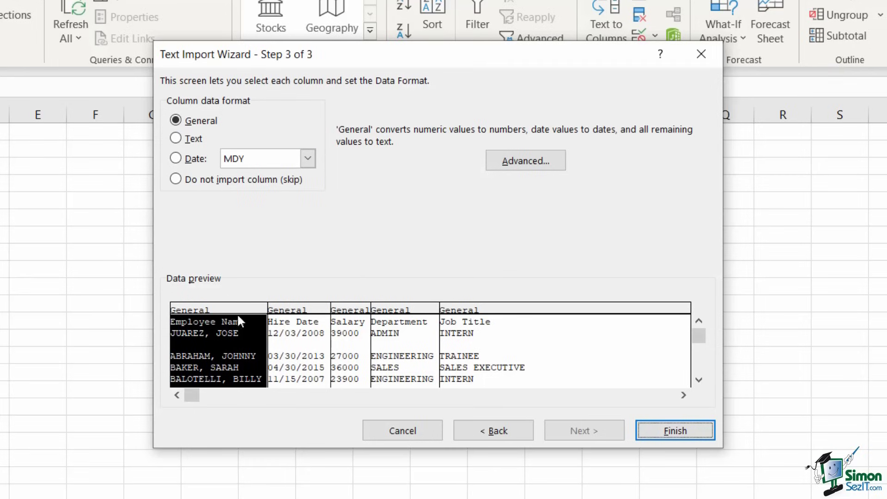
click(307, 361)
click(353, 358)
click(400, 351)
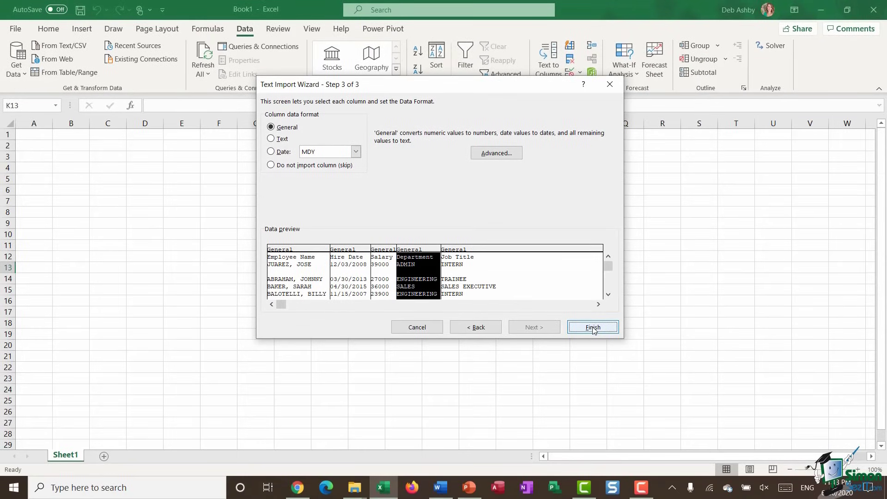
click(593, 327)
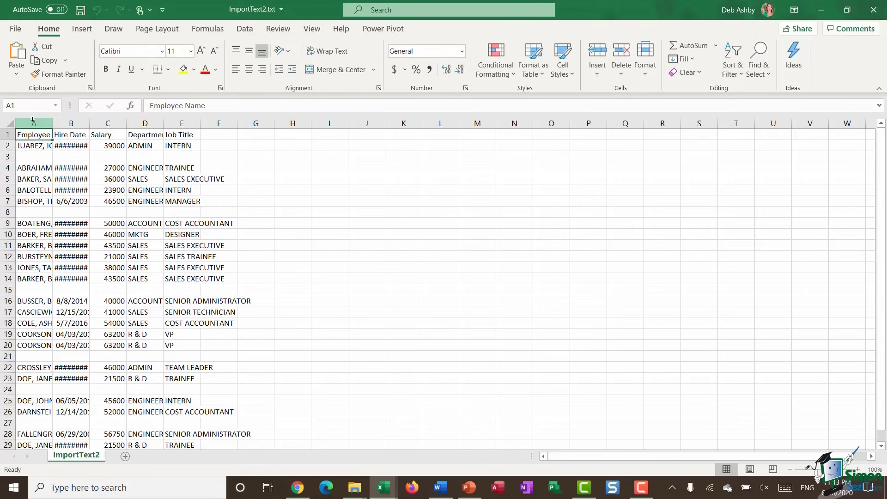
Autofit the widths of columns A to E to their contents.
drag(33, 119, 180, 121)
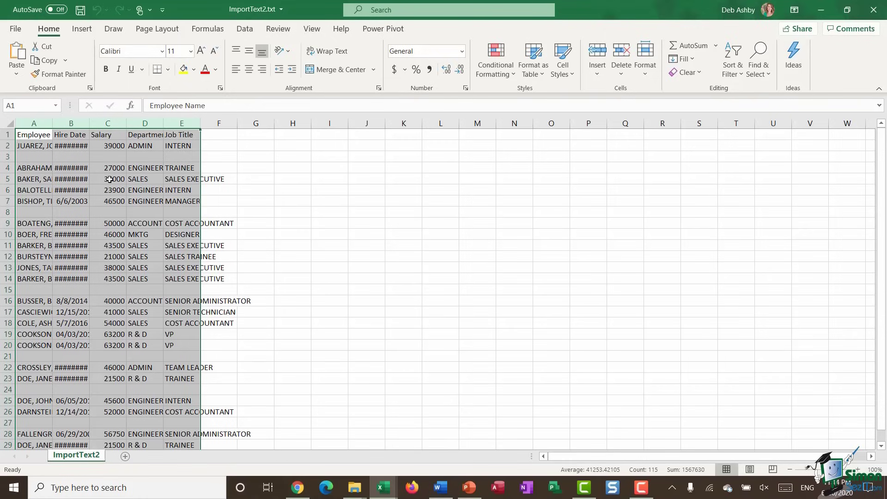
double_click(126, 122)
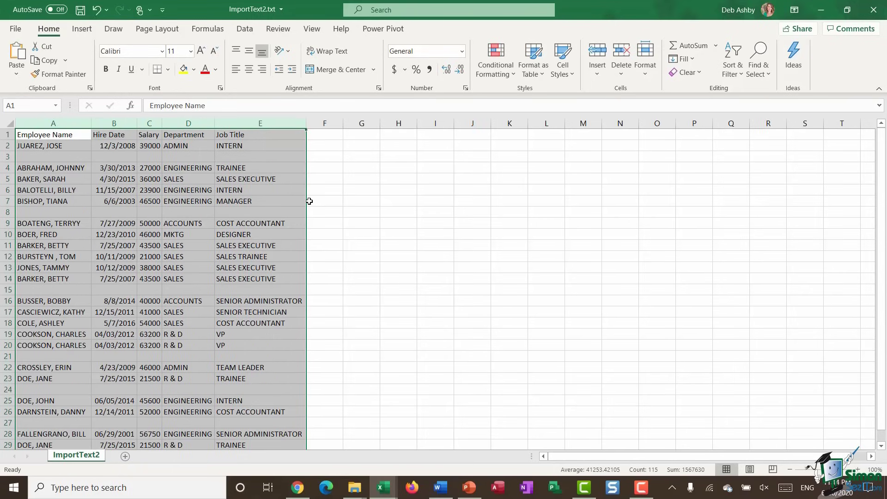
click(339, 193)
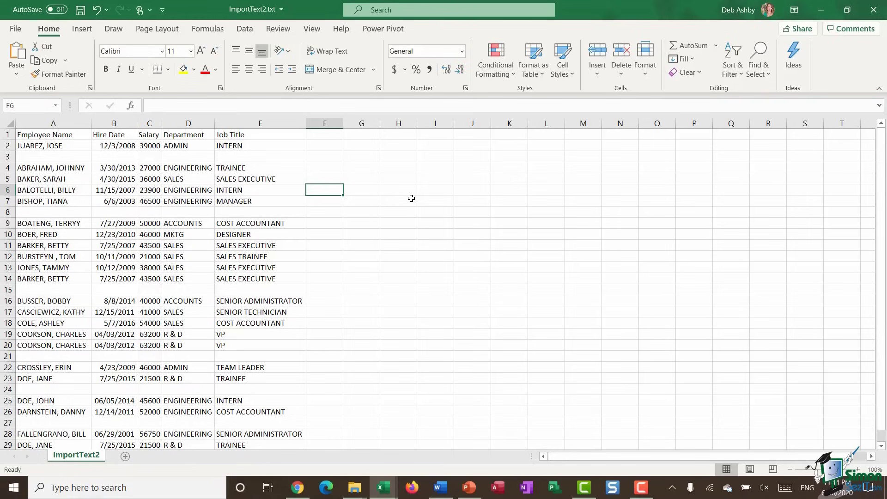
scroll(303, 217, down, 3)
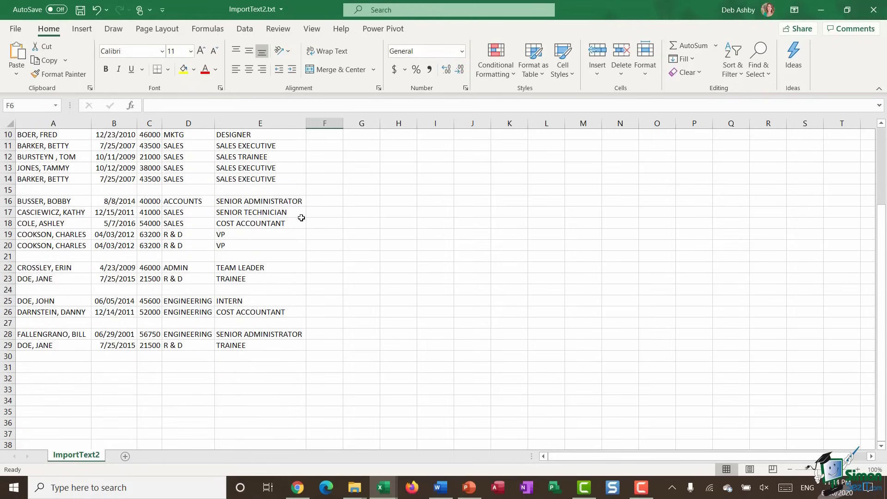
scroll(301, 218, up, 3)
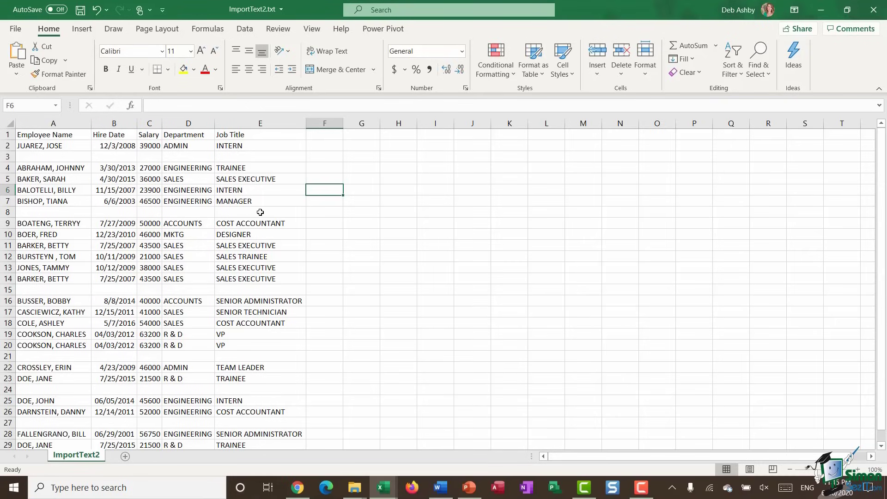
click(7, 158)
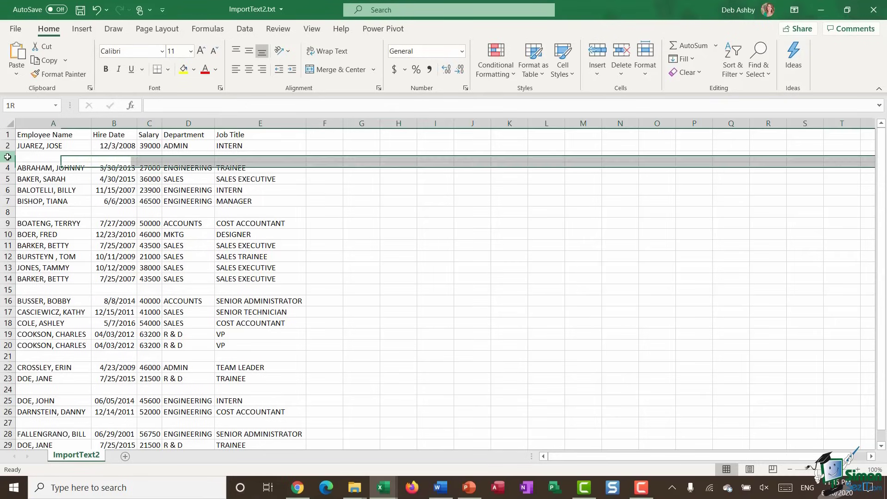
right_click(7, 157)
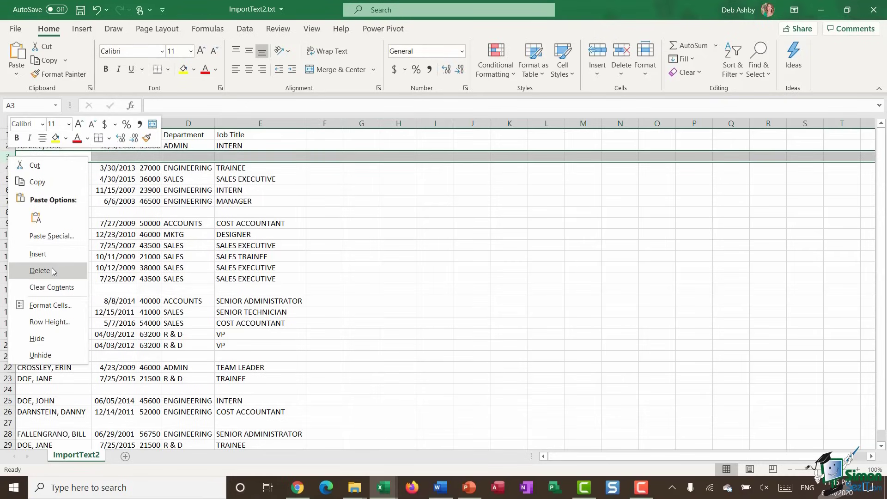
click(289, 179)
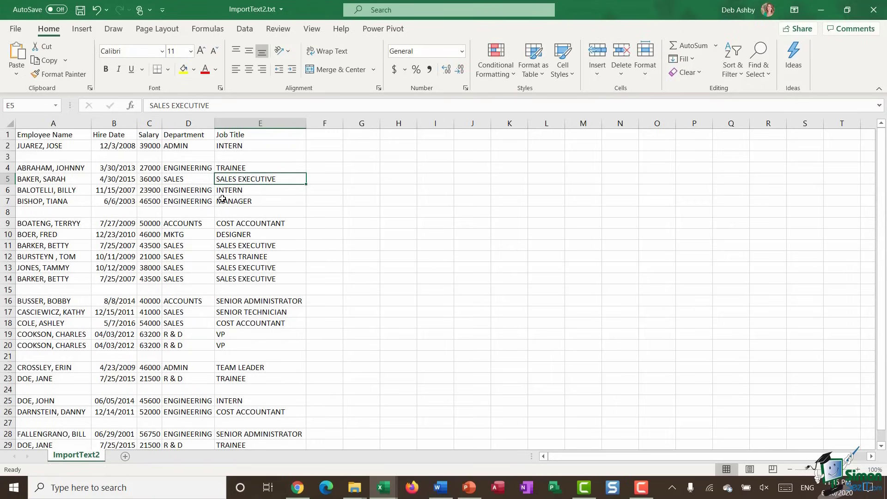
key(Left)
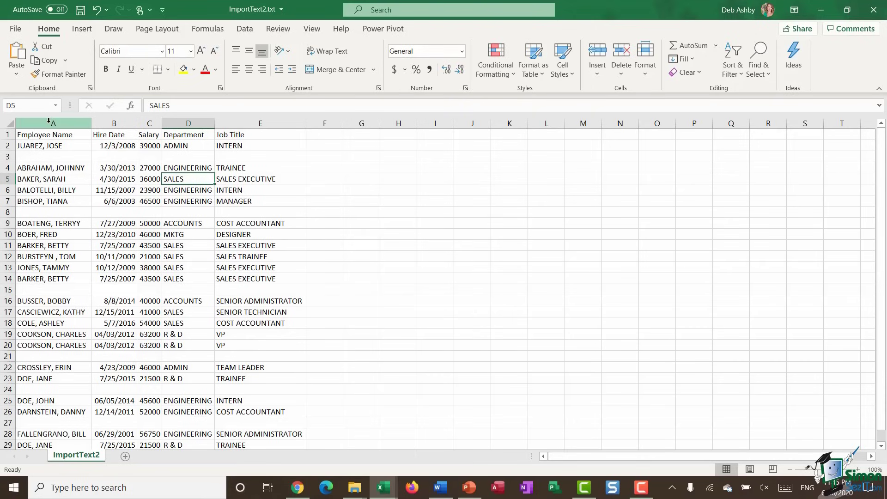
Select the blank cells within columns A to E using Go To Special and delete their sheet rows.
drag(52, 124, 229, 124)
drag(288, 128, 288, 129)
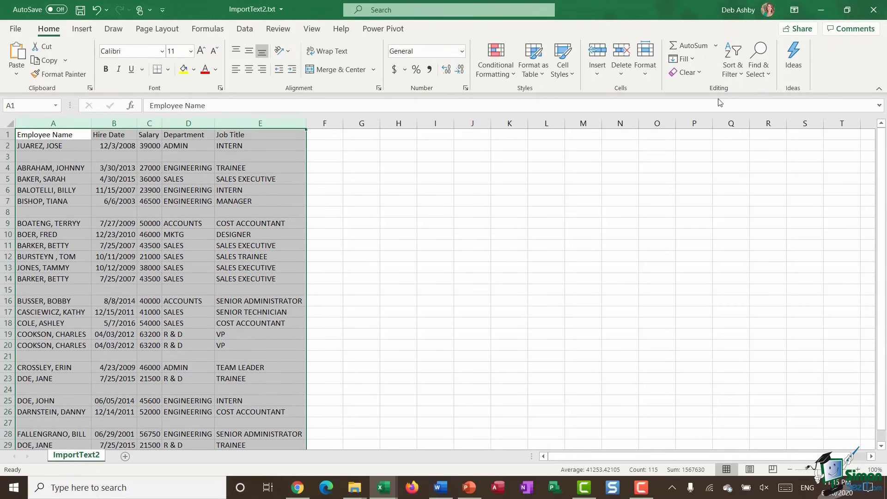
click(768, 75)
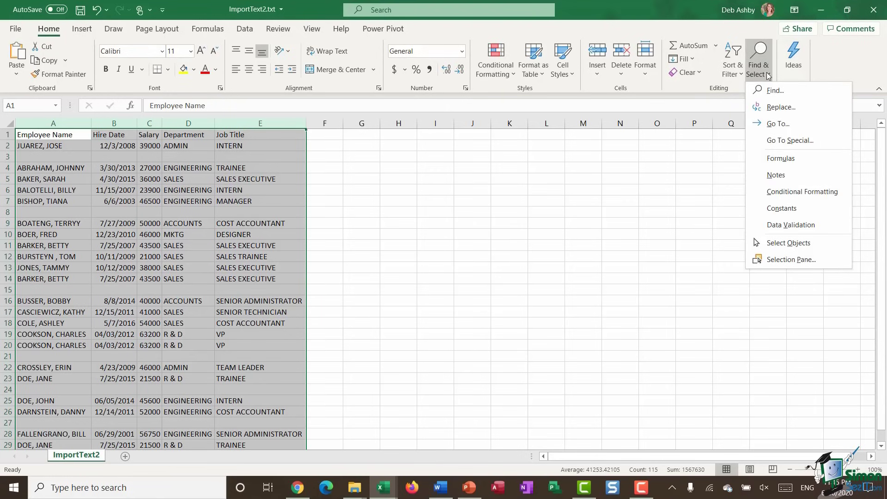
click(775, 141)
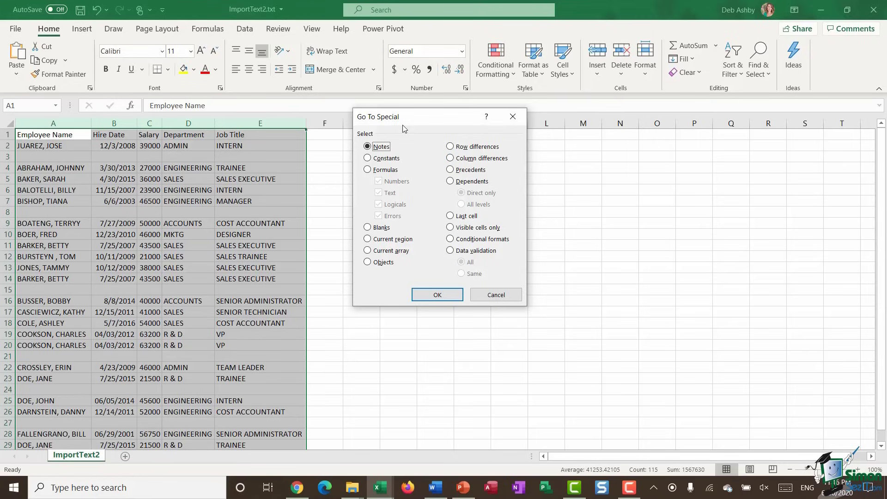
click(368, 229)
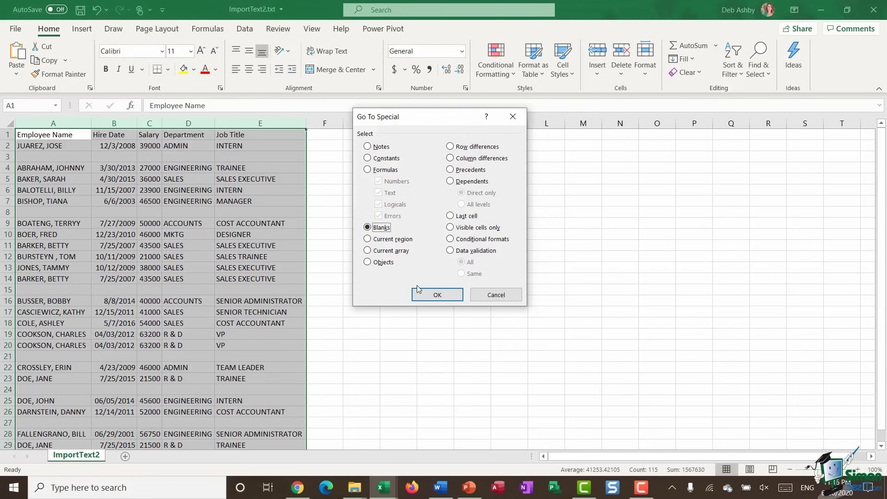
click(441, 295)
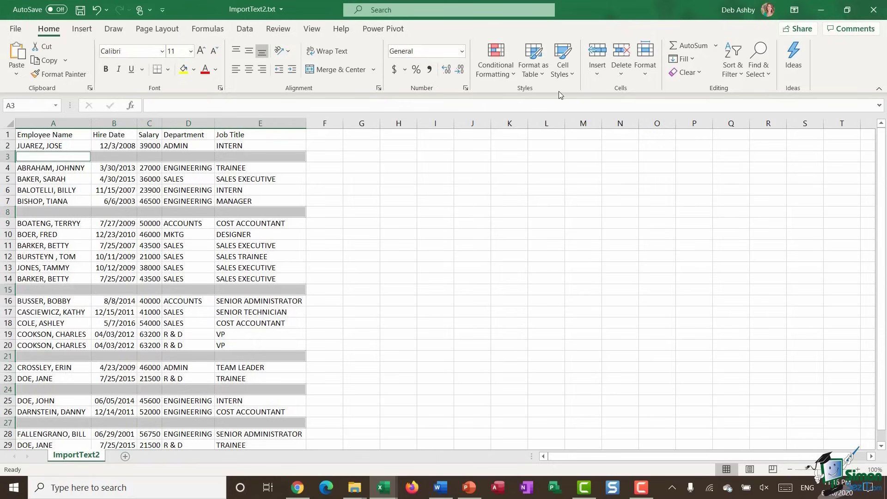
click(626, 77)
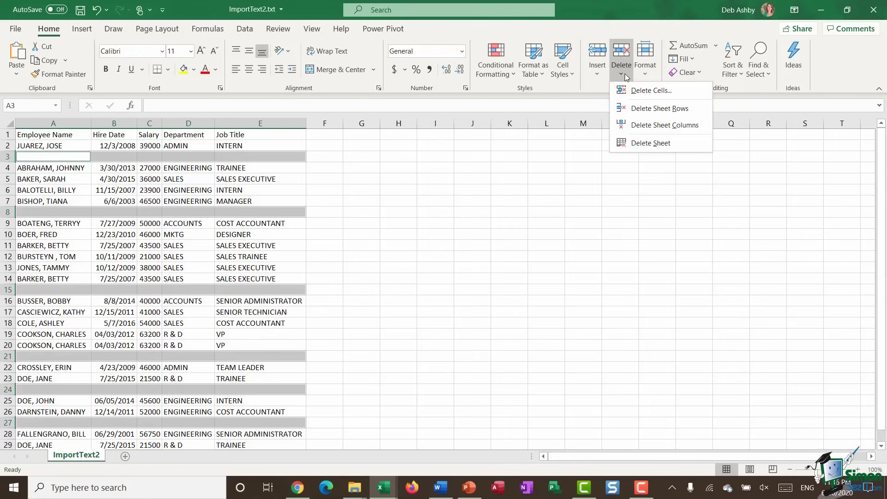
click(634, 111)
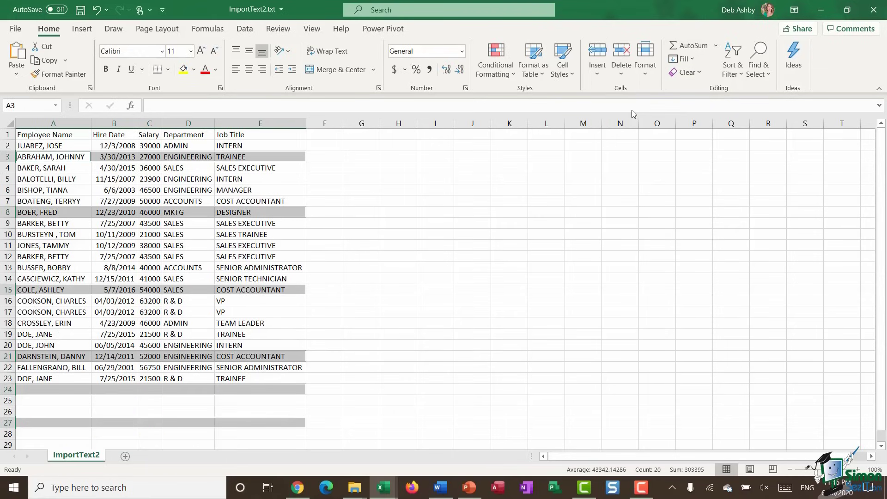
click(453, 269)
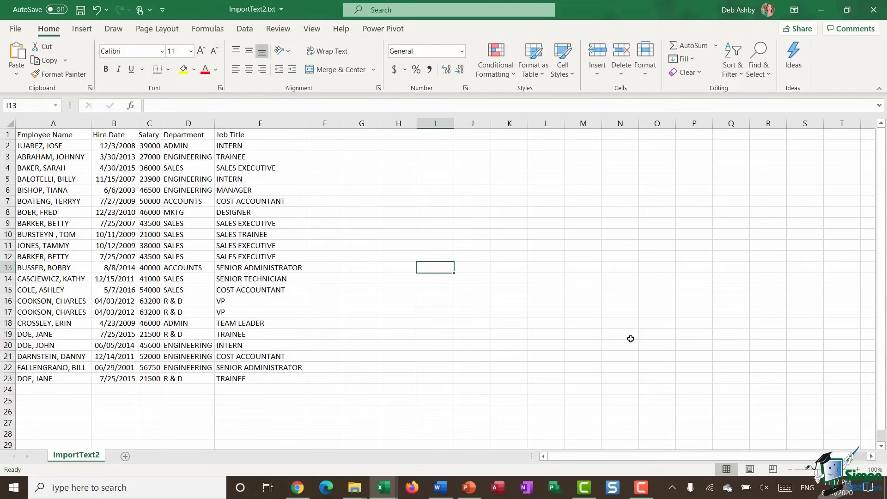
Format the Employee Name column as Text.
click(54, 123)
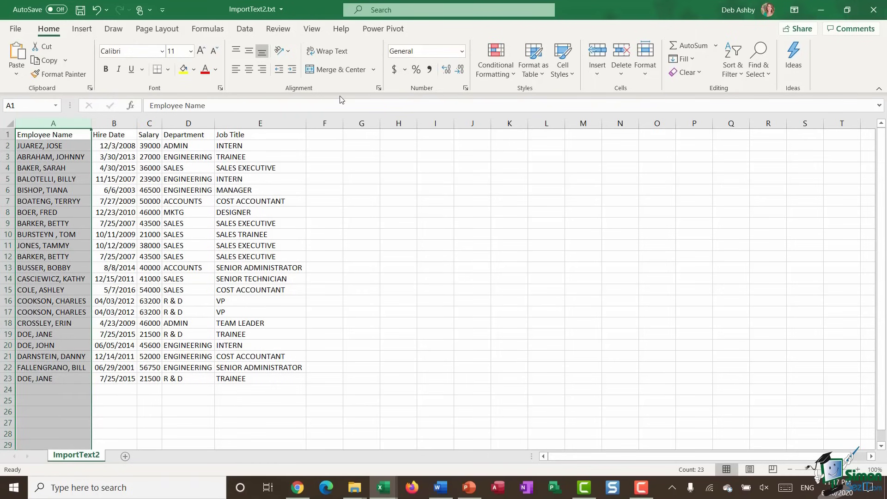
click(462, 52)
click(462, 53)
click(462, 52)
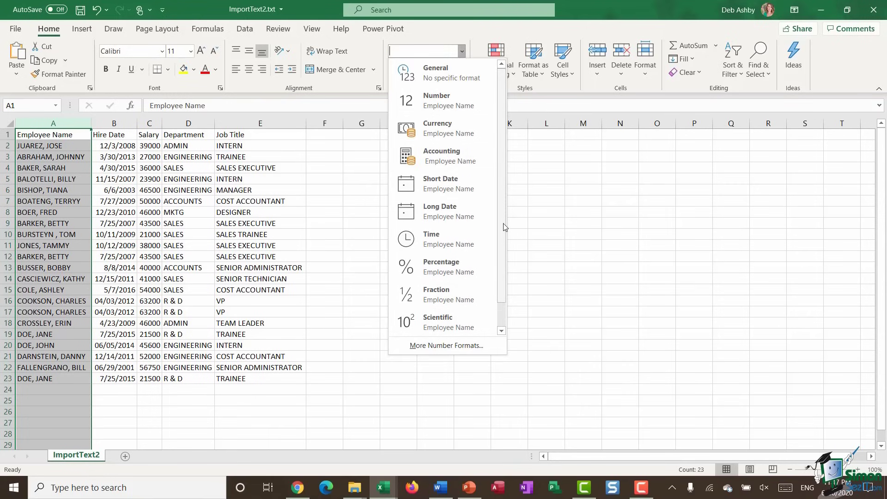
scroll(439, 319, down, 1)
click(436, 332)
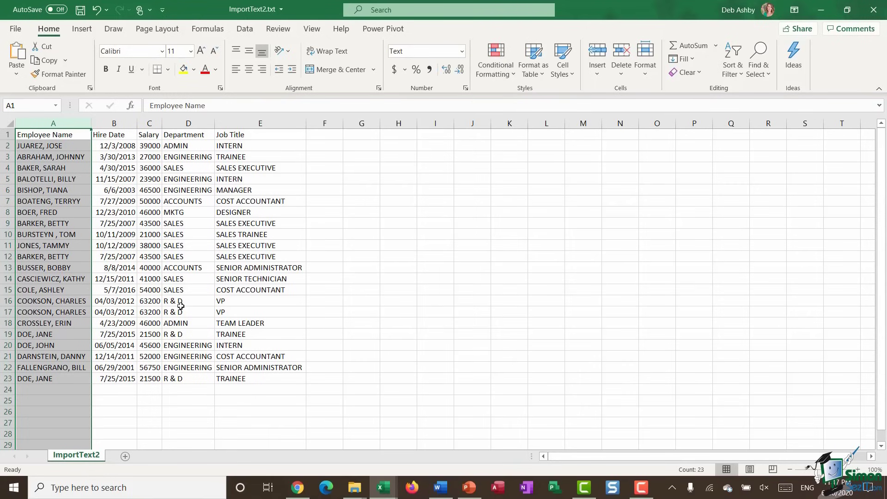
Format the Hire Date column as Short Date.
click(123, 121)
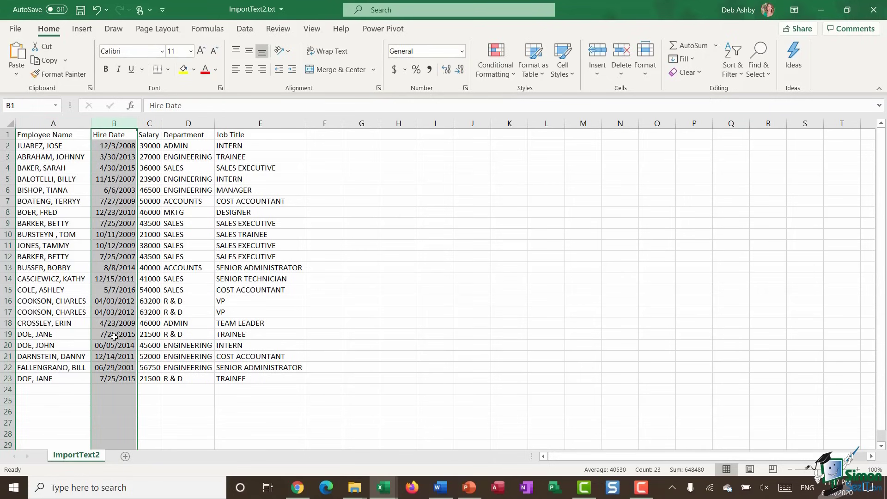
click(462, 51)
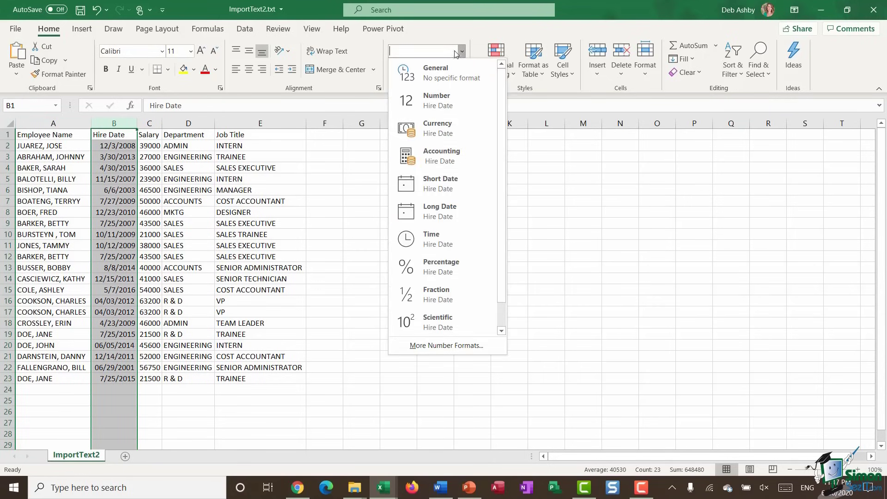
click(448, 186)
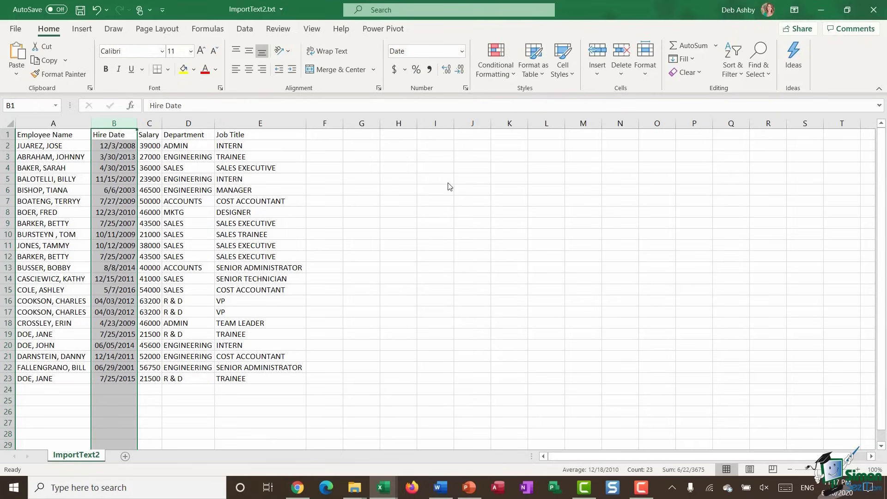
Apply the Currency number format to the Salary column.
click(153, 121)
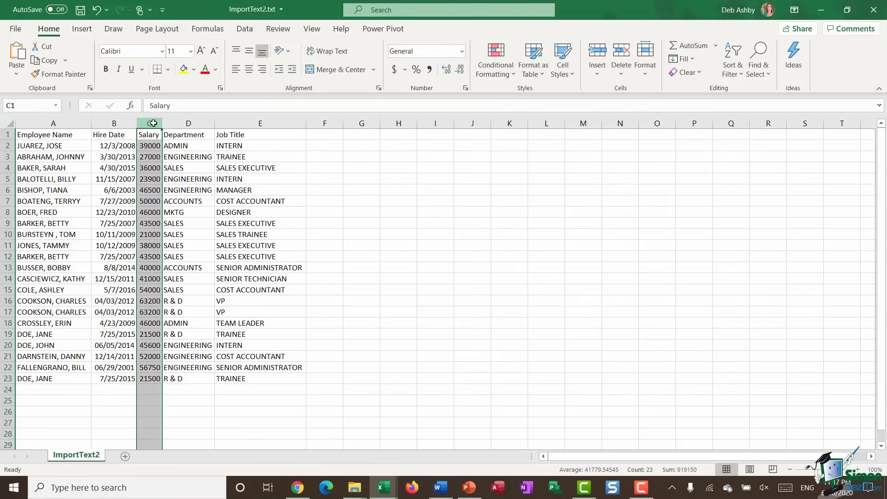
click(463, 50)
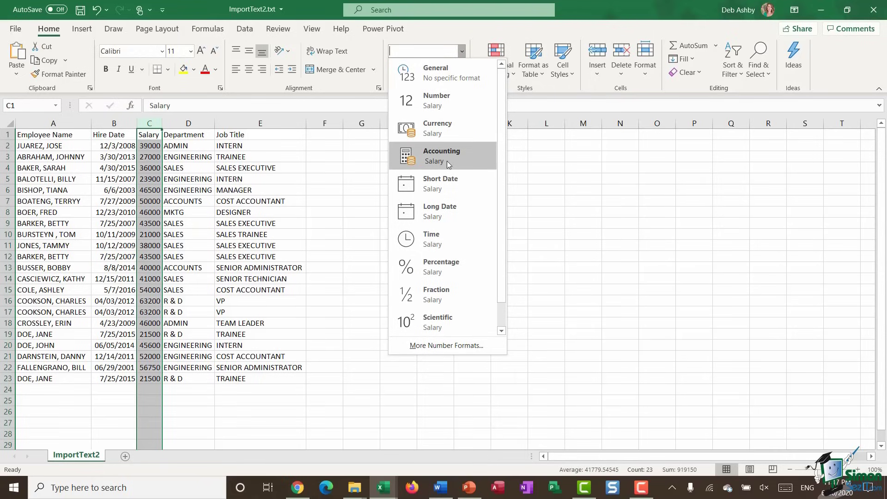
click(459, 122)
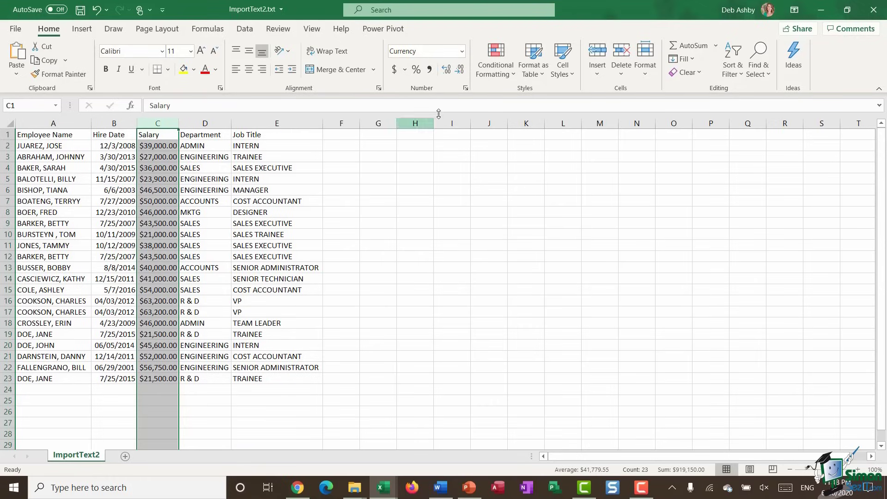
click(405, 70)
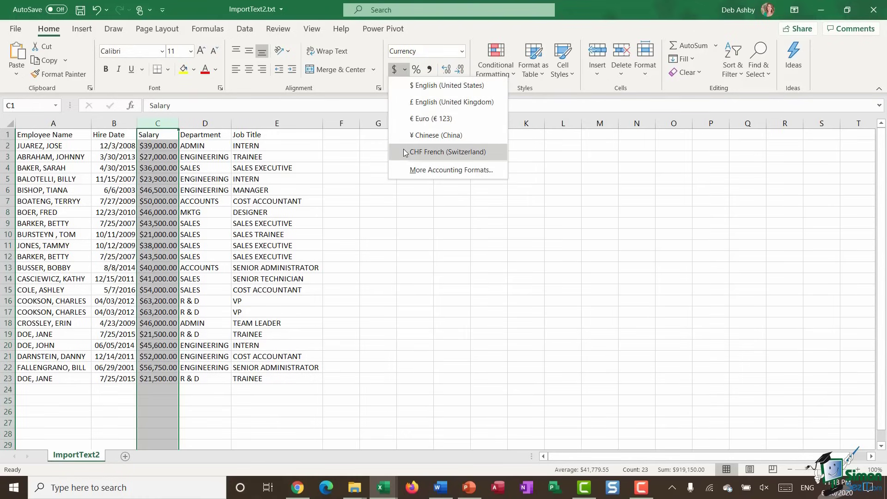
click(423, 172)
click(579, 159)
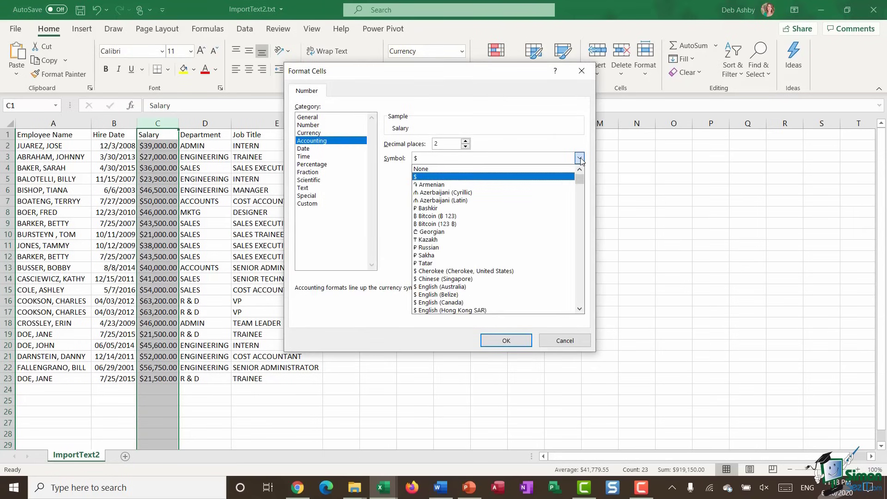
mouse_move(580, 179)
mouse_down()
mouse_move(579, 224)
mouse_move(580, 173)
mouse_up()
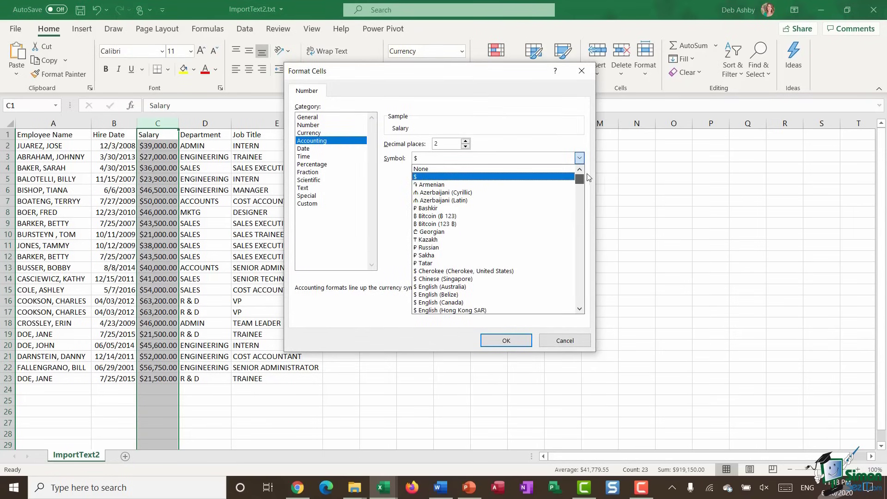
click(565, 342)
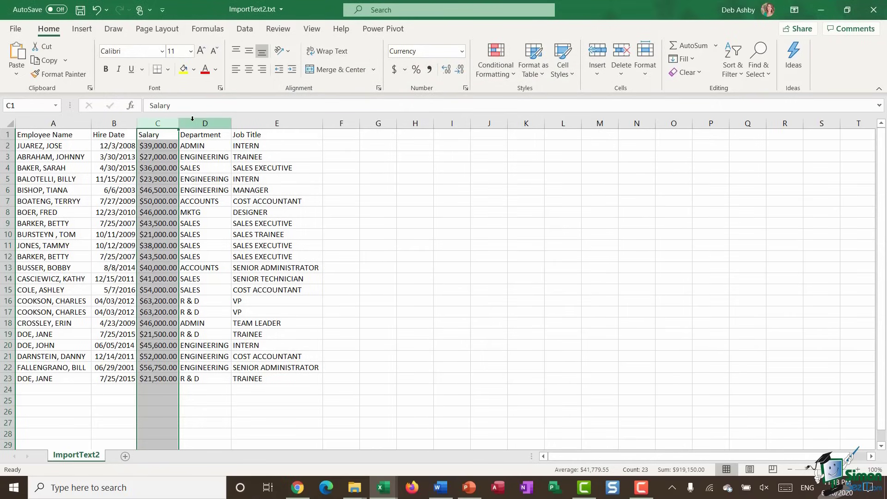
Format the Department and Job Title columns as Text.
drag(195, 119, 274, 124)
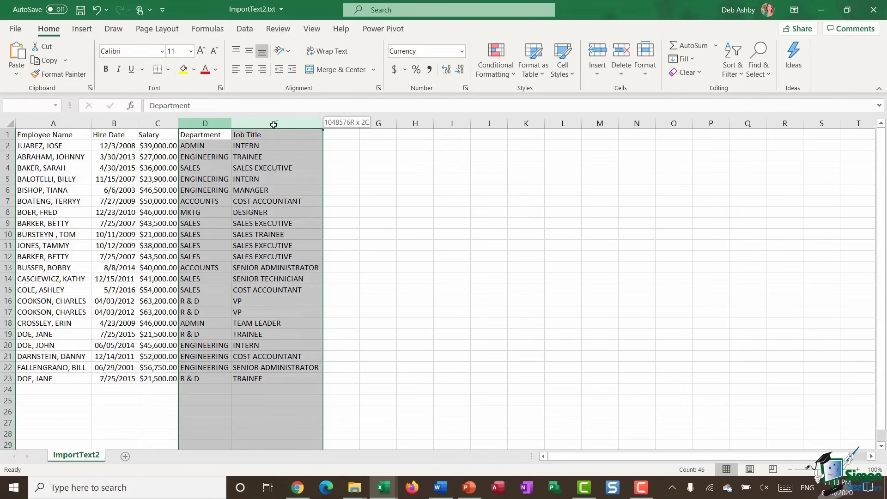
click(462, 50)
scroll(497, 192, down, 1)
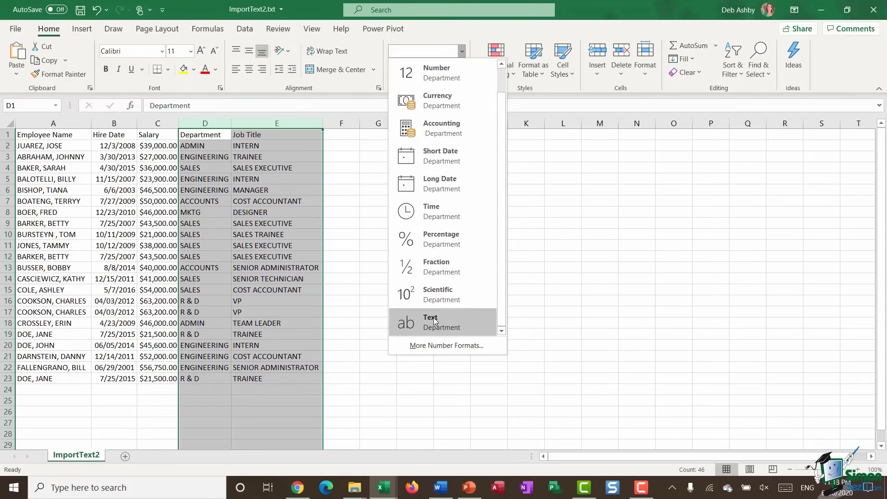
click(436, 322)
click(410, 211)
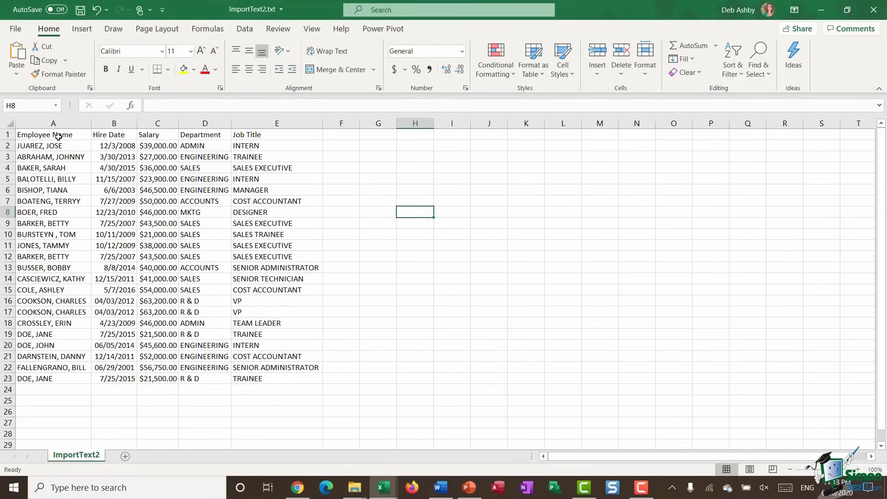
Insert a blank column between Employee Name and Hire Date and make cell B2 active.
click(53, 123)
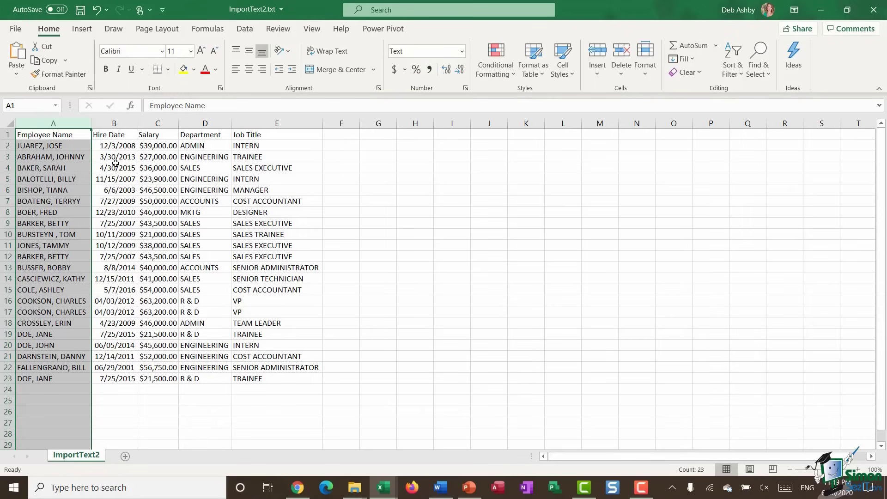
click(107, 121)
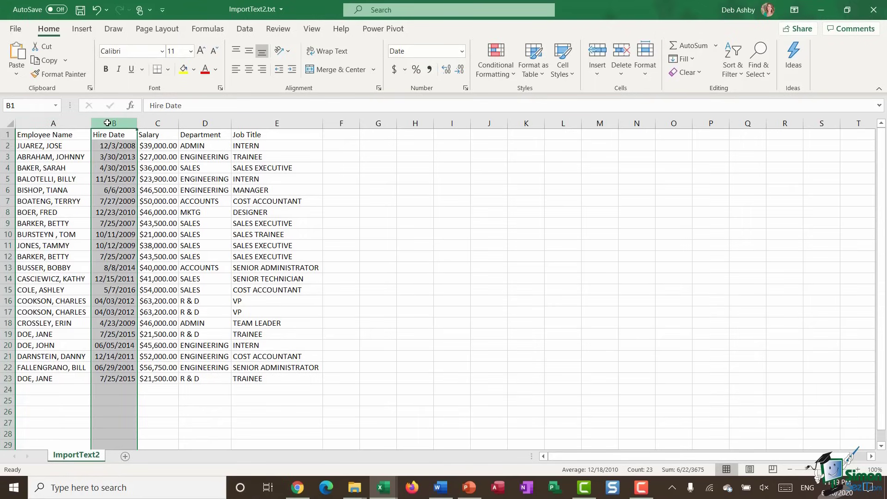
right_click(108, 121)
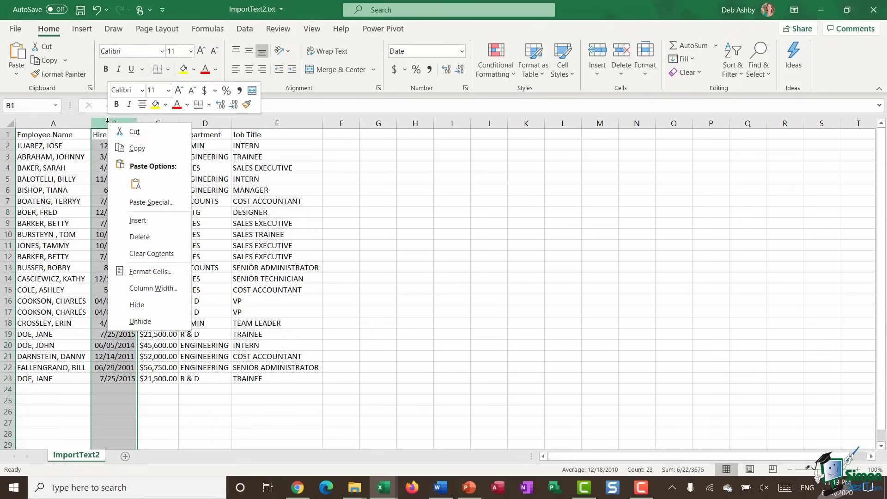
click(162, 224)
click(137, 138)
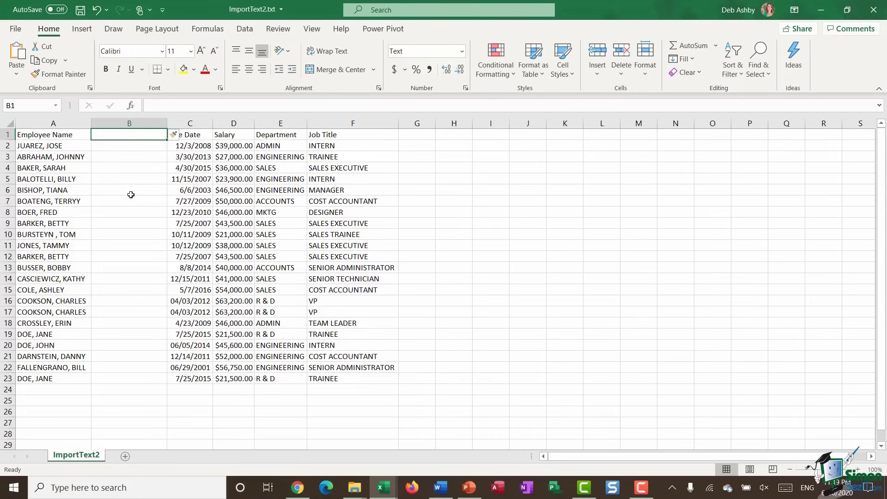
key(Return)
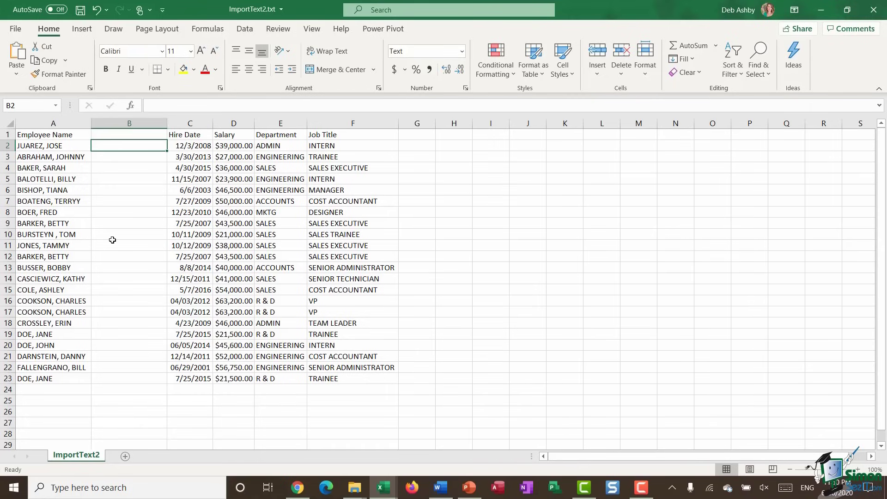
click(207, 31)
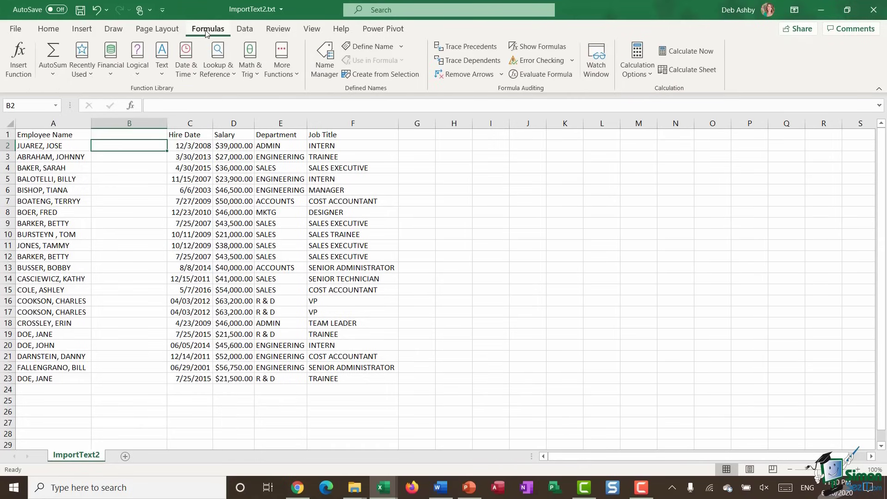
click(160, 77)
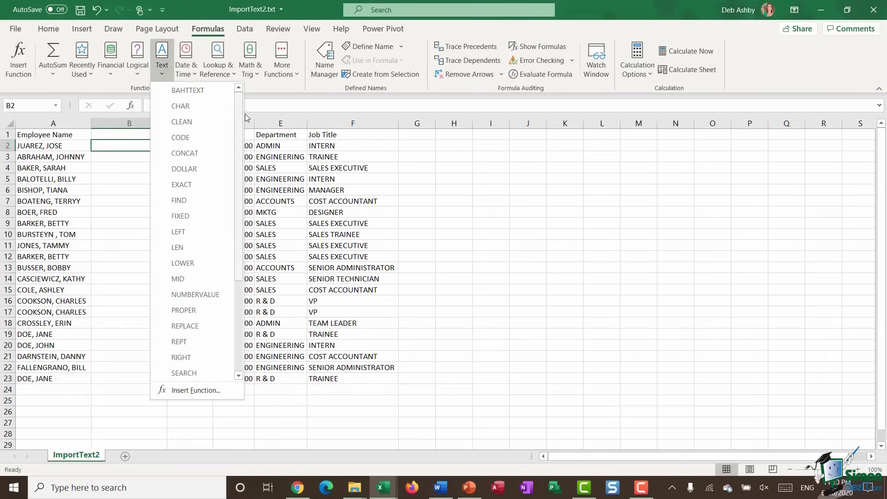
drag(239, 112, 238, 203)
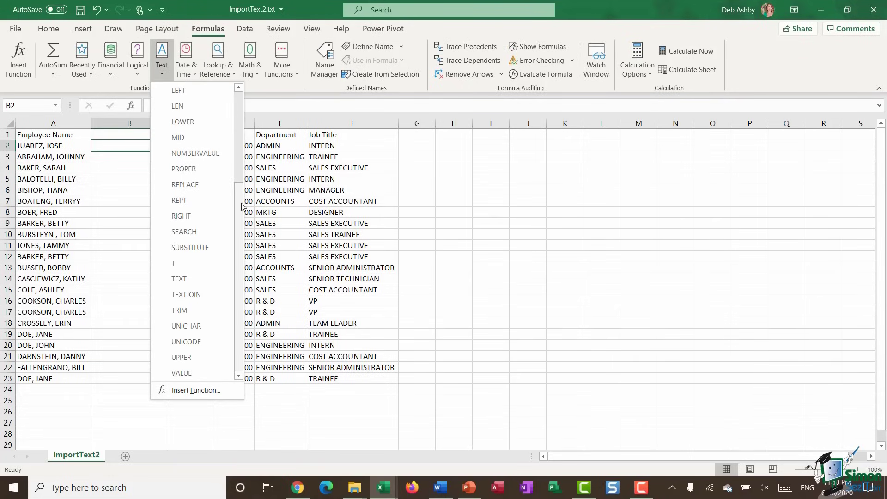
click(193, 171)
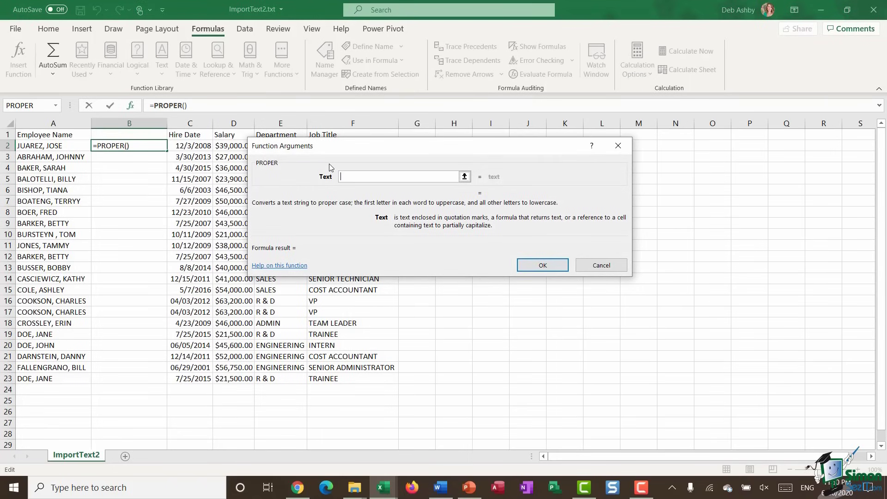
click(620, 265)
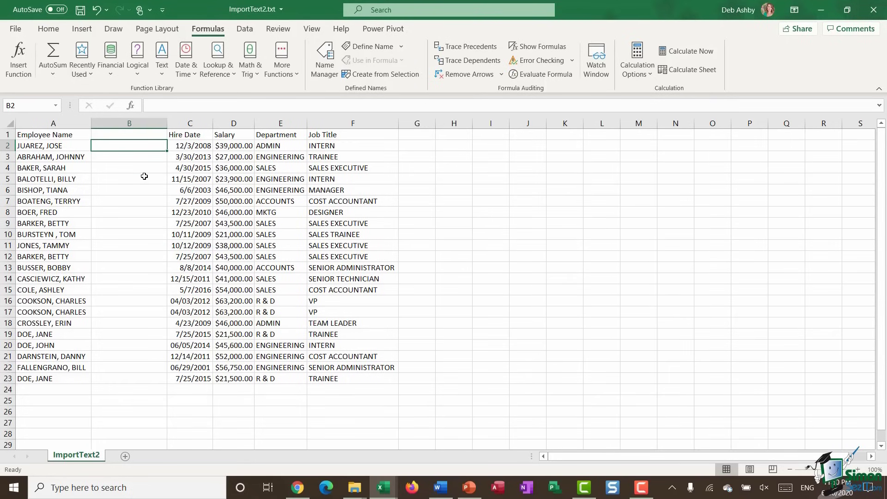
Enter =PROPER(A2) in cell B2 and fill the formula down to the last employee row.
text(=PROPER)
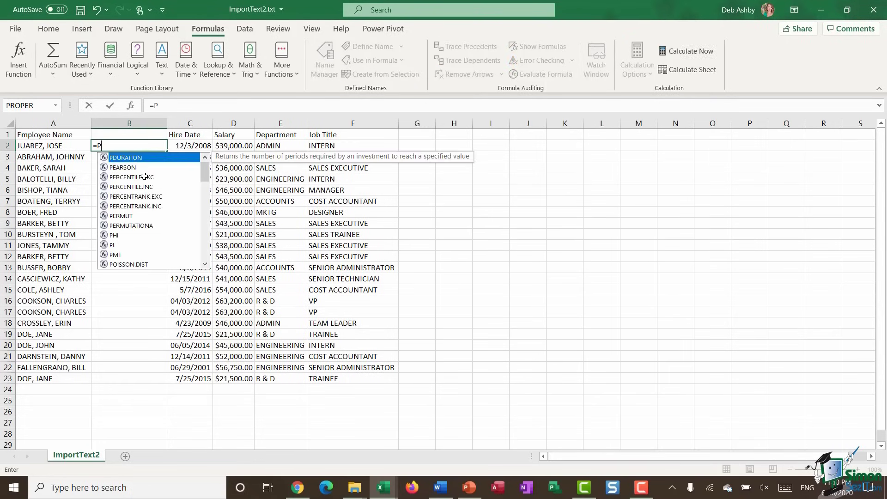
text(()
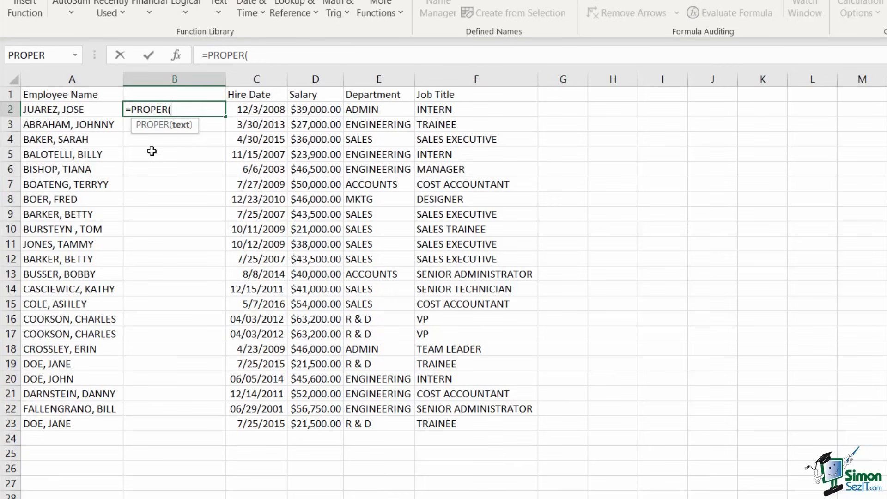
click(73, 110)
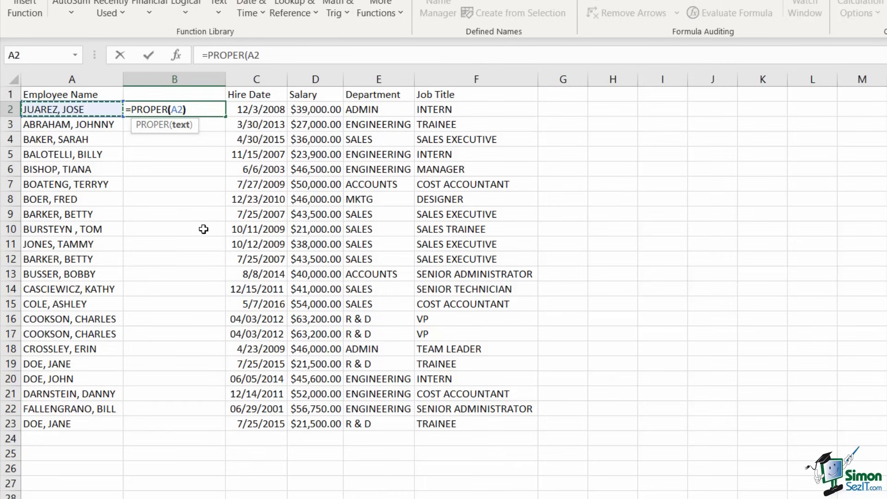
text())
key(Return)
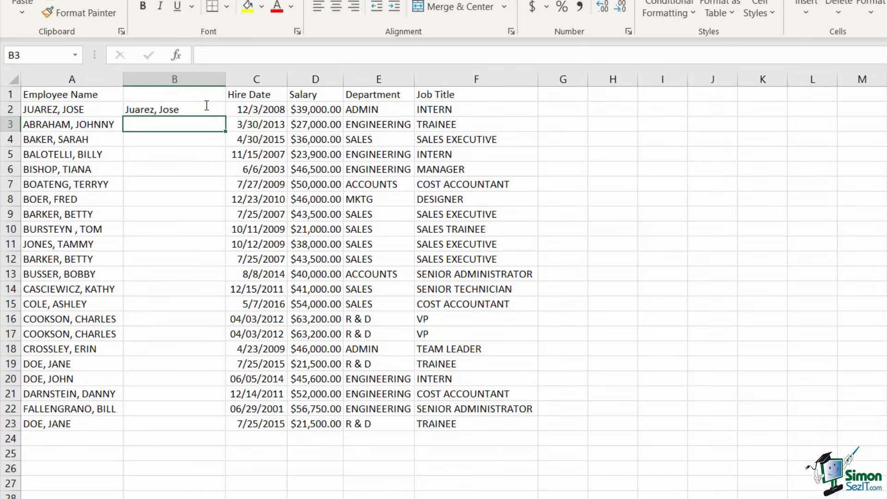
click(196, 110)
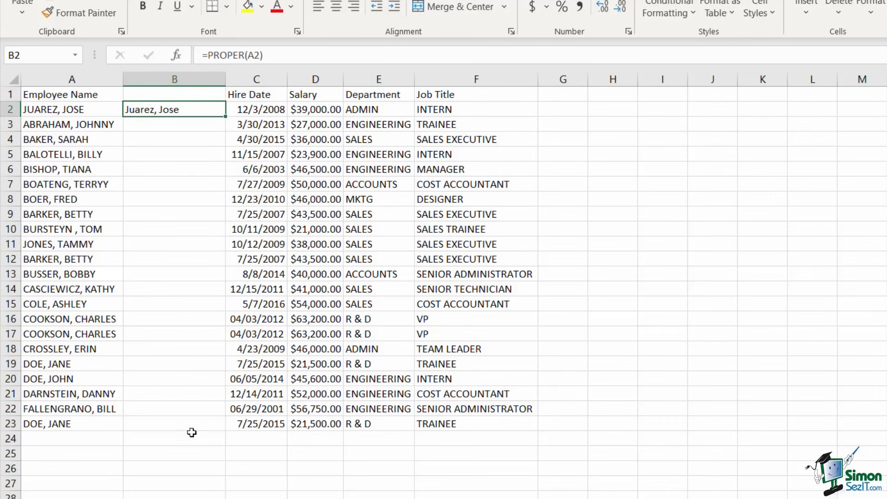
double_click(225, 116)
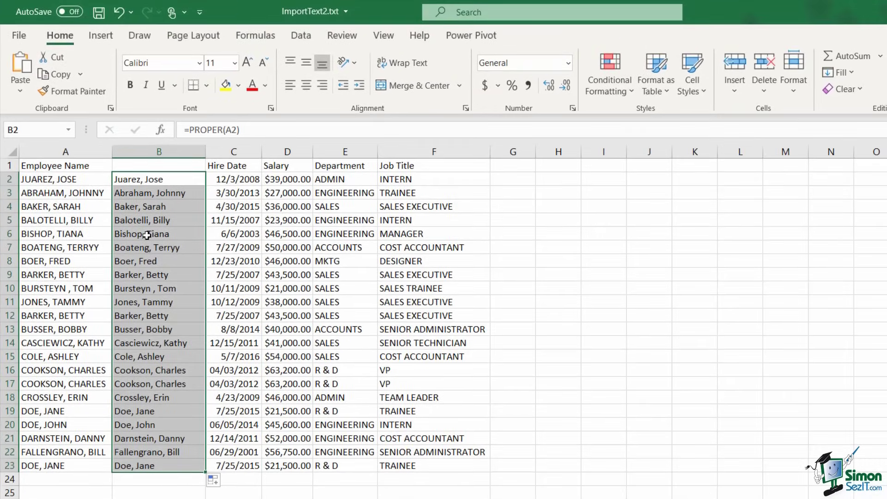
Try to delete the original Employee Name column, and undo the deletion.
click(64, 153)
right_click(64, 153)
click(125, 294)
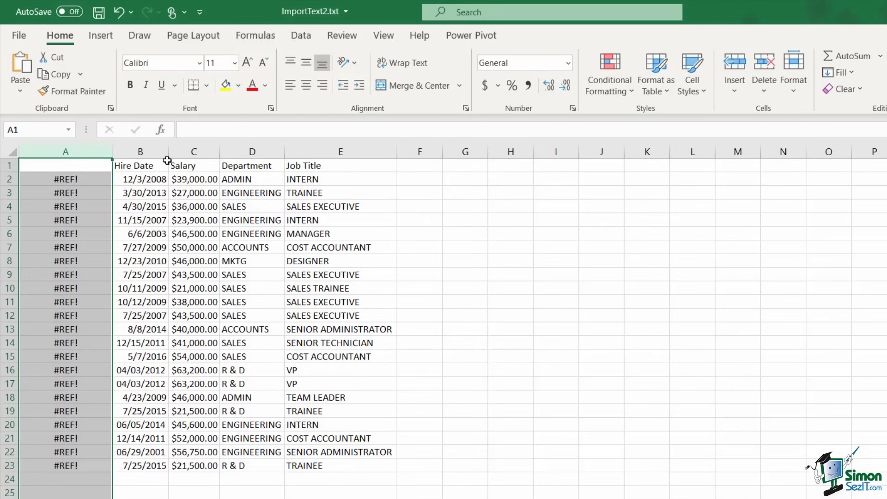
click(119, 13)
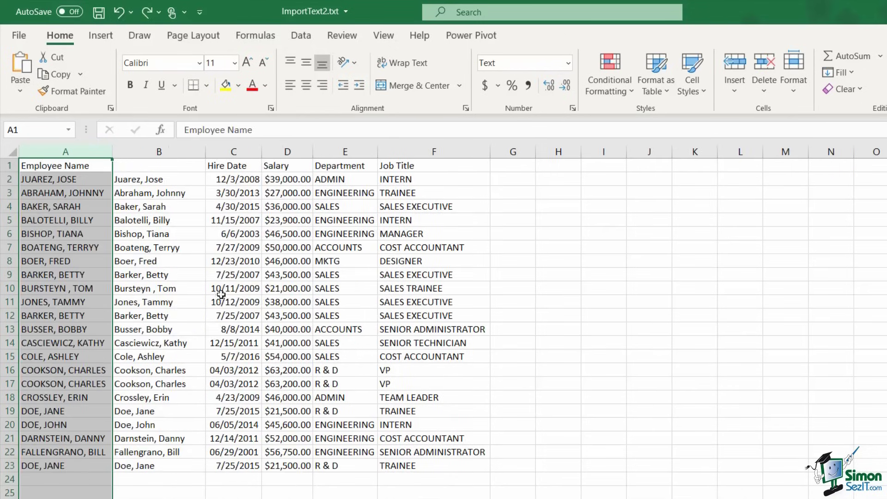
Copy column B and paste it over itself as values, and check that its cells hold plain text instead of formulas.
click(145, 148)
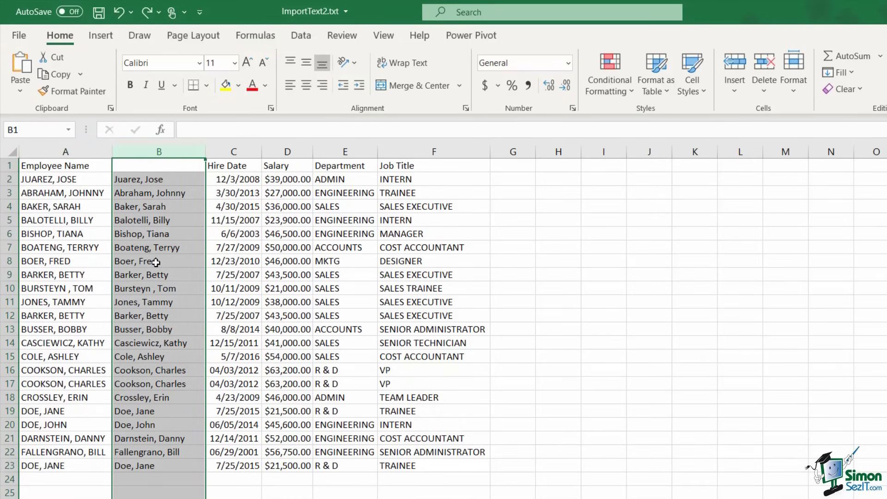
click(60, 75)
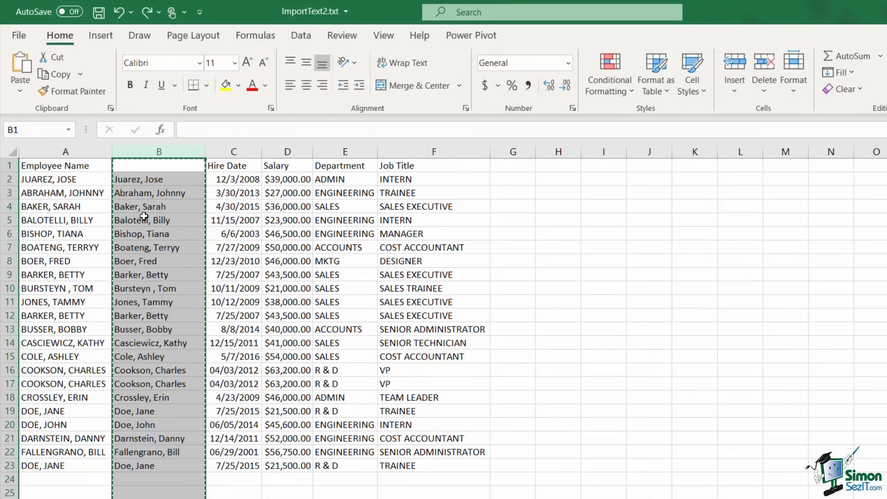
click(21, 93)
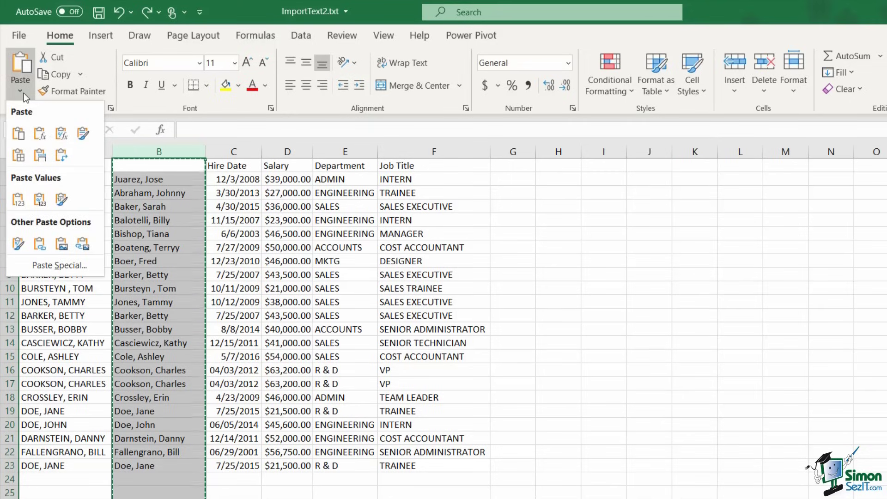
click(16, 202)
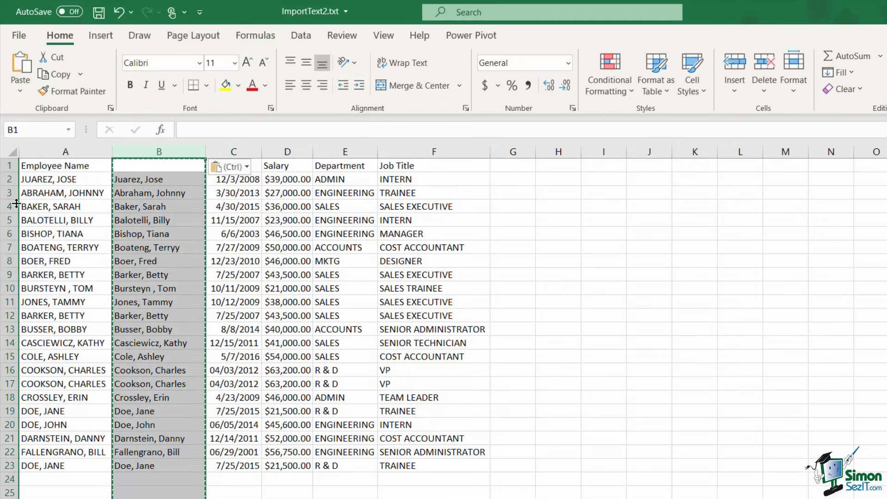
key(Escape)
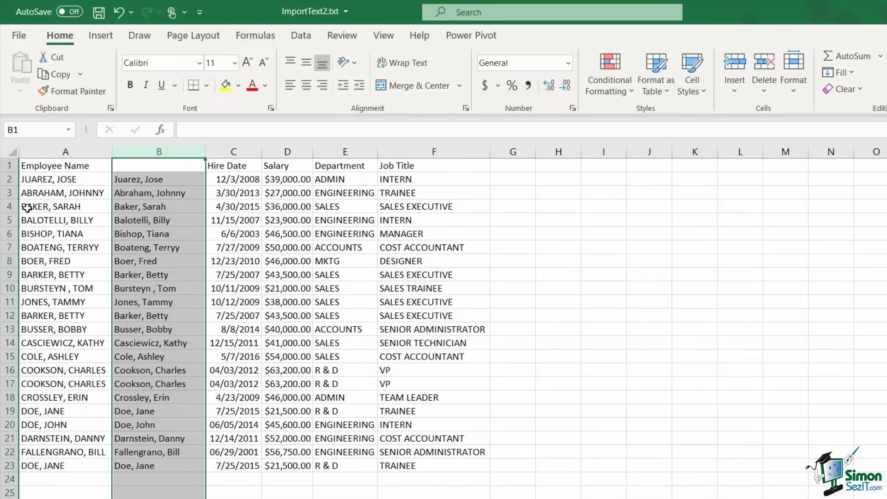
key(Down)
key(Down)
key(Down)
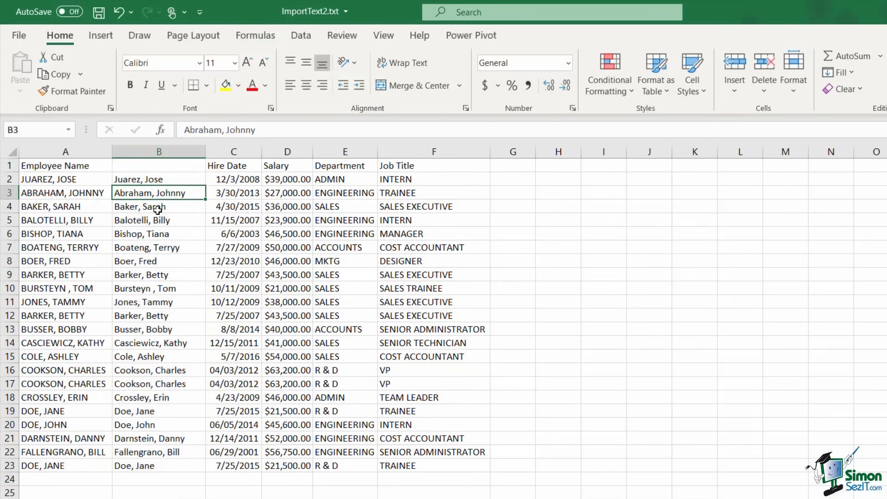
click(154, 225)
click(153, 194)
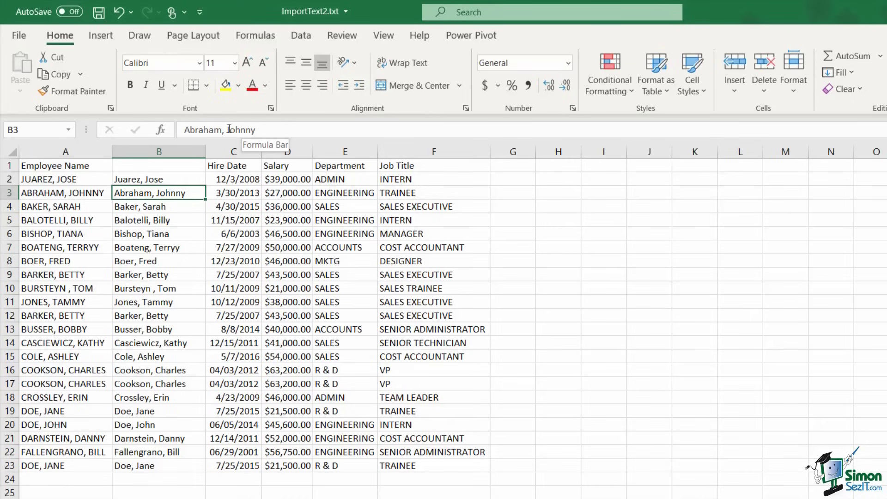
Delete the original uppercase Employee Name column and select the empty header cell A1.
click(40, 152)
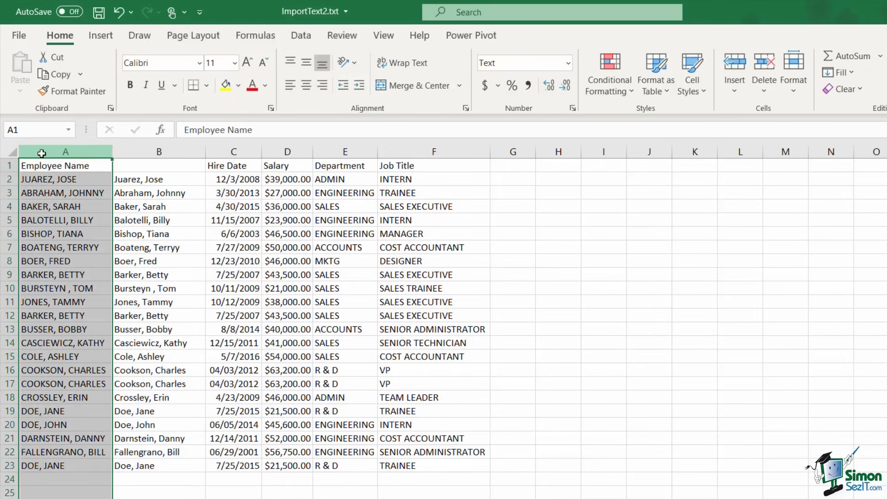
right_click(42, 153)
click(83, 294)
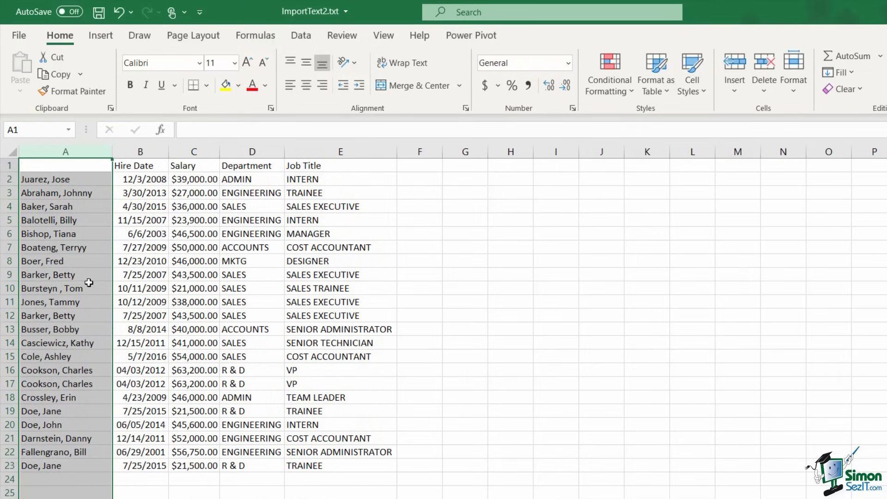
click(86, 225)
click(69, 165)
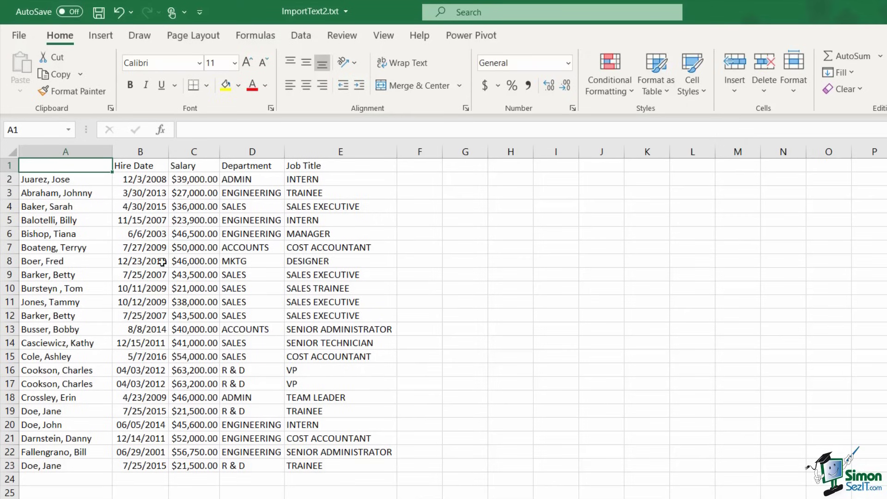
Select the uppercase Department and Job Title columns to check their text case.
mouse_move(251, 146)
mouse_down()
mouse_move(138, 146)
mouse_move(254, 146)
mouse_up()
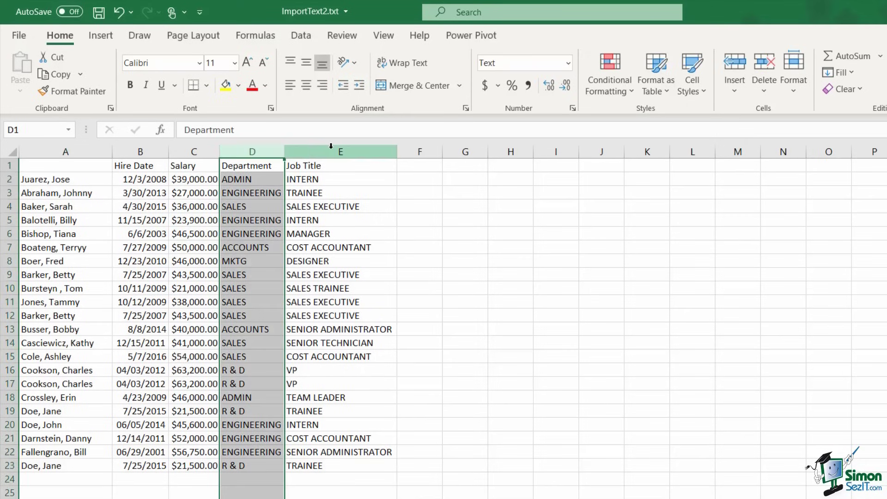
click(331, 145)
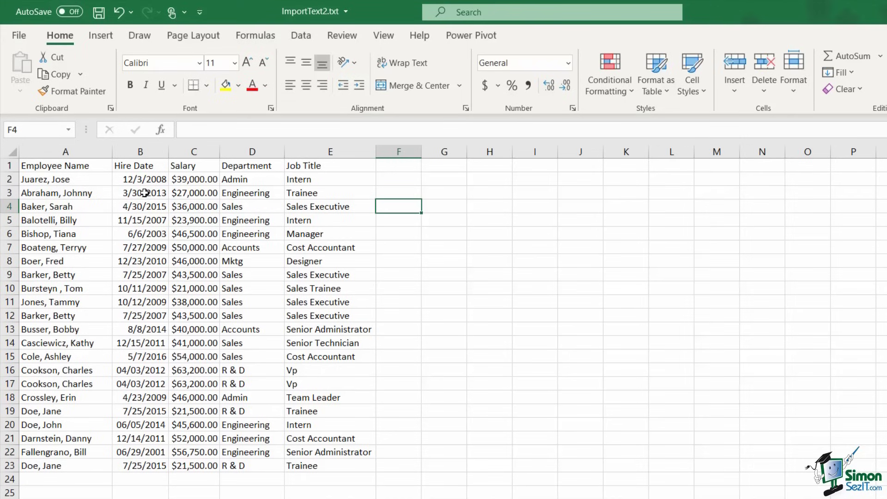
Insert a blank column before Hire Date and enter the header Last Name in cell B1.
key(ctrl+z)
right_click(131, 156)
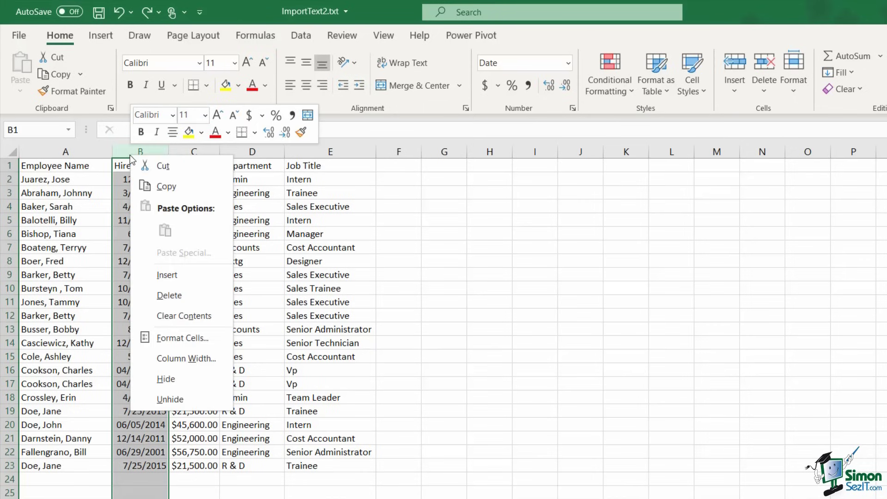
click(173, 277)
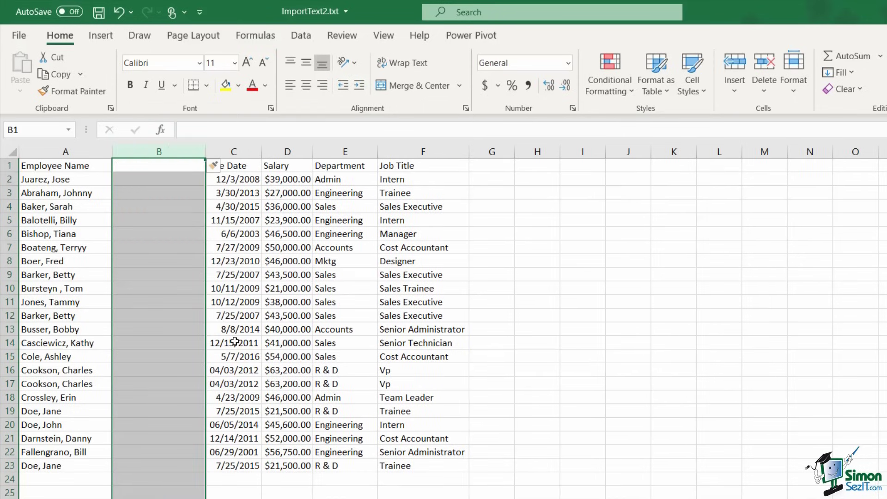
click(165, 179)
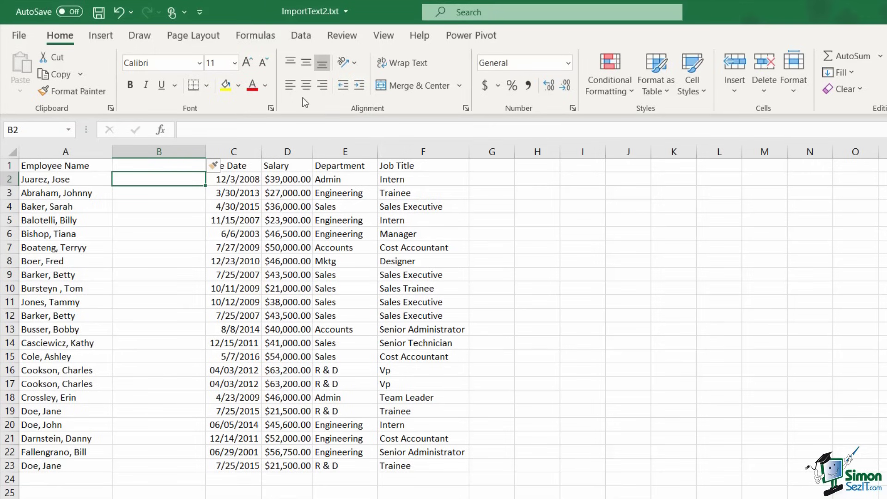
click(309, 38)
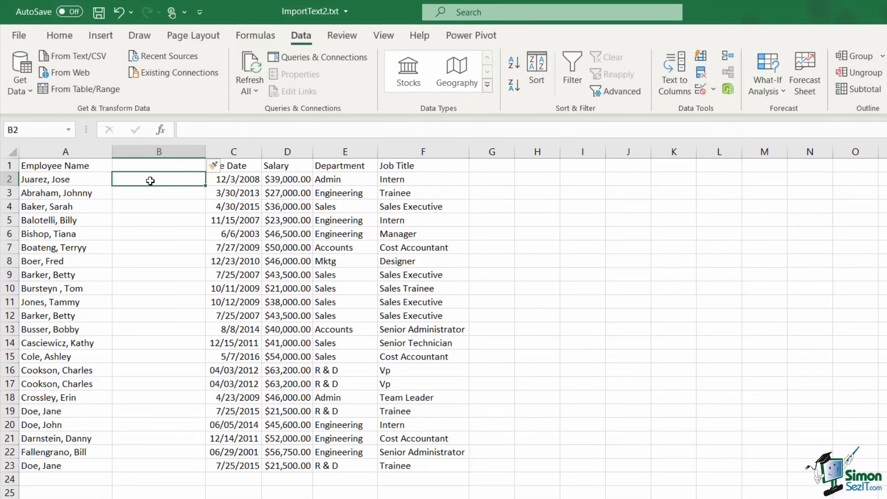
double_click(134, 165)
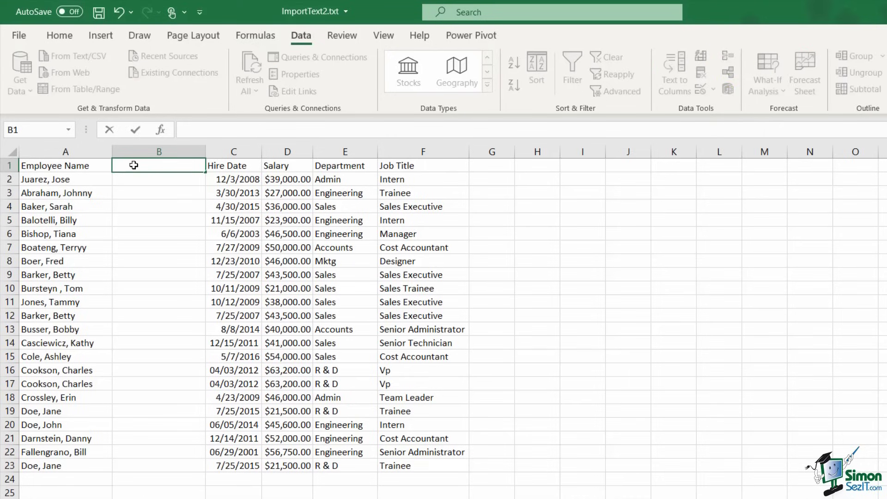
text(Last Name)
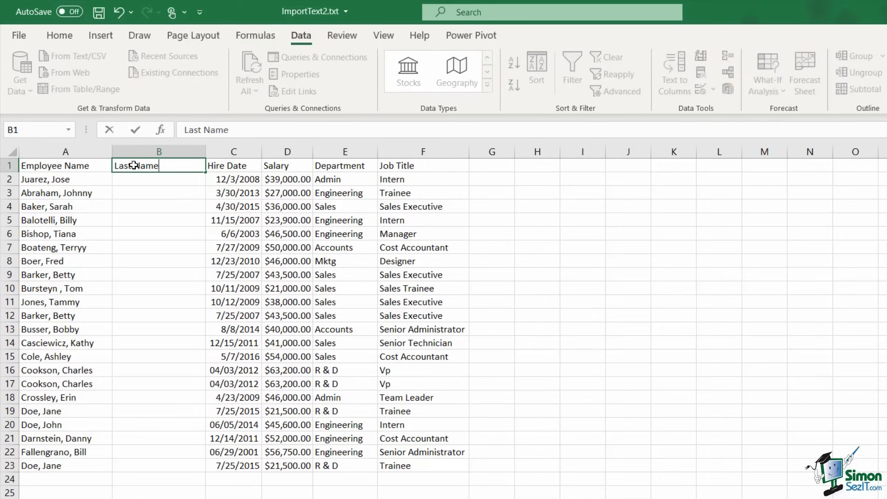
click(150, 180)
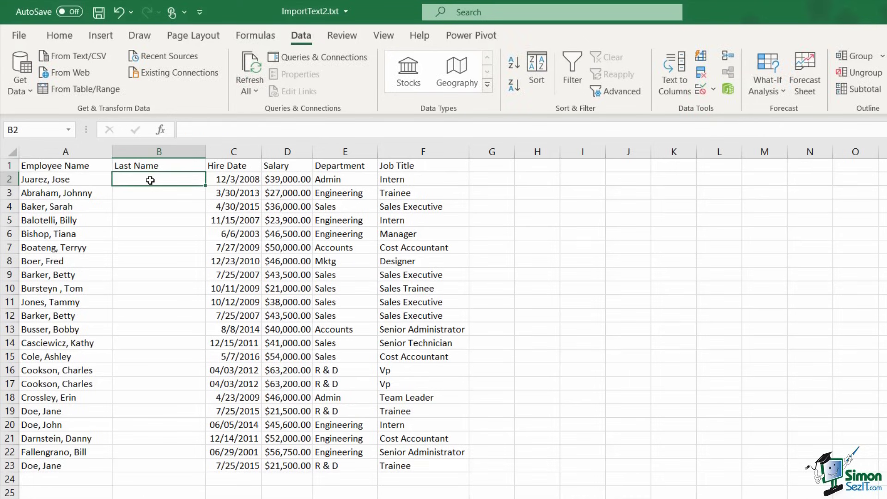
Enter the first employee's last name in cell B2 and Flash Fill the rest of the Last Name column.
text(Juare)
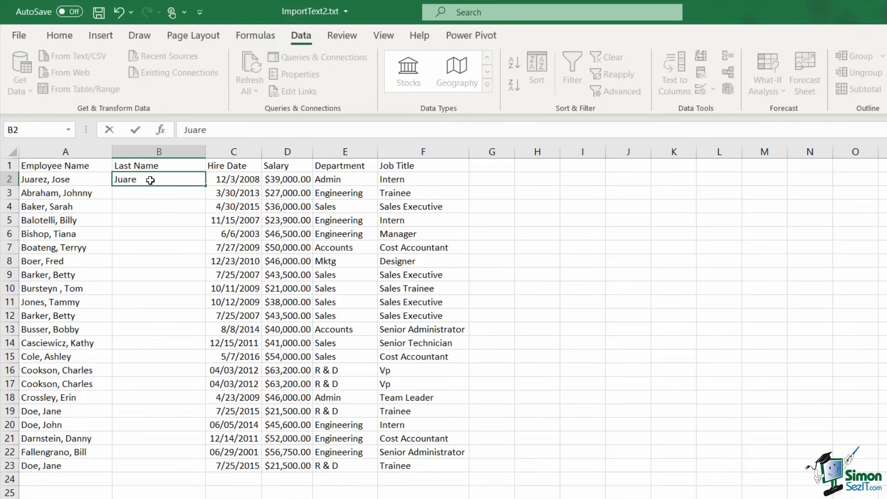
text(z)
click(147, 199)
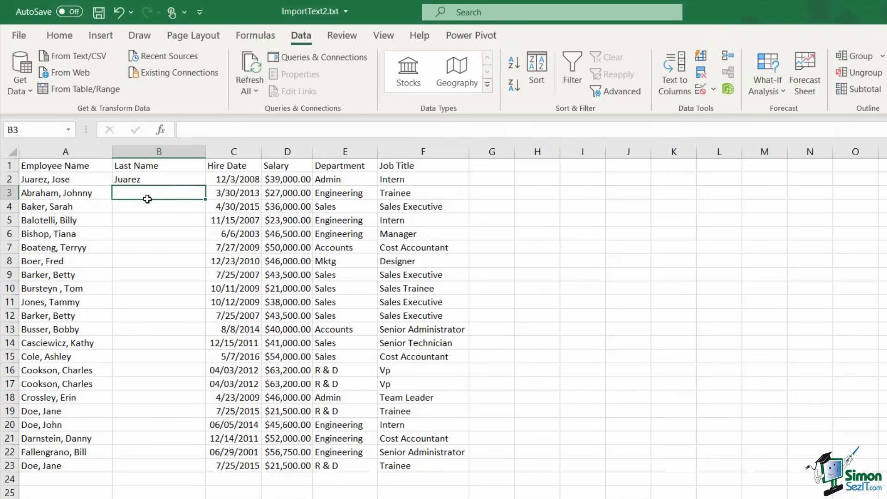
click(162, 180)
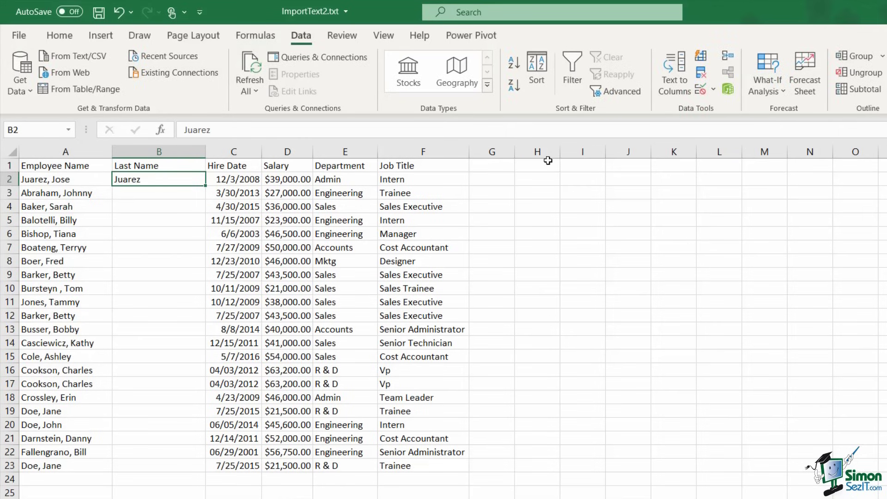
click(700, 55)
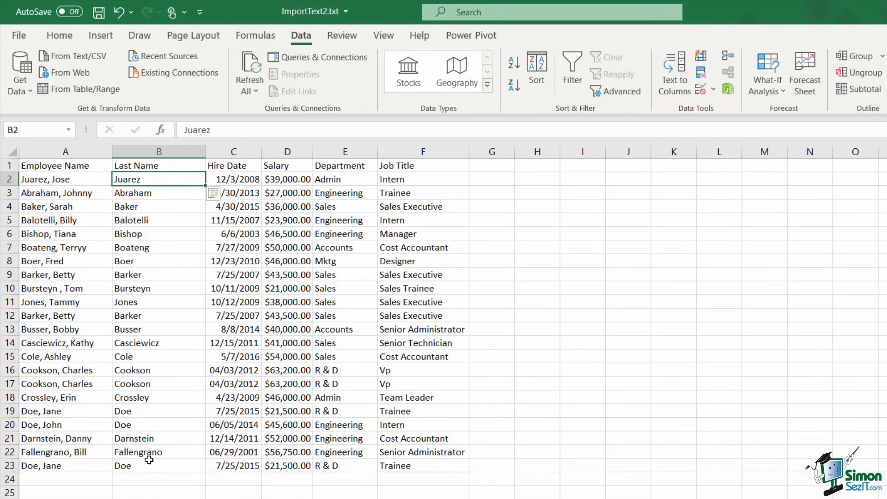
Insert another blank column before Hire Date and enter the header First Name in cell C1.
click(234, 152)
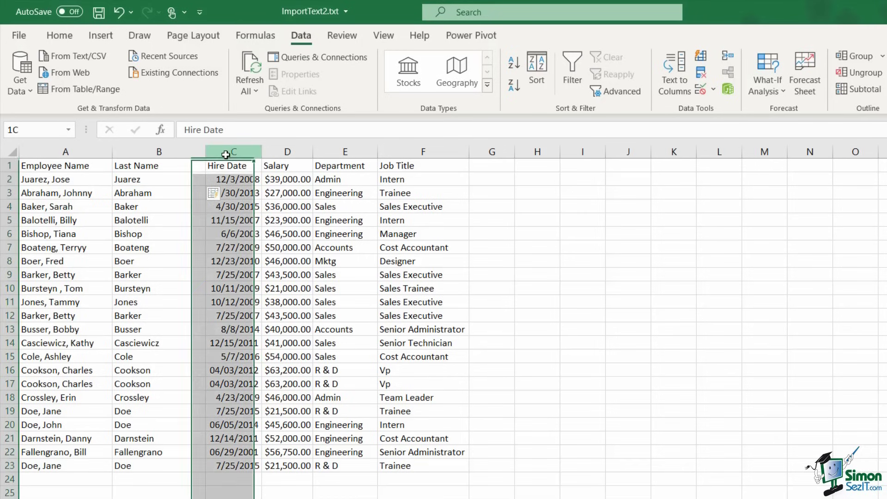
right_click(234, 154)
click(273, 277)
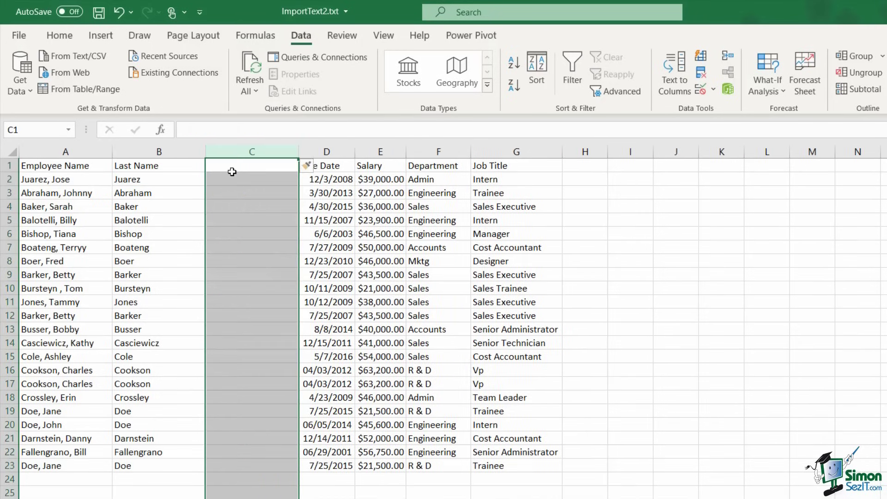
click(236, 168)
text(Fiest)
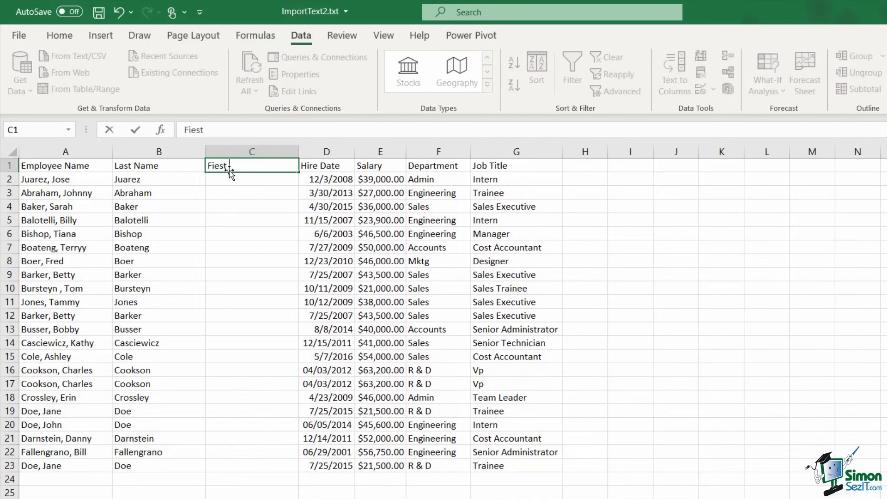
key(BackSpace)
key(BackSpace)
key(BackSpace)
text(rst Name)
click(259, 180)
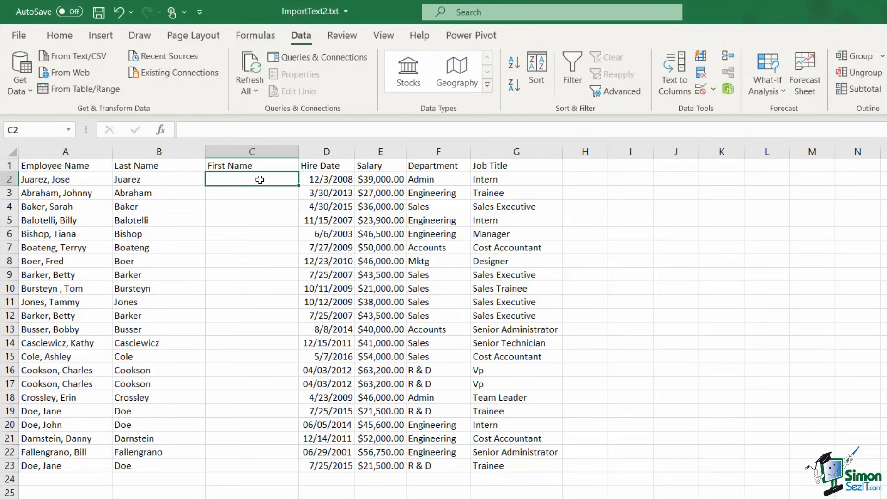
Enter the first names of the first two employees in C2 and C3, accepting the Flash Fill suggestions for the remaining rows.
text(Jose)
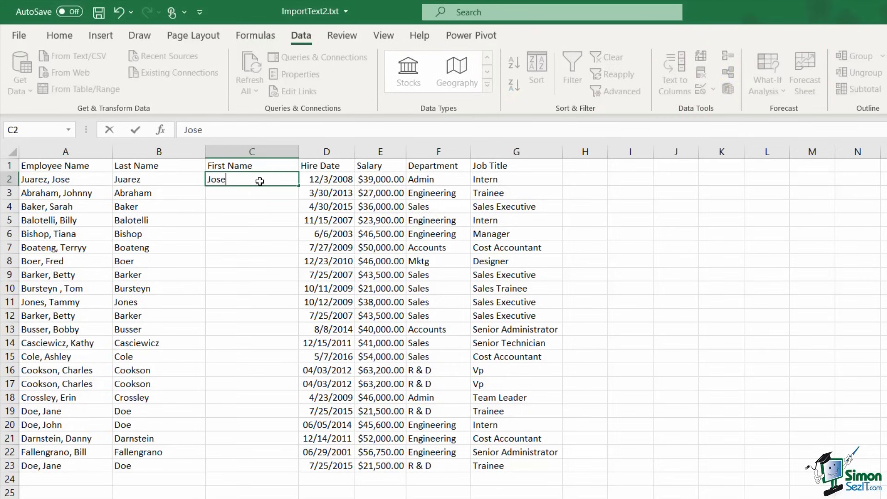
key(ctrl+Return)
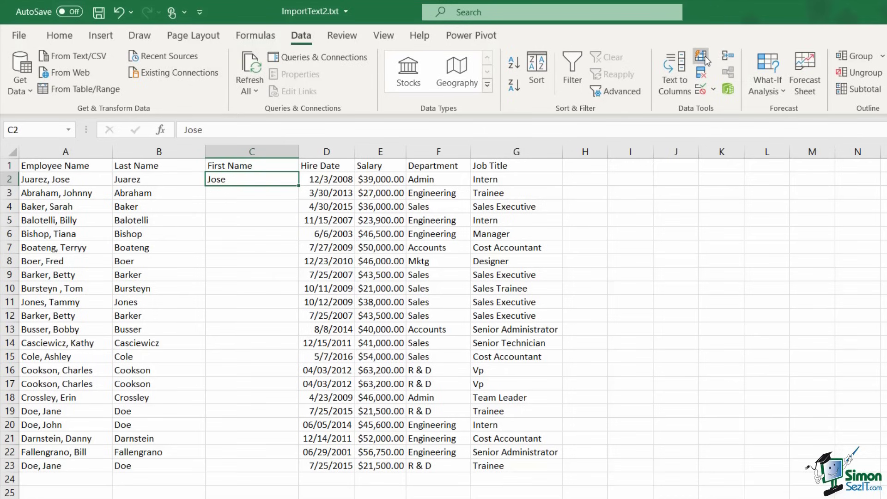
click(224, 198)
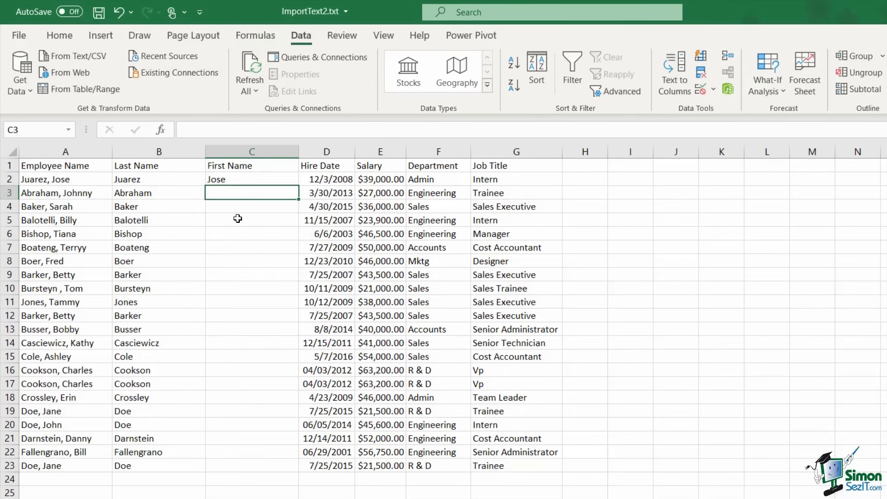
text(Johnny)
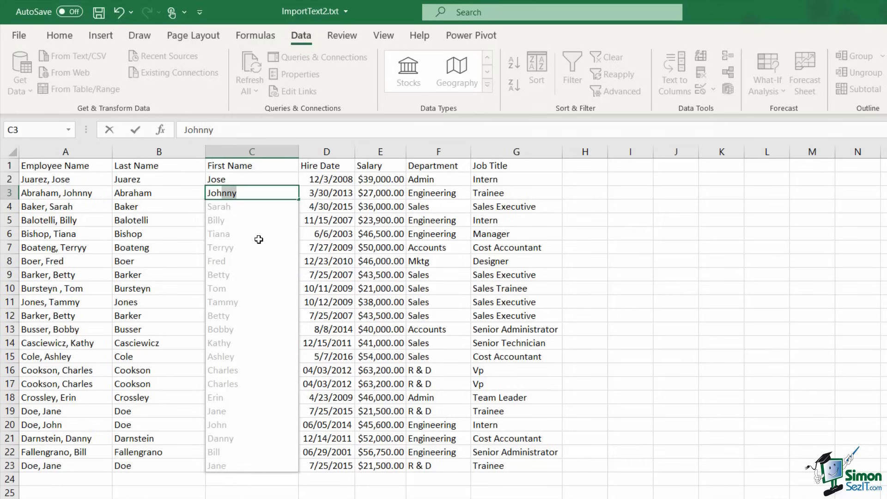
key(Return)
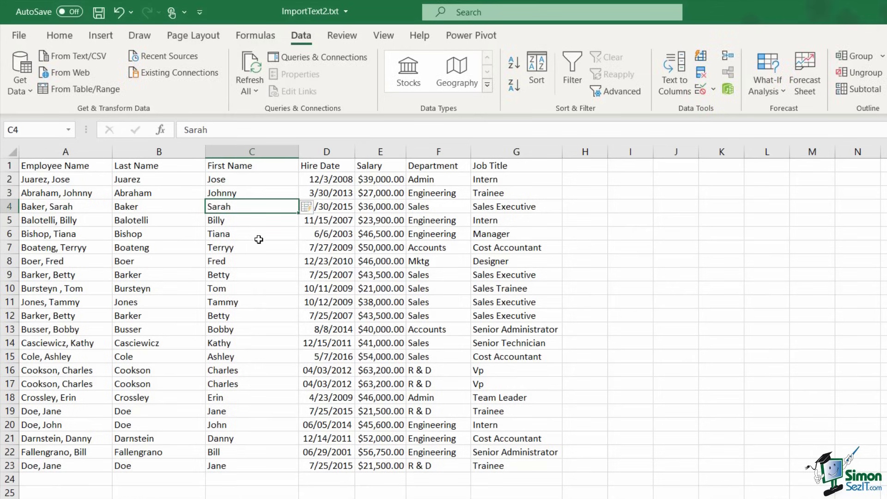
Delete the Employee Name column containing the combined names and deselect the column.
click(69, 152)
right_click(70, 153)
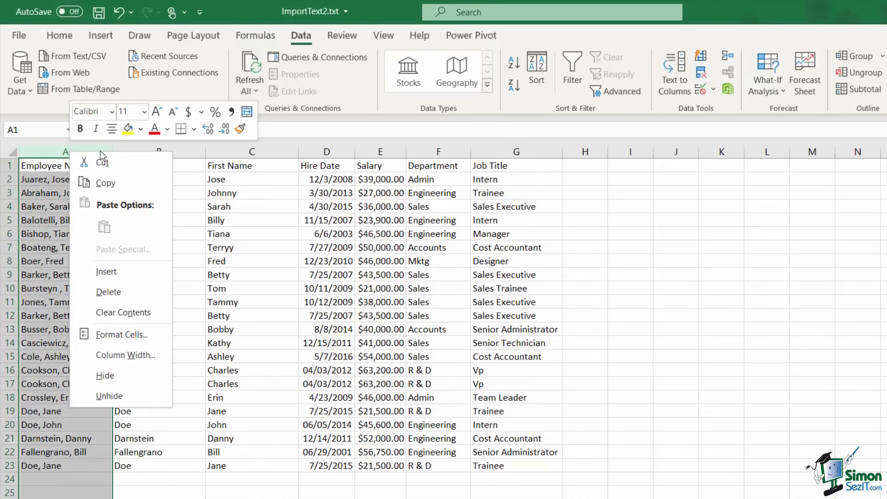
click(123, 292)
click(183, 276)
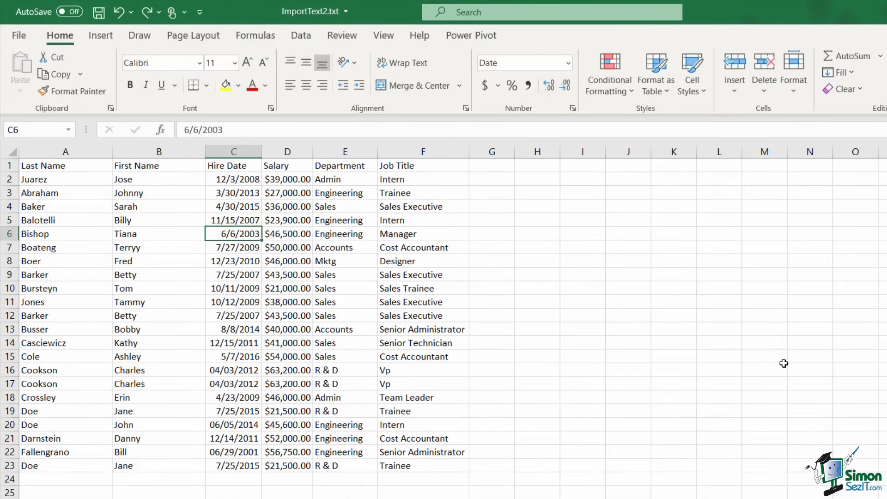
Remove duplicate rows from the employee data, comparing all columns and treating the first row as headers.
click(299, 35)
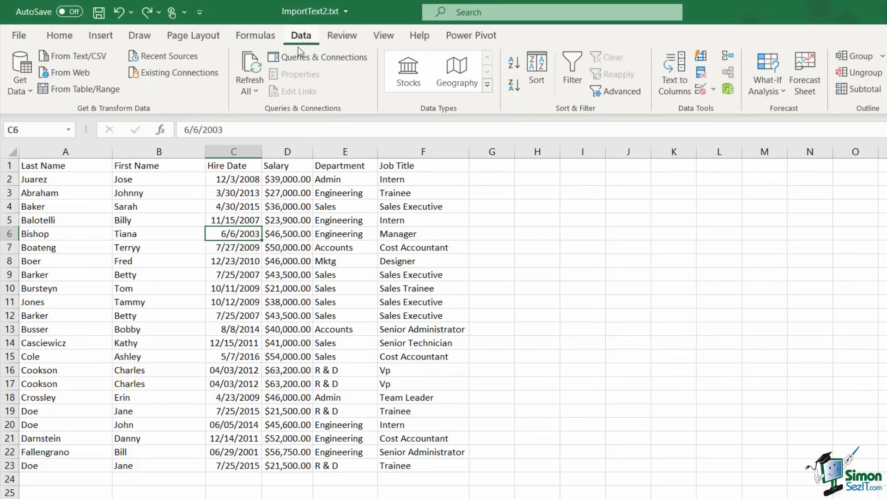
click(703, 71)
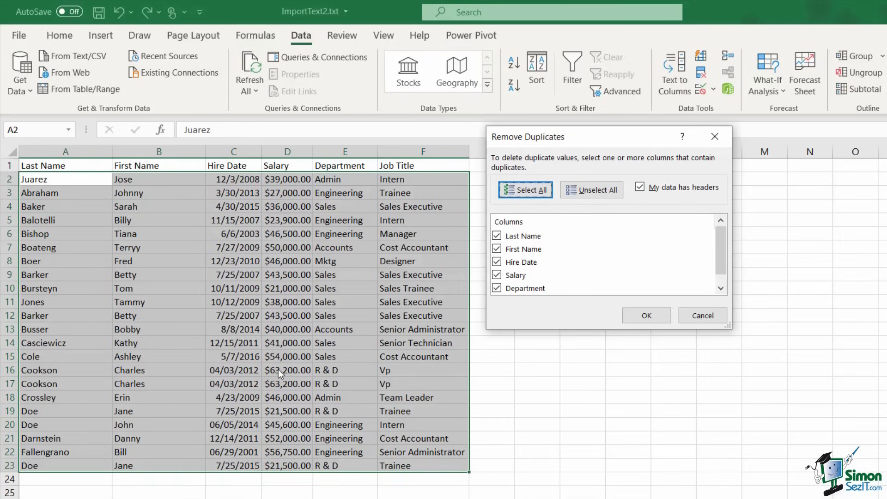
mouse_move(722, 237)
mouse_down()
mouse_move(719, 261)
mouse_move(722, 227)
mouse_up()
mouse_move(722, 237)
mouse_down()
mouse_move(719, 264)
mouse_move(719, 234)
mouse_up()
click(657, 315)
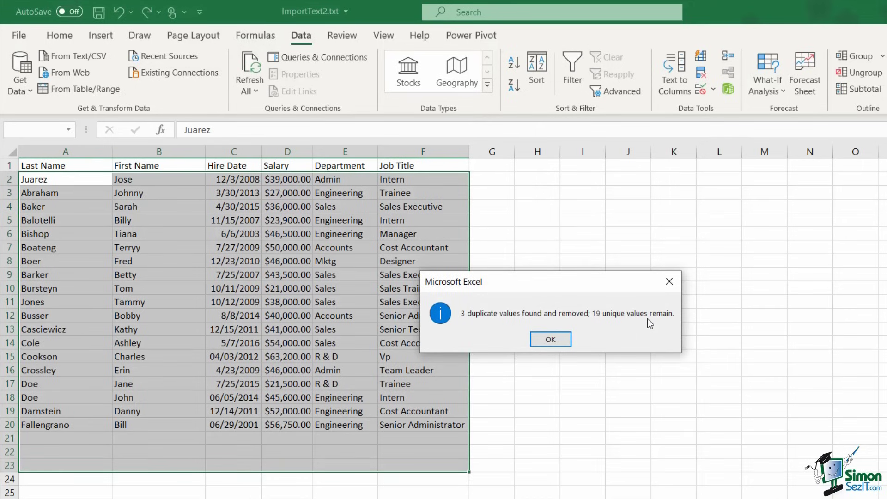
click(552, 338)
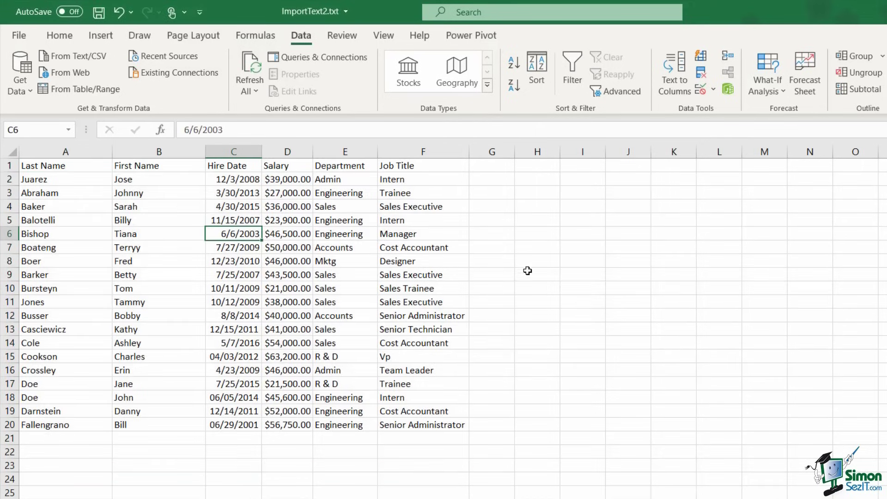
Replace all occurrences of Mktg with Marketing in the Department column.
click(340, 264)
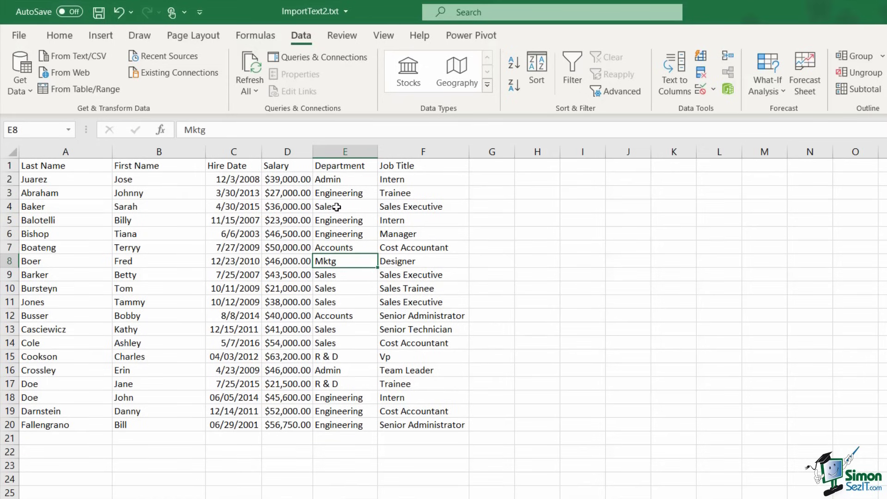
click(356, 151)
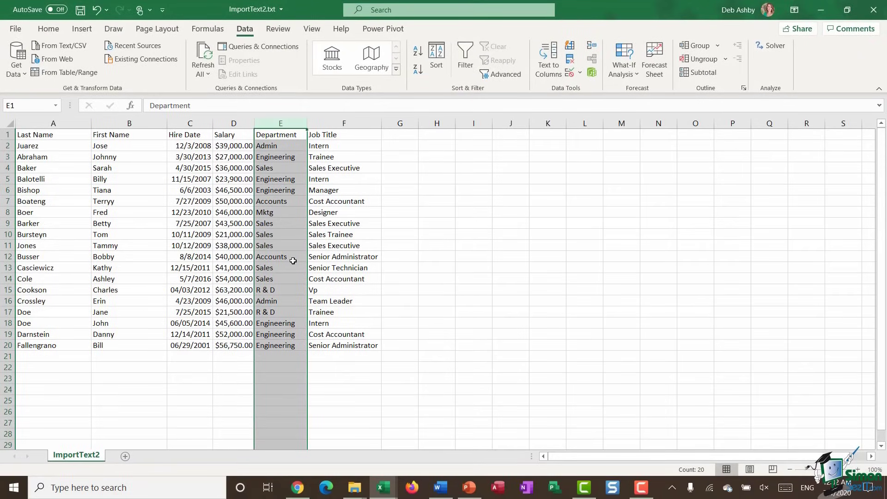
click(50, 30)
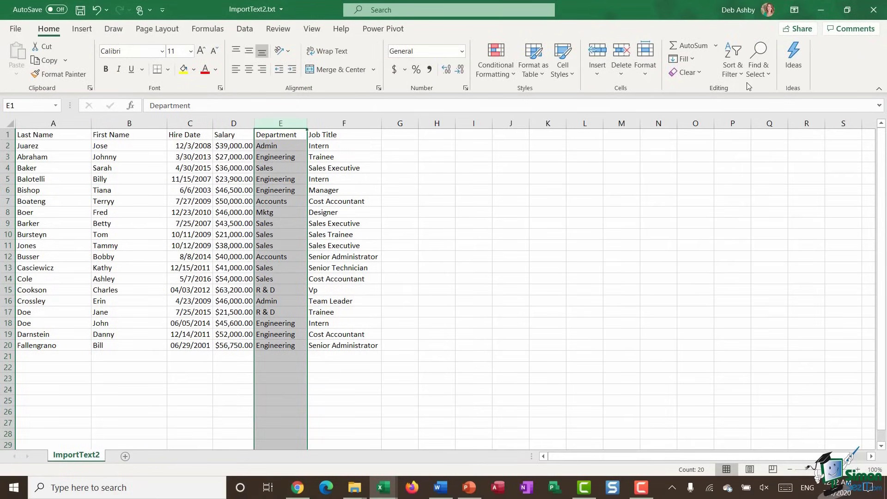
click(760, 73)
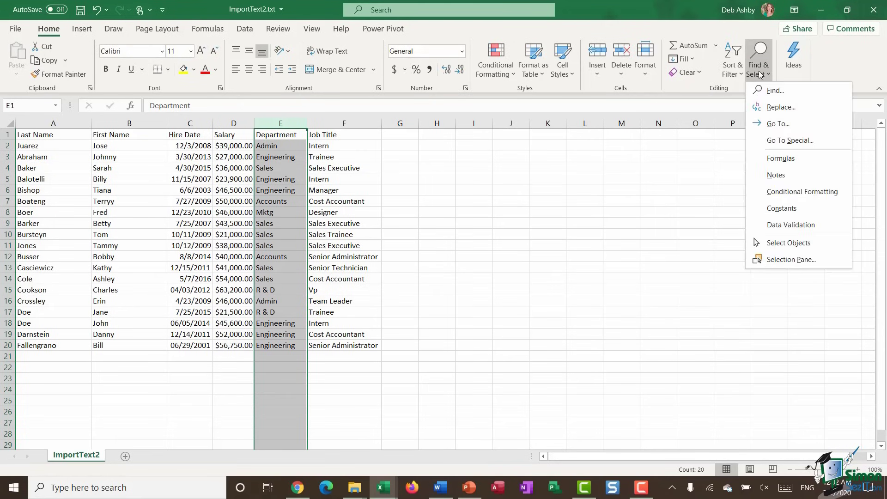
click(768, 111)
drag(521, 156, 581, 154)
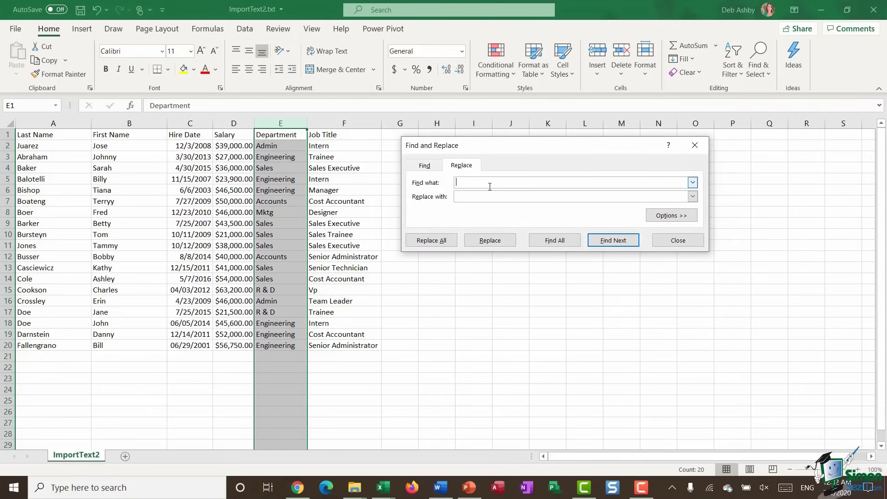
text(Mk)
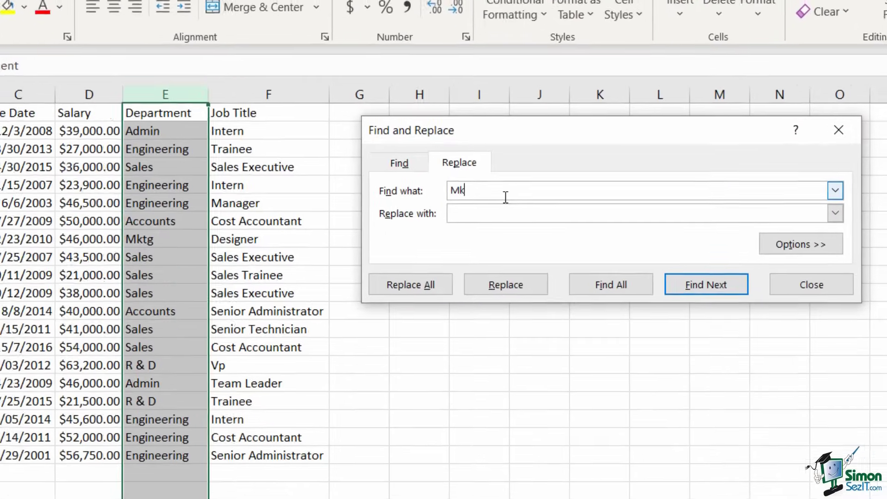
text(tg)
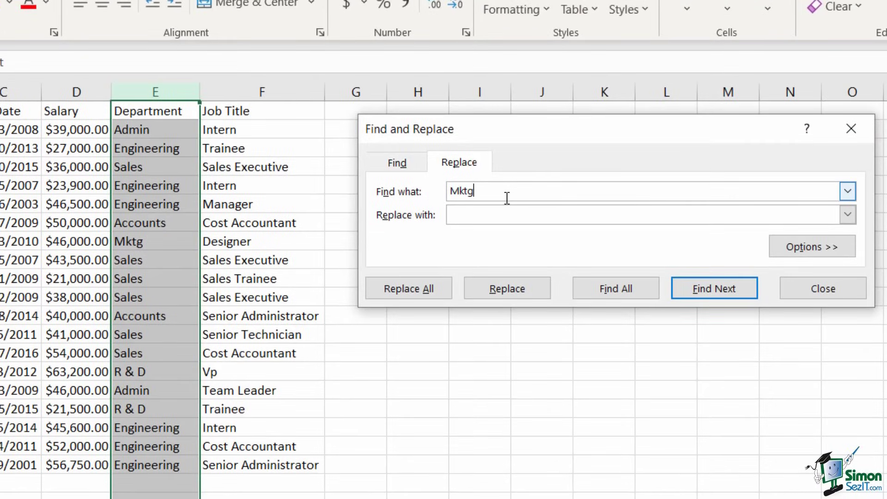
click(536, 215)
text(Marketing)
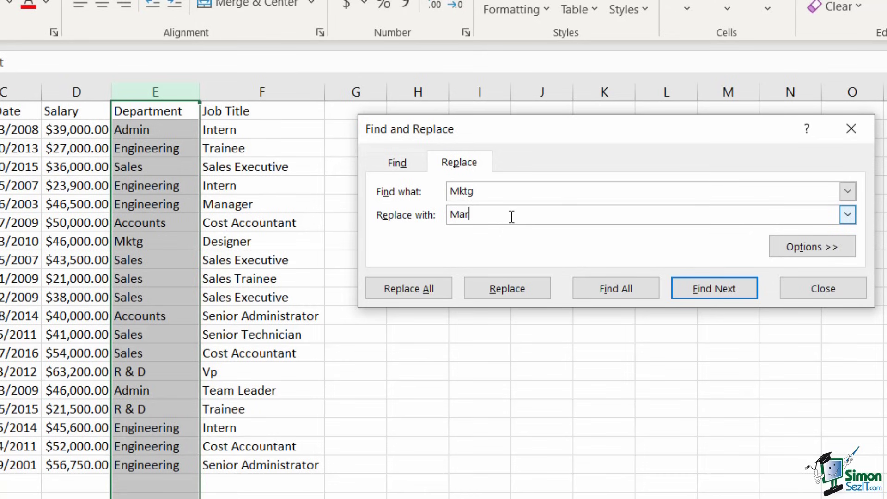
click(415, 292)
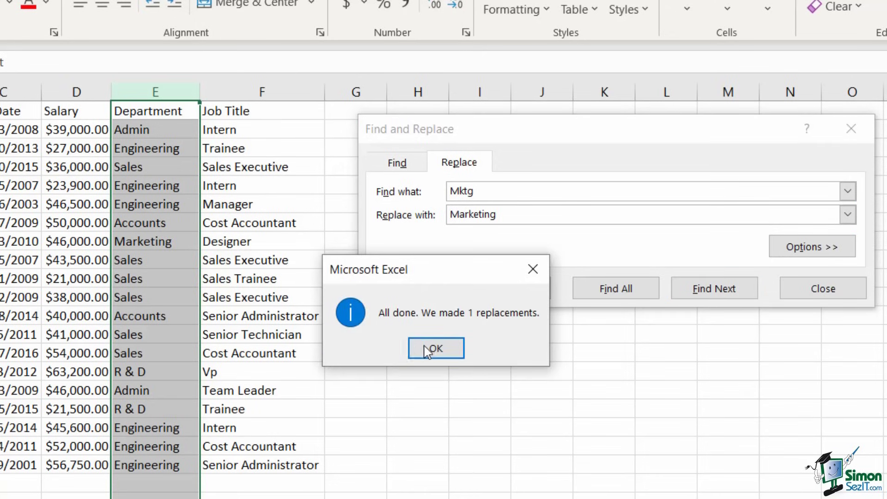
click(439, 350)
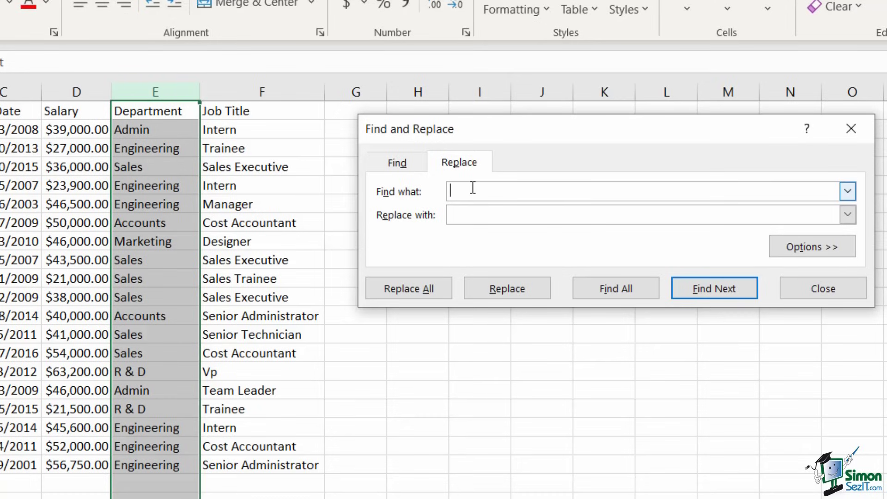
Replace all R & D entries in the Department column with Research and Development, and widen the column to fit the text.
text(R & D)
click(483, 208)
text(R)
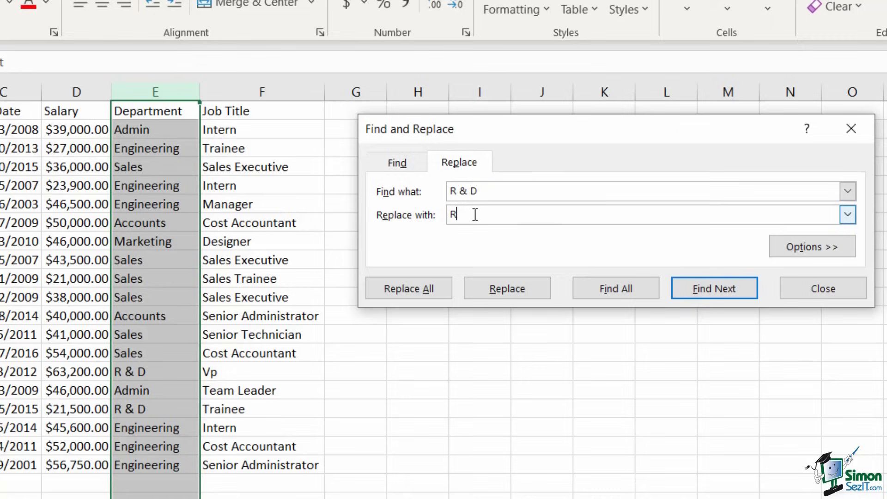
text(esearch and Develop)
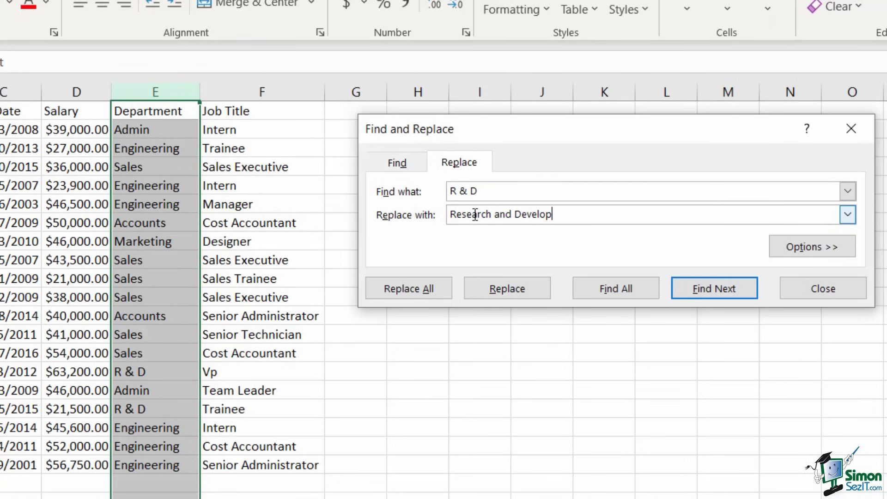
text(ment)
click(406, 290)
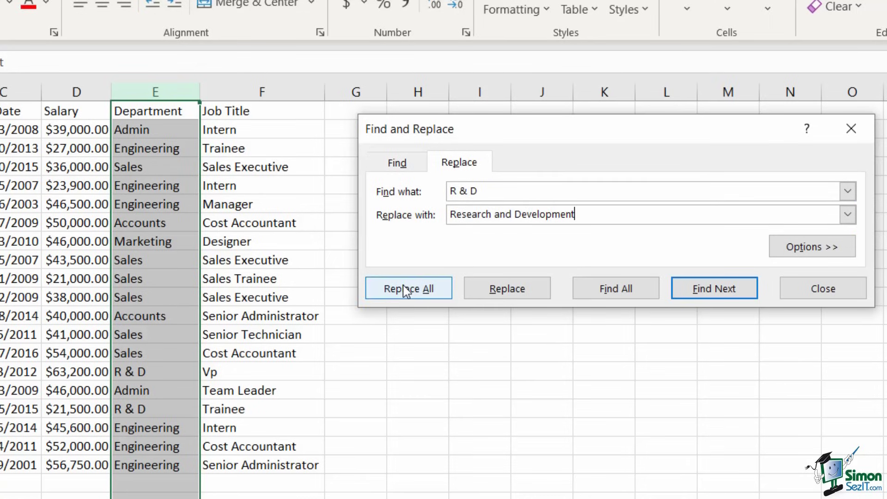
click(435, 348)
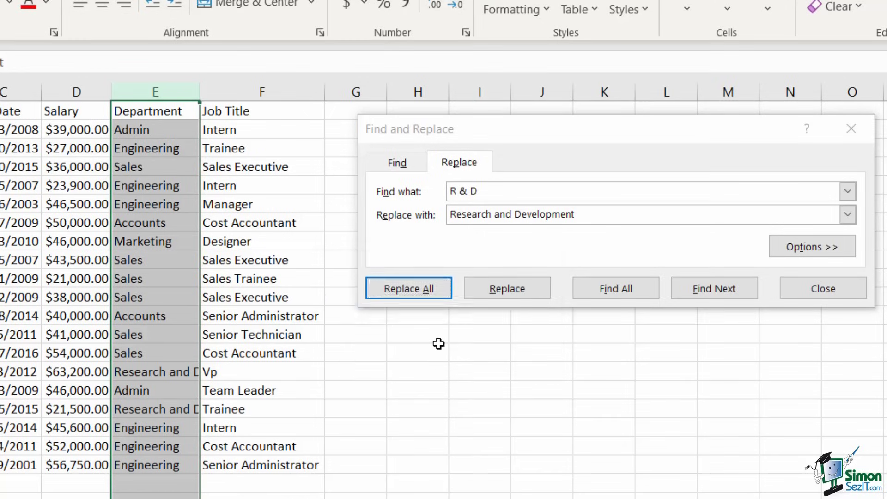
click(813, 301)
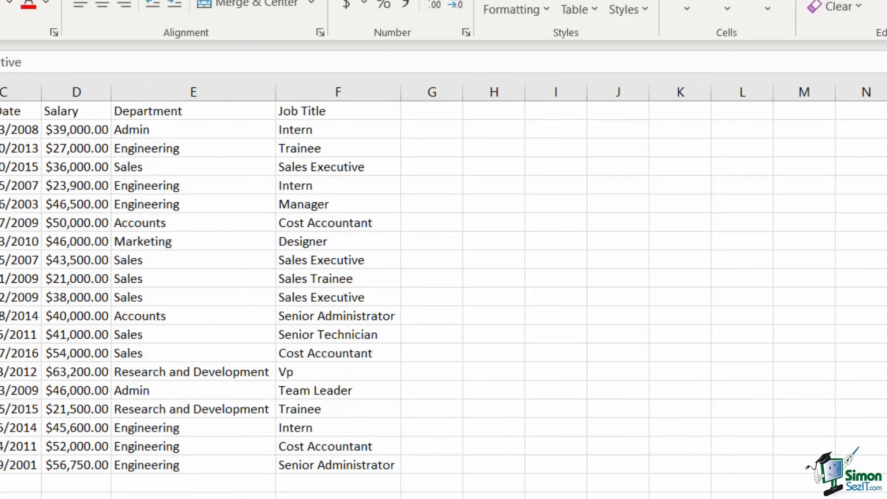
click(338, 260)
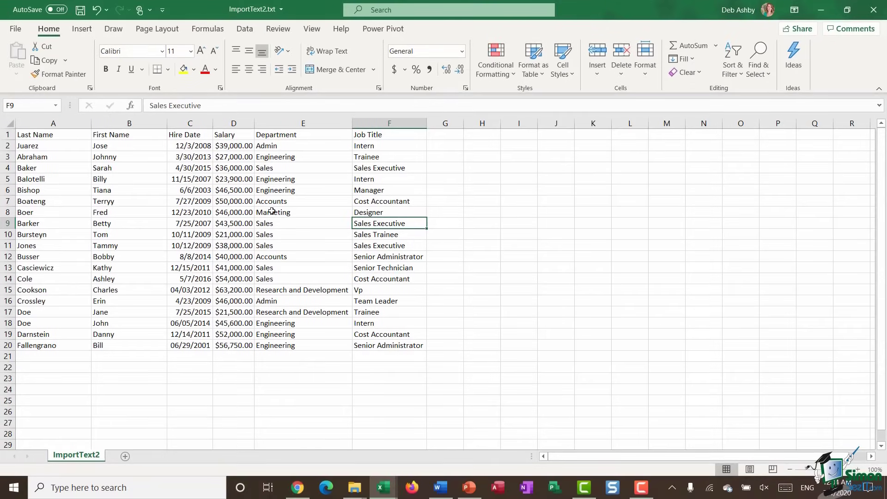
Spell-check the sheet, ignoring all flagged last names and changing the misspelled first name in B7 to the first suggested spelling.
click(244, 210)
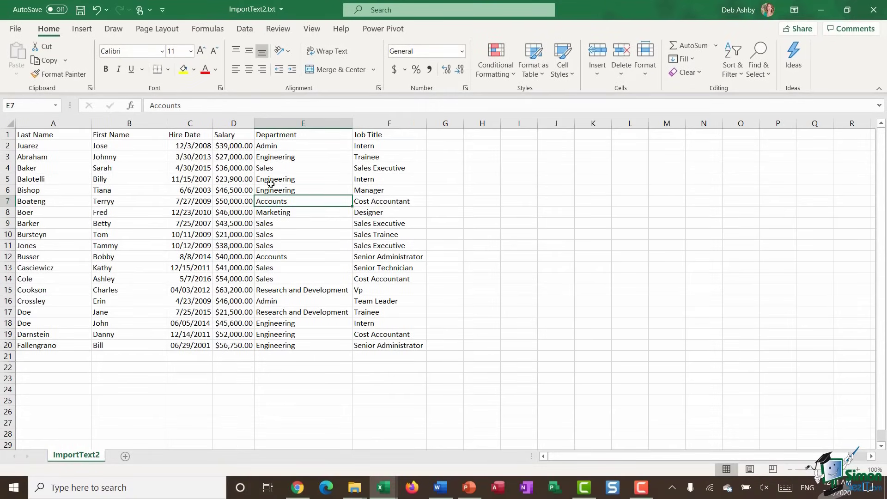
click(279, 31)
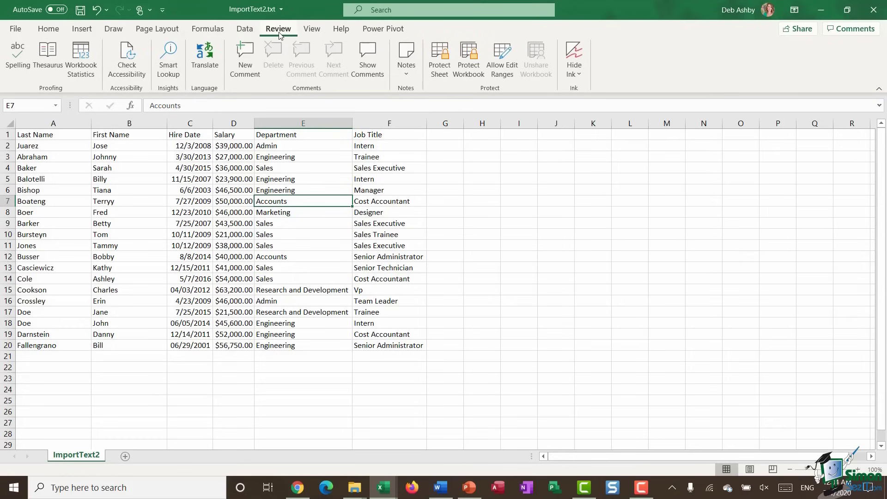
click(19, 64)
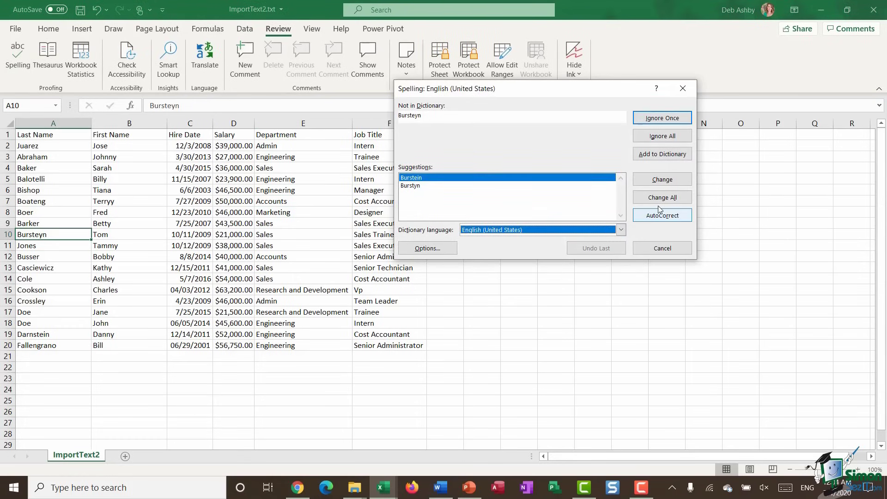
click(675, 141)
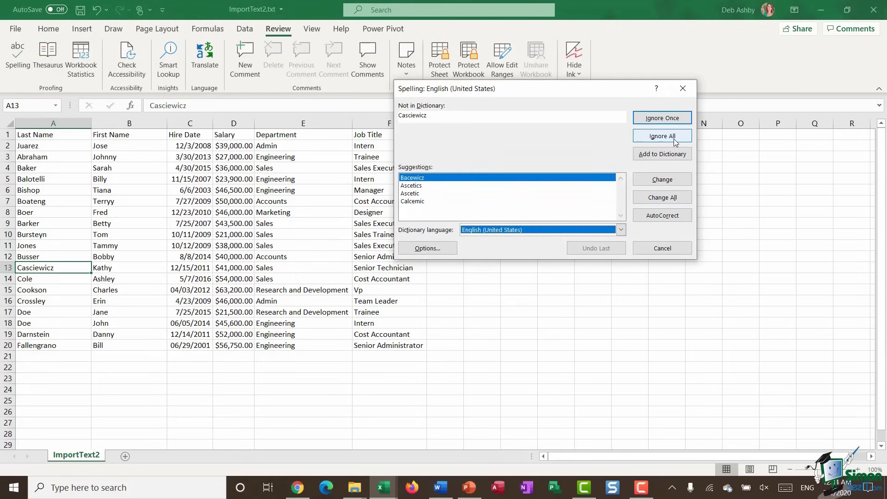
click(675, 140)
click(674, 140)
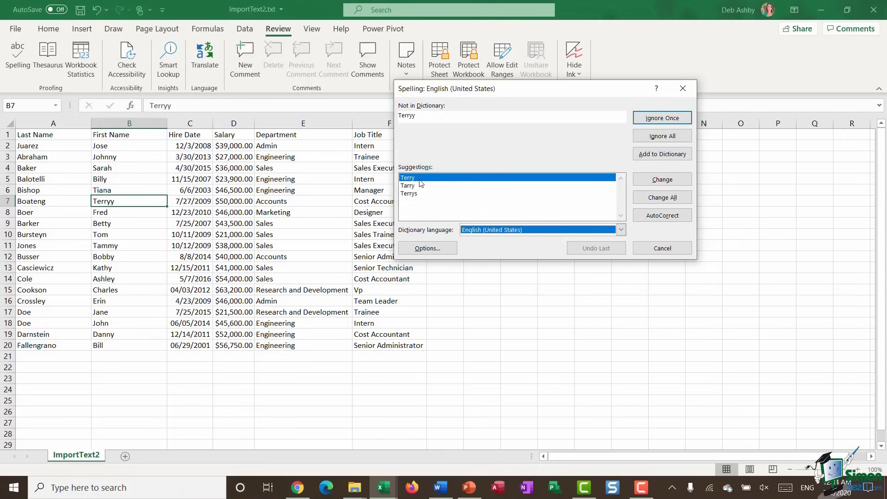
click(663, 181)
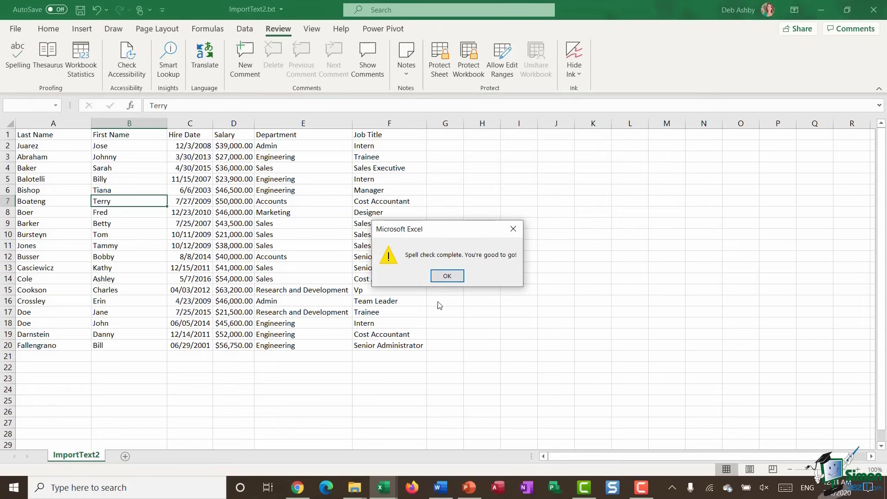
click(446, 276)
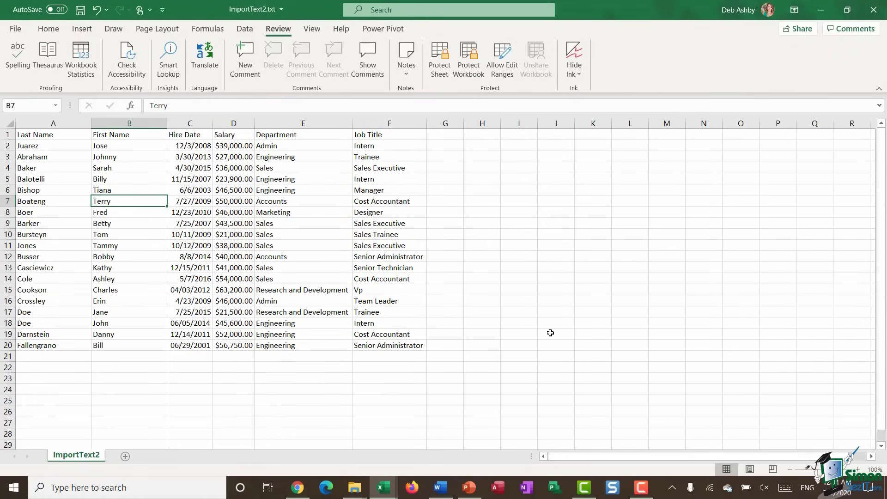
Convert the whole employee data range A1:F20 into a table with headers.
click(197, 201)
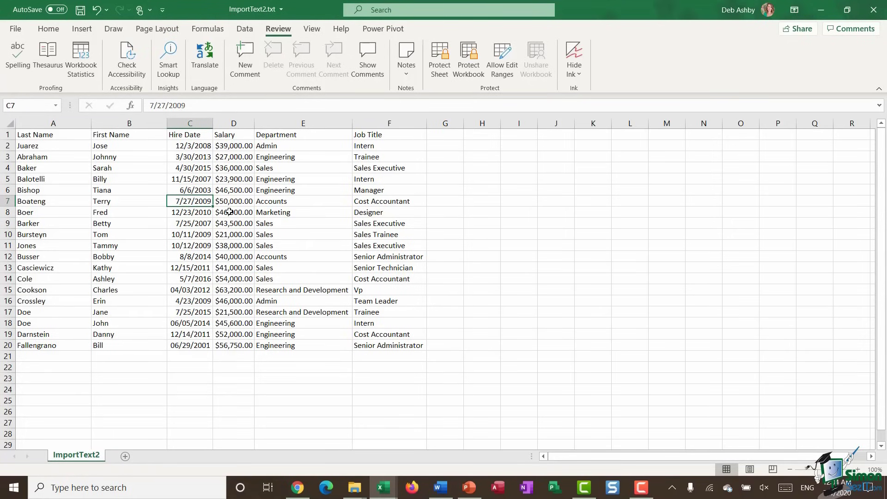
key(ctrl+a)
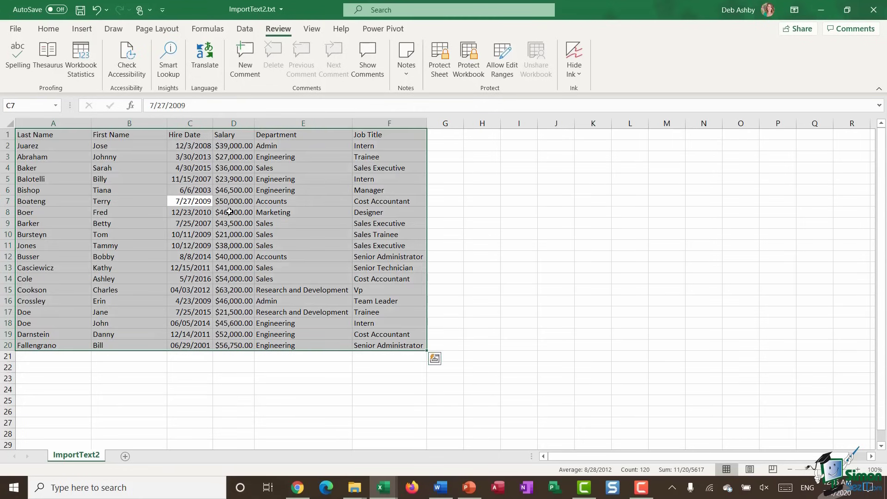
key(ctrl+t)
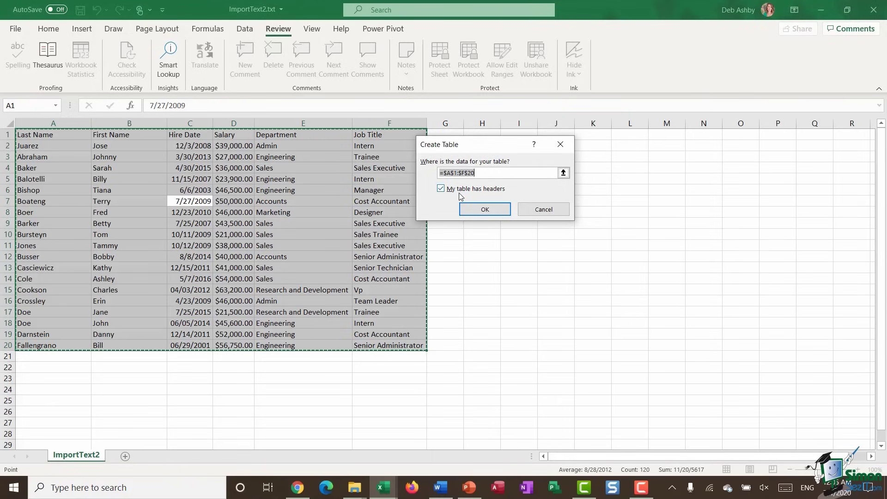
click(481, 209)
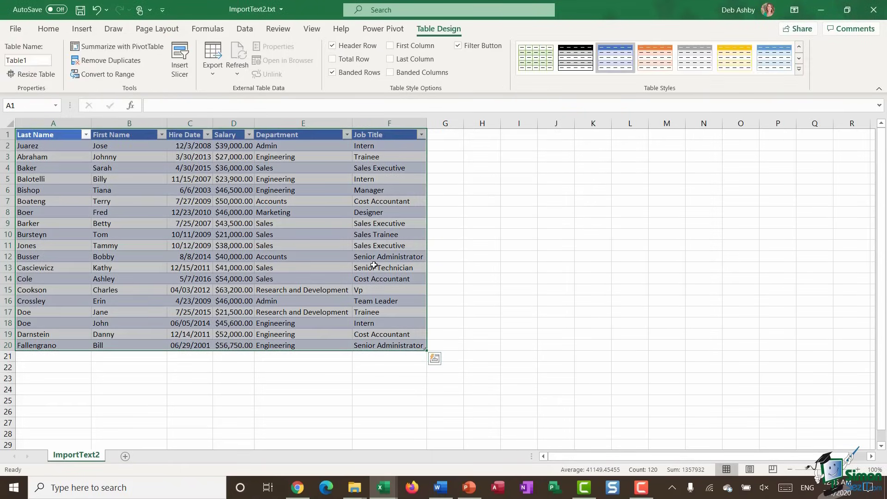
click(318, 245)
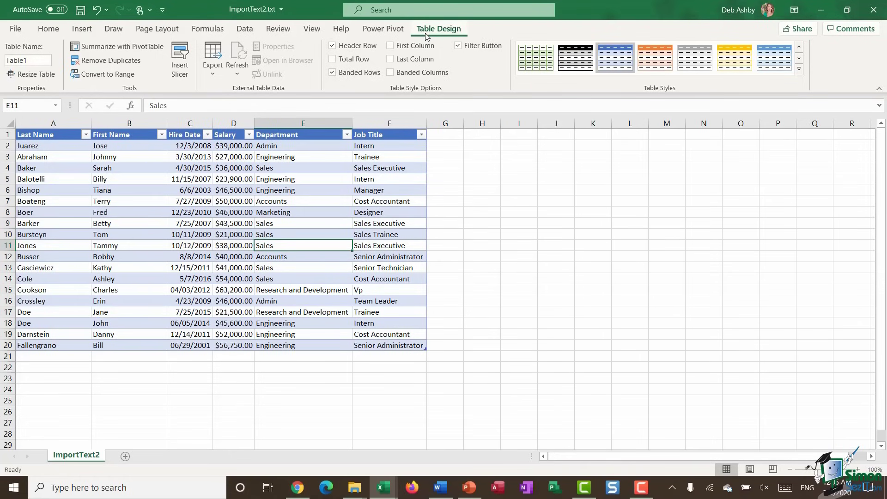
Apply the green light table style with a solid green header row to the employee table.
click(799, 70)
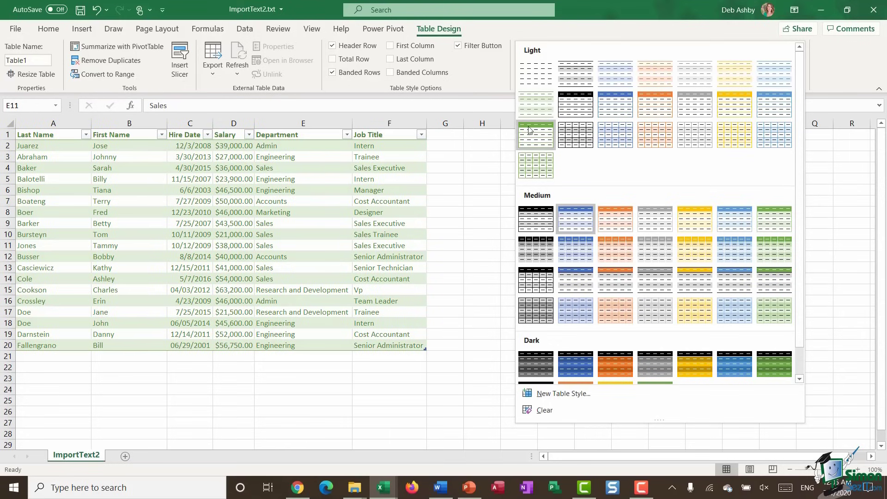
click(534, 138)
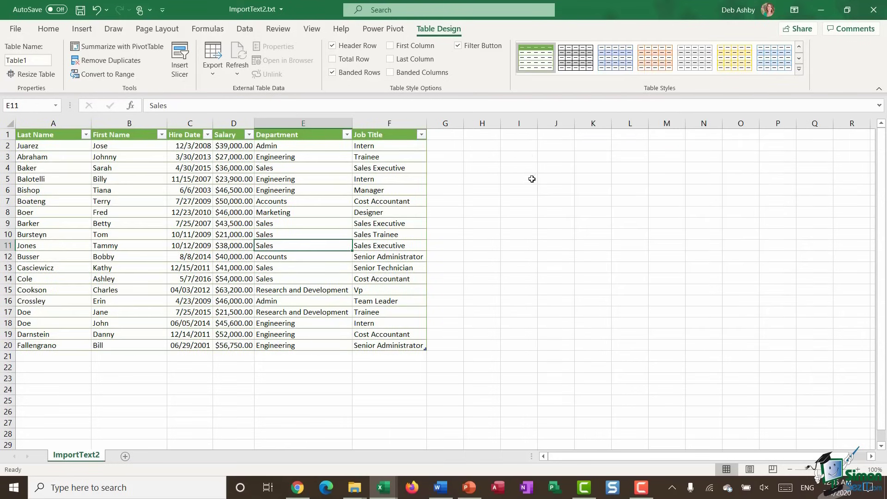
click(316, 203)
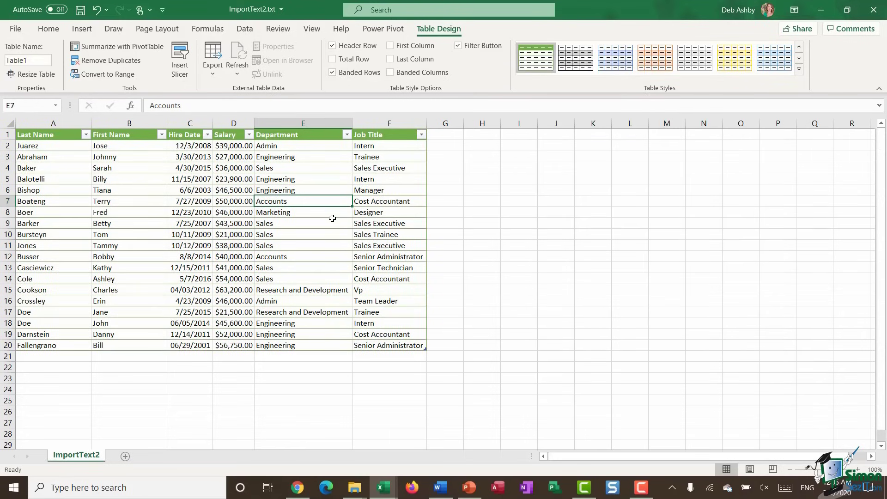
click(141, 46)
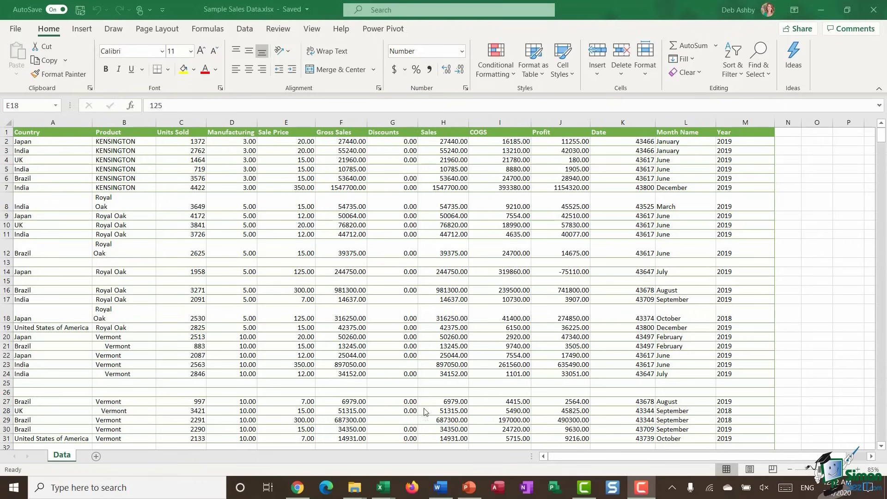
Examine the sales records in the Sample Sales Data workbook, moving down the Units Sold column to the last row of data.
click(173, 415)
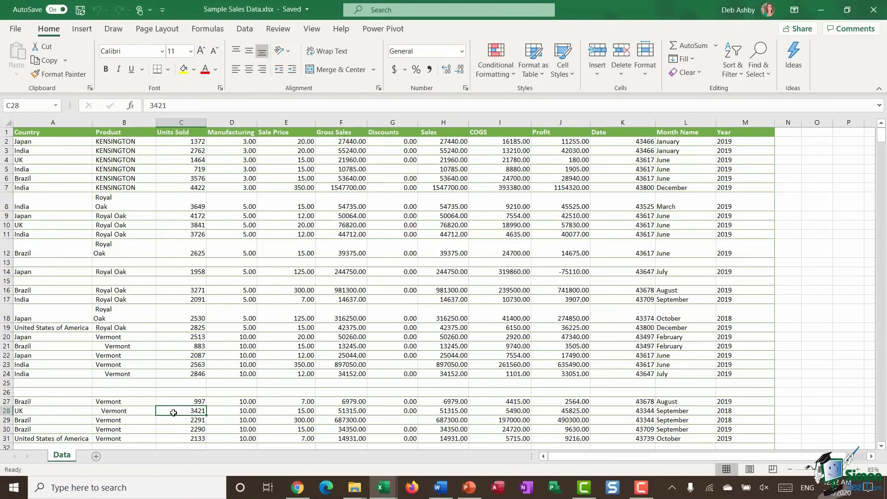
key(Down)
key(Down)
key(Down)
key(Down)
key(Down)
key(Down)
key(Down)
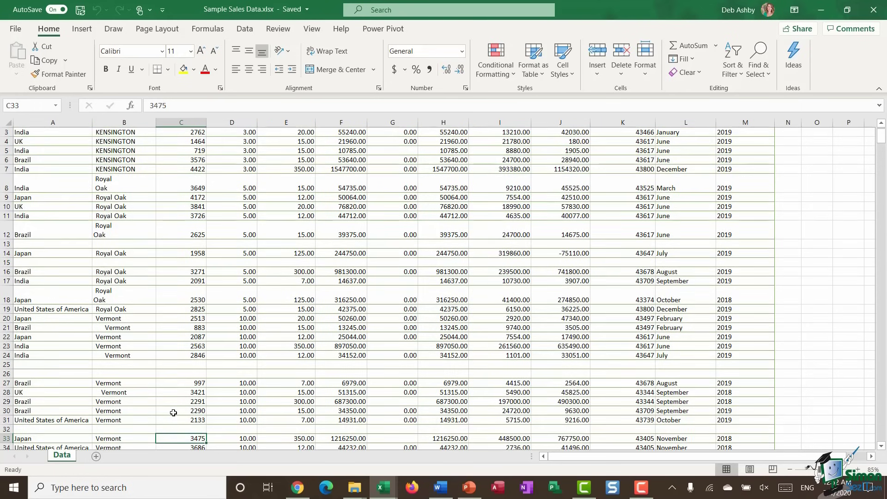
key(ctrl+Down)
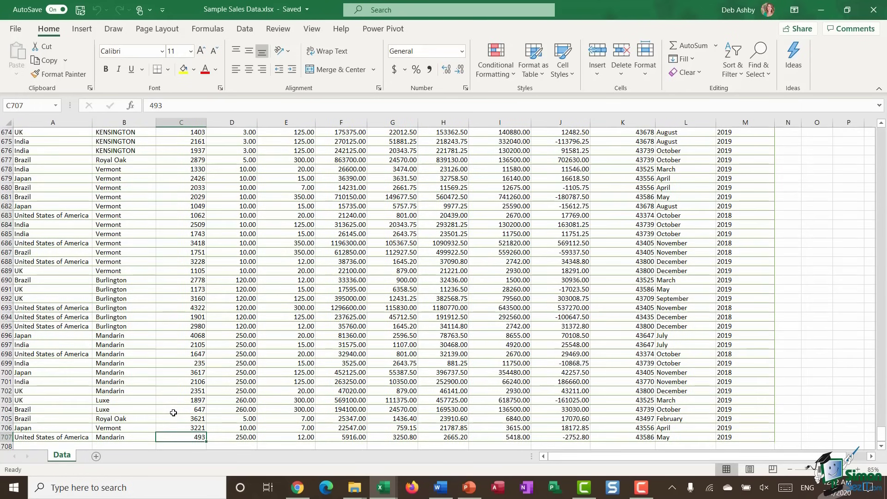
Select all blank cells across columns A to M with Go To Special.
key(ctrl+Home)
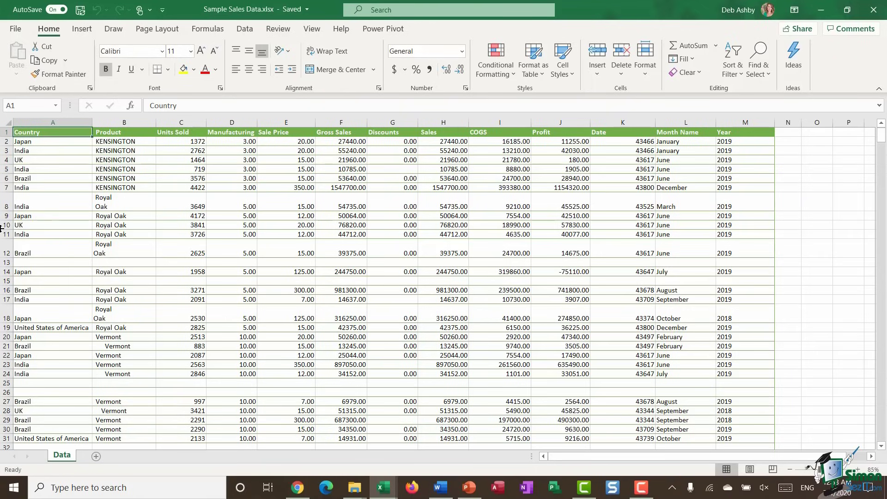
click(7, 263)
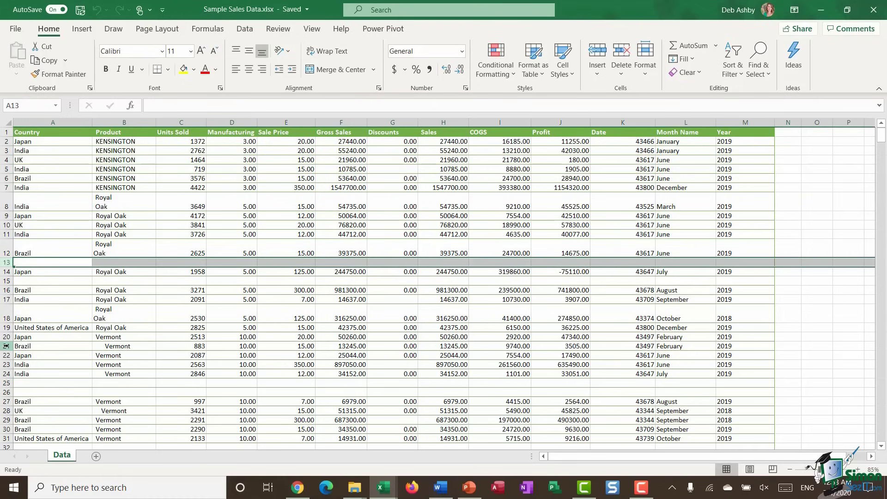
click(7, 383)
click(7, 391)
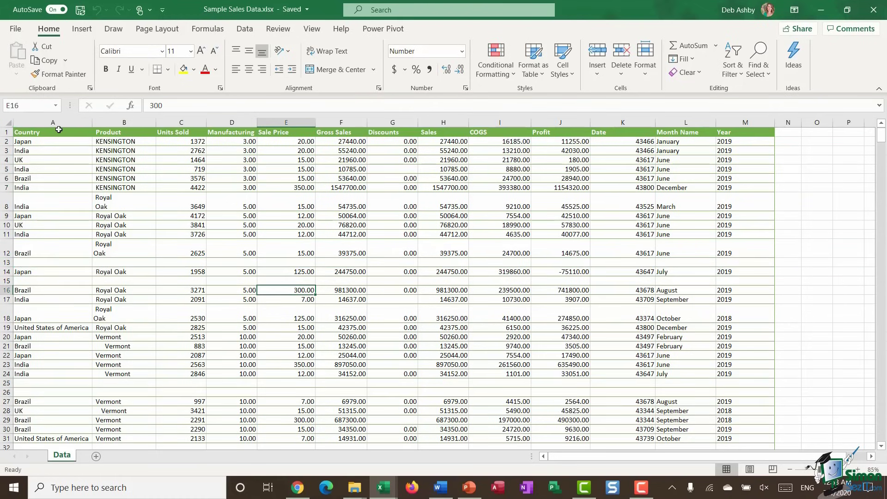
drag(53, 121, 745, 122)
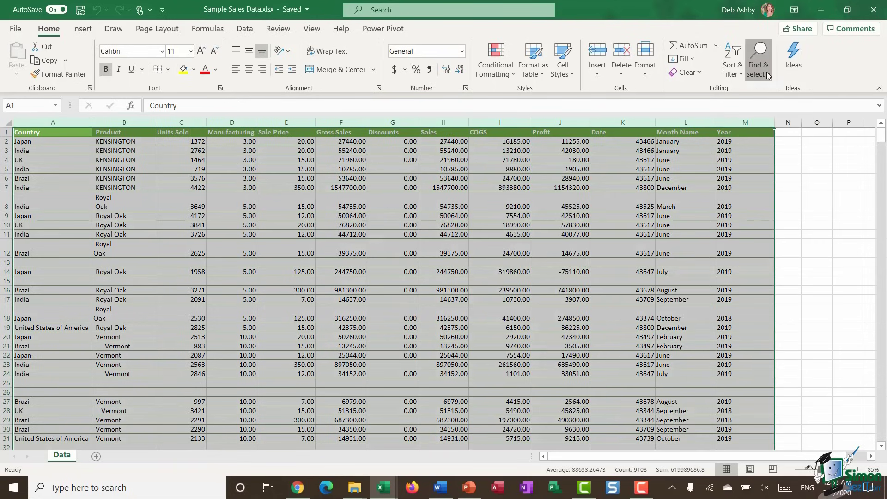
click(758, 59)
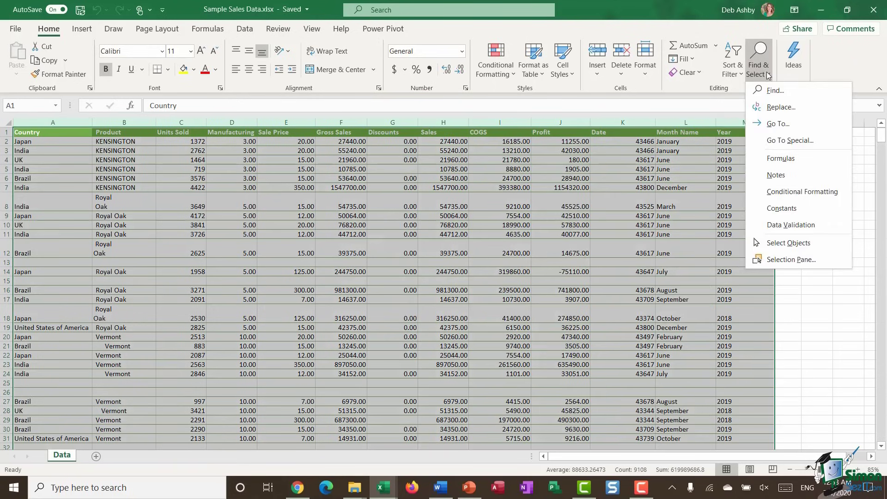
click(779, 147)
click(423, 198)
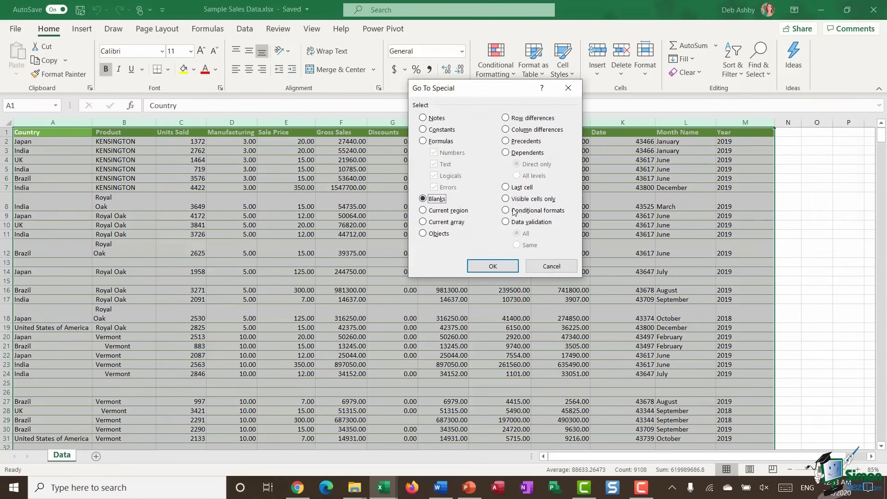
click(493, 266)
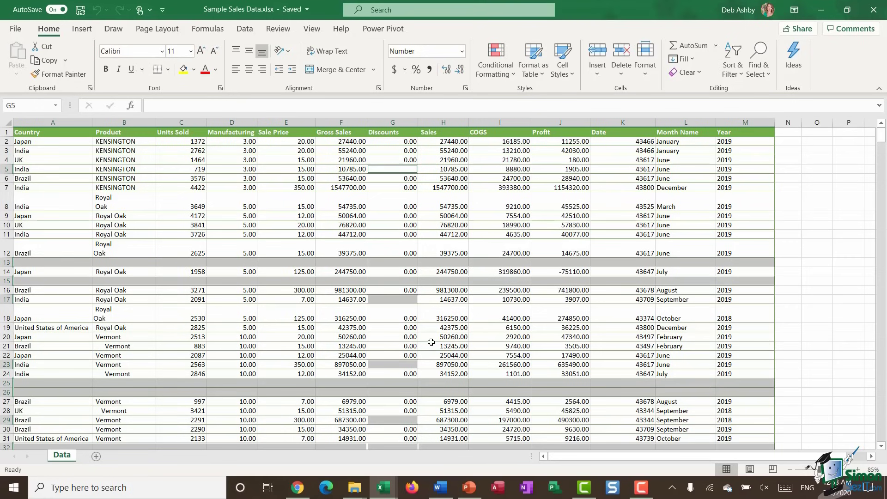
Remove the blank Discounts cells G5, G17, G23, G29 and G33 from the selection, keeping only the fully blank rows selected.
scroll(434, 340, down, 6)
scroll(438, 336, up, 6)
scroll(438, 337, down, 1)
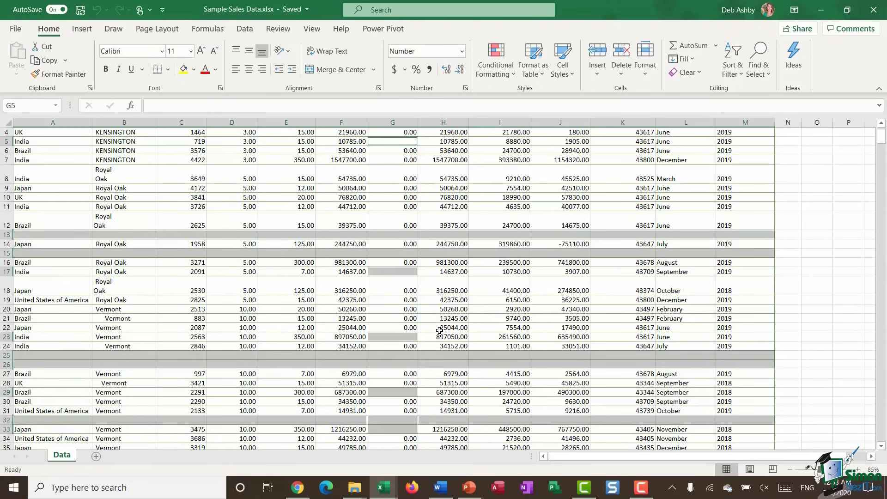
ctrl+click(402, 271)
ctrl+click(396, 336)
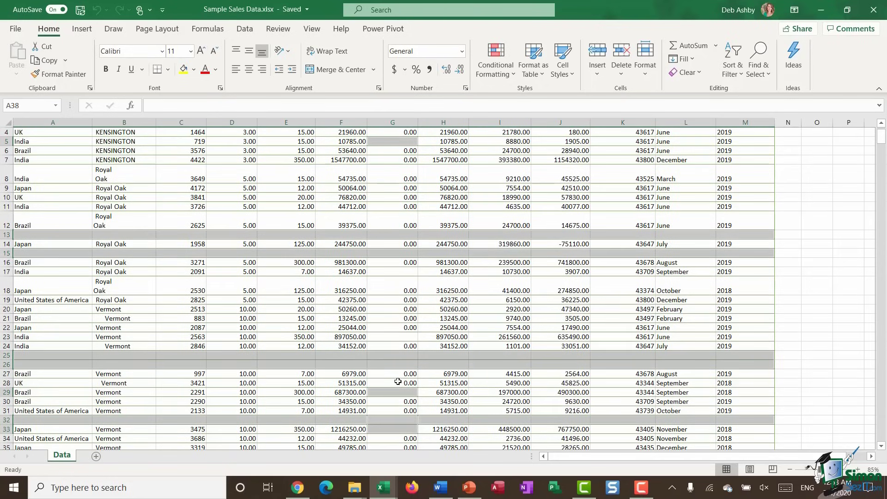
ctrl+click(398, 392)
ctrl+click(394, 429)
scroll(433, 377, down, 5)
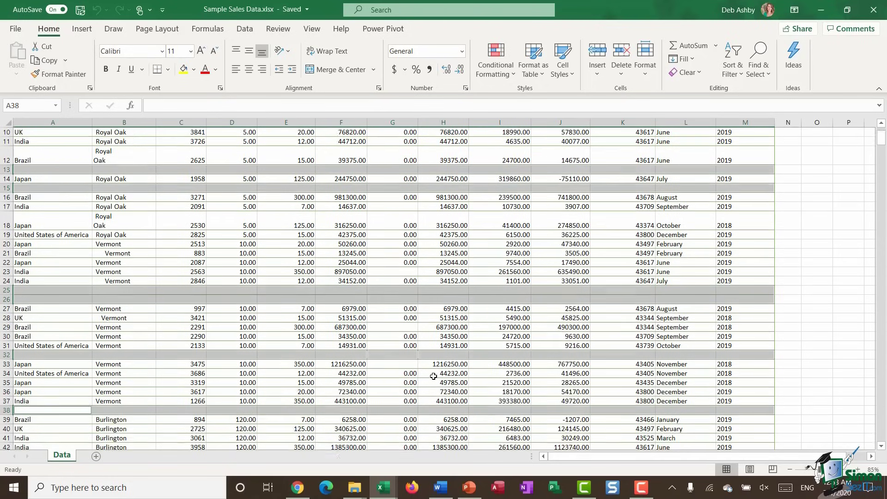
scroll(433, 377, up, 6)
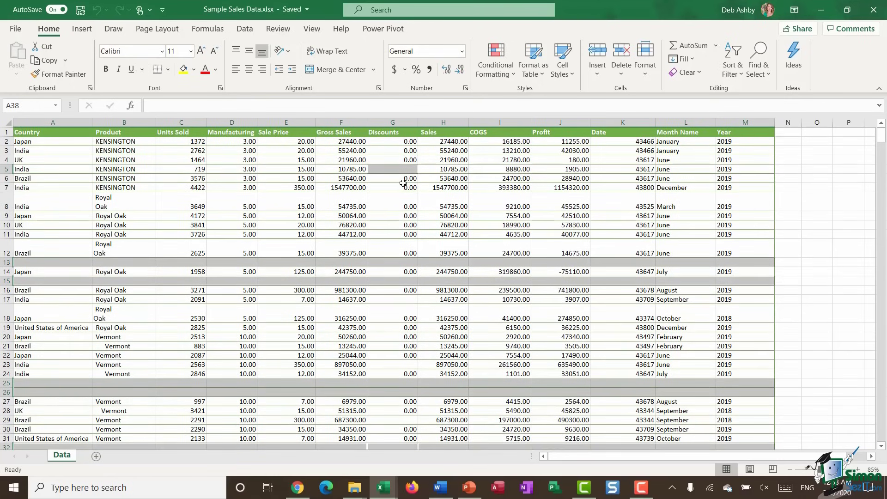
ctrl+click(409, 171)
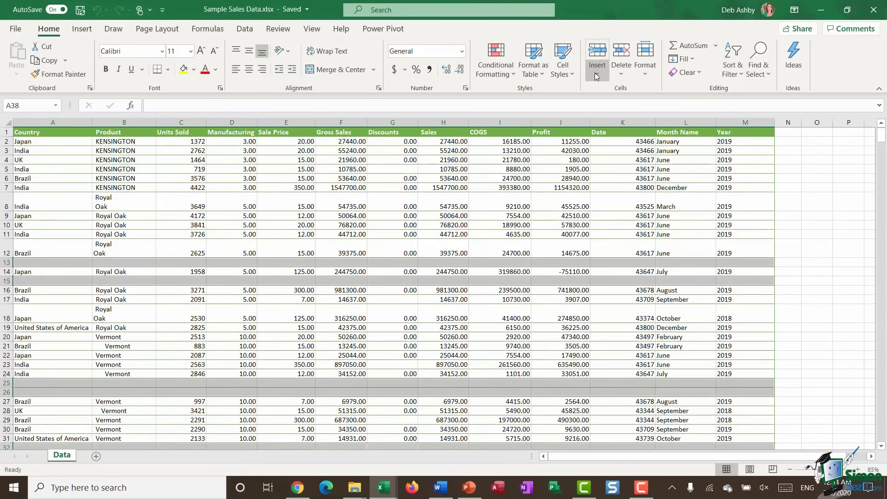
Delete the selected blank rows from the sheet and check the data for remaining gaps.
click(621, 71)
click(624, 110)
scroll(406, 249, down, 7)
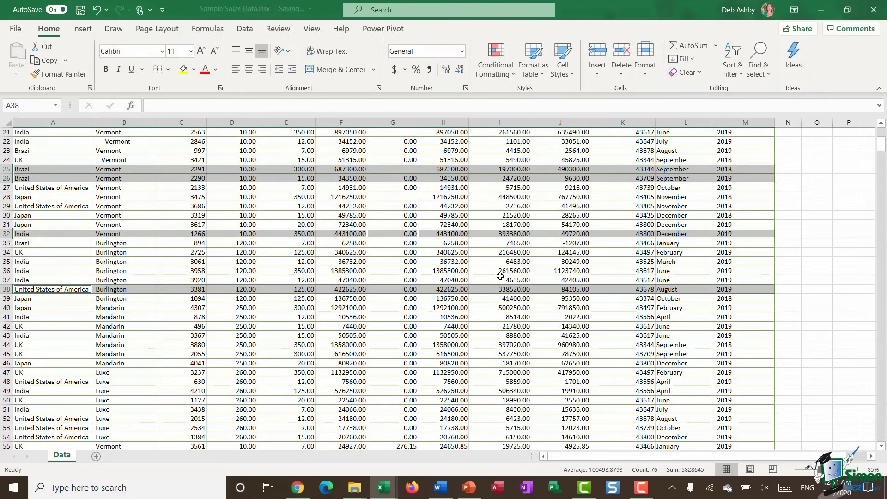
click(405, 250)
scroll(406, 250, up, 6)
scroll(406, 249, up, 1)
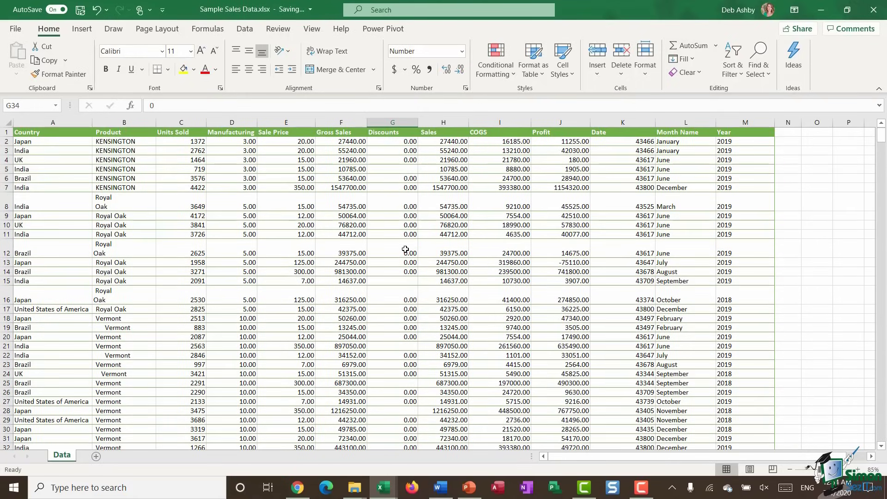
Examine the blank cells in the Discounts column, going through G5, G15, G21, G25 and G28.
click(393, 122)
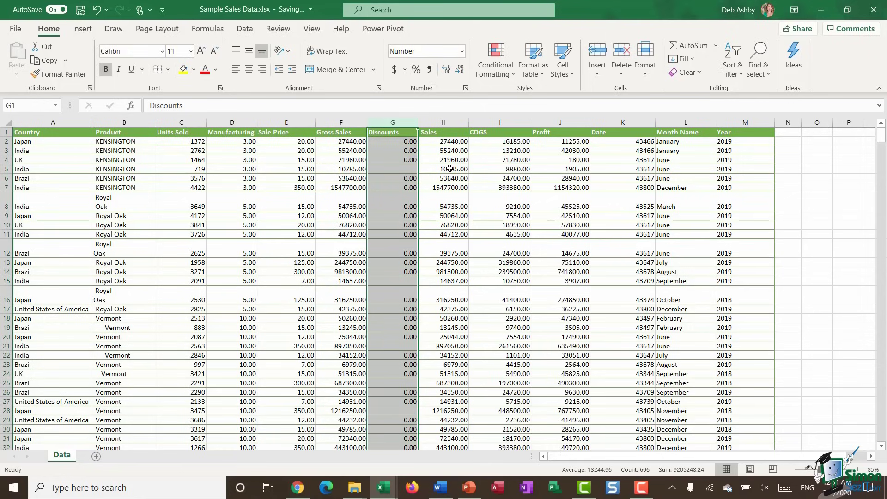
click(387, 170)
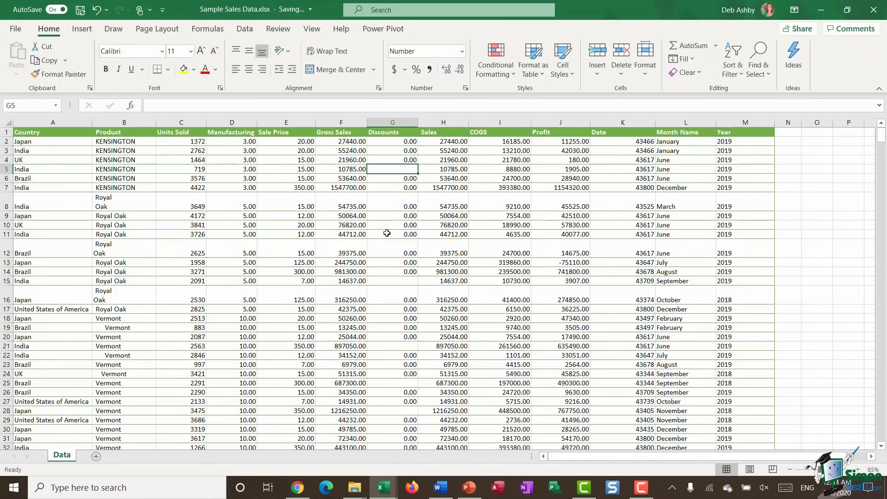
click(388, 280)
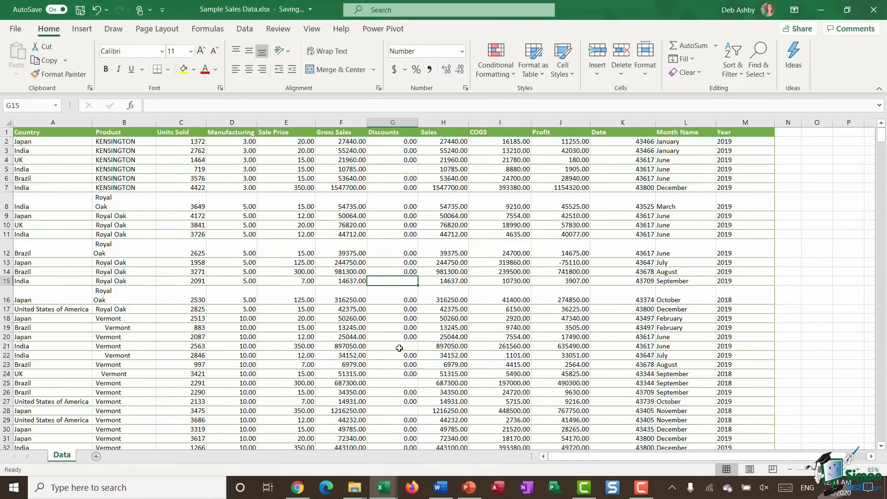
click(394, 347)
click(393, 383)
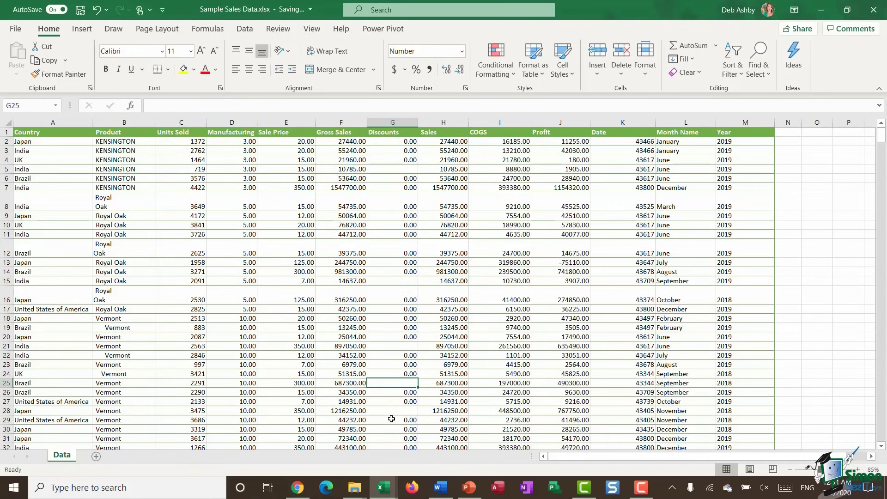
click(391, 411)
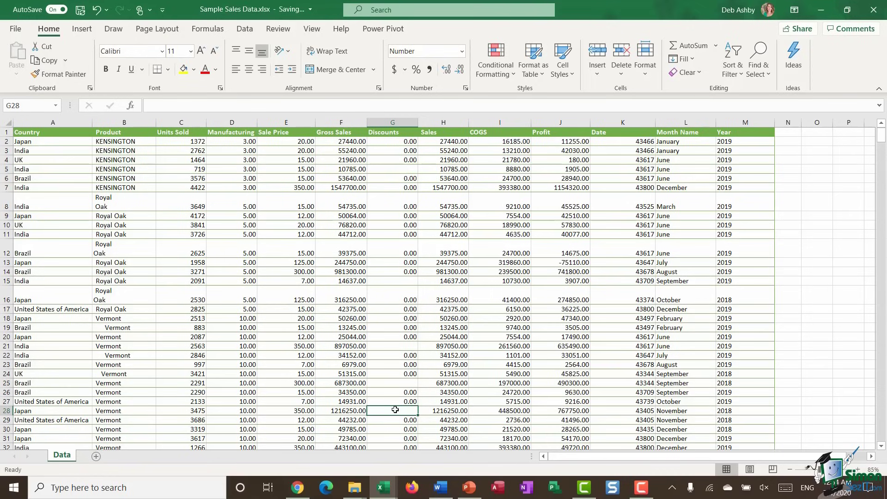
Select only the blank cells in the Discounts column with Go To Special and fill them all with 0.
click(393, 122)
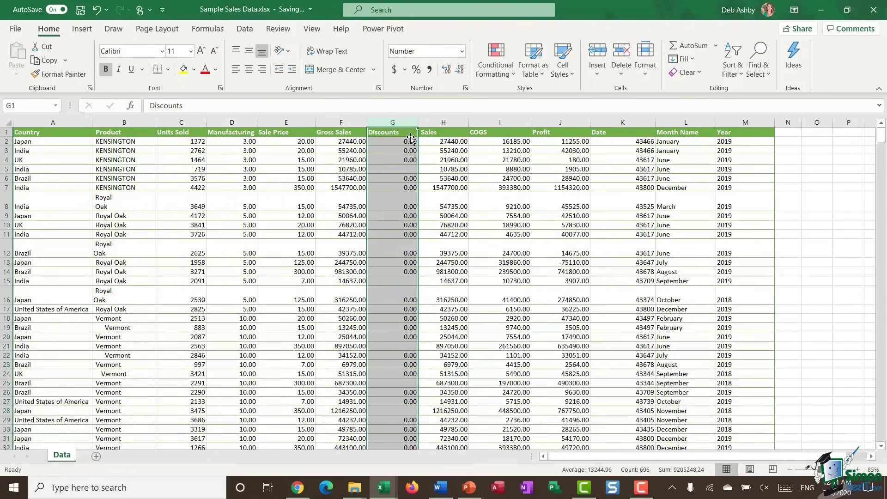
mouse_move(392, 122)
mouse_down()
mouse_move(541, 123)
mouse_move(403, 122)
mouse_up()
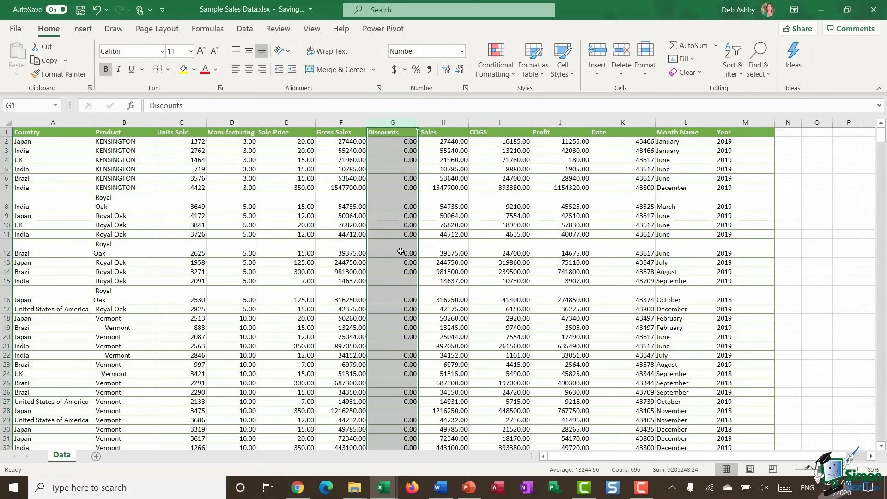
click(760, 74)
click(761, 140)
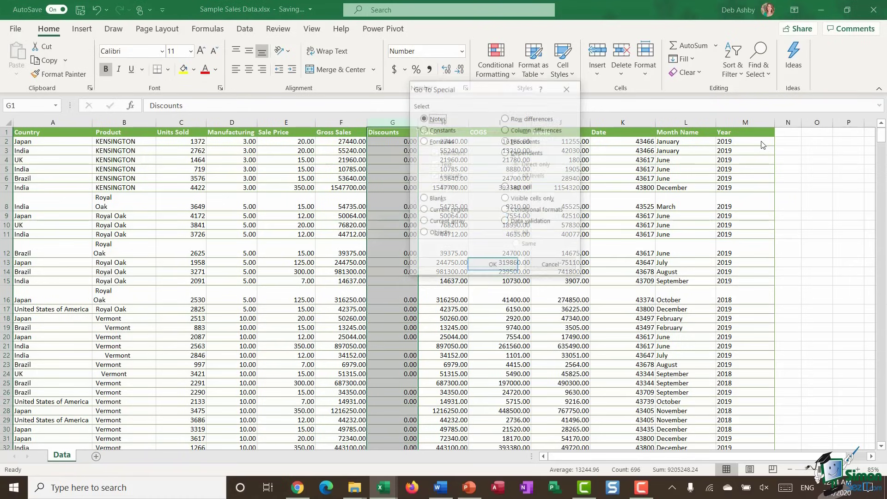
click(433, 199)
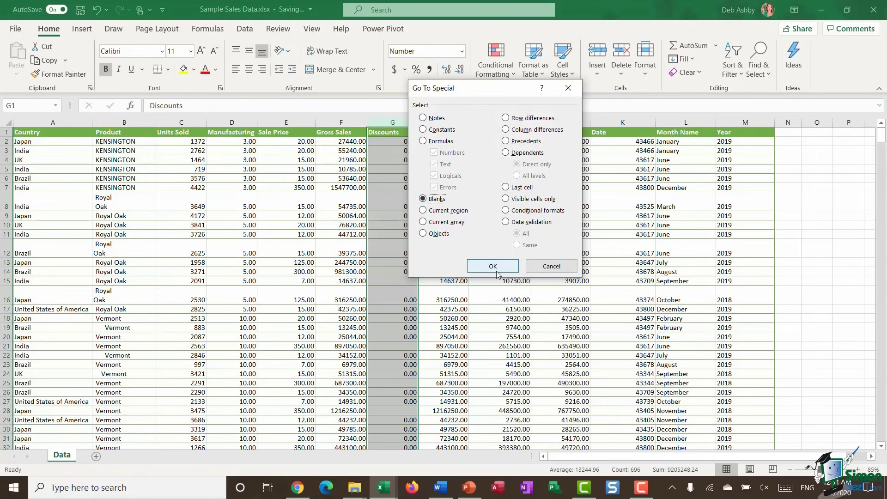
click(493, 267)
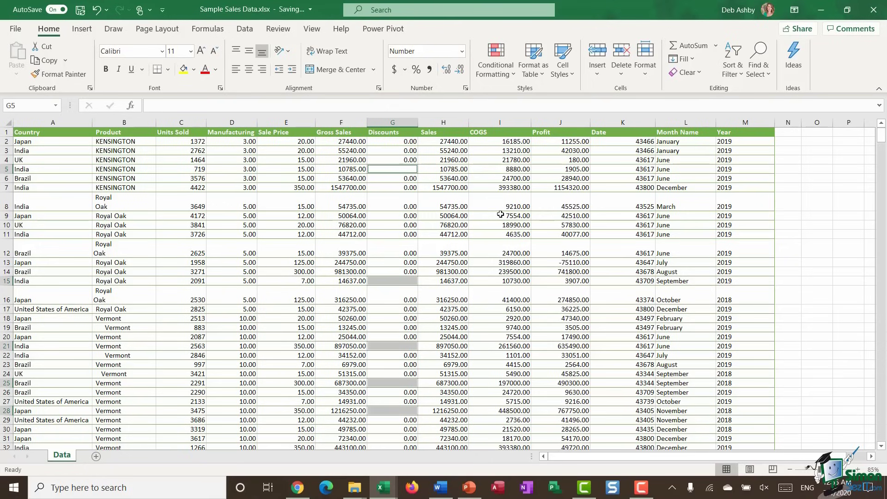
text(0)
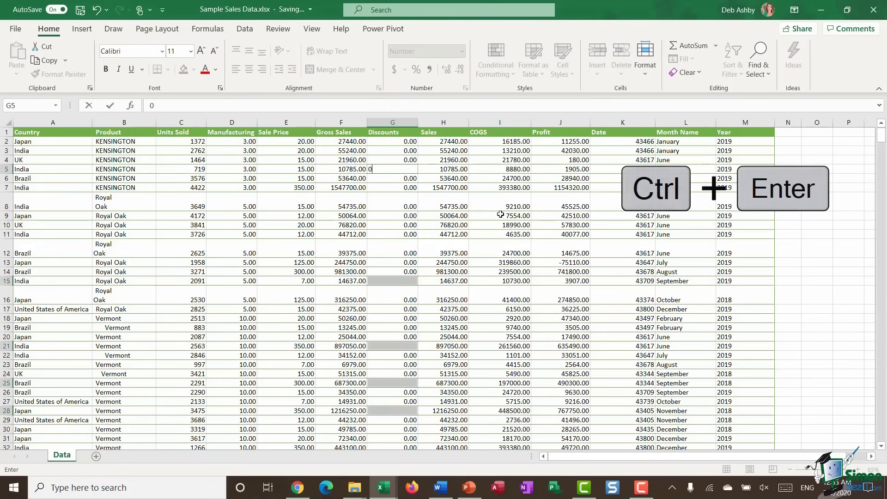
key(ctrl+Return)
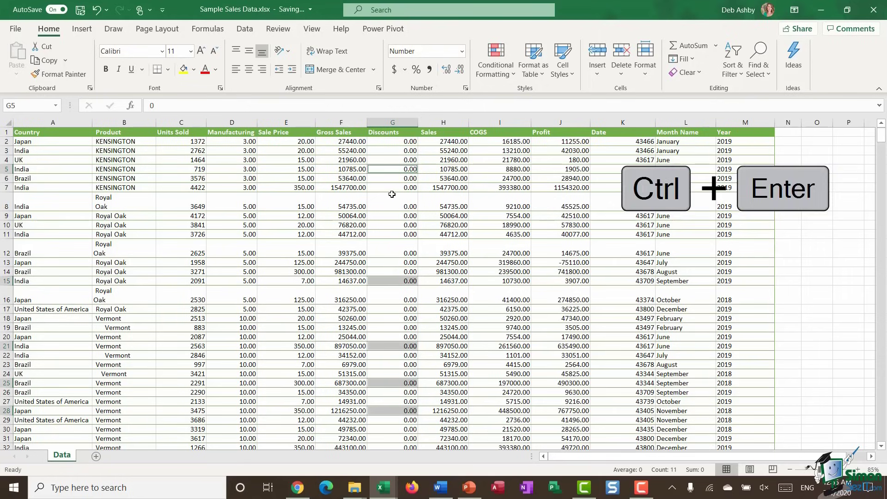
click(462, 234)
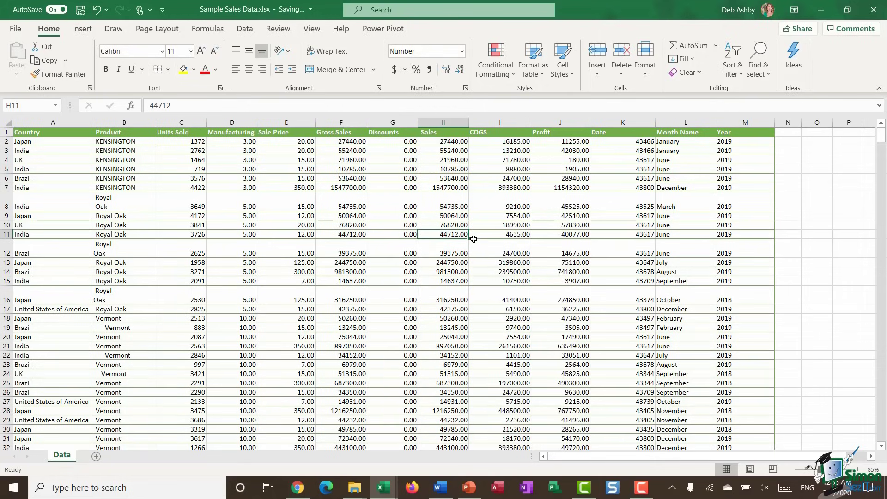
Examine how countries are written in the Country column, comparing A4 and A17, and select the whole column.
click(51, 121)
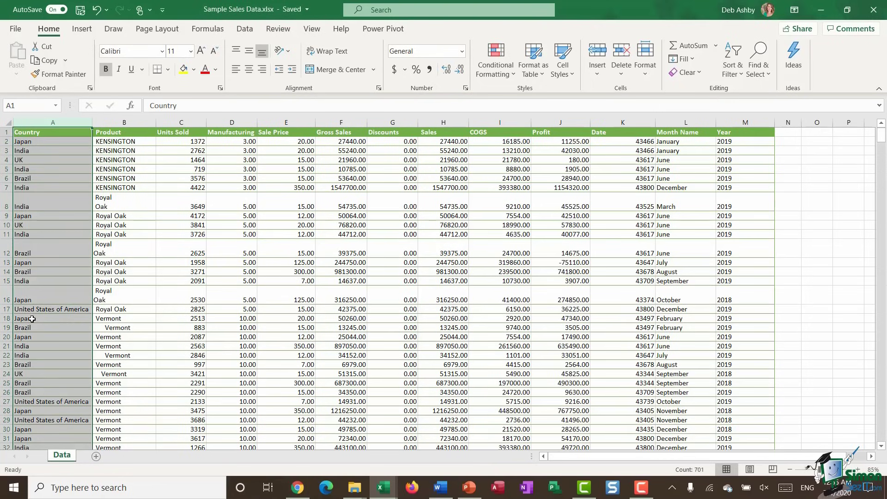
click(27, 163)
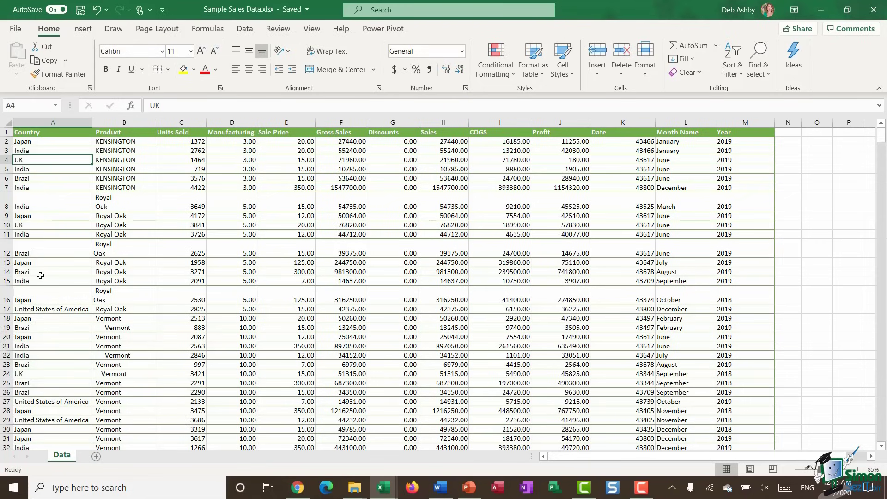
click(30, 310)
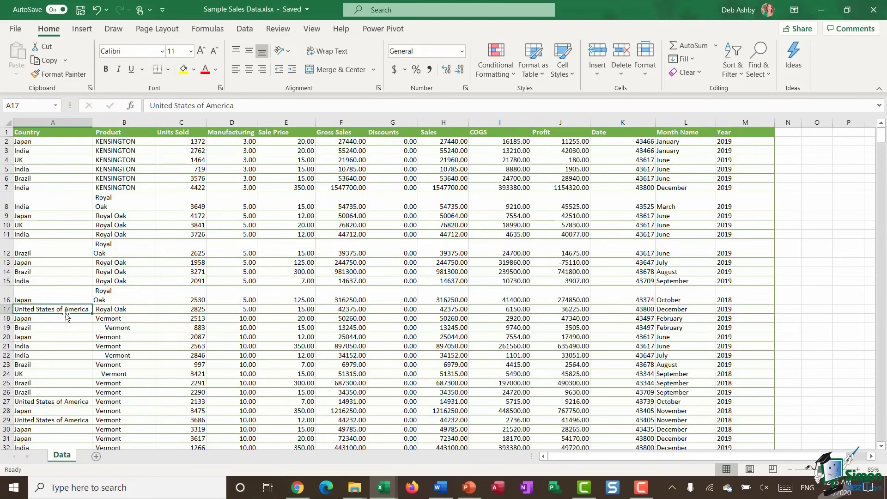
click(63, 119)
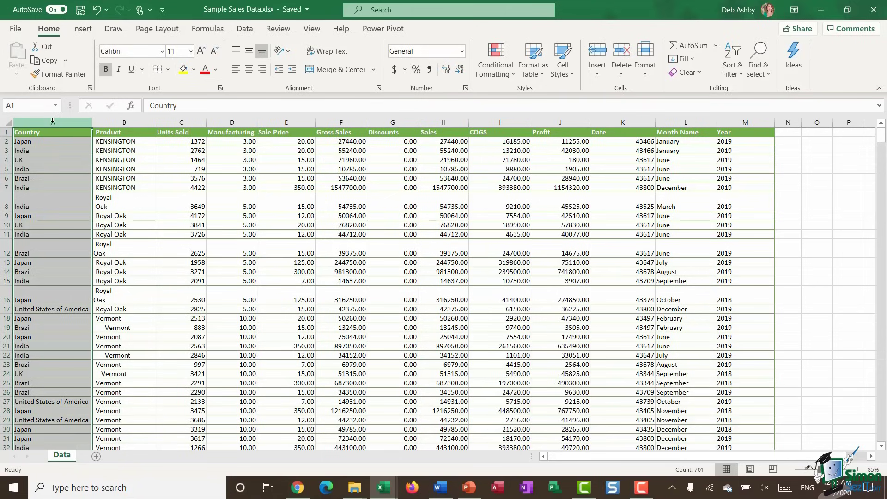
Replace every "UK" entry in the Country column with "United Kingdom" using Find and Replace.
click(754, 72)
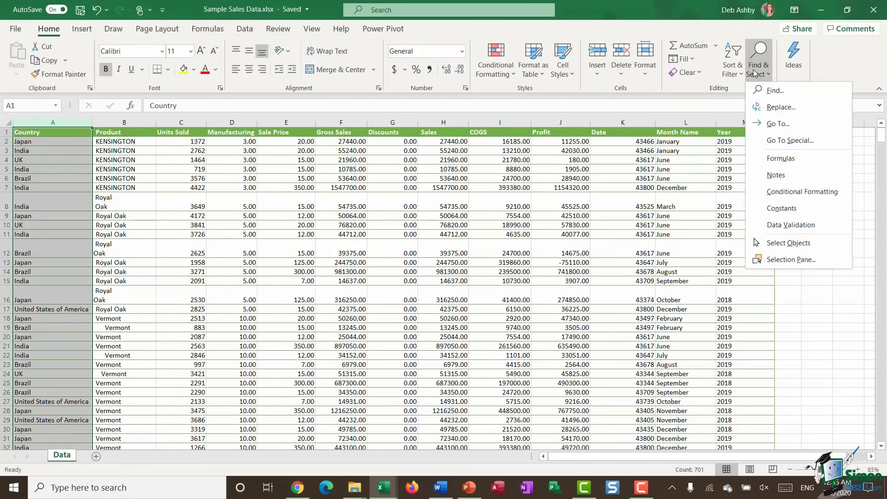
click(767, 106)
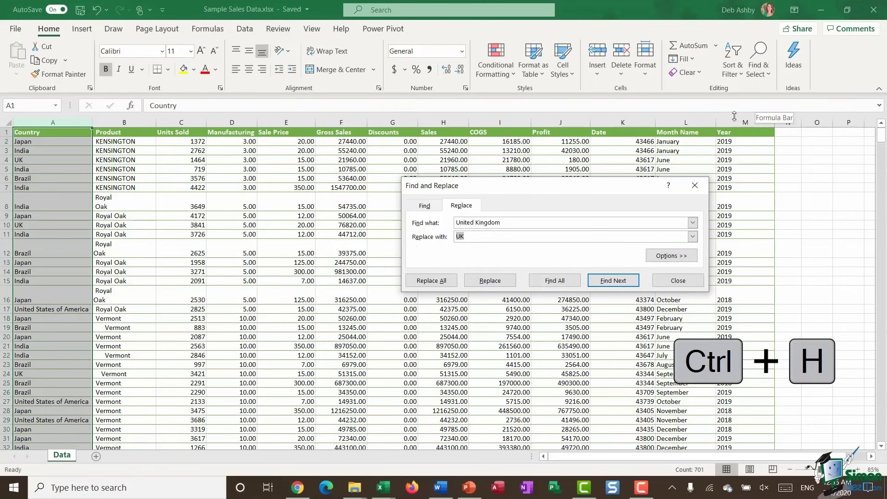
drag(578, 185, 465, 168)
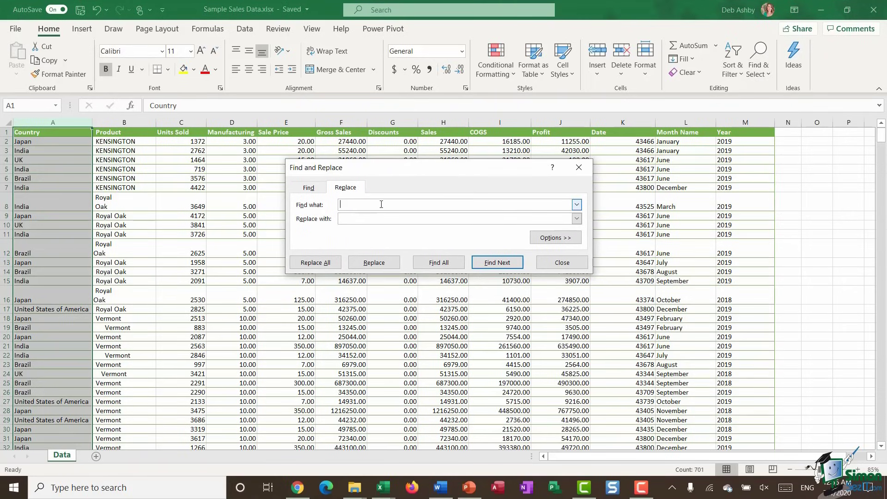
click(372, 221)
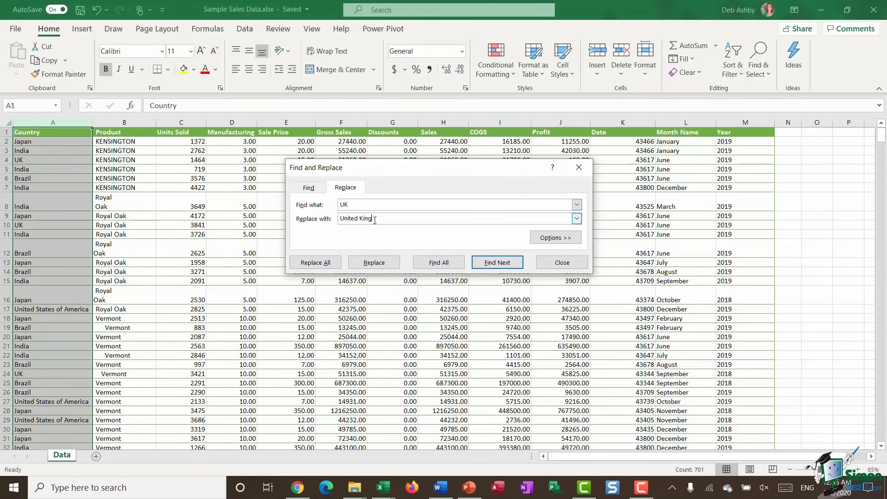
click(315, 262)
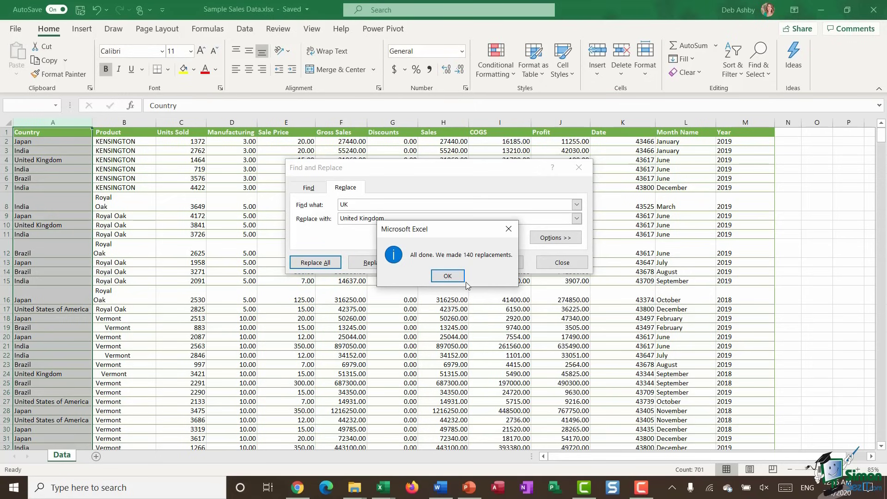
click(447, 276)
click(561, 263)
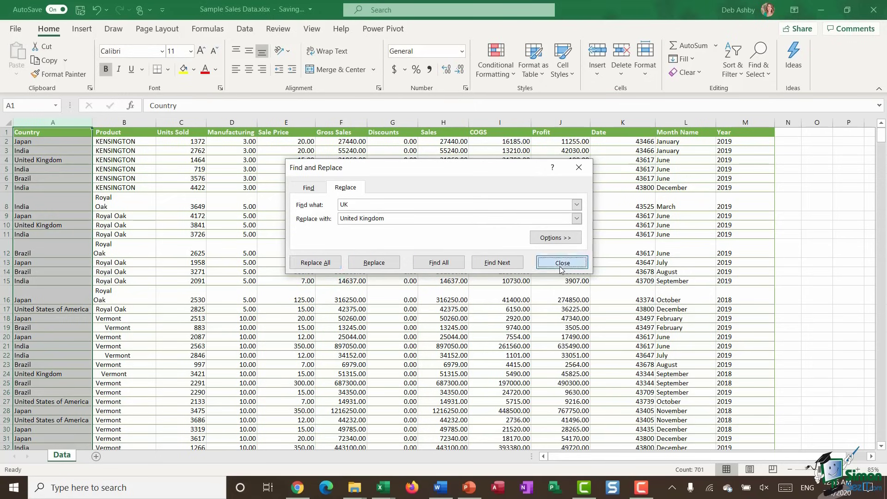
click(240, 234)
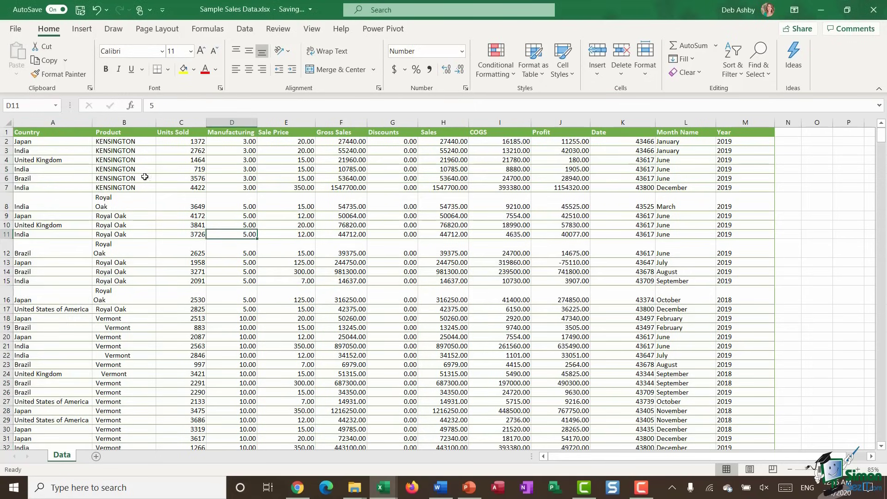
Examine the Product column entries for inconsistent capitalisation, line breaks and stray spaces.
click(134, 123)
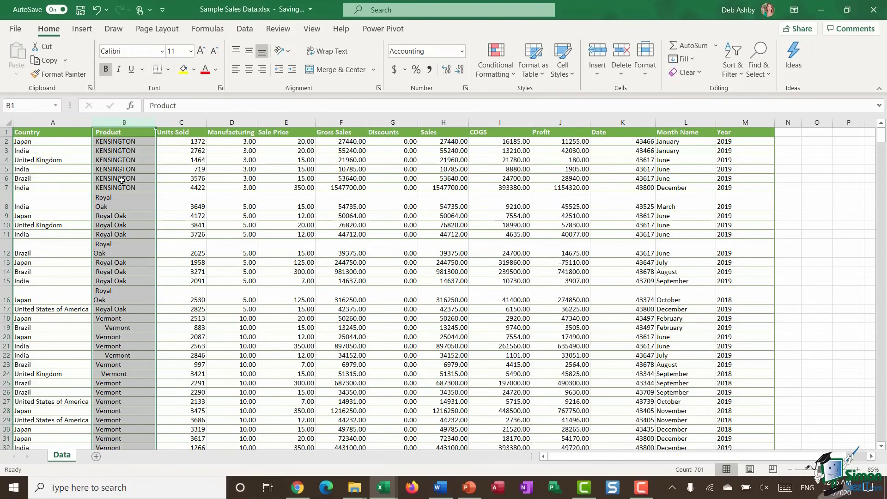
scroll(122, 180, down, 7)
scroll(122, 180, up, 7)
click(121, 204)
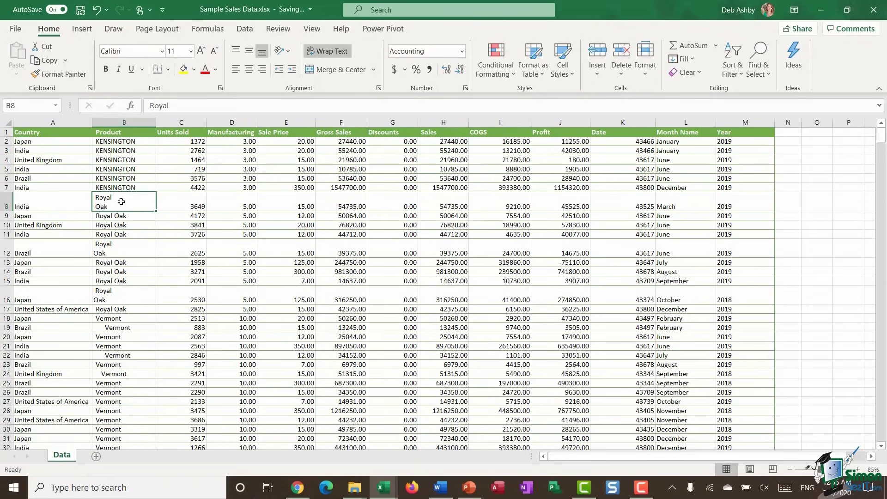
click(127, 251)
click(120, 207)
click(115, 252)
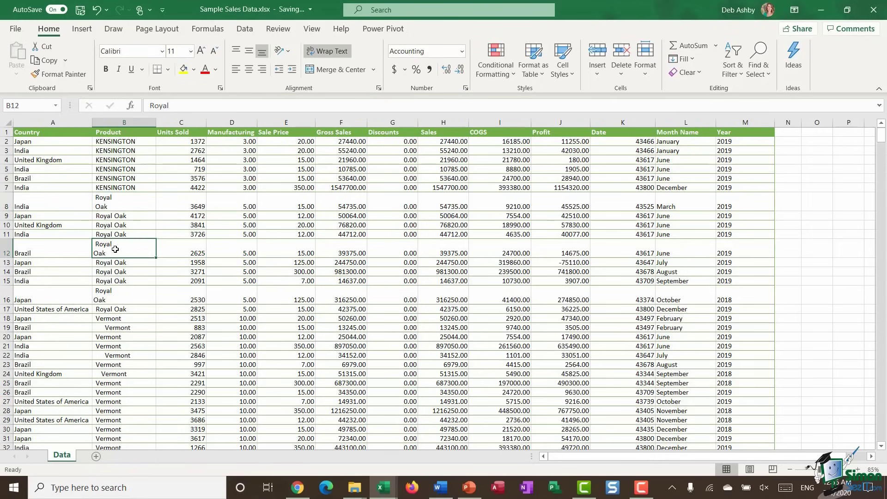
click(115, 203)
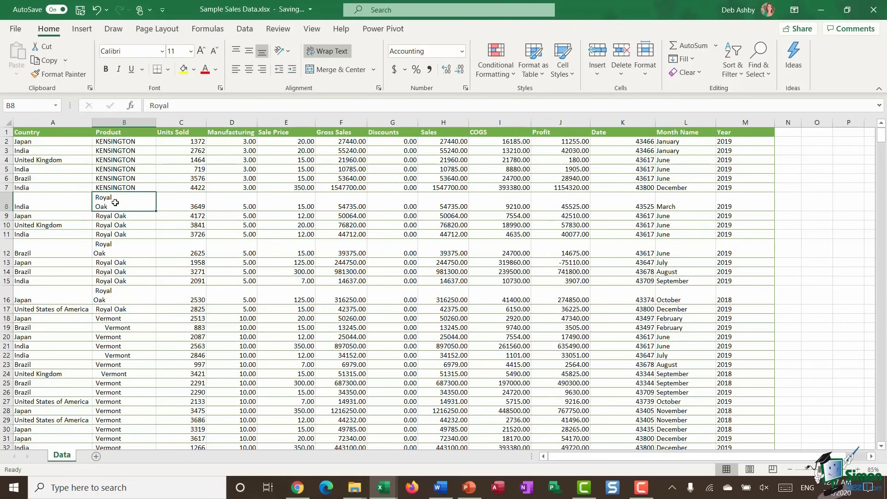
click(134, 296)
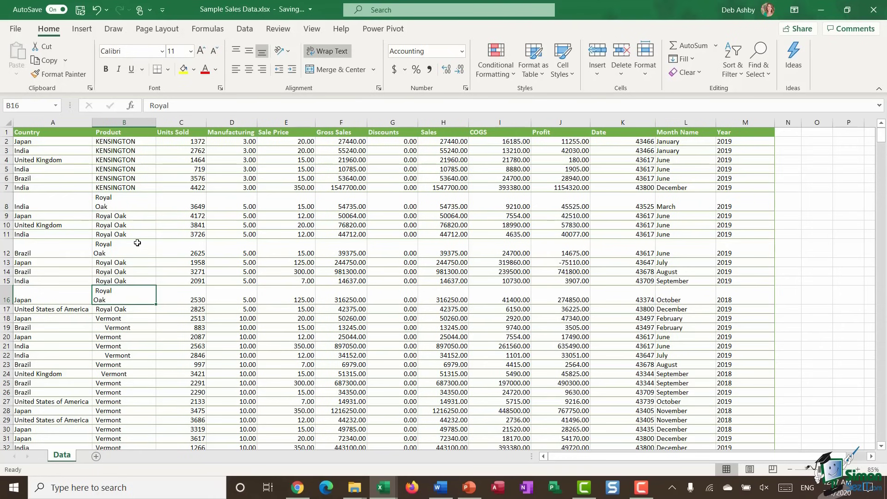
scroll(138, 244, down, 2)
scroll(138, 245, down, 1)
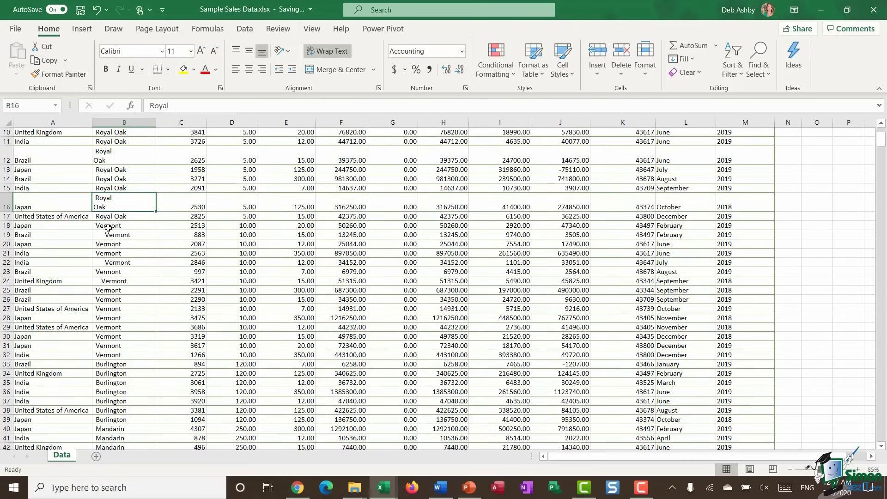
drag(5, 225, 4, 263)
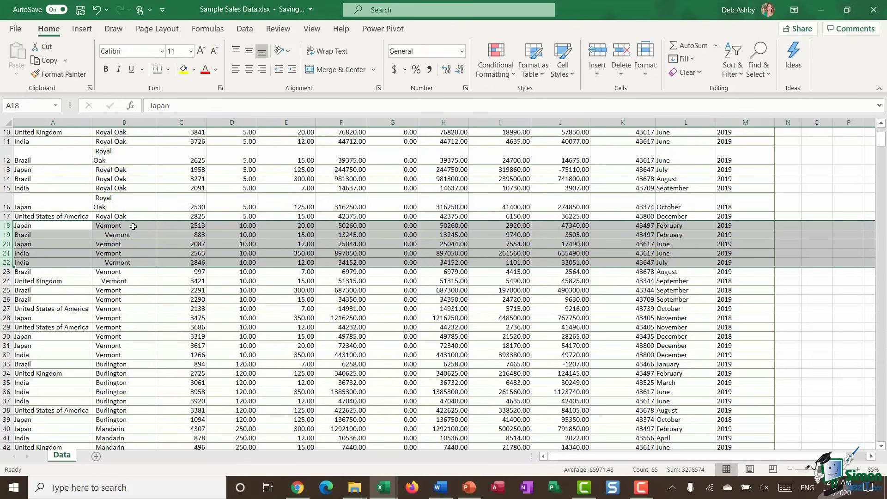
scroll(133, 227, up, 3)
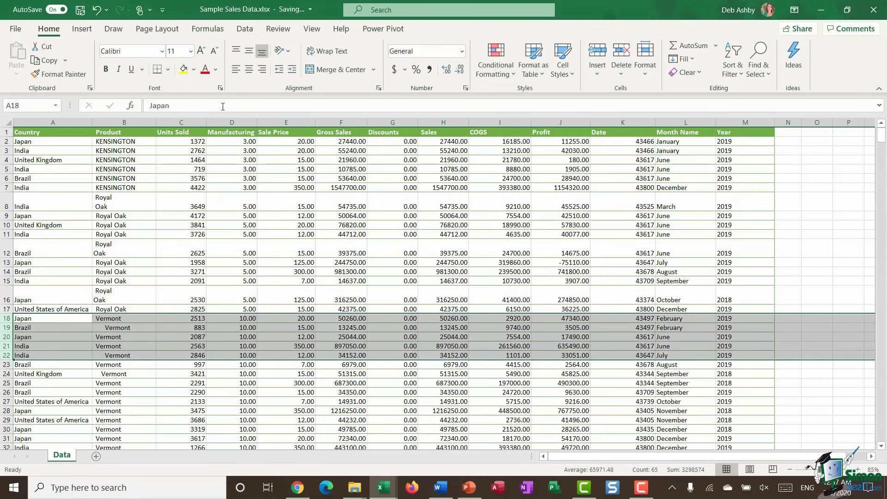
Insert a blank column between Product and Units Sold and make it wider.
click(172, 121)
right_click(171, 120)
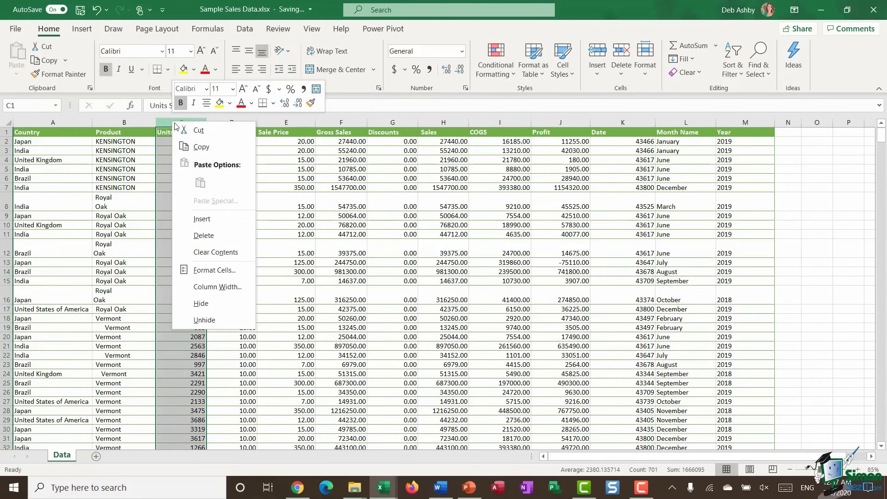
click(194, 218)
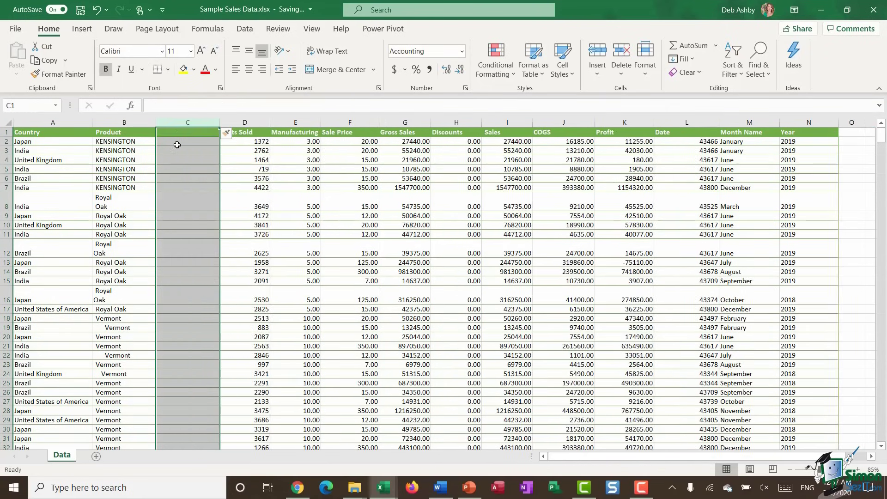
click(177, 144)
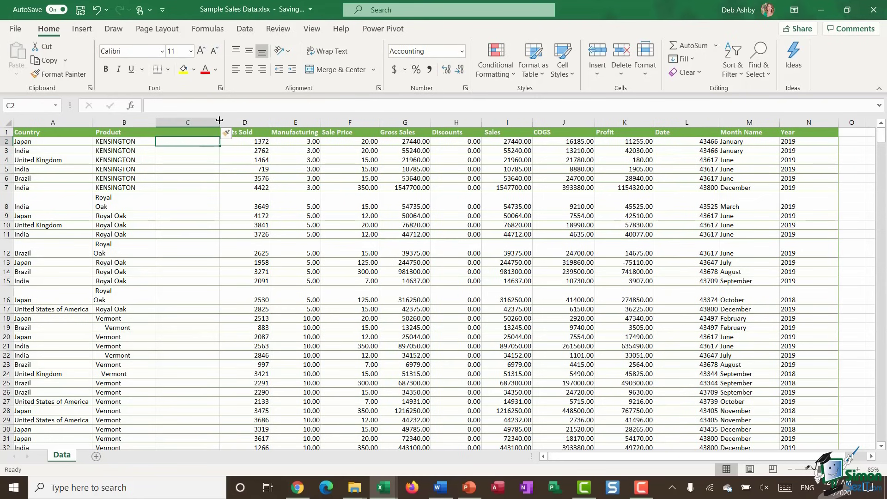
drag(219, 119, 257, 120)
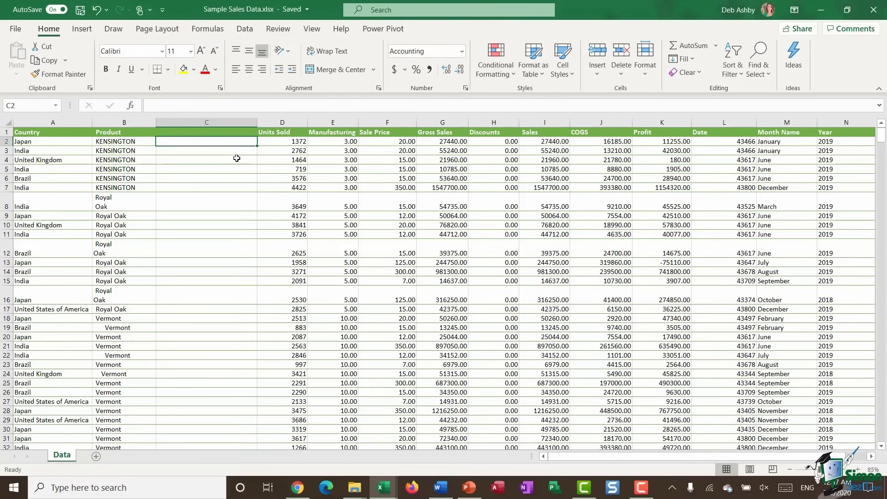
Enter the formula =PROPER(B2) in cell C2 to convert the first product name to proper case.
text(=)
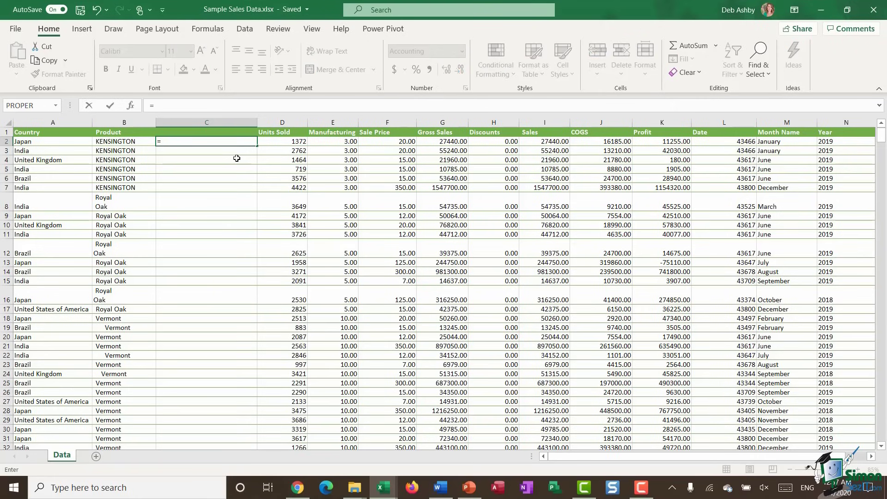
text(PROPER)
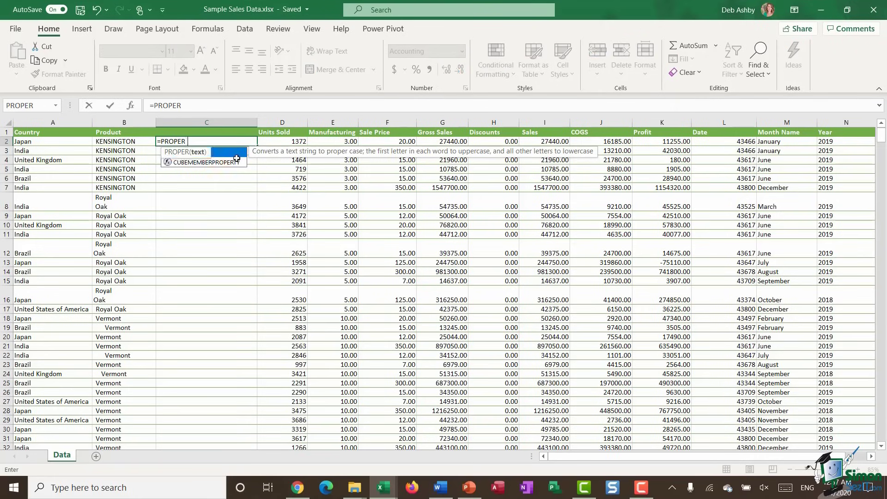
text(()
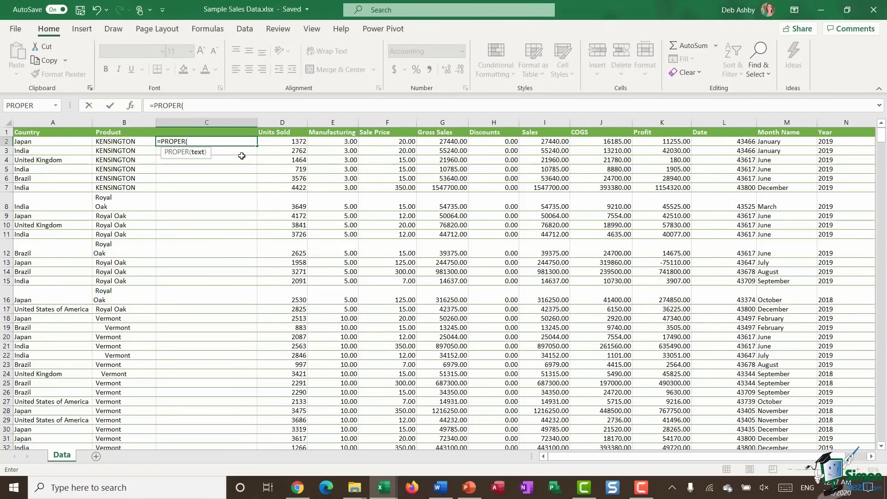
click(113, 141)
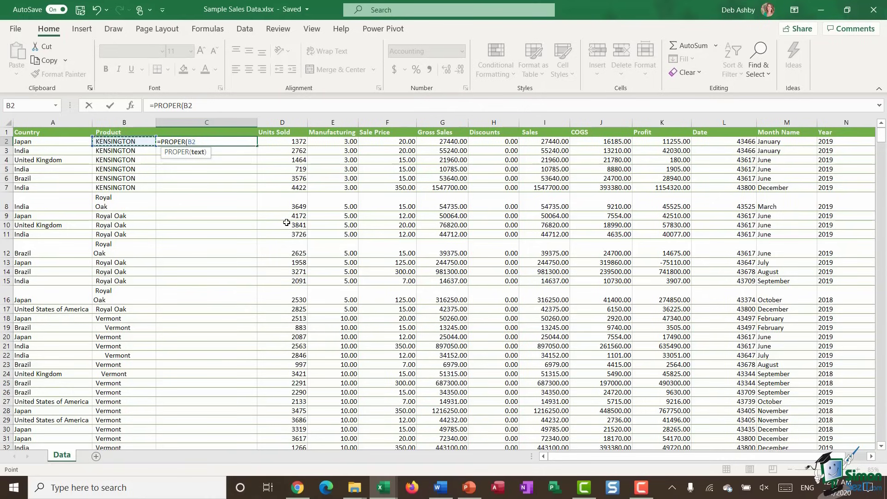
text())
key(Return)
click(253, 143)
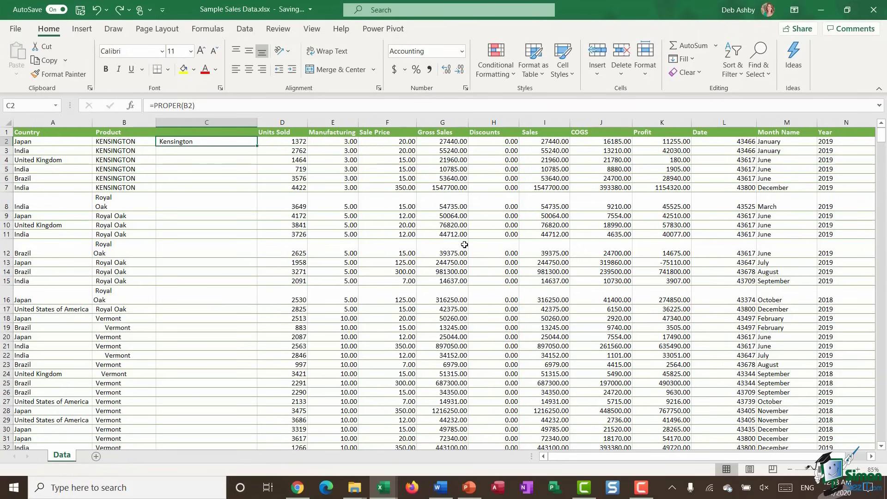
Extend the formula in C2 to =PROPER(CLEAN(TRIM(B2))) so it also removes nonprintable characters and extra spaces.
double_click(198, 143)
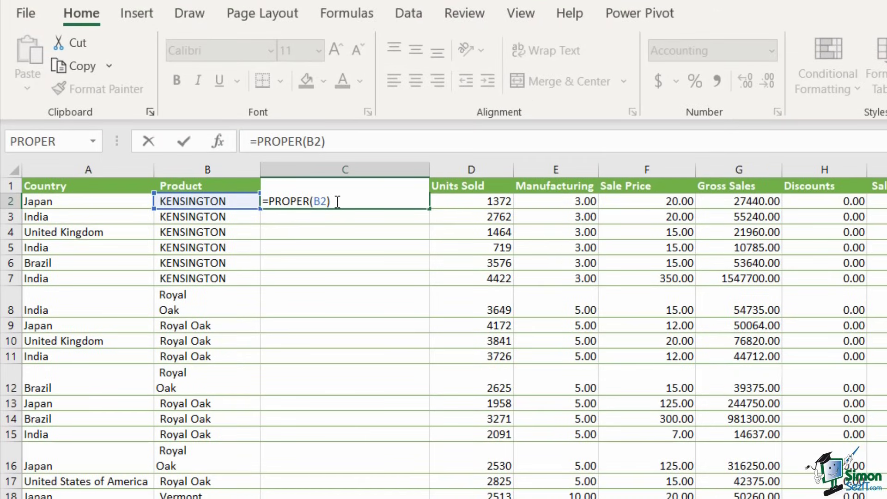
drag(326, 202, 313, 202)
key(Delete)
key(Delete)
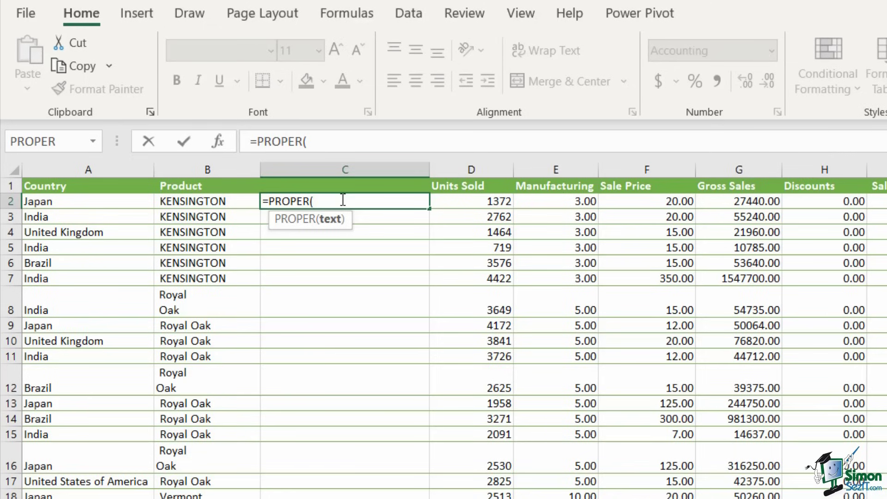
text(CLE)
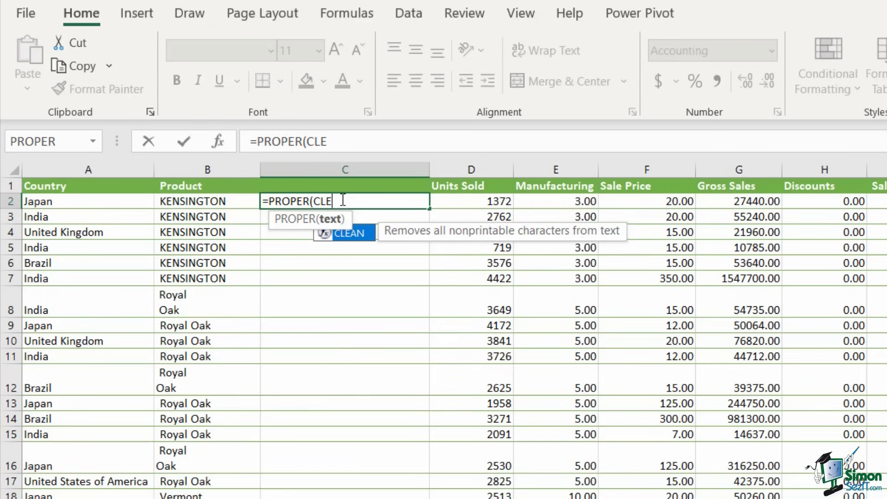
text(AN(TRIM()
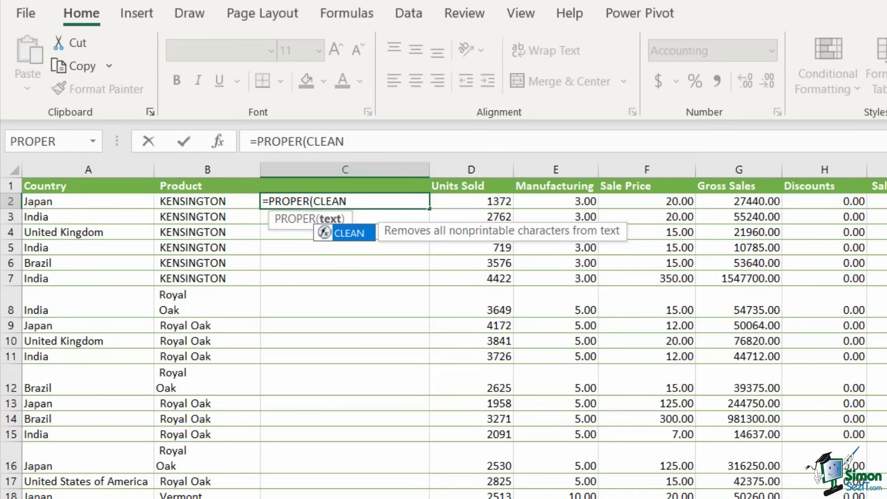
text(()
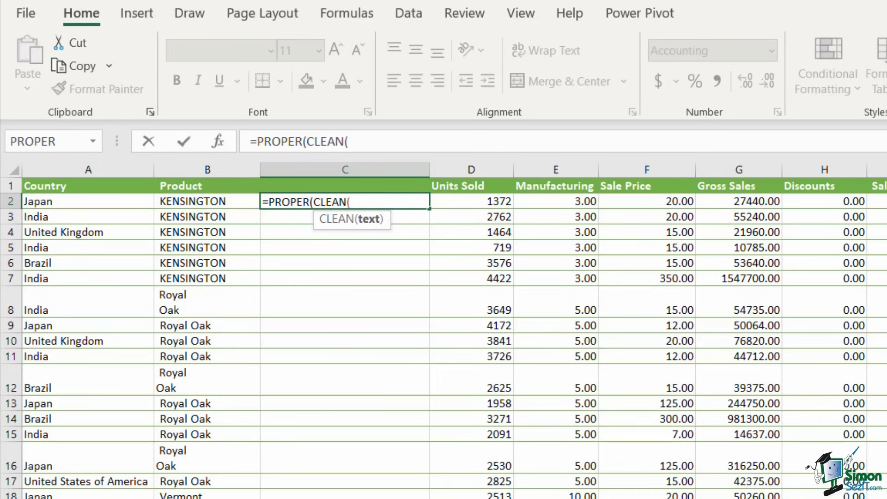
text(TRIM)
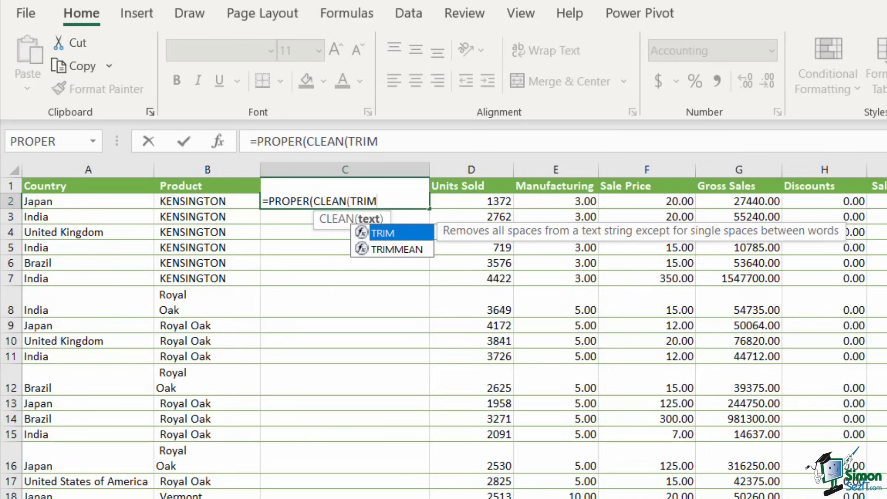
text(()
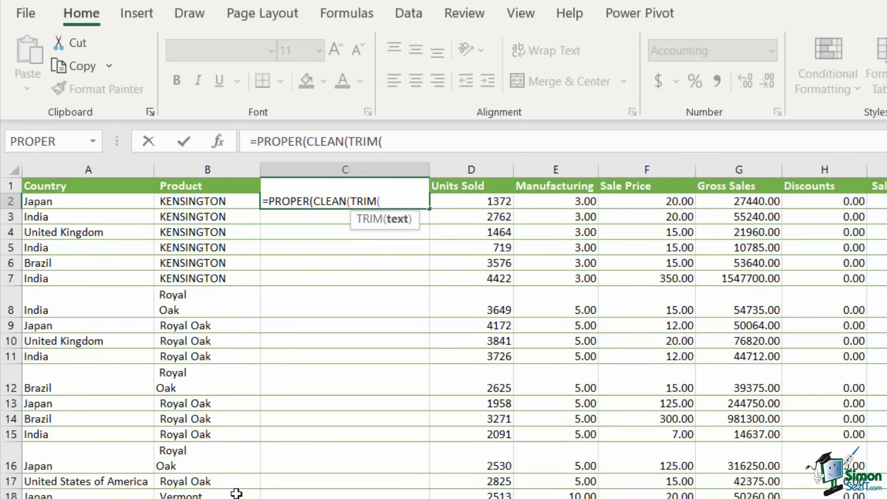
click(205, 202)
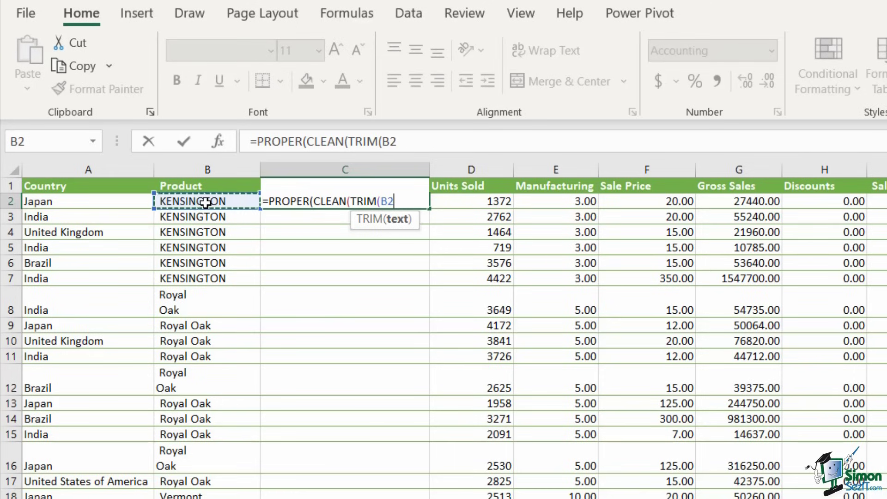
text())
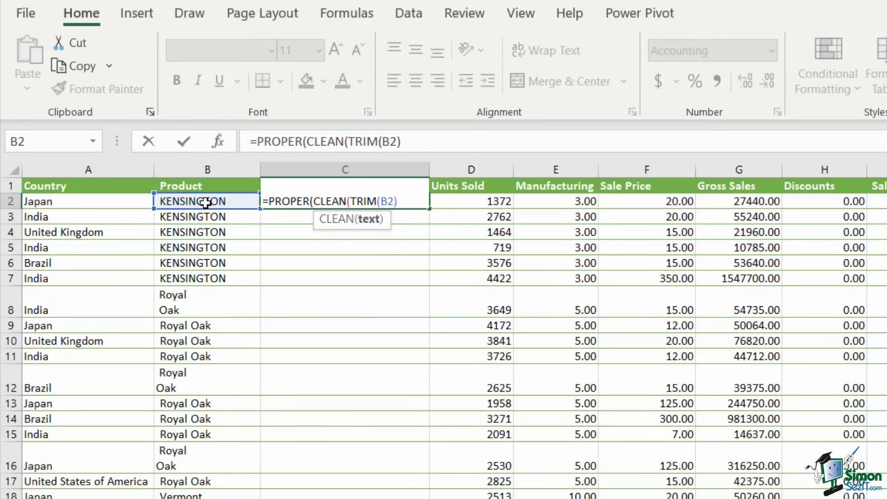
text()))
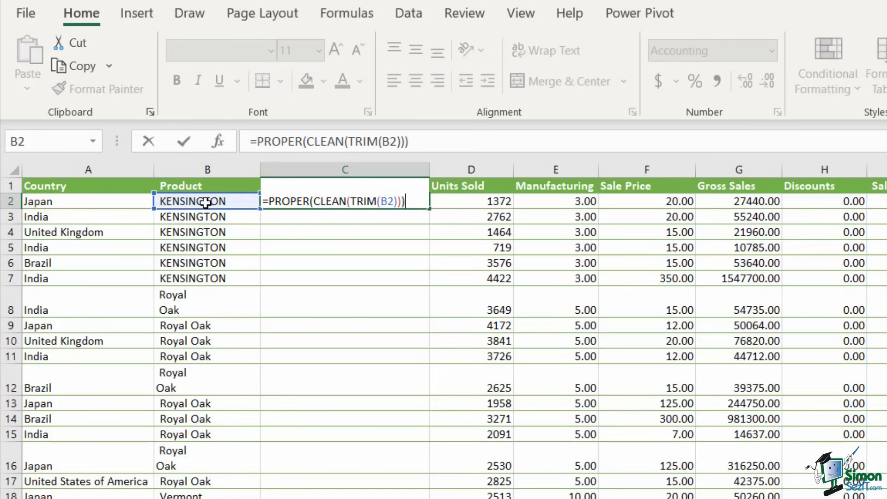
key(Return)
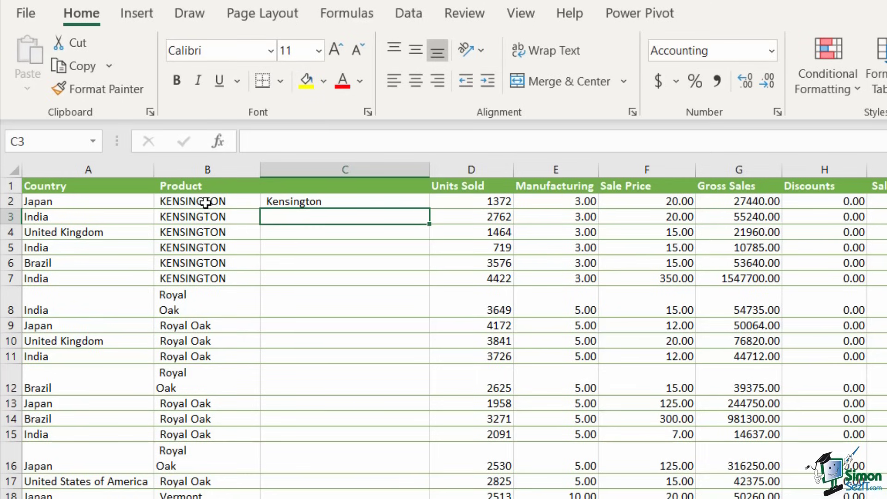
Fill the C2 cleanup formula down column C for every data row and check the cleaned product names.
click(315, 204)
double_click(429, 209)
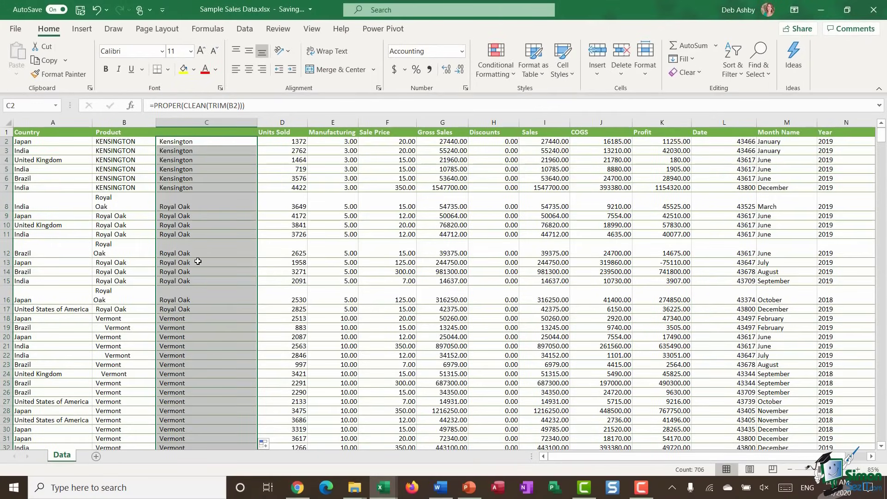
scroll(200, 261, down, 2)
scroll(200, 261, down, 4)
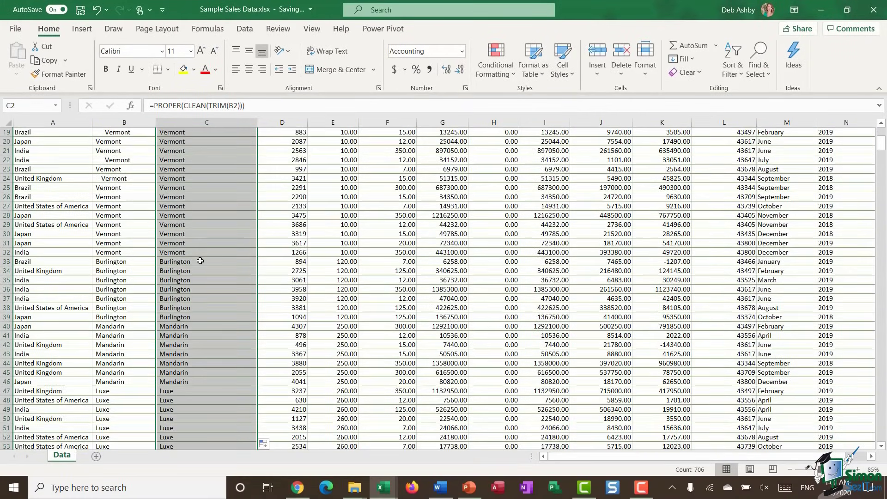
scroll(200, 261, up, 6)
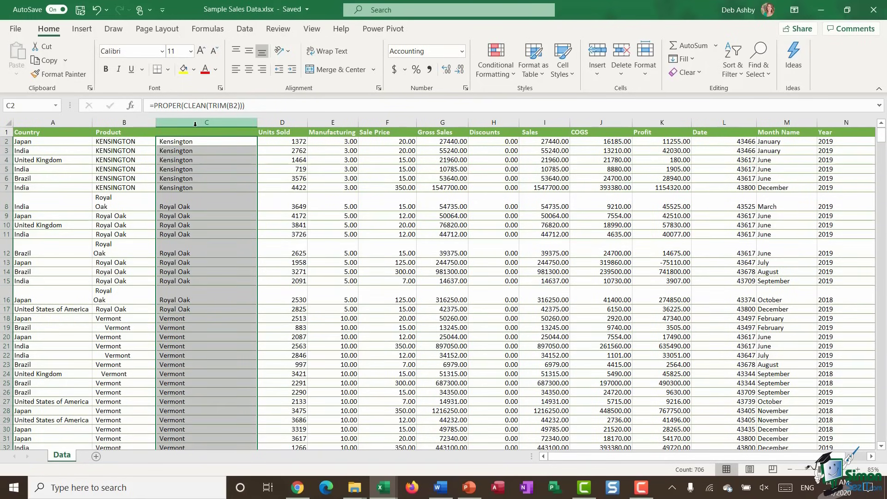
Replace the formulas in column C with their values by copying them and pasting values only in place.
click(50, 61)
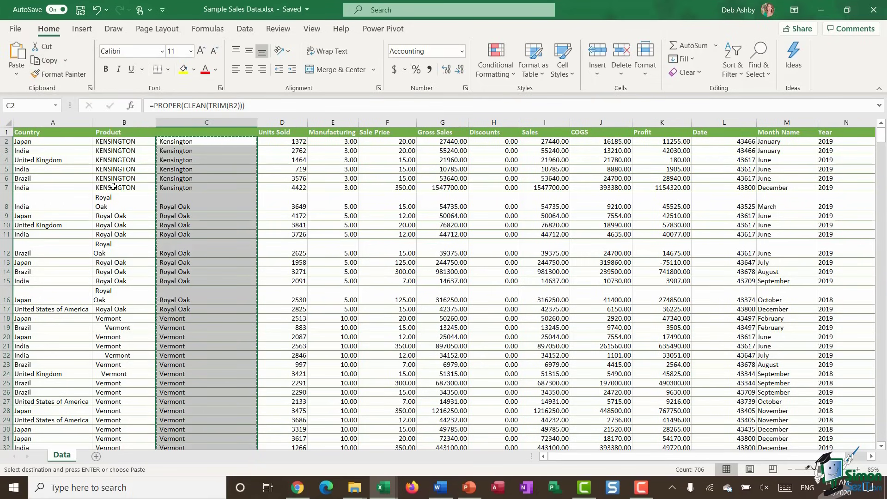
click(15, 78)
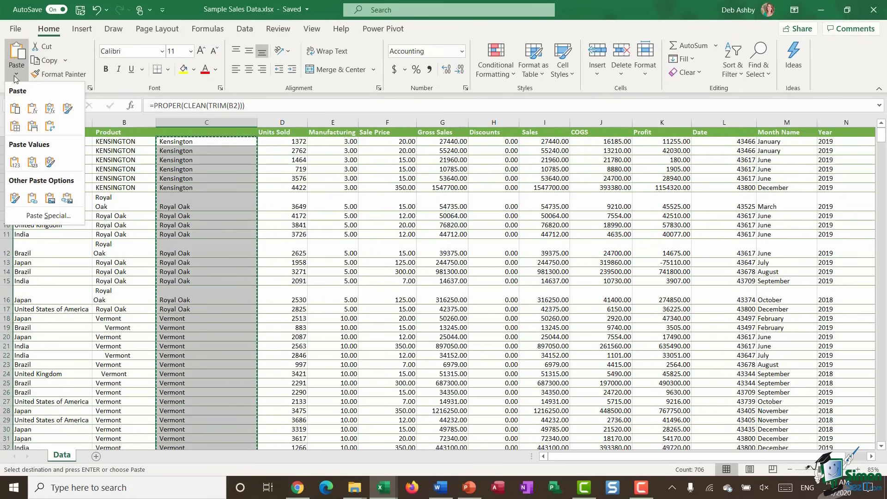
click(15, 162)
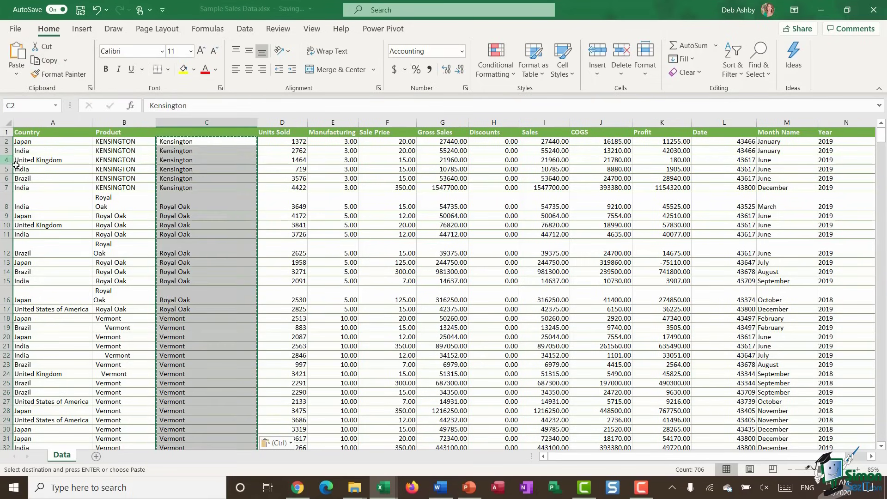
Delete the original Product column B that holds the uncleaned names.
click(122, 122)
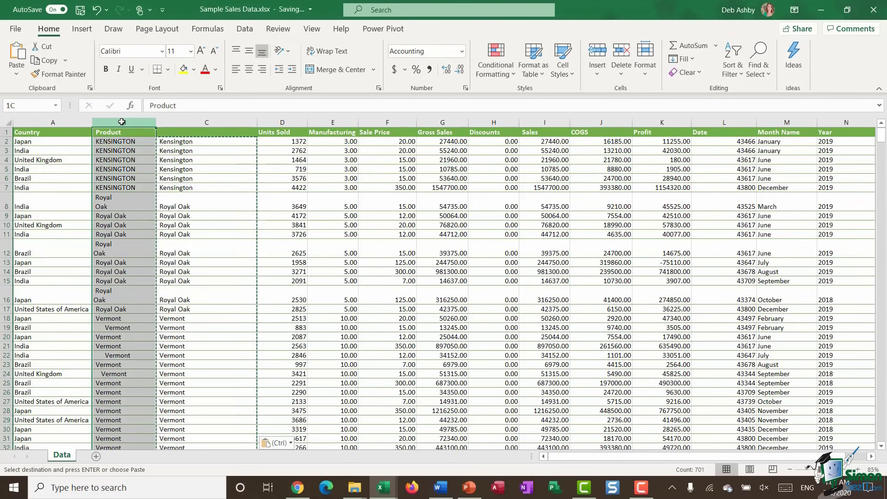
right_click(122, 121)
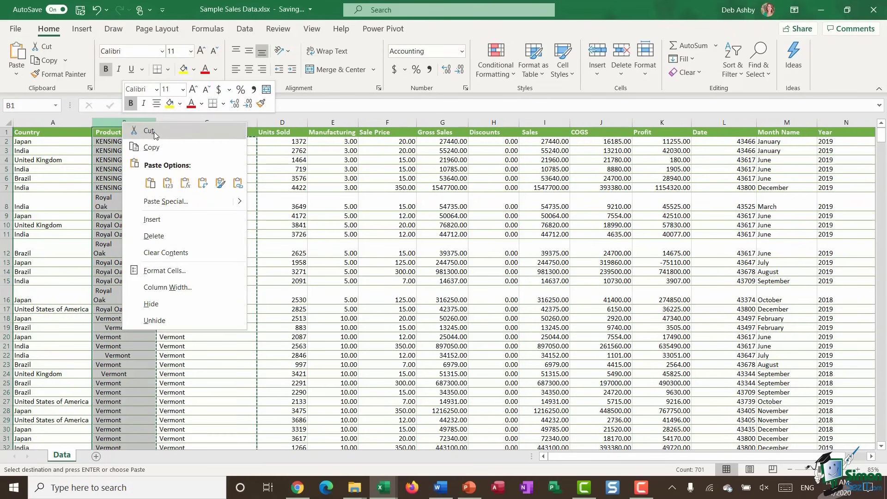
click(153, 236)
Enter the header Product in cell B1 and autofit the width of column B.
click(145, 135)
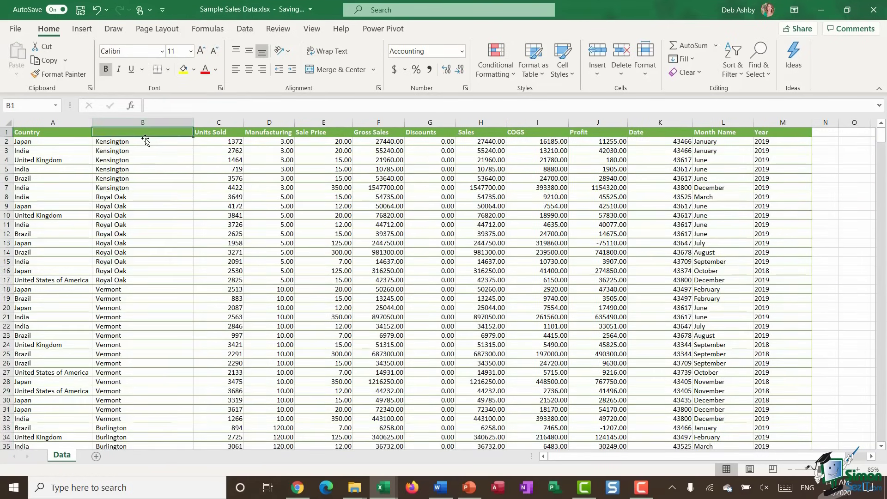
text(Product)
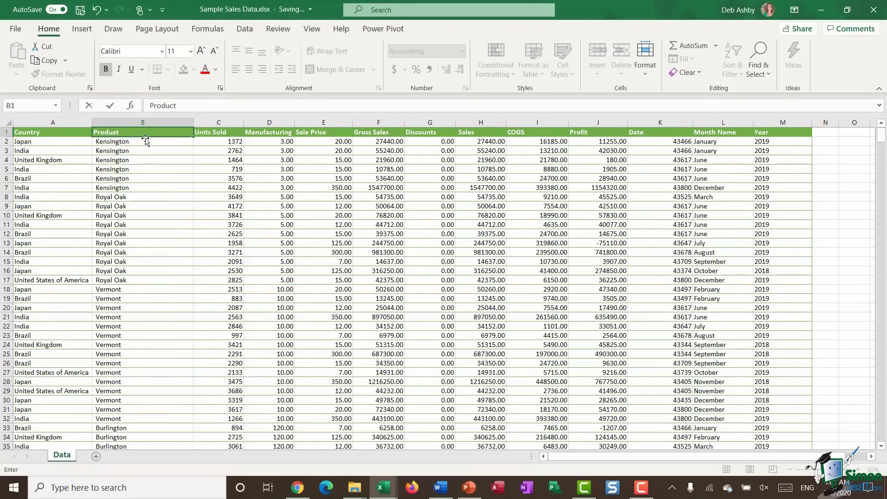
click(222, 187)
double_click(193, 121)
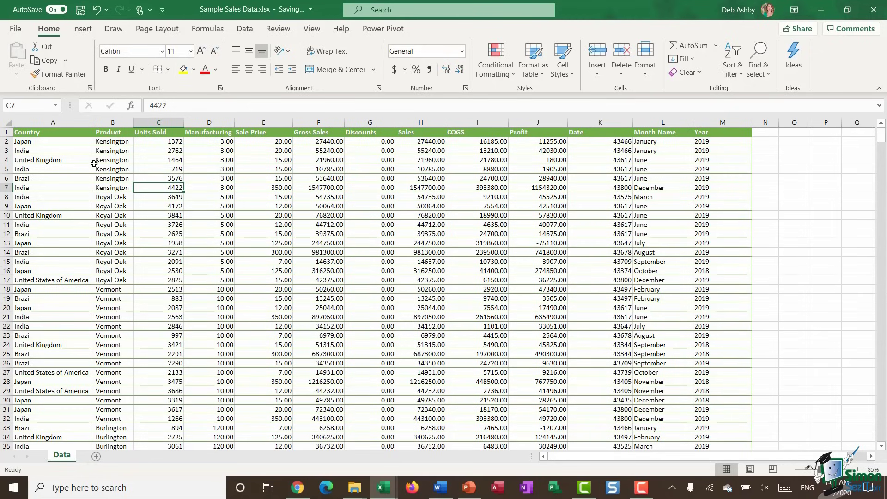
Apply the Text number format to the Country column and the Product column.
click(57, 121)
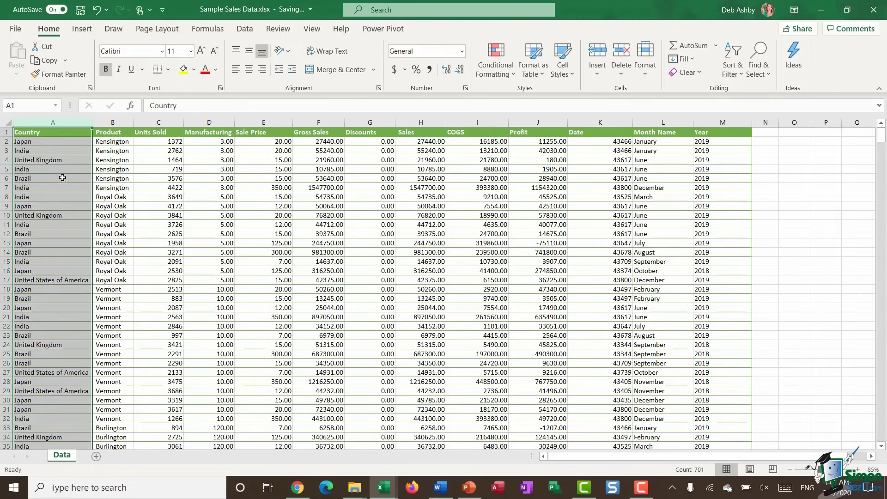
click(460, 56)
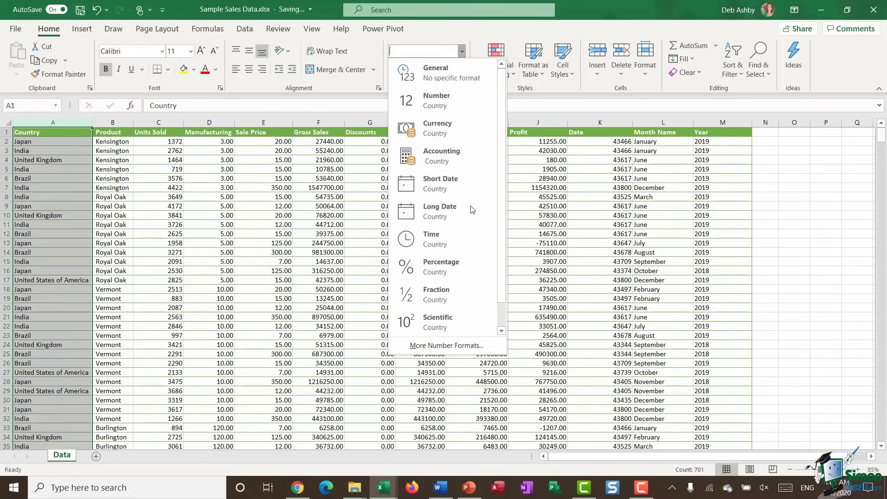
scroll(443, 231, down, 2)
click(428, 317)
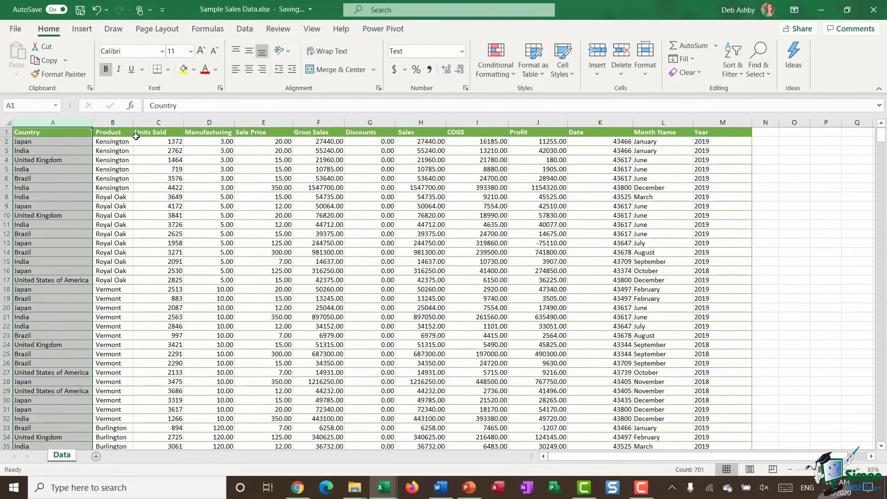
click(123, 122)
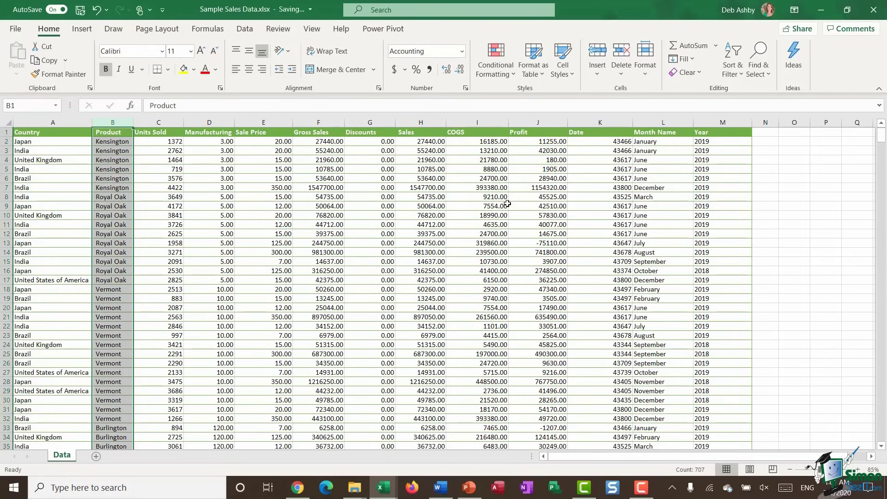
click(461, 51)
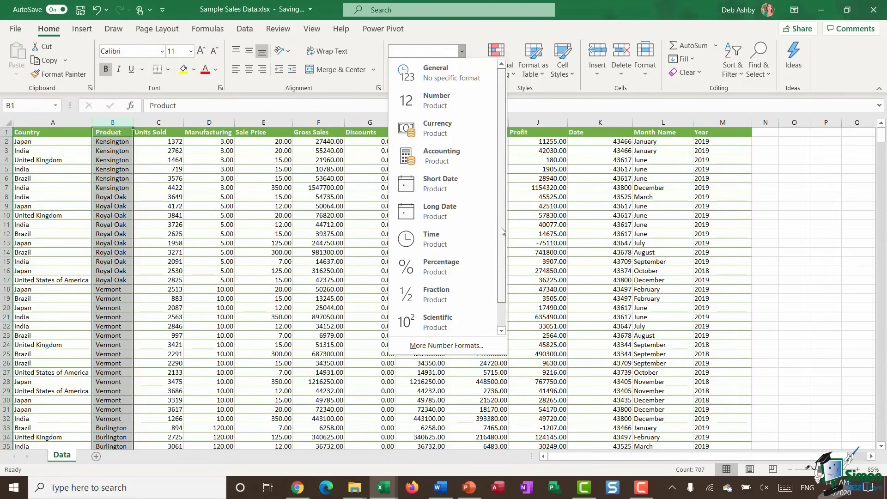
scroll(444, 230, down, 1)
click(434, 322)
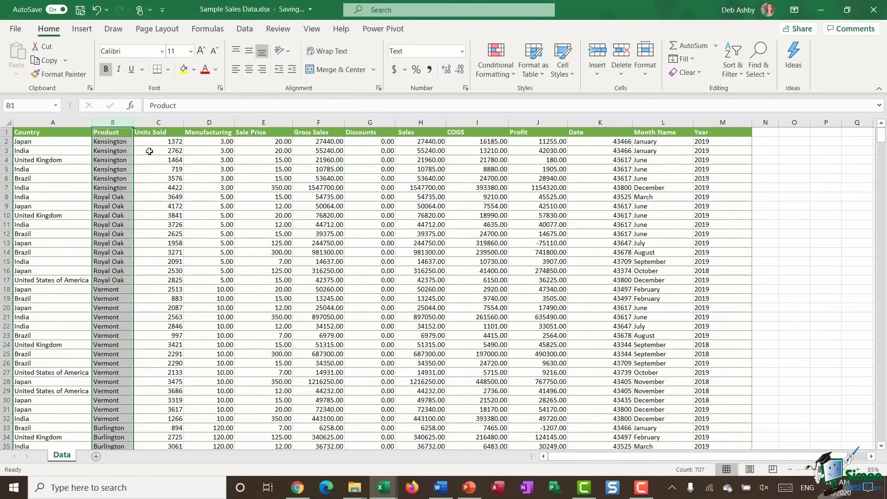
Format the Units Sold column as Number with no decimal places.
click(162, 121)
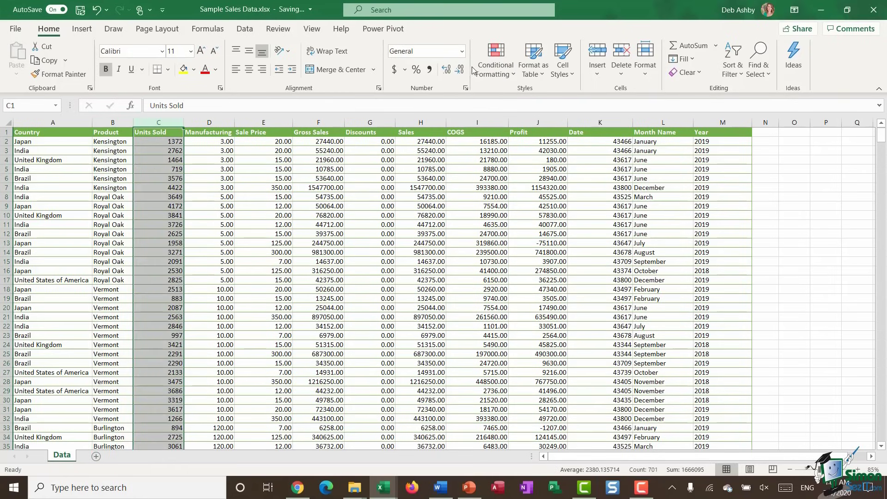
click(462, 51)
click(443, 101)
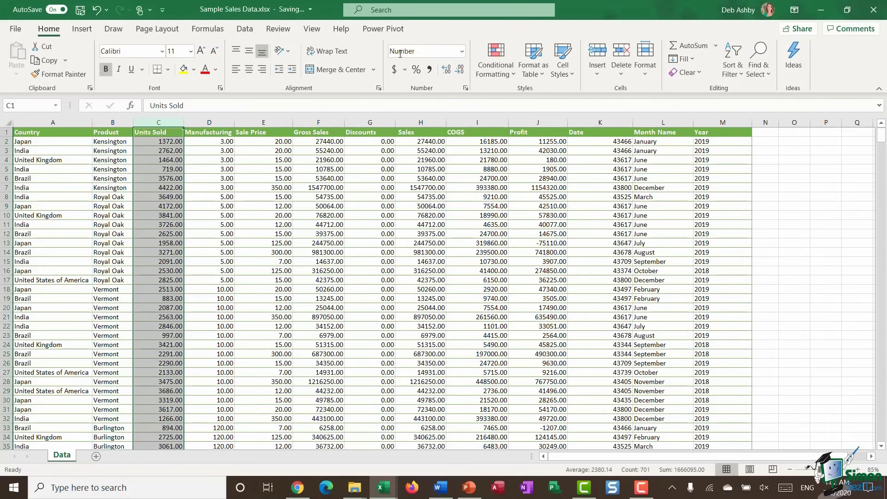
click(461, 73)
click(461, 72)
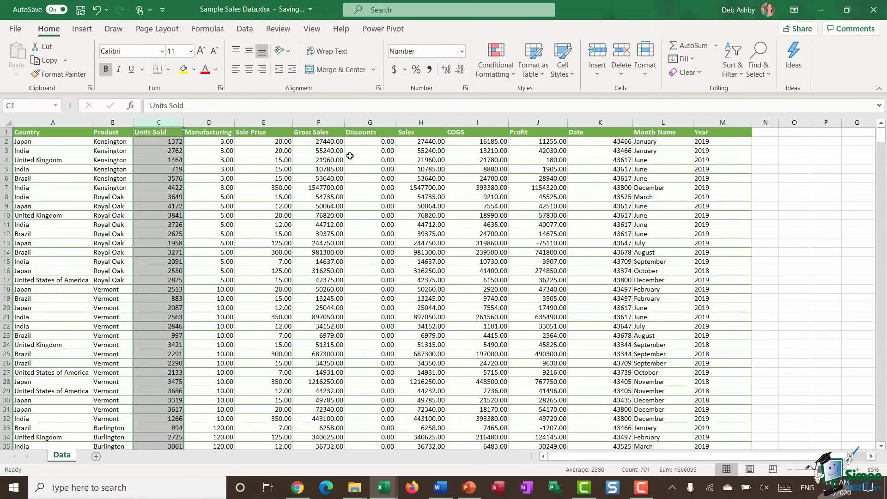
Apply the Accounting format to columns D through J, from Manufacturing Price to Profit.
drag(226, 128, 525, 139)
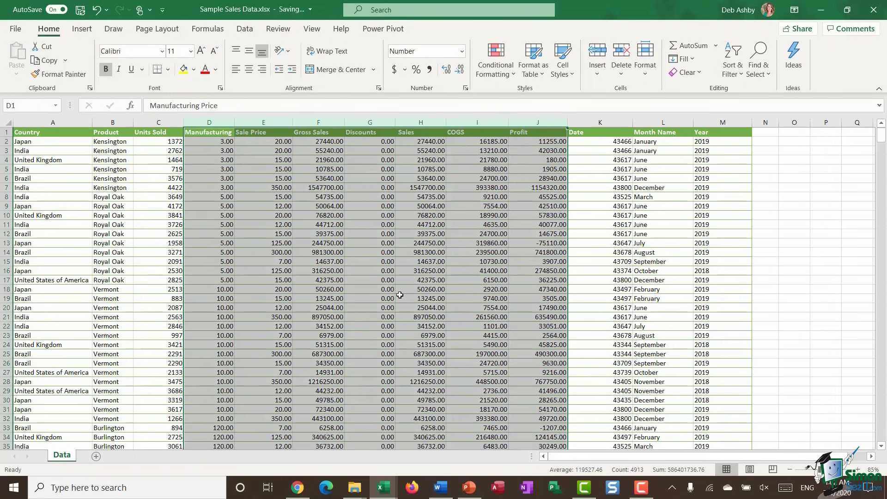
click(462, 52)
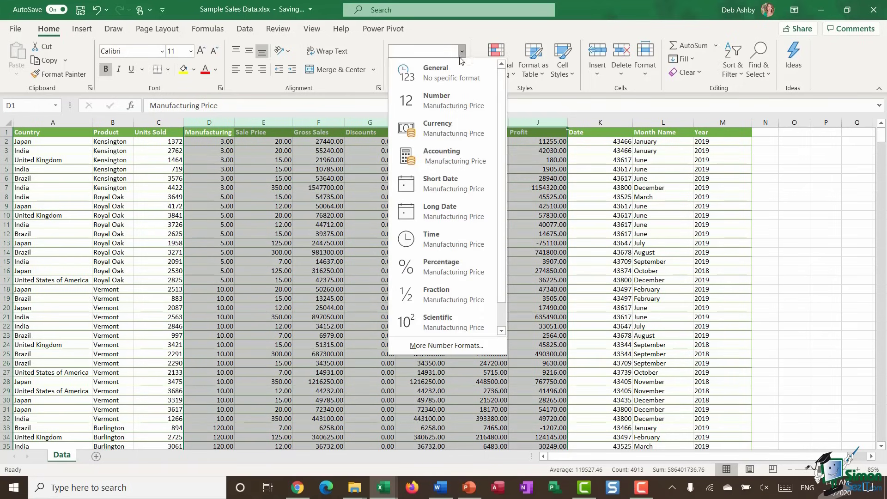
click(448, 159)
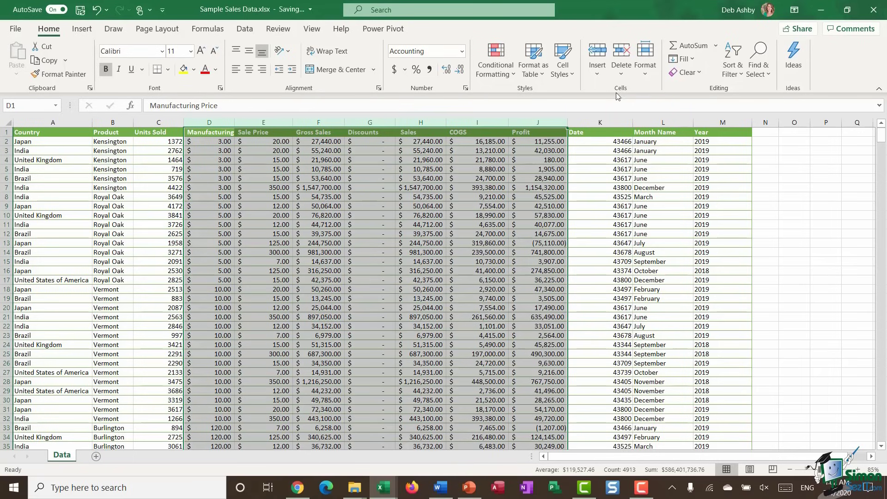
Format the Date column as Short Date and check the number formats of the Month Name and Year columns.
click(599, 123)
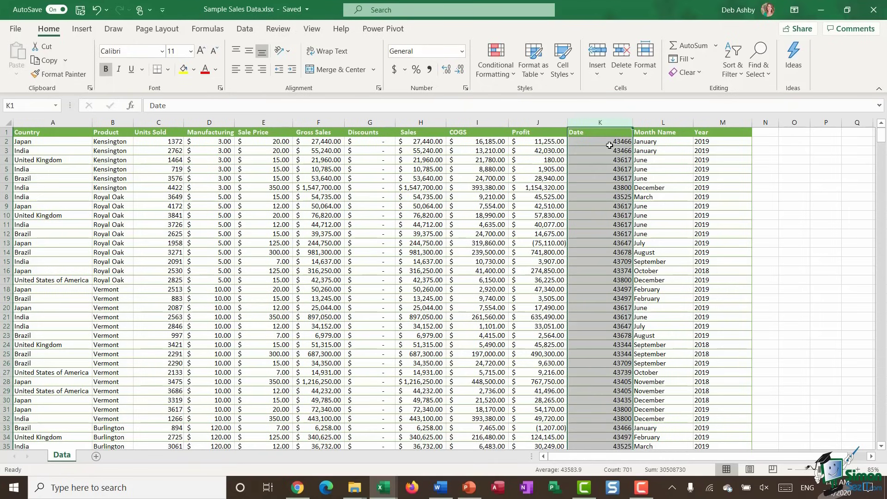
click(609, 142)
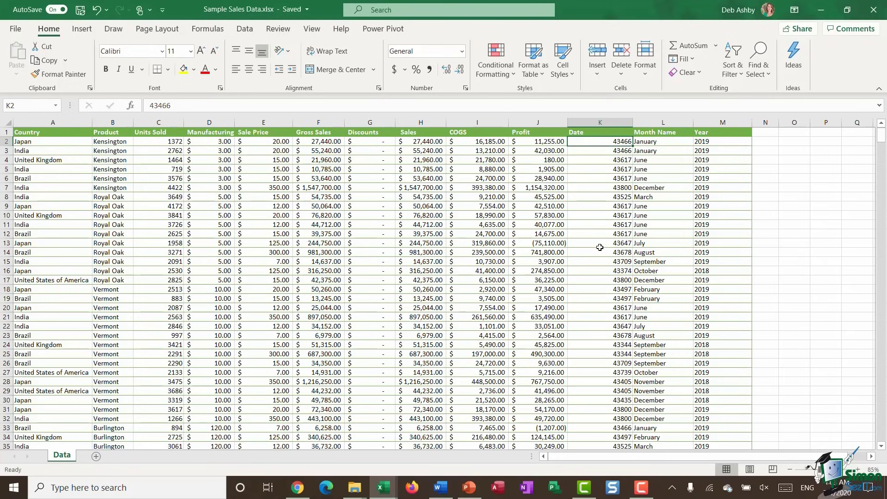
click(593, 122)
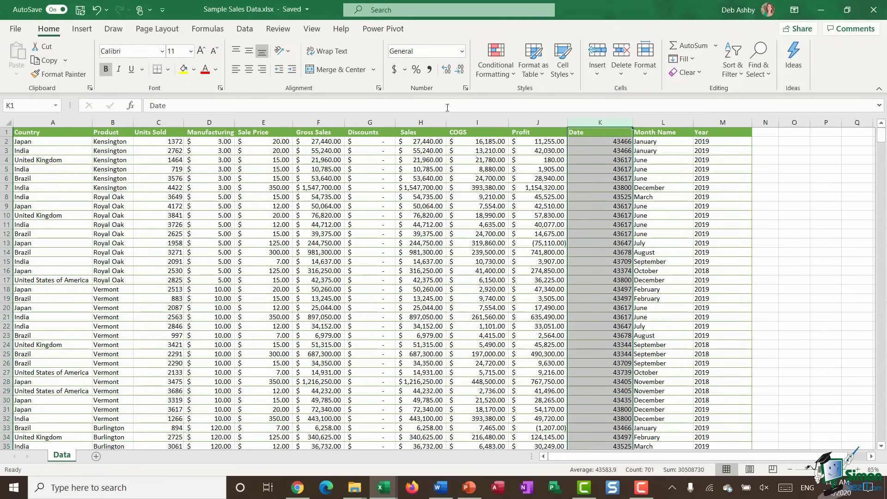
click(462, 52)
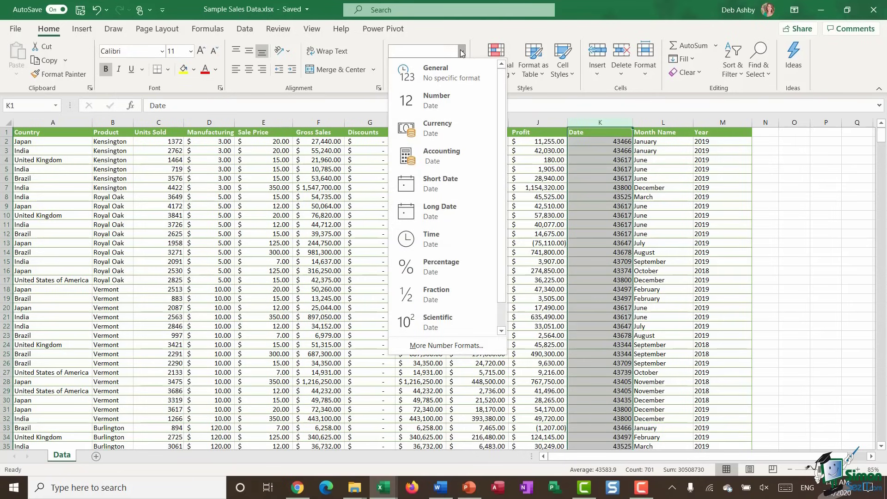
click(444, 188)
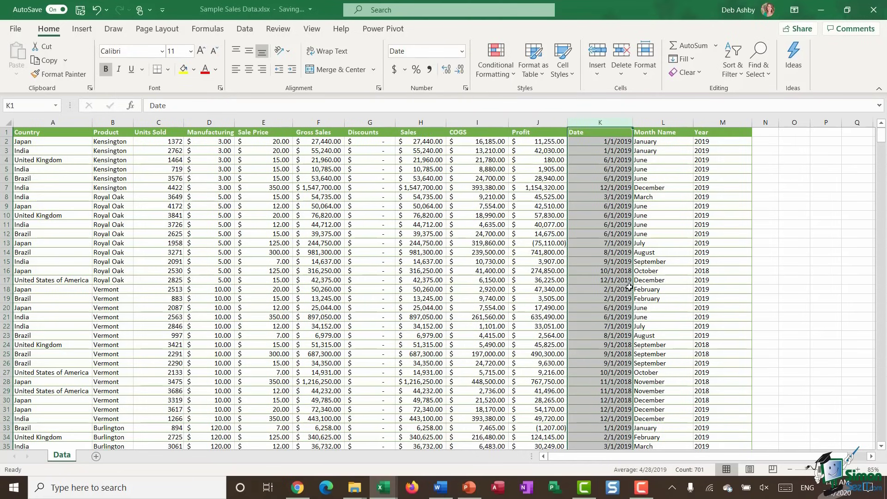
click(674, 242)
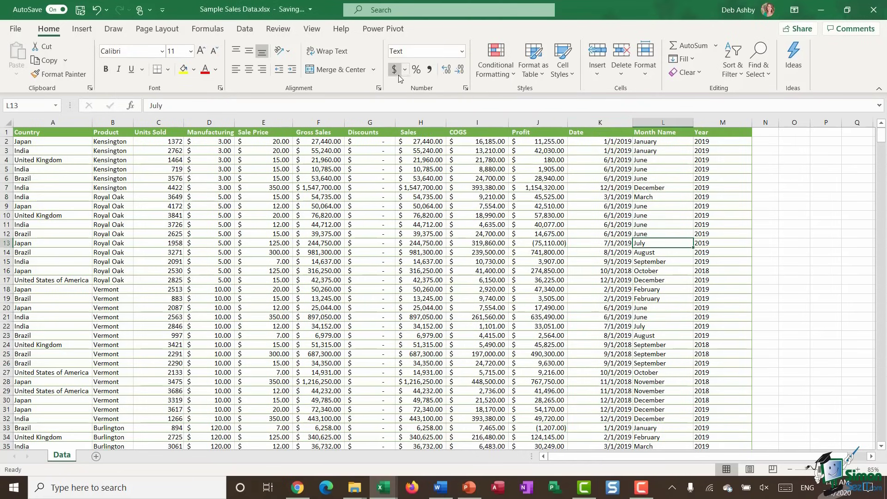
click(716, 167)
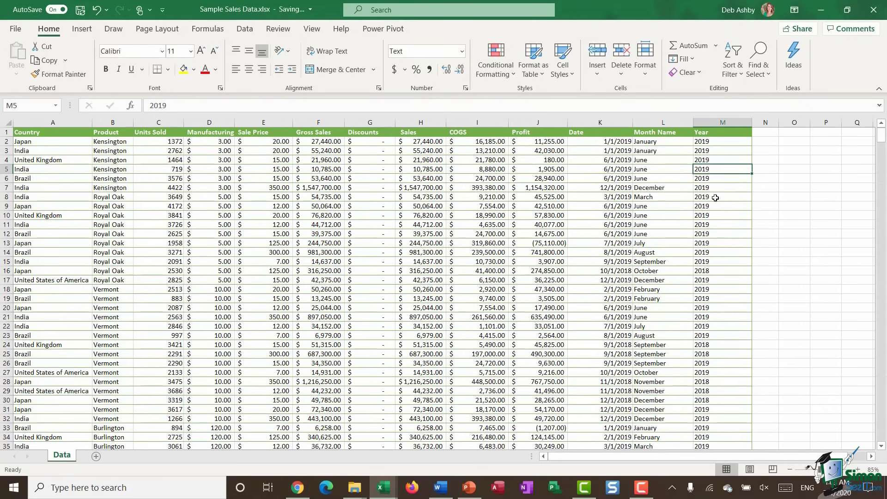
Remove duplicate rows from the sales data, comparing all columns and treating the first row as headers.
click(310, 215)
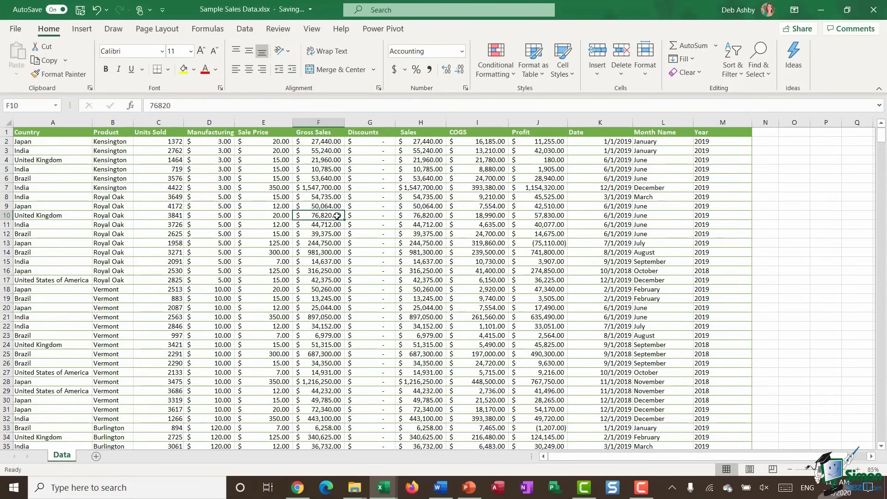
click(245, 28)
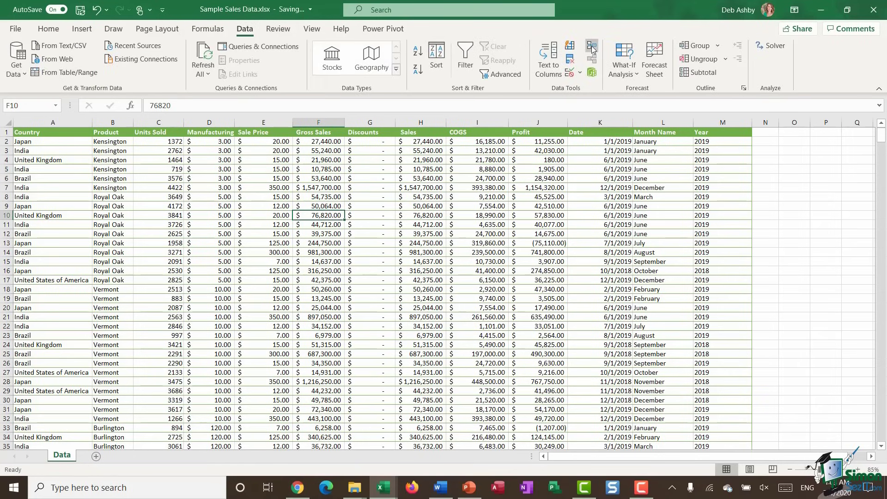
click(571, 59)
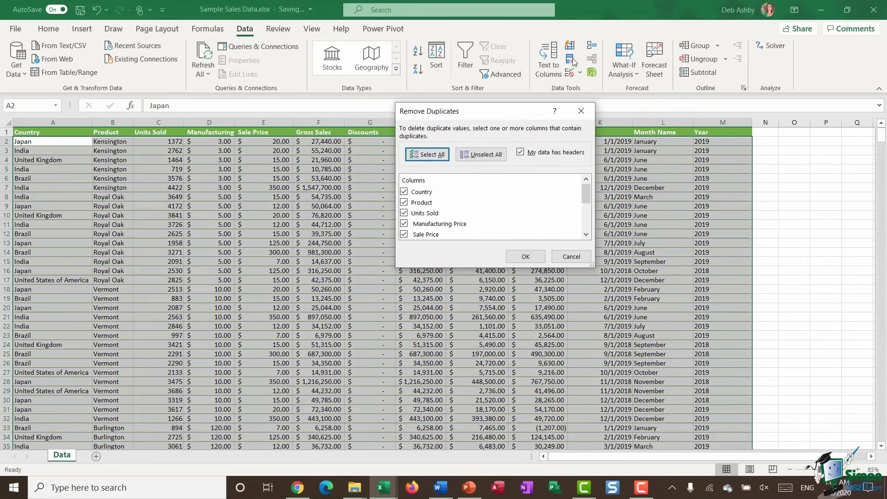
mouse_move(589, 188)
mouse_down()
mouse_move(586, 226)
mouse_move(589, 185)
mouse_up()
click(523, 257)
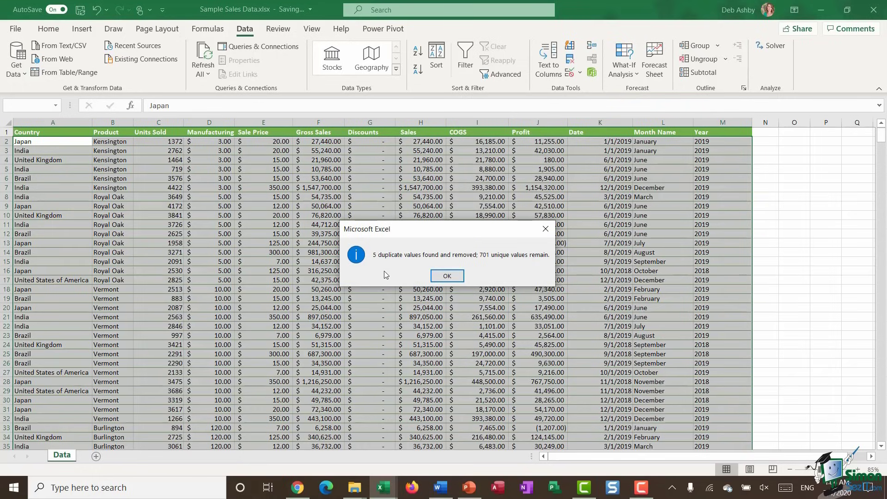
click(446, 276)
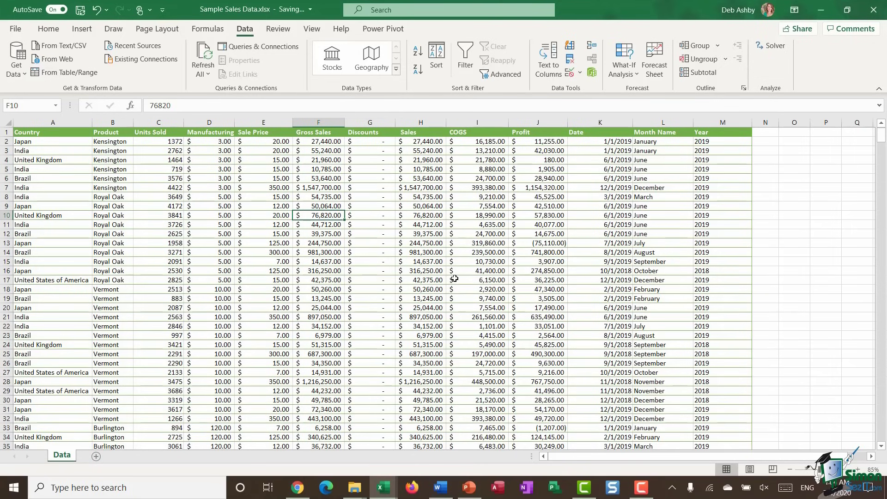
Select the entire sales data range, including the header row, and browse the available table styles.
click(287, 244)
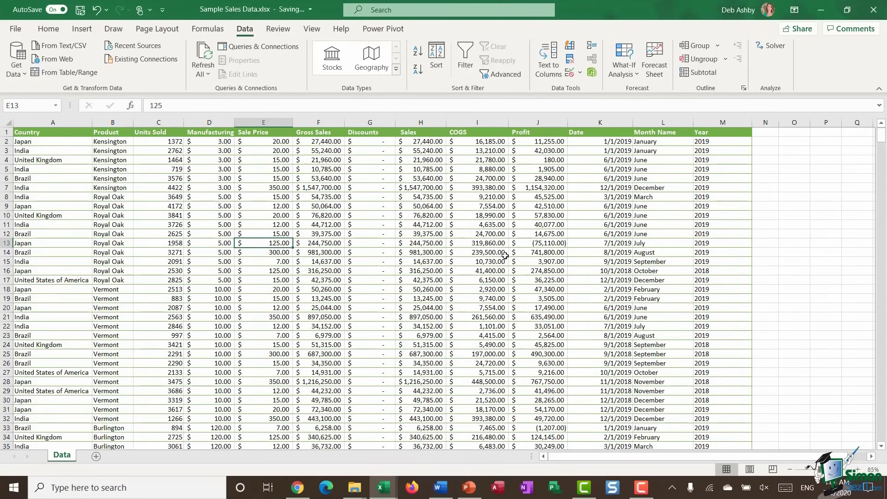
click(269, 216)
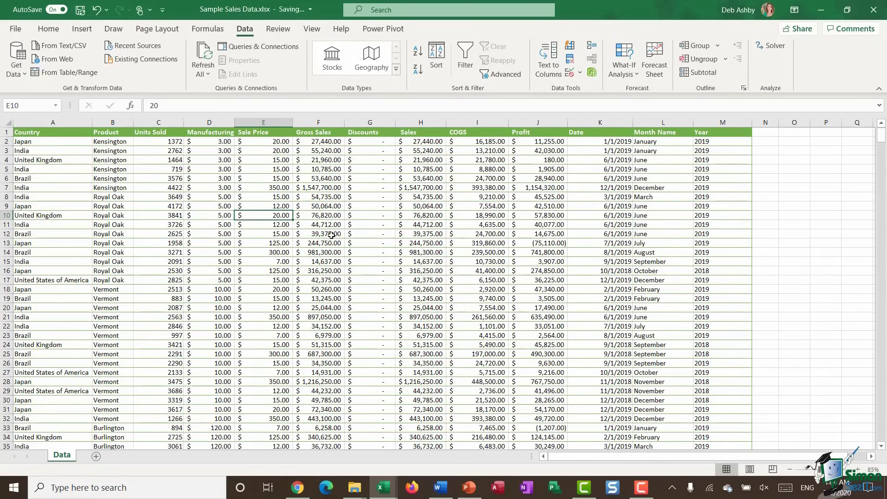
key(ctrl+a)
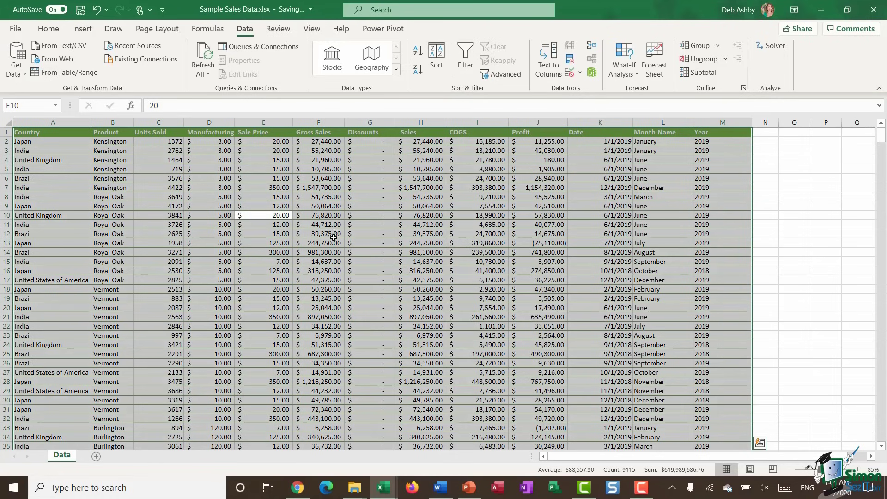
key(Return)
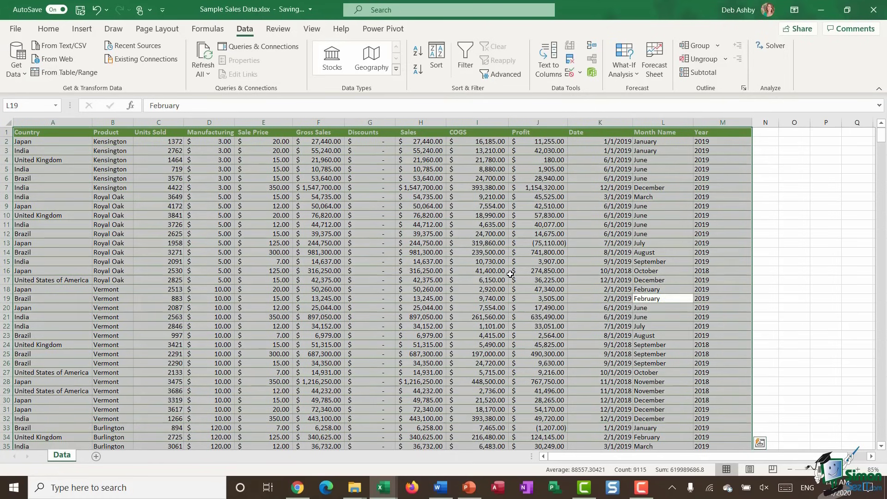
click(50, 29)
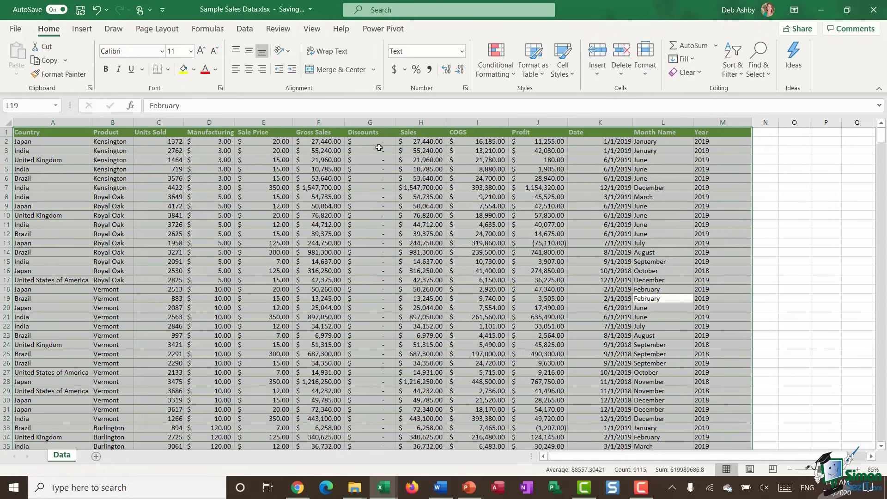
click(540, 76)
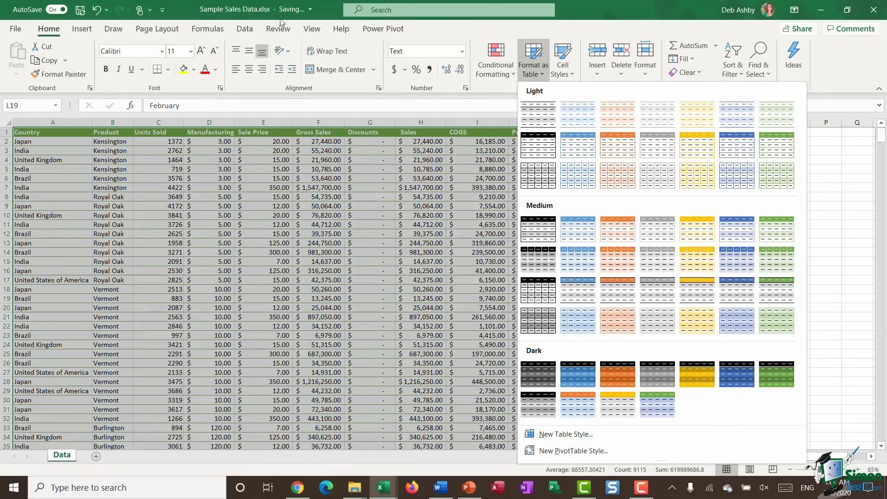
click(85, 30)
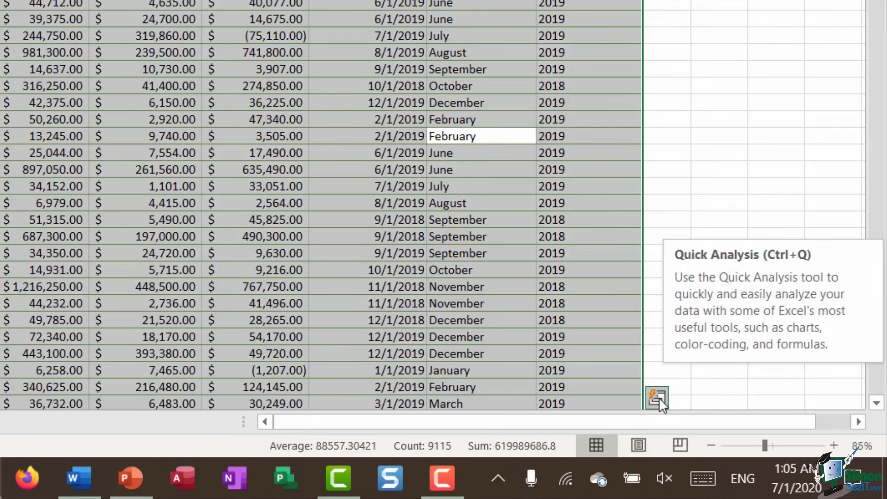
Convert the selected sales data range into a table through Quick Analysis, after browsing its chart and totals options.
click(659, 397)
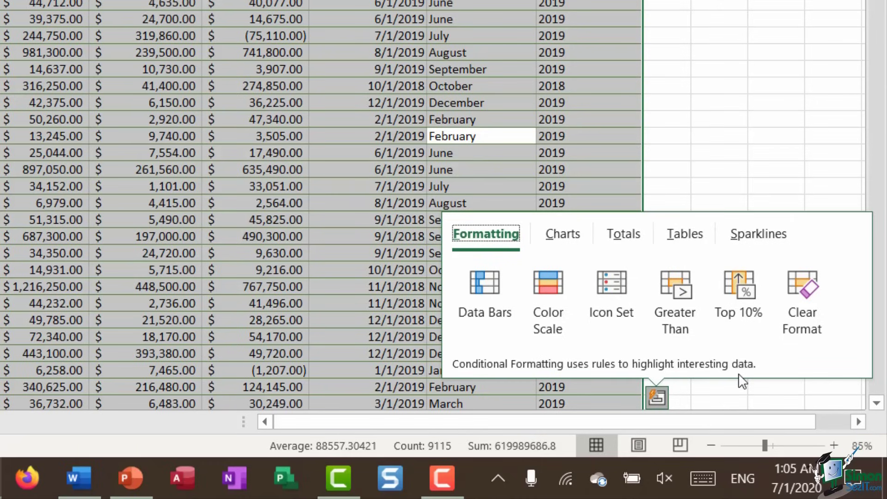
click(566, 249)
click(623, 243)
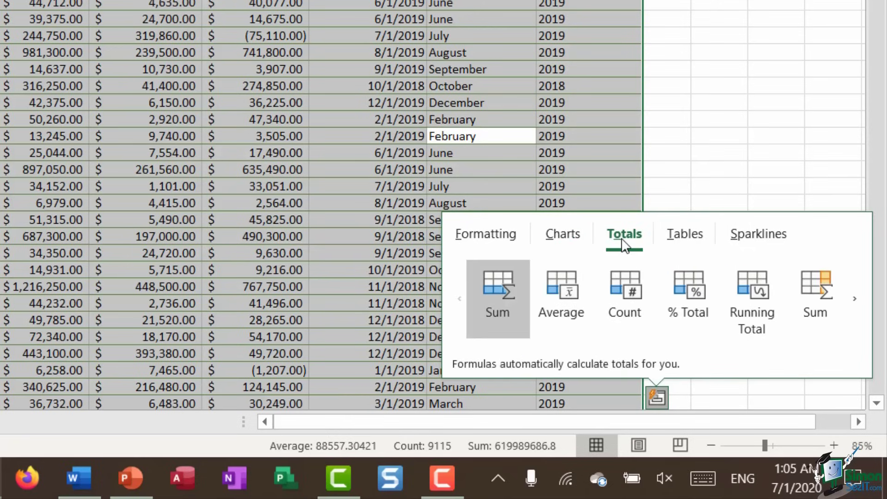
click(687, 241)
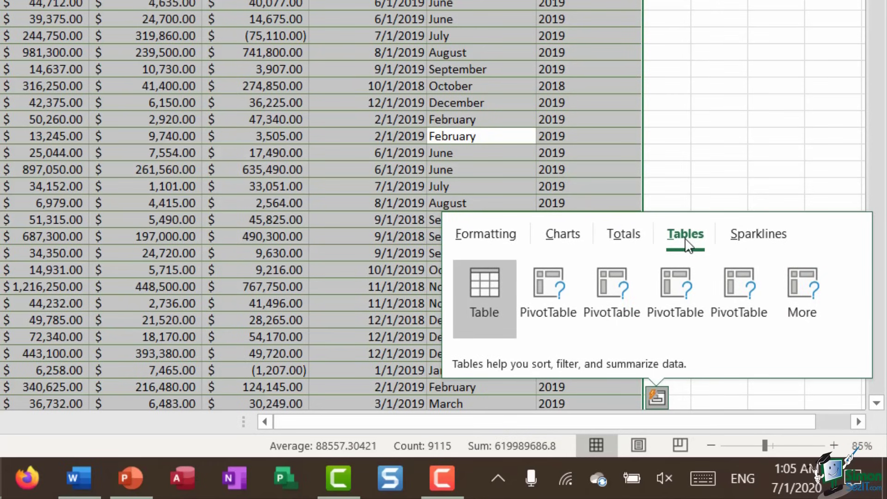
click(482, 306)
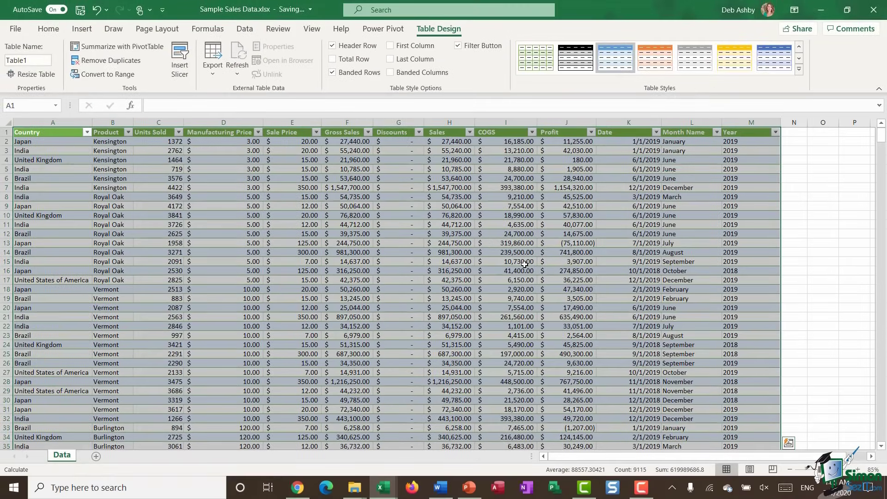
click(488, 219)
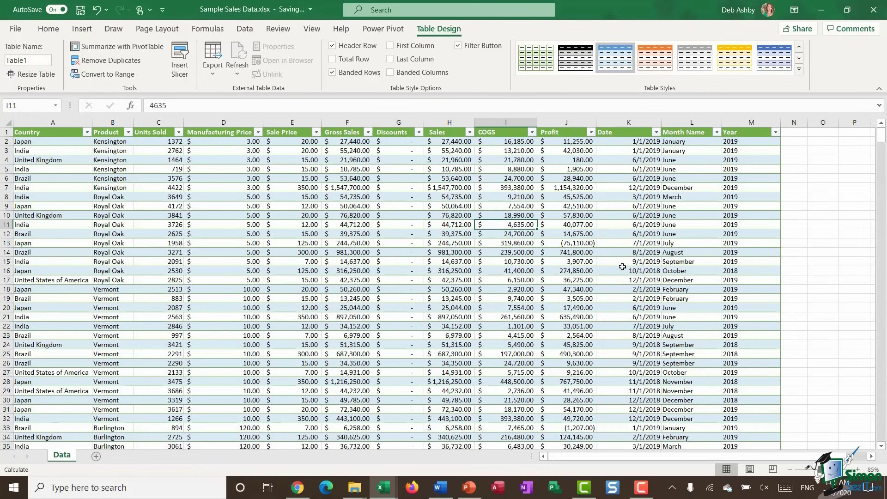
key(Down)
key(Left)
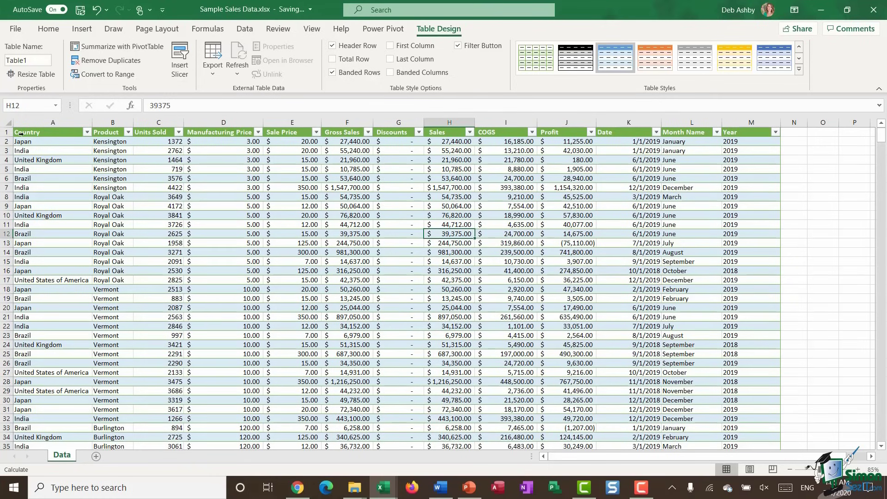
Fill the table's header row from Country to Year with dark blue.
click(57, 133)
click(194, 69)
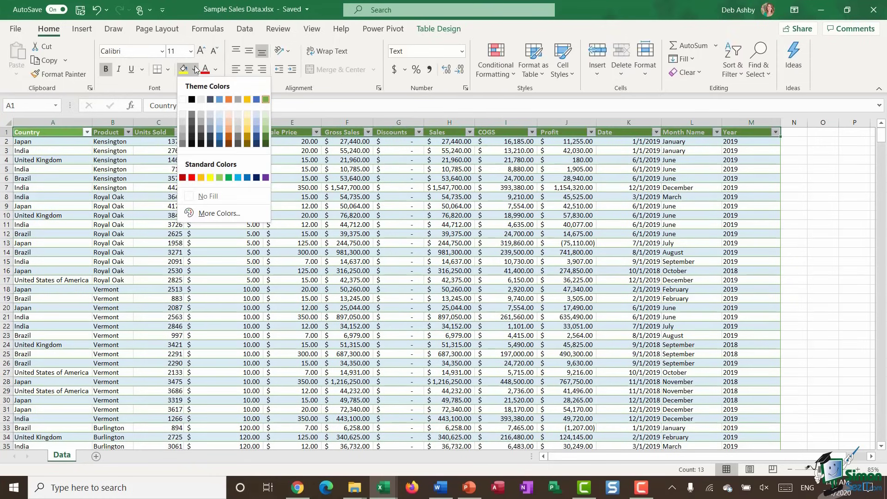
click(219, 144)
click(429, 224)
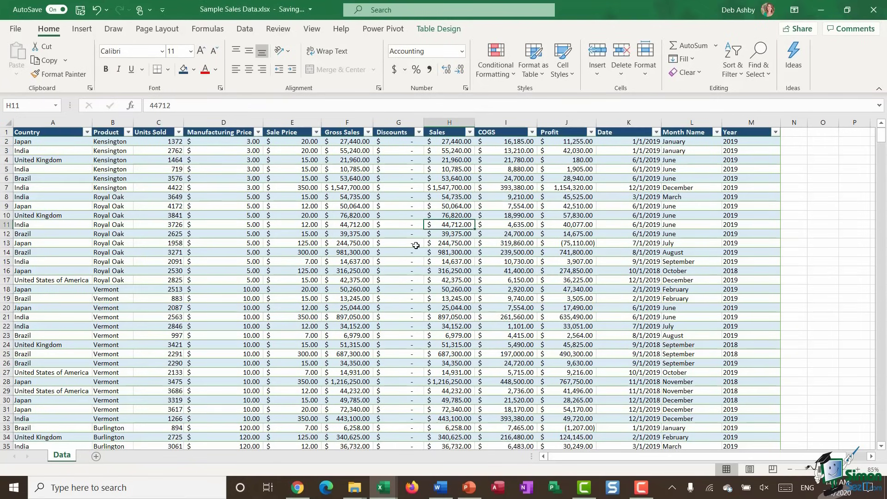
Rename the sales data table as Product_Data.
click(438, 30)
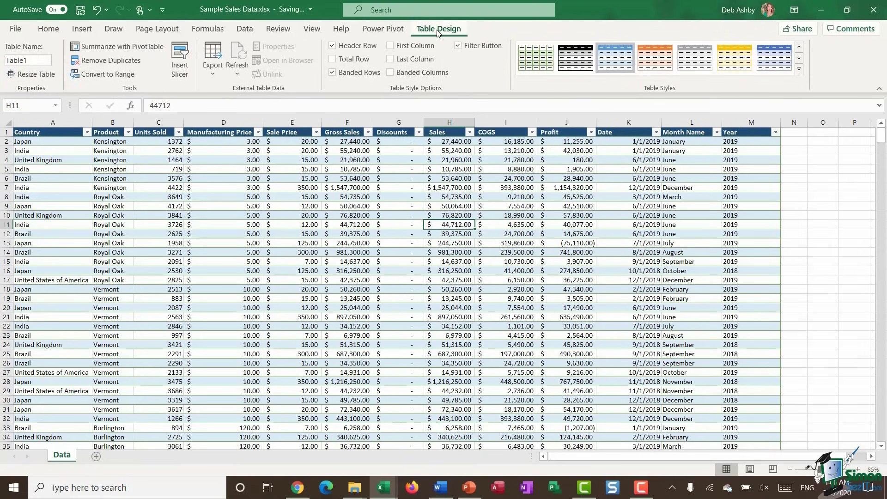
key(ctrl+a)
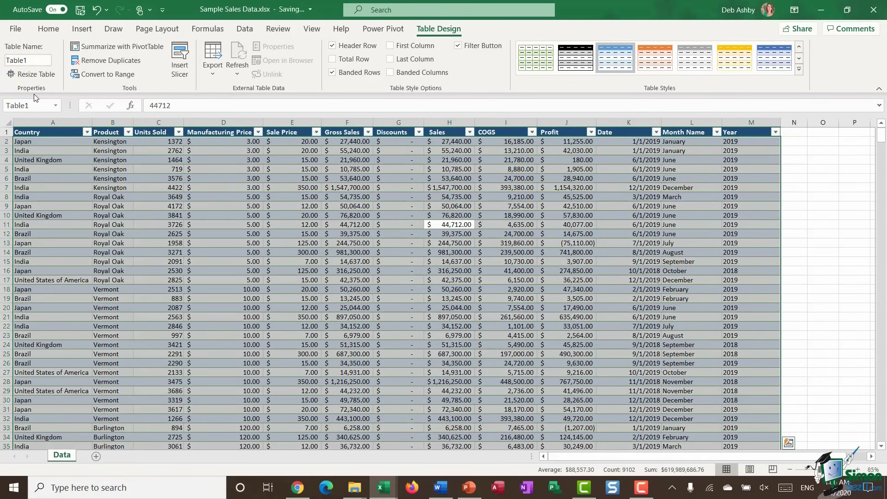
click(37, 61)
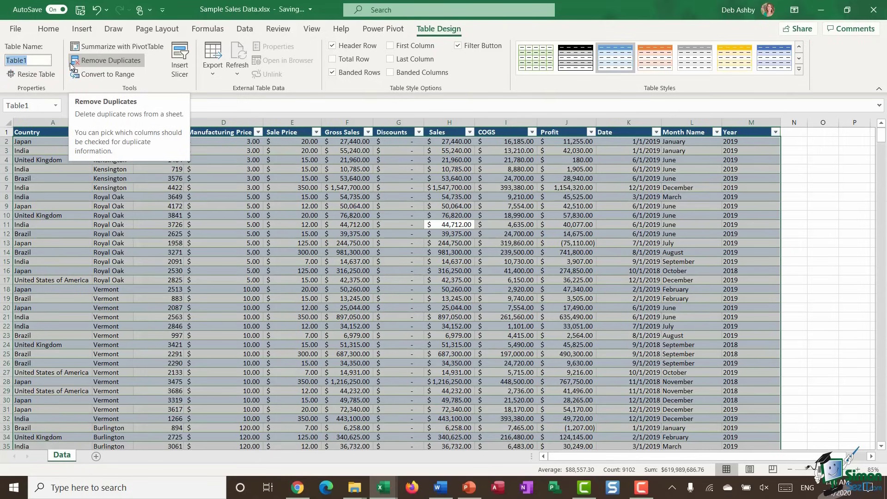
text(Prod)
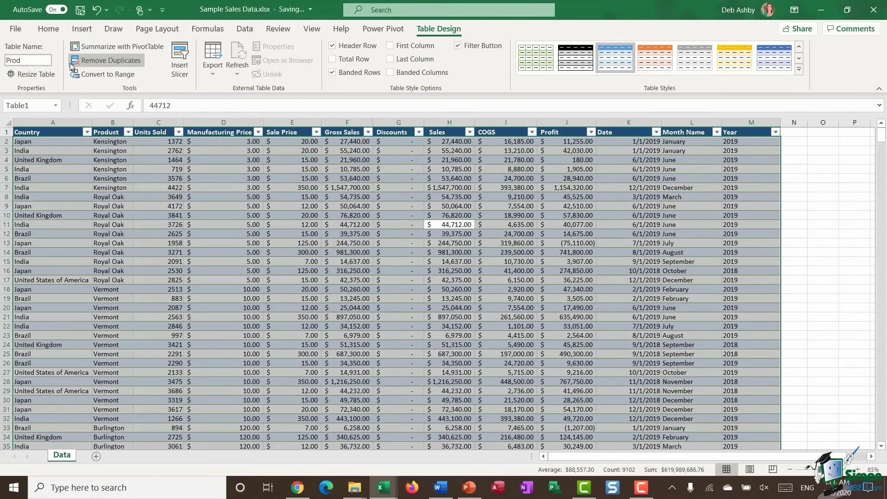
text(uct_Data)
key(Return)
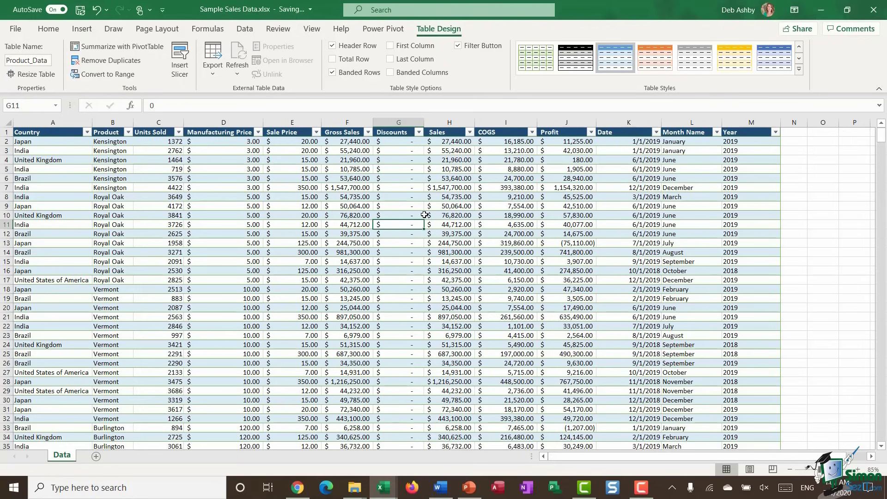
click(251, 216)
scroll(221, 216, down, 5)
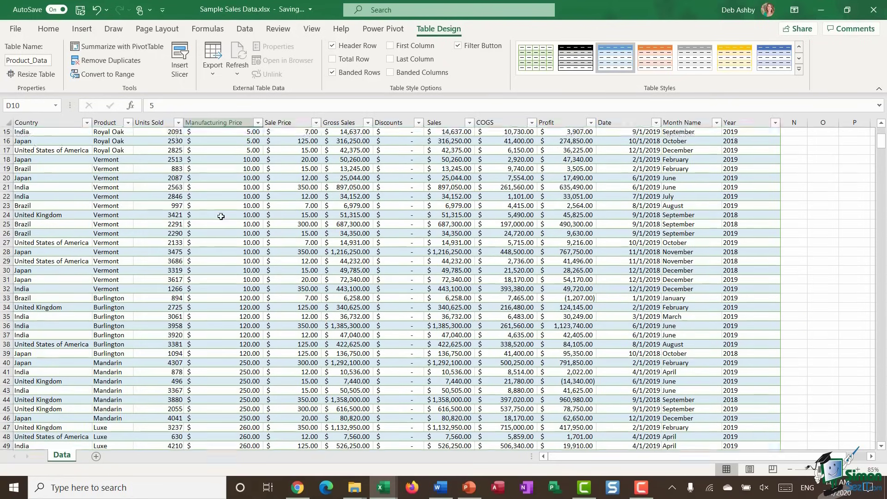
scroll(222, 216, up, 5)
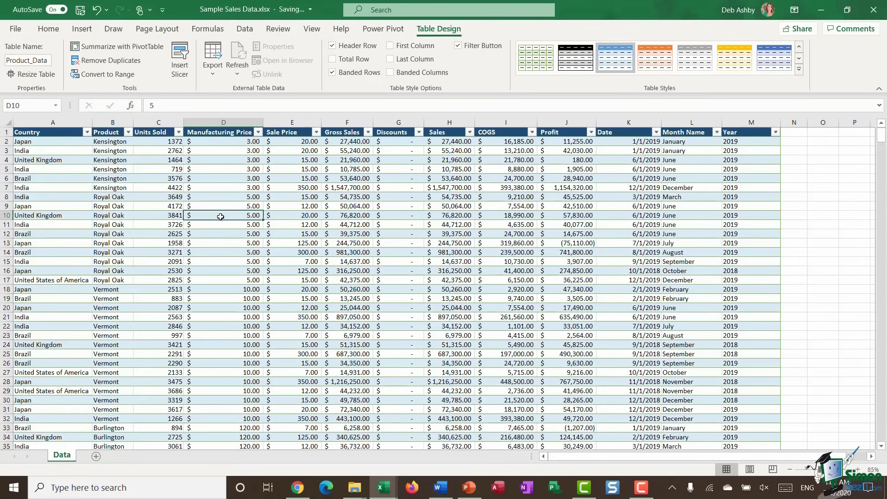
key(ctrl+z)
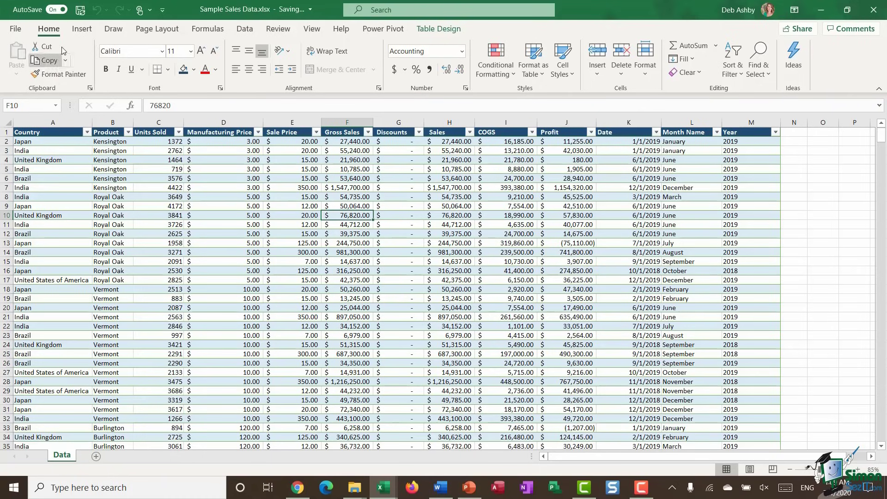
Create a PivotChart from the Product_Data table on a new worksheet.
click(82, 29)
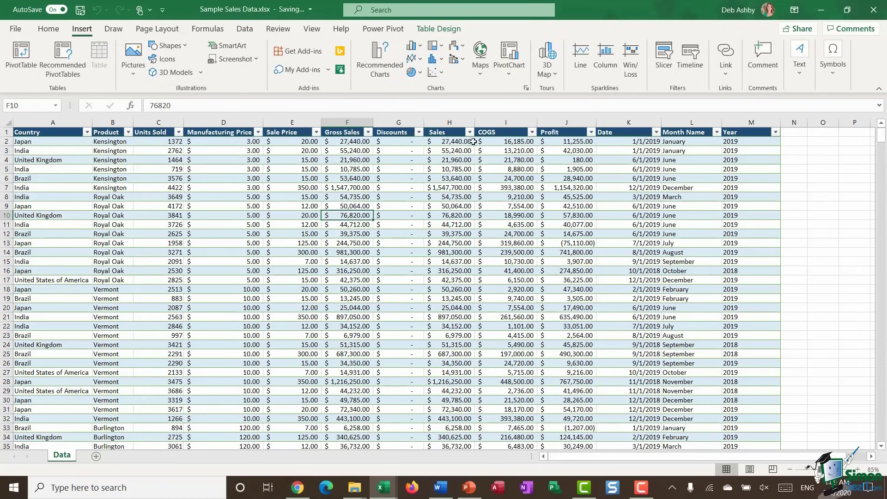
click(508, 70)
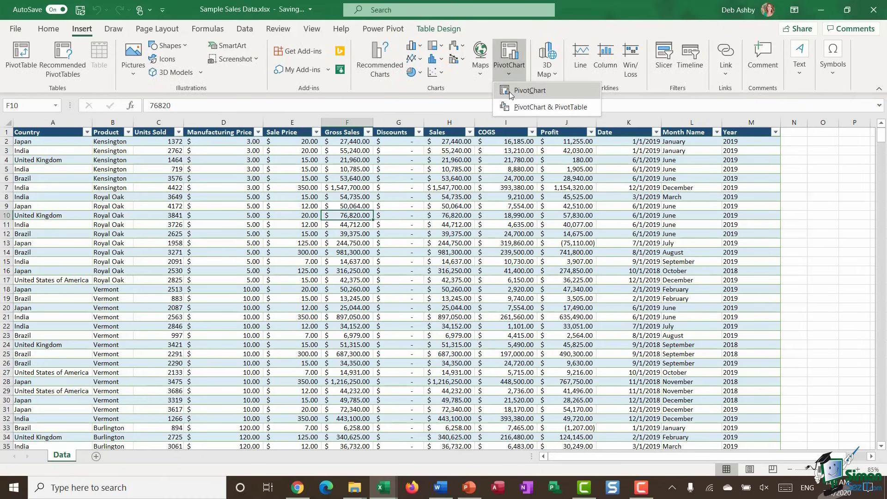
click(510, 91)
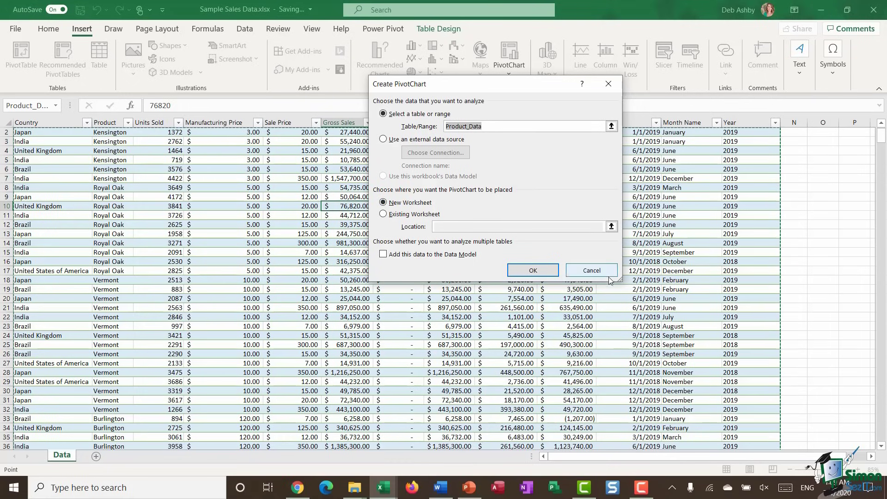
click(548, 272)
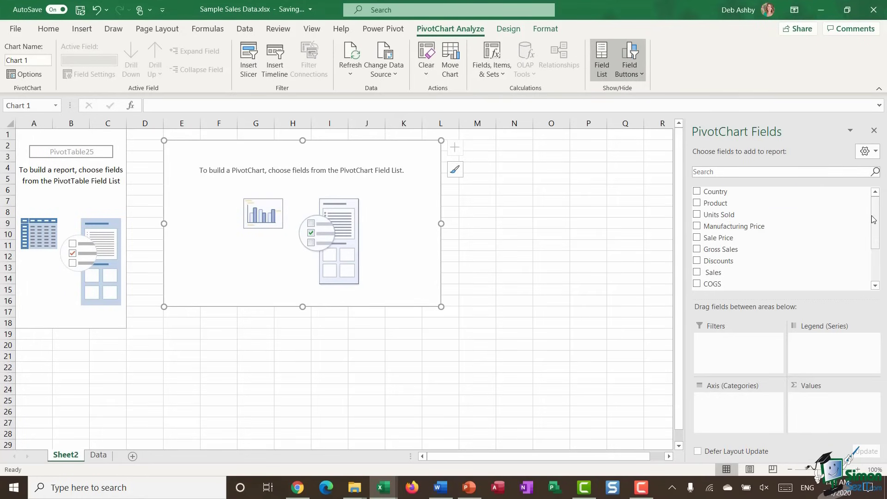
Plot the sum of Gross Sales by Product in the PivotChart and widen the chart to column O.
mouse_move(880, 216)
mouse_down()
mouse_move(881, 231)
mouse_move(880, 214)
mouse_up()
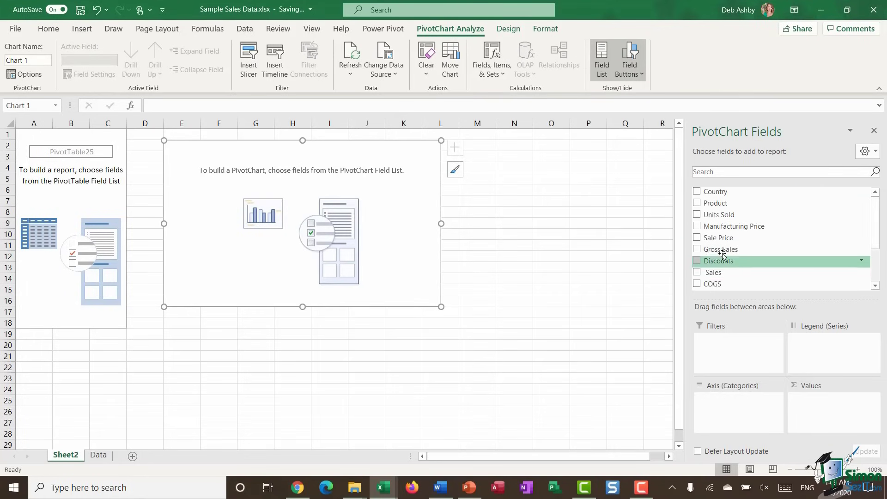
drag(719, 250, 810, 410)
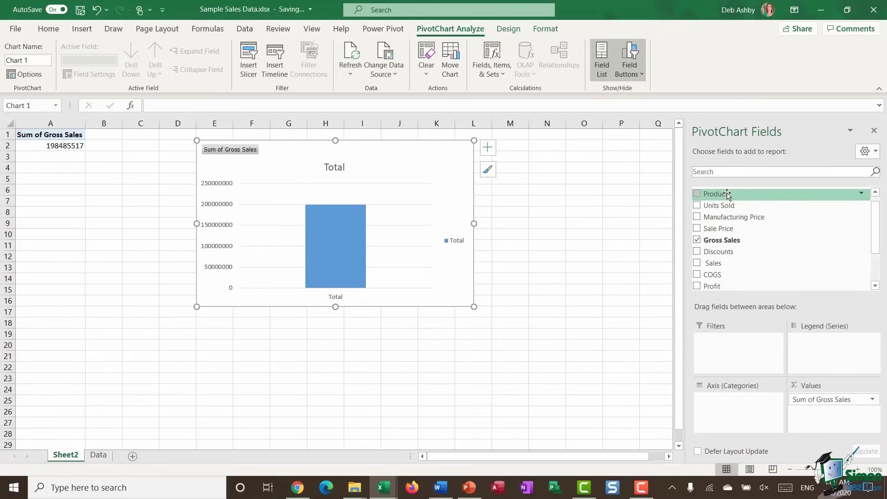
drag(738, 194, 734, 411)
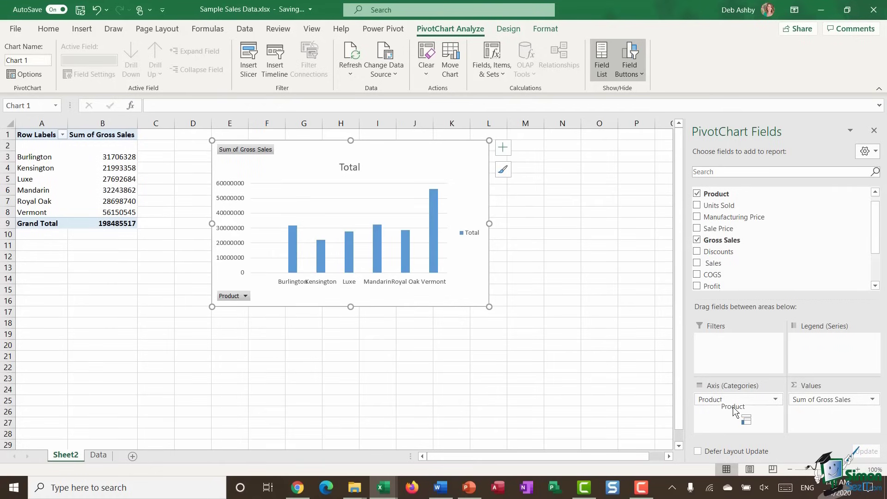
drag(489, 223, 607, 224)
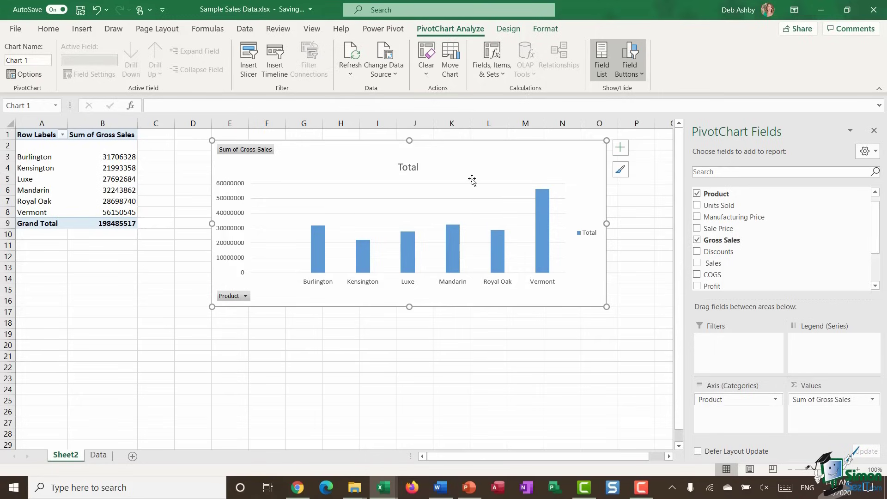
On the Data sheet, go to the end of the Product_Data table and copy rows 682 to 701.
click(99, 455)
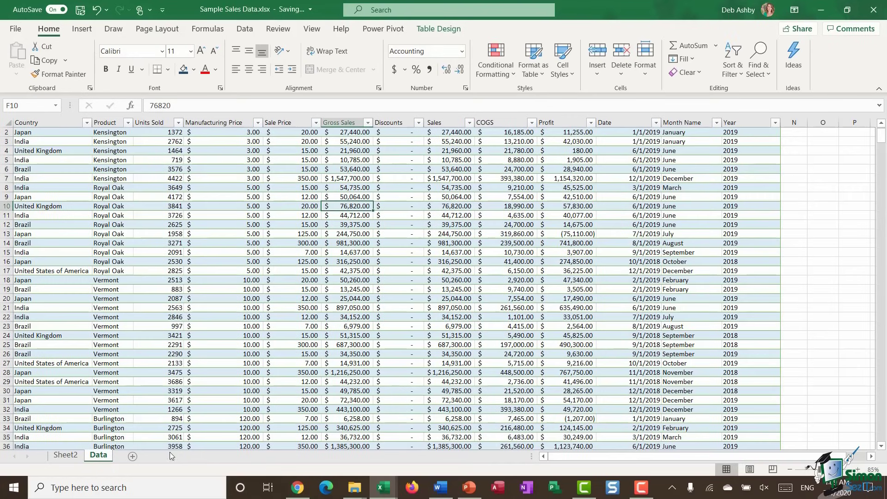
click(73, 308)
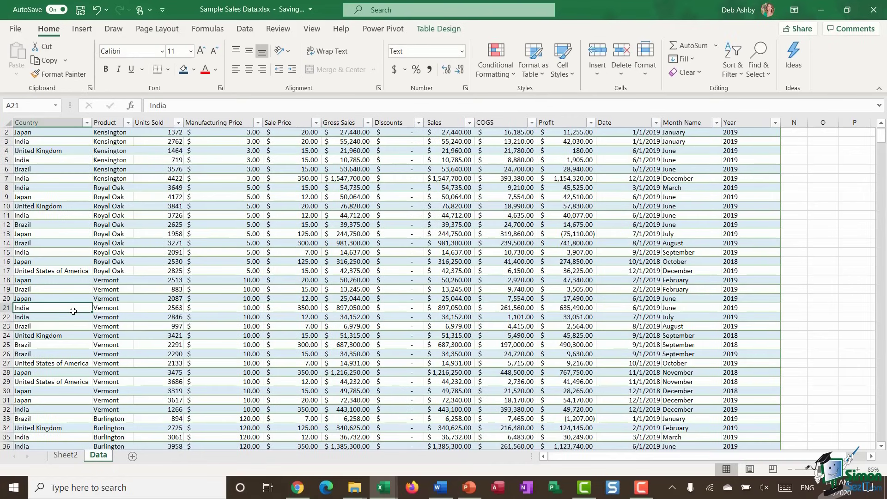
key(ctrl+Down)
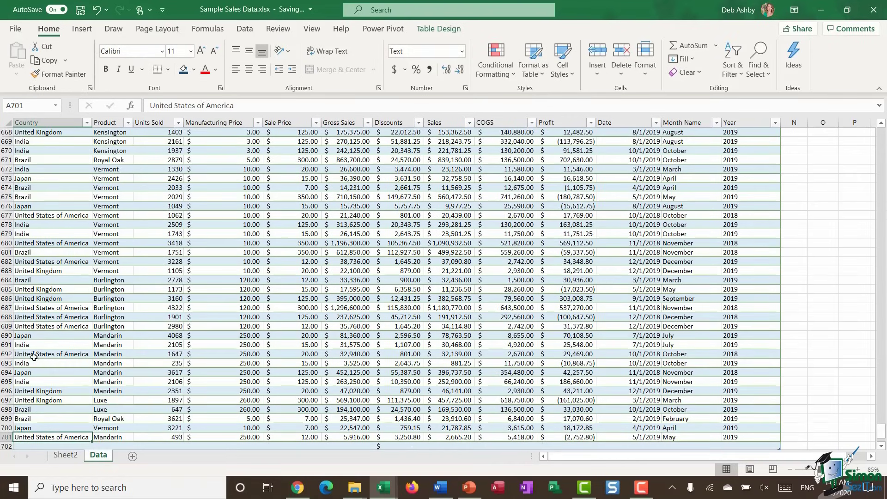
scroll(443, 303, down, 3)
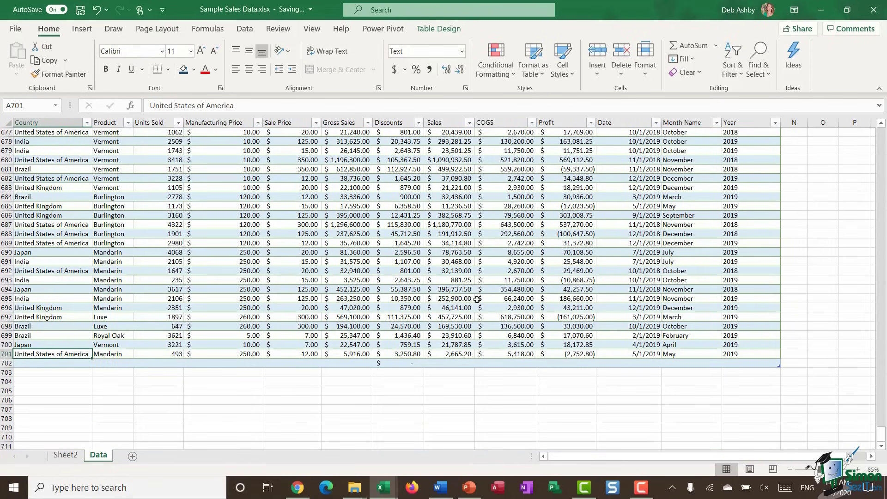
scroll(476, 299, down, 3)
scroll(476, 299, up, 2)
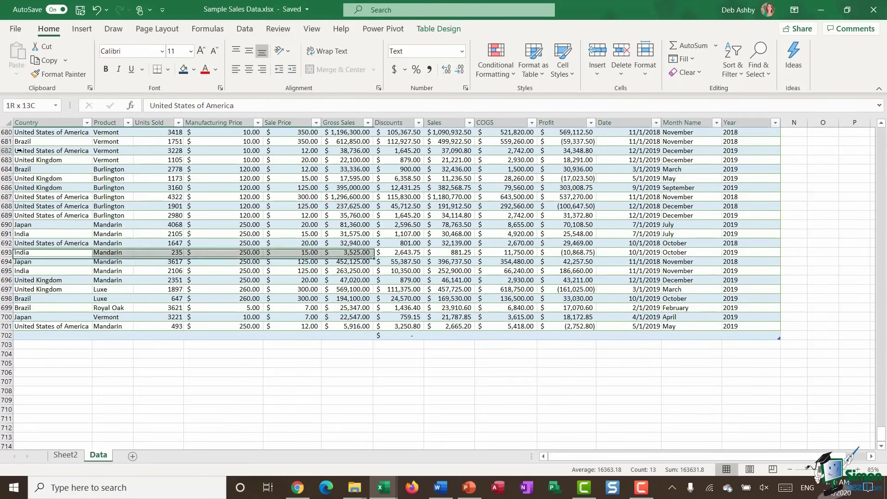
drag(19, 151, 559, 325)
key(ctrl+c)
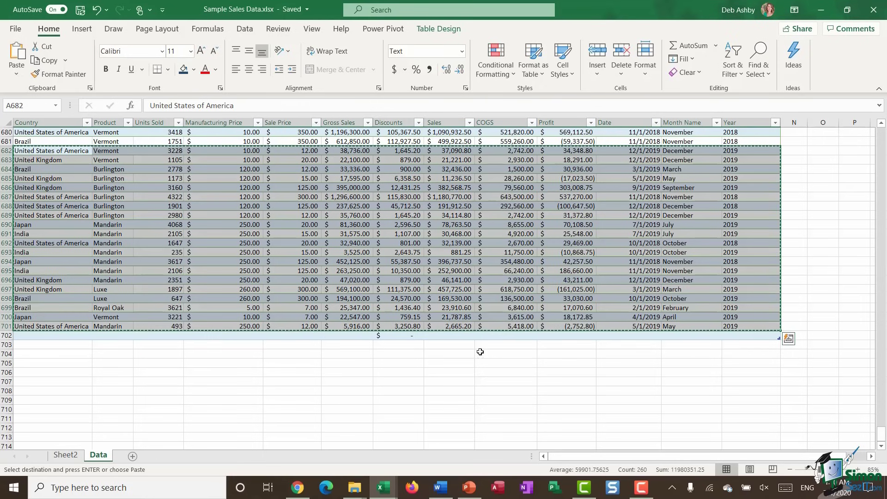
Paste the copied sales rows at the end of the table, starting in cell A702.
click(37, 341)
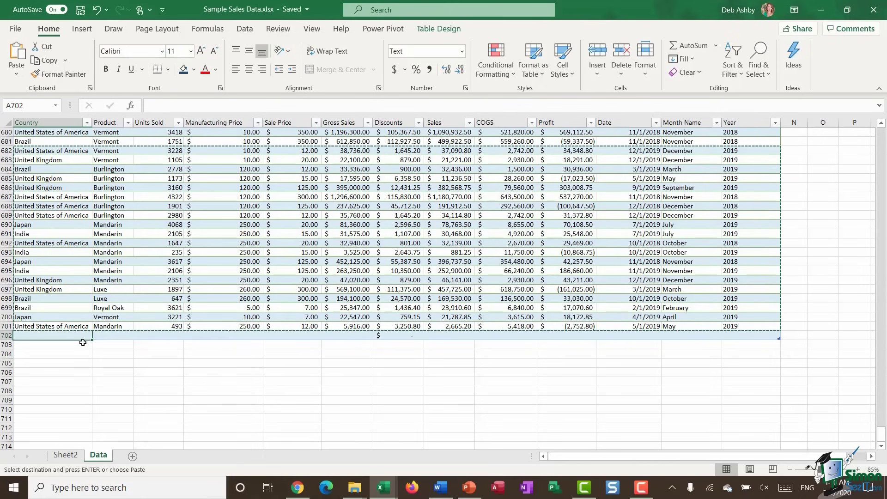
key(ctrl+v)
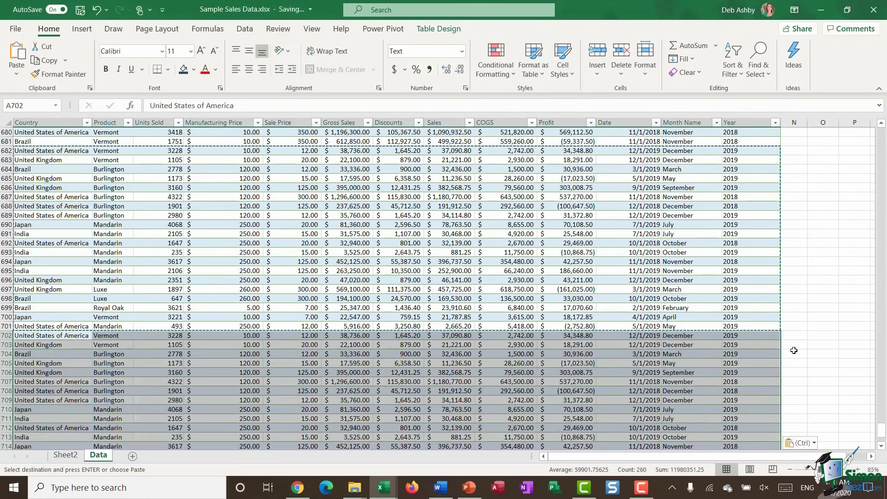
key(Escape)
scroll(648, 319, down, 2)
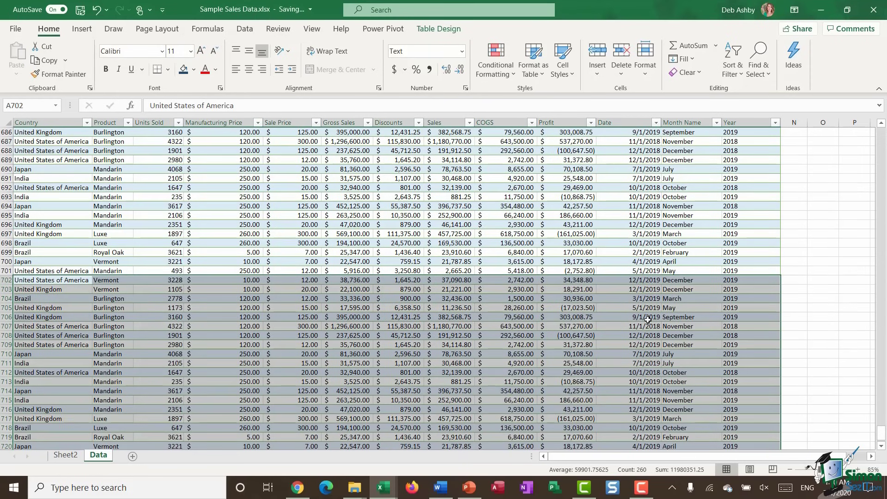
click(607, 271)
scroll(632, 283, down, 3)
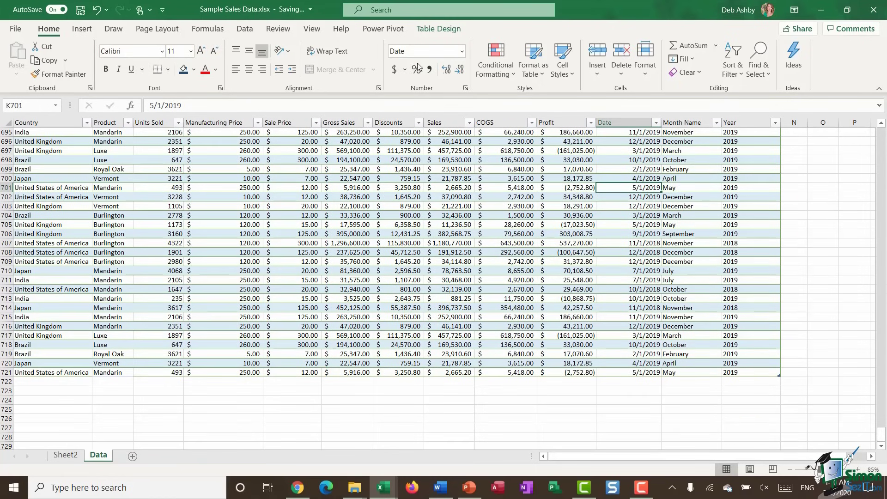
Refresh the gross sales PivotChart on Sheet2 to include the rows added to Product_Data.
click(441, 29)
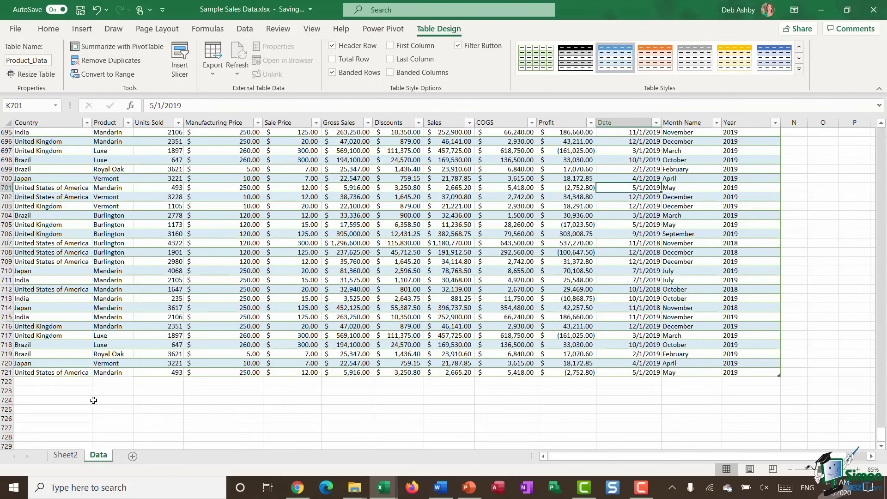
click(65, 456)
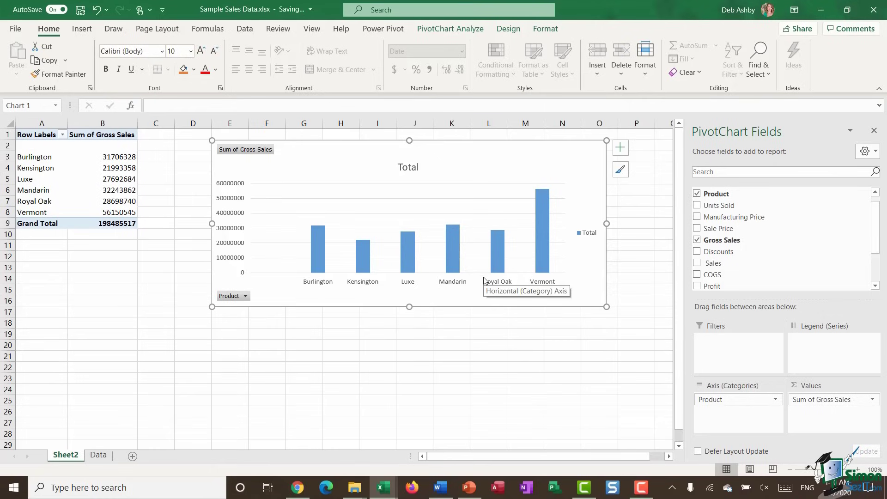
click(450, 28)
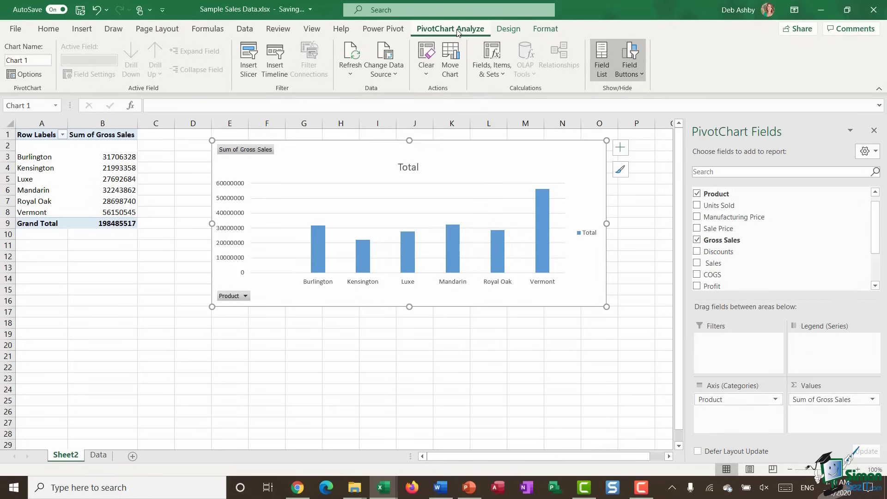
click(351, 54)
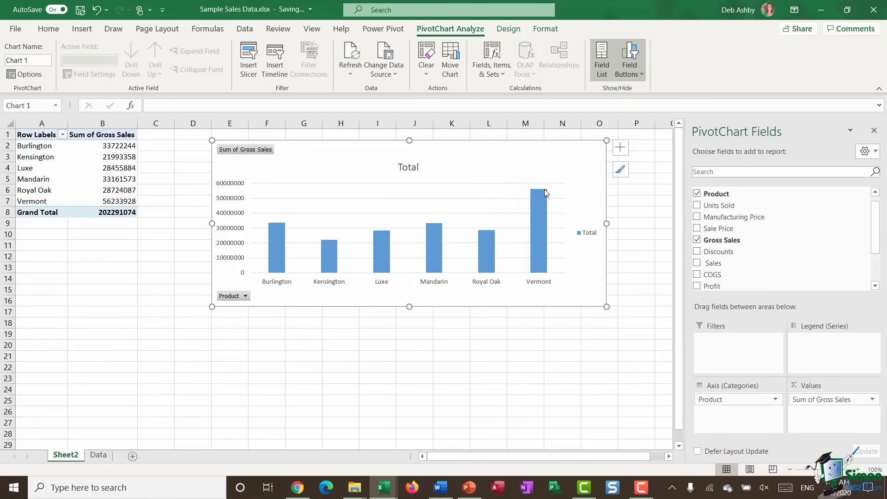
mouse_move(543, 192)
Compare the extended table on the Data sheet with the PivotChart on Sheet2, and examine the Sale Price column's filter options.
click(99, 456)
click(408, 290)
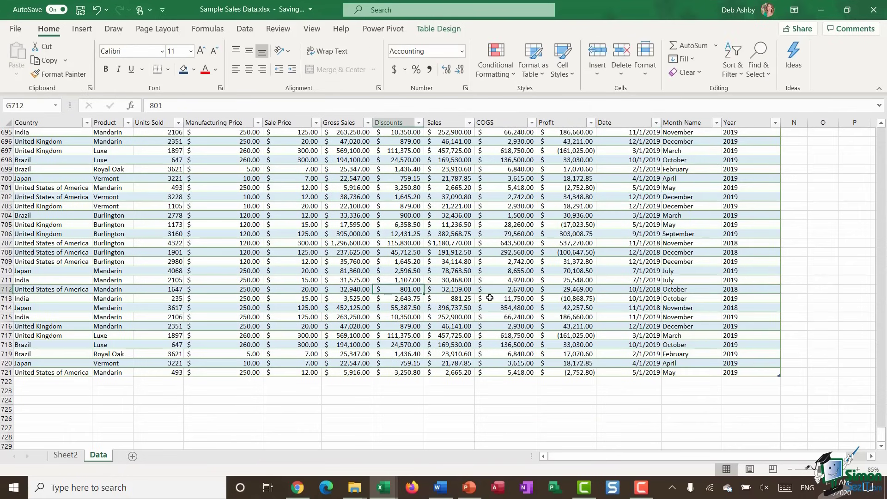
click(65, 455)
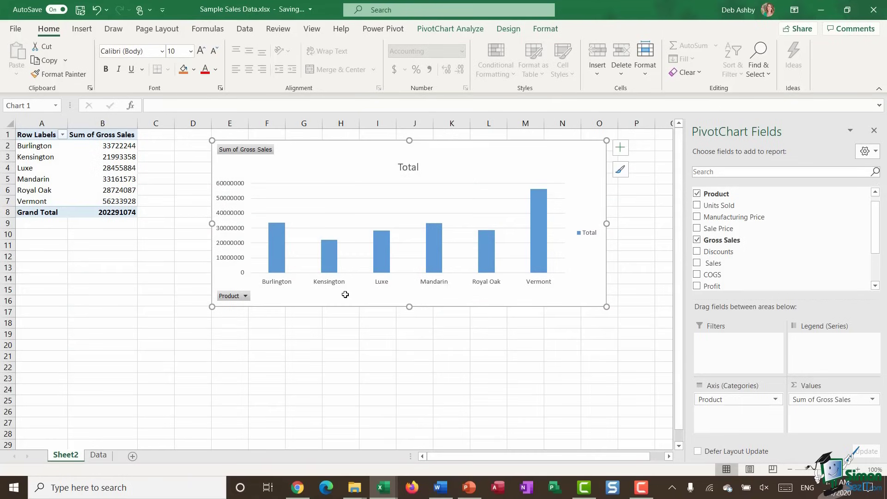
click(450, 28)
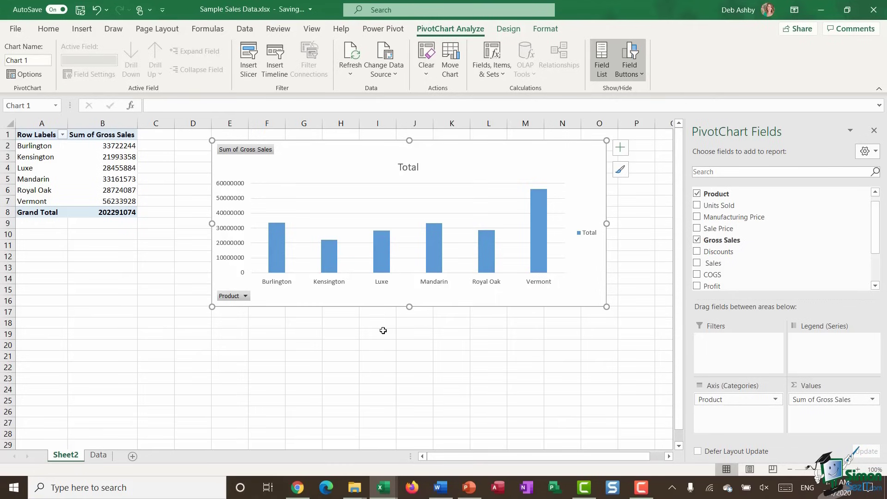
click(98, 455)
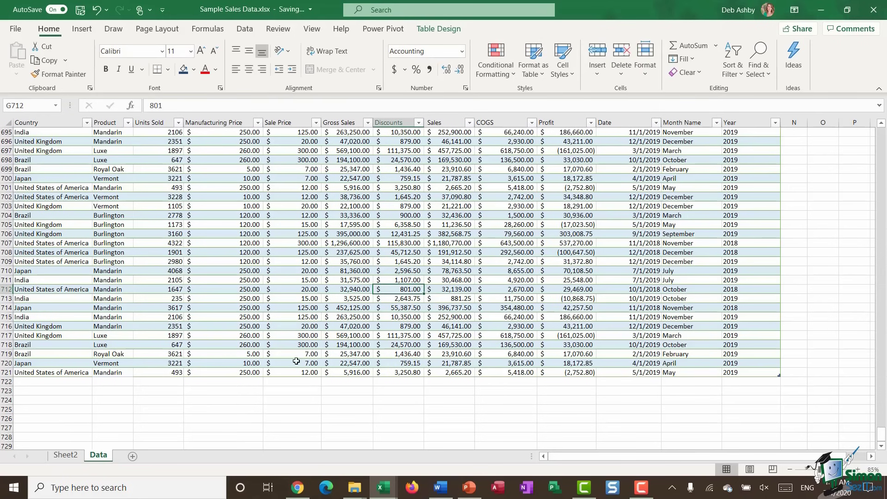
click(515, 252)
key(ctrl+Up)
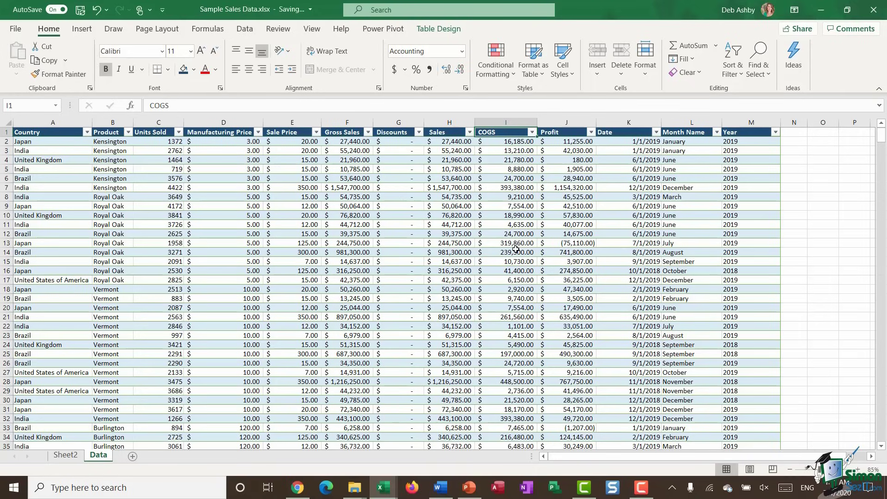
click(179, 133)
click(253, 172)
click(316, 132)
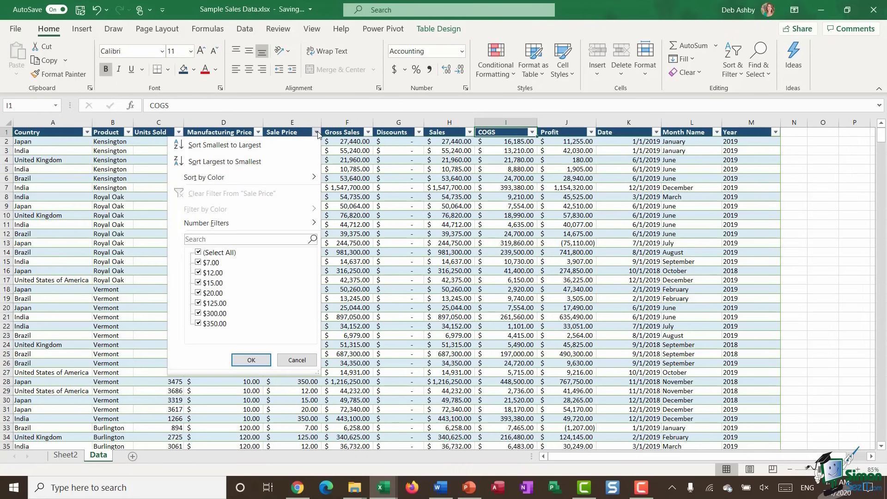
click(398, 182)
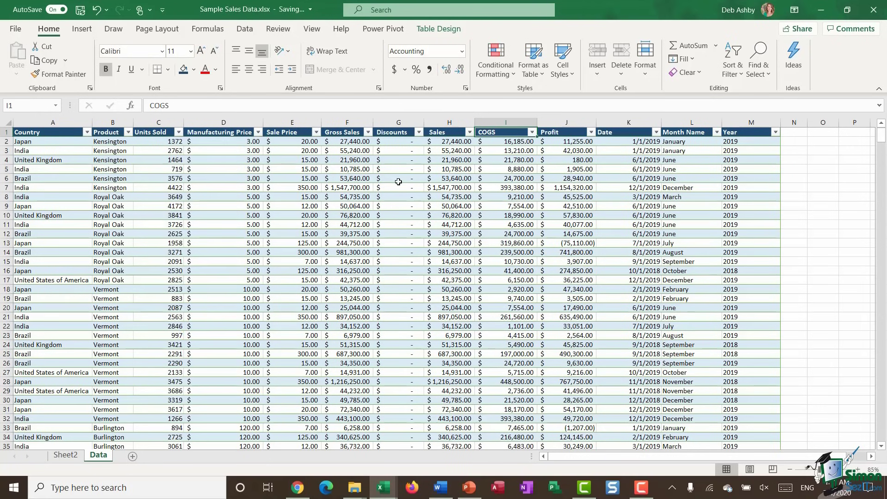
click(493, 193)
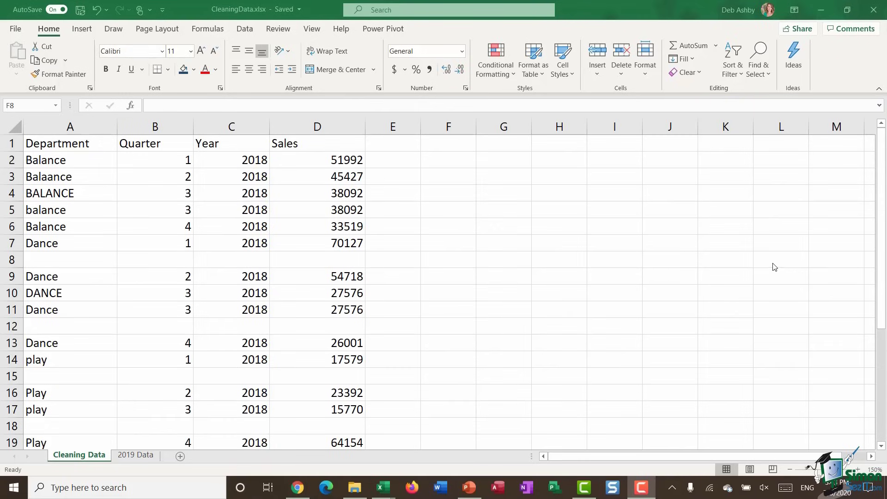
Examine the 2018 and 2019 department sales sheets and the PivotChart of sales by department and quarter.
click(134, 455)
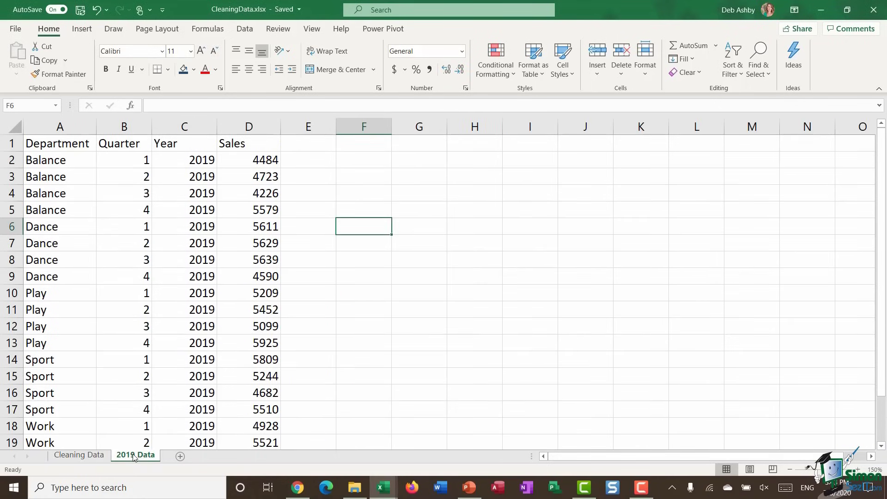
click(95, 457)
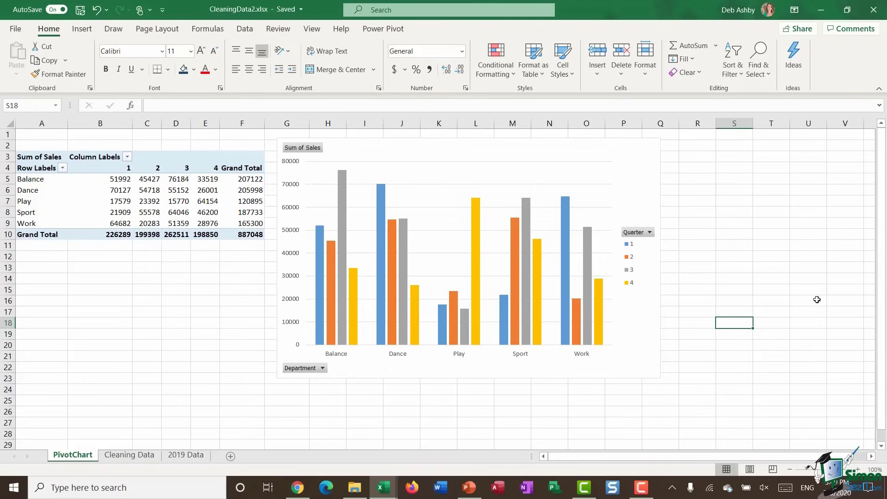
click(654, 213)
click(711, 209)
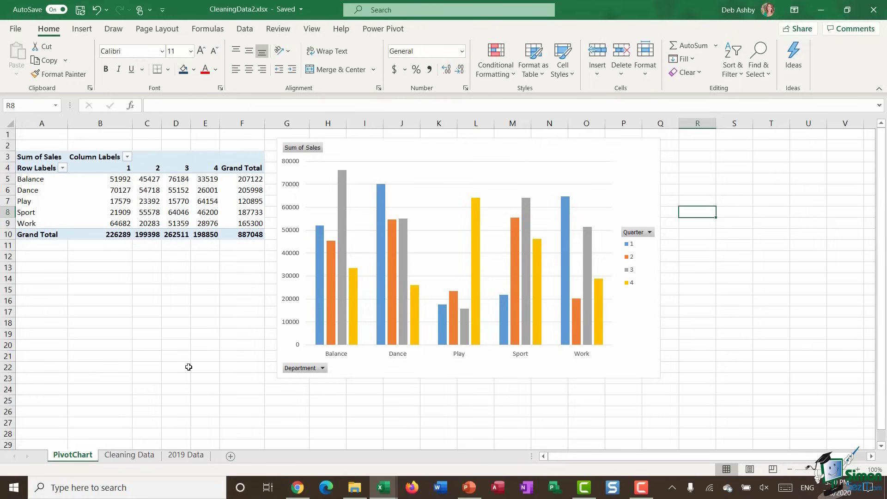
click(184, 455)
scroll(96, 204, up, 5)
click(87, 206)
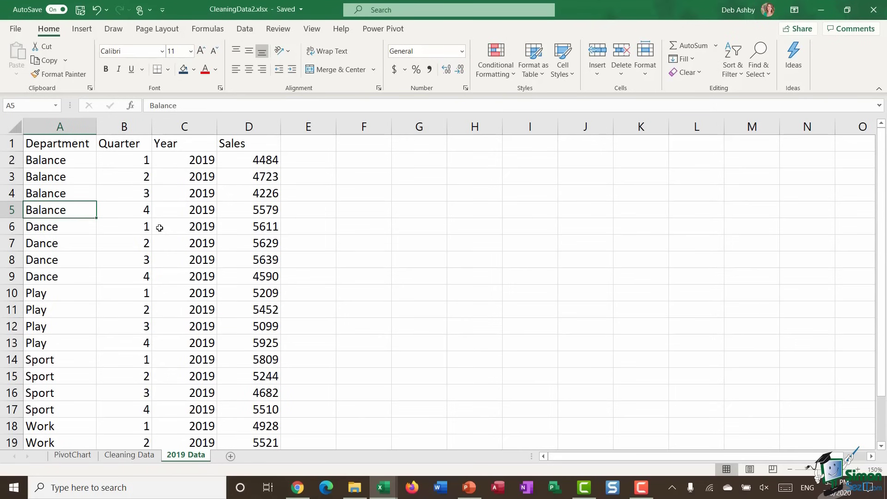
key(ctrl+Page_Up)
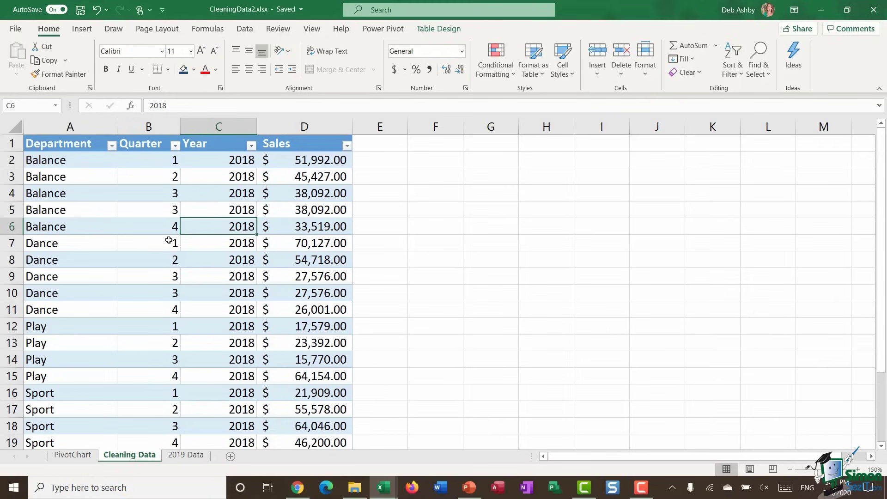
click(186, 455)
click(73, 454)
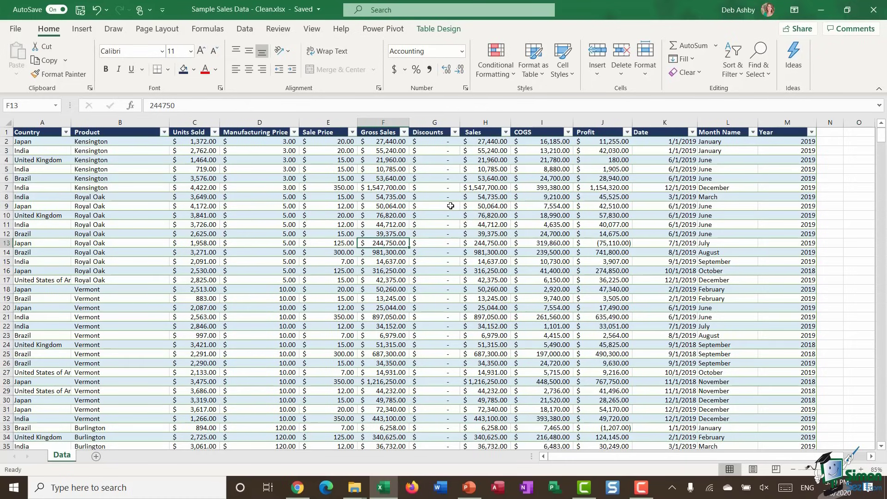
Check the name assigned to the sales table in its table design settings.
click(450, 205)
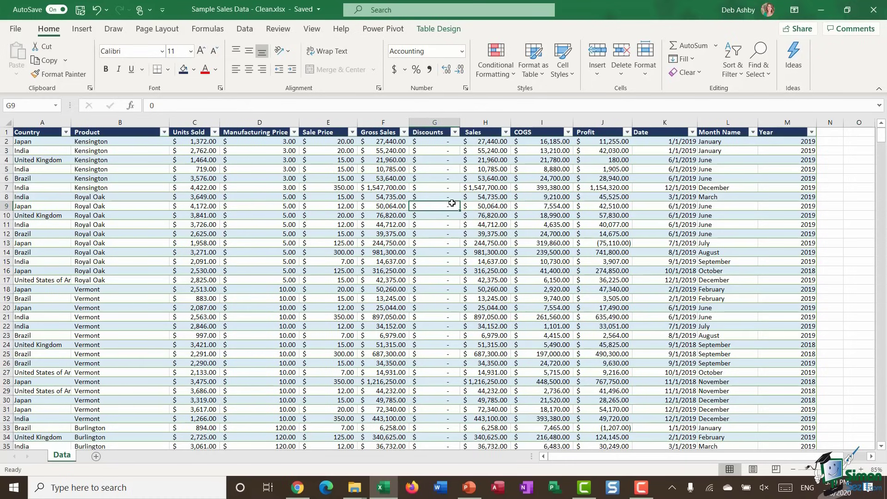
click(448, 28)
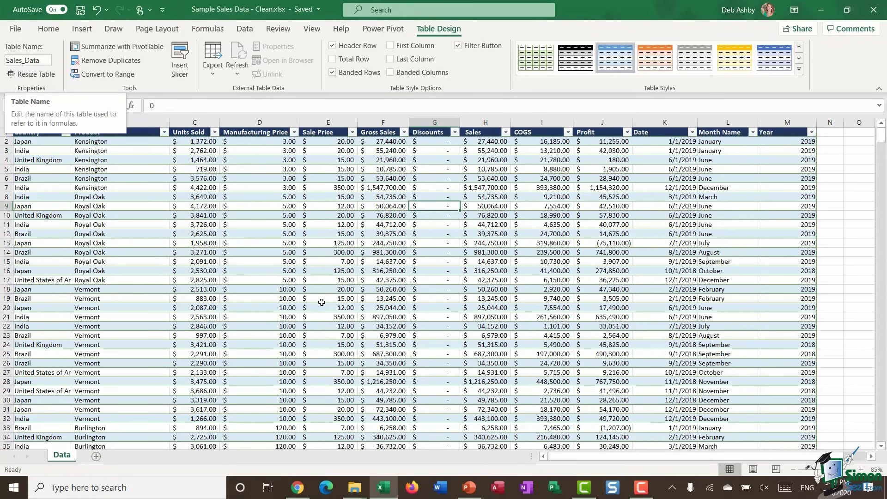
click(336, 225)
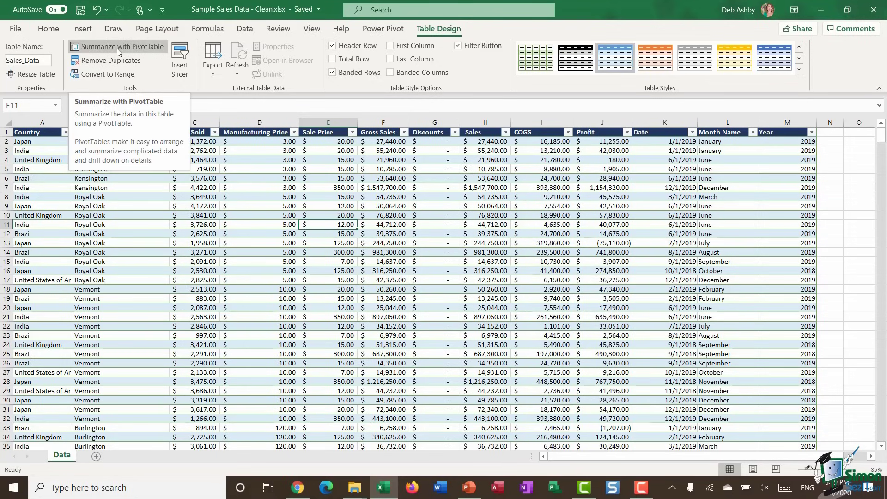
Preview the recommended PivotTables for the sales table, including profit by month name and units sold with manufacturing price.
click(83, 30)
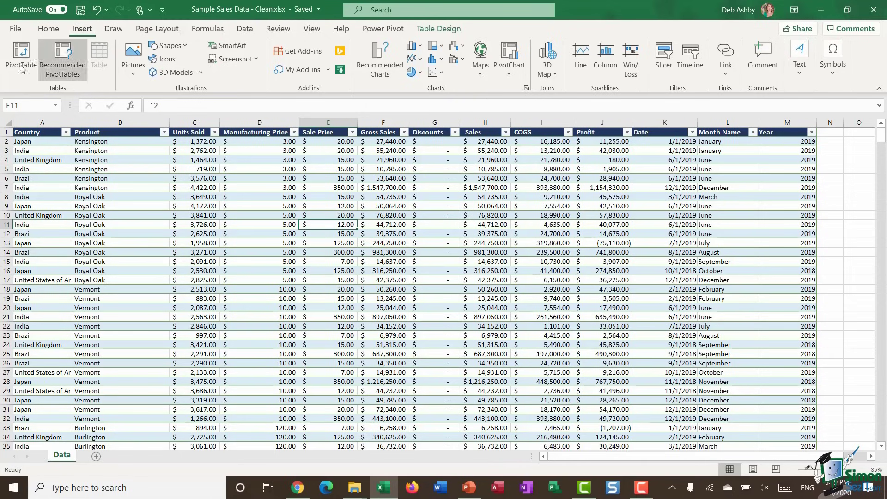
click(73, 69)
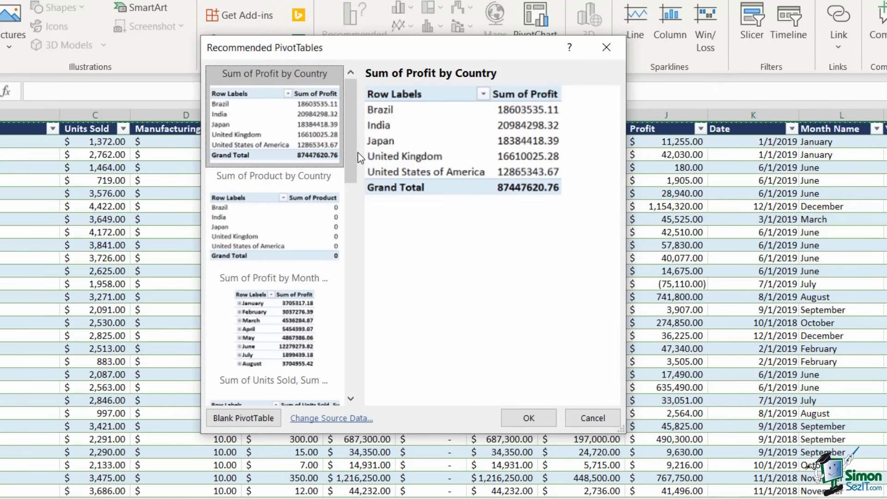
scroll(356, 159, down, 4)
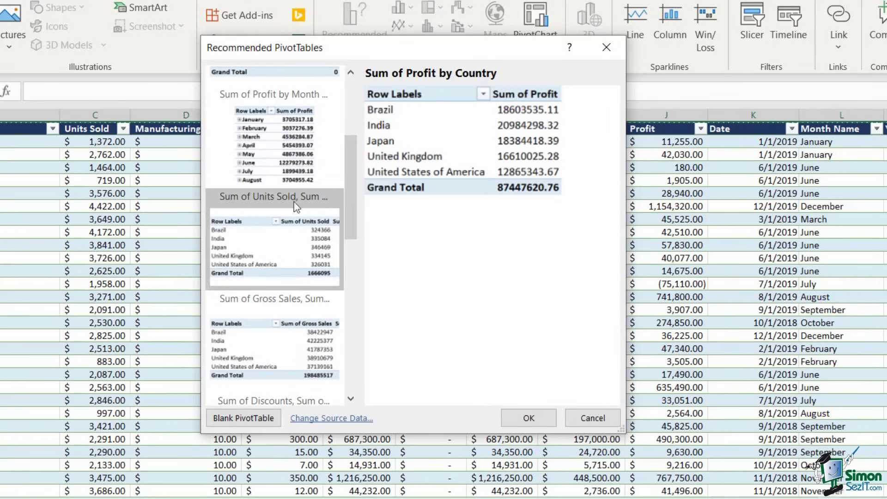
click(258, 155)
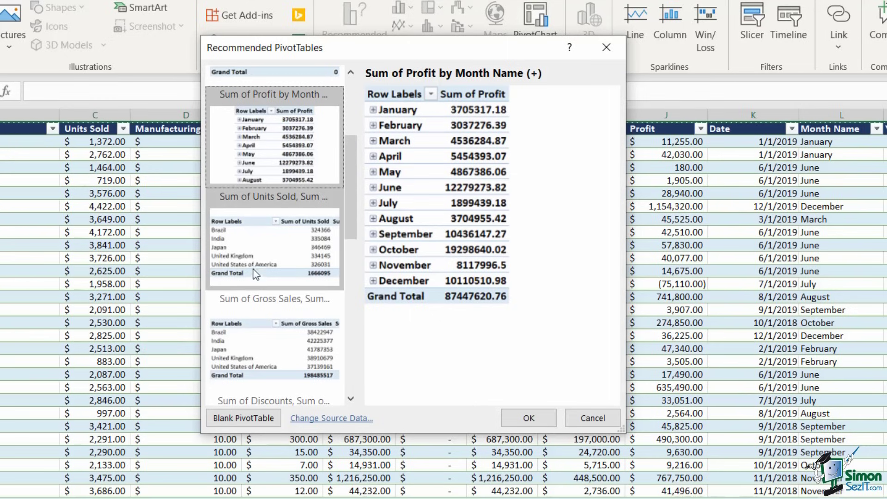
click(246, 256)
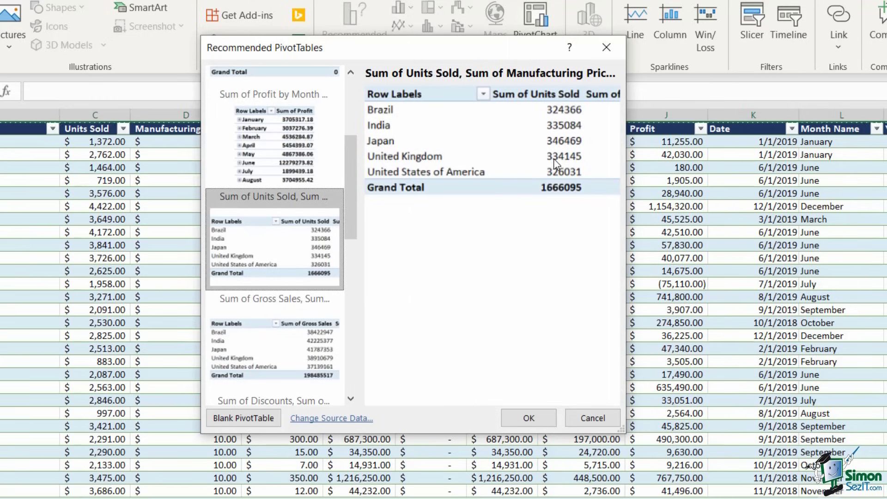
drag(349, 214, 384, 147)
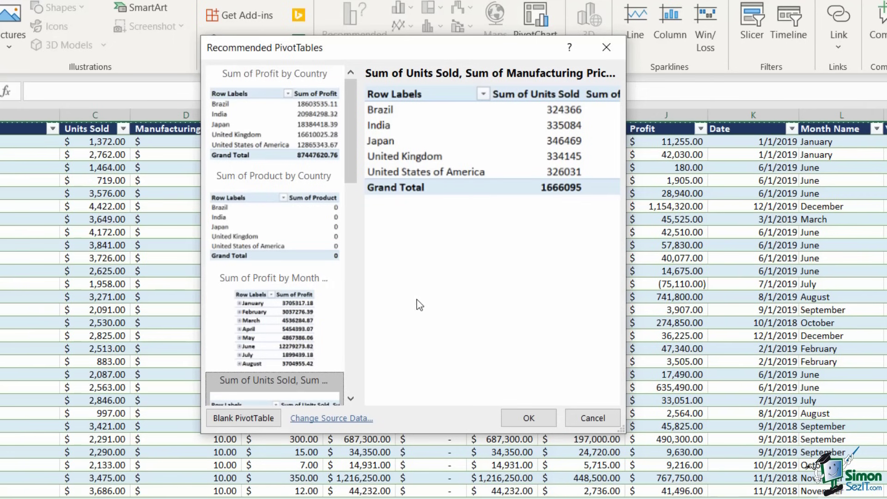
Insert the recommended Sum of Profit by Country PivotTable and replace Country with Product as its row field.
click(264, 114)
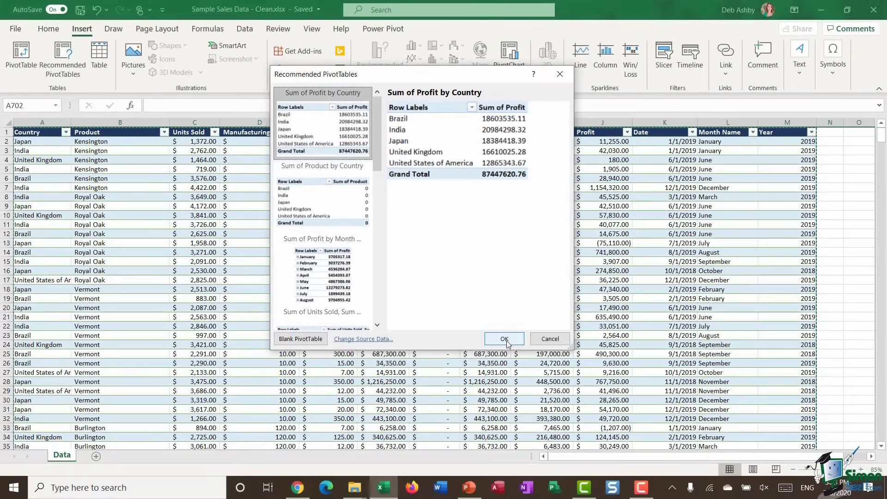
click(504, 340)
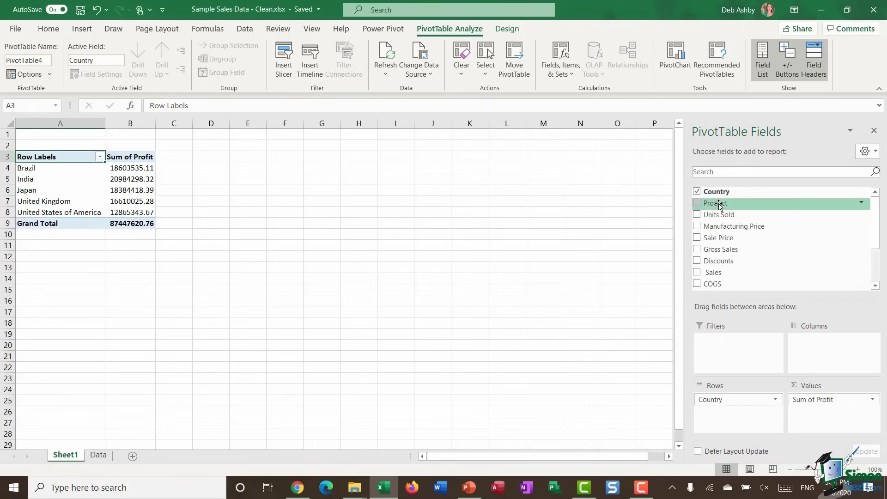
drag(718, 204, 816, 361)
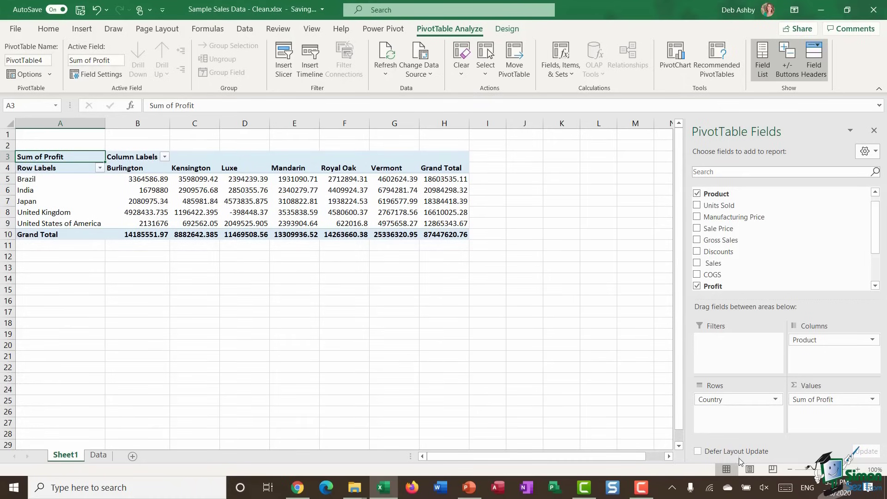
drag(722, 398, 534, 359)
drag(804, 340, 722, 419)
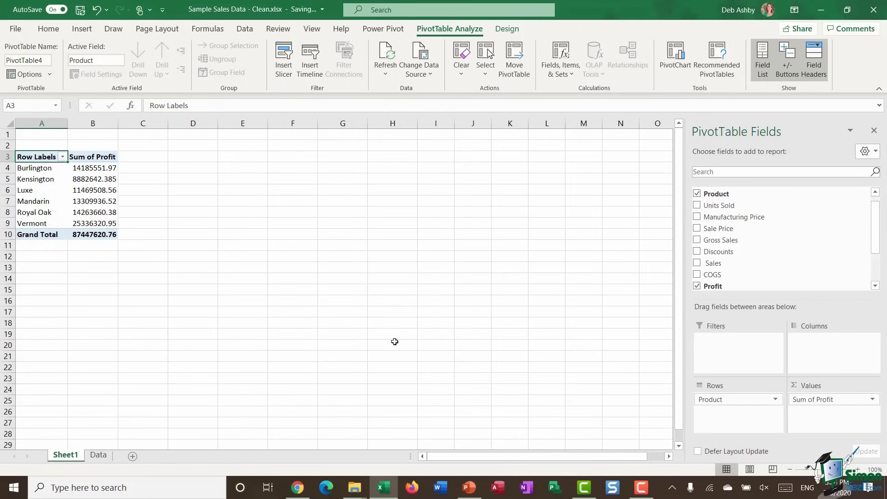
Delete Sheet1 with the recommended profit PivotTable.
click(82, 29)
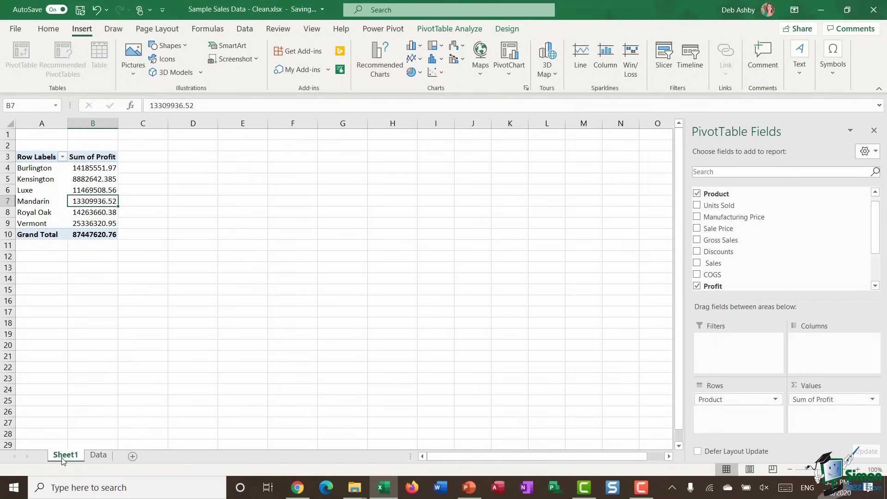
right_click(65, 456)
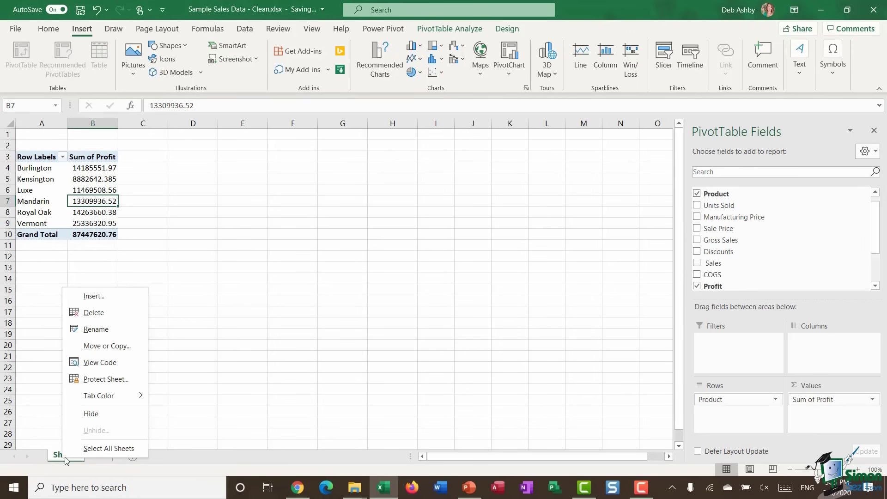
click(107, 314)
click(425, 275)
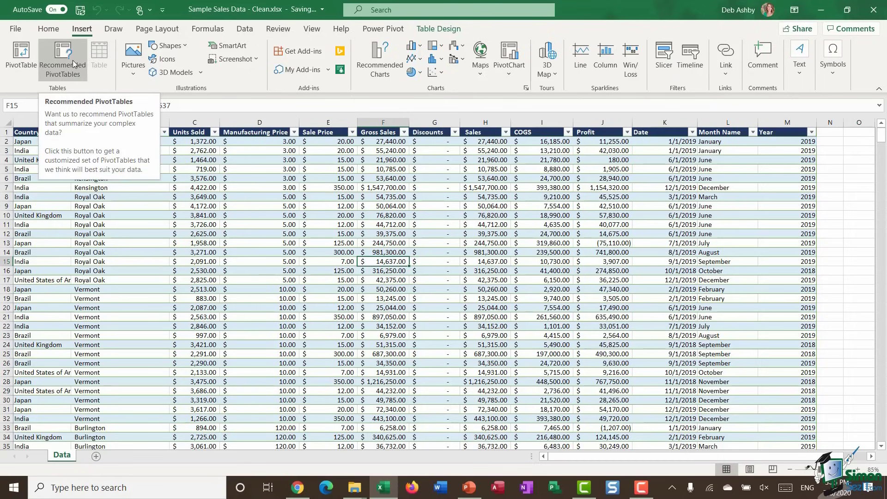
Start a PivotTable from the Sales_Data table, checking the external data source option before reselecting the table as source.
click(381, 233)
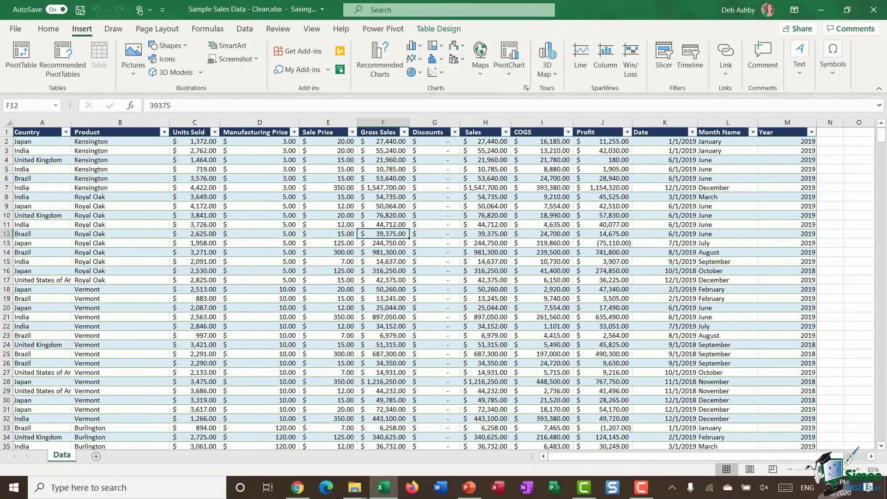
click(858, 225)
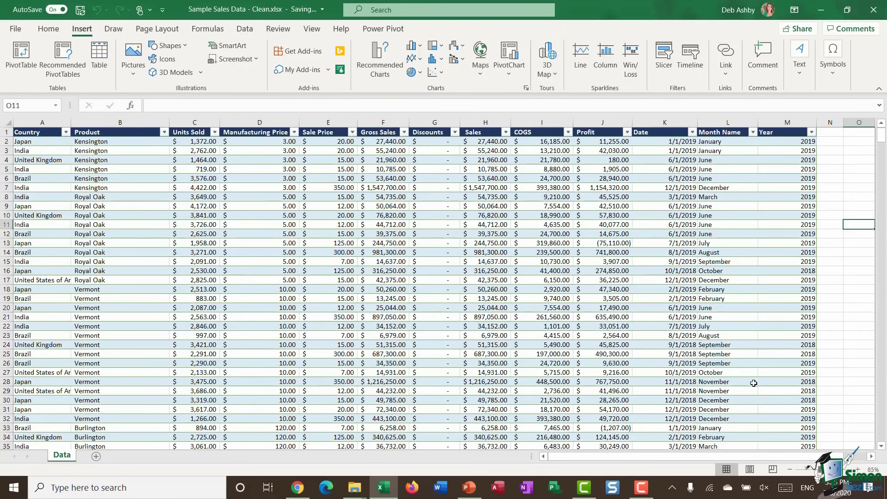
click(421, 306)
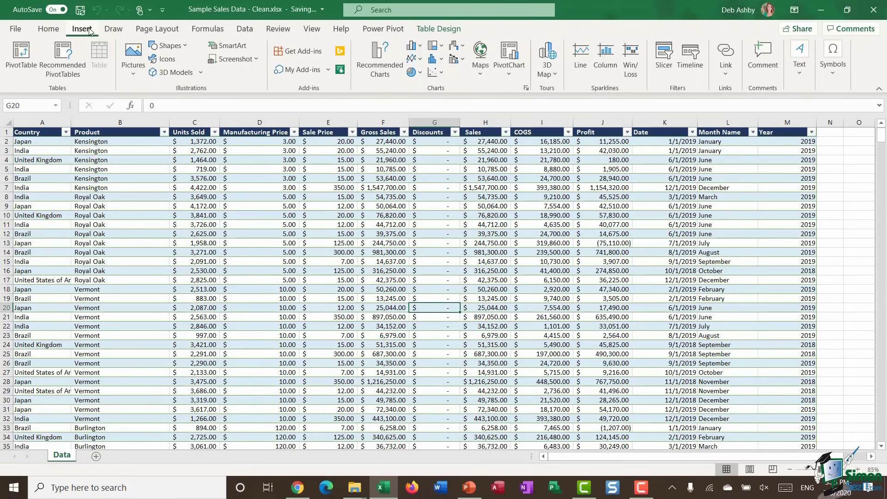
click(19, 64)
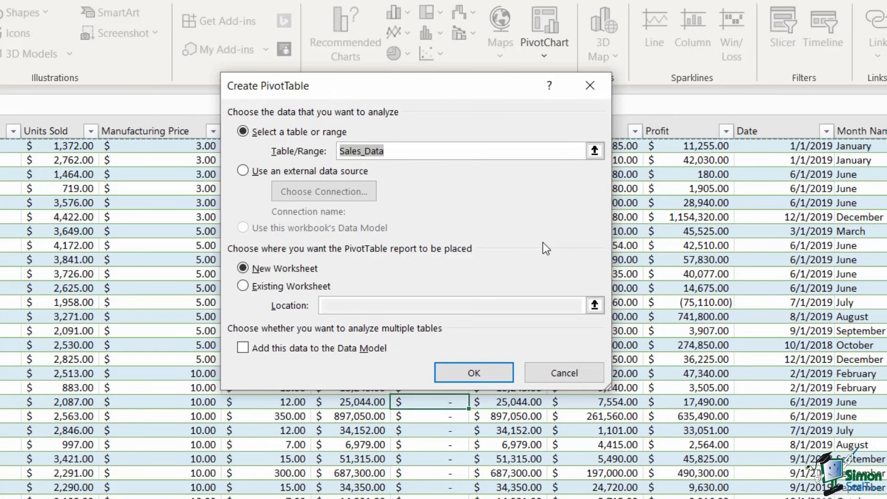
click(243, 172)
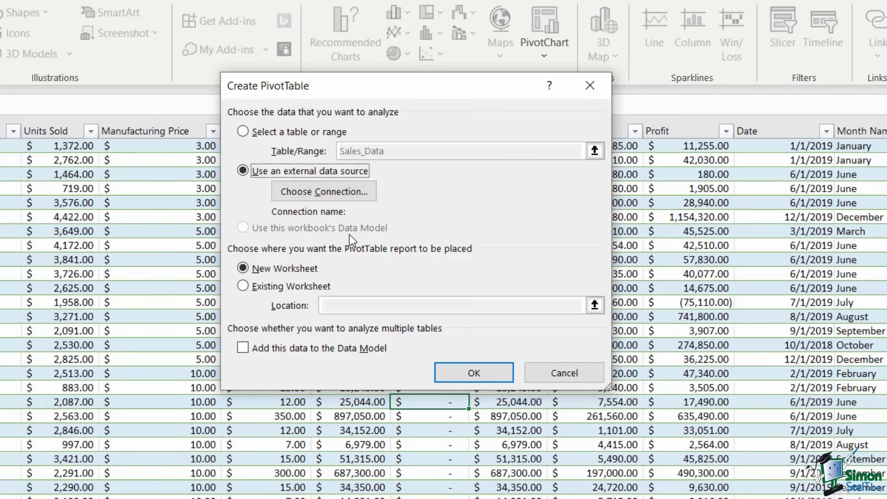
click(242, 130)
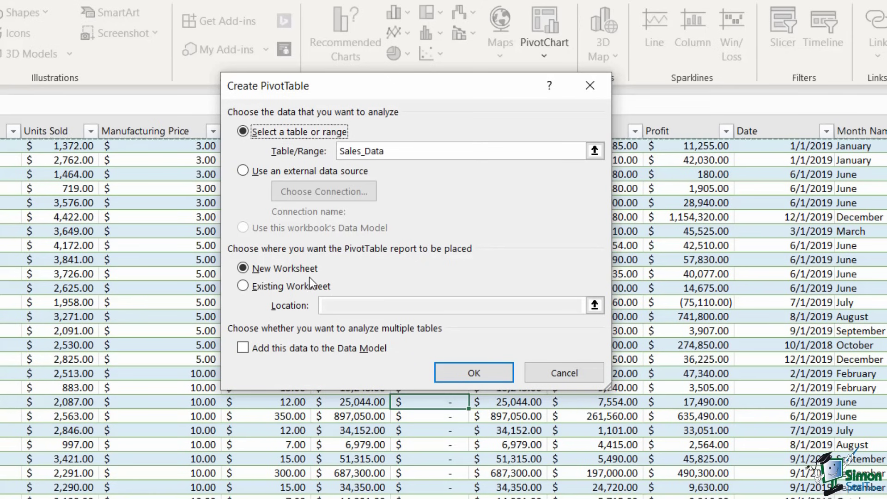
Check the existing worksheet location option, and create the blank PivotTable on a new worksheet.
click(243, 287)
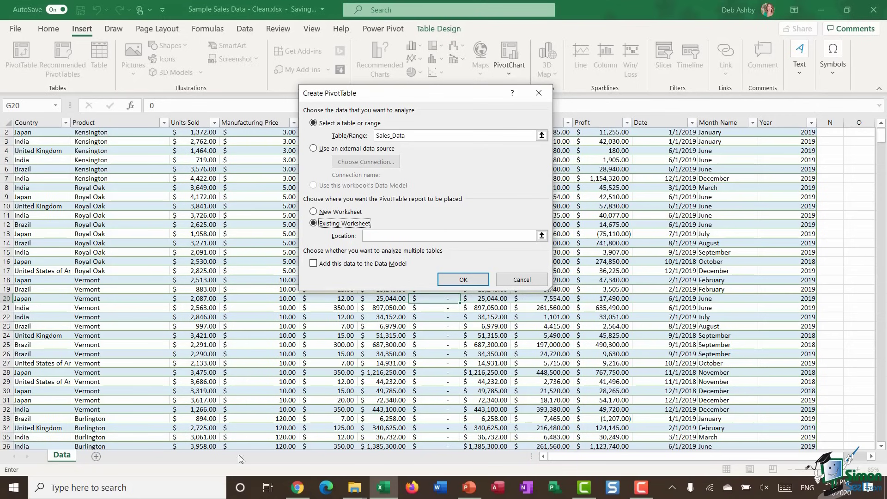
click(542, 236)
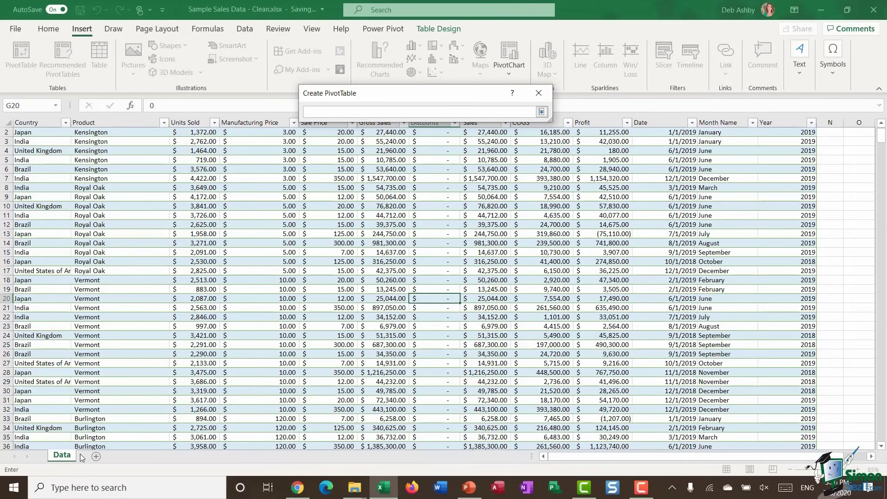
click(541, 111)
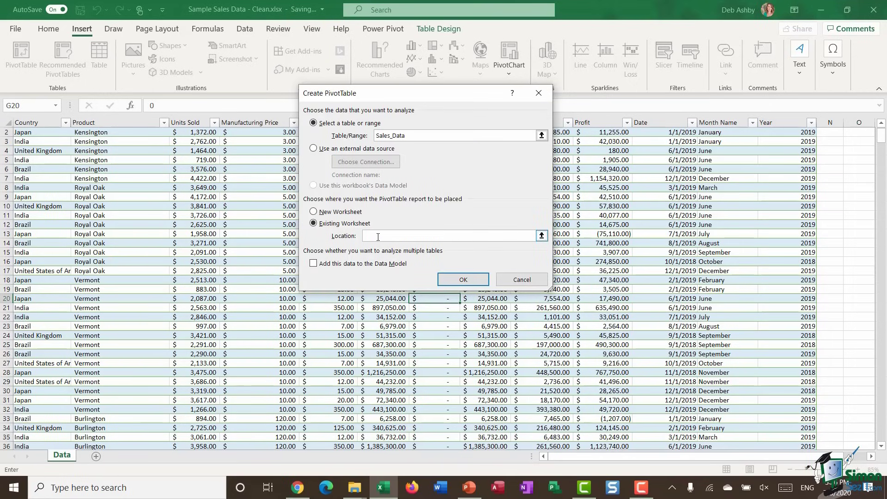
click(314, 212)
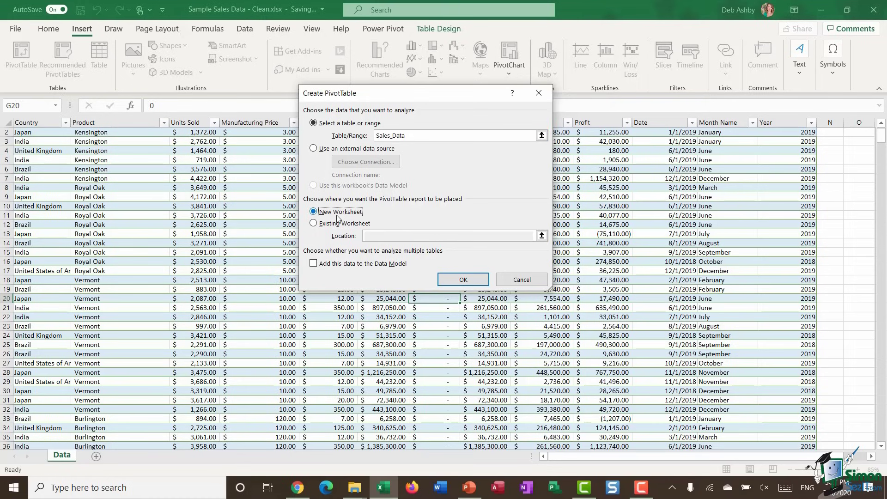
click(464, 280)
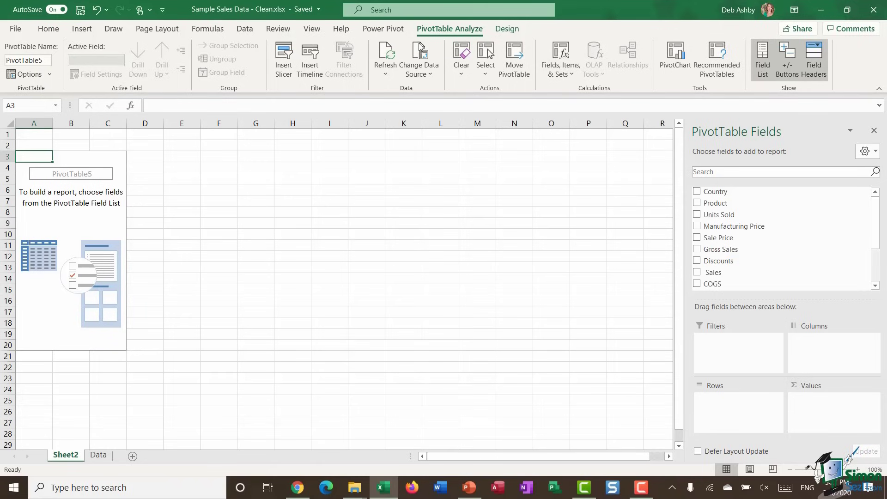
Add Gross Sales to the PivotTable's values and Country to its rows.
click(508, 30)
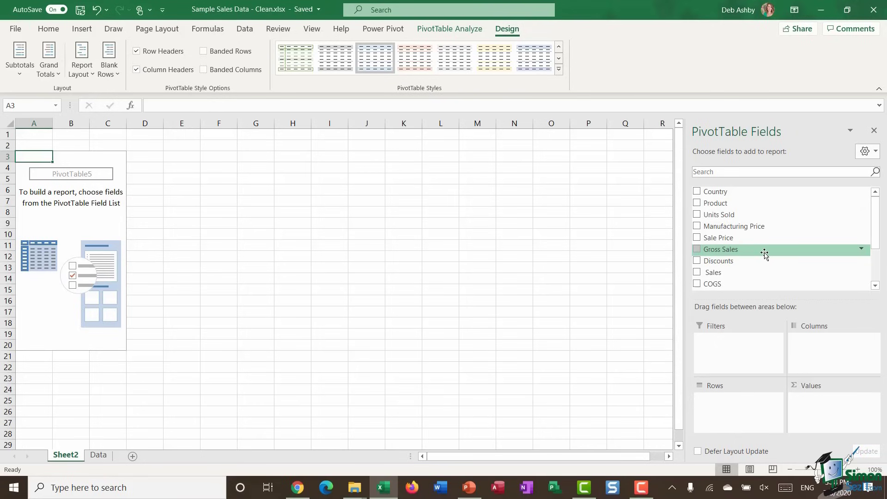
drag(712, 254, 830, 413)
scroll(721, 194, up, 1)
drag(717, 191, 713, 413)
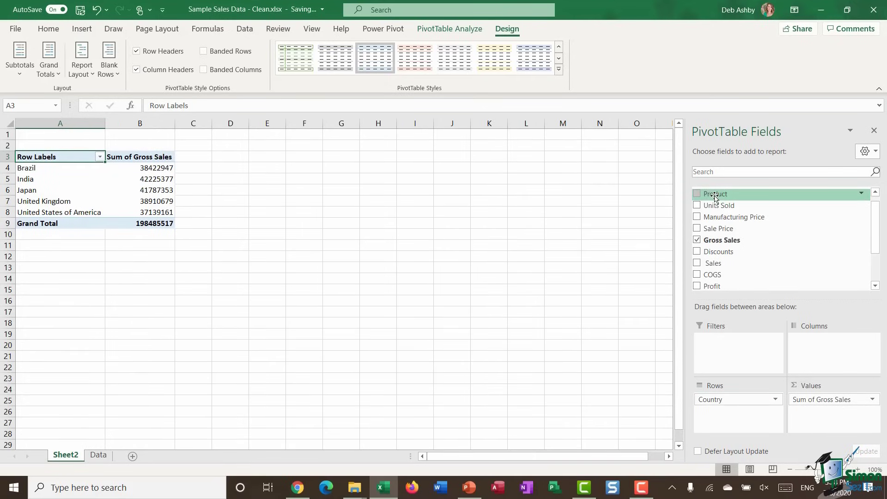
Add Product as a report filter, move it to the rows beneath Country, and reorder it above Country.
drag(715, 197, 720, 356)
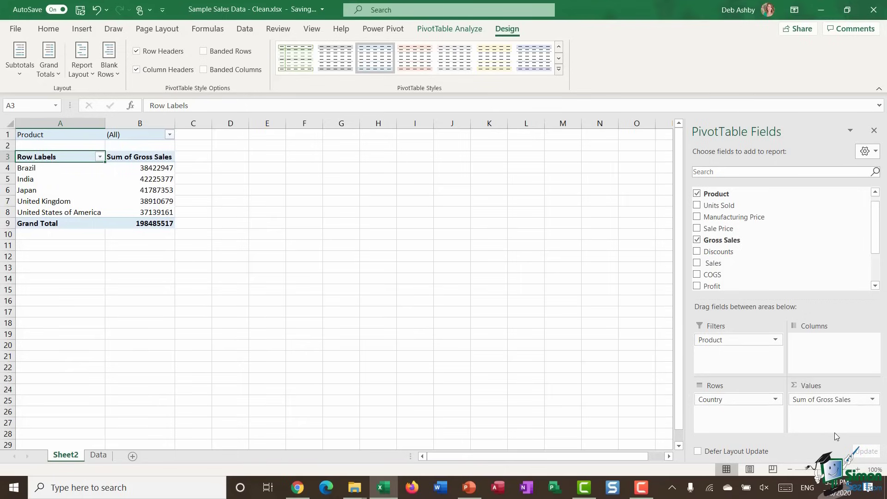
drag(710, 342, 725, 429)
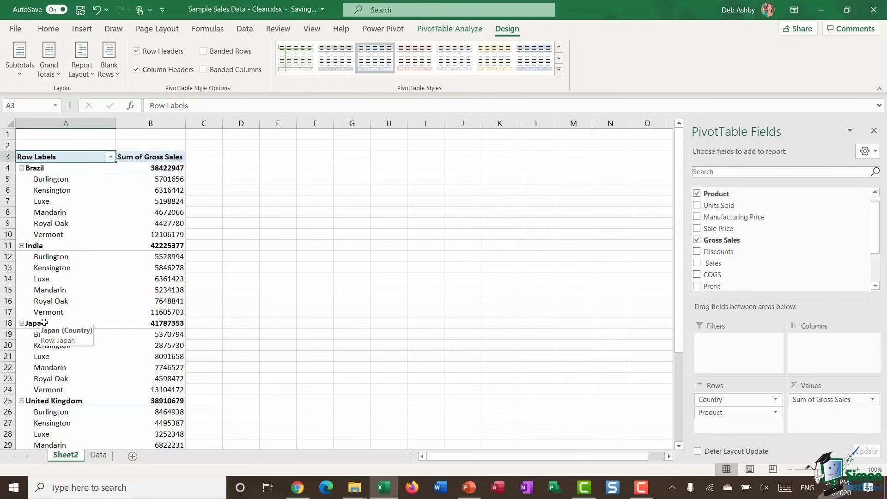
mouse_move(714, 412)
mouse_down()
mouse_move(742, 405)
mouse_move(719, 406)
mouse_up()
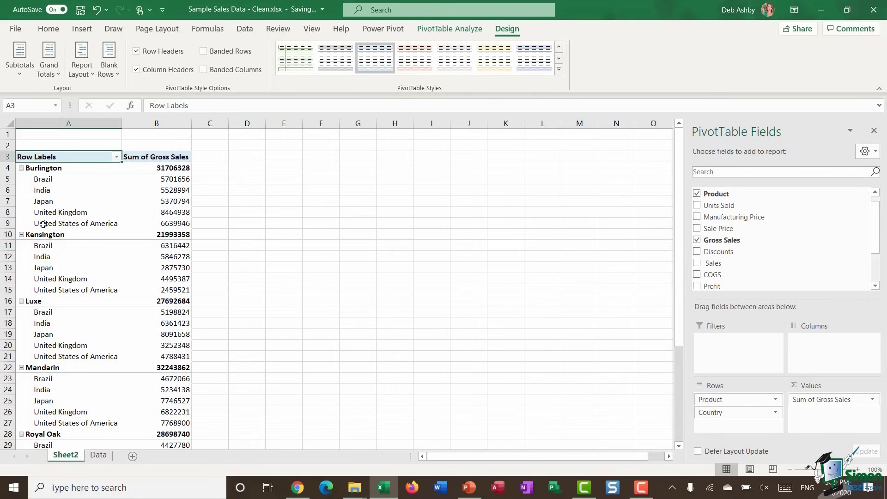
Add the Date field to the PivotTable's columns.
scroll(781, 231, up, 1)
scroll(794, 212, down, 3)
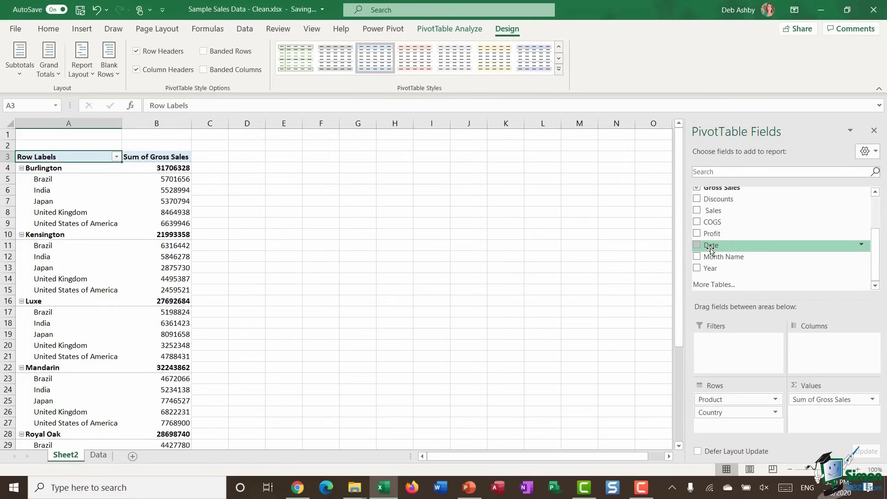
drag(710, 250, 827, 355)
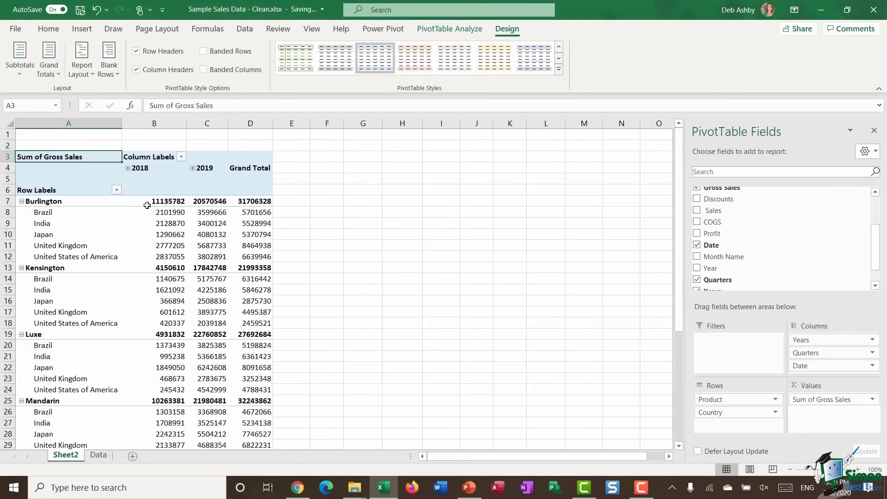
mouse_move(150, 213)
mouse_move(218, 182)
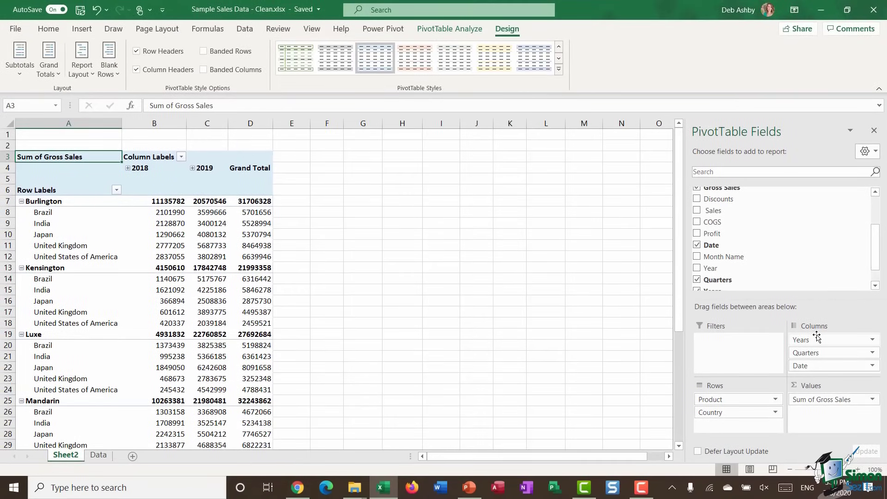
Expand and collapse 2018 in the PivotTable columns, and expand 2019 down to the months of Qtr1, Qtr2 and Qtr3.
click(129, 169)
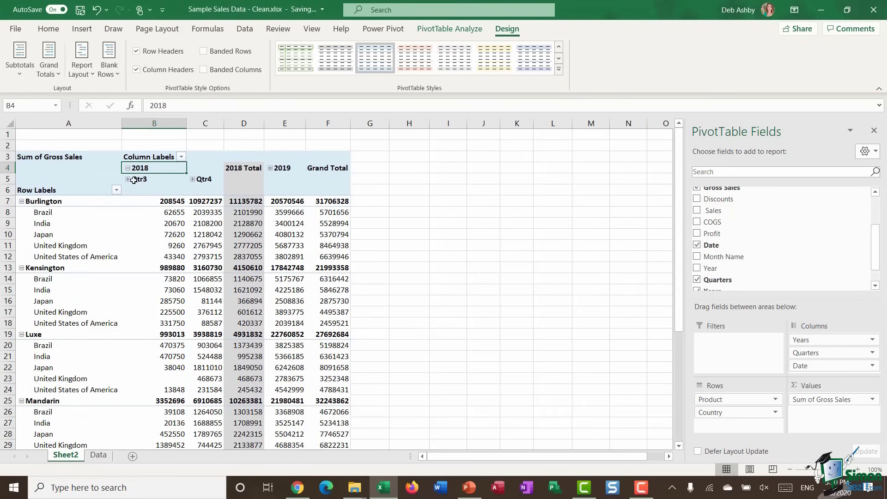
click(128, 168)
click(193, 168)
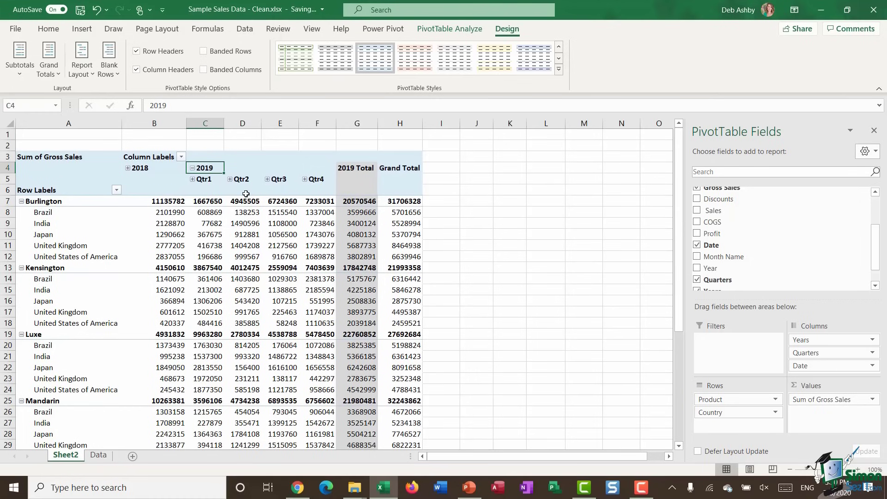
click(192, 180)
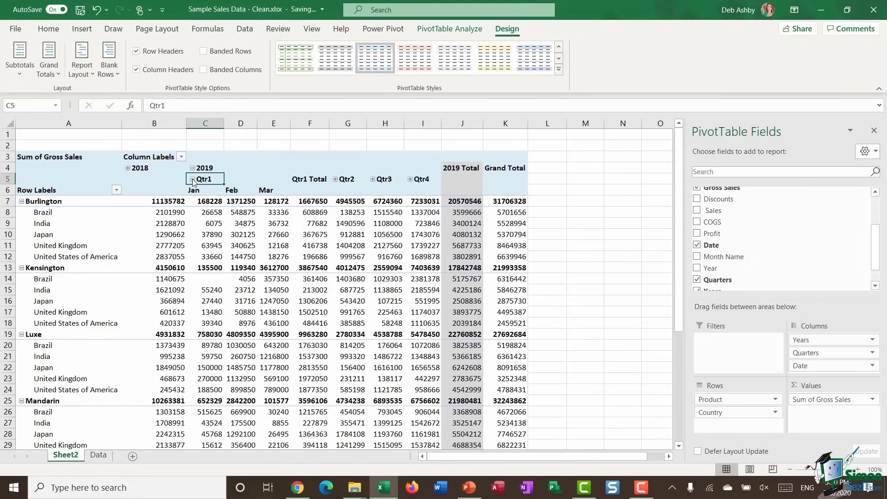
click(335, 179)
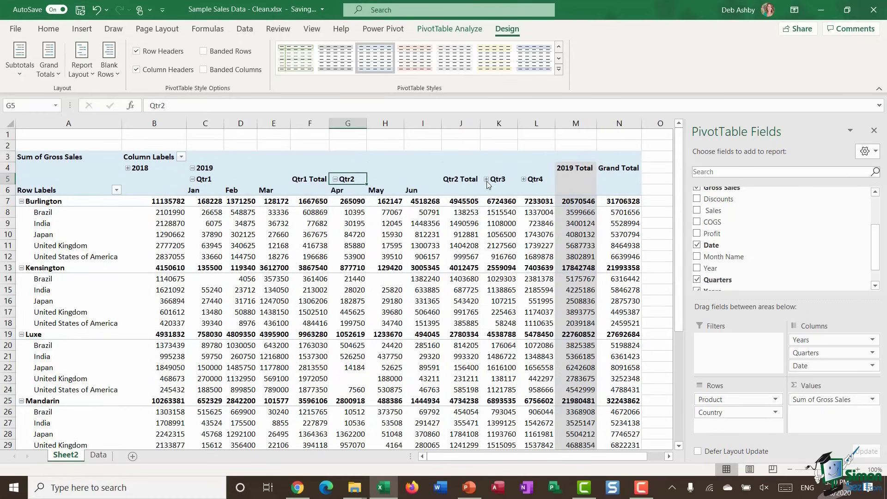
click(486, 179)
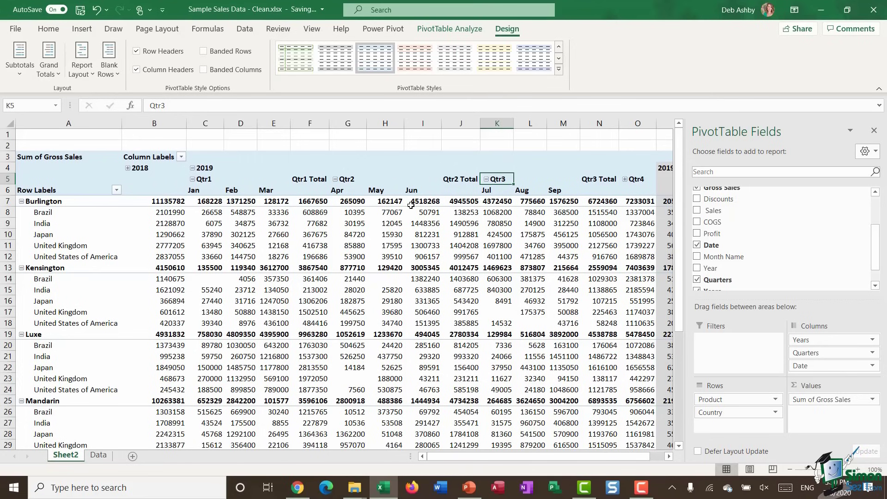
Collapse the expanded quarters in the PivotTable columns, including the whole 2019 group, back to year level.
click(442, 30)
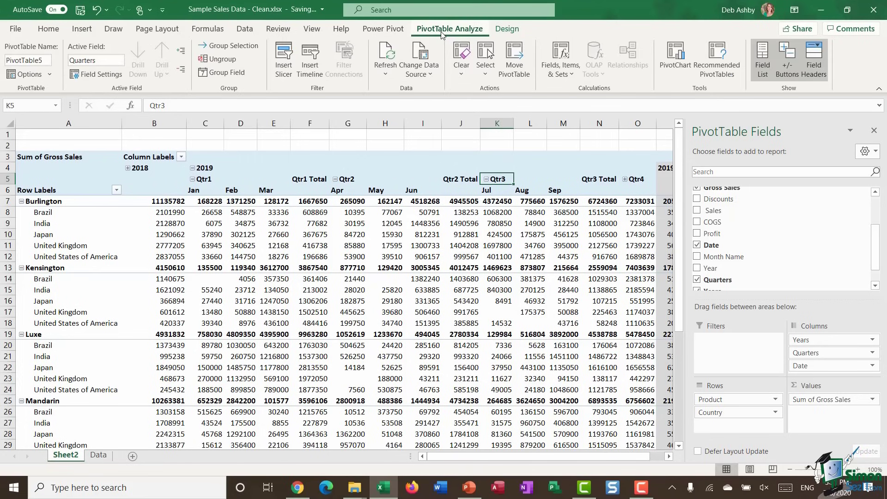
click(335, 179)
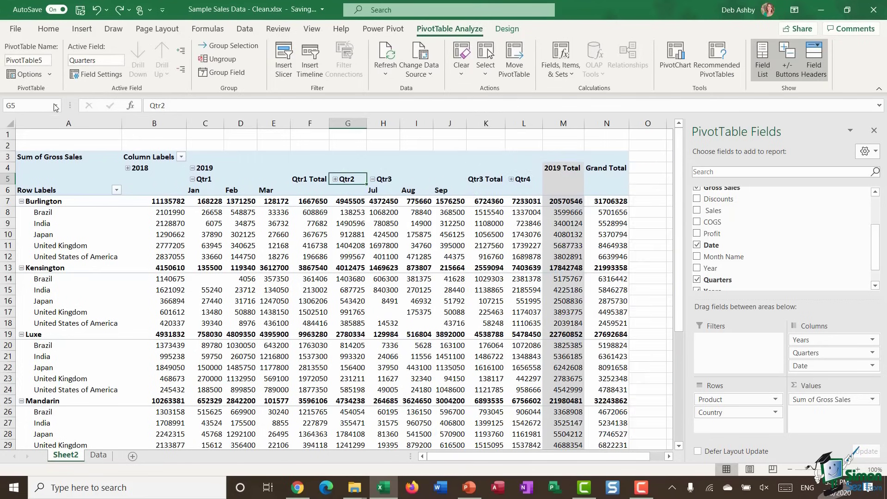
click(183, 74)
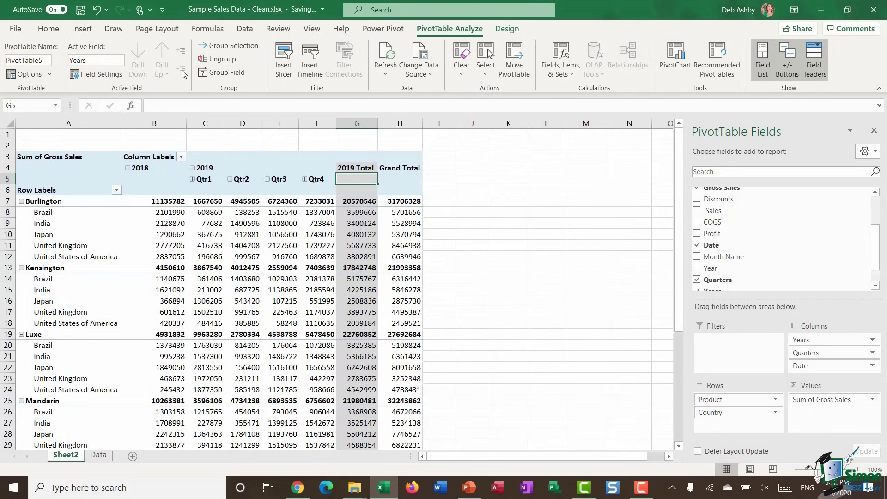
click(192, 167)
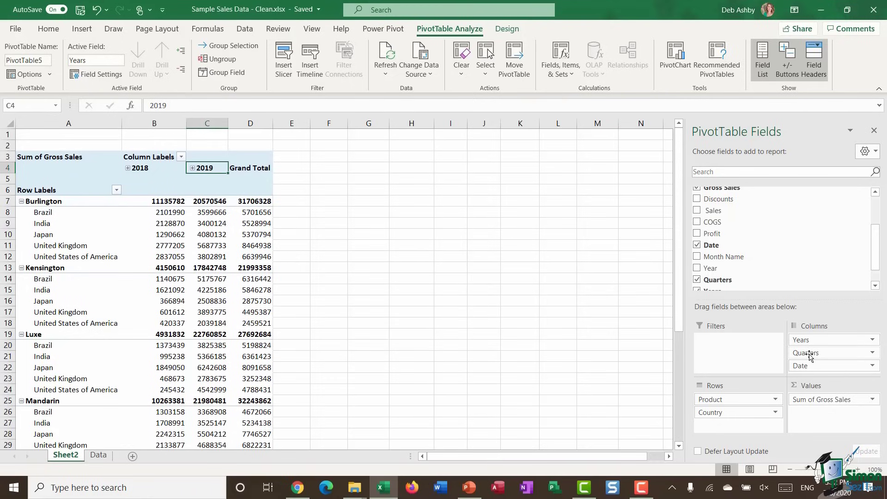
Group the PivotTable's date columns by Years only, excluding Quarters and Months.
click(140, 169)
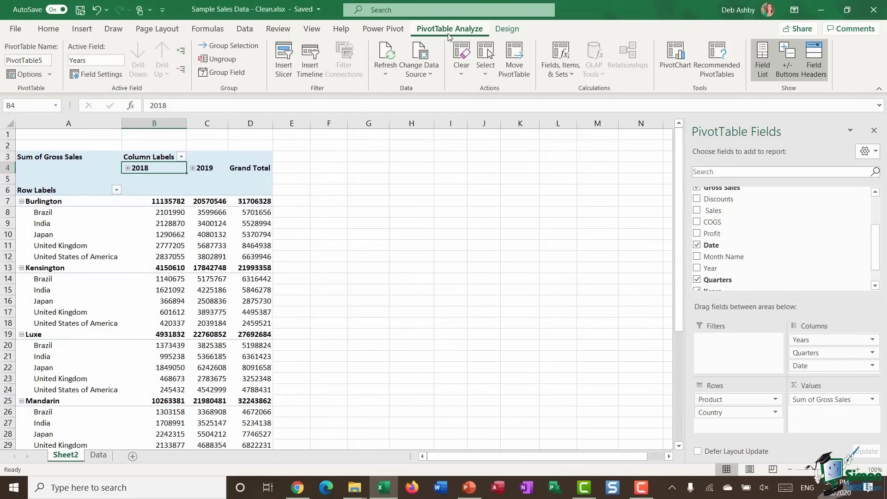
click(226, 73)
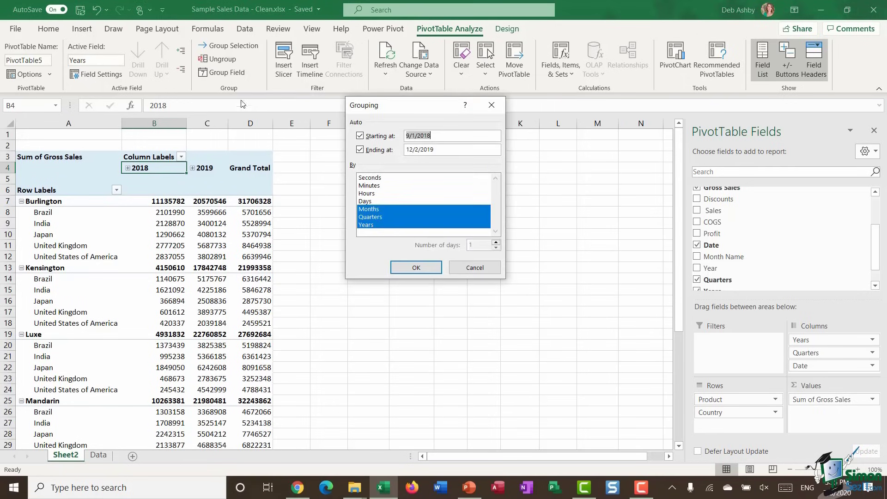
click(385, 217)
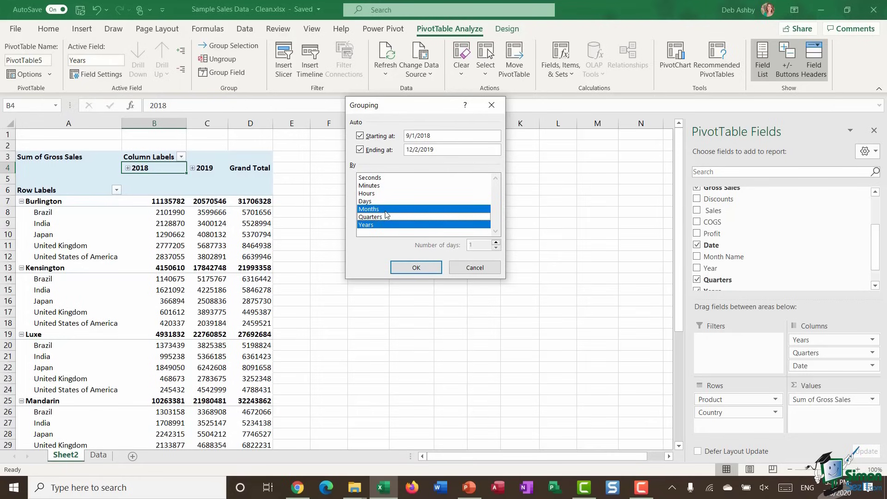
click(385, 210)
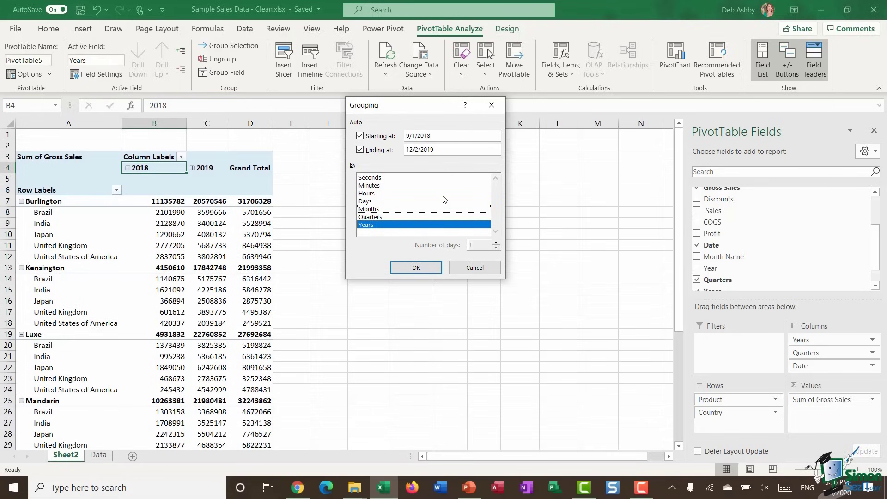
click(416, 268)
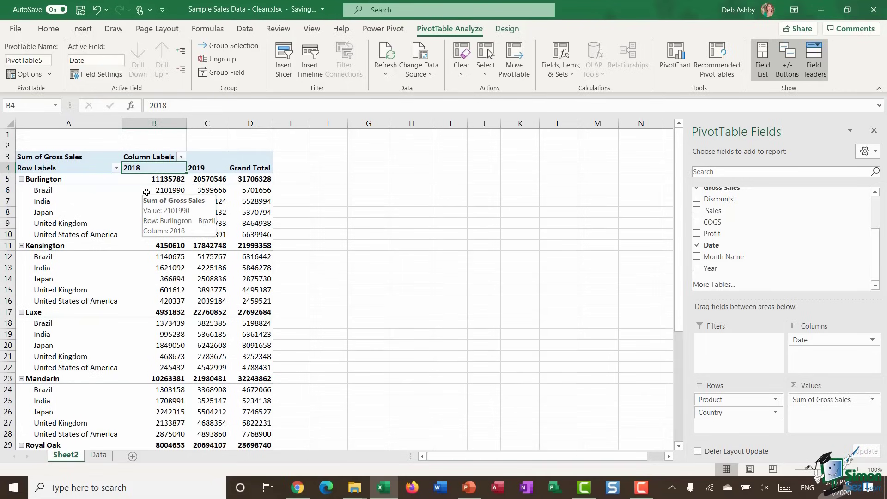
Extract the source records behind Burlington's Japan grand total onto a new sheet and fit the Date column to its contents.
click(250, 212)
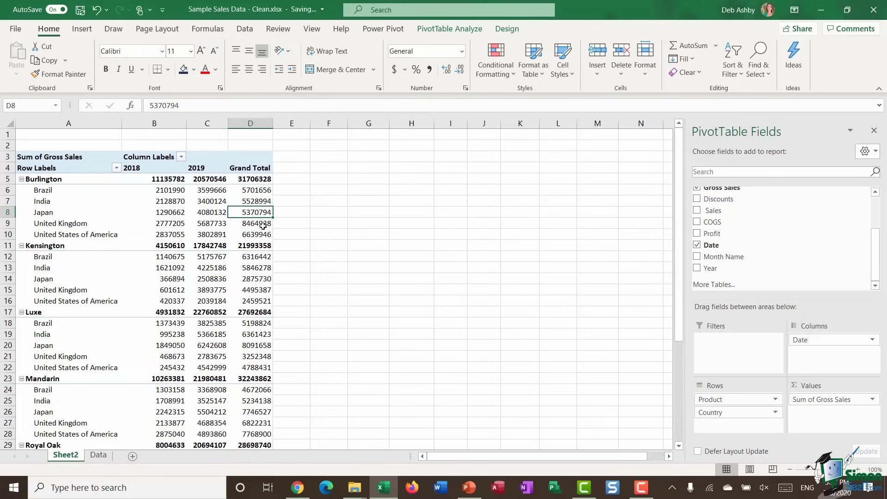
mouse_move(258, 213)
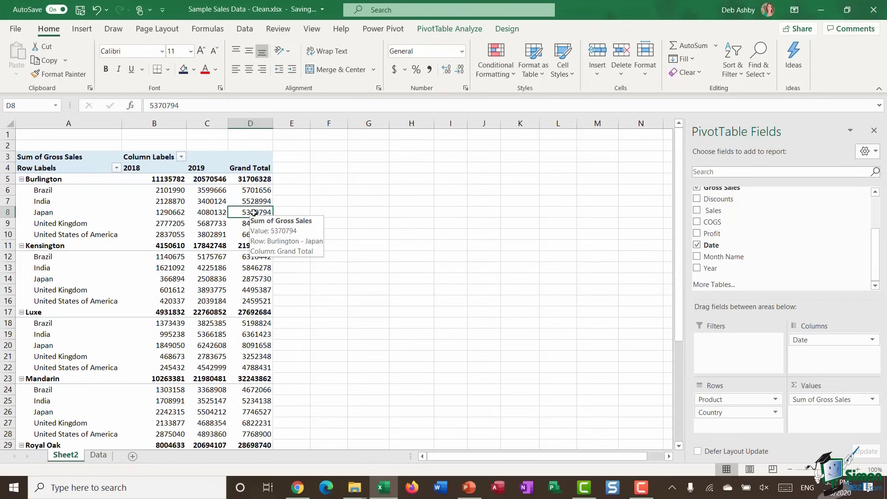
double_click(254, 212)
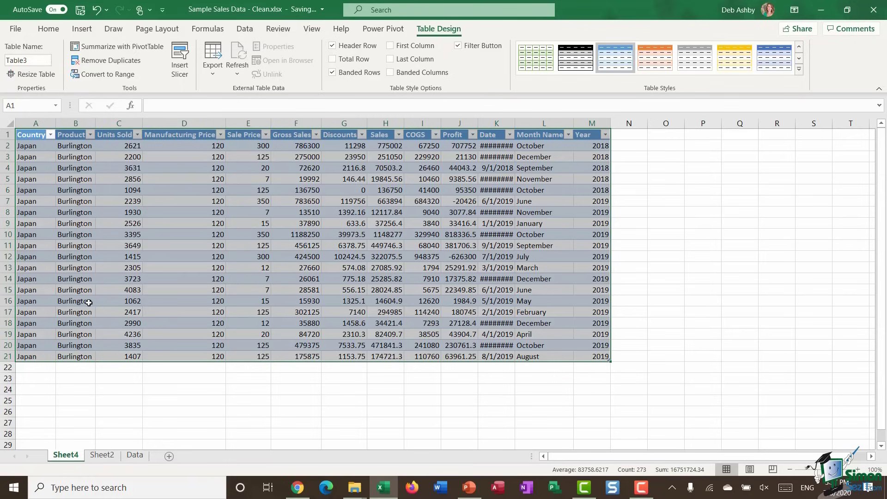
double_click(515, 122)
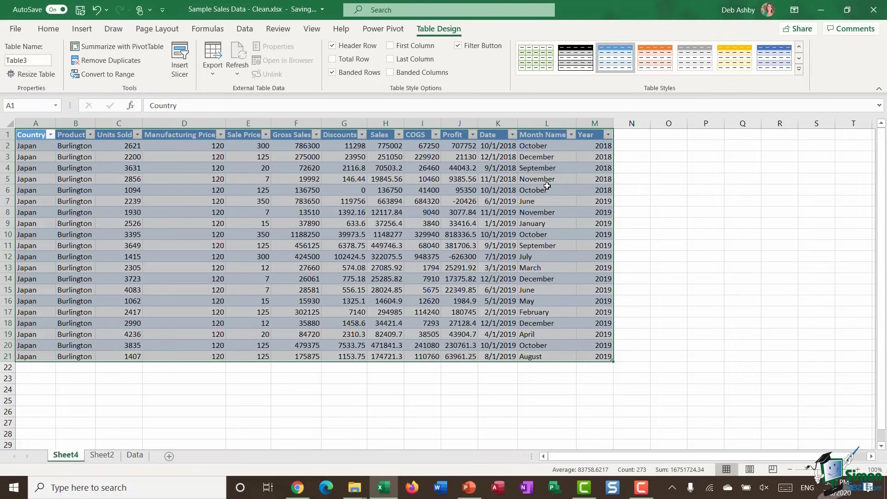
key(ctrl+Page_Down)
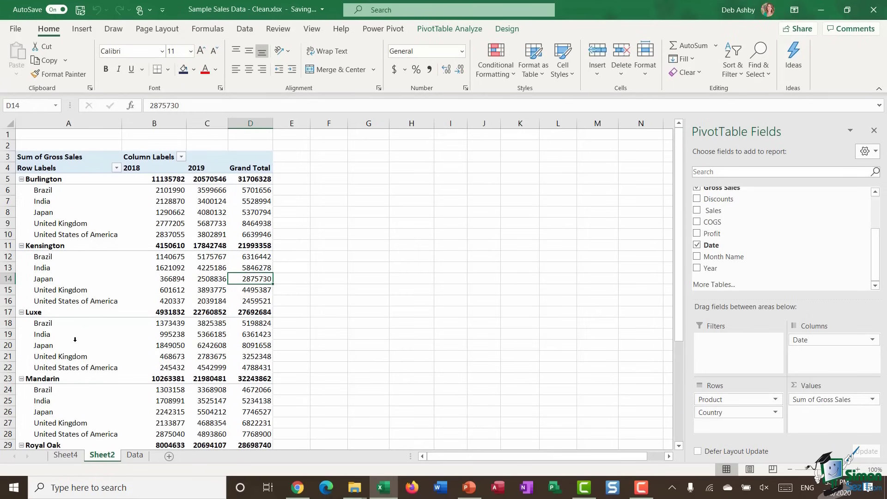
double_click(257, 301)
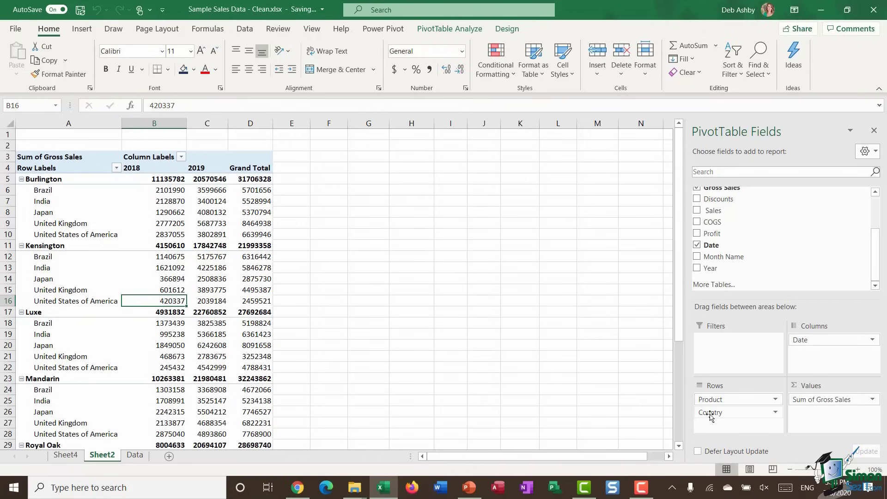
Move Country from the PivotTable's rows to its report filter, and check the placement options for the Date field.
drag(703, 412, 734, 360)
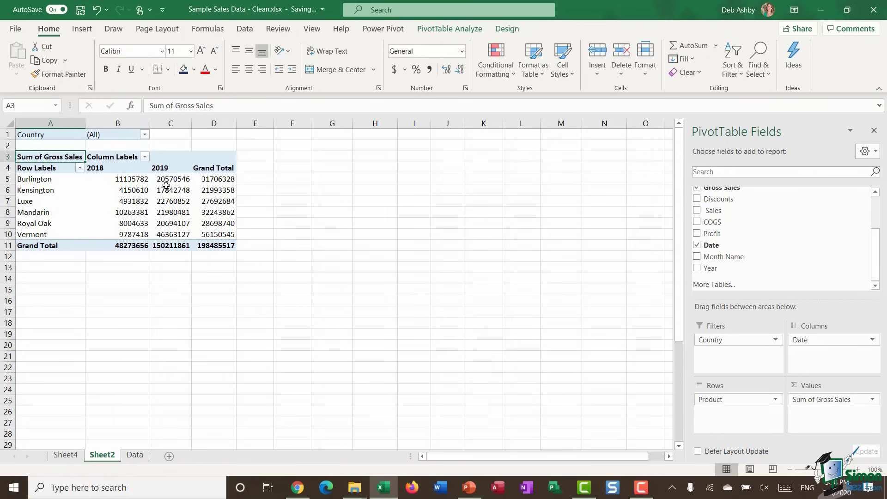
click(728, 341)
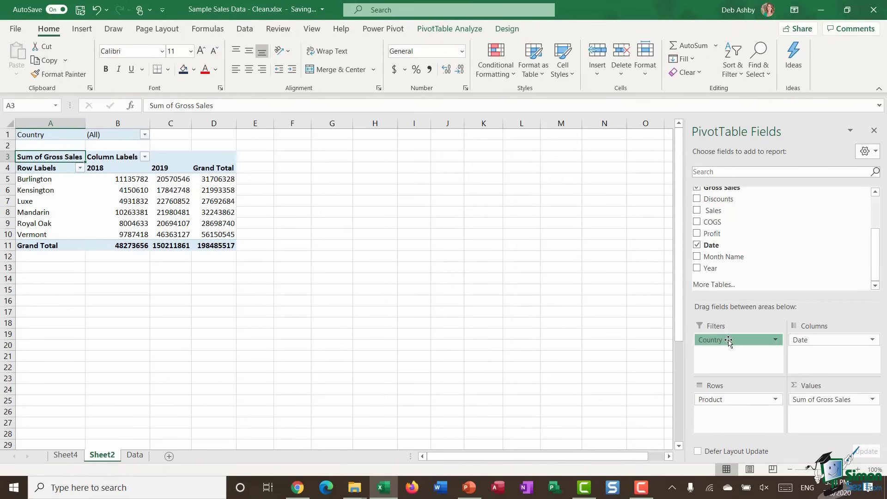
click(816, 341)
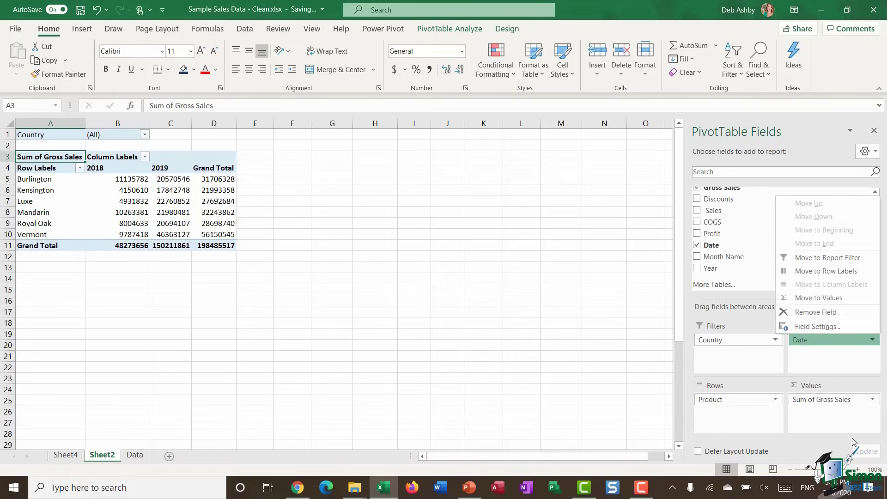
click(752, 327)
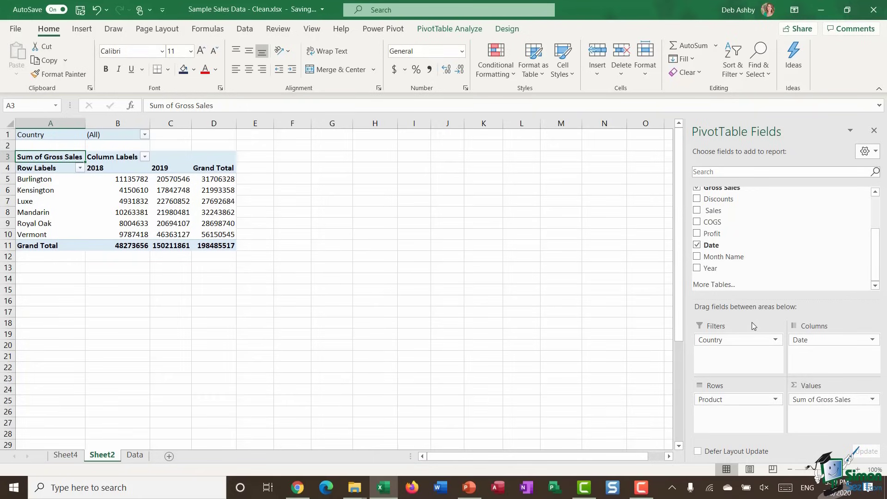
Move Country back to the rows beneath Product with layout updates deferred, apply the update, and turn deferral off.
click(698, 452)
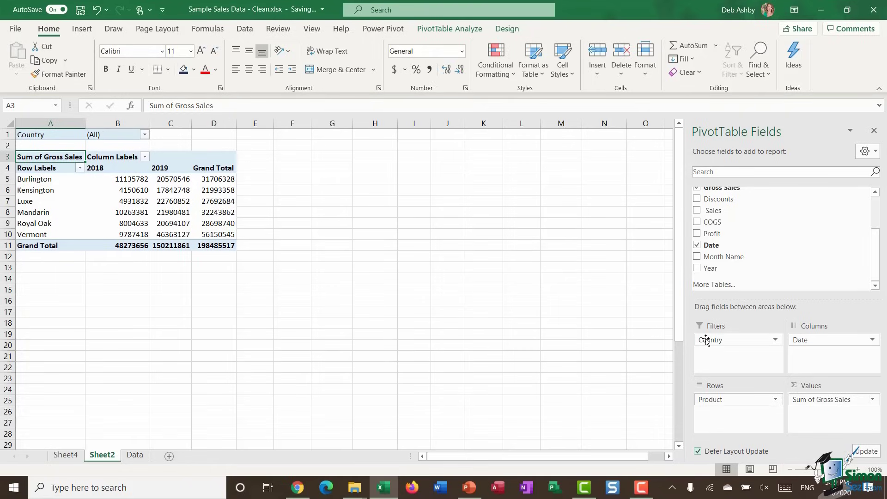
drag(705, 341, 727, 427)
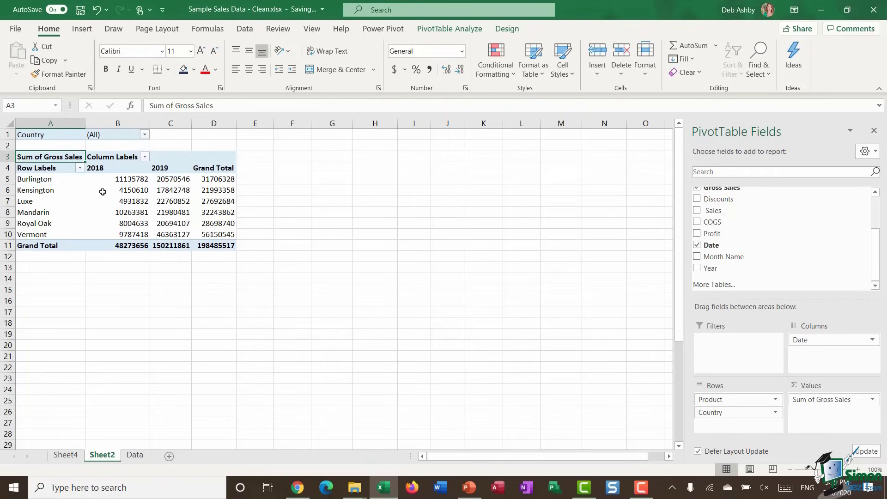
click(866, 453)
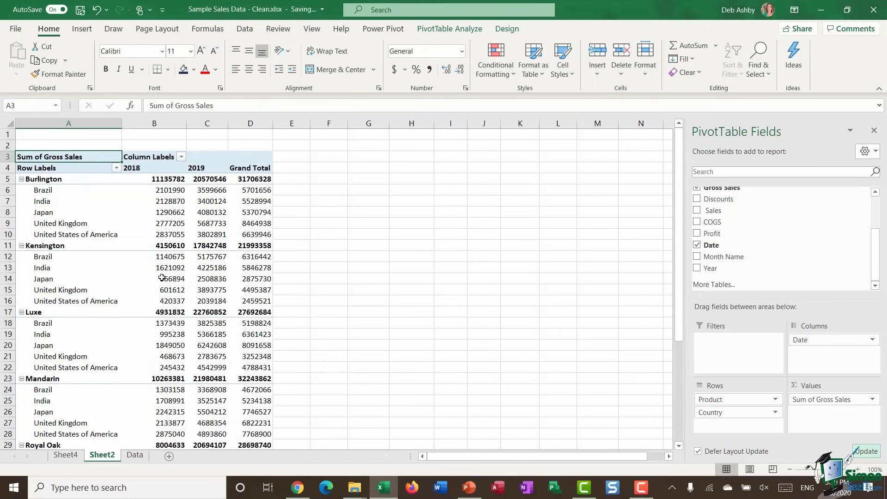
click(698, 451)
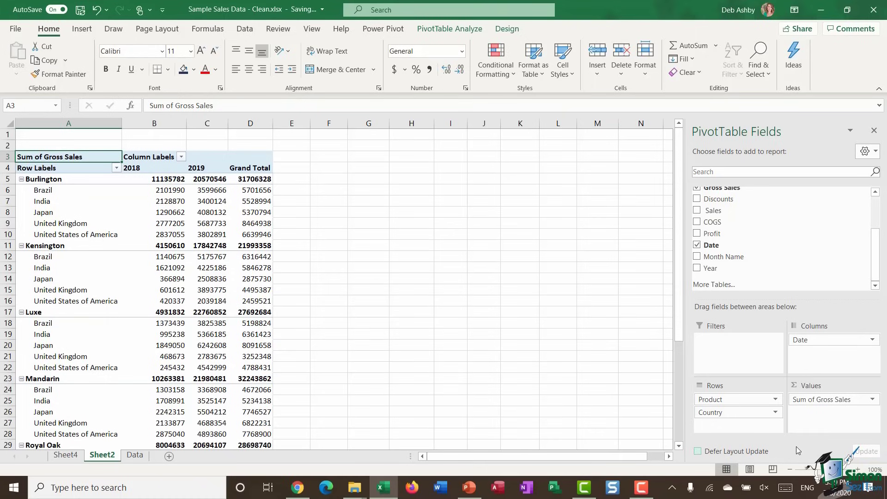
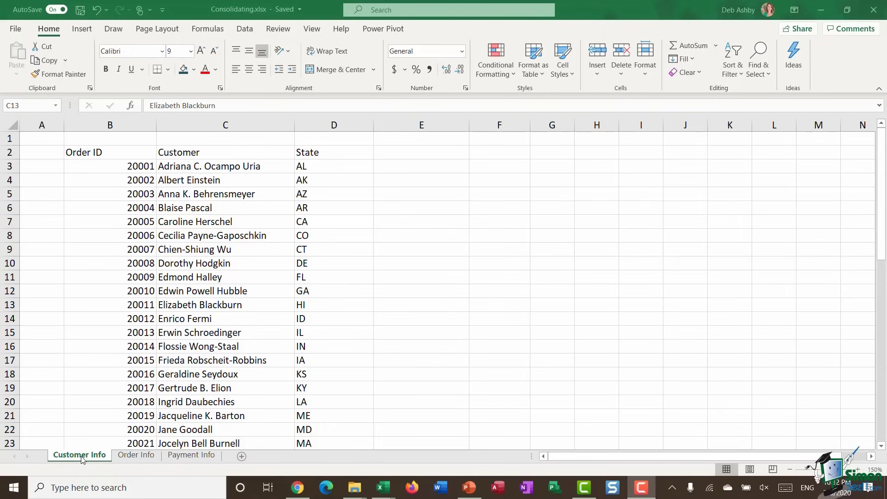
Review the Order Info and Payment Info sheets of the Consolidating workbook, and the Order ID and Customer headings on Customer Info.
click(141, 455)
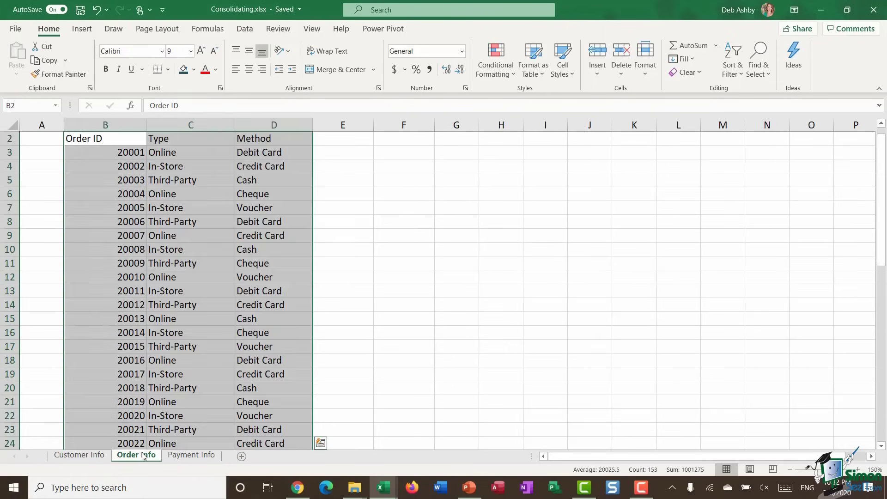
click(185, 400)
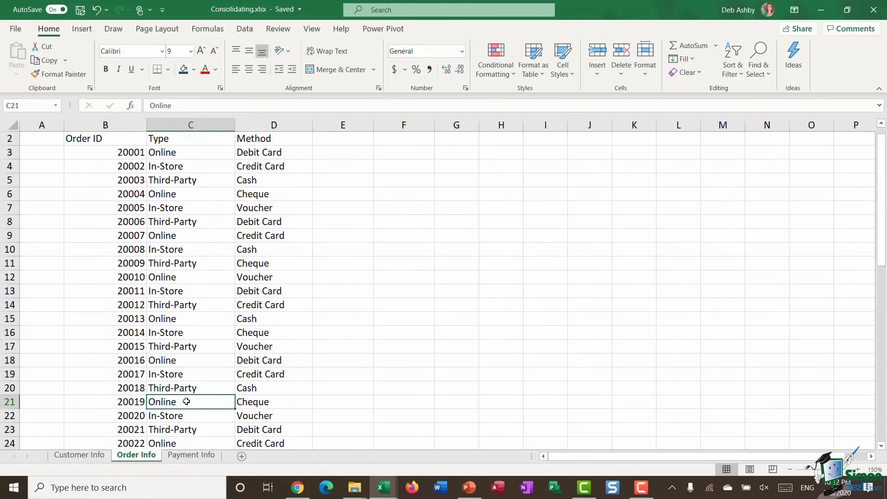
click(188, 457)
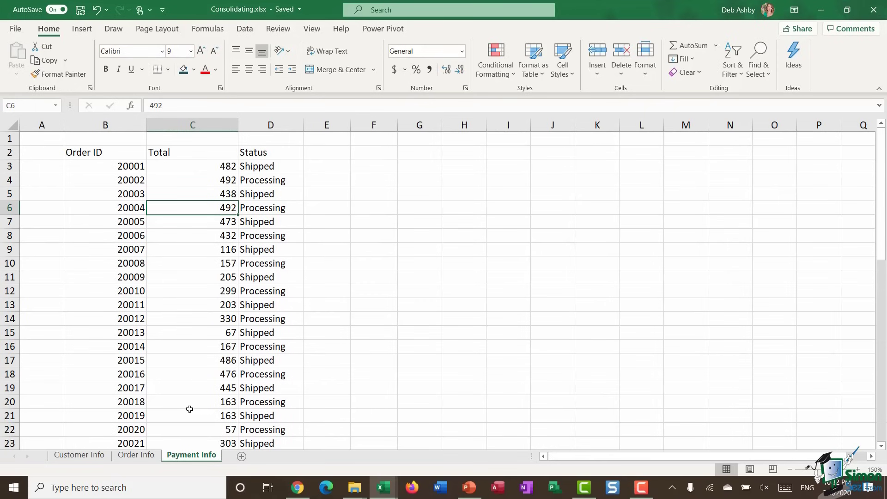
click(79, 455)
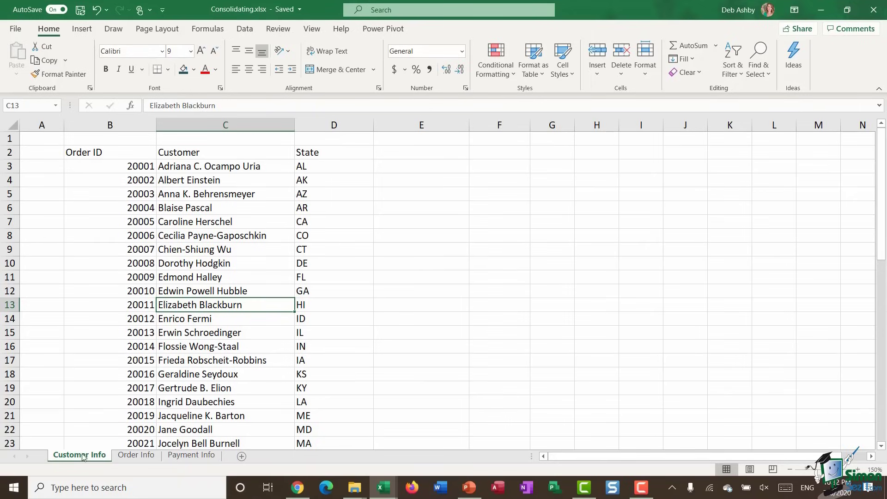
click(112, 153)
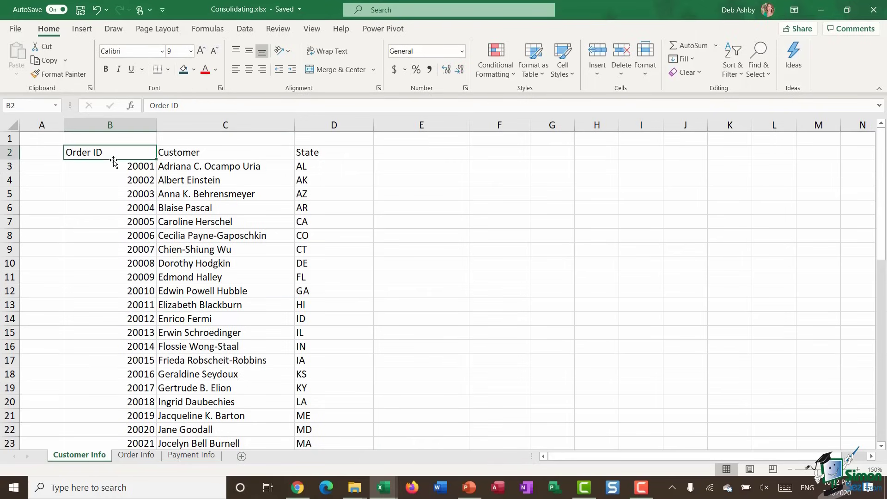
click(203, 155)
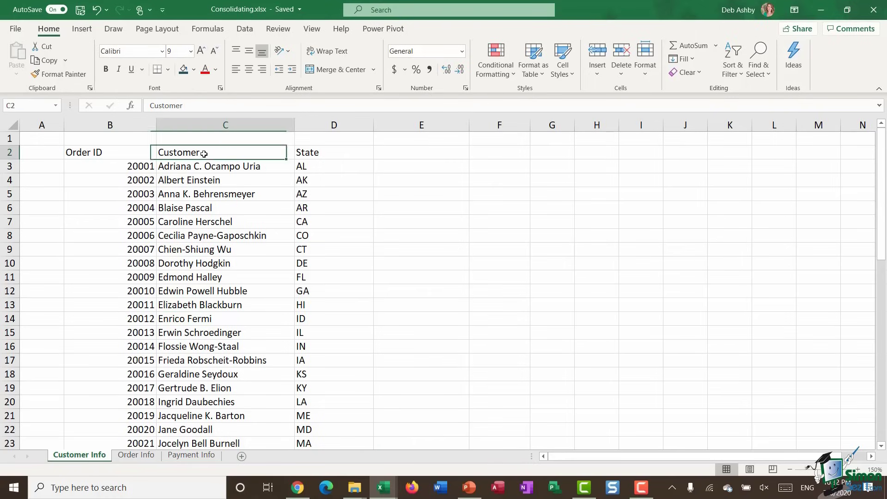
Review the State heading on Customer Info and the column headings on the Order Info and Payment Info sheets.
click(340, 153)
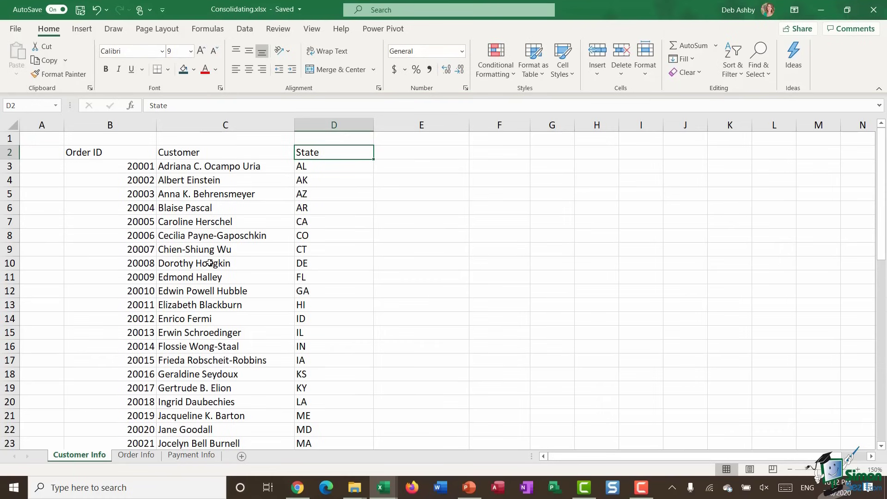
click(147, 456)
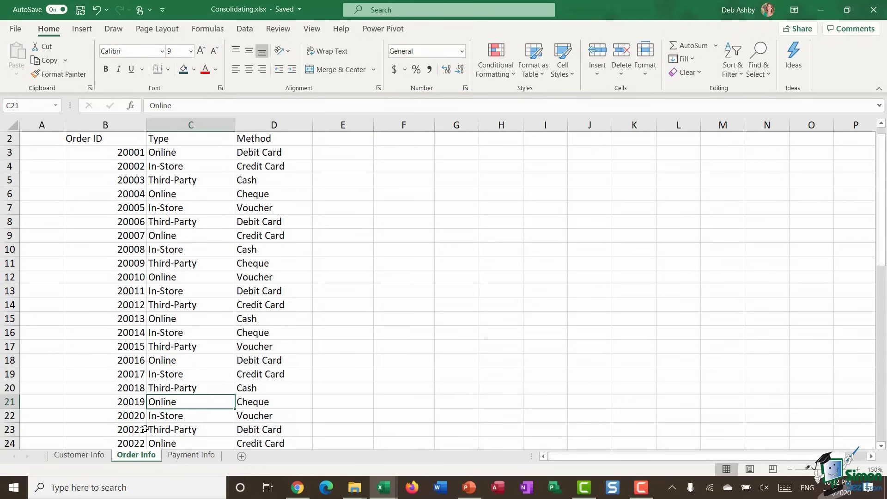
click(116, 140)
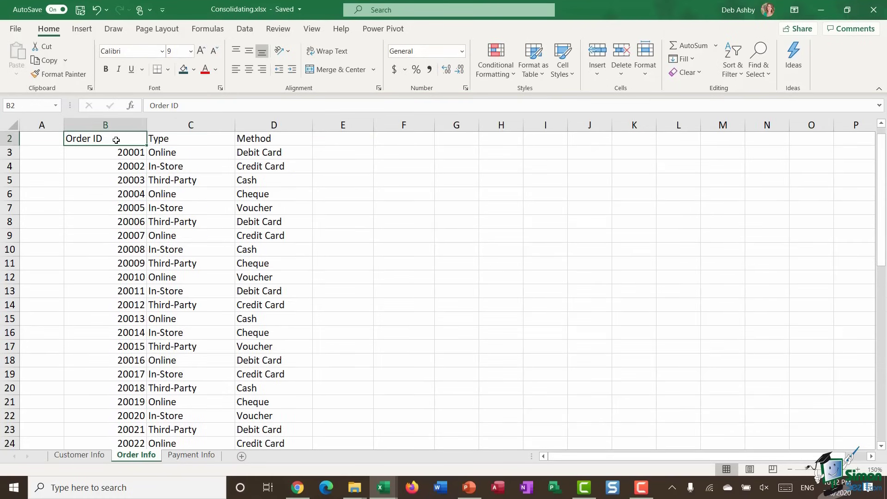
click(188, 139)
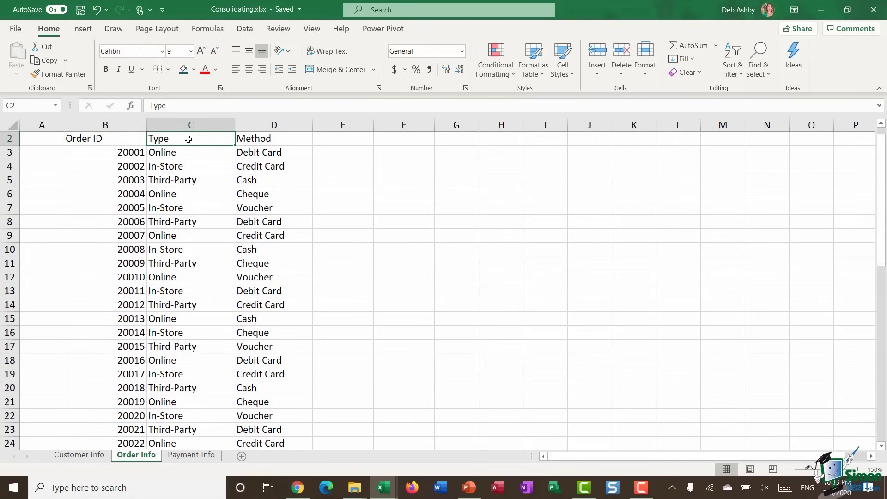
click(280, 139)
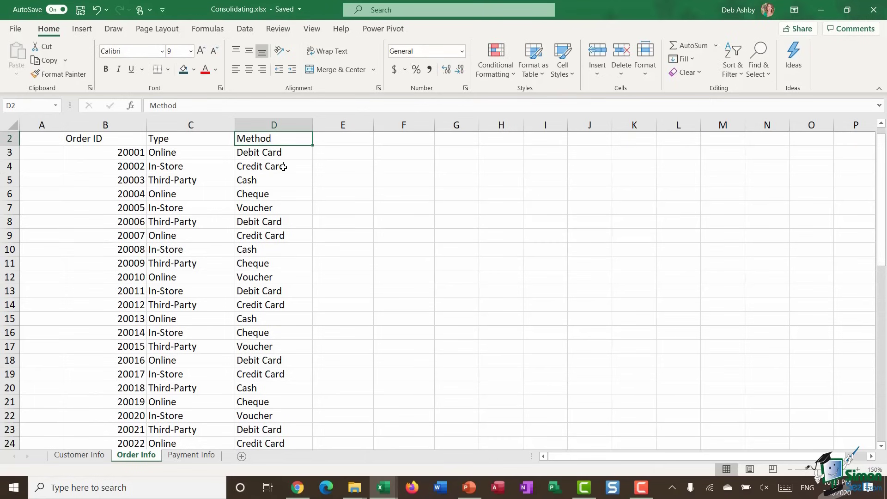
click(204, 458)
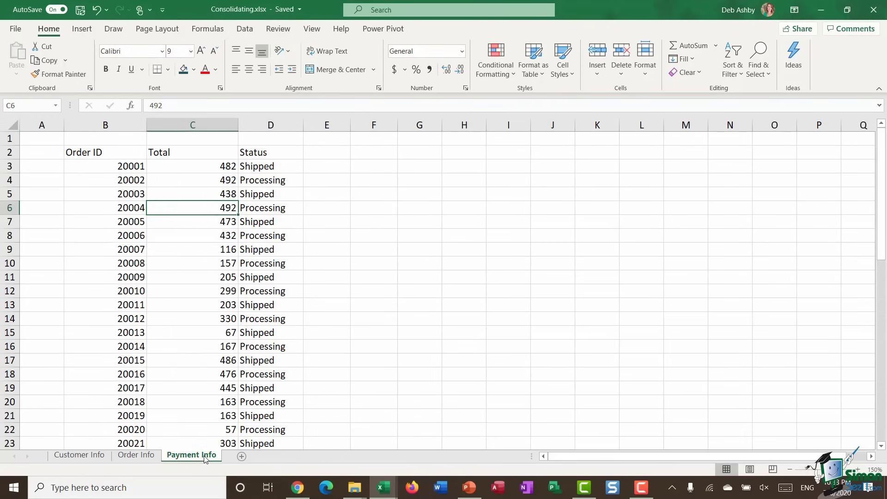
click(123, 154)
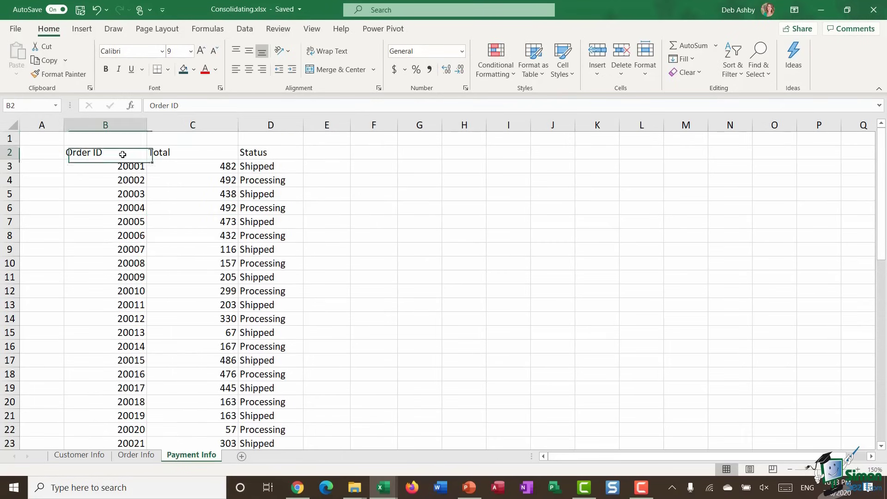
click(199, 150)
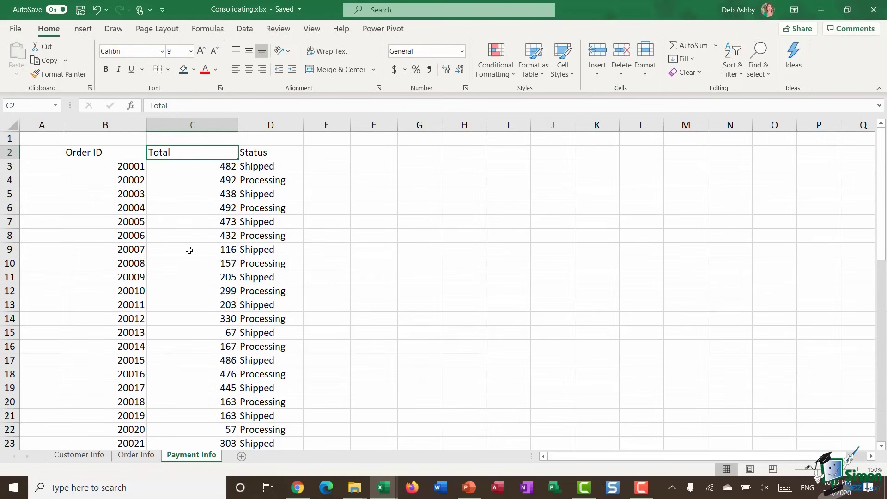
click(279, 151)
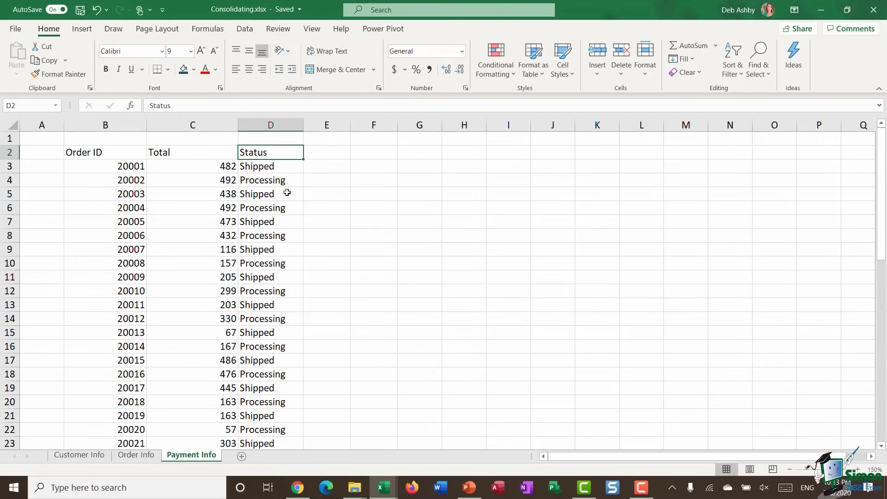
Apply the dollar Accounting format to all values in the Total column of the Payment Info sheet.
click(197, 169)
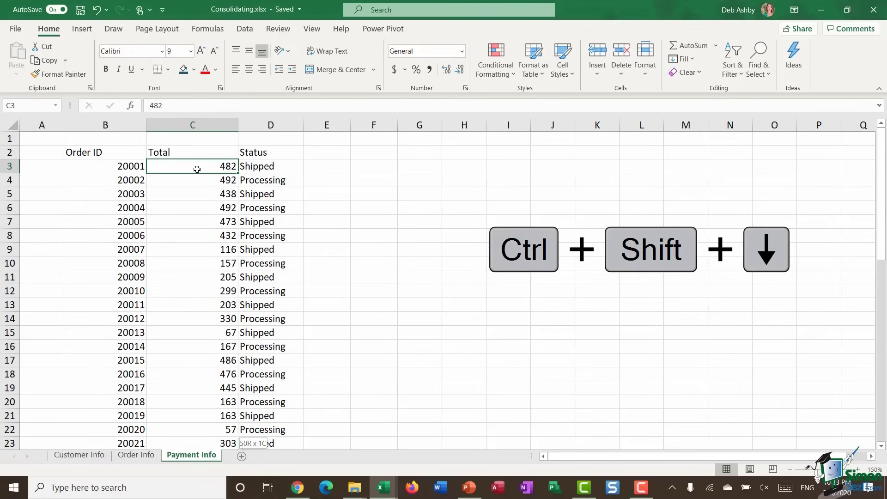
key(ctrl+shift+Down)
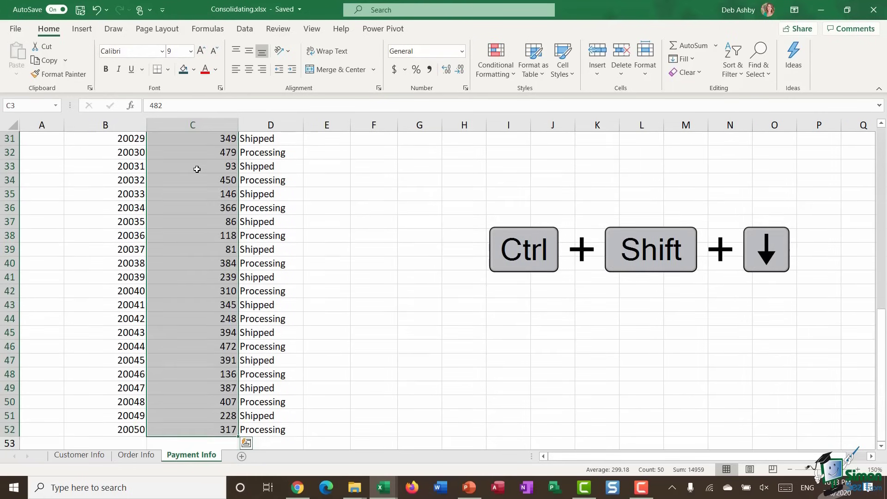
click(395, 73)
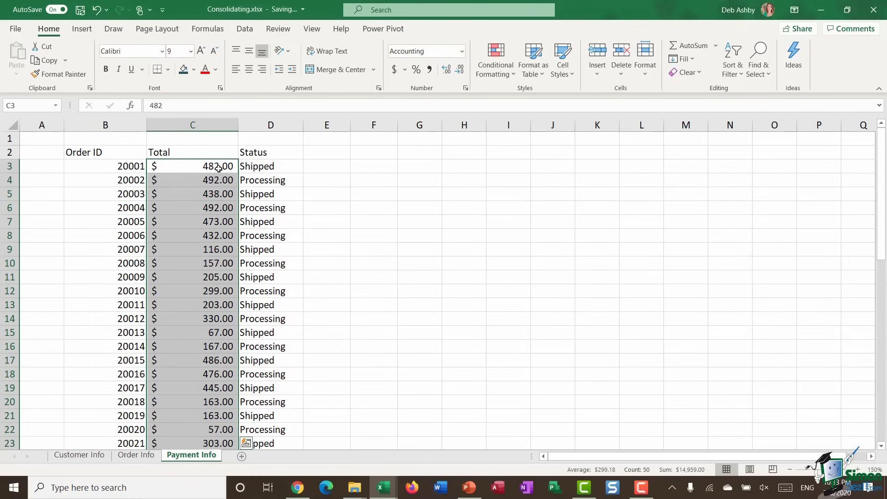
click(219, 169)
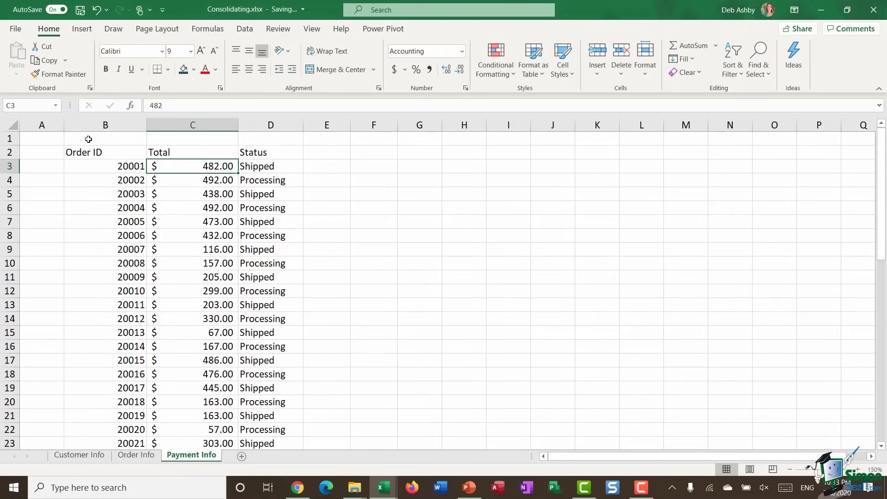
Compare the Order ID column and the other headings across the Payment Info, Order Info and Customer Info sheets.
click(104, 155)
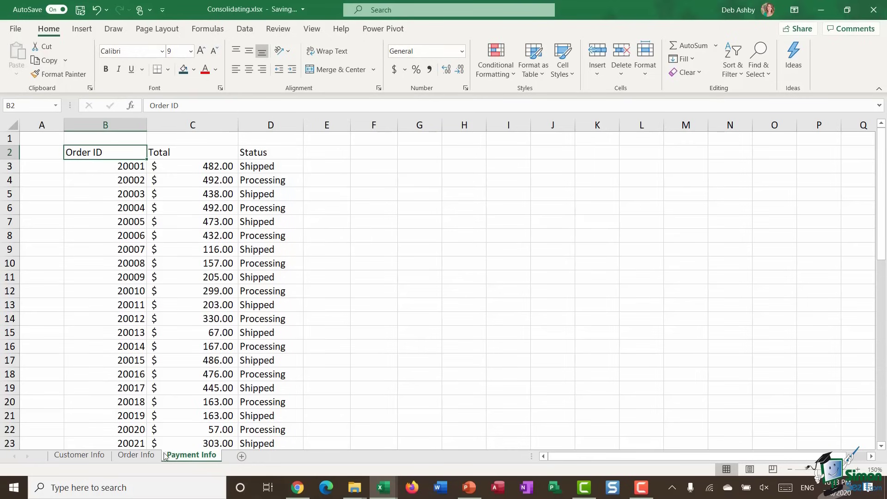
click(124, 456)
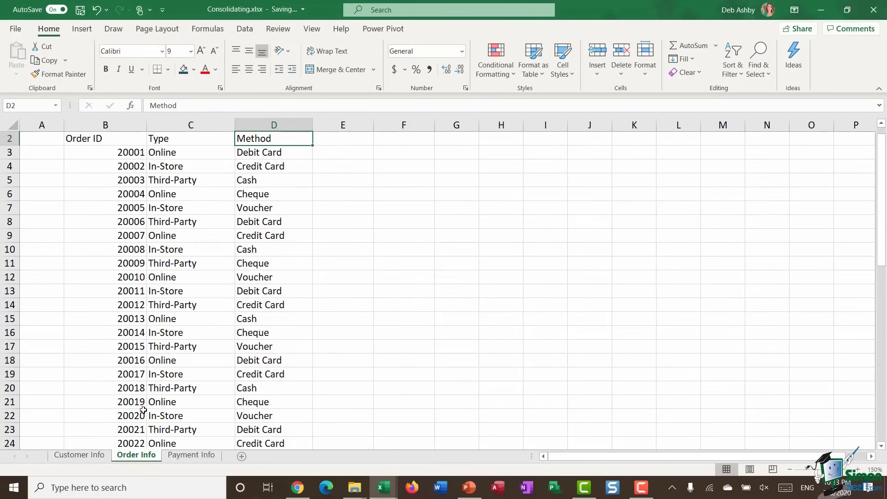
click(77, 461)
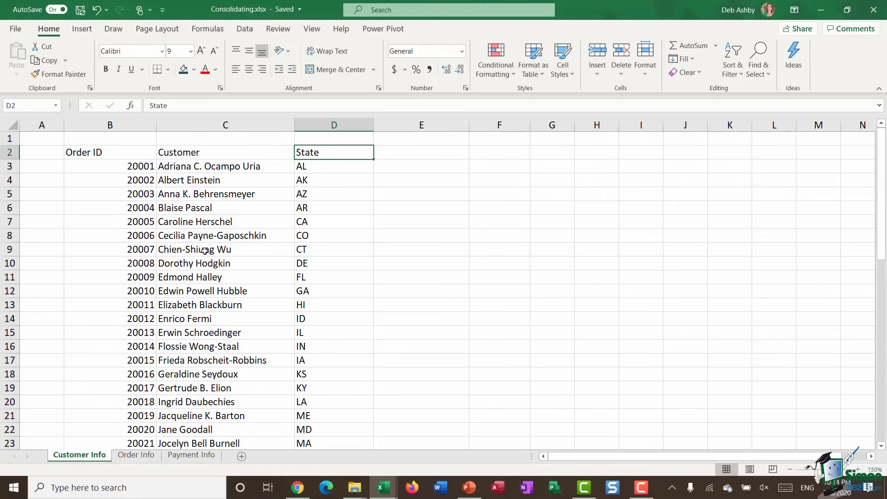
click(107, 153)
click(221, 154)
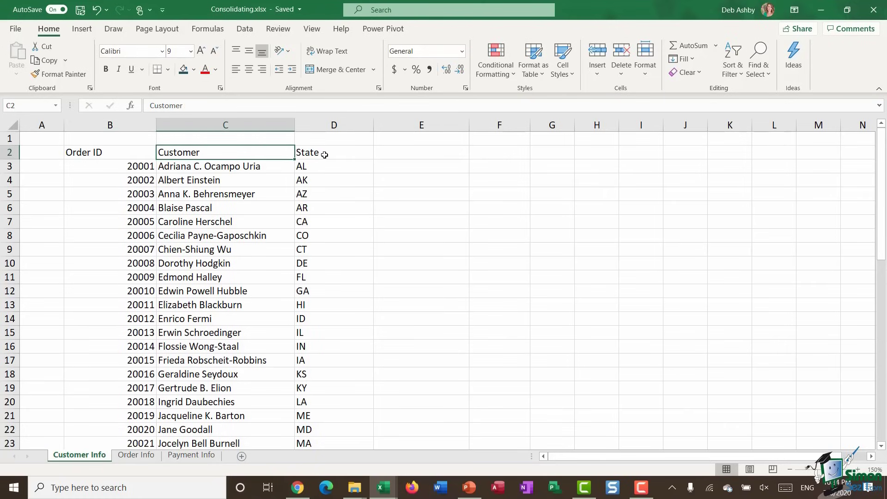
click(323, 154)
click(136, 455)
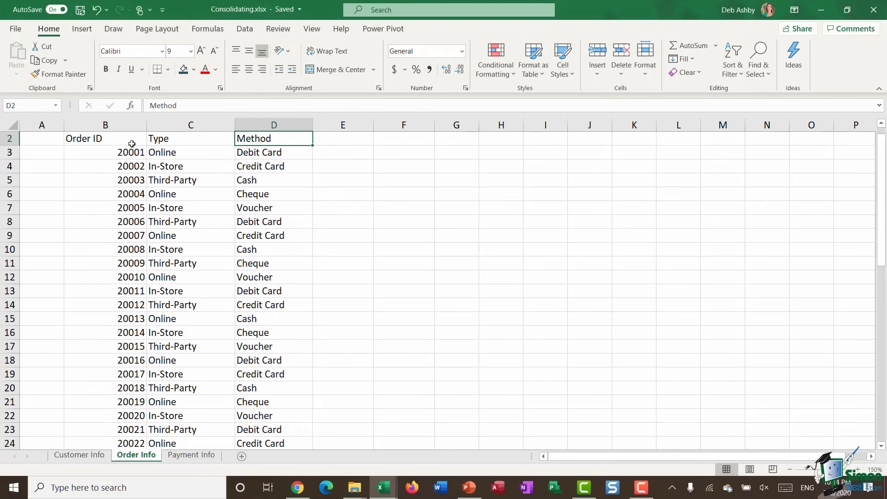
click(184, 144)
click(277, 143)
click(91, 459)
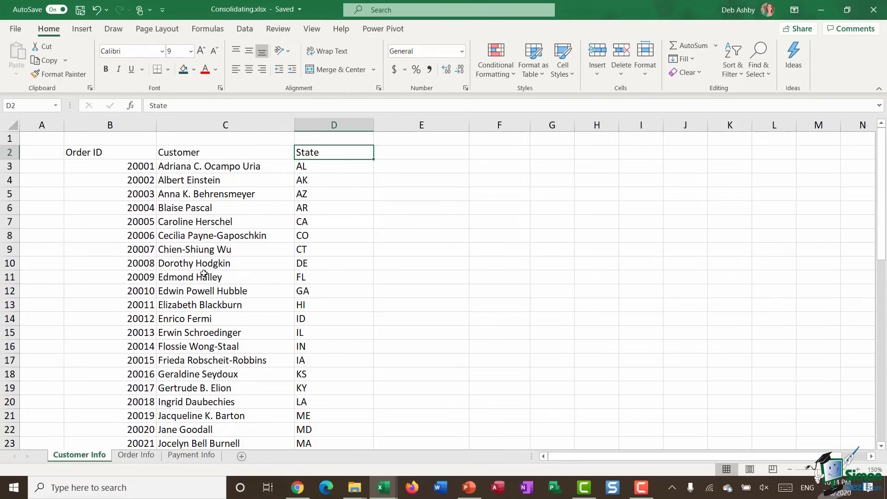
Convert the Customer Info data in B2:D52 to a table with headers and name it Customer_Info.
click(215, 237)
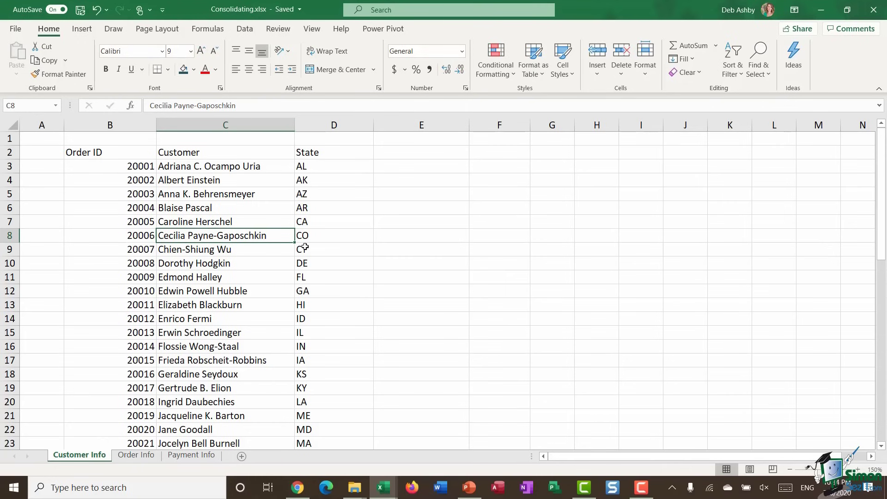
key(ctrl+a)
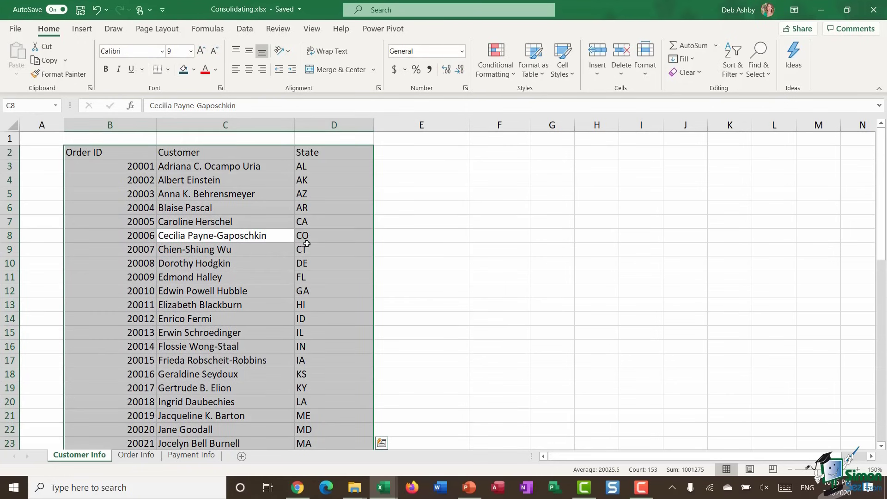
key(ctrl+t)
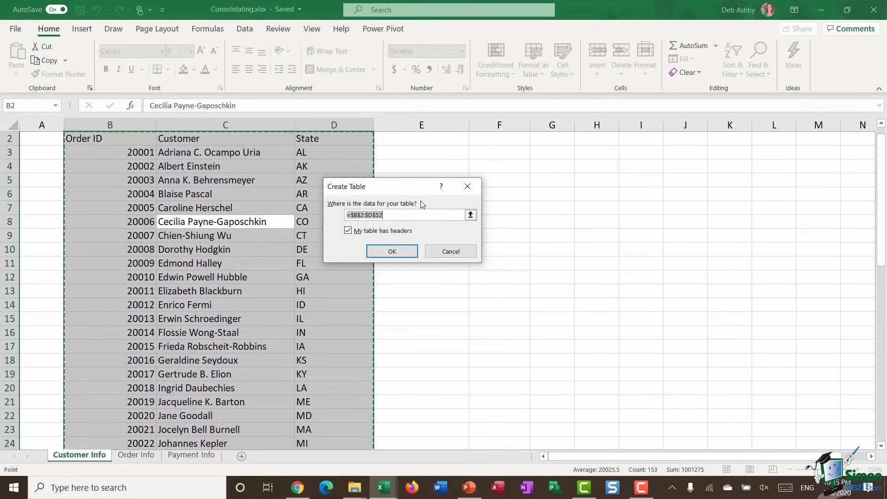
click(390, 252)
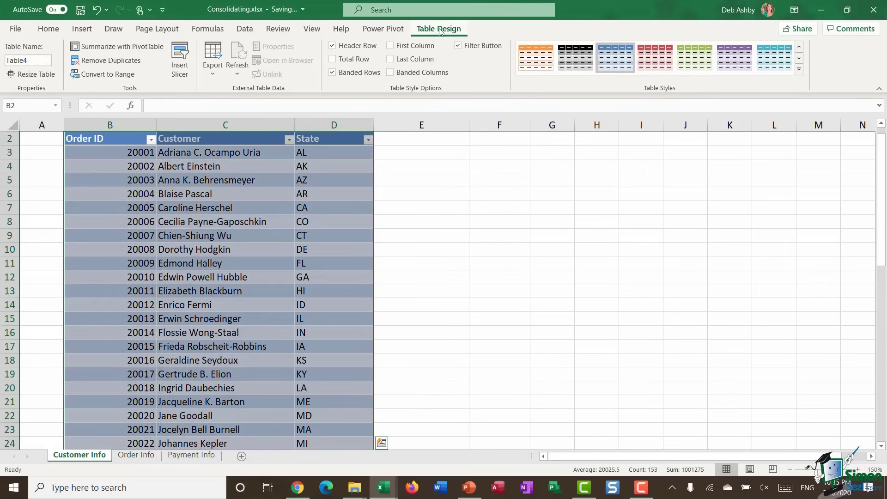
double_click(35, 61)
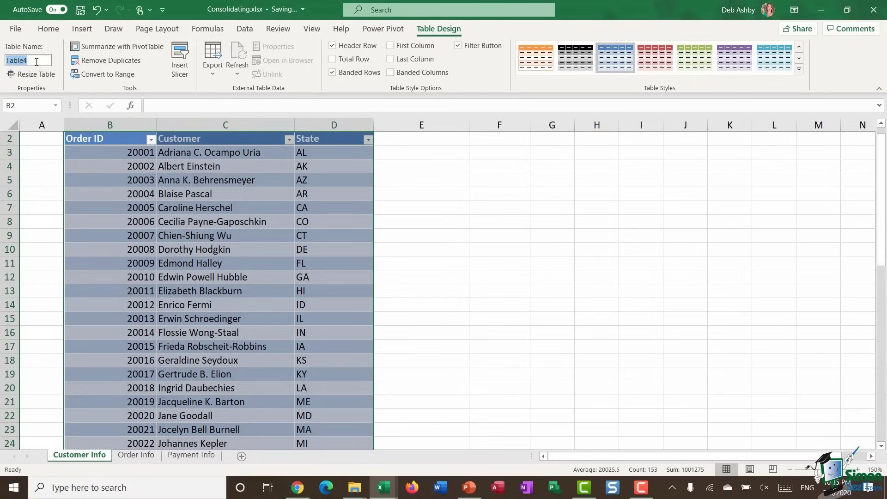
text(Customer_Info)
key(Return)
Convert the Order Info data in B2:D52 to a table with headers and name it Order_Info.
click(136, 455)
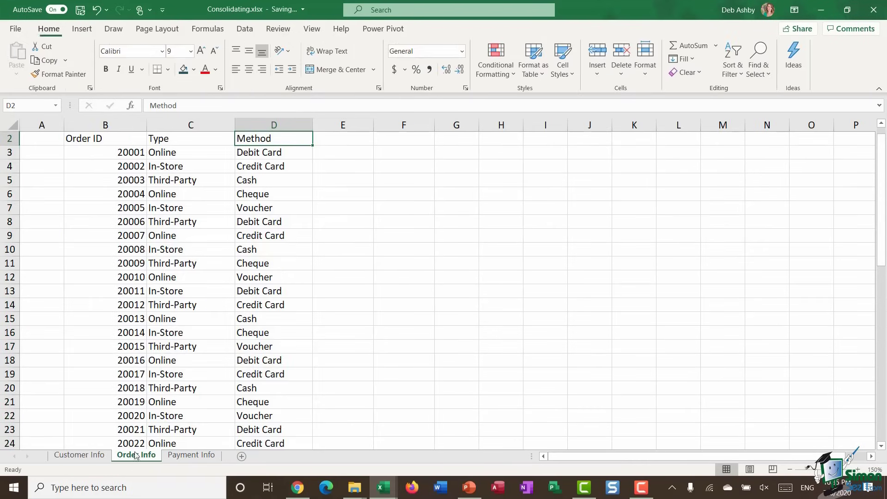
click(188, 235)
key(ctrl+a)
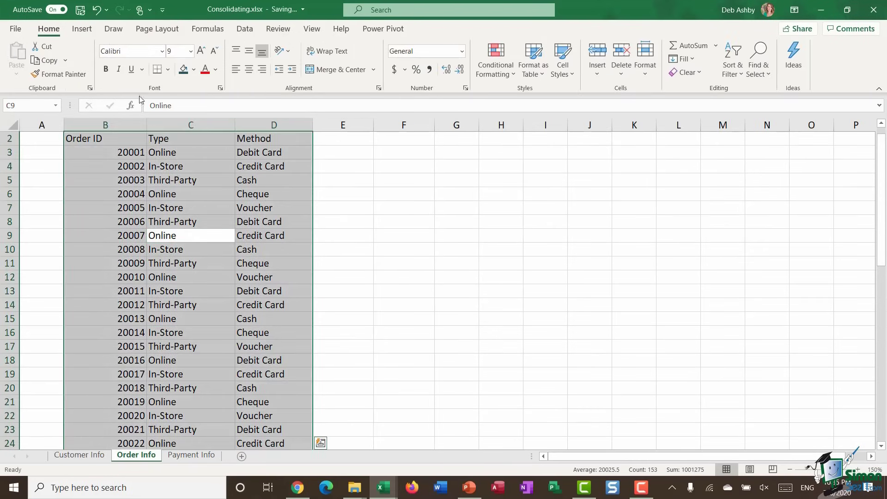
click(82, 29)
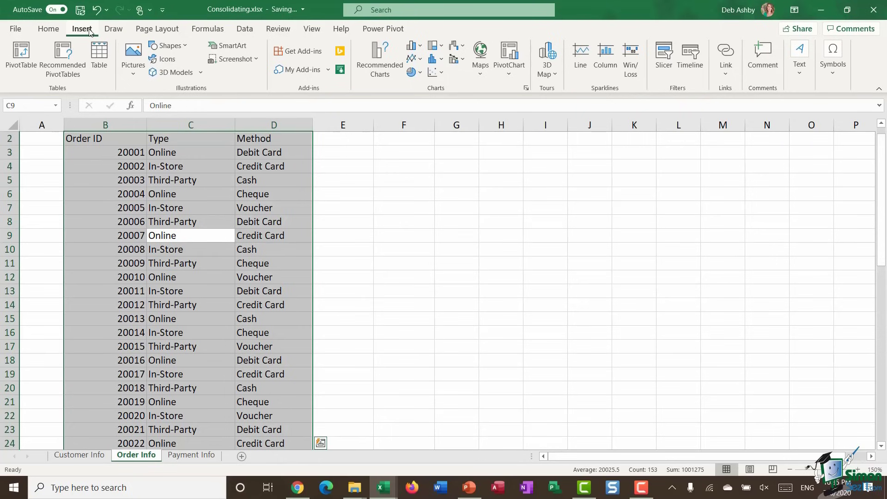
click(99, 63)
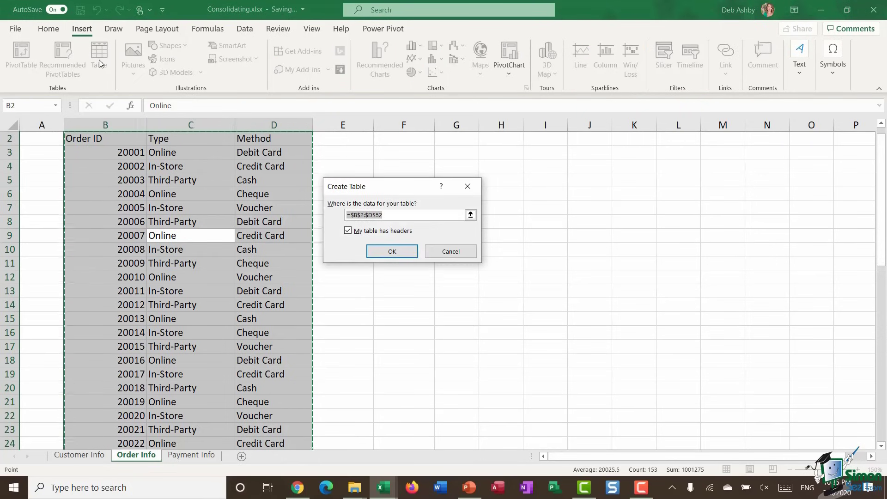
click(403, 253)
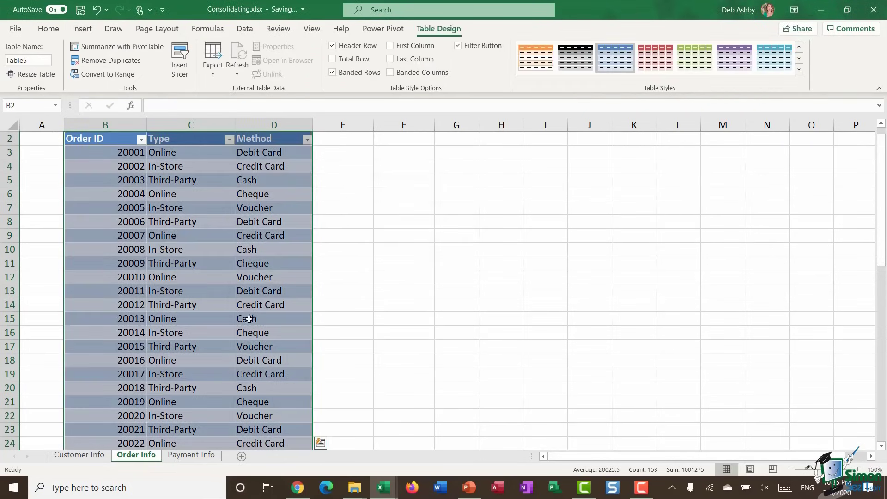
click(37, 58)
text(Order)
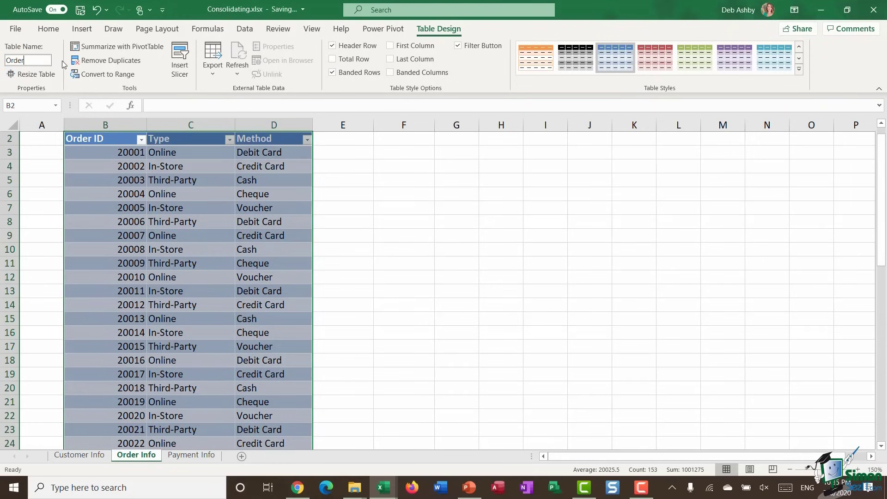
text(_Info)
key(Return)
Format the Payment Info data in B2:D52 as a table with headers, using the first blue Medium style.
click(204, 460)
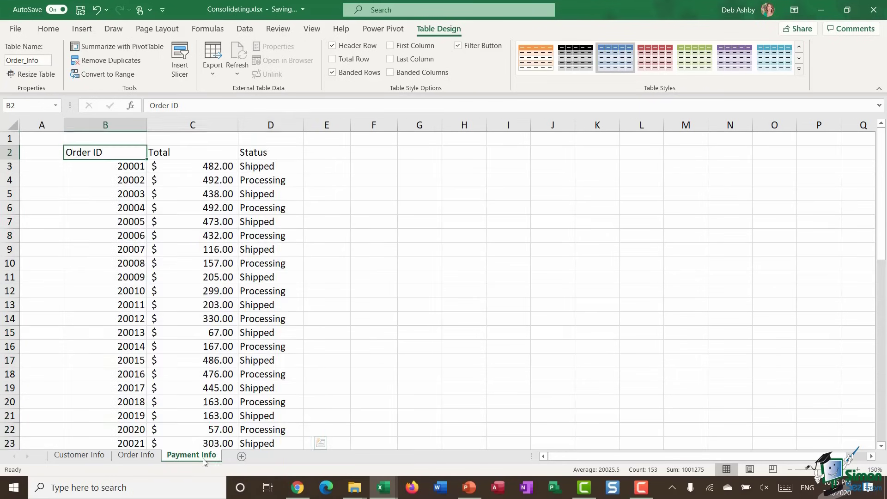
click(187, 264)
key(ctrl+a)
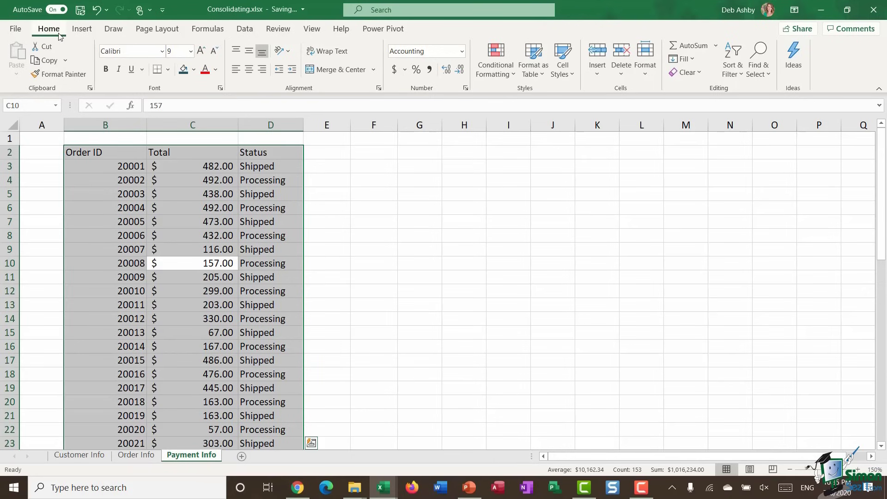
click(543, 71)
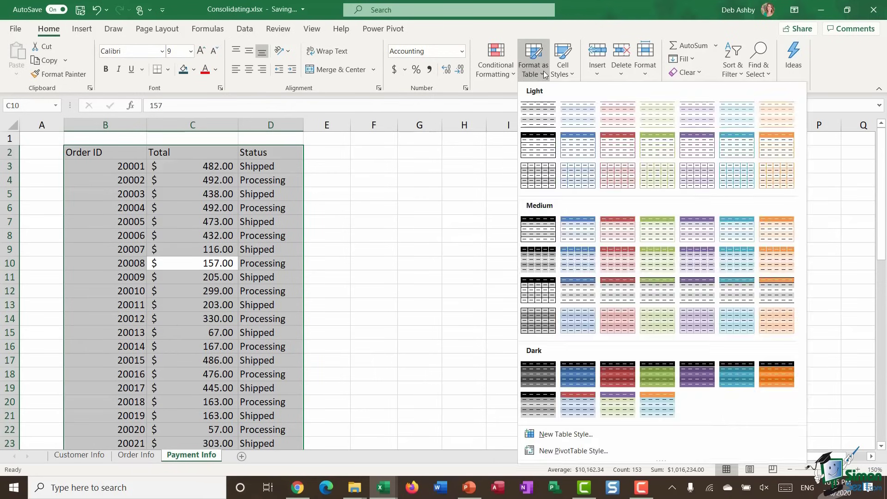
click(578, 236)
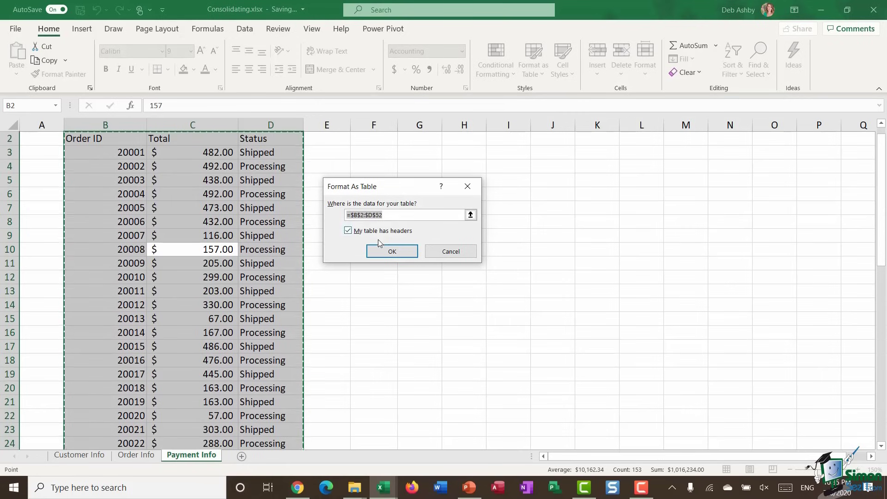
click(382, 252)
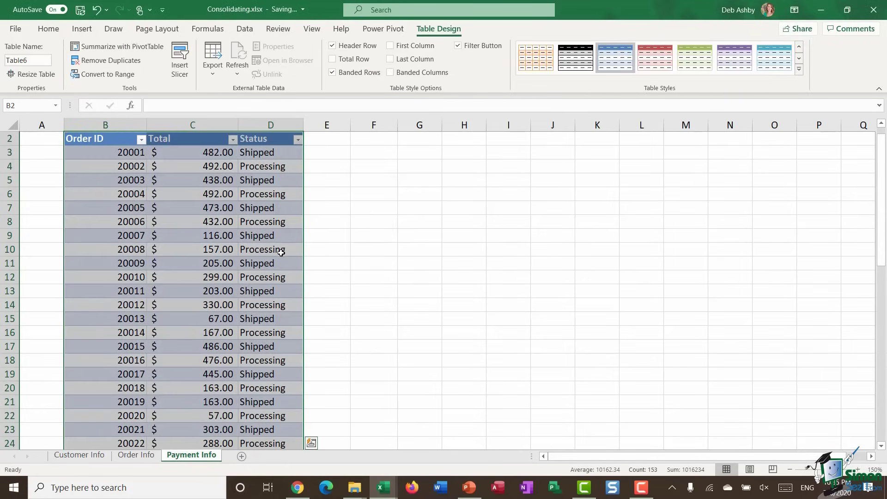
Name the table on the Payment Info sheet Payment_Info.
click(43, 58)
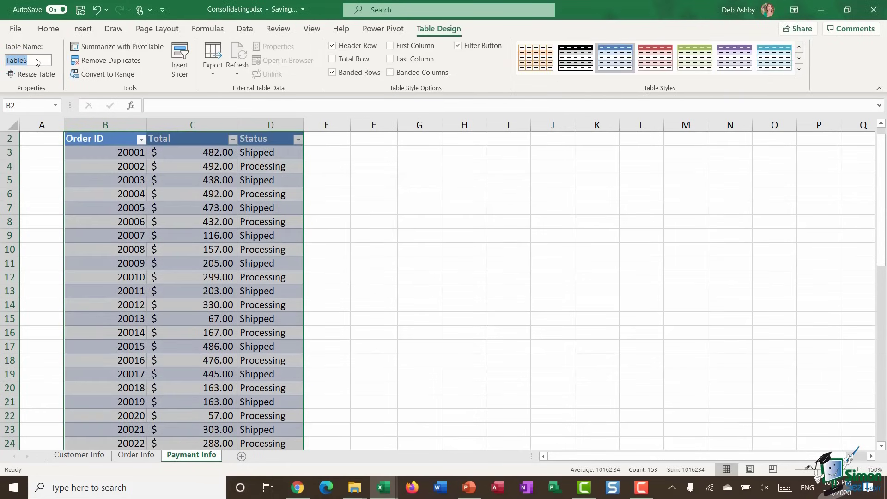
text(Payment_Info)
key(Return)
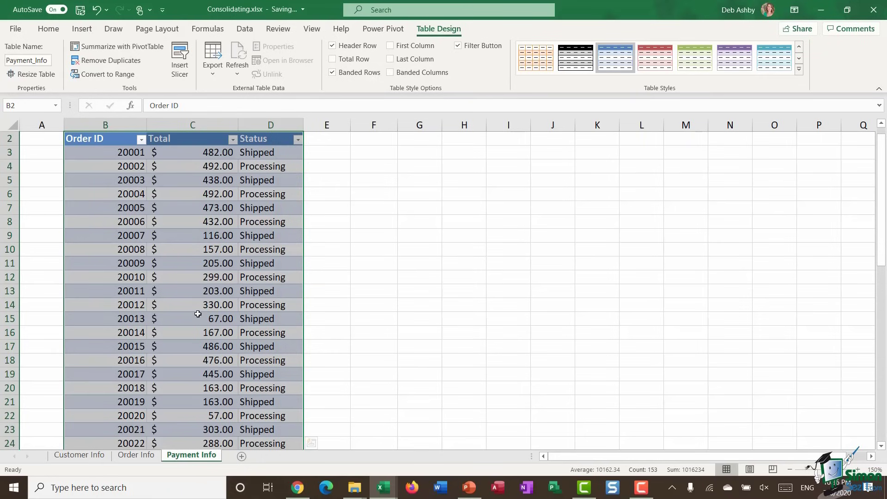
Create a PivotTable from the Customer_Info table on a new worksheet, adding the data to the Data Model.
click(81, 455)
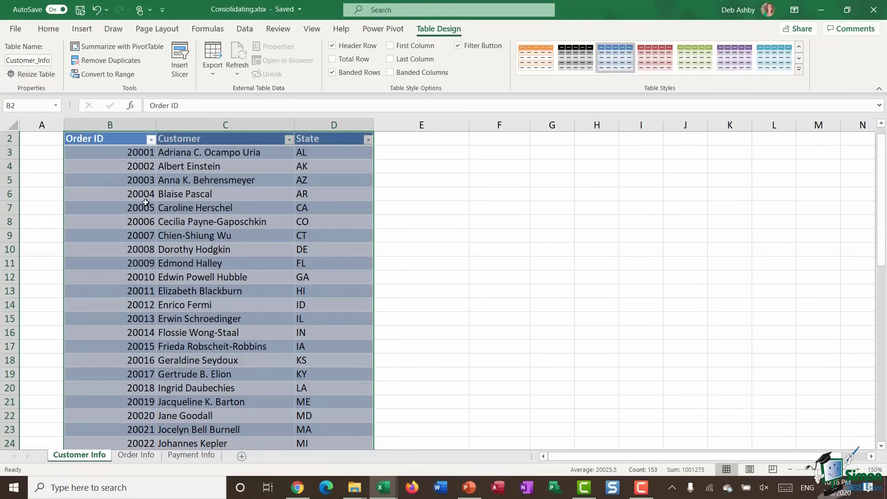
click(212, 226)
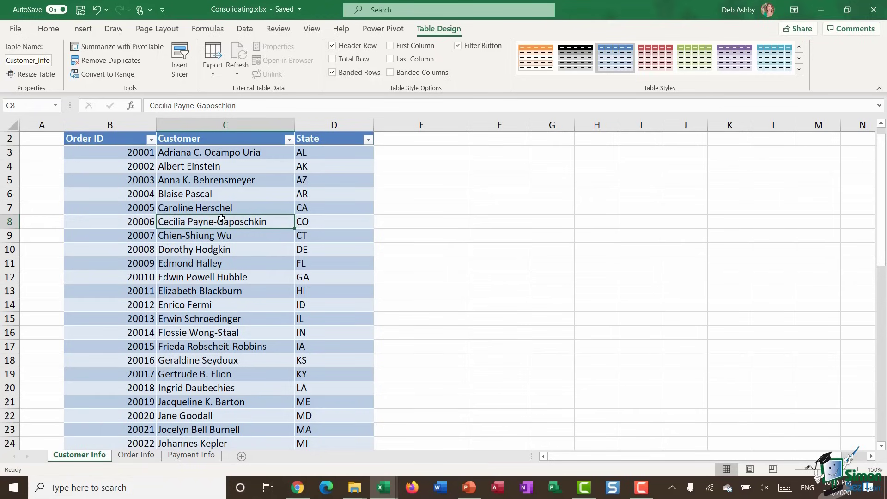
click(82, 29)
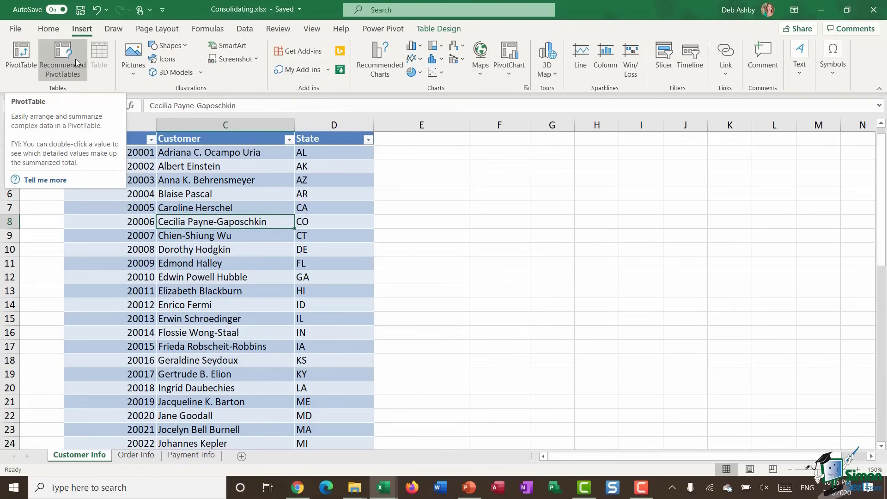
click(17, 60)
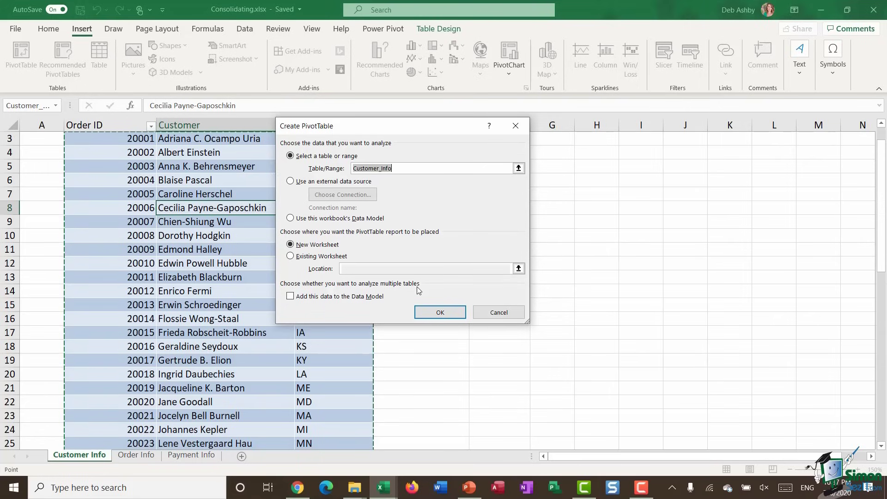
click(291, 298)
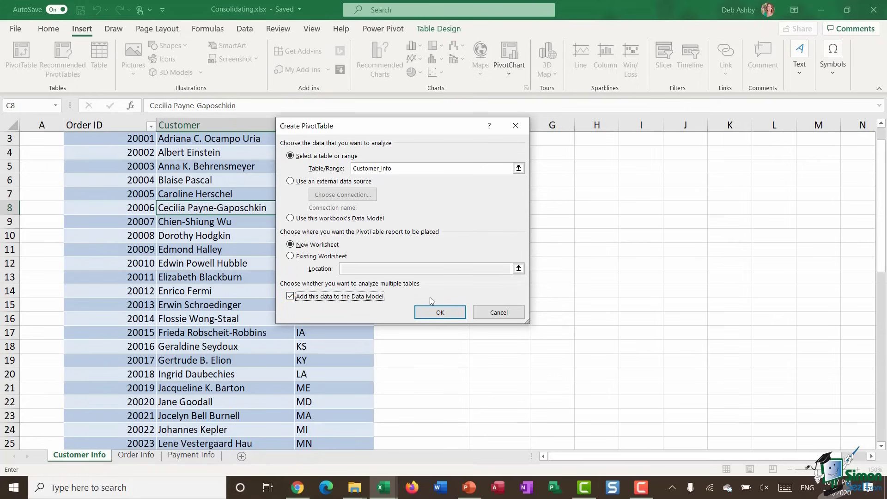
click(437, 312)
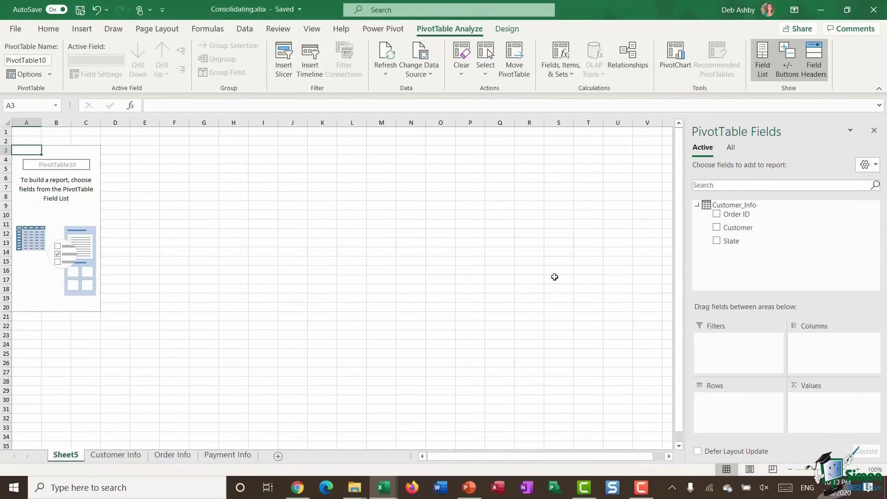
Rename the new PivotTable's sheet as PivotTable and move it after the Payment Info sheet.
right_click(68, 456)
click(97, 329)
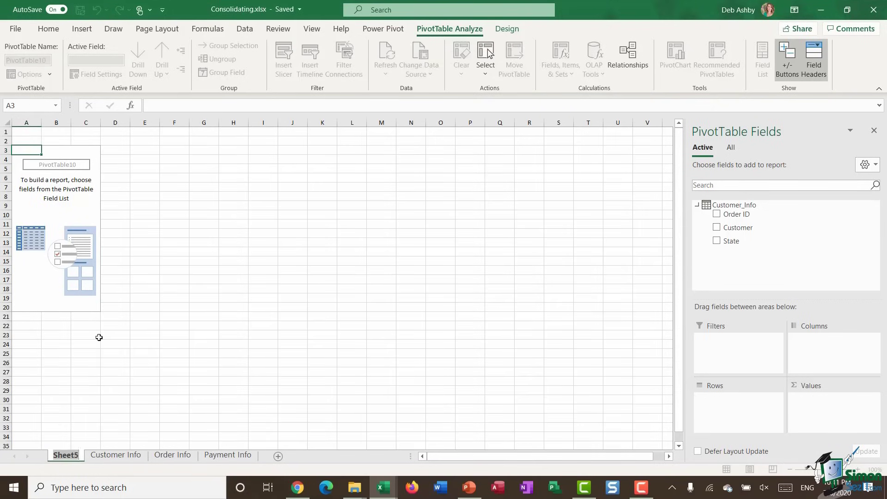
text(PivotTable)
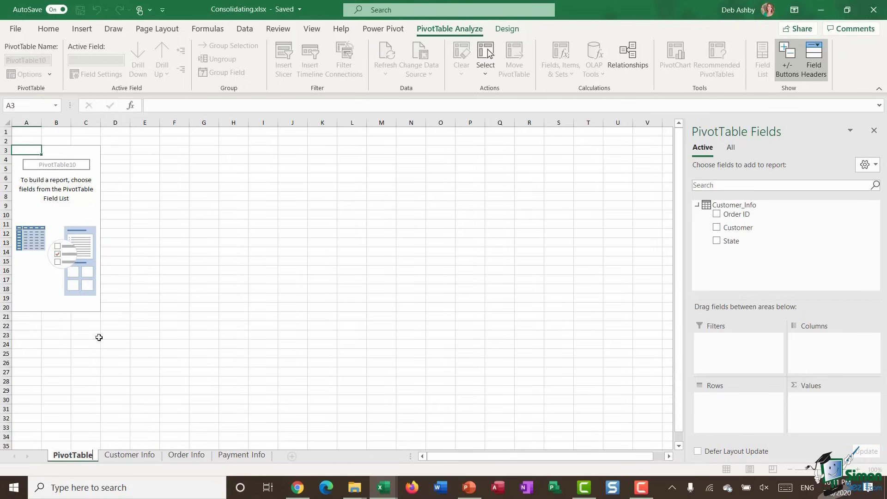
key(Return)
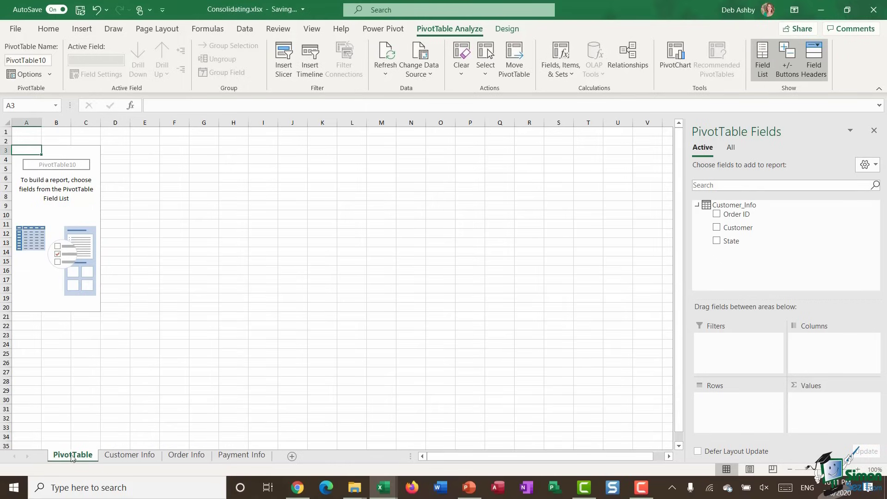
drag(67, 458, 276, 457)
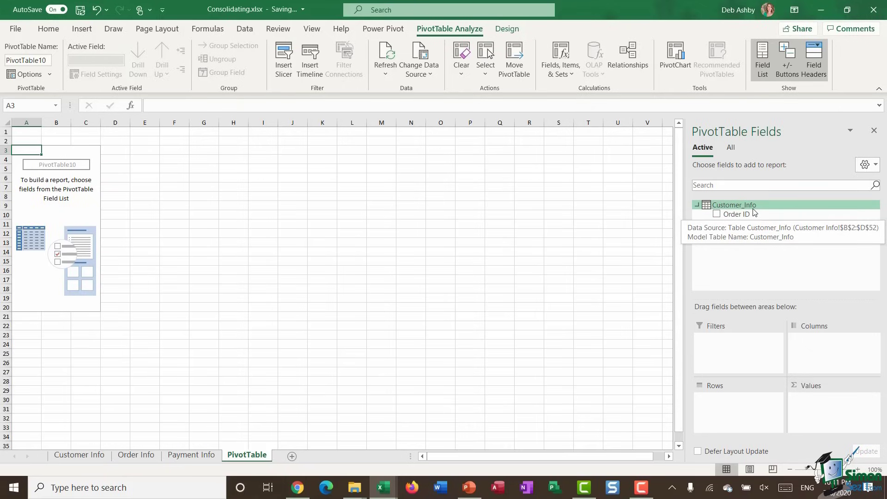
Collapse and expand the Customer_Info table in the PivotTable field list to examine its fields.
click(698, 206)
click(698, 206)
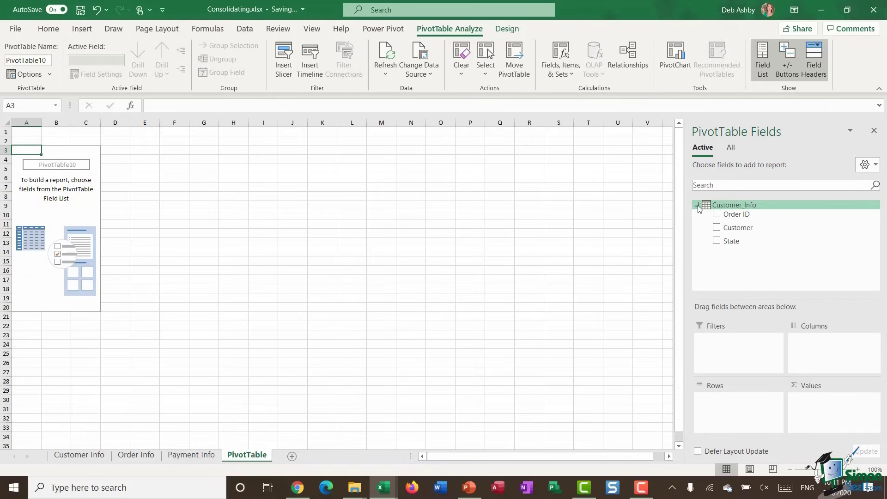
click(698, 206)
click(698, 206)
click(698, 206)
click(698, 206)
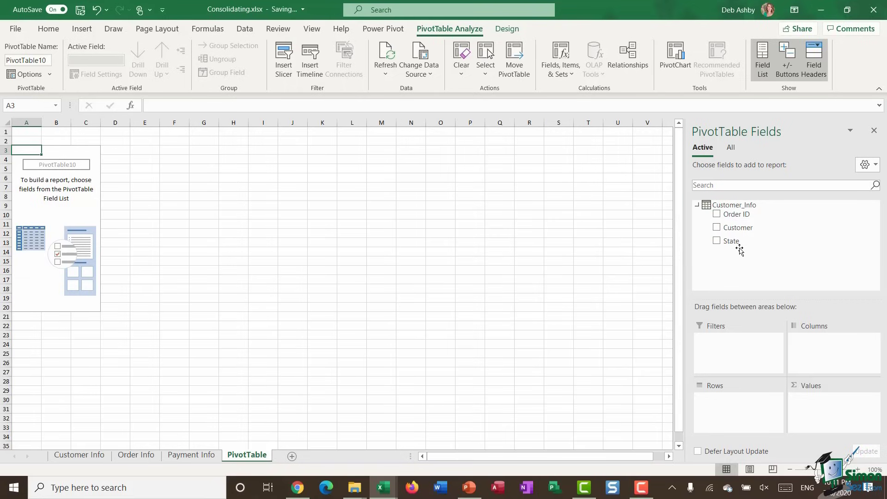
drag(729, 241, 15, 390)
List all workbook tables in the PivotTable fields and expand Customer_Info, Order_Info and Payment_Info to examine their fields.
click(731, 148)
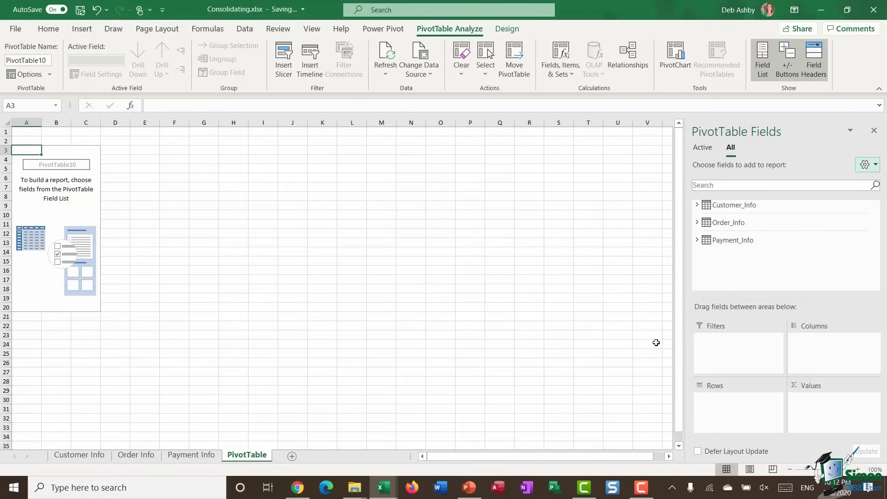
click(697, 205)
click(697, 261)
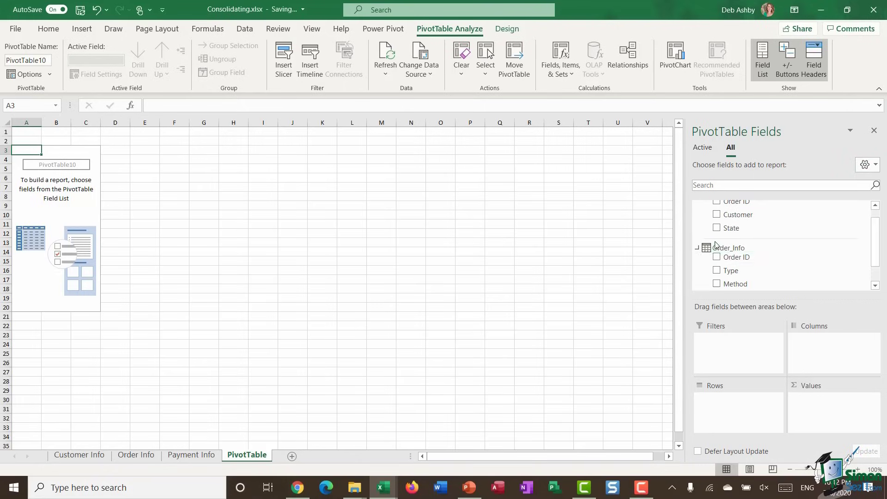
click(697, 278)
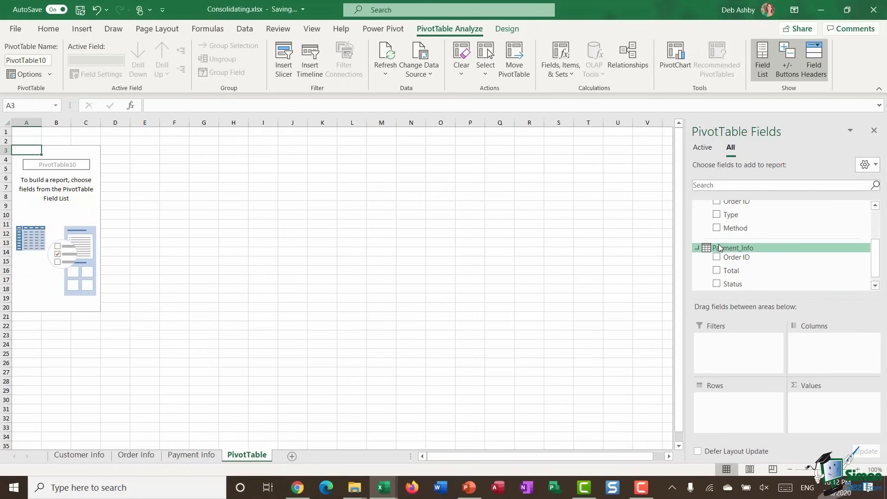
scroll(719, 245, up, 3)
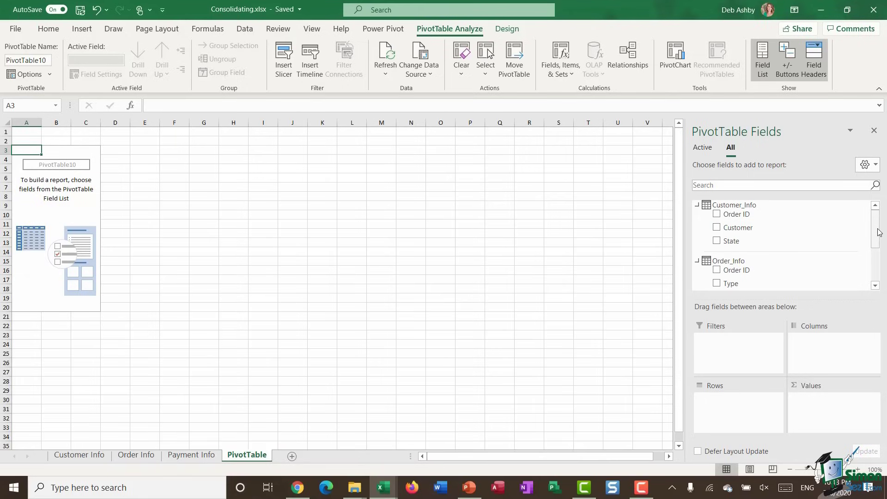
scroll(872, 247, down, 4)
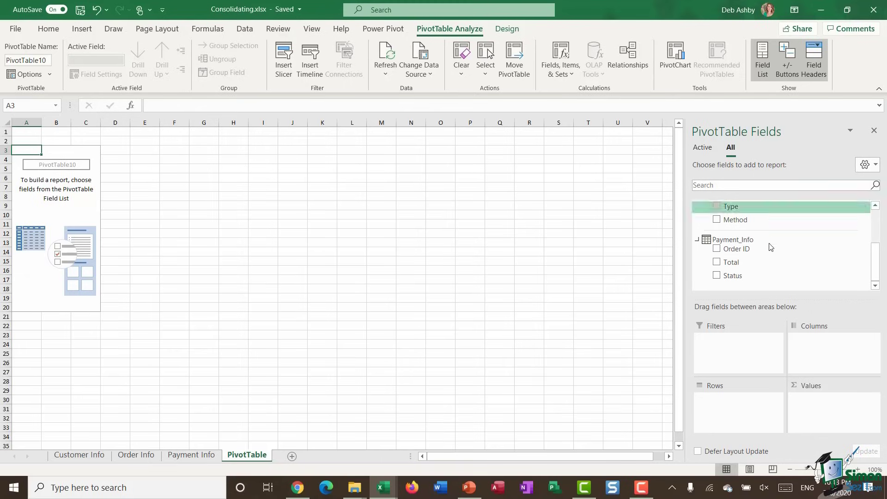
drag(880, 269, 882, 228)
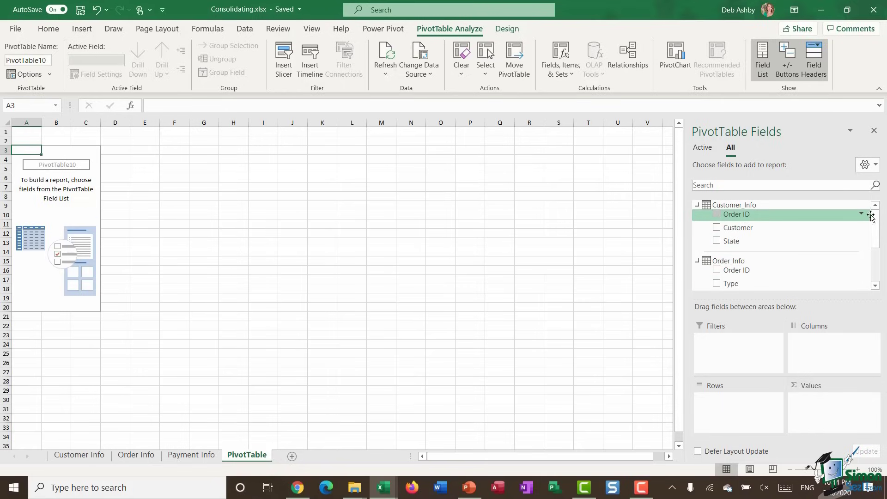
mouse_move(875, 228)
mouse_down()
mouse_move(878, 252)
mouse_move(879, 213)
mouse_up()
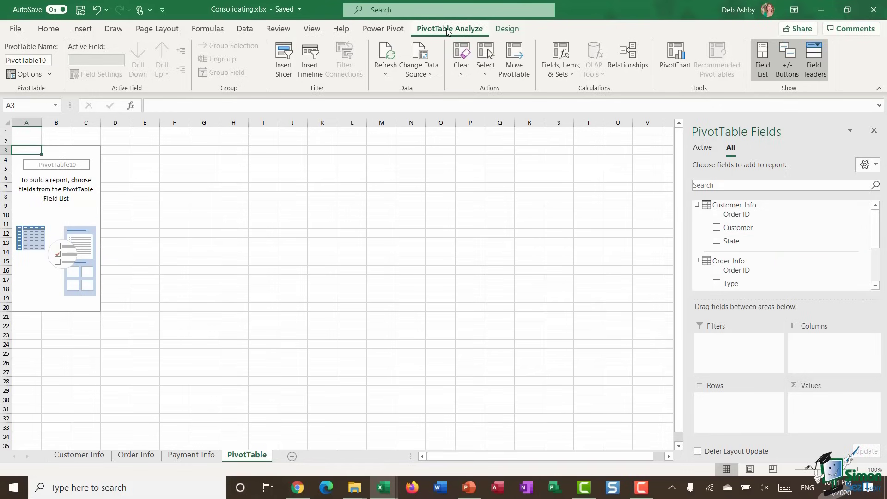
Create a relationship from Payment_Info's Order ID column to the related table Order_Info's primary Order ID column.
click(630, 59)
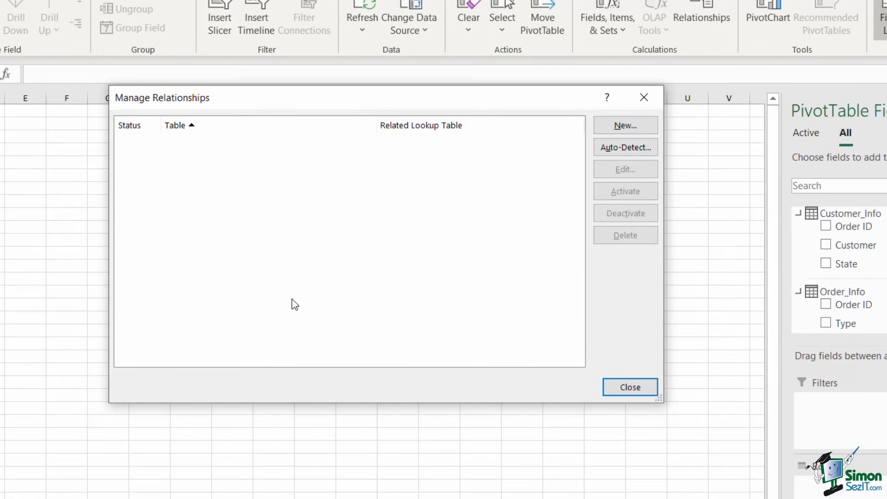
click(621, 125)
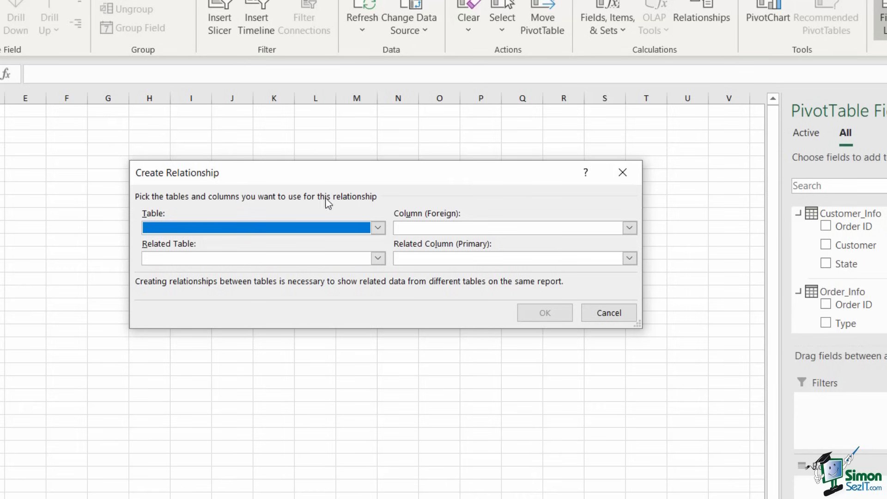
click(377, 228)
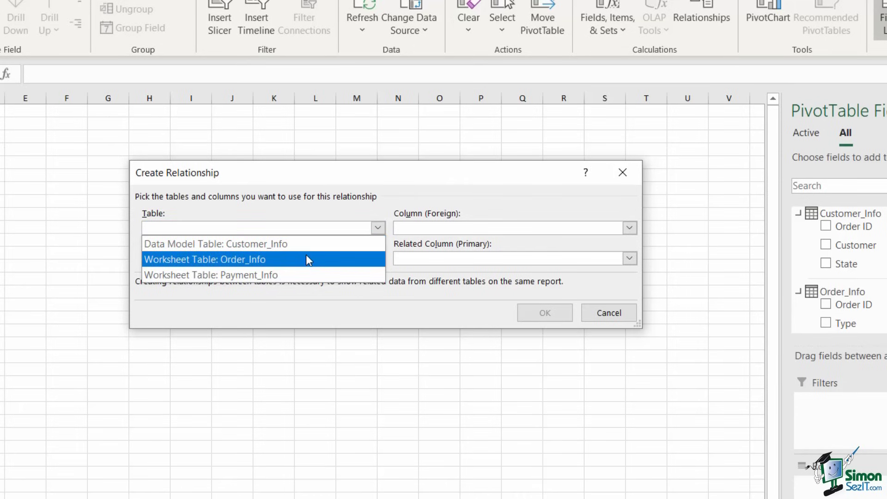
click(276, 274)
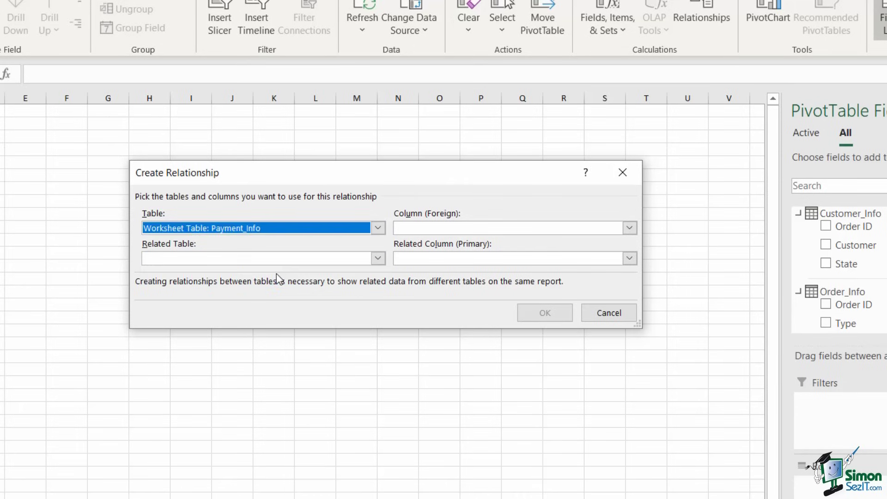
click(629, 228)
click(490, 245)
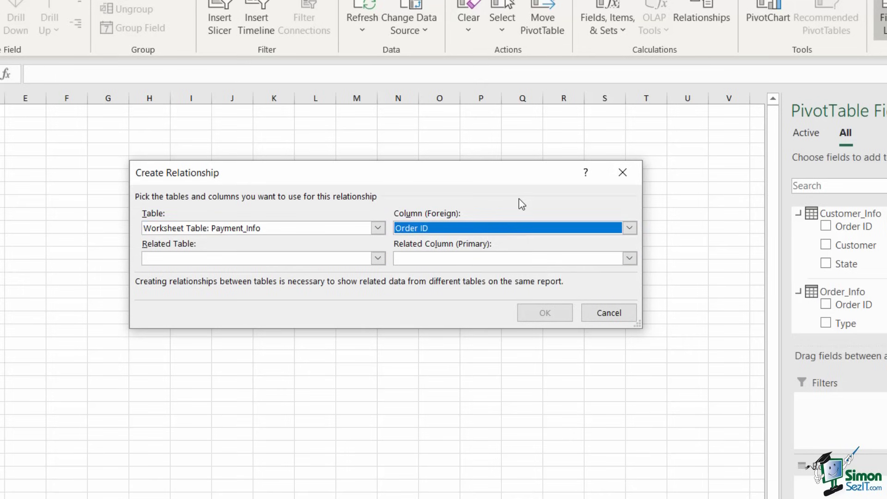
click(377, 258)
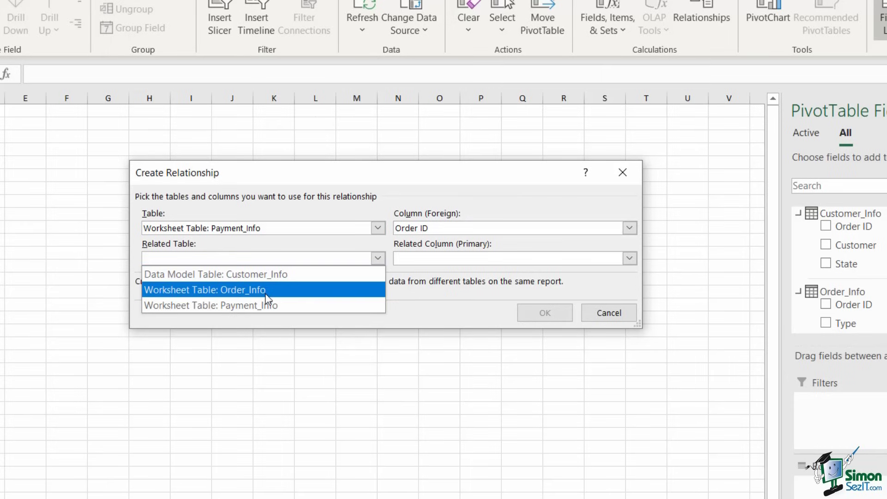
click(267, 291)
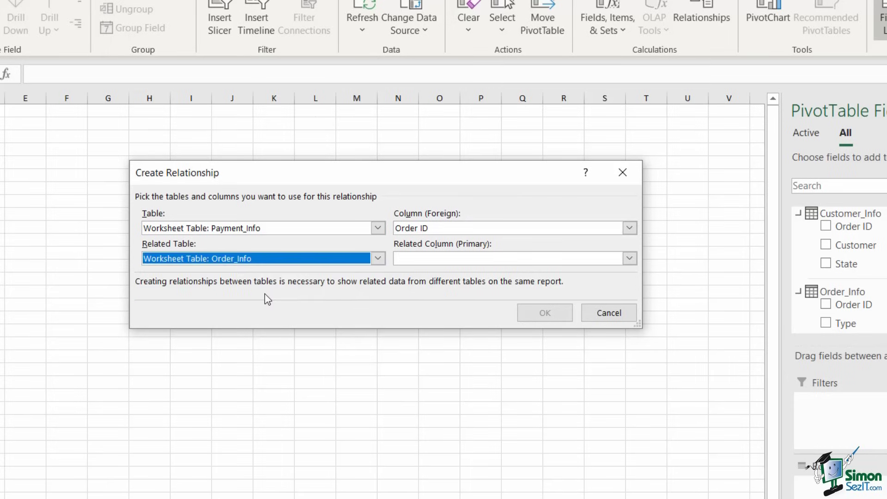
click(629, 258)
click(485, 290)
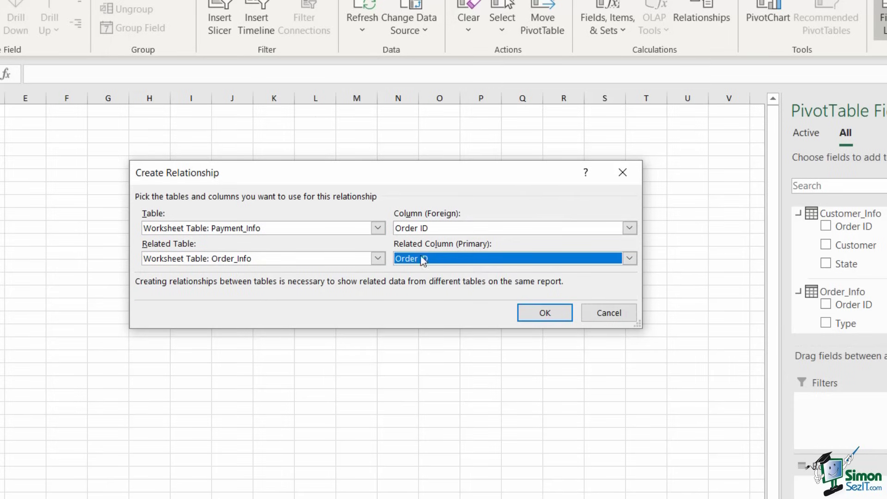
click(548, 313)
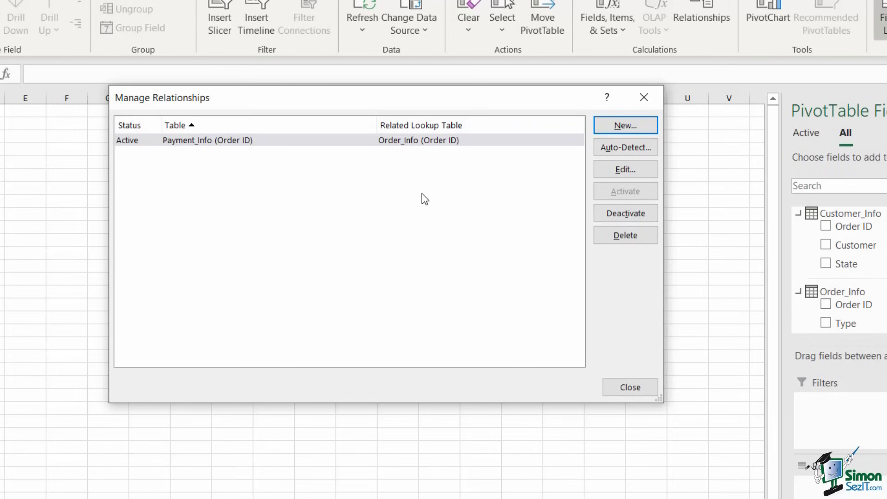
Create a relationship from Payment_Info's Order ID column to Customer_Info's primary Order ID column and close the relationships manager.
click(631, 128)
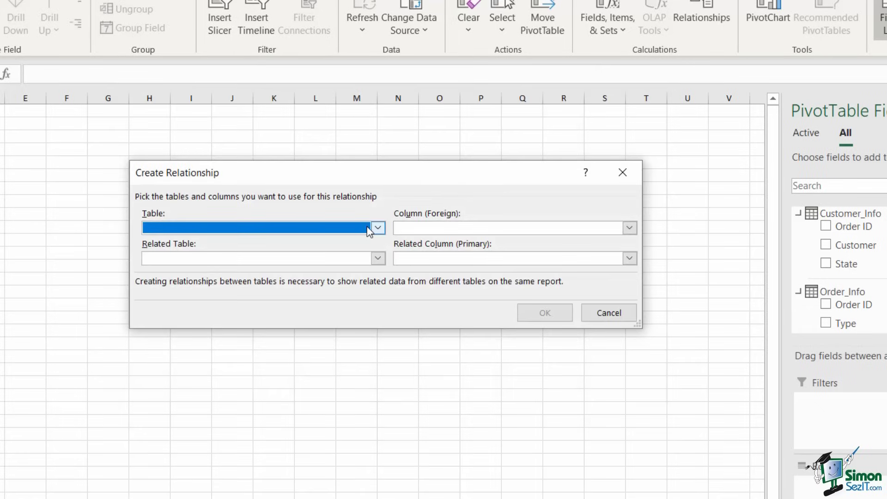
click(382, 229)
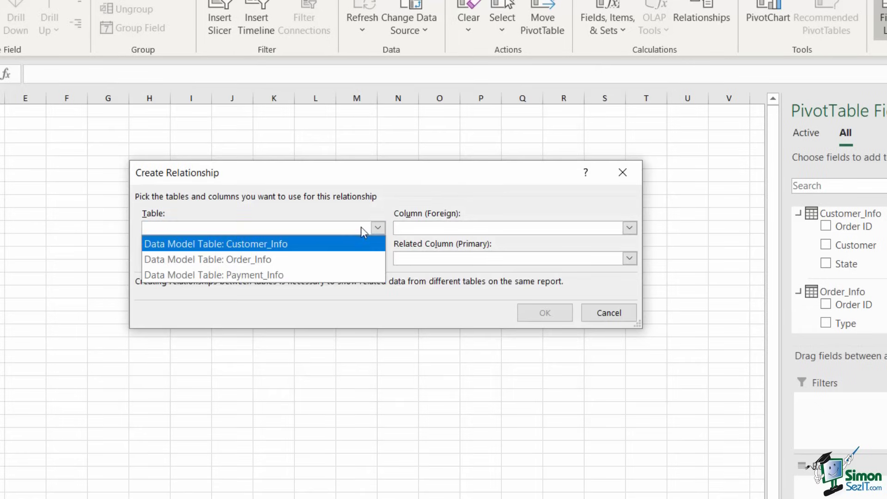
click(288, 277)
click(494, 228)
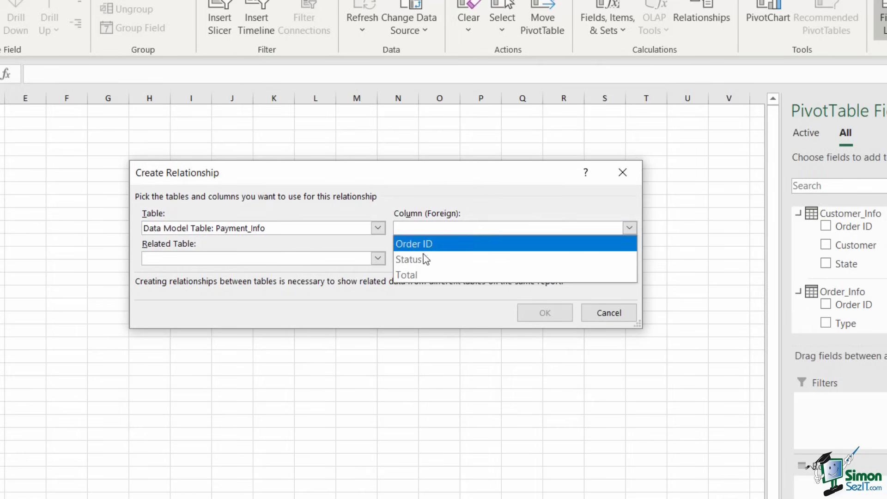
click(430, 249)
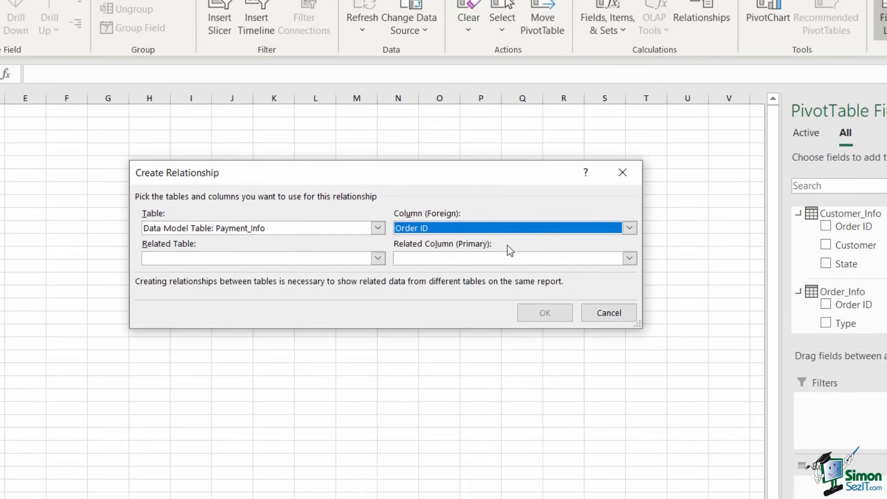
click(377, 258)
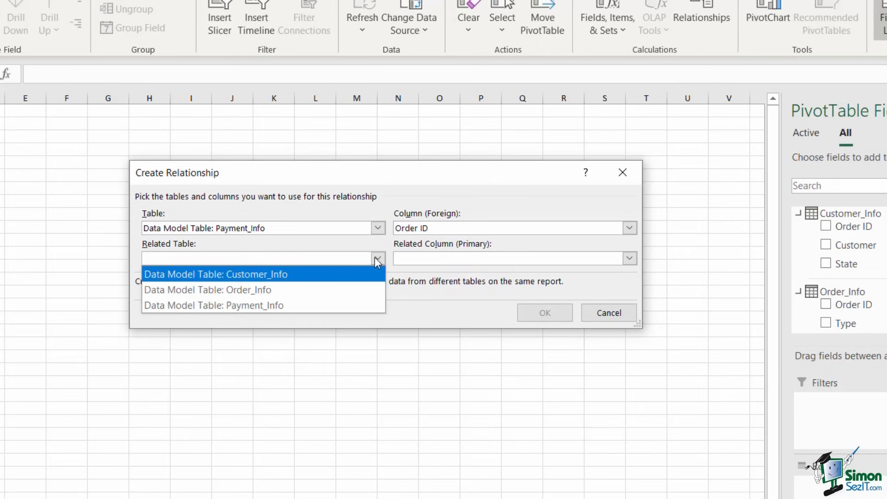
click(317, 274)
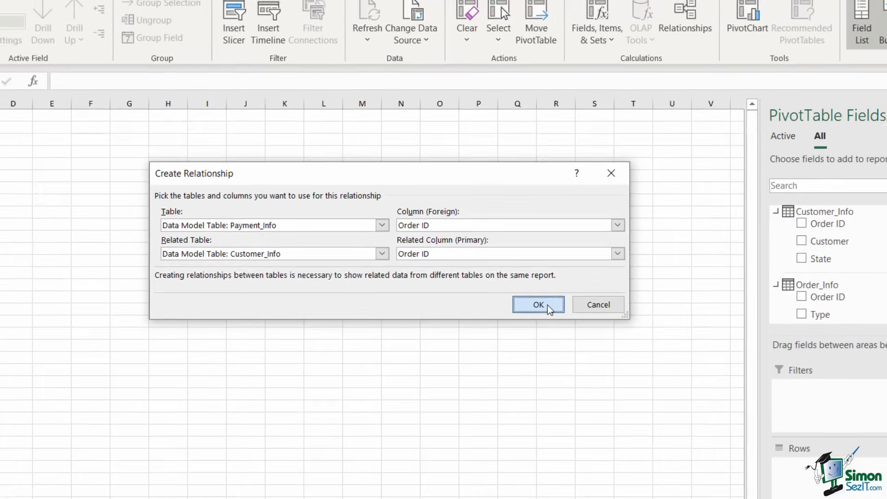
click(555, 313)
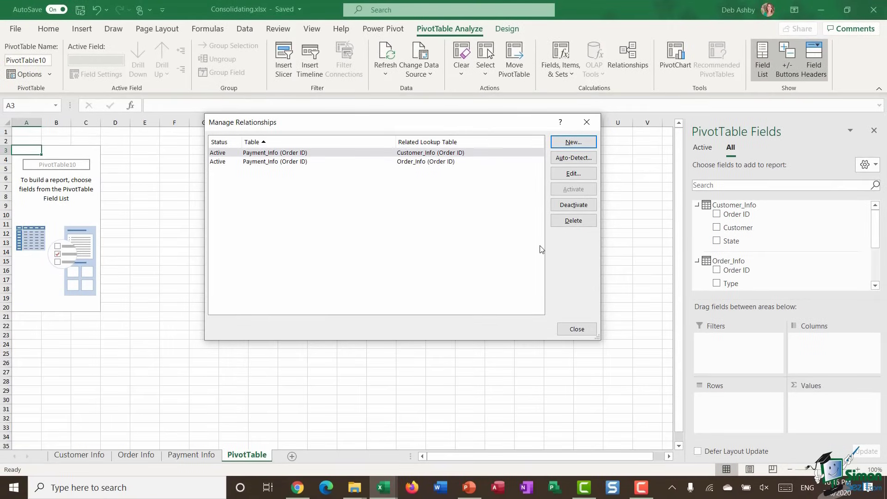
click(577, 329)
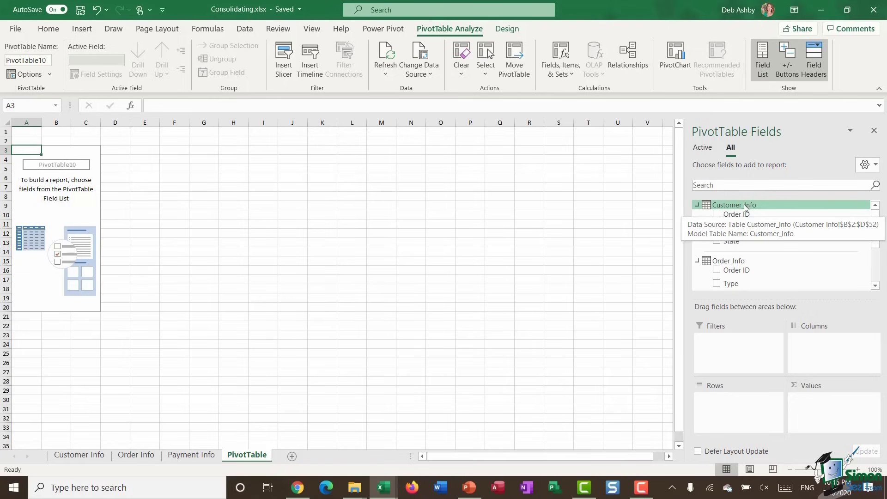
Lay out the PivotTable with Customer_Info's State as rows, Order_Info's Method as columns and Payment_Info's Total as values.
drag(731, 241, 726, 424)
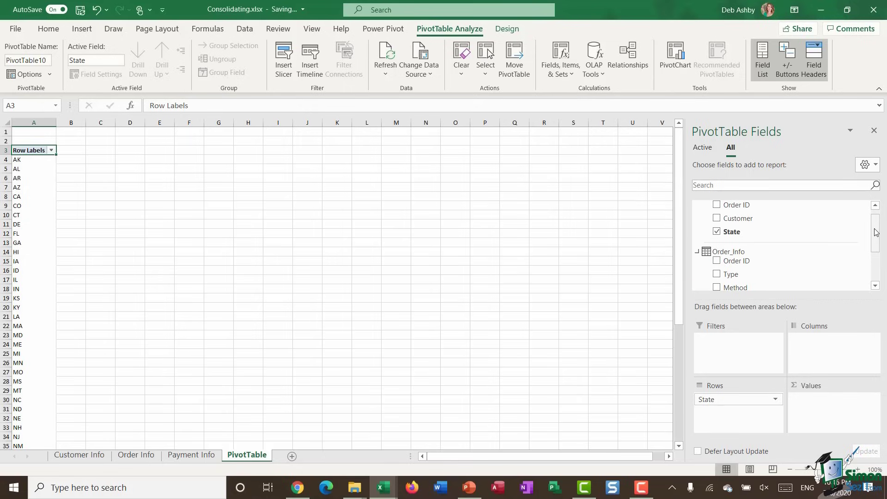
drag(876, 232, 876, 247)
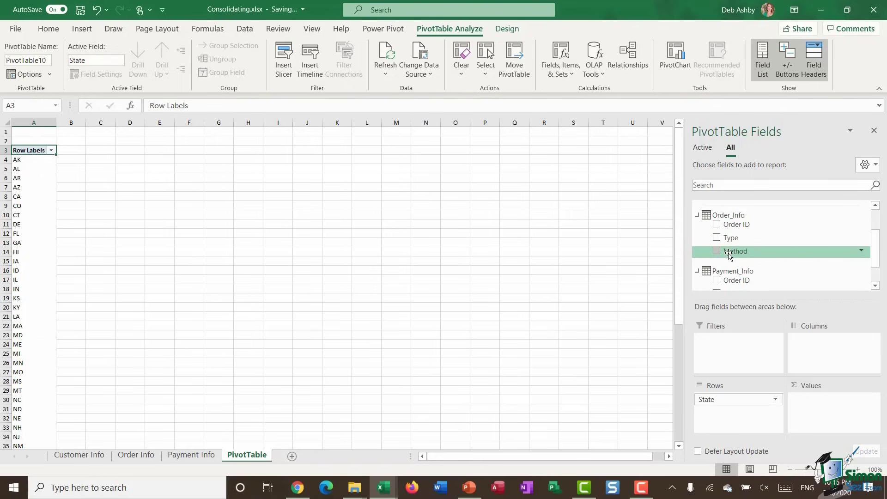
drag(728, 254, 816, 356)
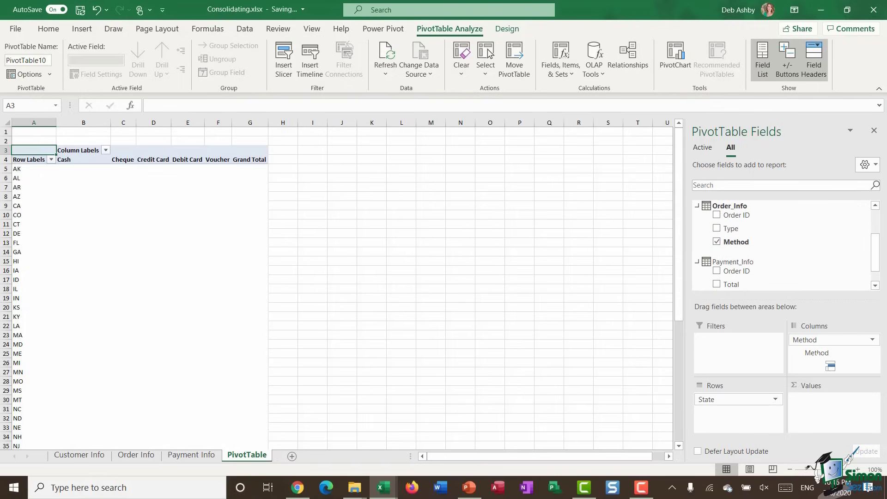
scroll(874, 258, down, 1)
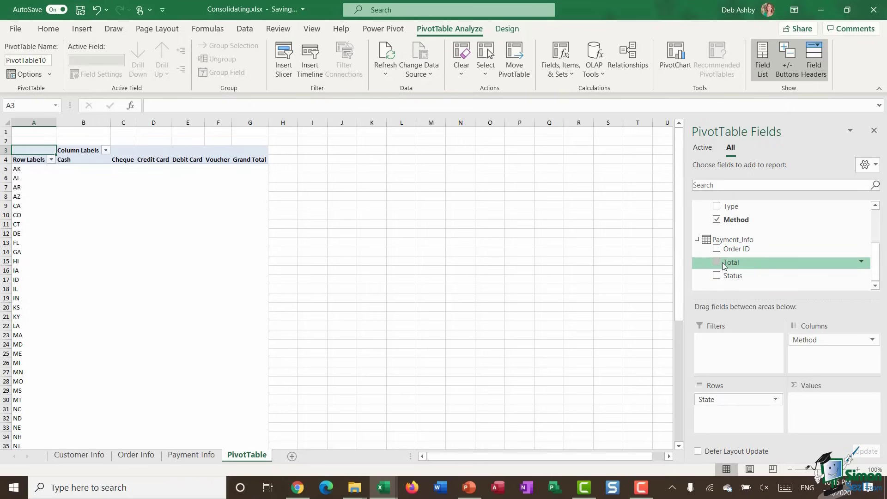
drag(734, 264, 825, 425)
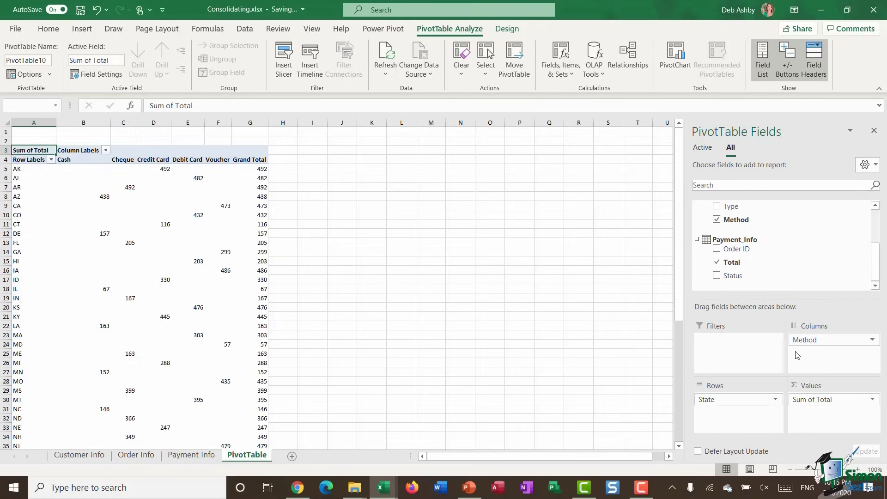
Move the Method field from the columns to the report filter and filter the PivotTable to Credit Card.
drag(830, 342, 726, 357)
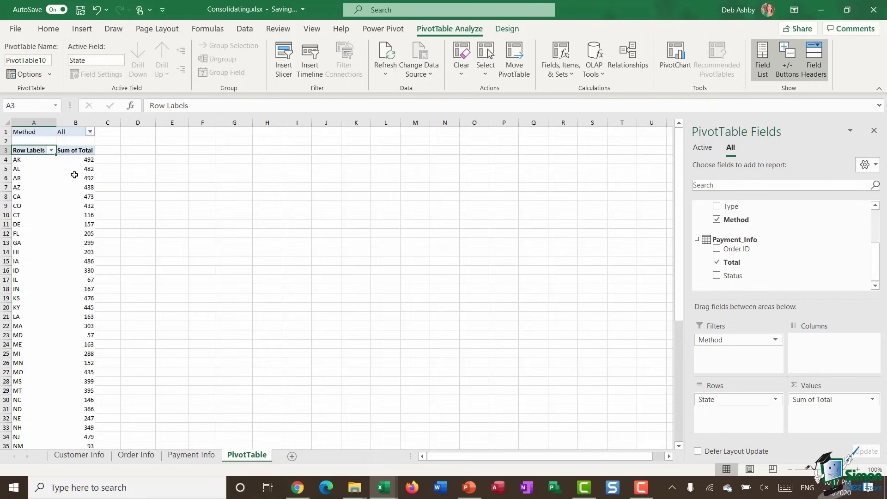
click(90, 131)
click(9, 159)
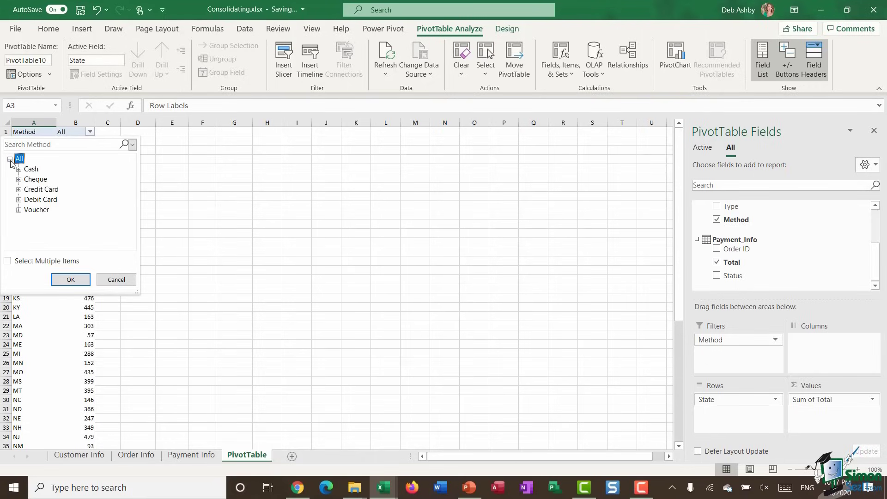
click(36, 190)
click(75, 280)
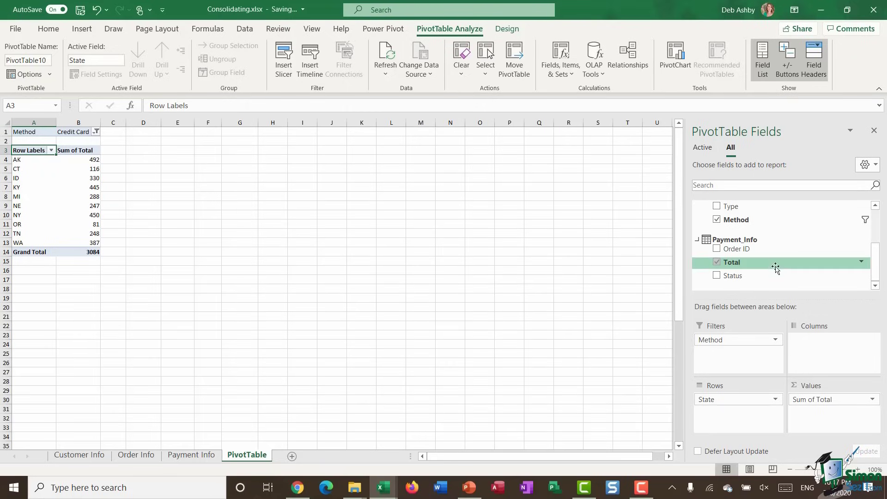
Add the Customer field above State in the PivotTable's rows and remove it again.
drag(877, 260, 877, 221)
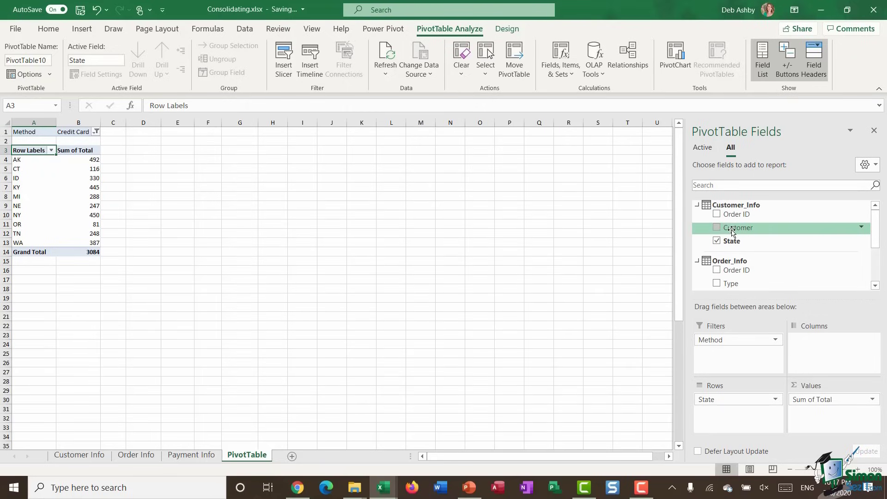
drag(731, 228, 741, 408)
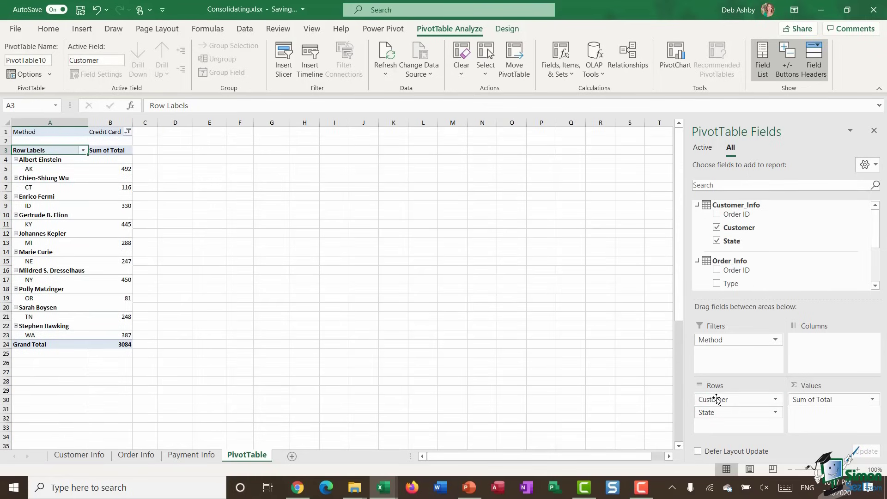
drag(719, 399, 625, 367)
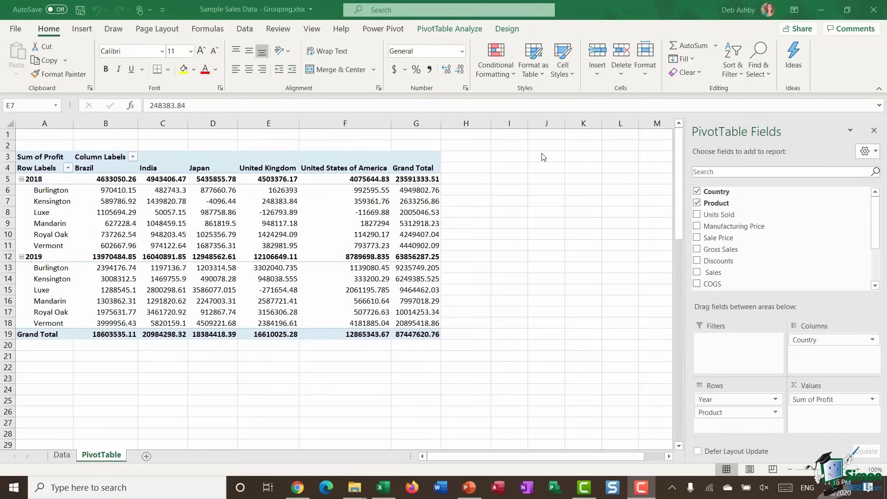
Examine the source table on the Data sheet of the grouping workbook and return to the PivotTable sheet.
click(60, 455)
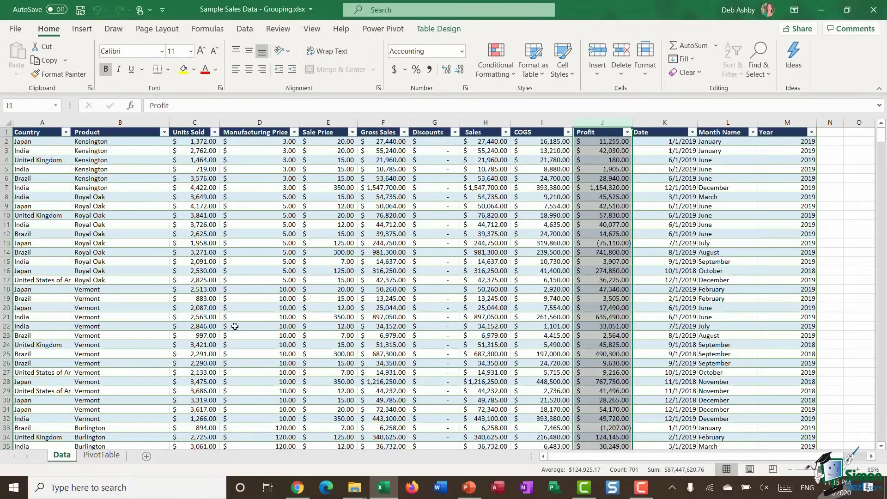
click(101, 455)
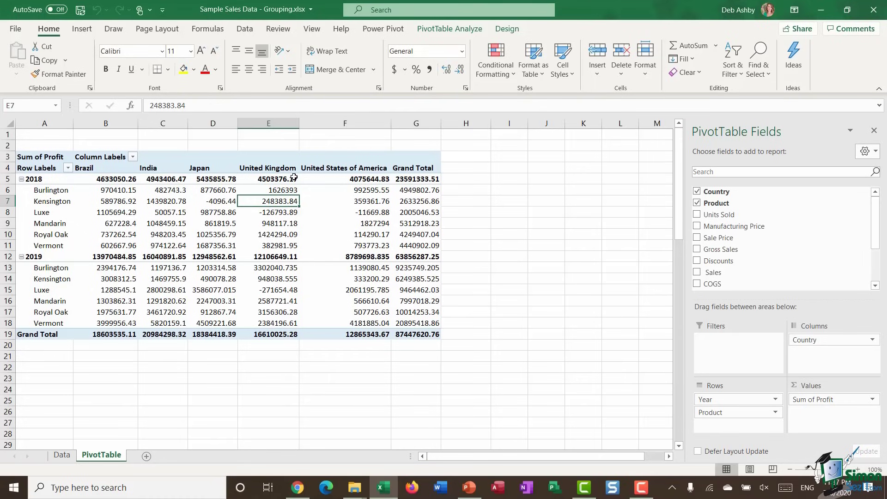
mouse_move(344, 177)
Examine the product row labels under 2018 in the PivotTable, from Burlington down to Vermont.
click(52, 191)
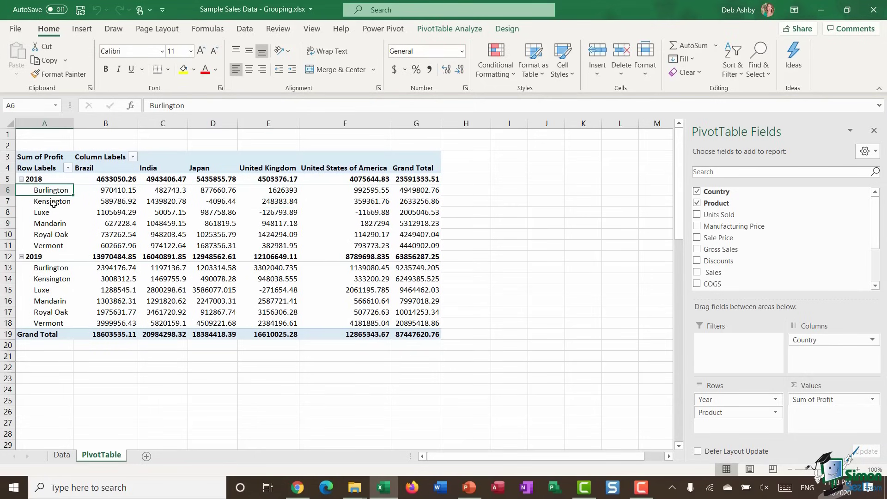
click(52, 202)
click(47, 214)
click(48, 225)
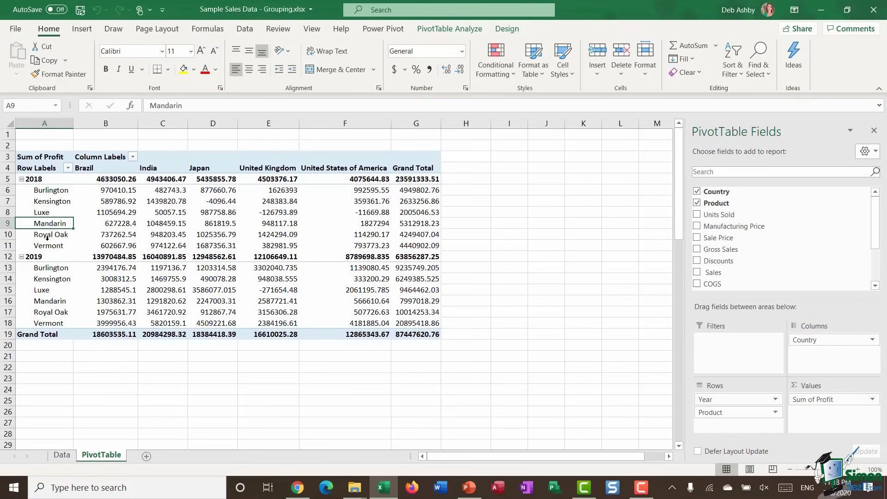
click(47, 238)
click(48, 249)
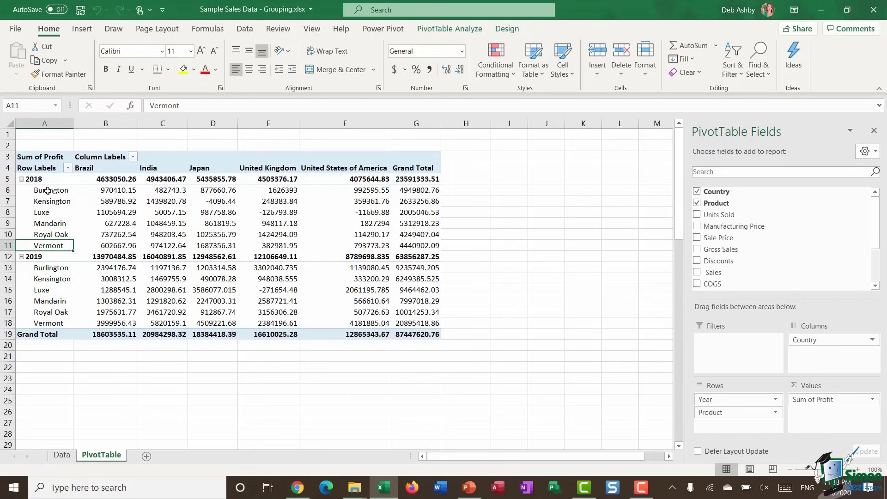
drag(46, 192, 55, 246)
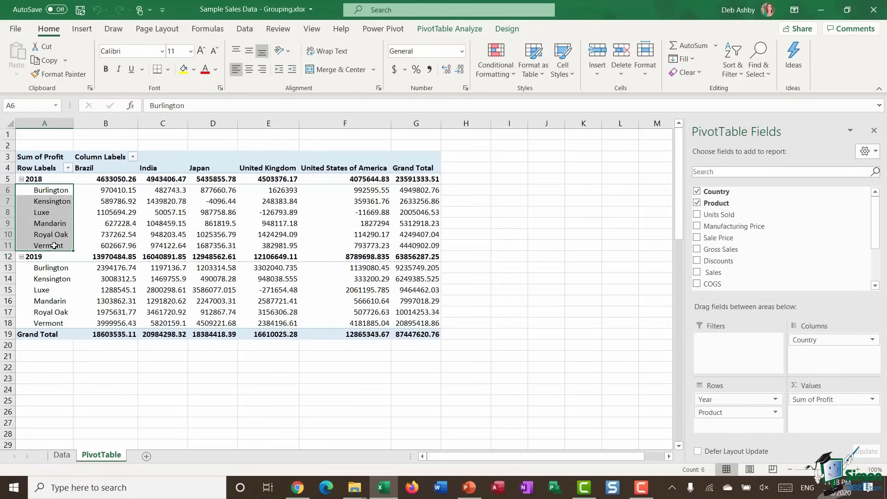
click(48, 192)
click(41, 206)
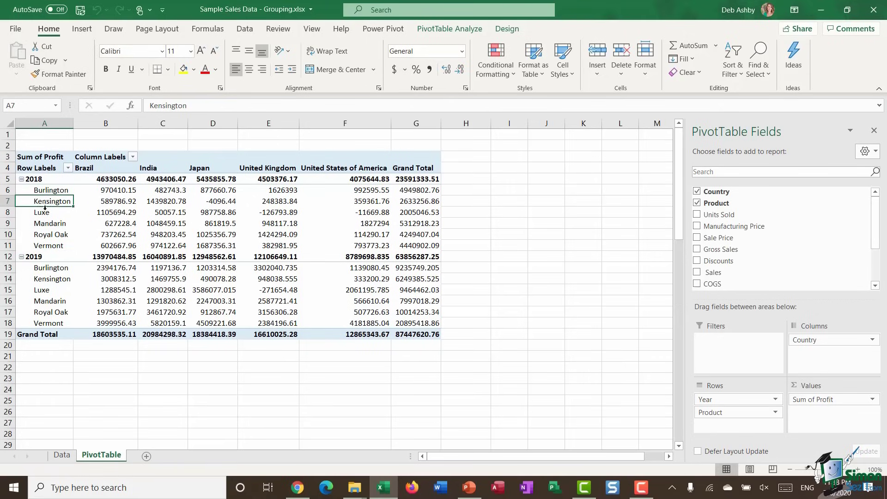
click(47, 215)
mouse_move(132, 235)
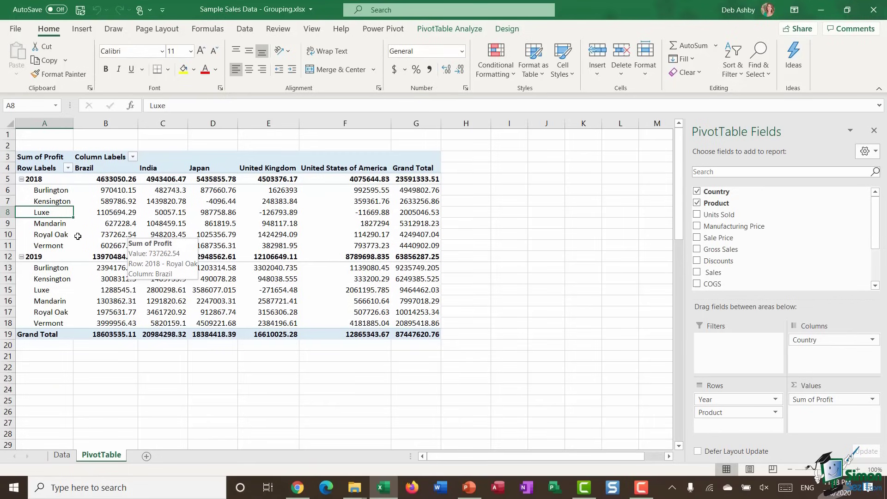
click(47, 234)
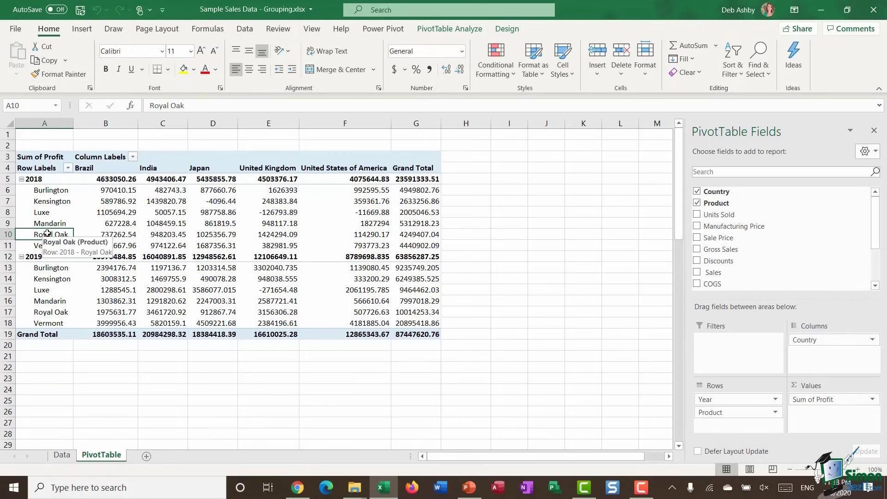
click(44, 248)
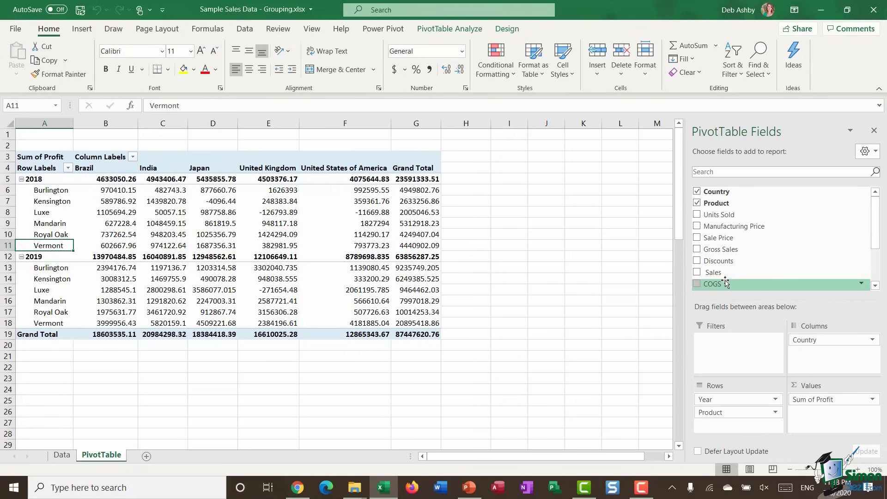
mouse_move(96, 260)
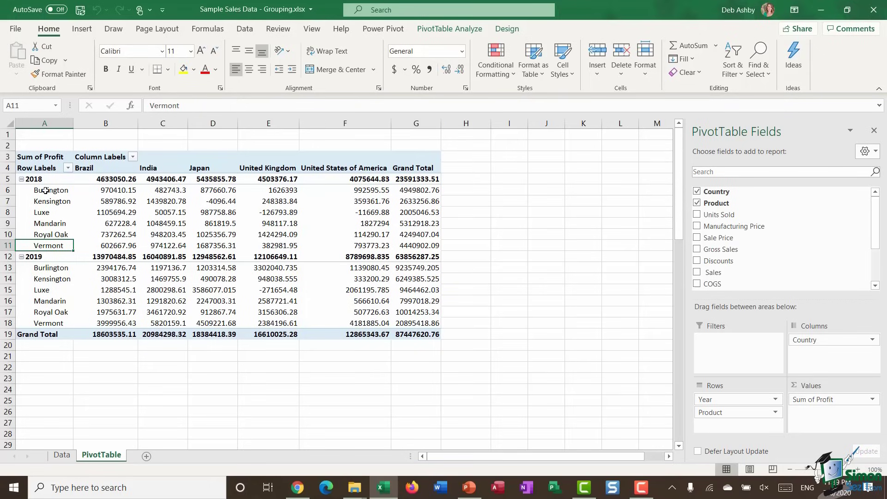
mouse_move(46, 191)
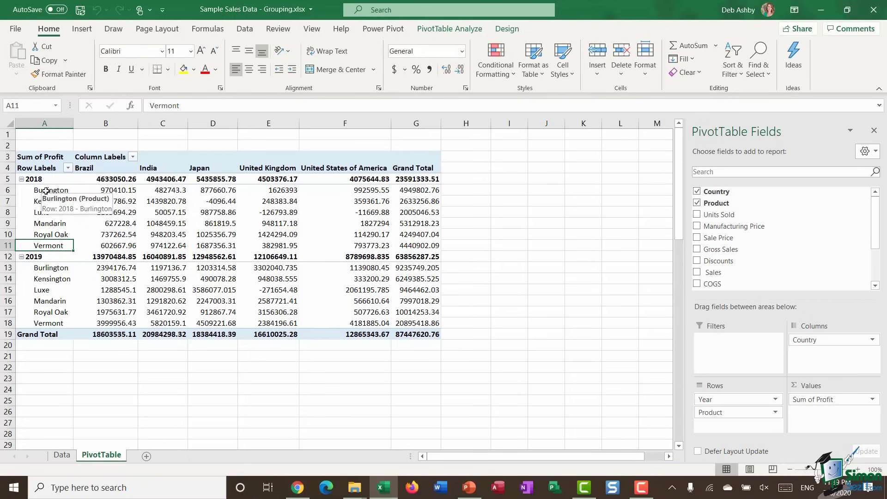
Group the Burlington, Kensington and Luxe products under 2018 in the PivotTable's row labels.
click(27, 191)
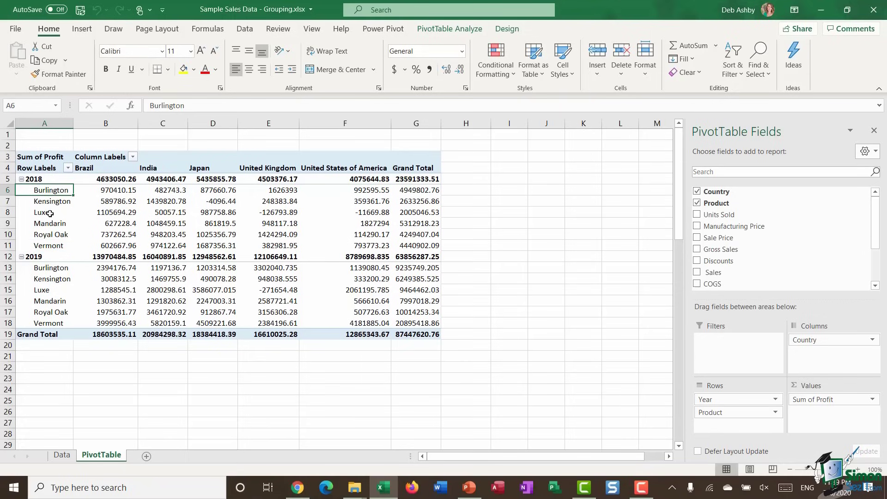
shift+click(50, 212)
mouse_move(207, 220)
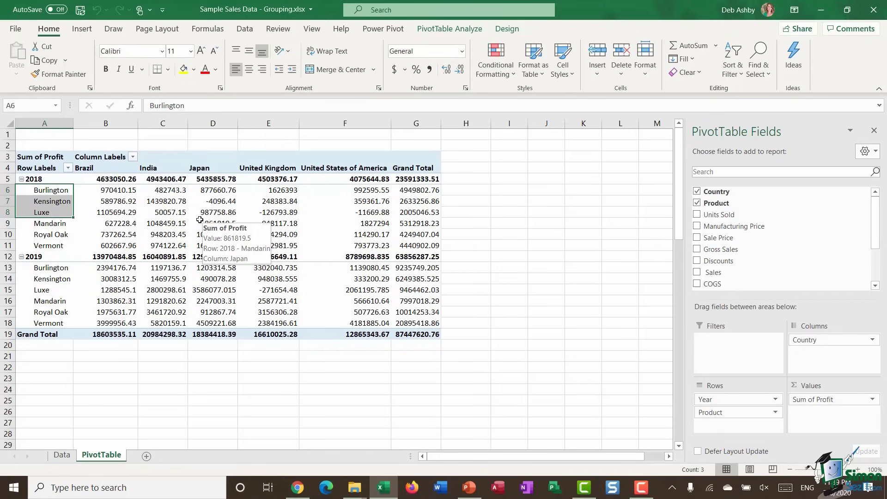
right_click(45, 204)
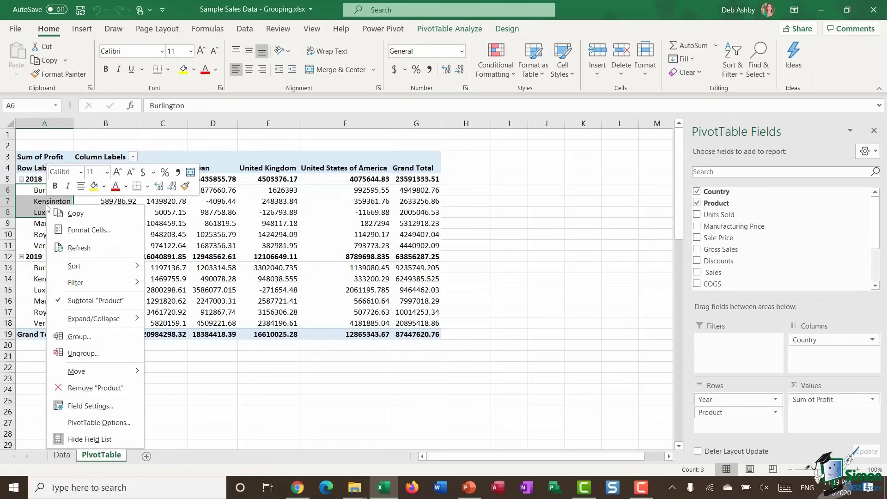
click(120, 341)
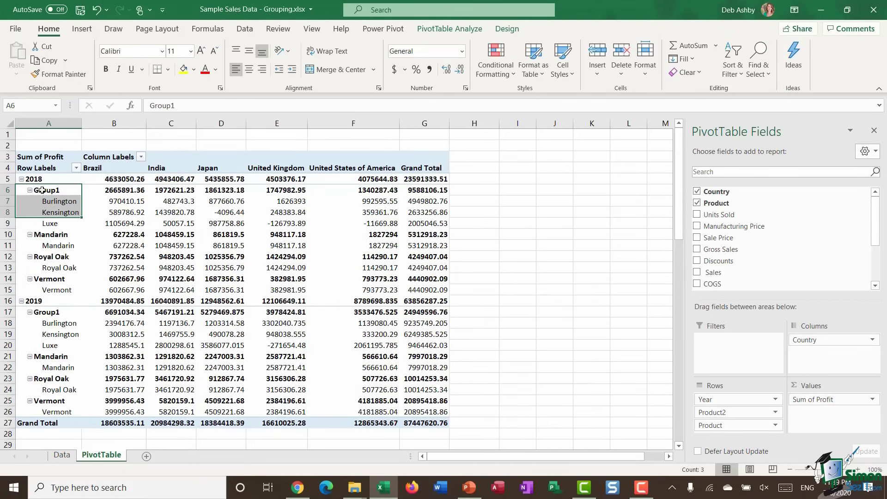
Rename the group containing Burlington, Kensington and Luxe as Luxury in the PivotTable's row labels.
click(59, 201)
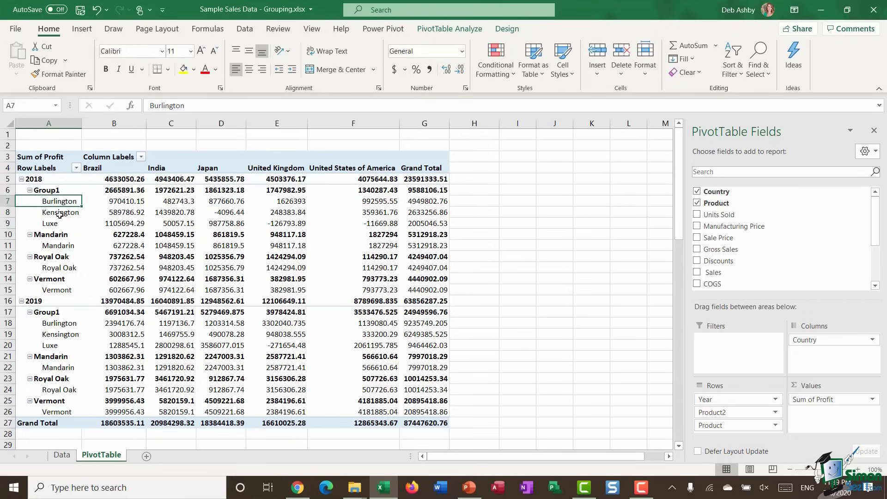
click(53, 212)
click(51, 225)
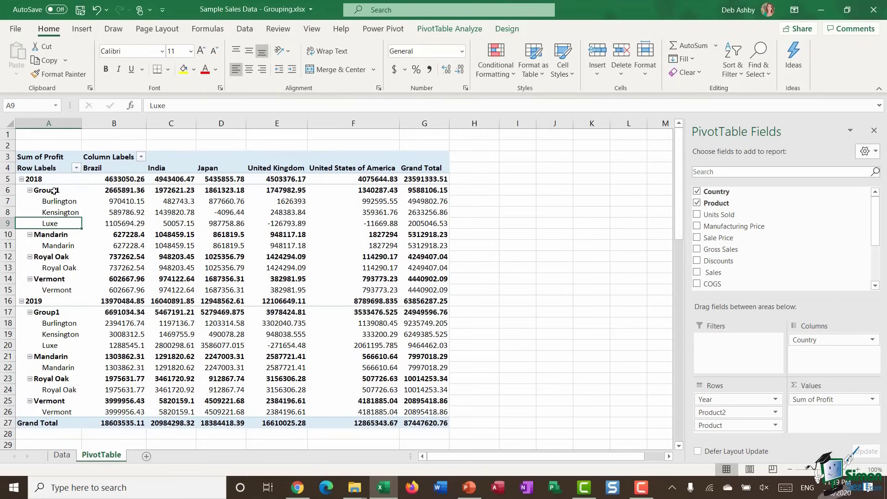
mouse_move(52, 192)
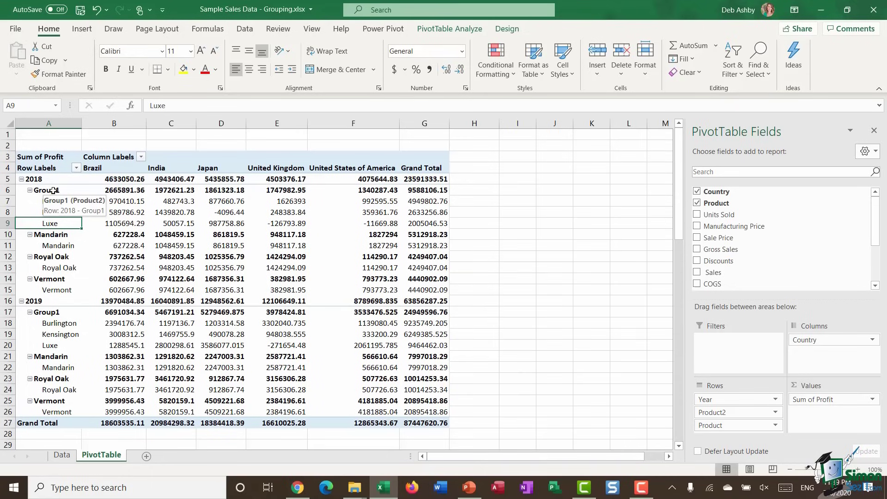
click(54, 191)
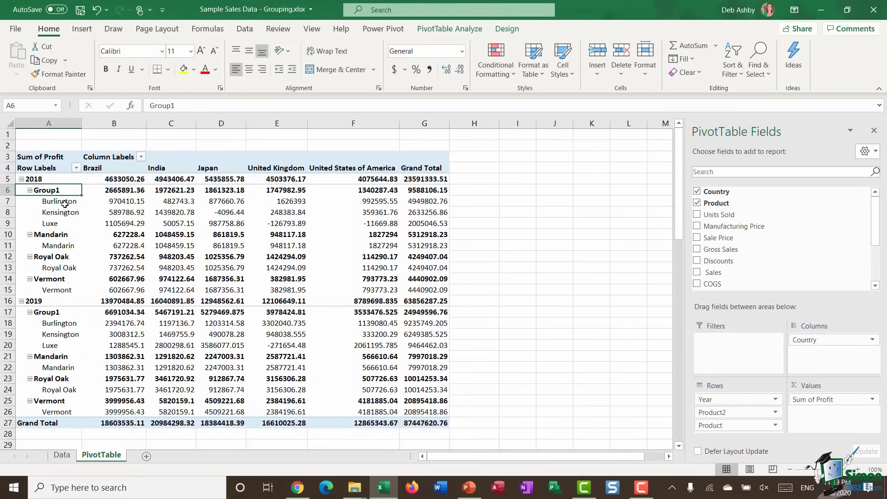
text(Luxury)
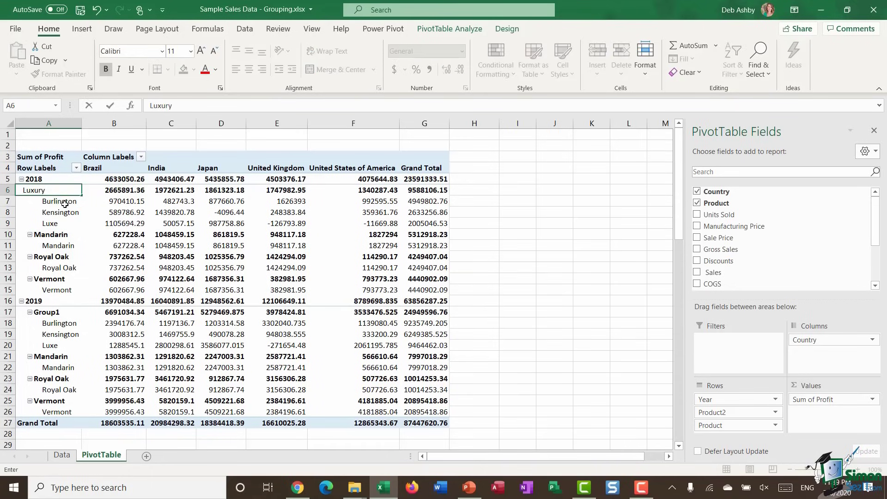
key(Return)
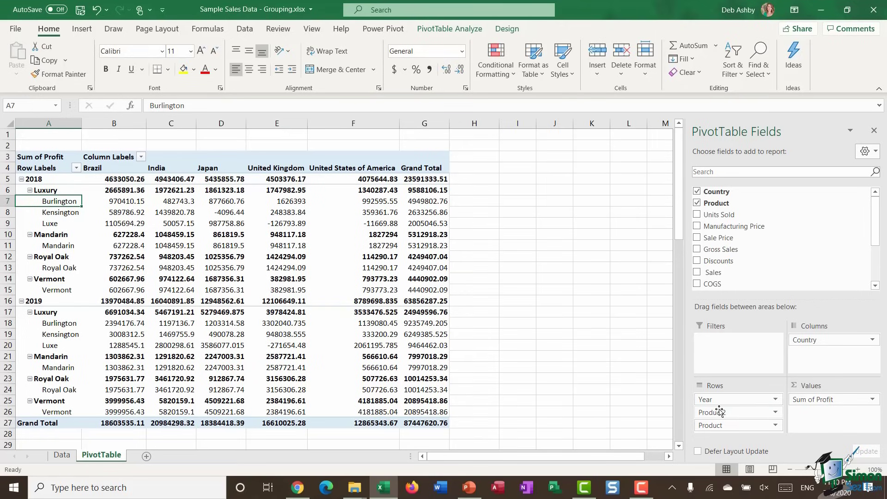
Give the Product2 field in the PivotTable's rows the custom name Range.
click(775, 413)
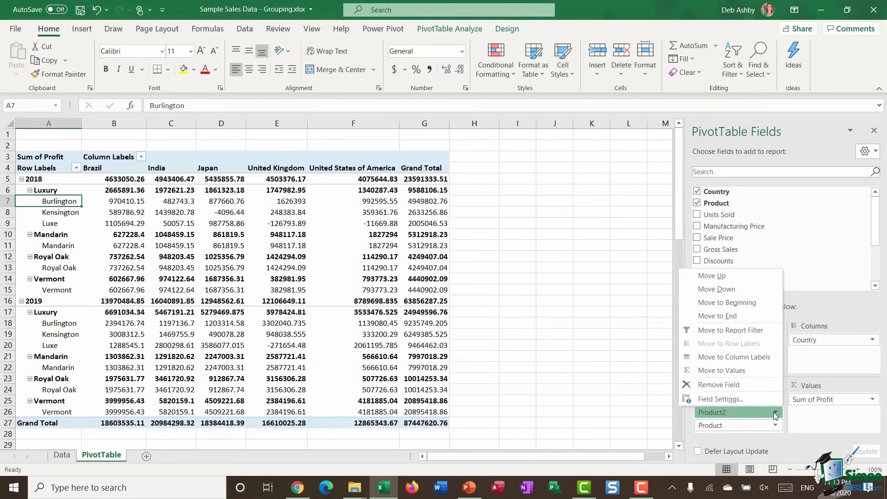
click(737, 403)
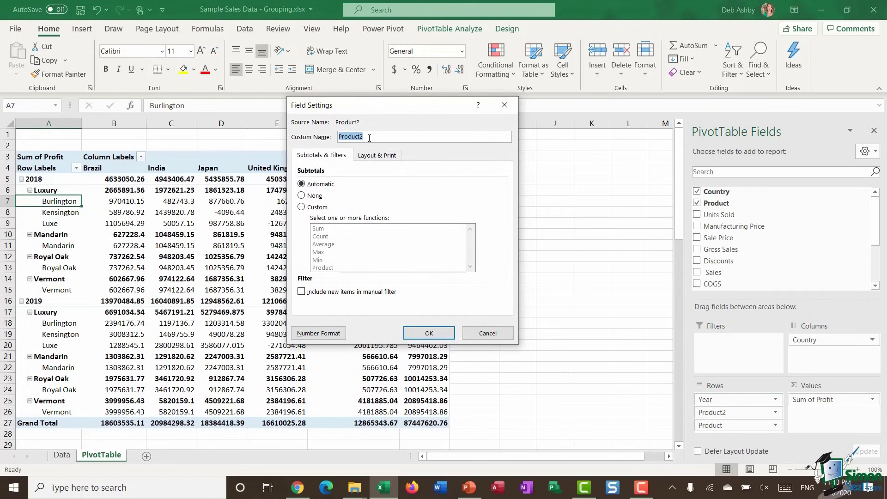
text(Range)
click(427, 333)
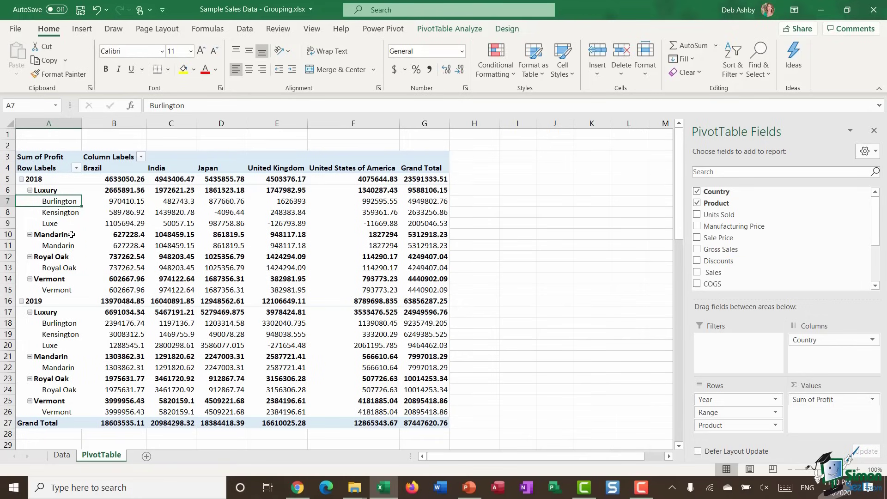
Group the Mandarin and Royal Oak products in the PivotTable's row labels and name the group Premium.
drag(71, 233, 67, 263)
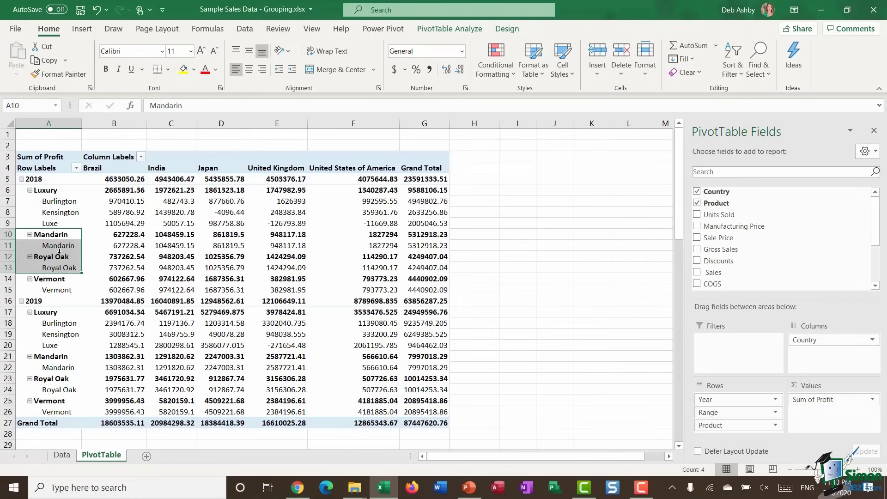
right_click(60, 255)
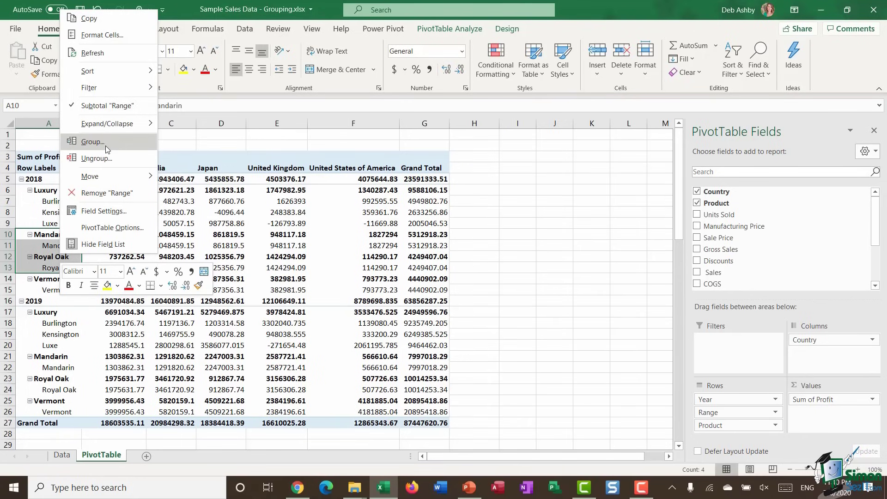
click(90, 141)
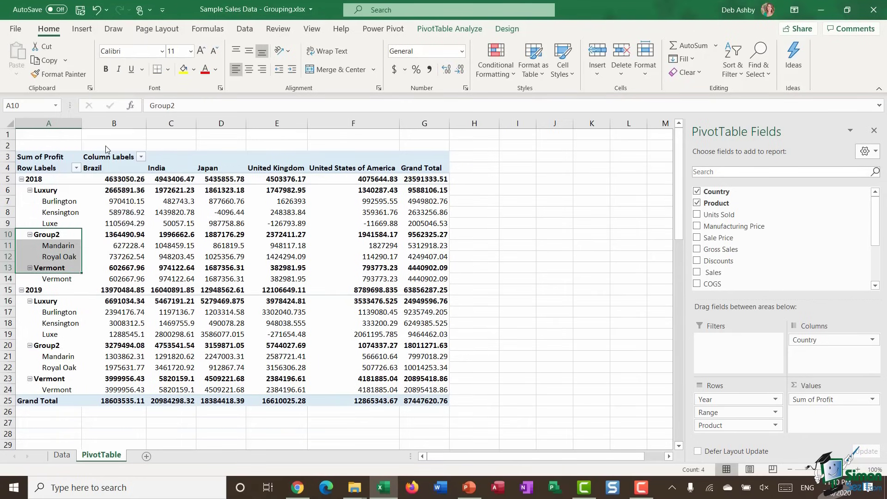
click(55, 235)
text(Premium)
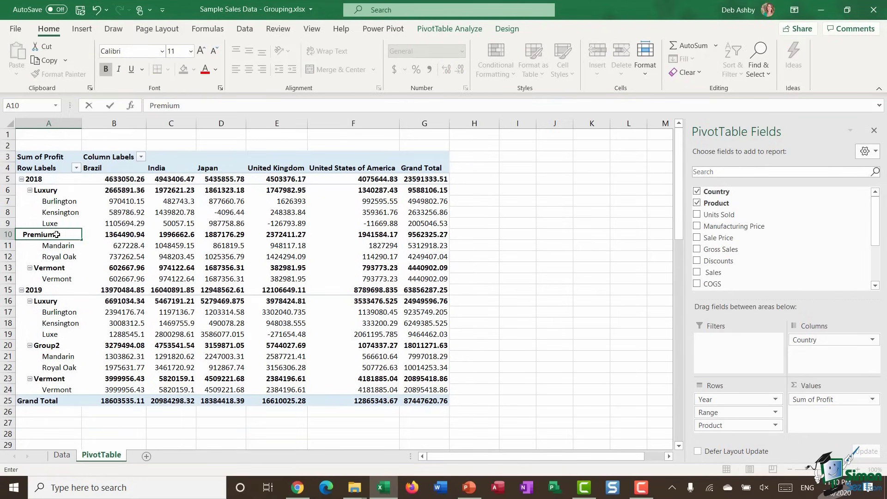
key(Return)
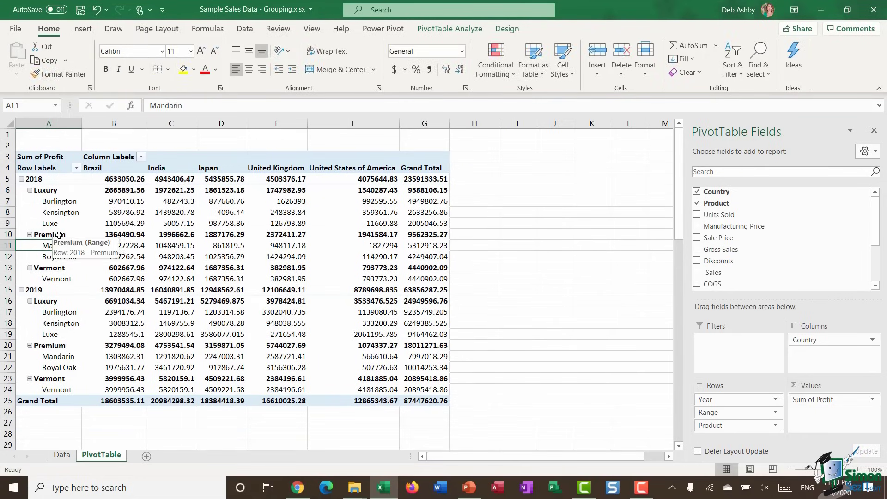
Rename the group label above the Vermont product under 2018 as Standard.
click(48, 269)
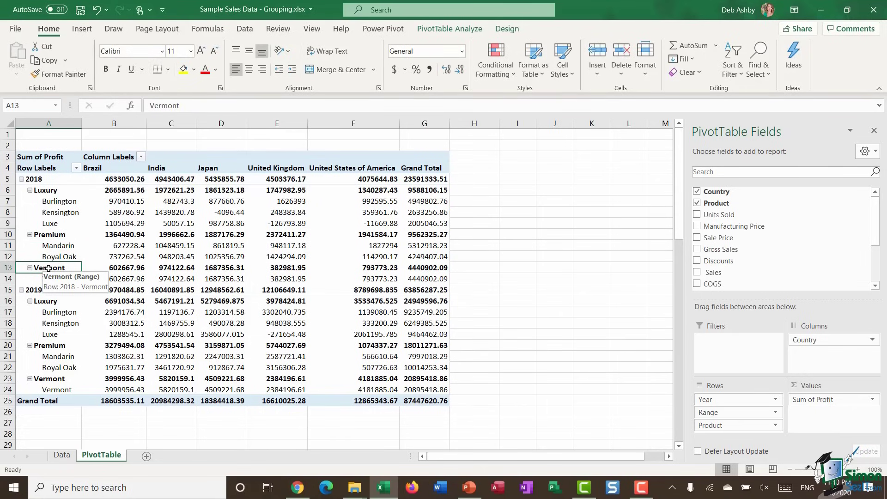
text(Standard)
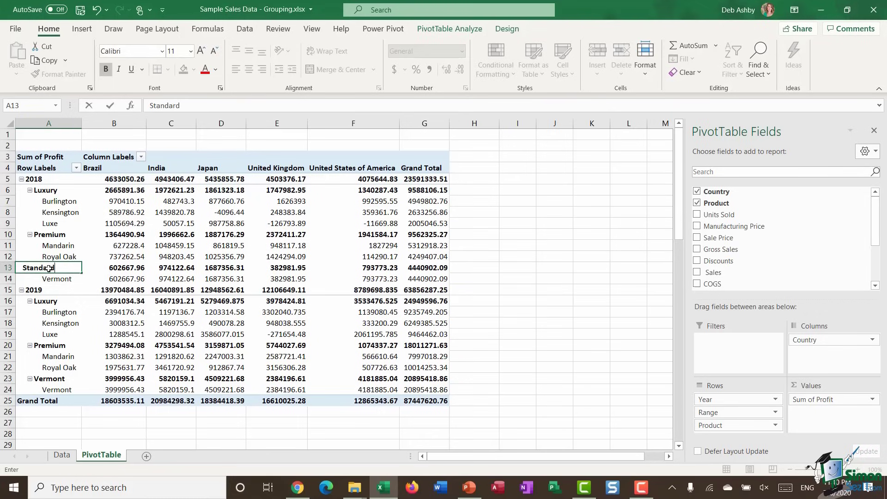
key(Return)
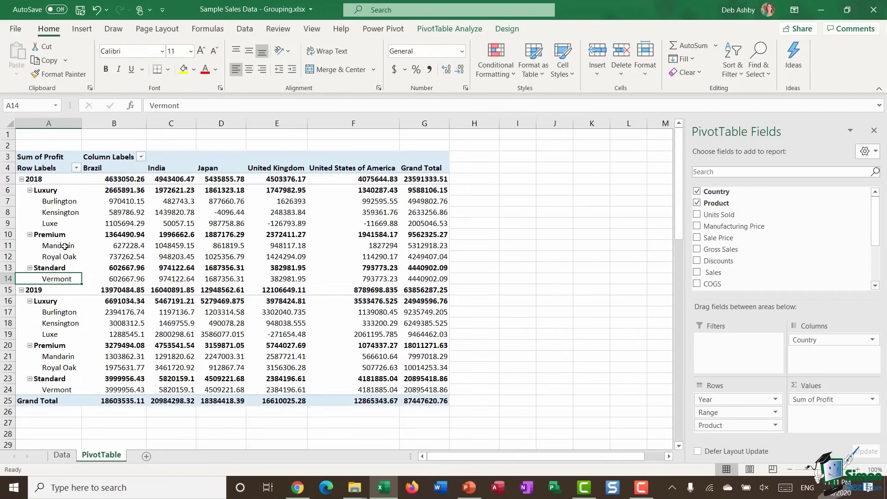
Collapse the Luxury, Premium and Standard groups, and expand Premium again to review its Mandarin and Royal Oak figures.
click(29, 190)
click(30, 202)
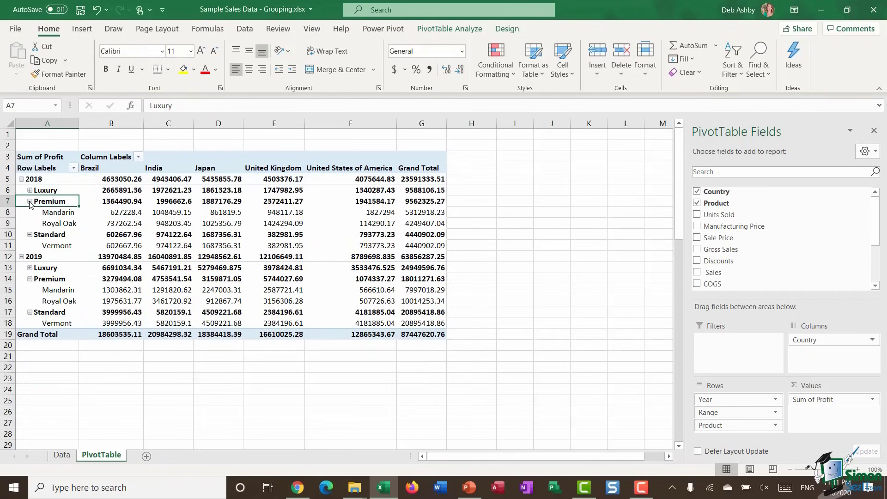
click(30, 212)
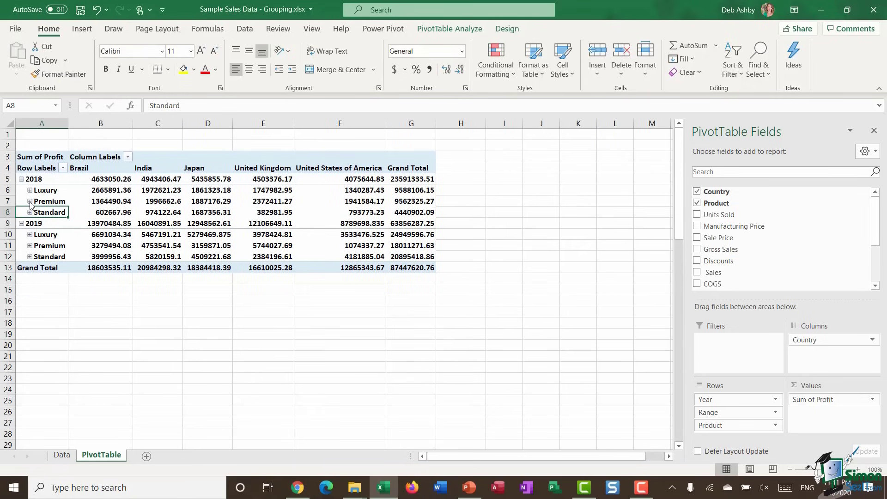
click(30, 202)
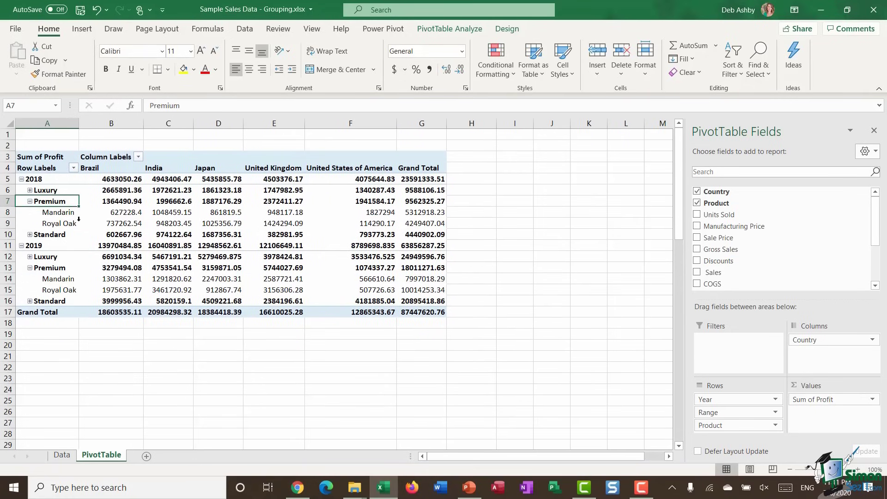
mouse_move(428, 226)
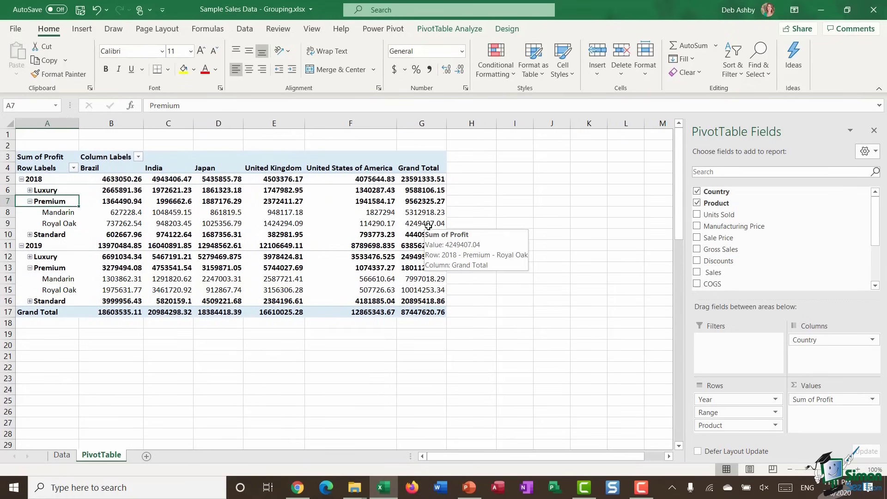
mouse_move(344, 228)
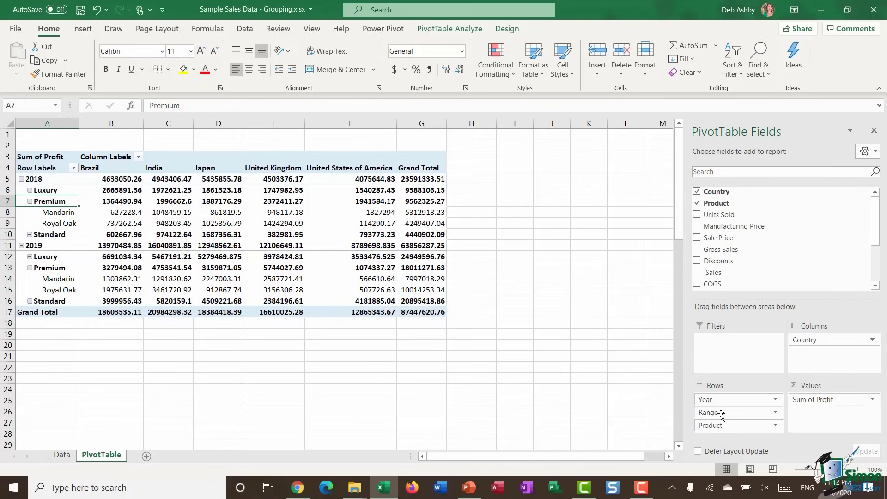
Remove the Range field from the PivotTable's rows and add it back from the field list.
drag(733, 415, 564, 378)
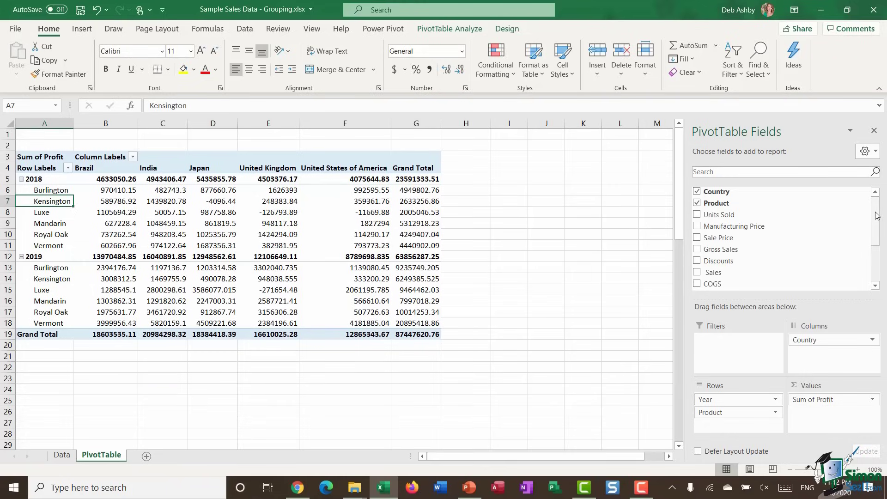
drag(878, 237, 877, 254)
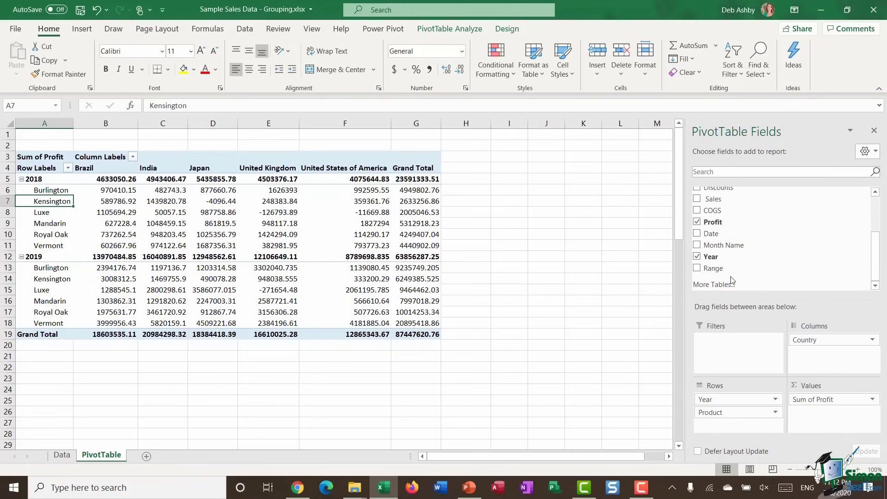
mouse_move(719, 272)
mouse_down()
mouse_move(748, 296)
mouse_move(744, 437)
mouse_move(741, 430)
mouse_up()
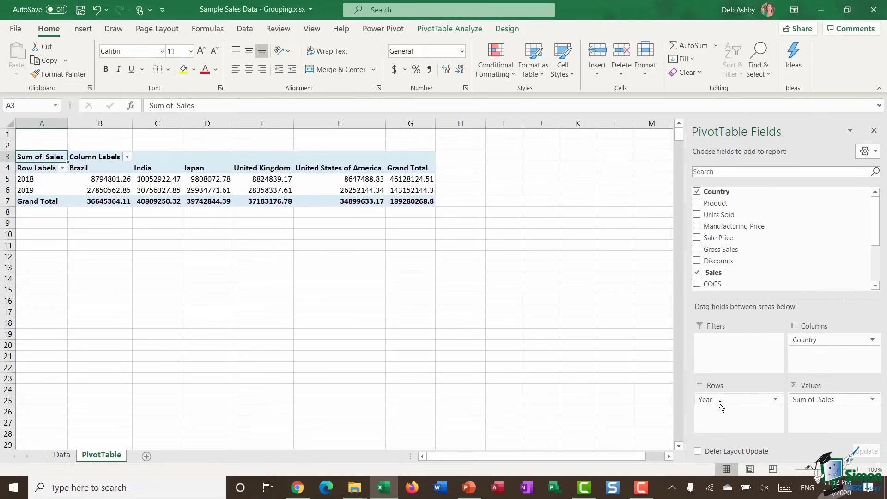
Replace the Year field with Sale Price in the PivotTable's rows and review the individual price labels.
drag(719, 405, 573, 375)
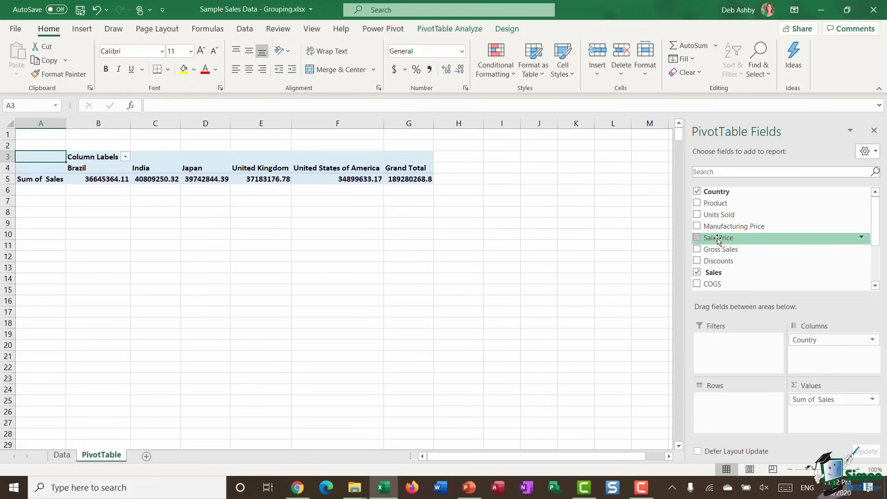
drag(719, 241, 723, 418)
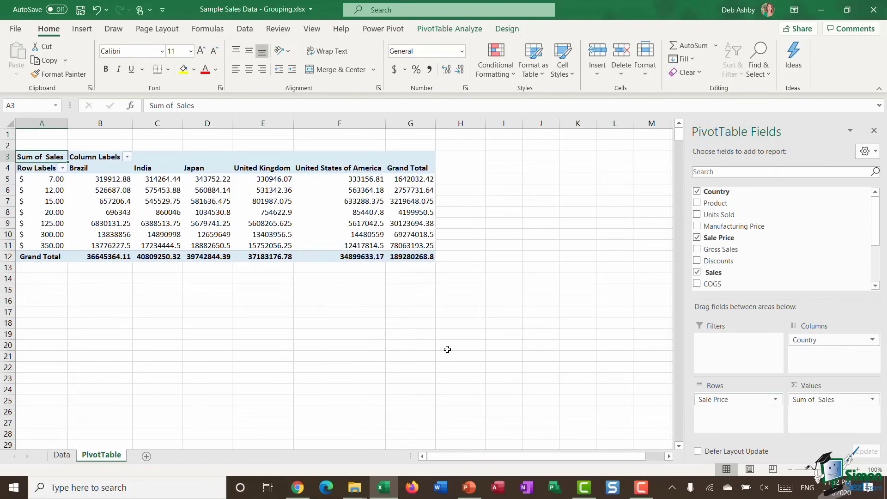
click(431, 352)
click(159, 202)
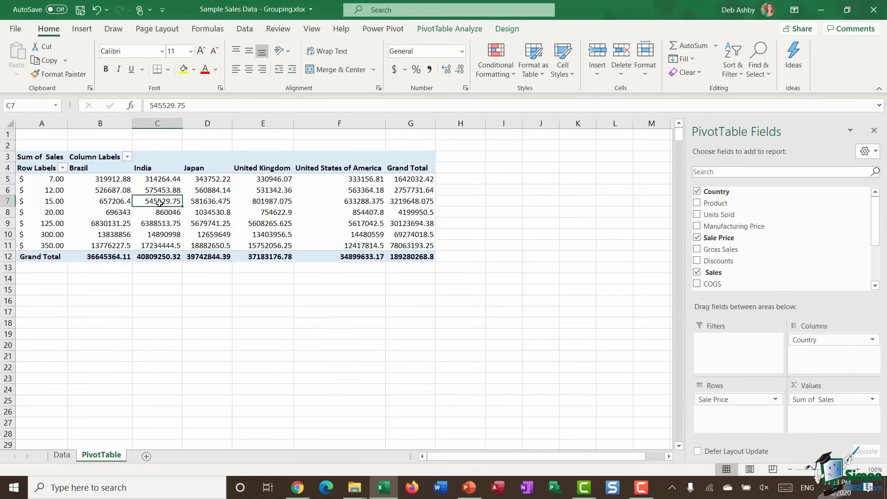
click(48, 189)
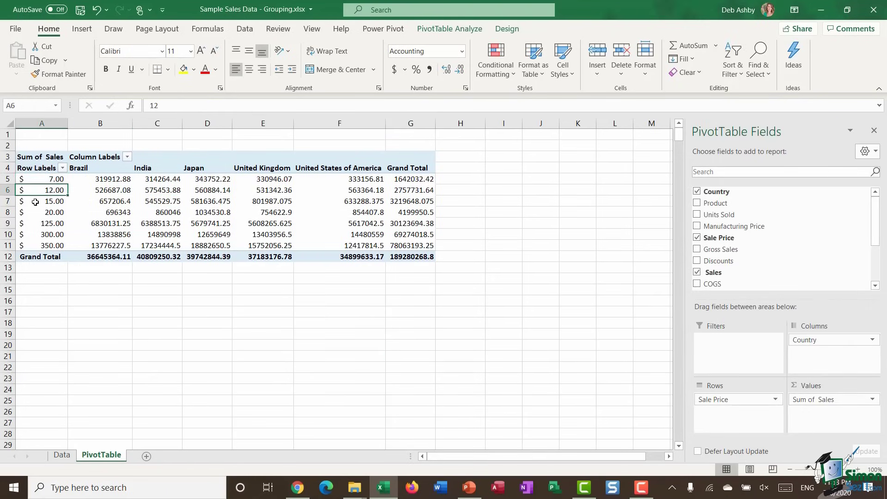
click(35, 202)
click(35, 217)
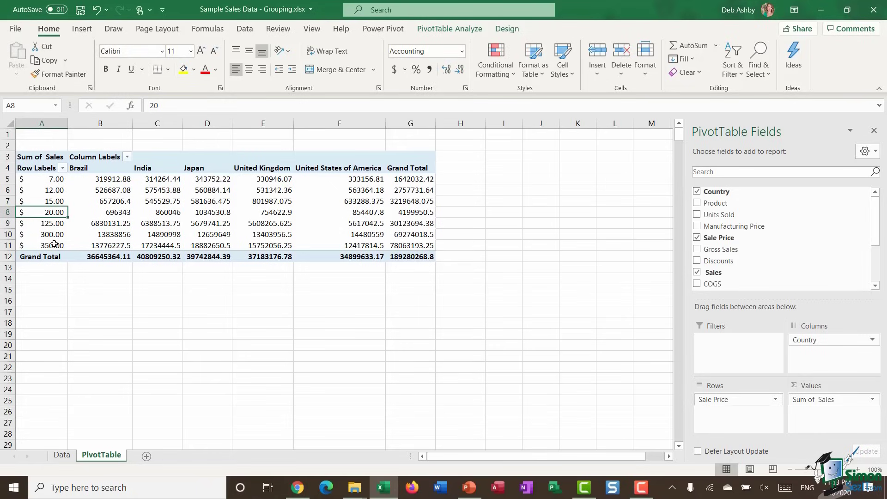
Group the Sale Price row labels into ranges starting at 0 and ending at 350, in intervals of 50.
click(44, 179)
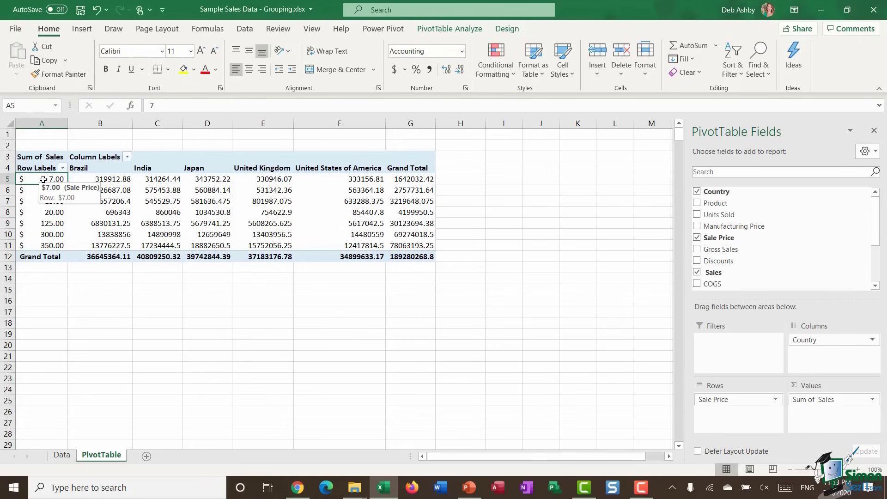
right_click(43, 179)
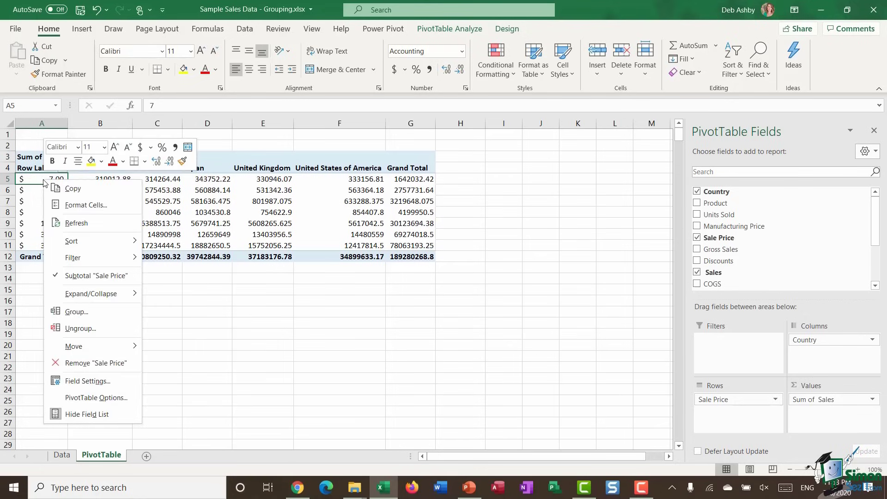
click(96, 311)
drag(72, 264, 190, 196)
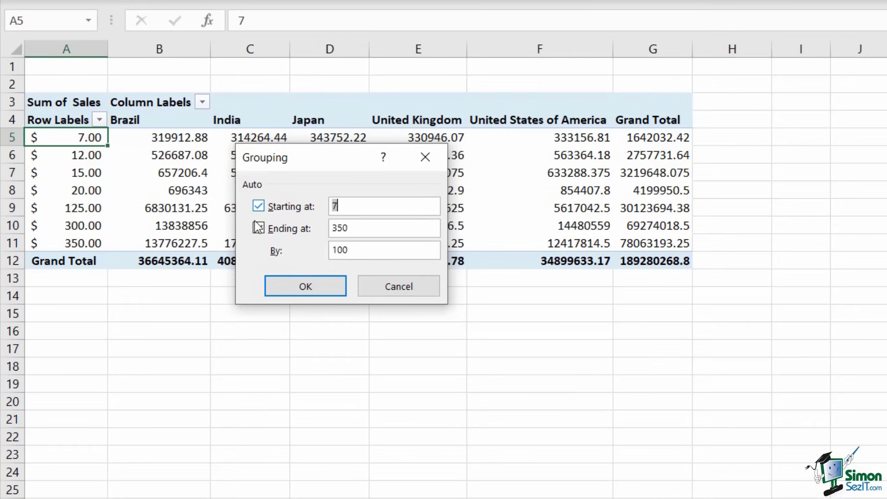
click(257, 226)
text(0)
drag(366, 249, 306, 251)
text(50)
click(321, 288)
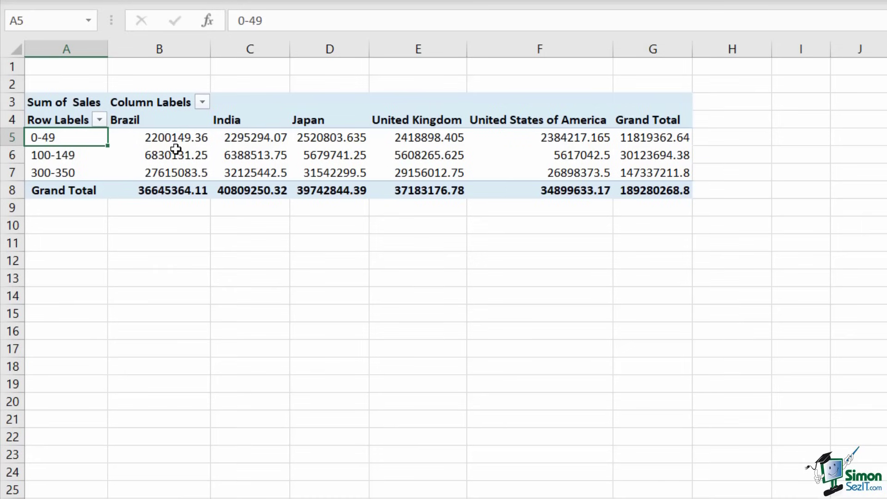
Review the grouped price ranges and ungroup the Sale Price row labels.
mouse_move(274, 146)
mouse_move(57, 154)
mouse_move(72, 176)
key(alt+shift+Left)
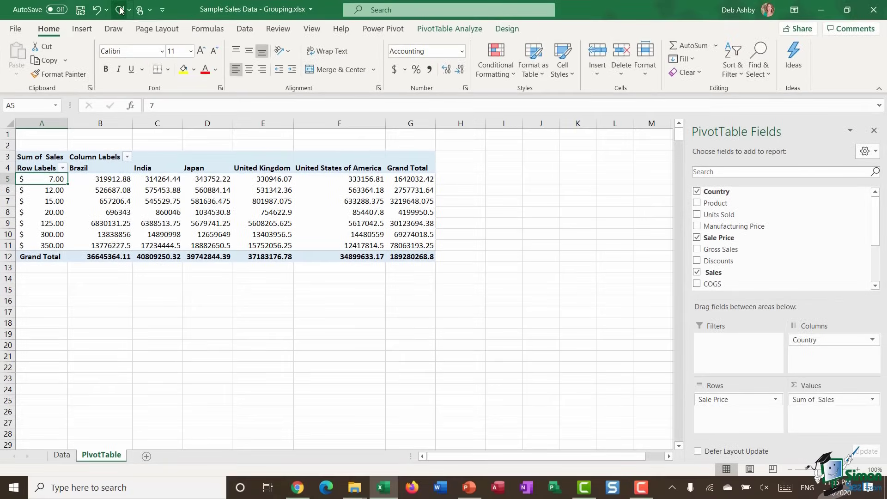
Restore the grouped Sale Price ranges and ungroup the row labels again.
click(120, 9)
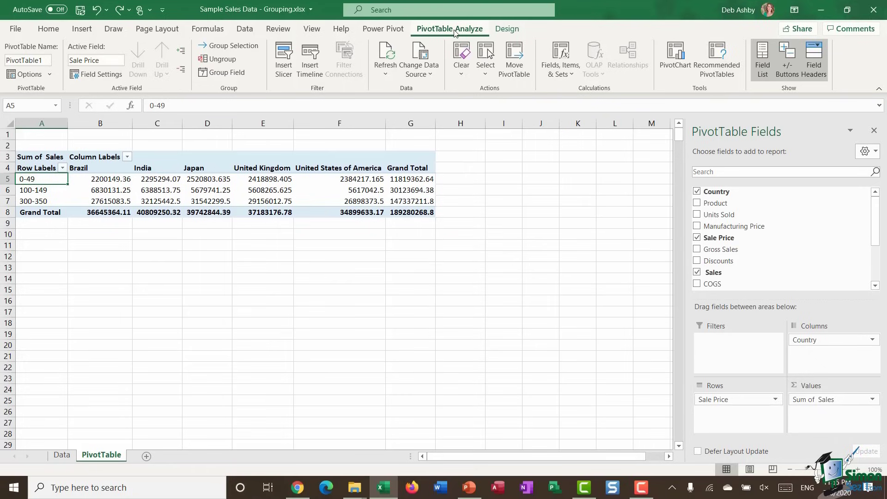
click(229, 62)
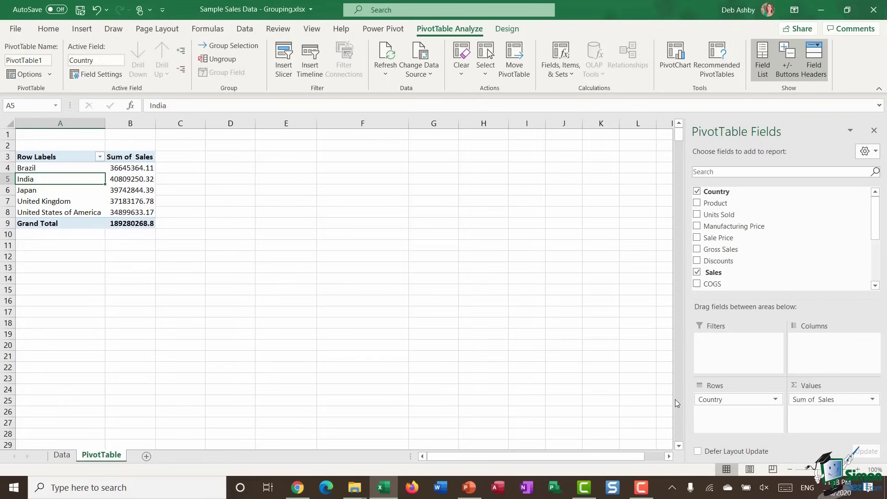
Replace the Country field with Date in the PivotTable's rows.
drag(736, 402, 532, 365)
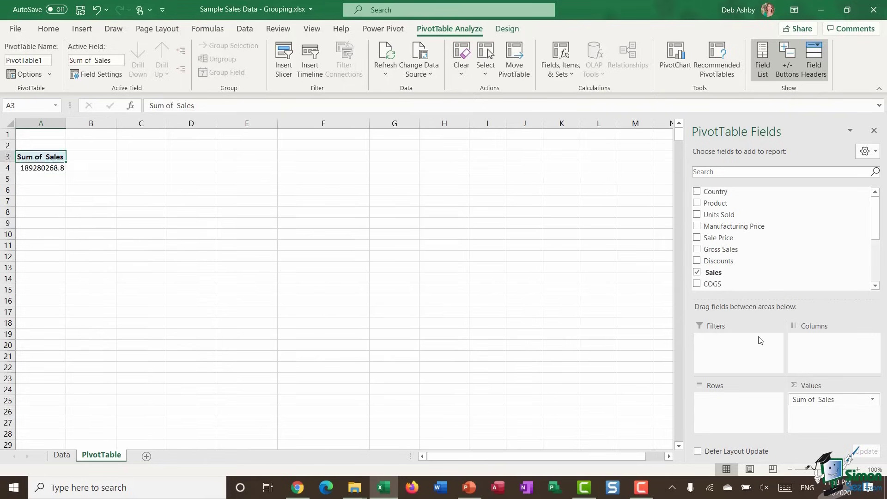
scroll(753, 238, down, 3)
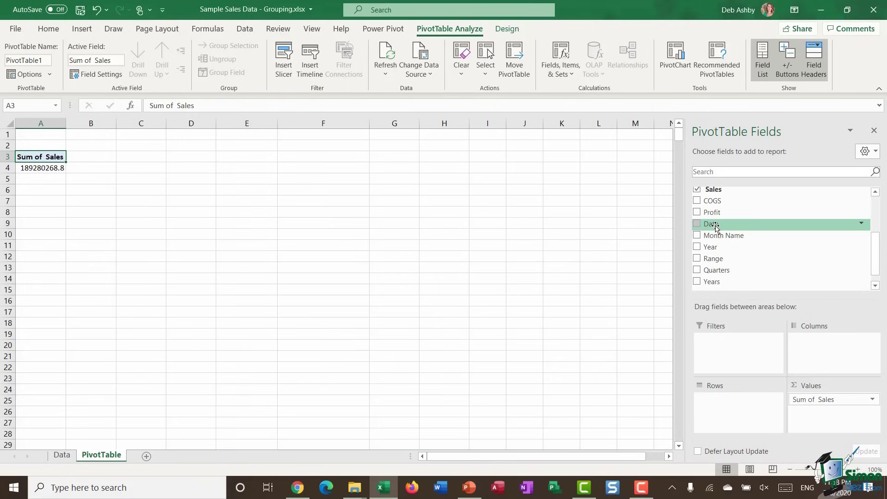
drag(719, 227, 717, 411)
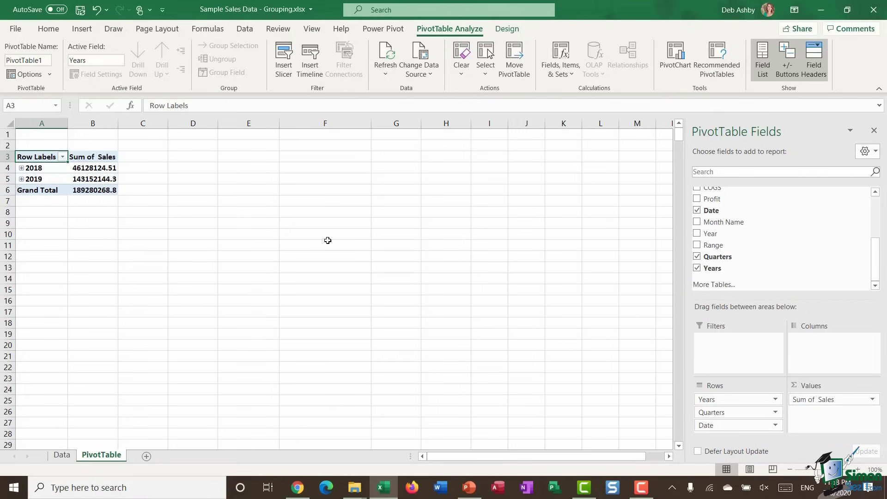
Examine the source dates in the Date column of the Data sheet and return to the PivotTable sheet.
click(62, 455)
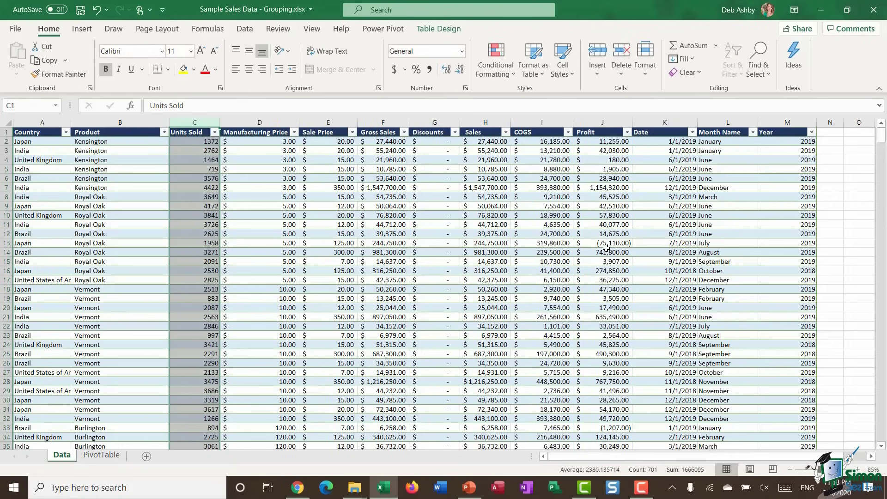
click(654, 121)
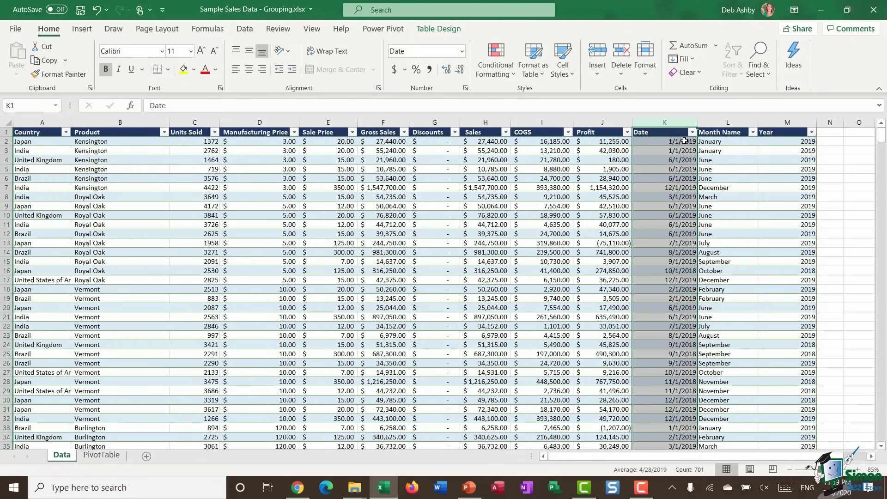
click(101, 455)
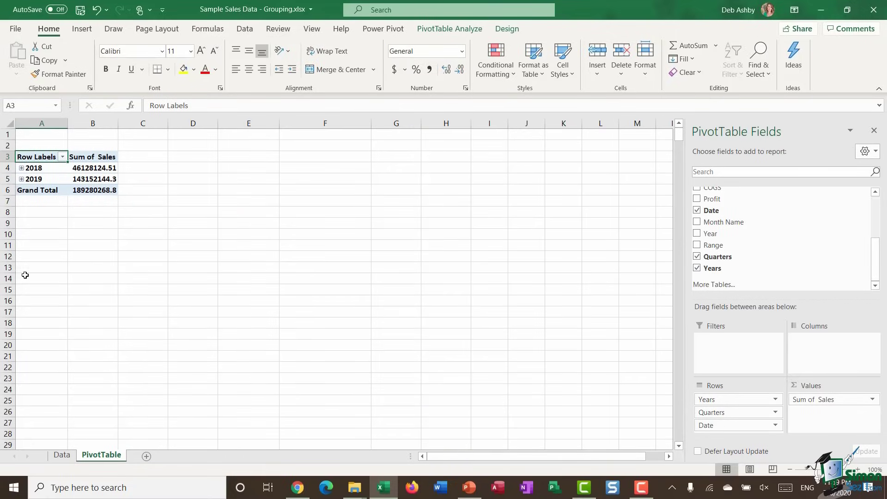
Expand 2018 and 2019 and their collapsed quarters in the PivotTable to examine the monthly sales.
click(22, 168)
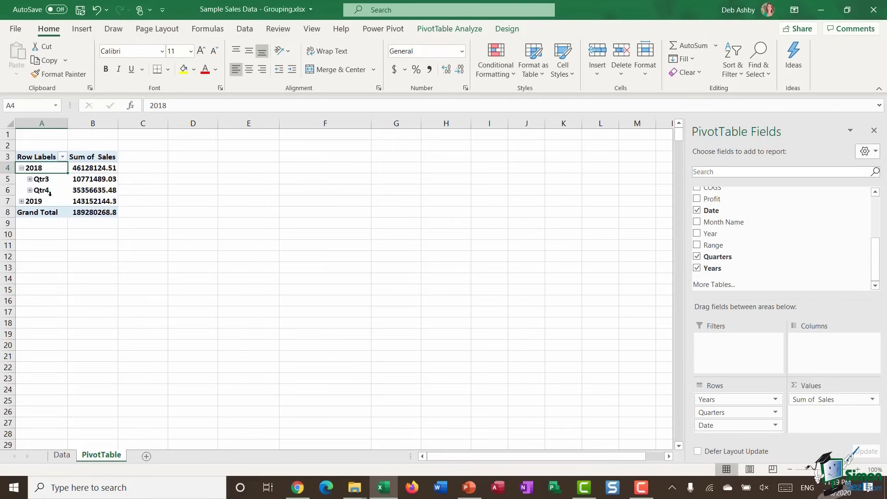
click(30, 180)
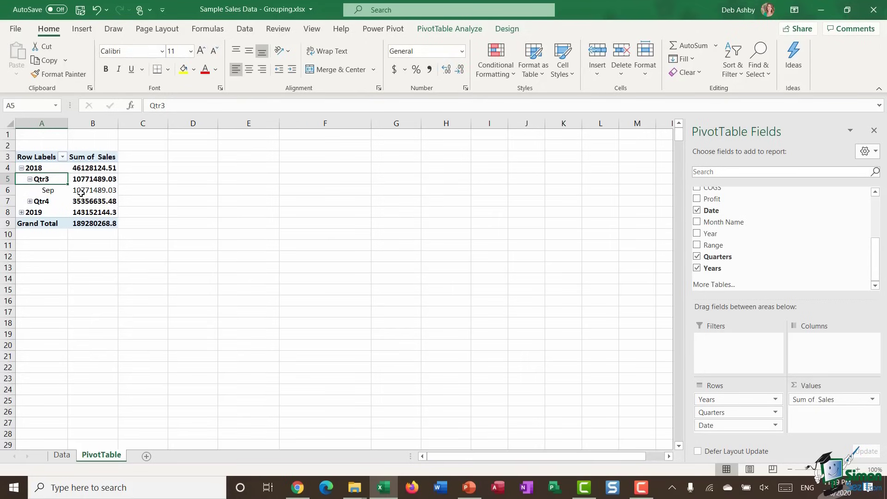
mouse_move(110, 193)
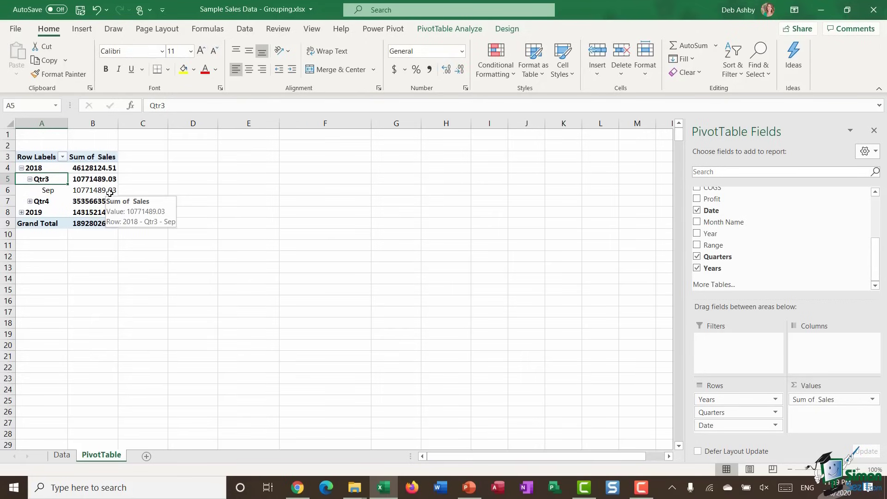
click(29, 201)
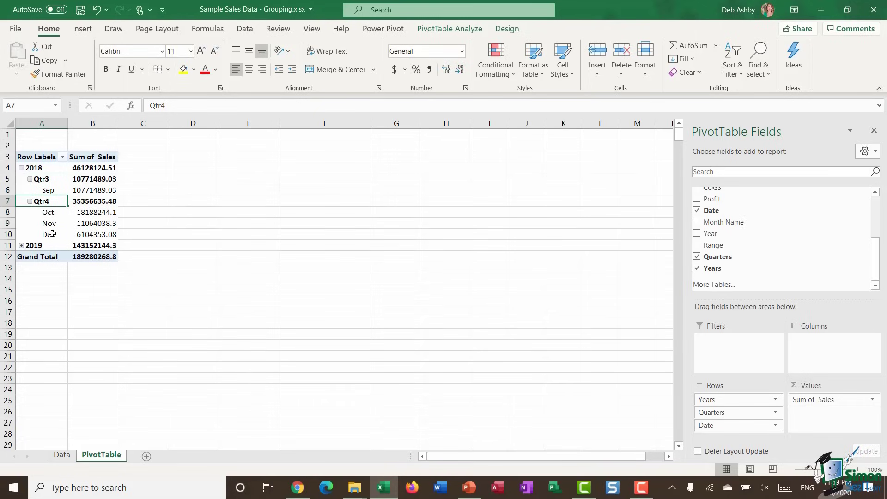
click(21, 246)
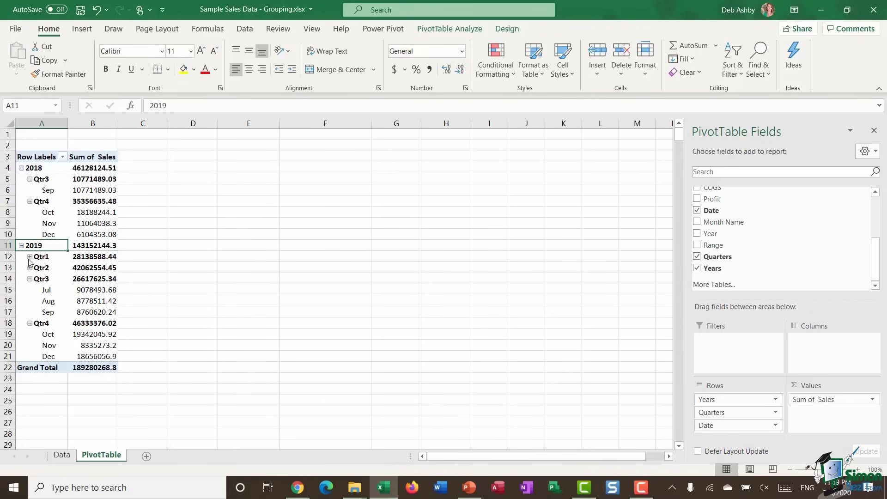
click(29, 257)
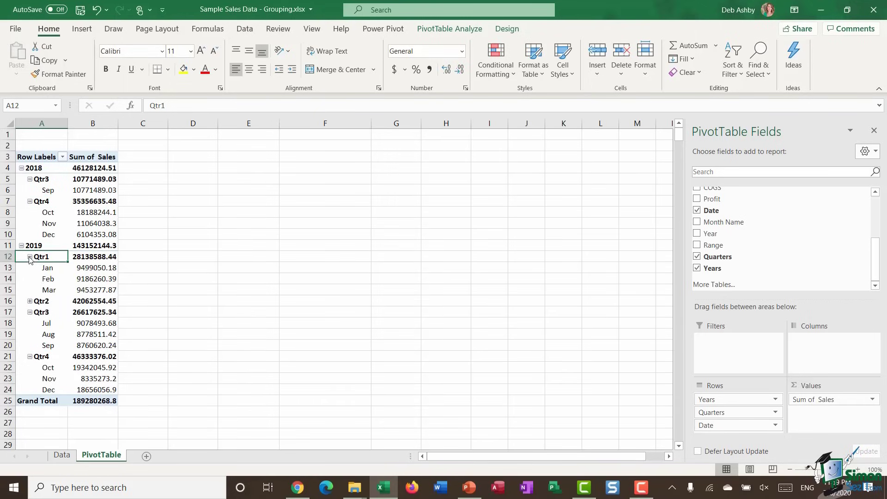
click(30, 301)
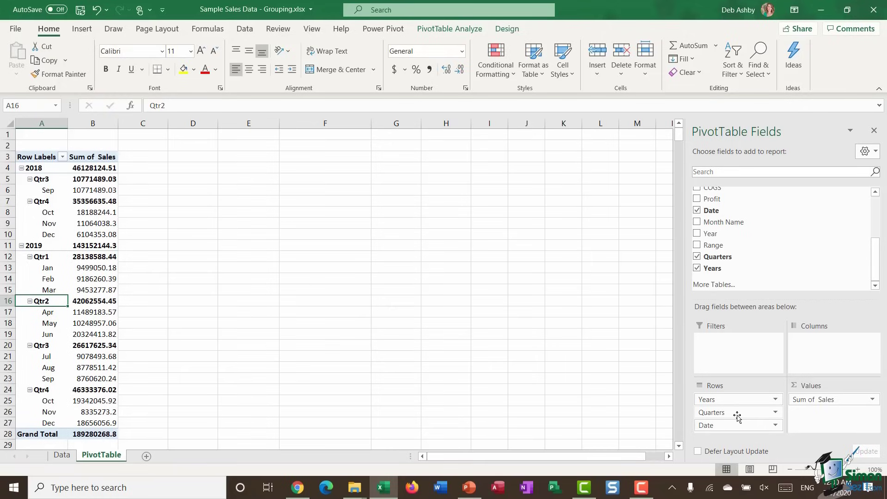
Remove the Quarters field from the PivotTable's rows and regroup the date labels by Months only.
drag(736, 416, 616, 373)
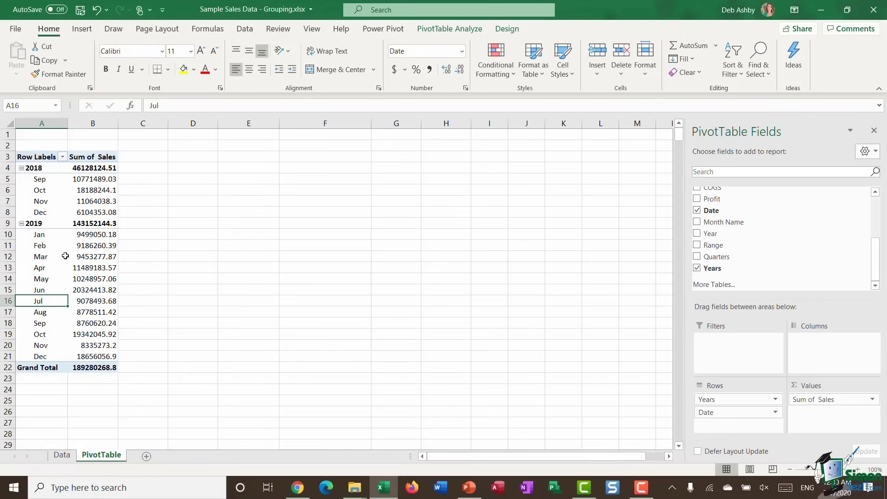
click(44, 179)
right_click(45, 179)
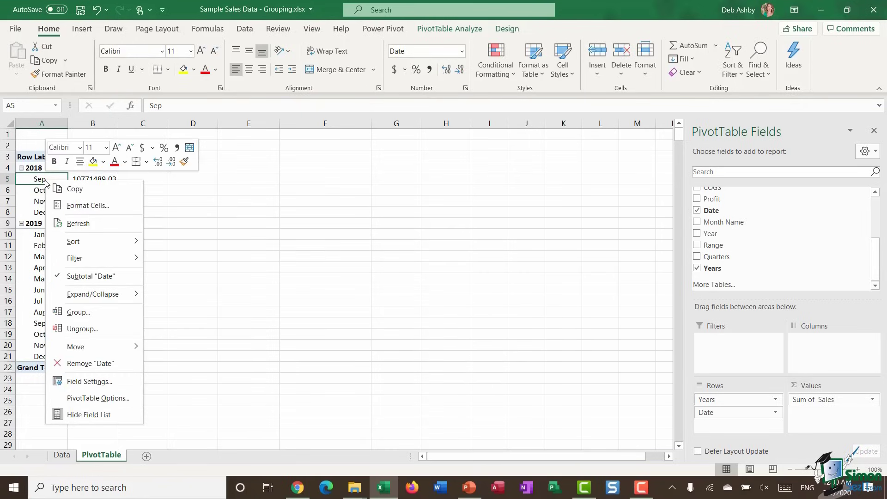
click(98, 313)
drag(111, 226, 332, 167)
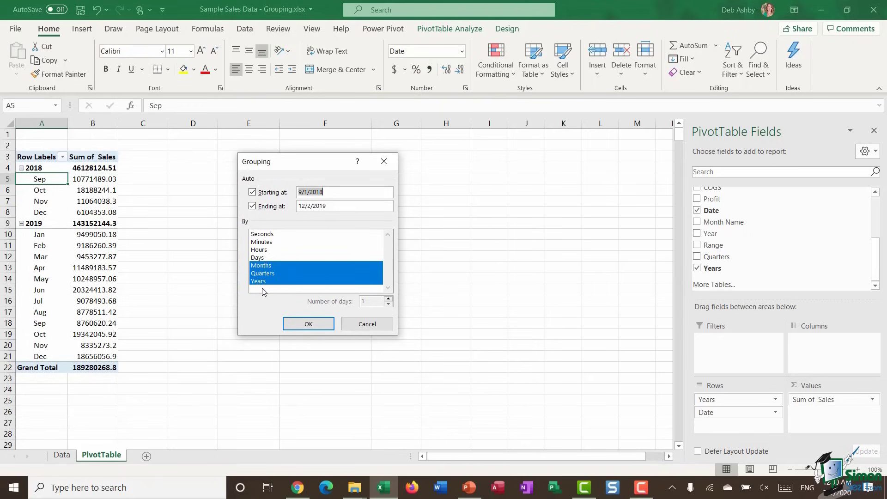
click(273, 266)
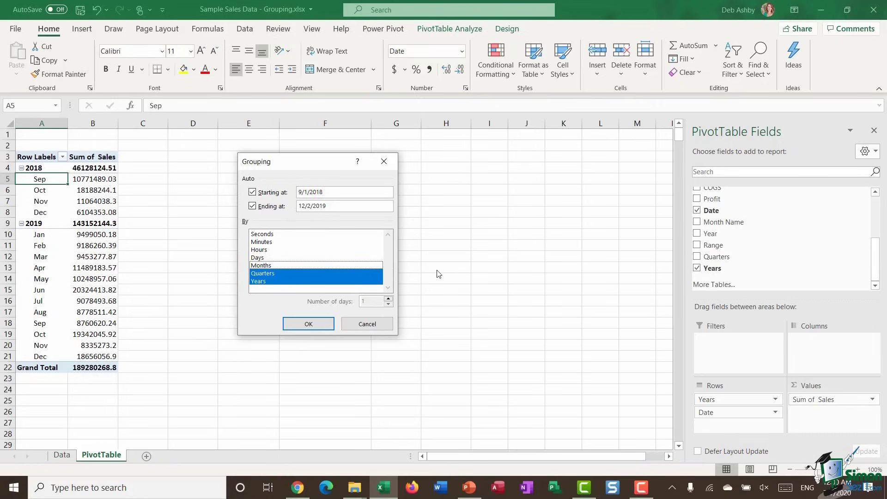
click(288, 274)
click(362, 283)
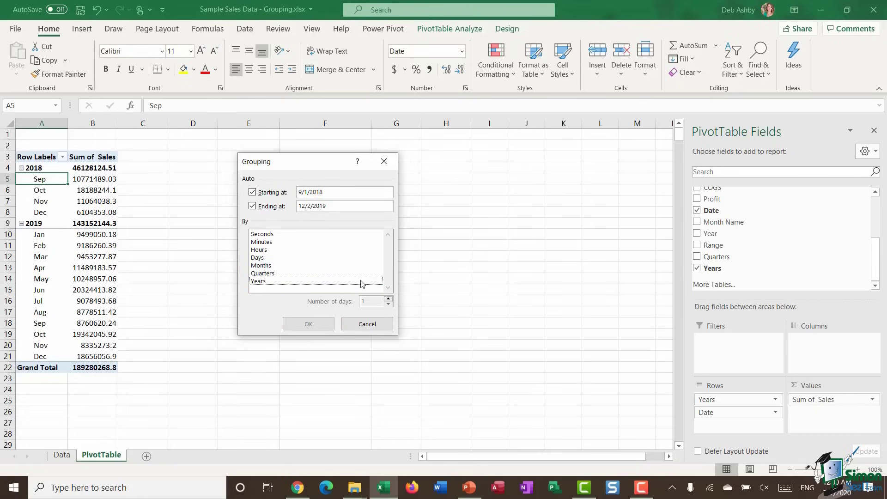
click(275, 266)
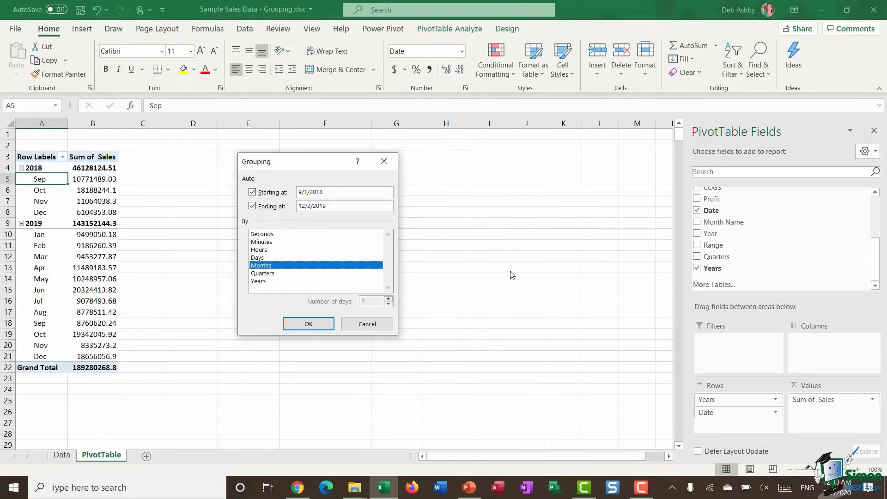
click(315, 324)
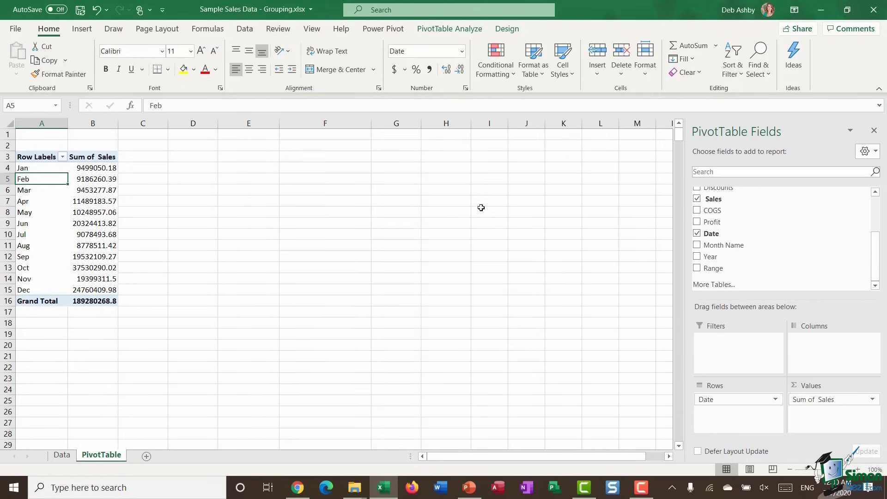
Regroup the PivotTable's date labels by both Months and Years.
right_click(43, 180)
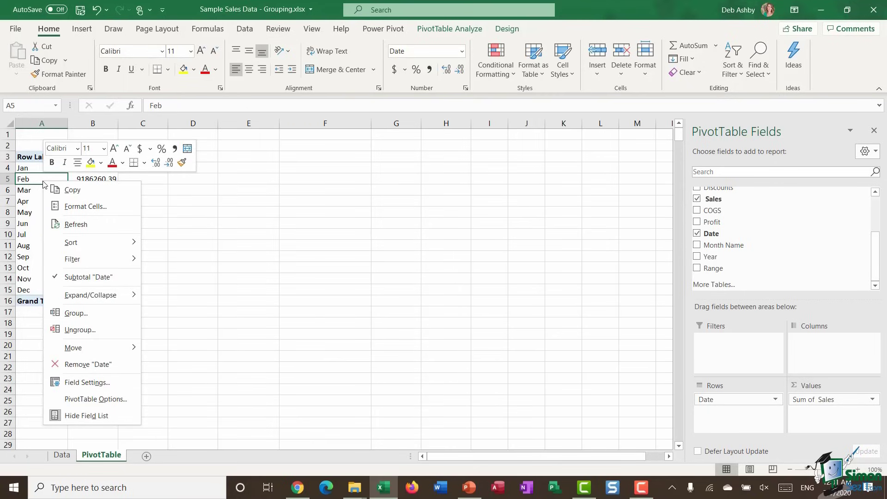
click(105, 316)
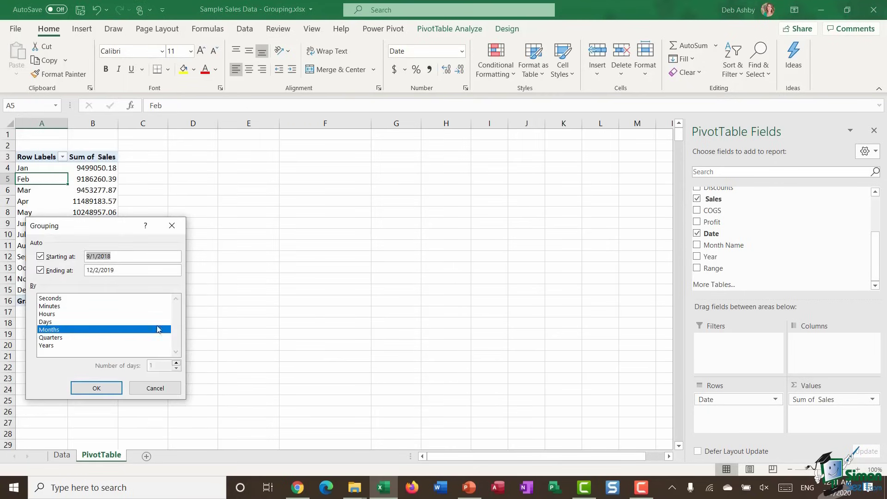
click(45, 346)
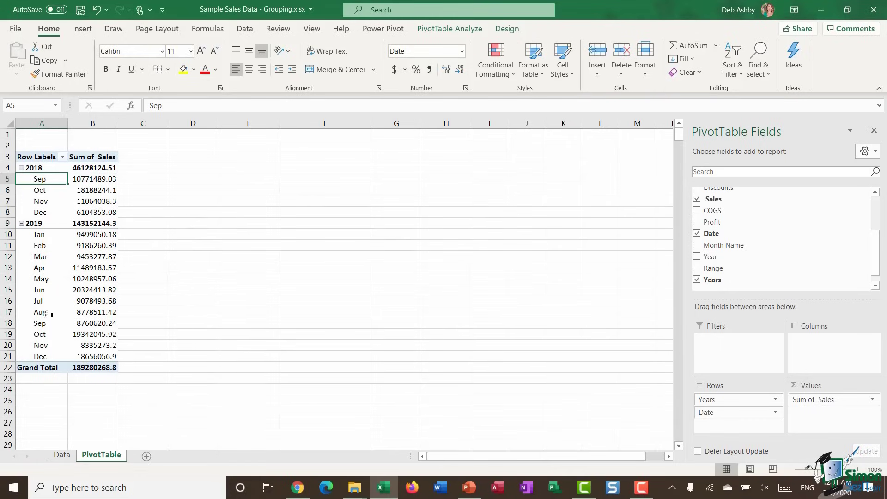
drag(756, 407, 724, 408)
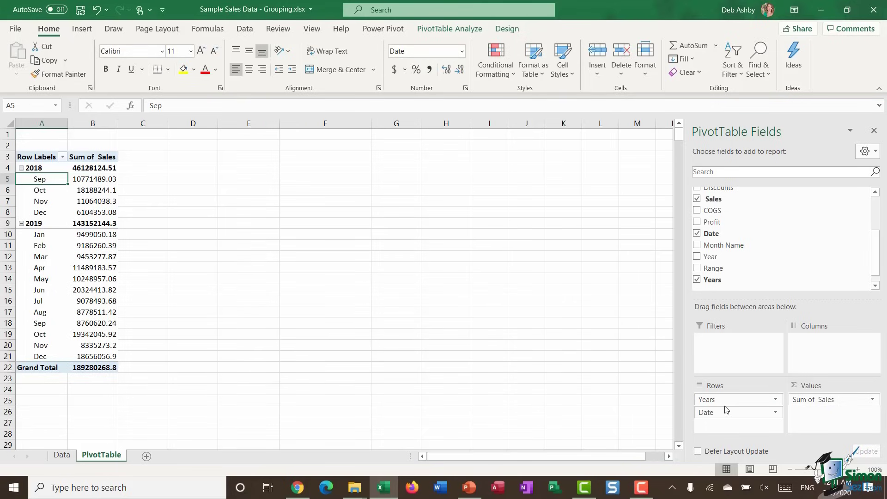
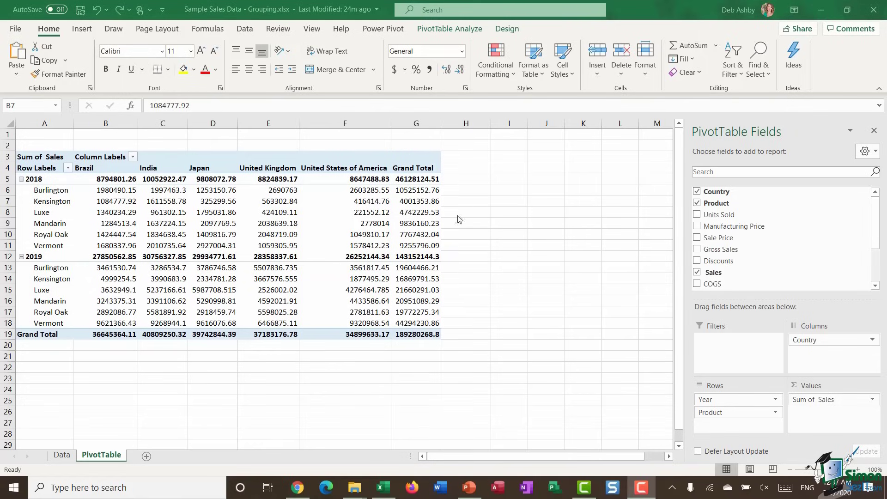
Select all the PivotTable's sales values in B5:G19, including the grand totals.
click(203, 190)
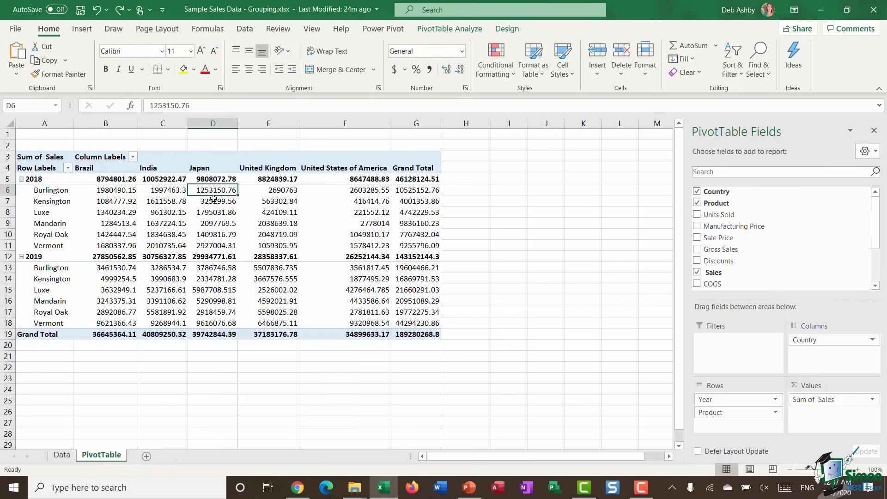
click(120, 191)
click(159, 192)
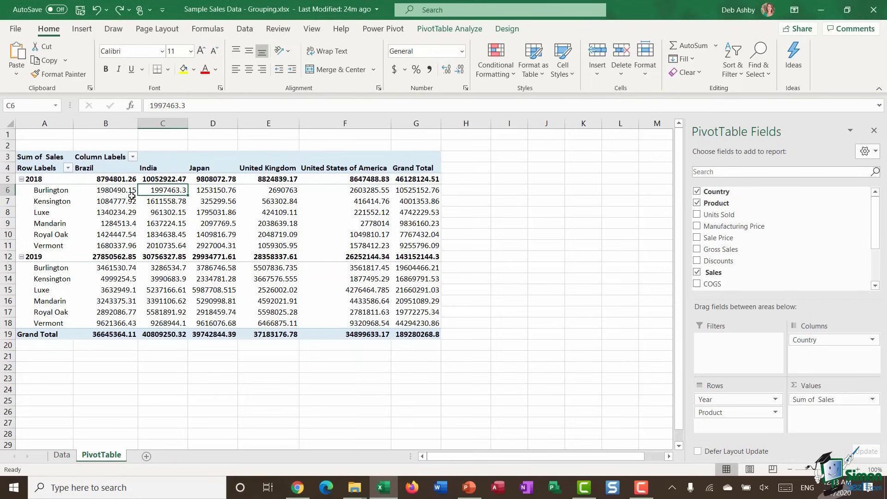
drag(103, 182, 427, 333)
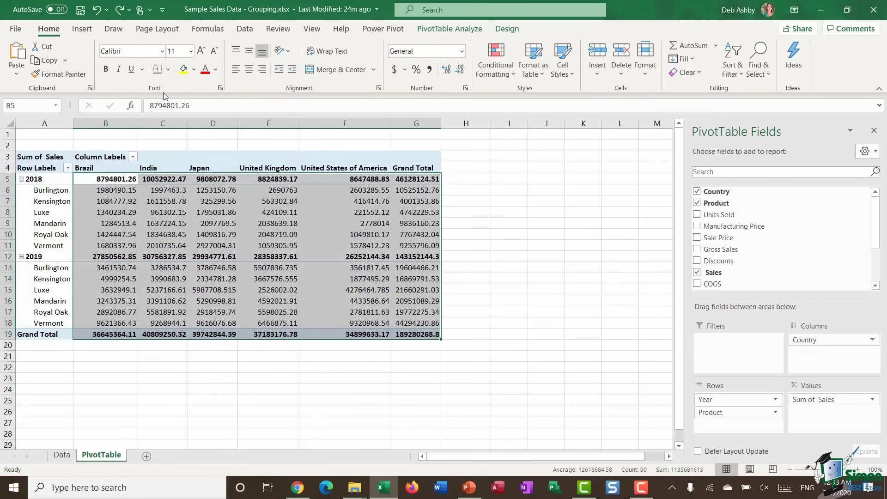
Try the dollar Accounting number format on the selected pivot table values, and undo it.
click(461, 52)
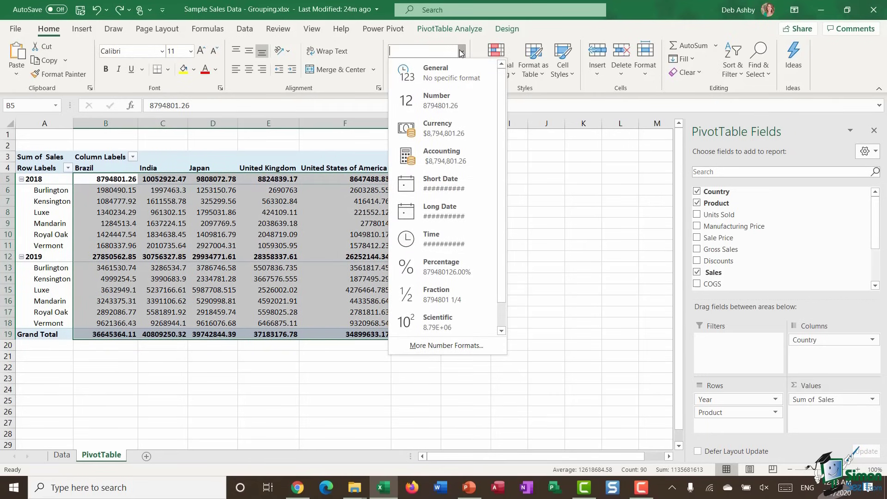
click(461, 52)
click(393, 71)
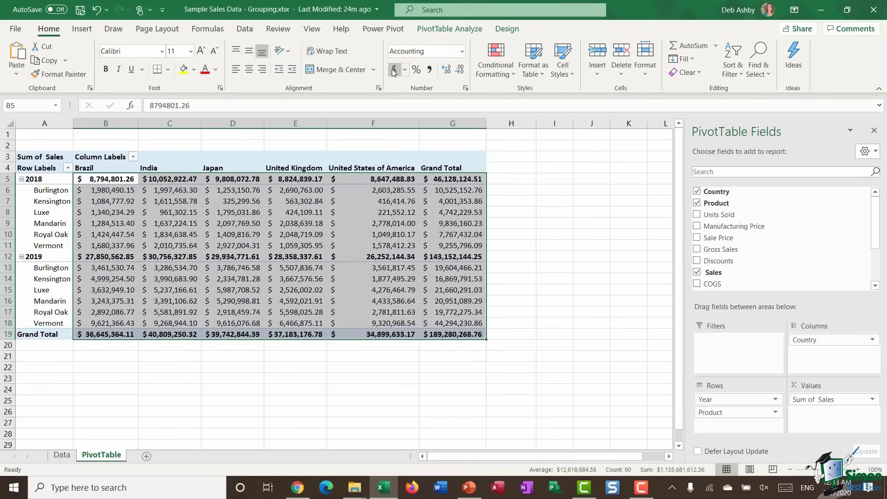
click(96, 9)
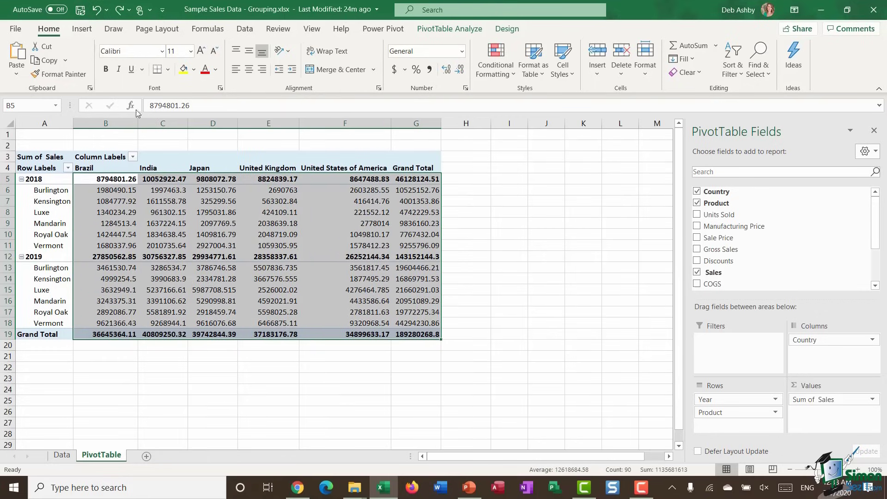
click(490, 257)
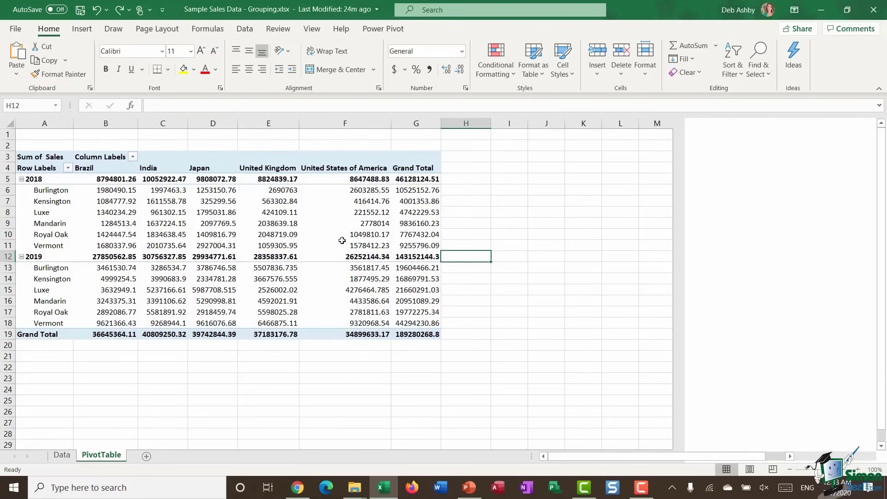
Set the number format of the Sum of Sales value field to Currency with the $ symbol and 0 decimal places.
click(267, 217)
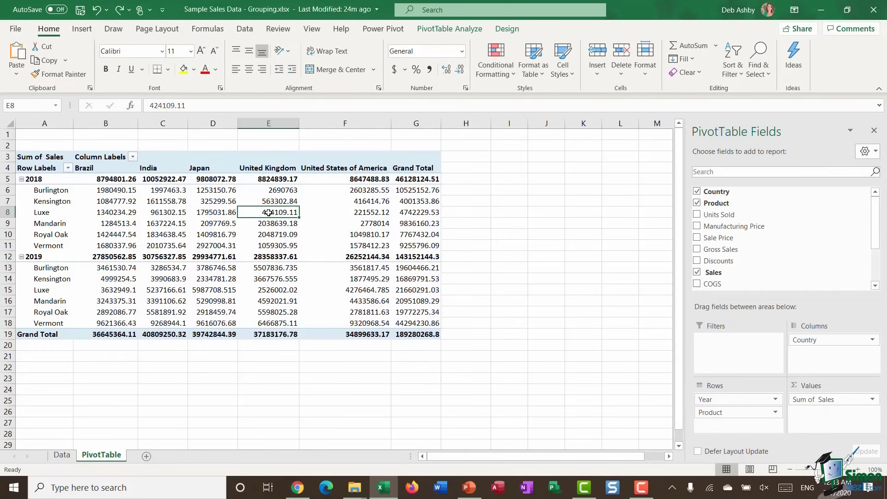
right_click(269, 214)
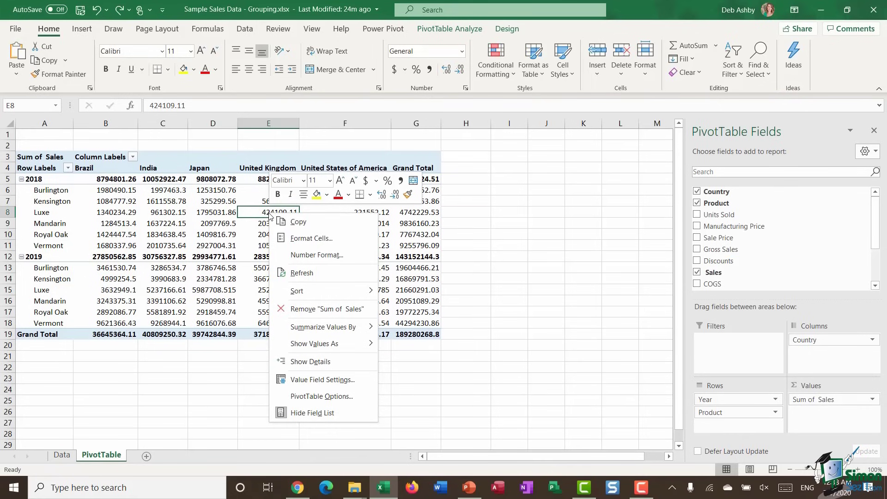
click(337, 379)
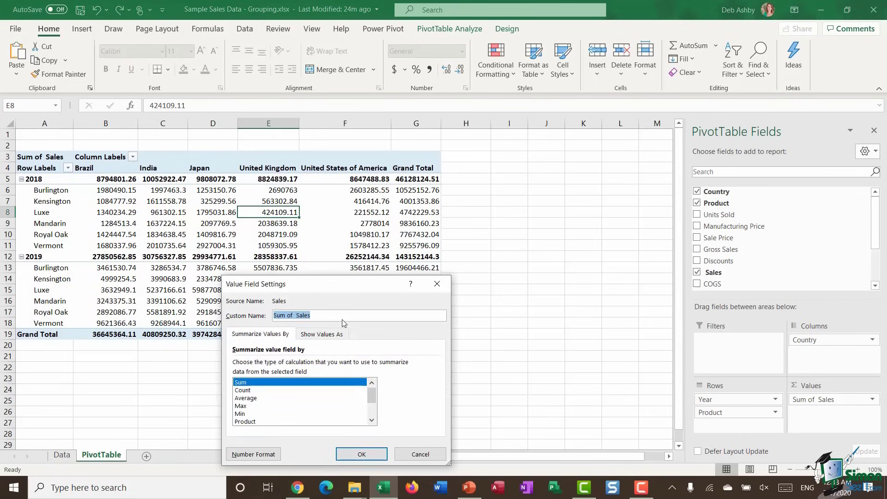
drag(345, 282, 359, 149)
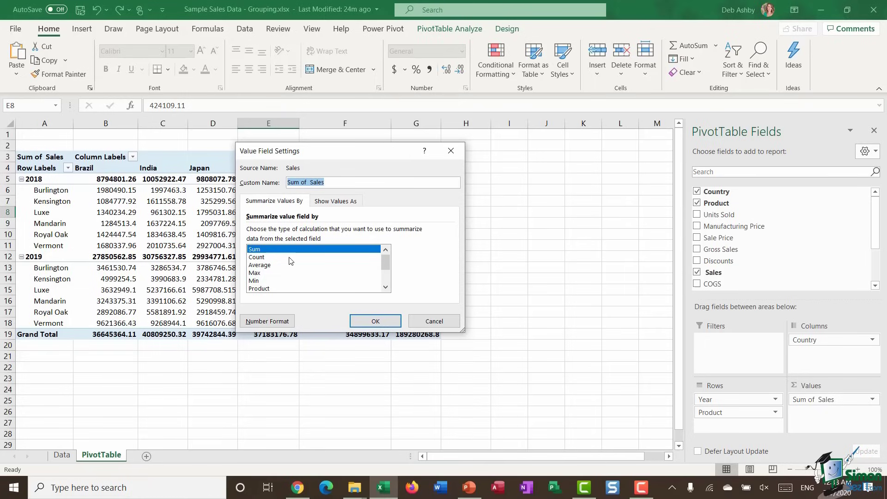
click(271, 322)
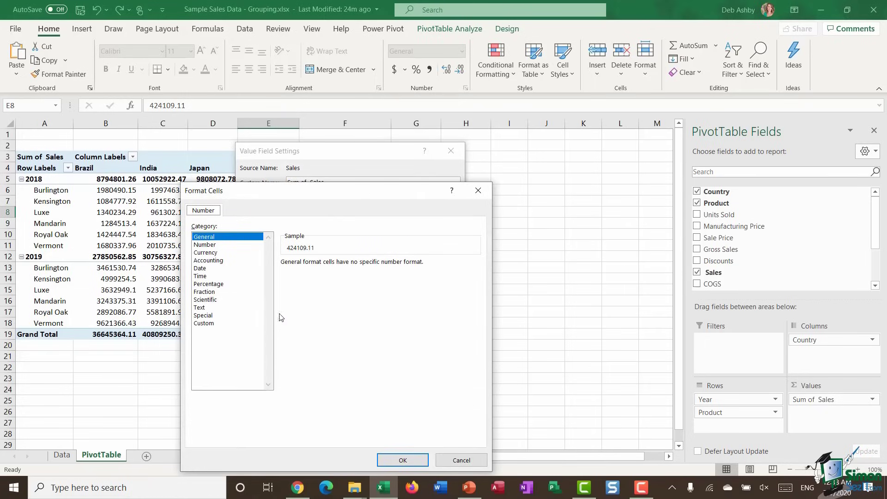
drag(317, 202, 404, 142)
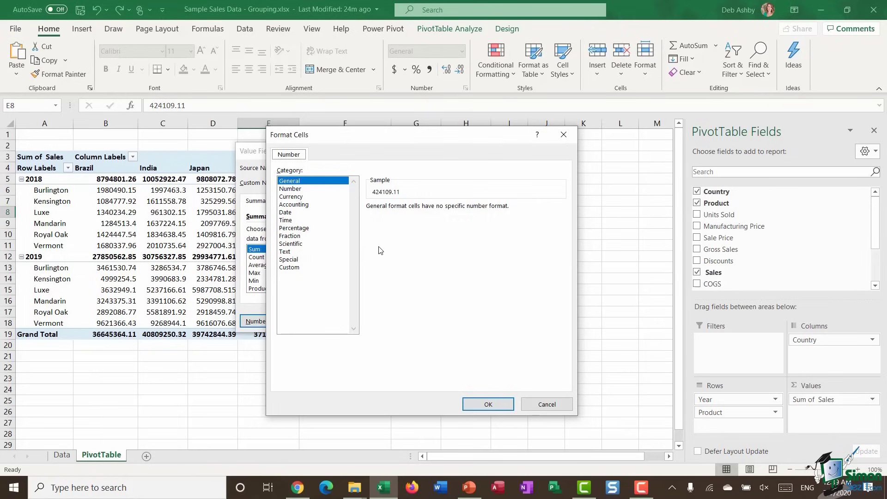
click(291, 196)
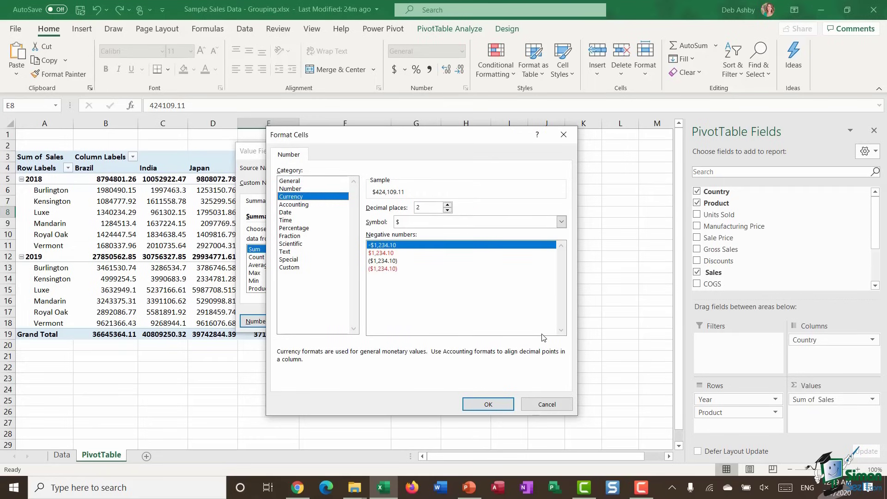
click(447, 210)
click(448, 210)
click(485, 404)
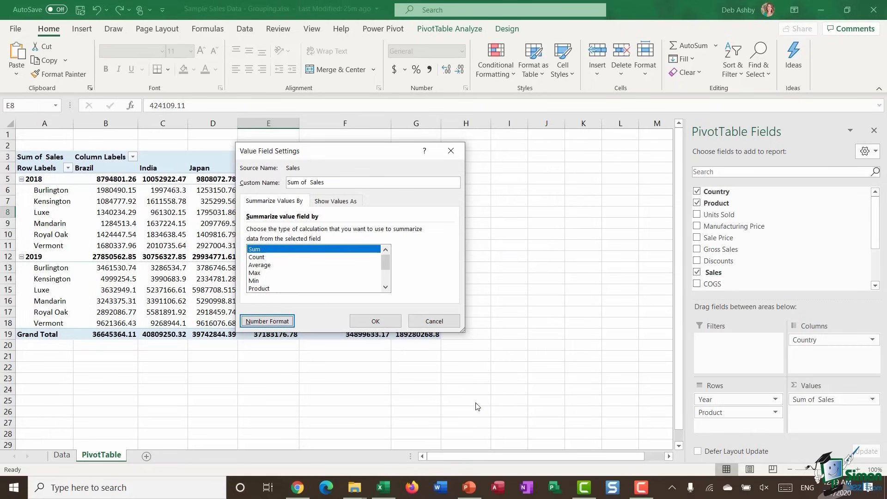
click(376, 320)
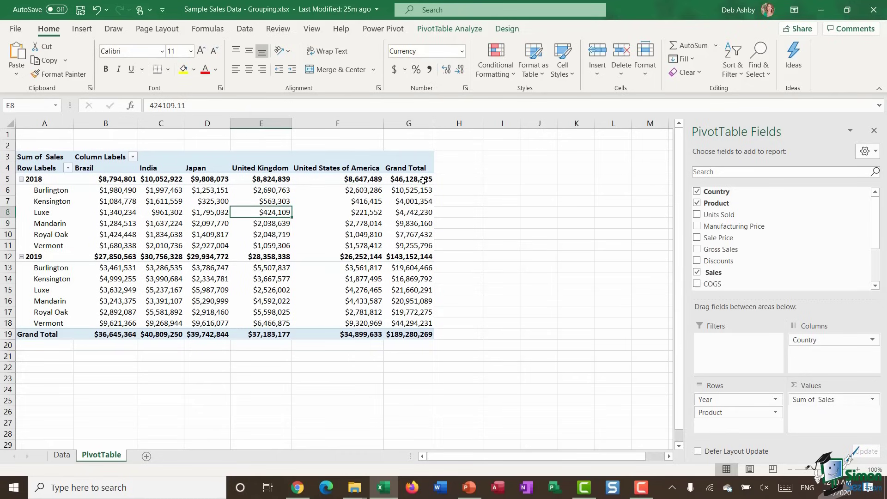
Examine the 2018 subtotals across the country columns of the pivot table.
click(100, 180)
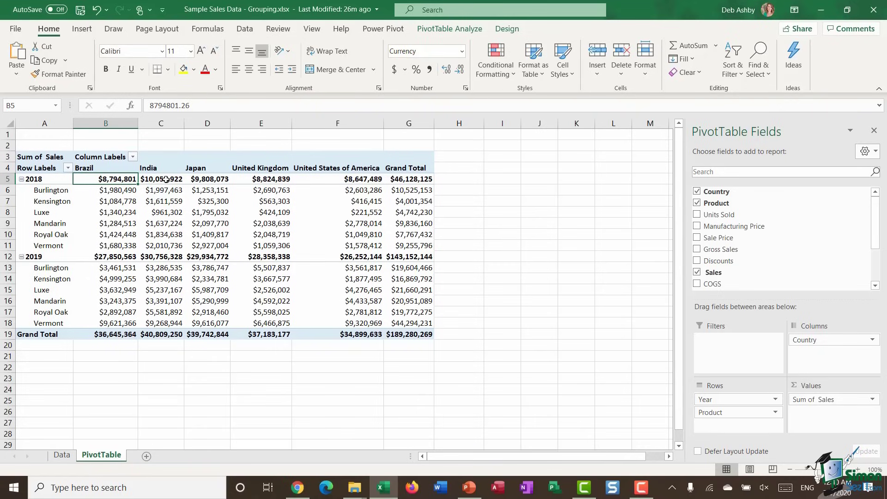
key(Right)
key(Right)
click(265, 179)
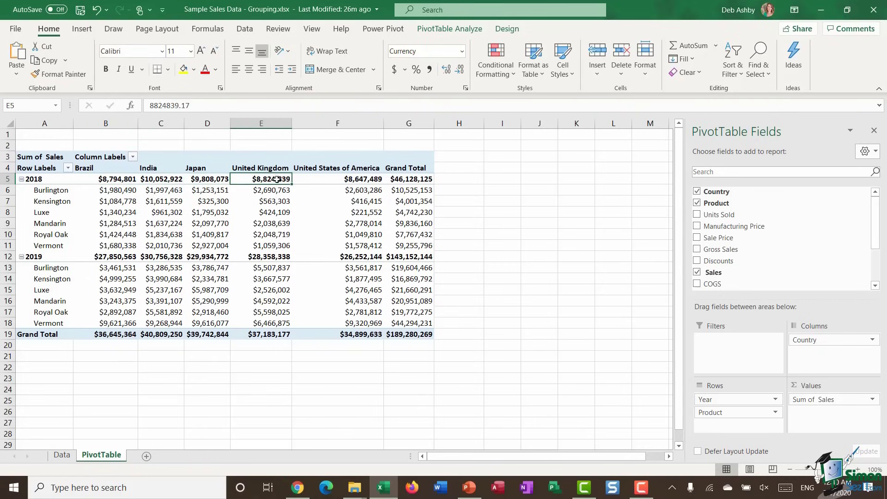
click(345, 179)
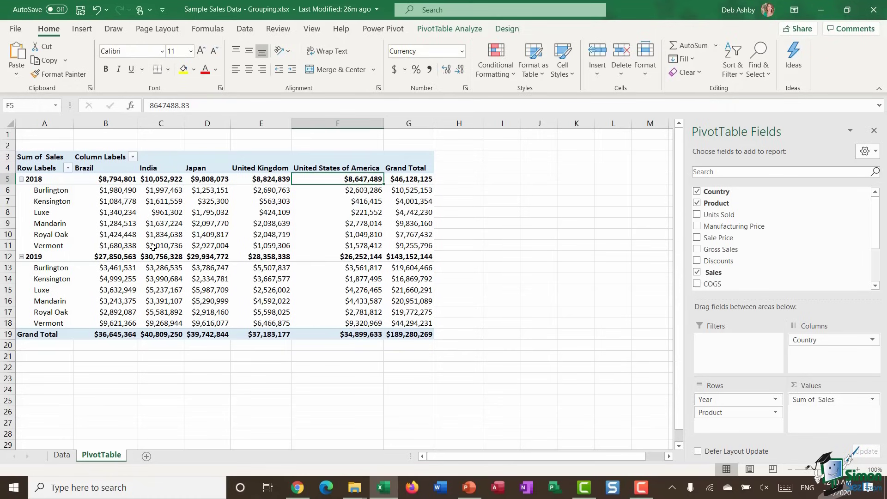
mouse_move(135, 250)
Turn off the pivot table's subtotals, and display them all at the bottom of each group instead.
click(503, 31)
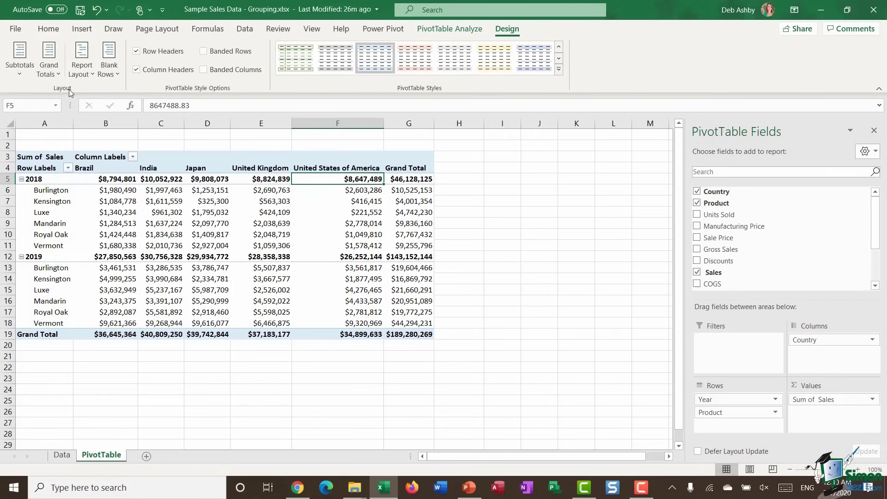
click(20, 68)
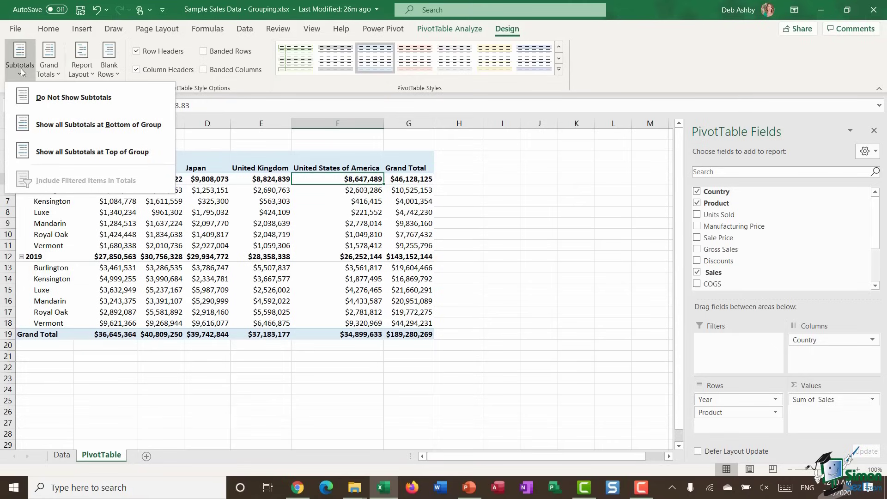
click(112, 97)
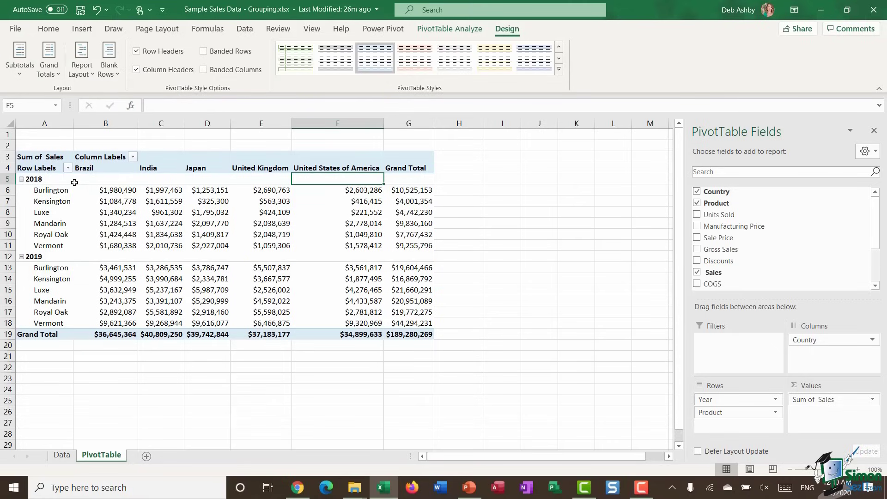
click(24, 74)
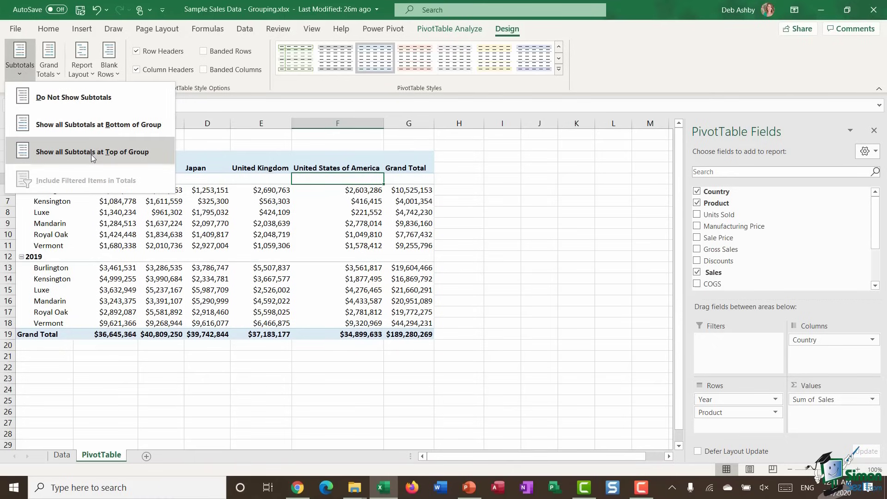
click(81, 127)
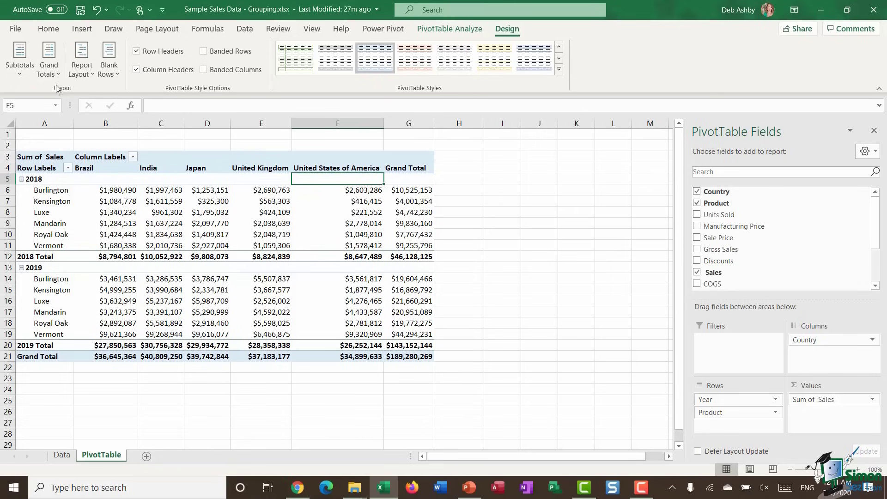
Turn the pivot table's grand totals off for rows and columns, and switch both back on.
click(51, 72)
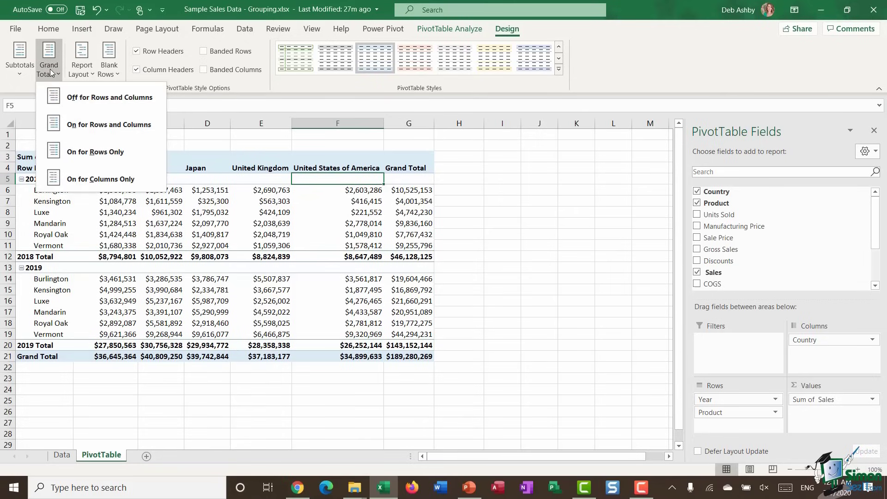
click(66, 99)
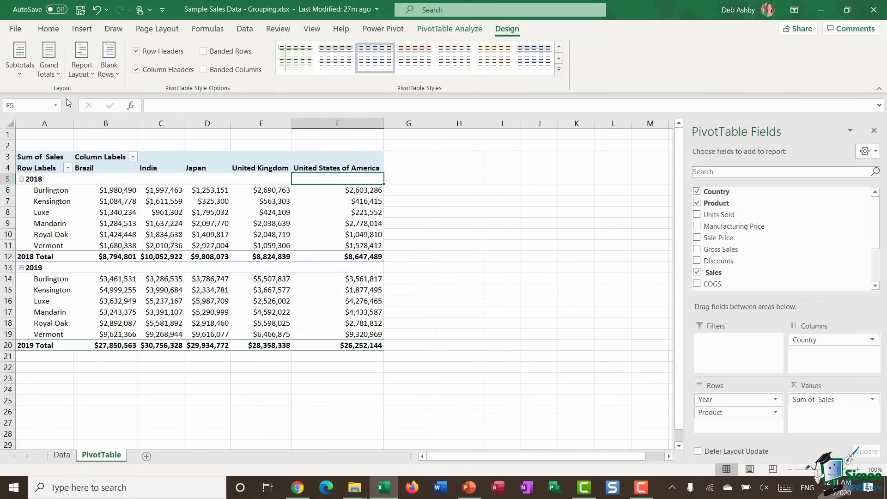
click(57, 68)
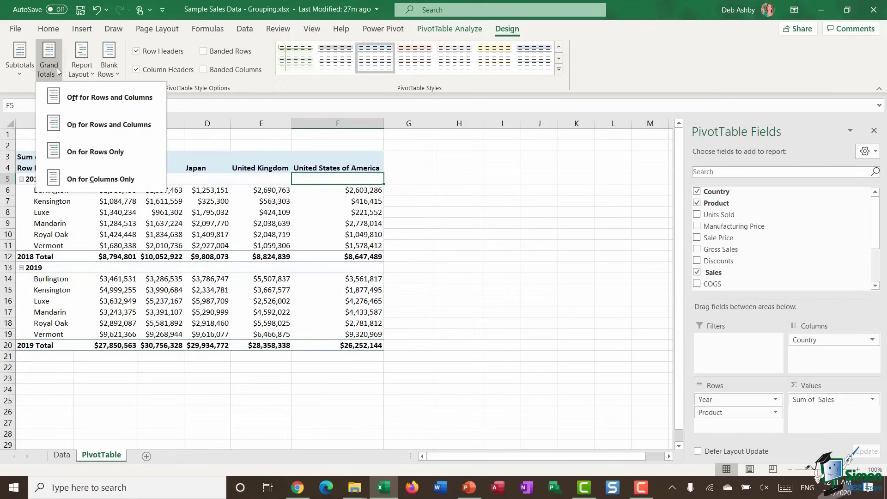
click(71, 127)
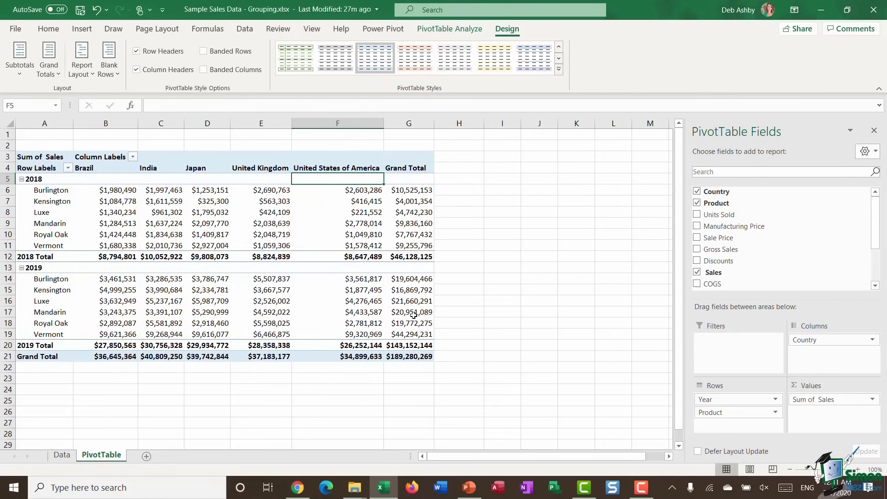
Restrict the pivot table's grand totals to columns only.
click(52, 72)
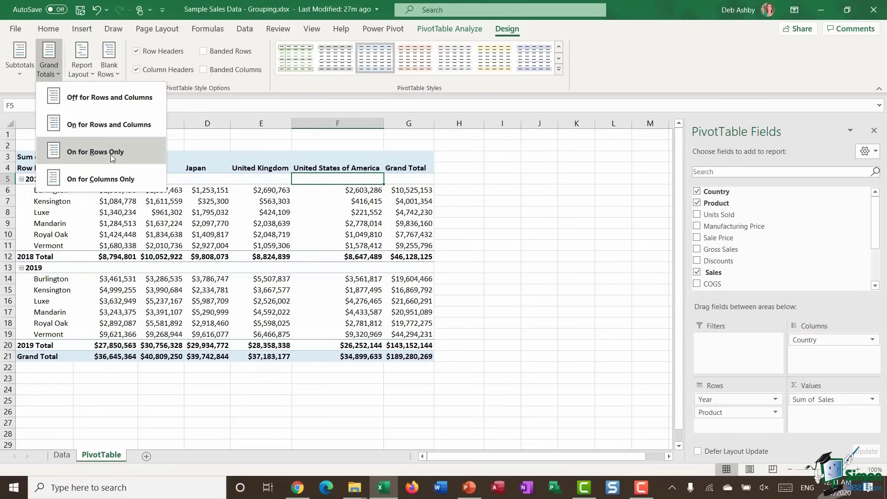
click(106, 179)
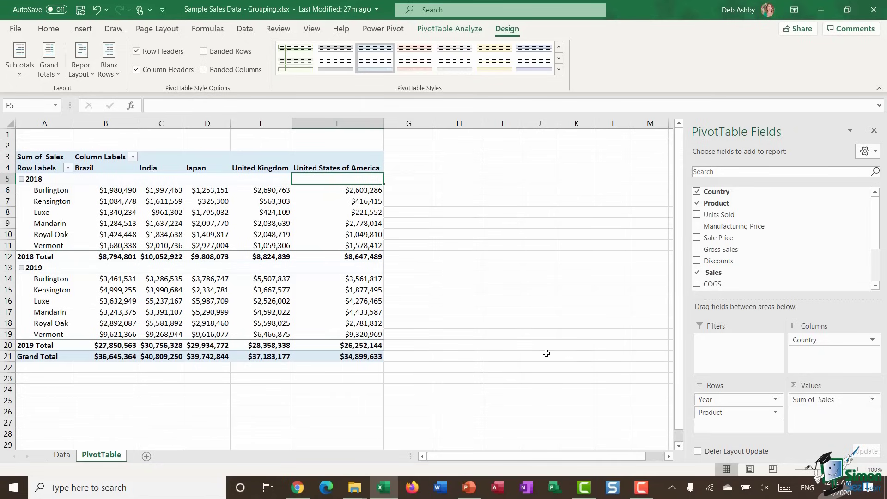
click(365, 212)
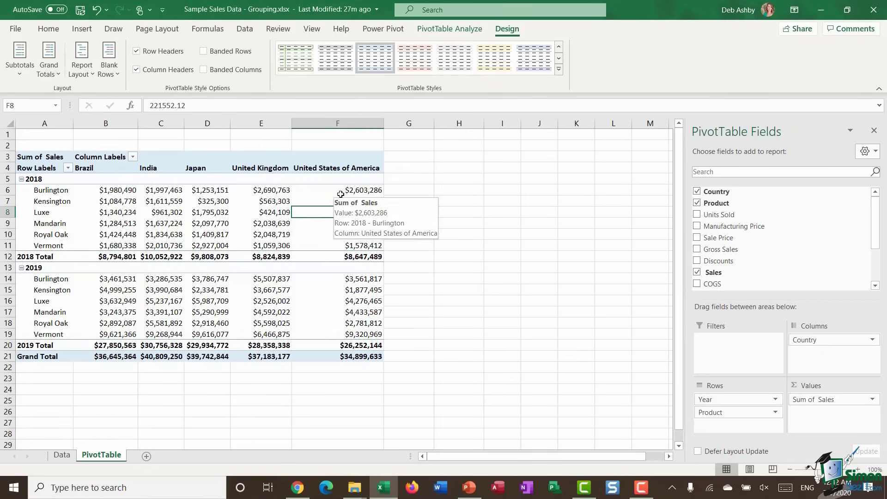
Select the 2018 United Kingdom product sales in E6:E11, and add Minimum and Maximum to the status bar calculations.
click(264, 193)
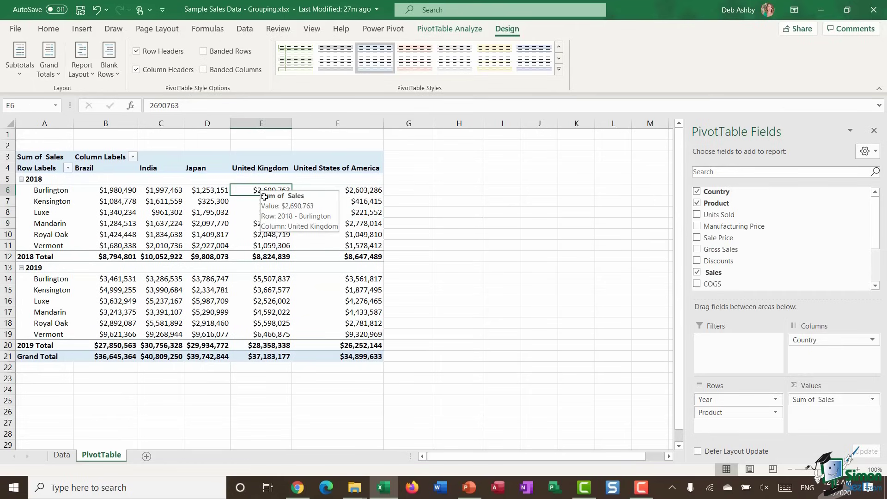
drag(264, 196, 266, 249)
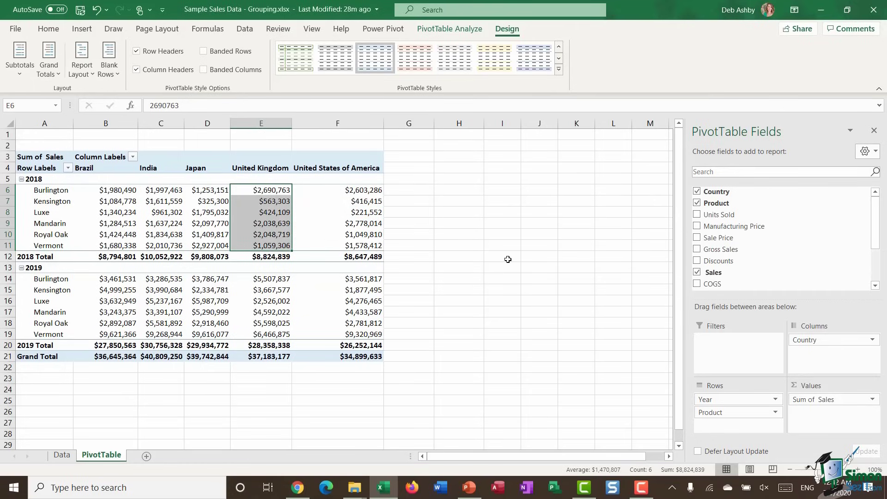
mouse_move(263, 202)
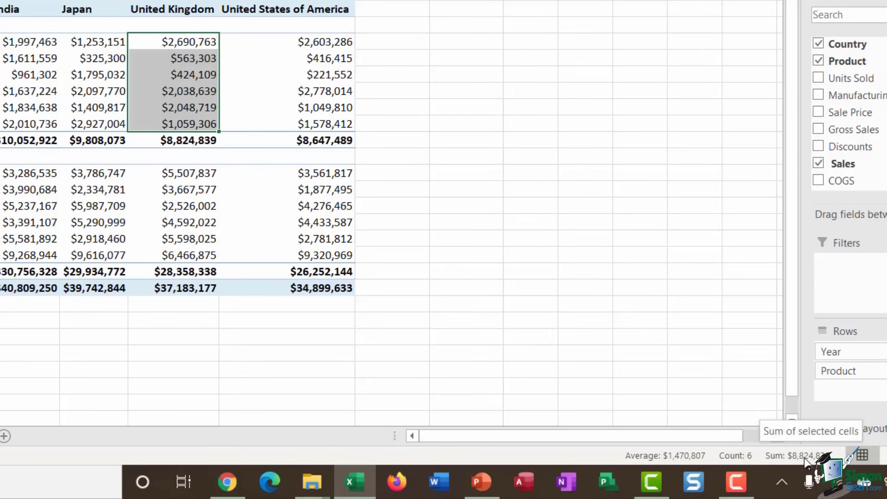
right_click(547, 458)
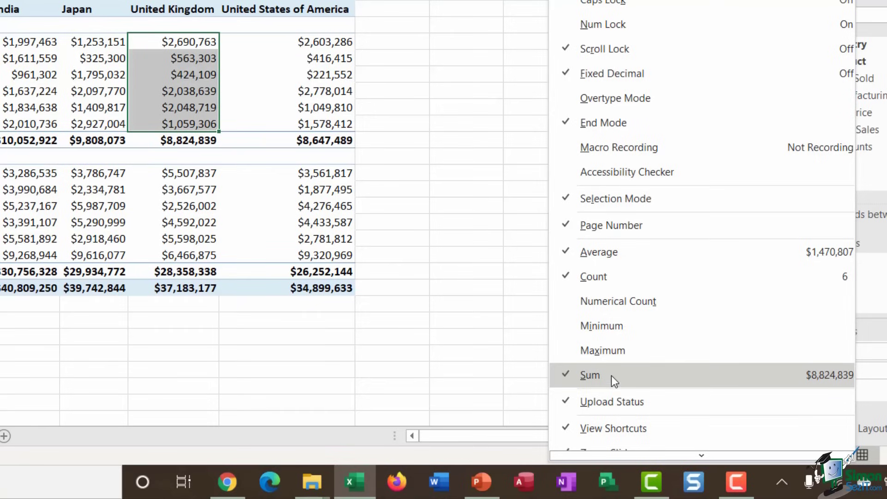
click(590, 325)
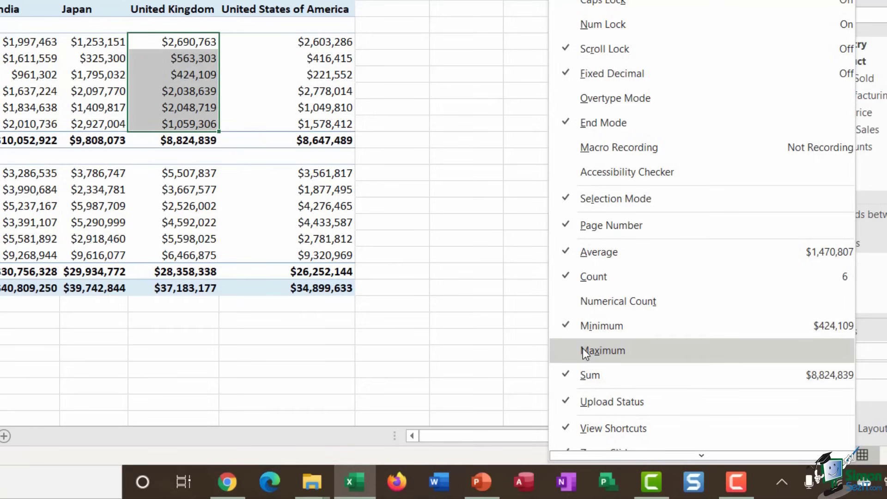
click(584, 349)
click(502, 257)
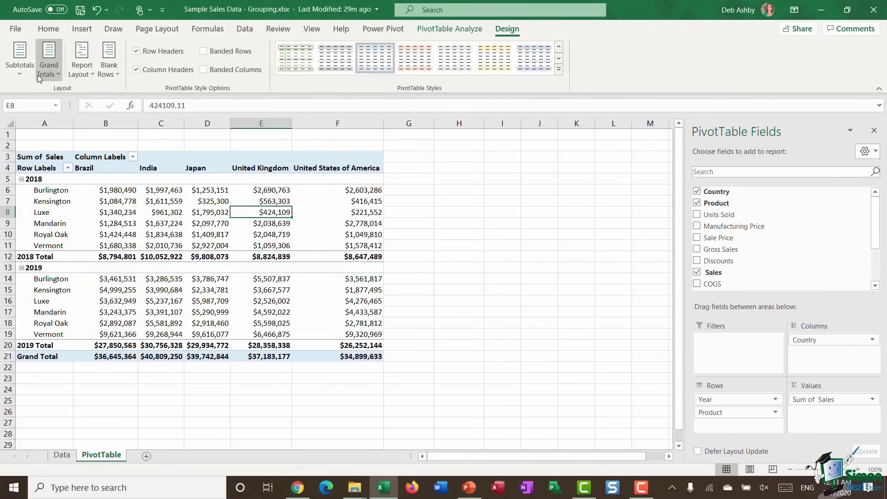
Show the pivot table in compact form, and switch its report layout to outline form.
click(88, 71)
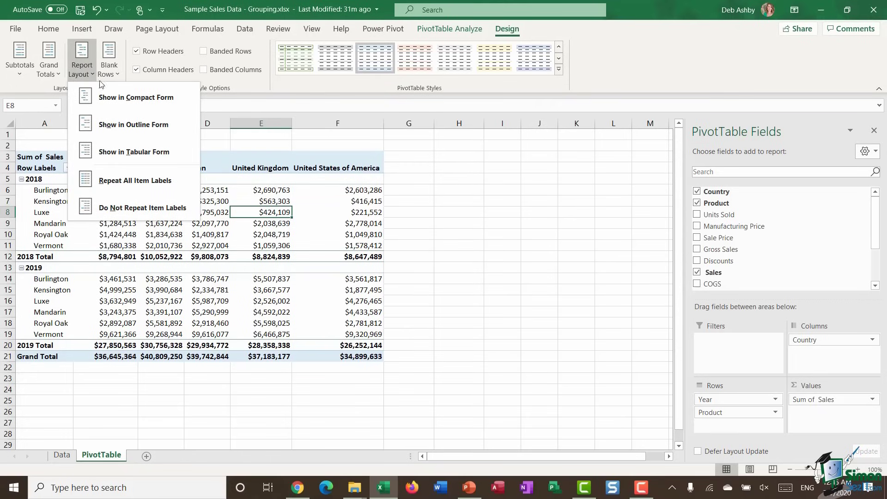
click(127, 98)
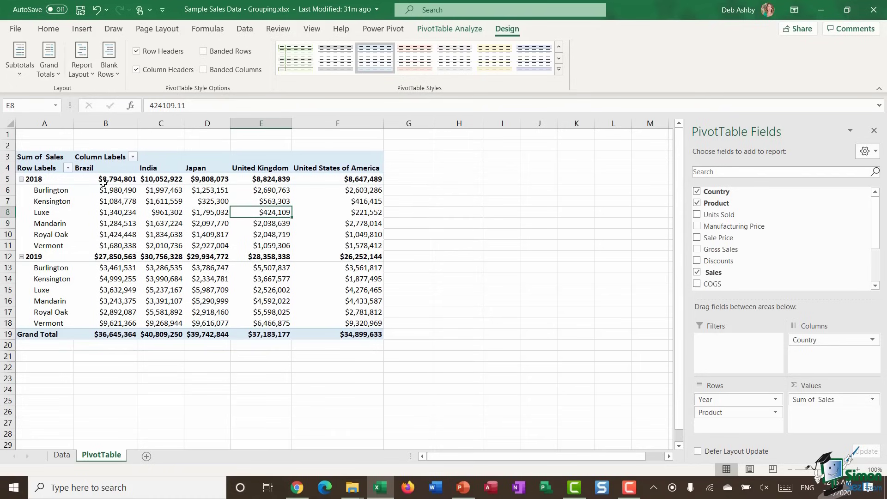
mouse_move(111, 272)
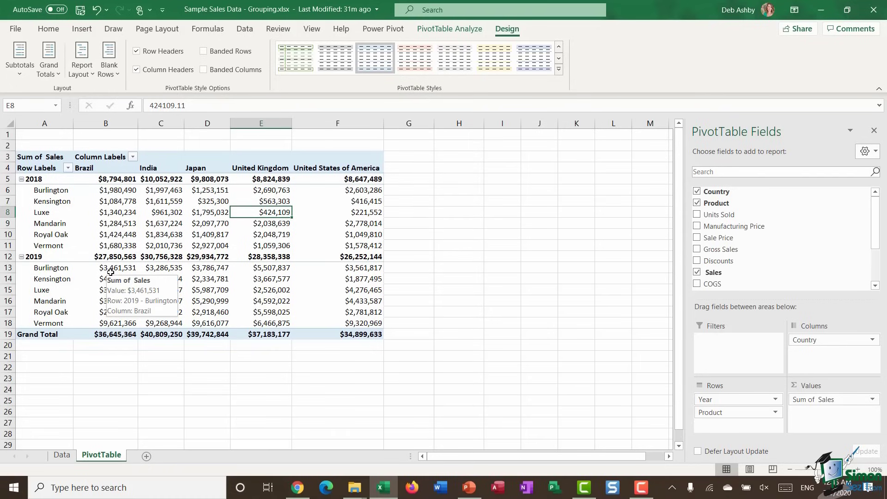
click(87, 70)
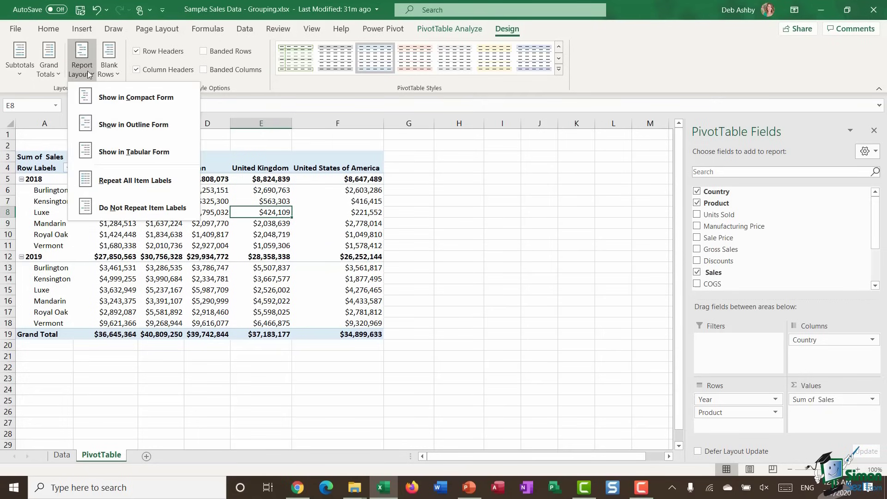
click(123, 127)
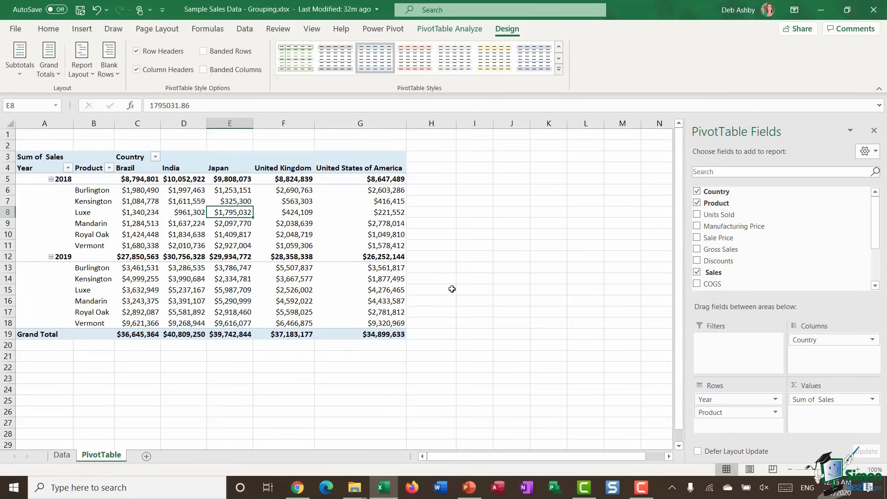
Change the pivot table's report layout to tabular form.
click(84, 73)
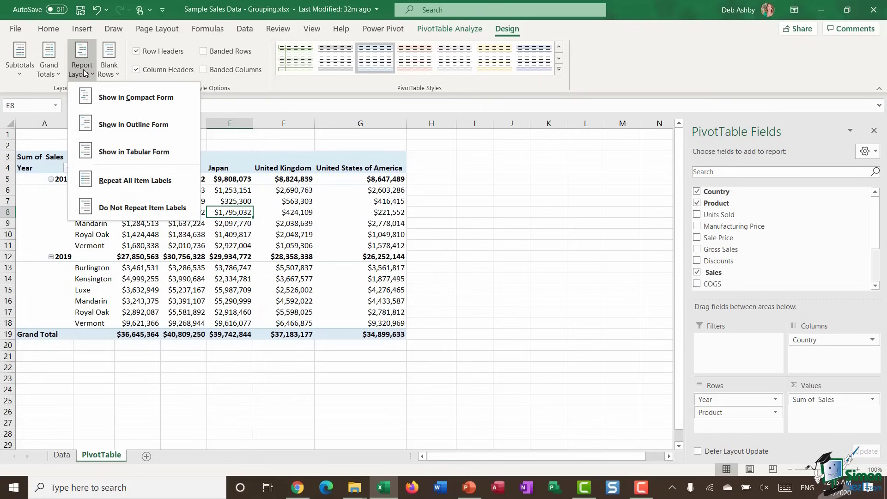
click(172, 150)
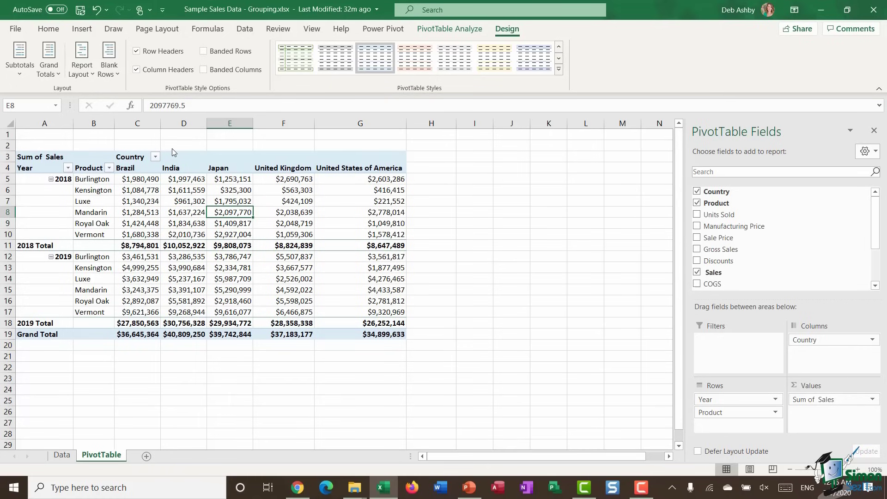
mouse_move(181, 199)
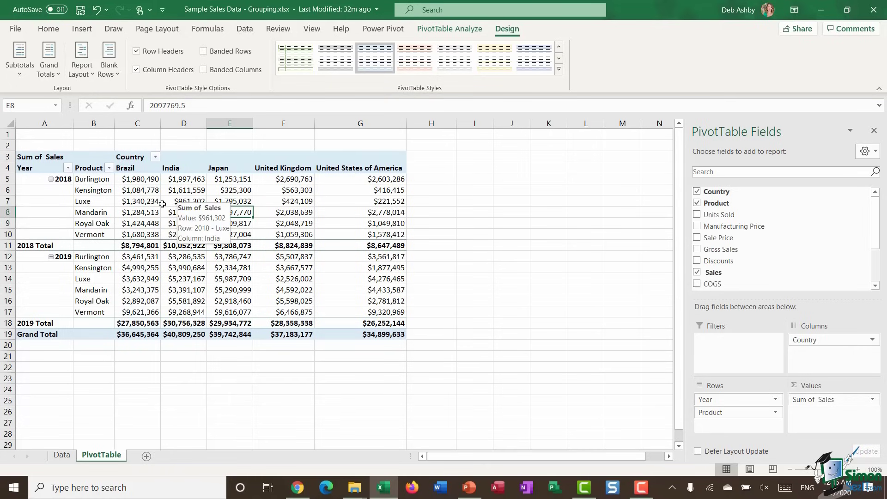
mouse_move(151, 201)
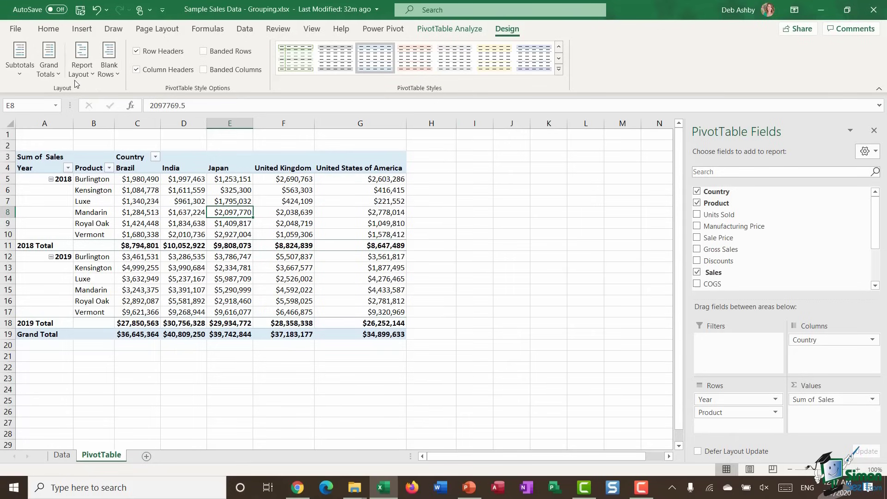
Select the blank cells below 2018 in the Year column, and set the pivot table to repeat all item labels.
click(91, 71)
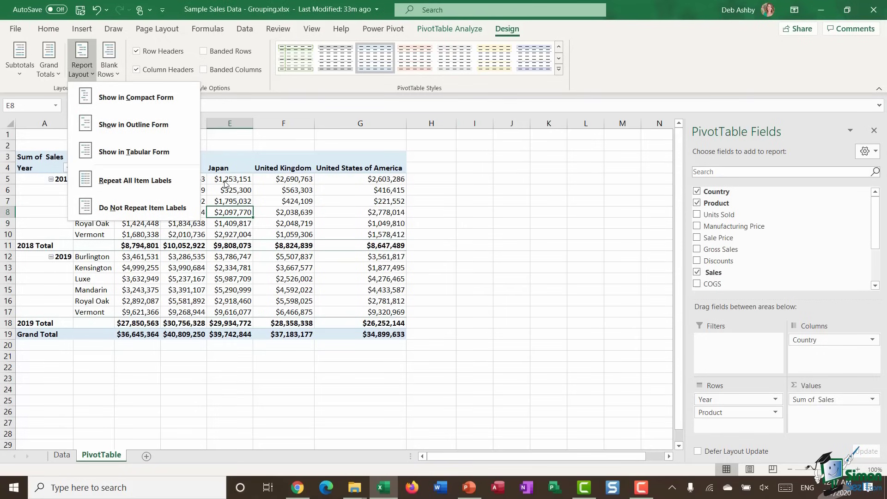
click(193, 181)
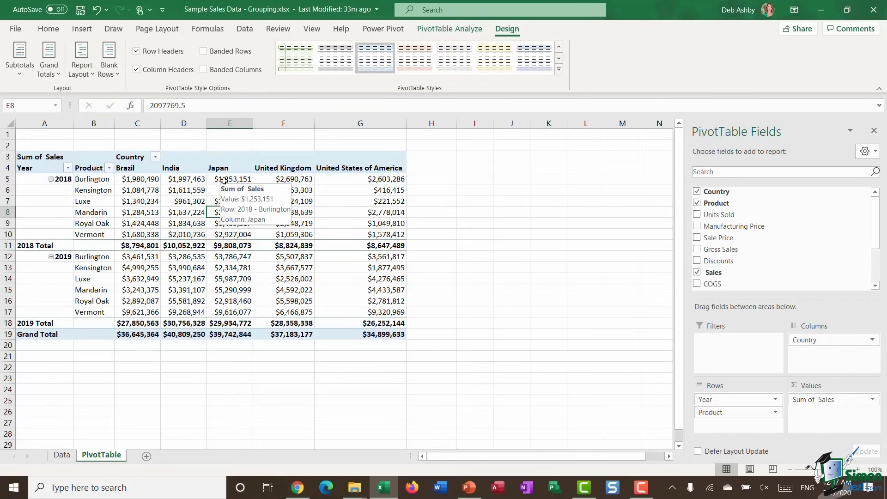
click(37, 179)
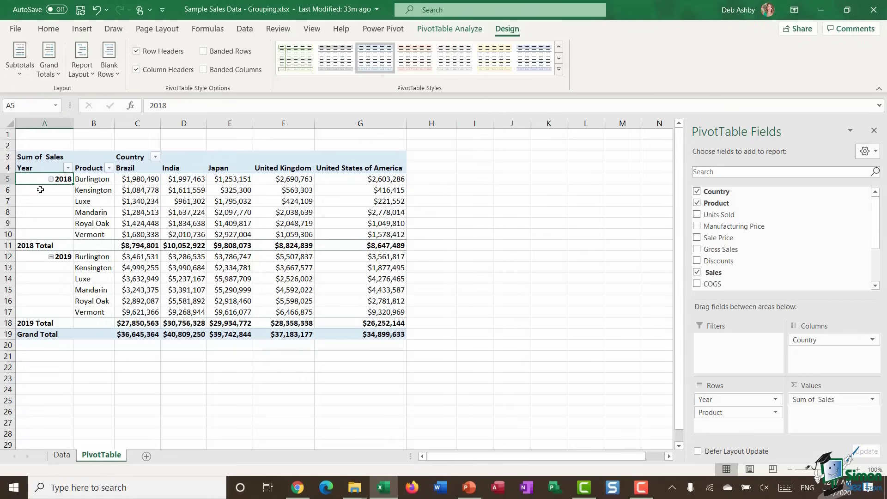
click(47, 215)
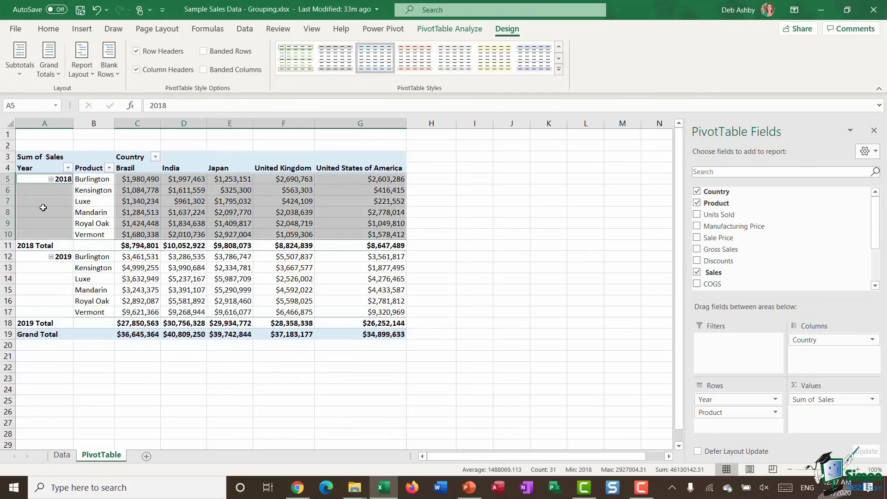
click(46, 210)
click(48, 190)
click(51, 204)
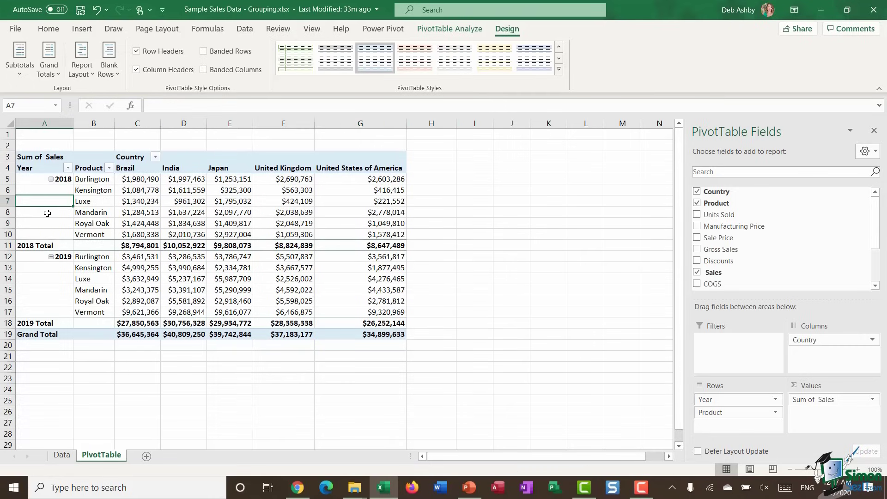
click(49, 212)
click(83, 69)
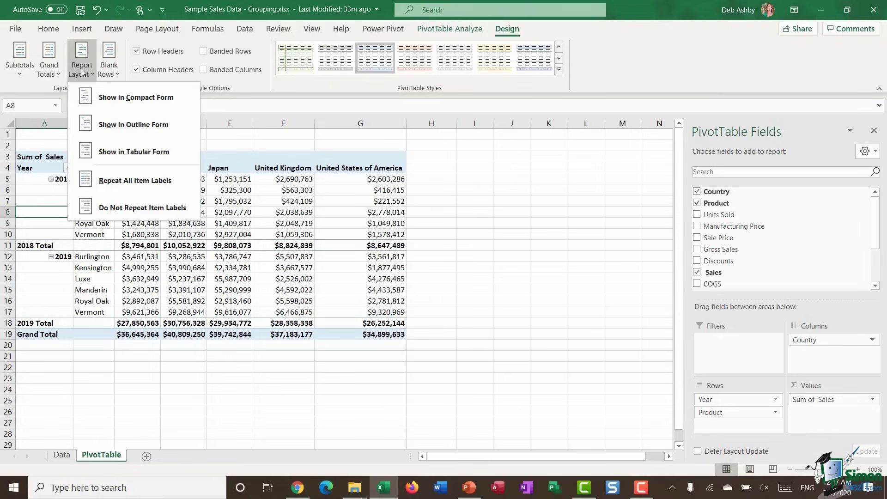
click(130, 184)
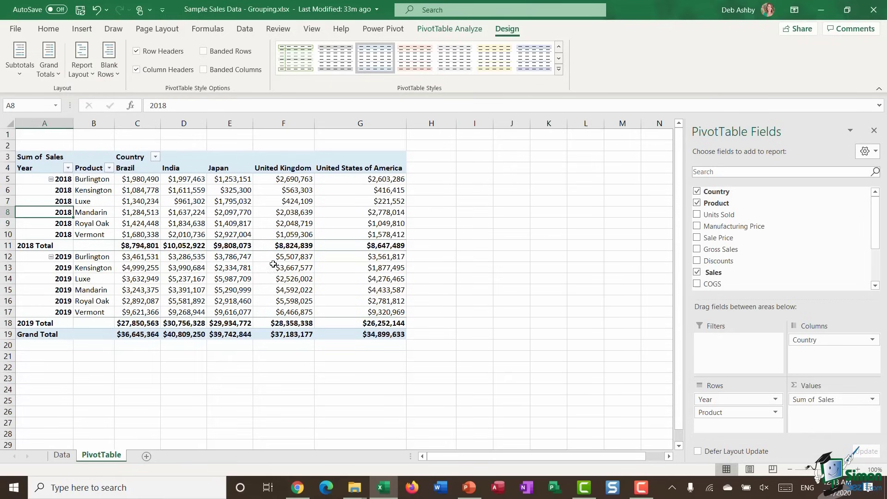
Stop repeating the item labels, and return the pivot table to compact form.
click(81, 65)
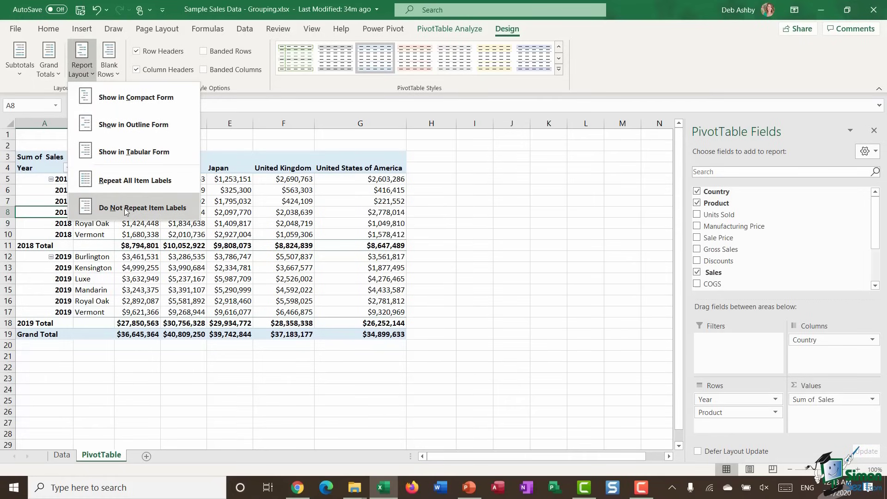
click(166, 209)
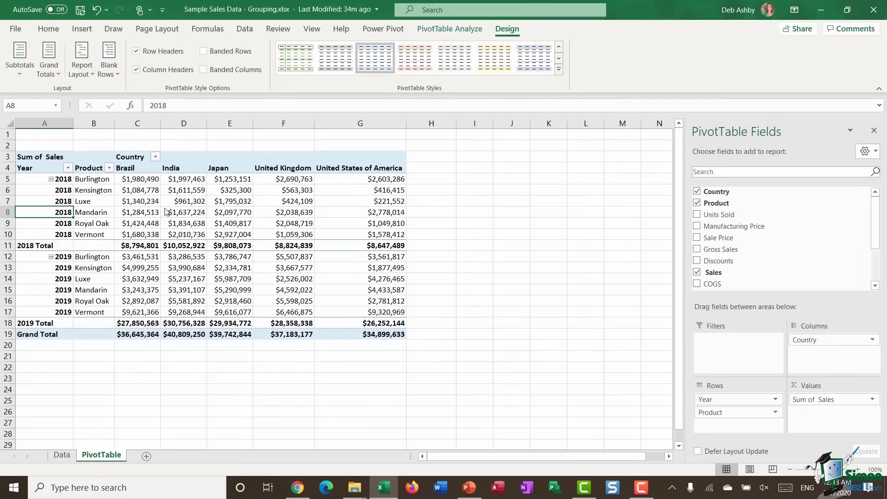
mouse_move(209, 228)
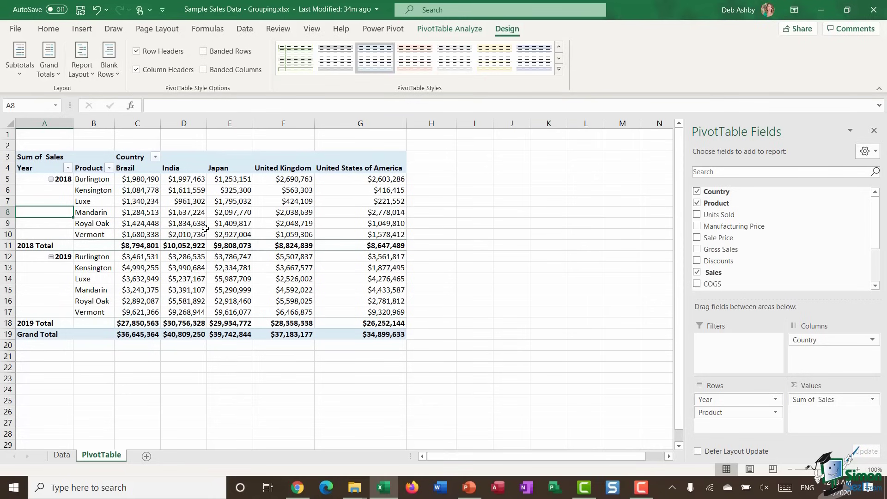
click(84, 70)
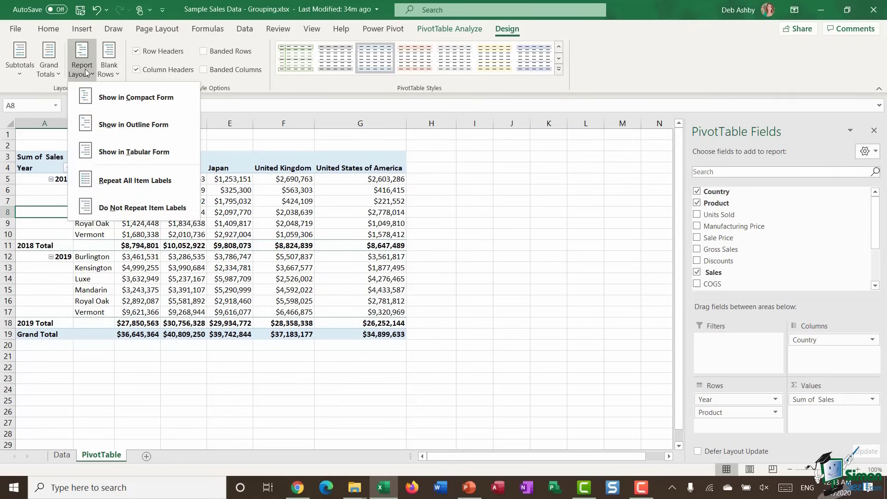
click(153, 101)
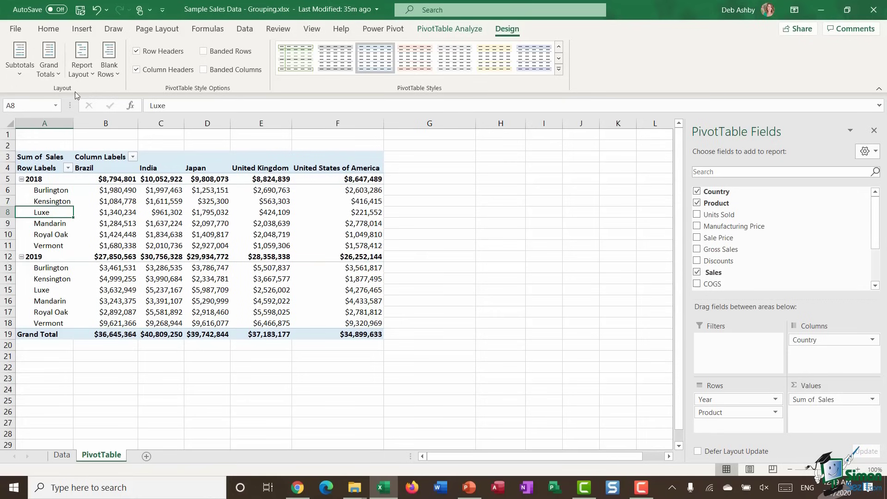
Switch the pivot table to tabular form to inspect the blank Year cells A6:A10, and restore compact form.
click(82, 70)
click(134, 151)
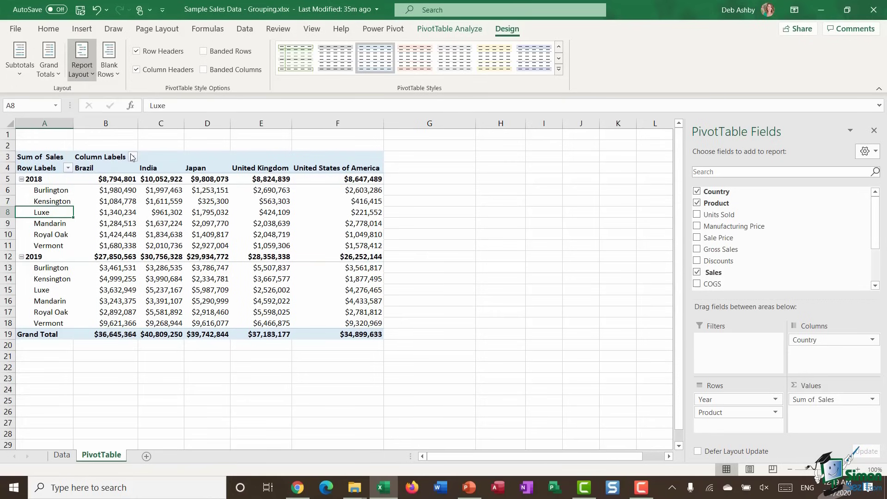
drag(60, 189, 61, 234)
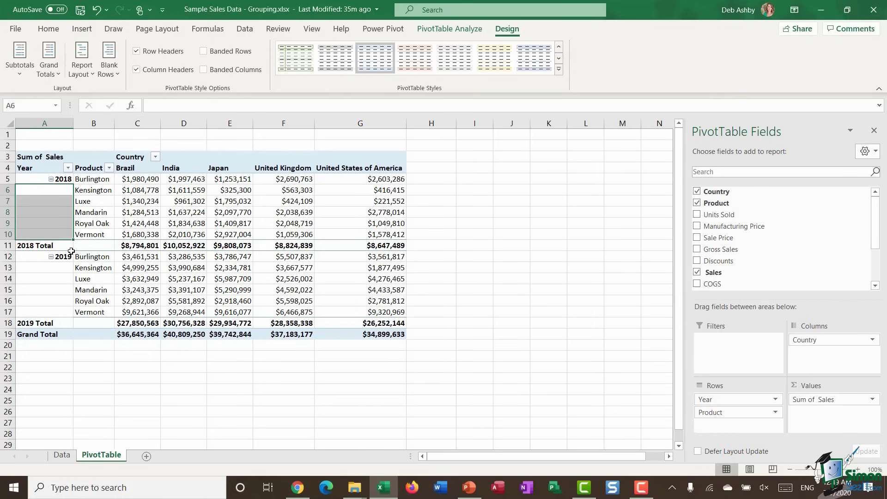
click(89, 77)
click(134, 97)
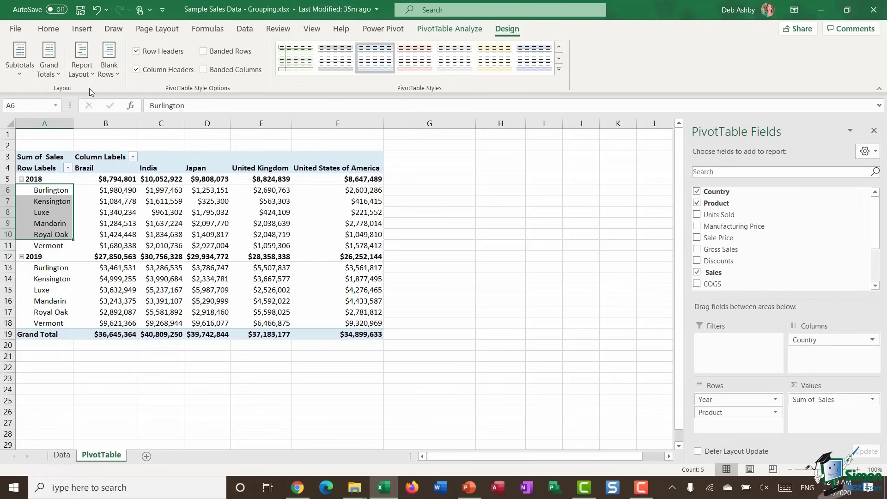
Insert a blank line after each item in the pivot table, and check the blank rows 12 and 20.
click(117, 70)
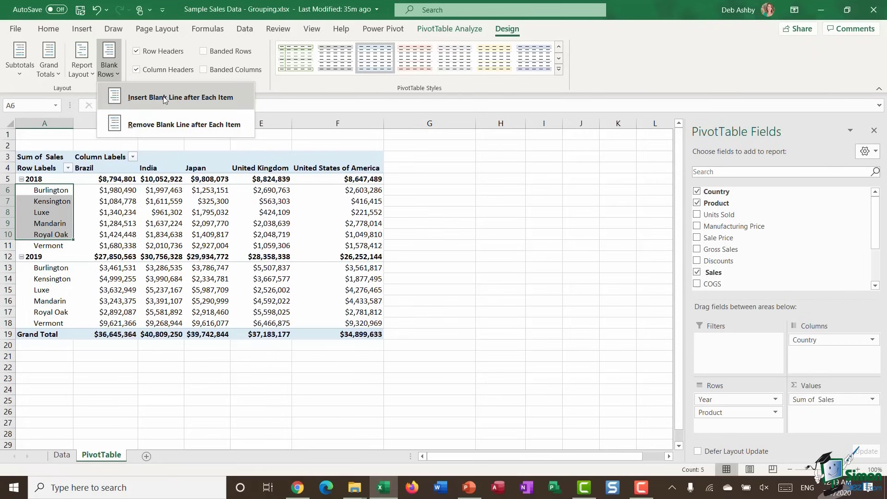
click(210, 99)
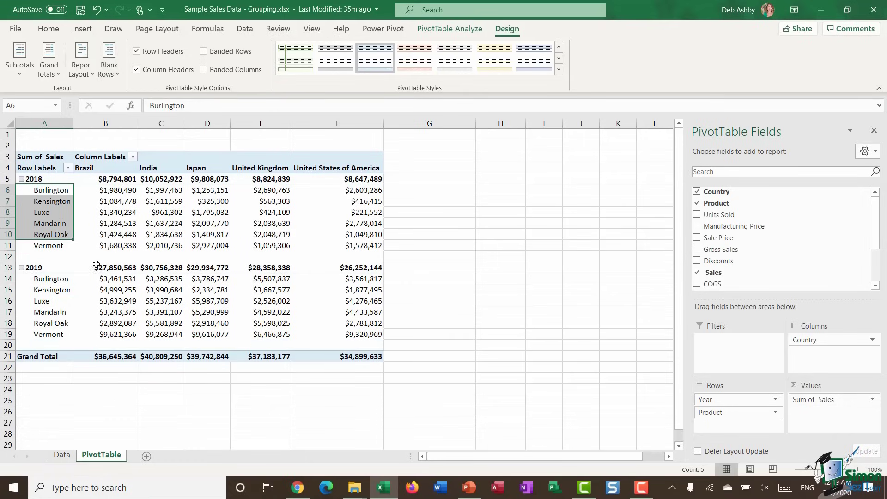
click(10, 259)
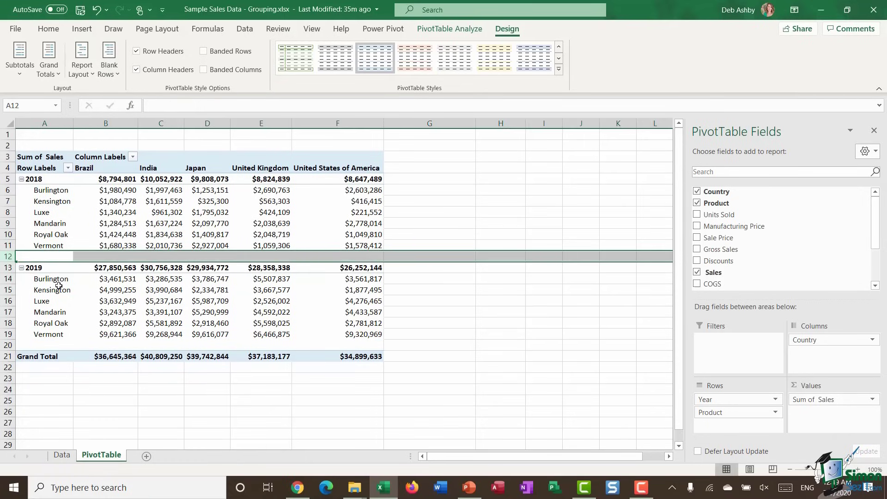
click(130, 315)
click(8, 345)
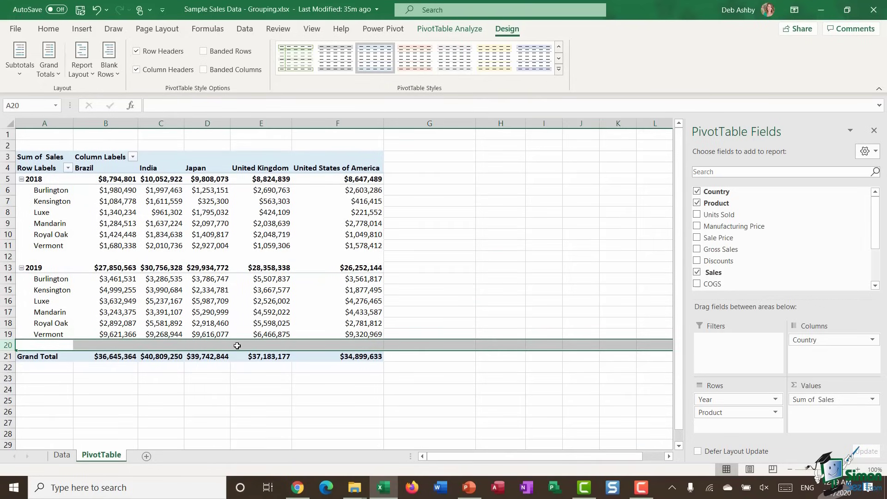
click(222, 312)
Show all of the pivot table's subtotals at the bottom of each group.
click(20, 58)
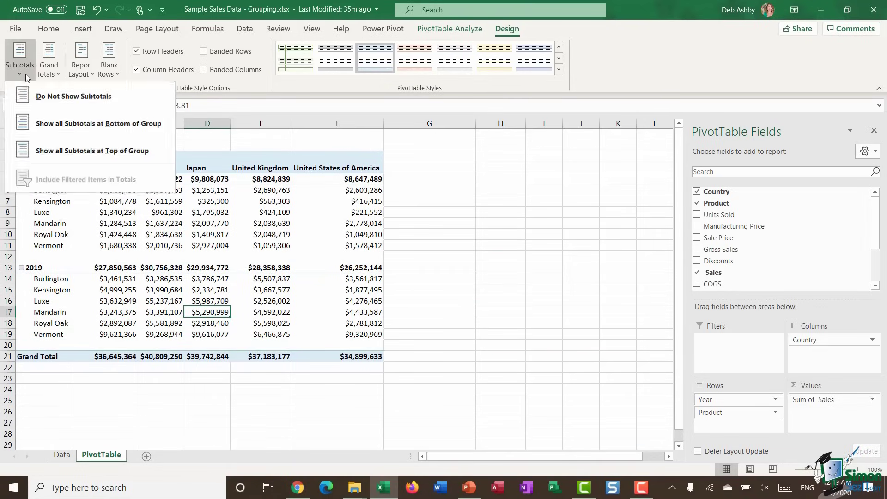
click(73, 122)
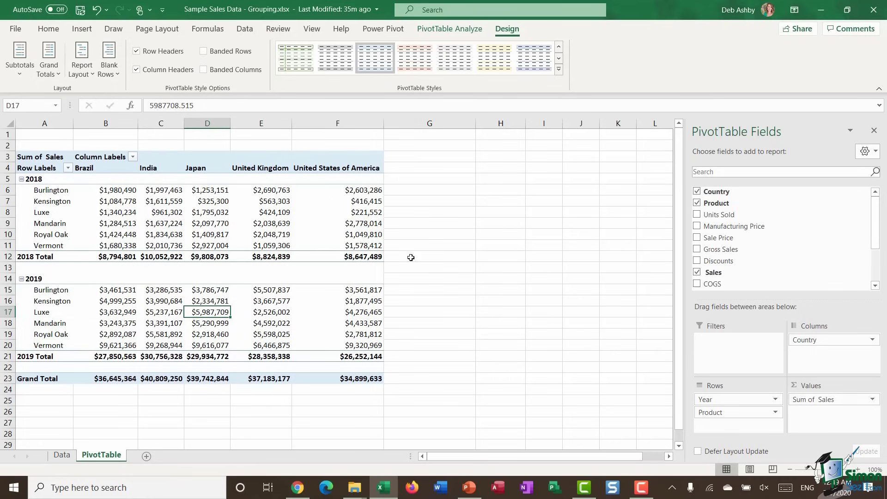
click(410, 258)
click(249, 235)
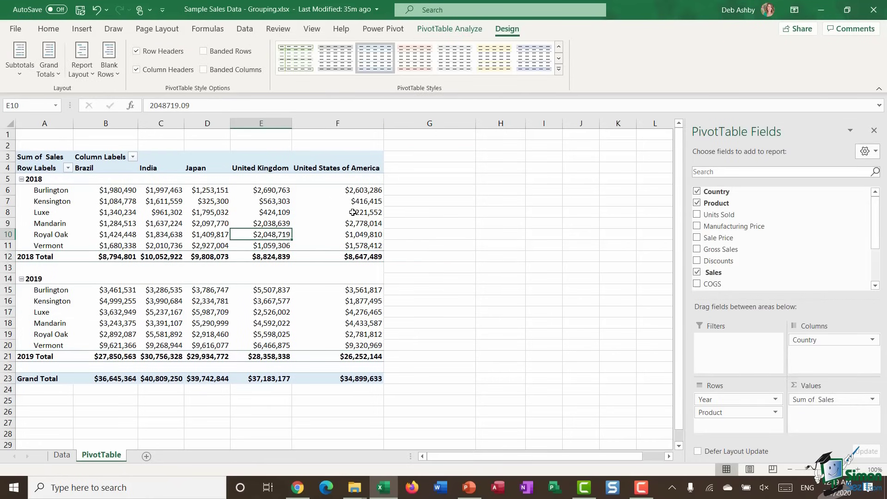
Rename the pivot table's Column Labels header in cell B3 to Countries, leaving its filter unchanged.
mouse_move(353, 212)
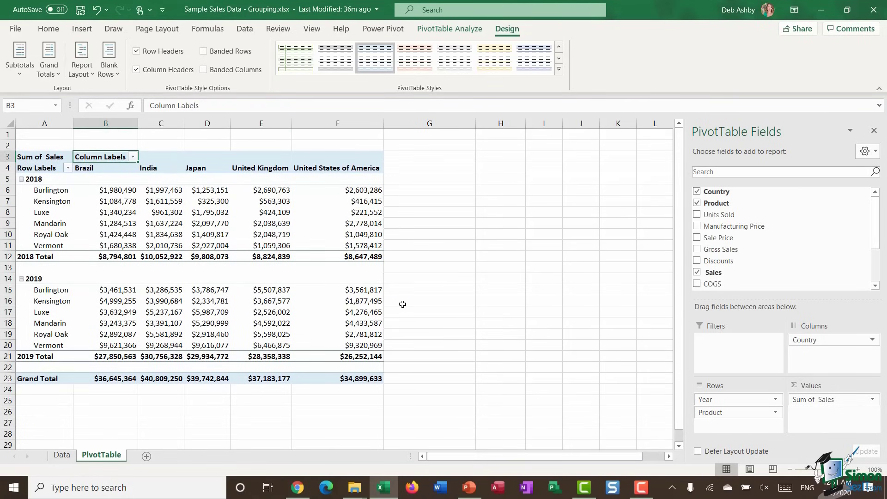
mouse_move(210, 213)
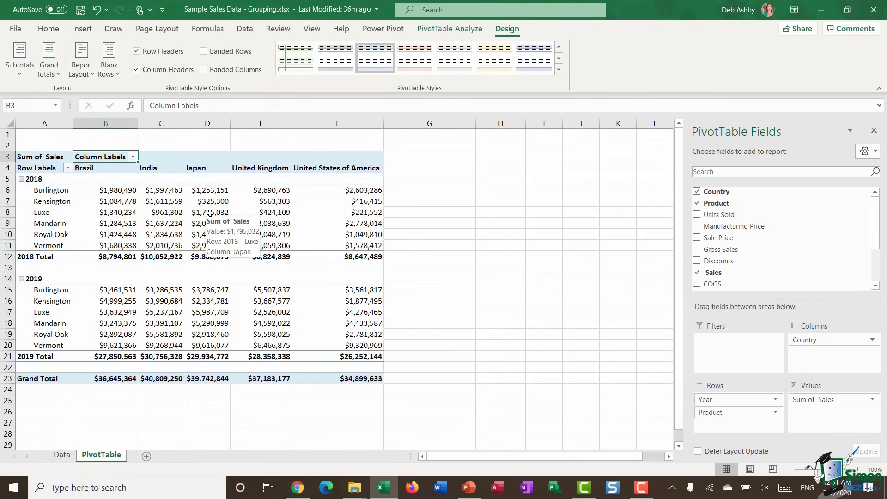
mouse_move(146, 194)
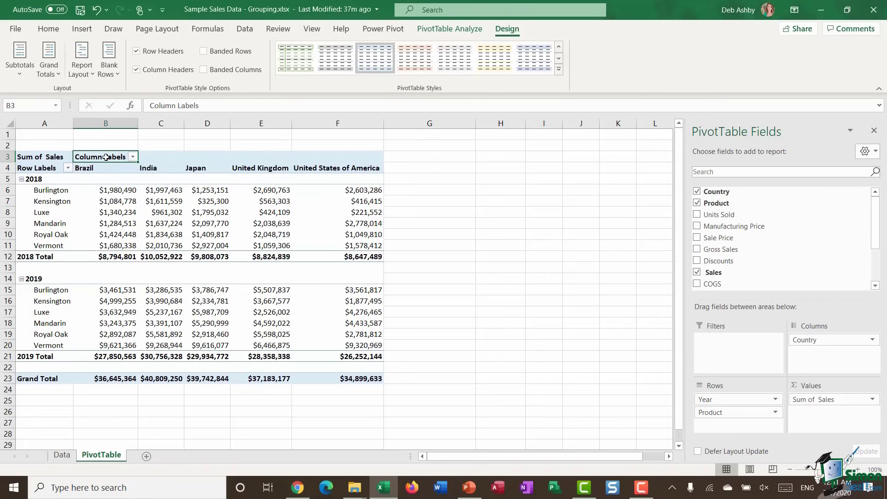
click(132, 158)
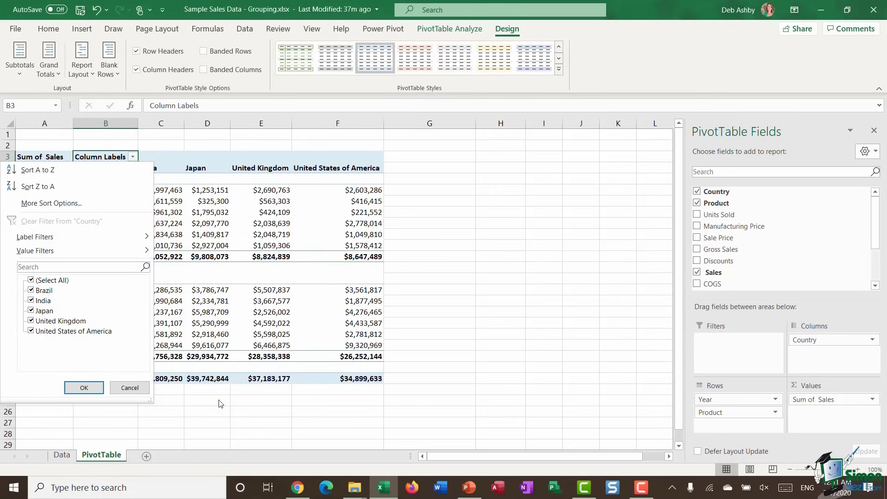
click(137, 388)
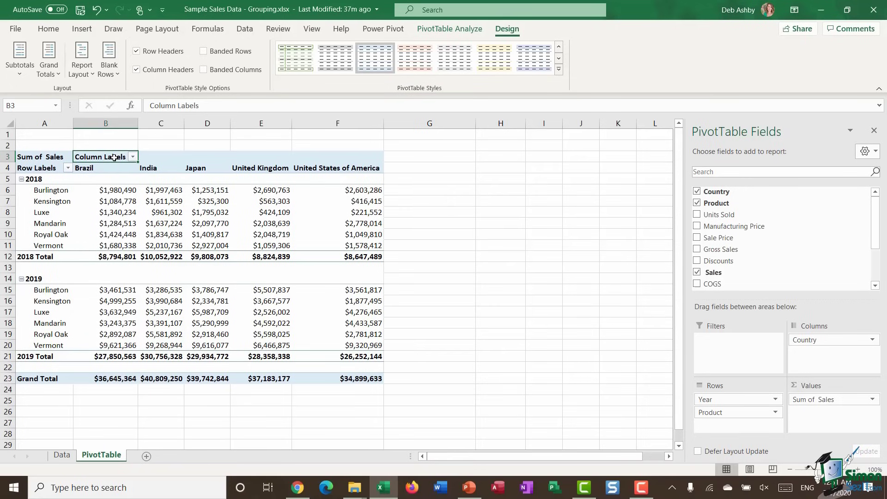
text(Cou)
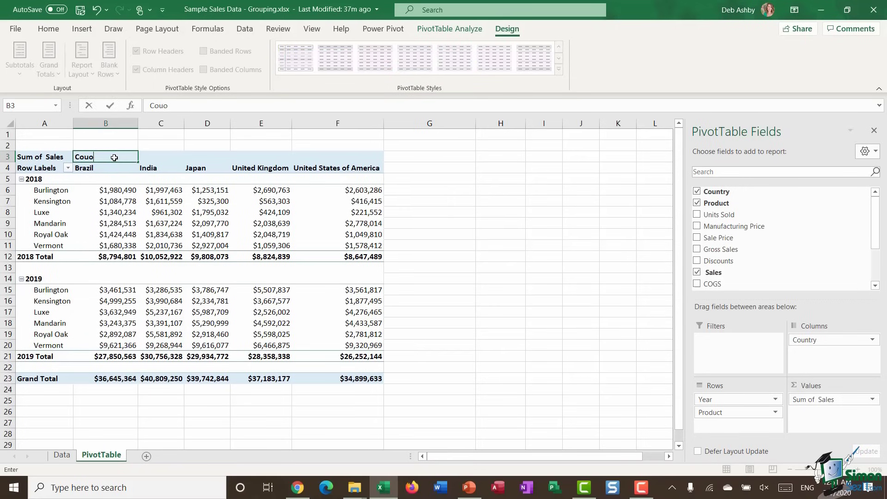
text(ntries)
key(Return)
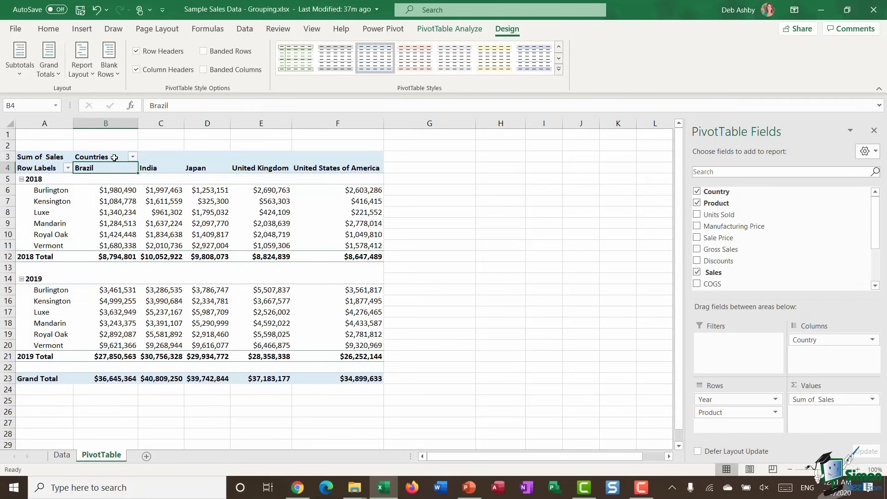
Rename the Sum of Sales header in cell A3 to Sales Totals.
click(29, 157)
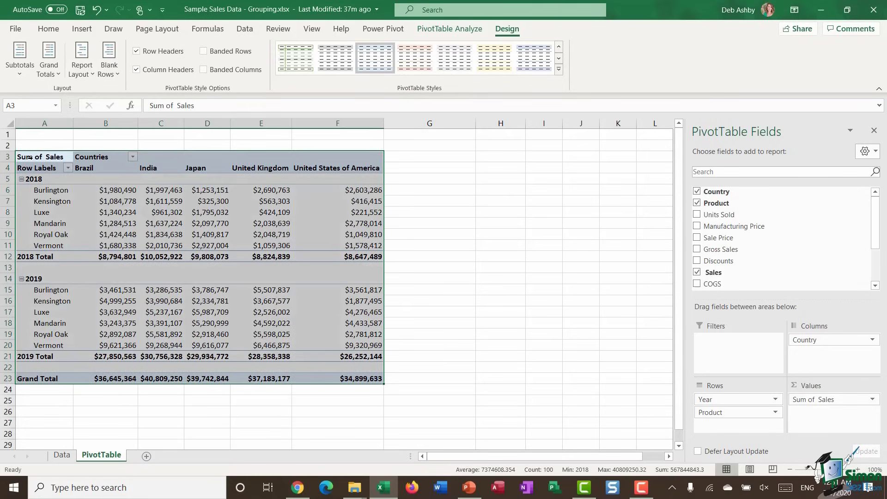
click(53, 156)
text(Sal)
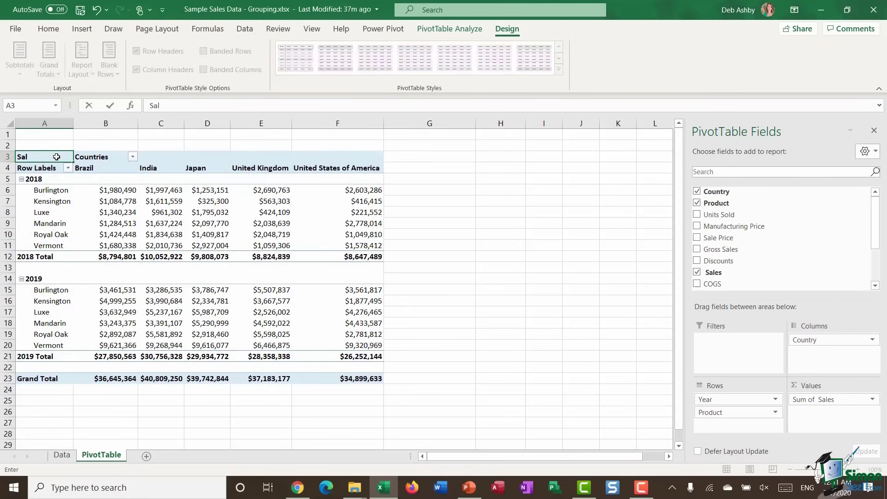
text(es Totals)
key(Return)
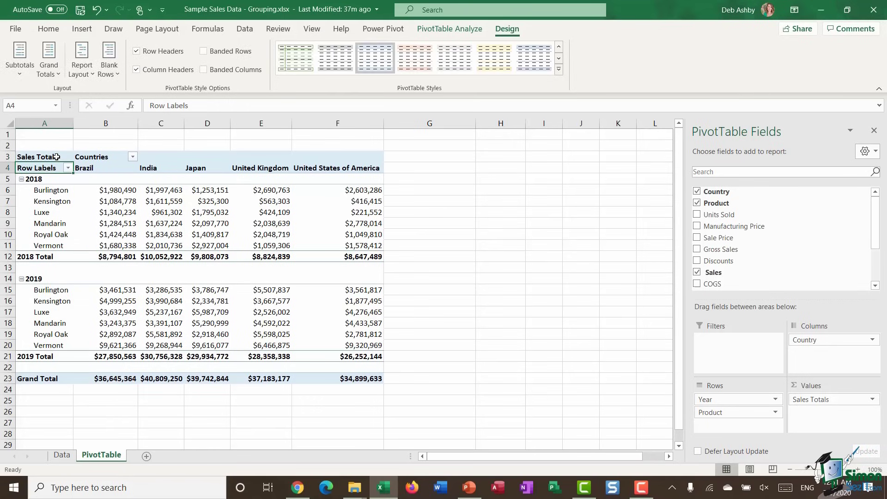
Rename the pivot table's Row Labels header in cell A4 to Year, leaving its filter unchanged.
click(350, 236)
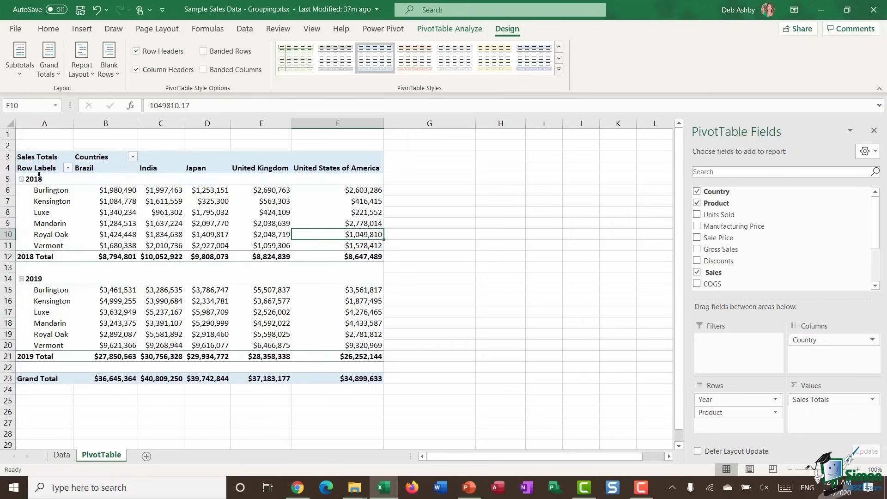
click(68, 168)
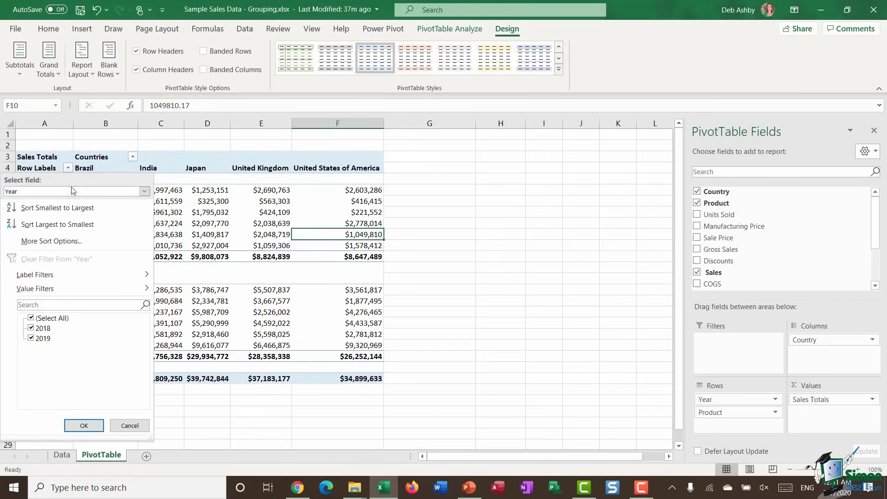
click(130, 144)
click(36, 169)
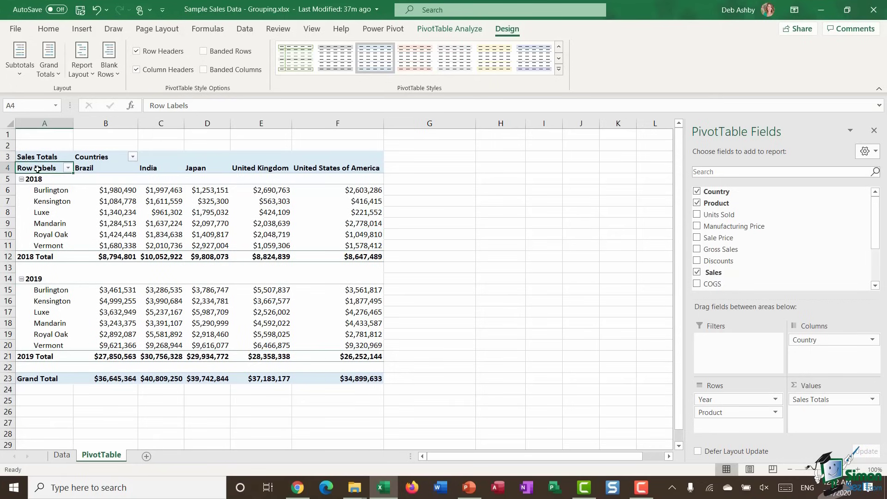
text(Yeat)
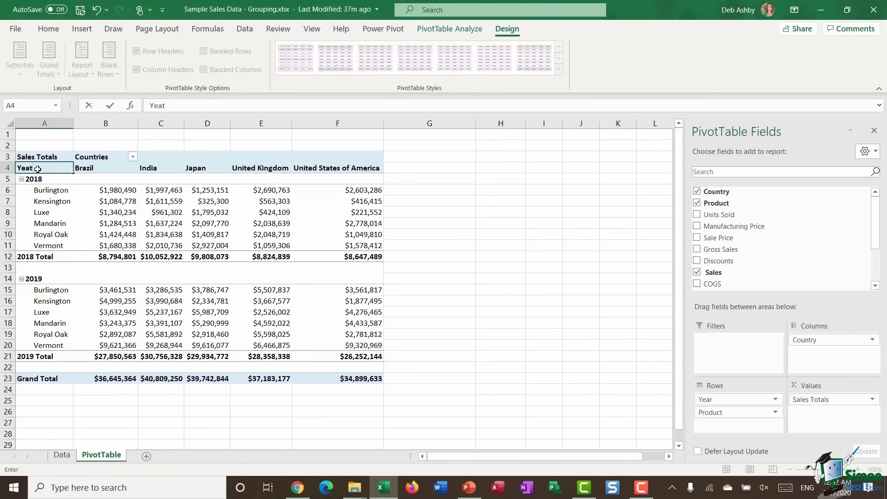
key(BackSpace)
text(r)
key(Return)
click(528, 239)
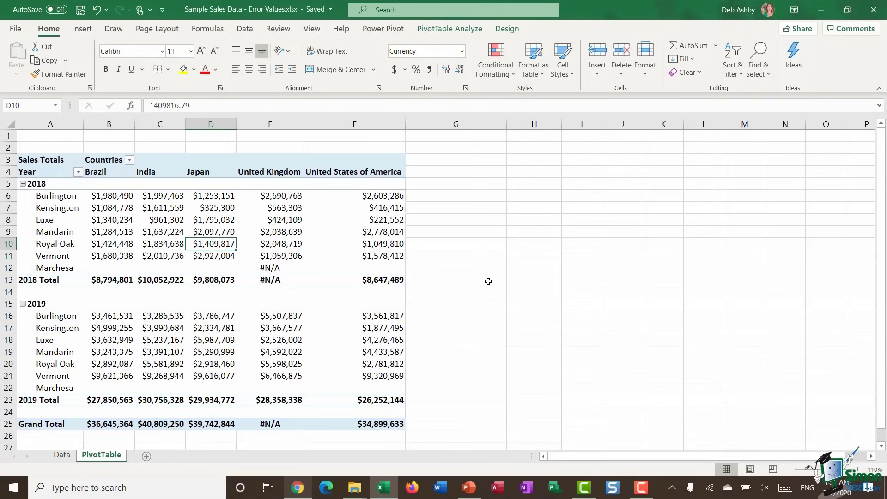
Show the PivotTable field list for the sales pivot table in the Sample Sales Data - Error Values workbook.
click(362, 206)
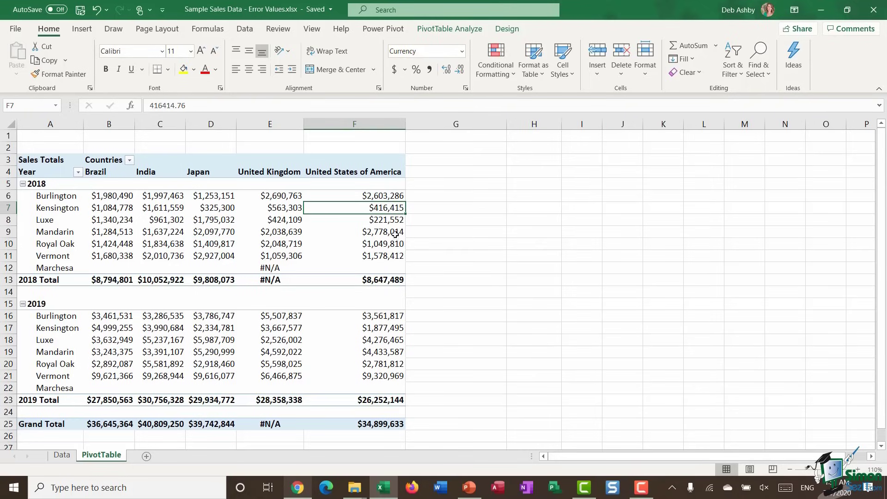
click(218, 220)
click(159, 220)
click(217, 234)
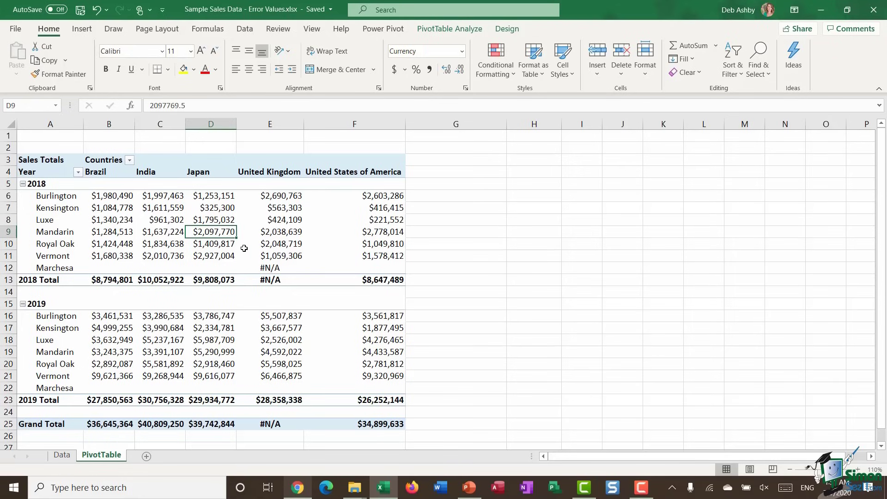
click(450, 29)
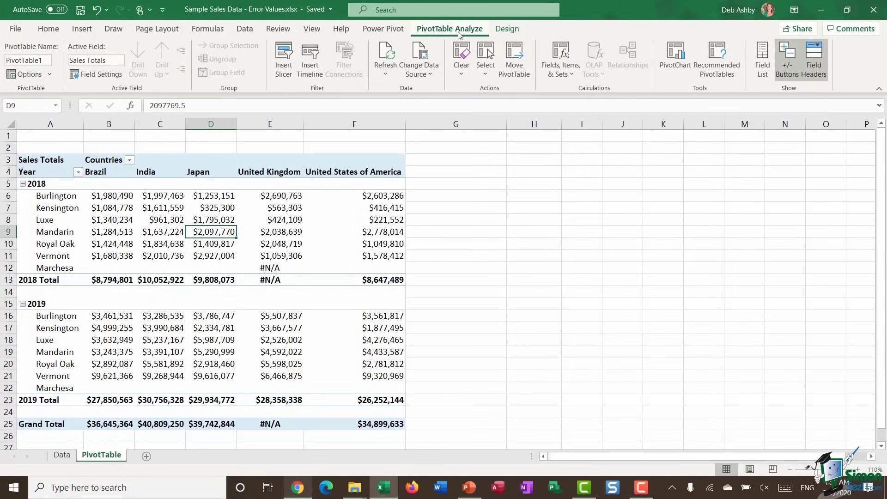
click(763, 69)
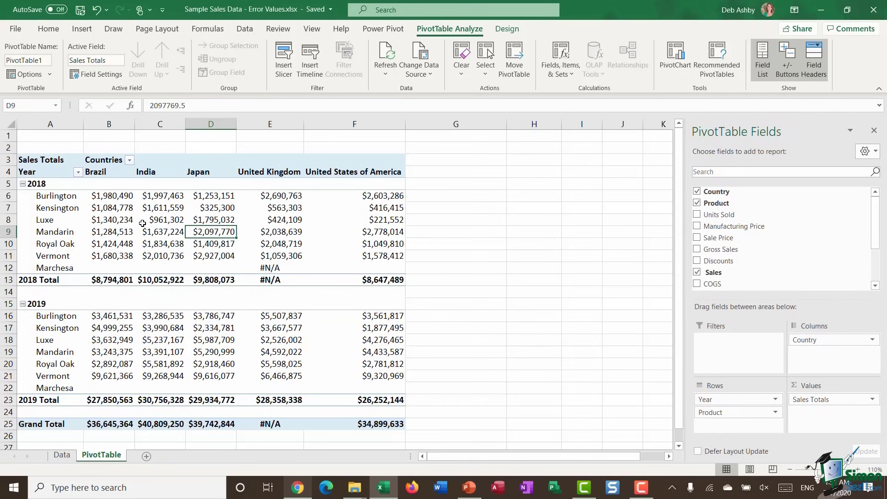
Examine the source record for the Marchesa product in row 25 of the Data sheet, and return to the PivotTable sheet.
mouse_move(143, 223)
click(42, 268)
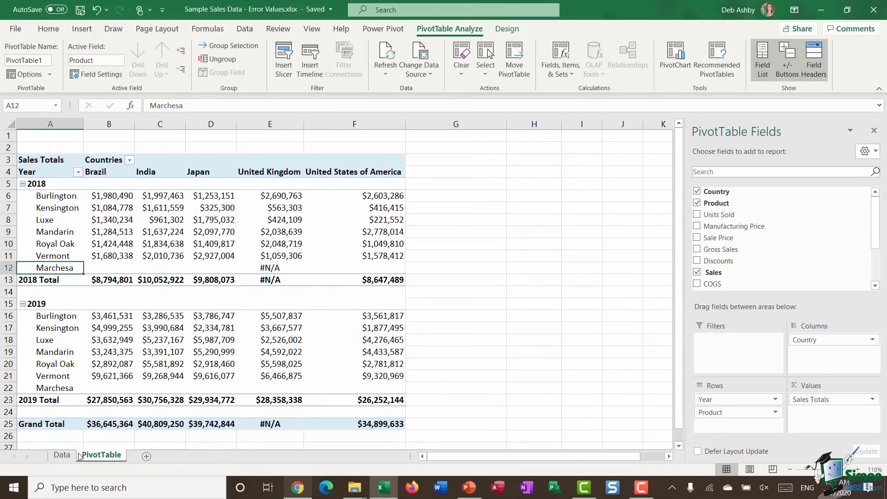
click(64, 455)
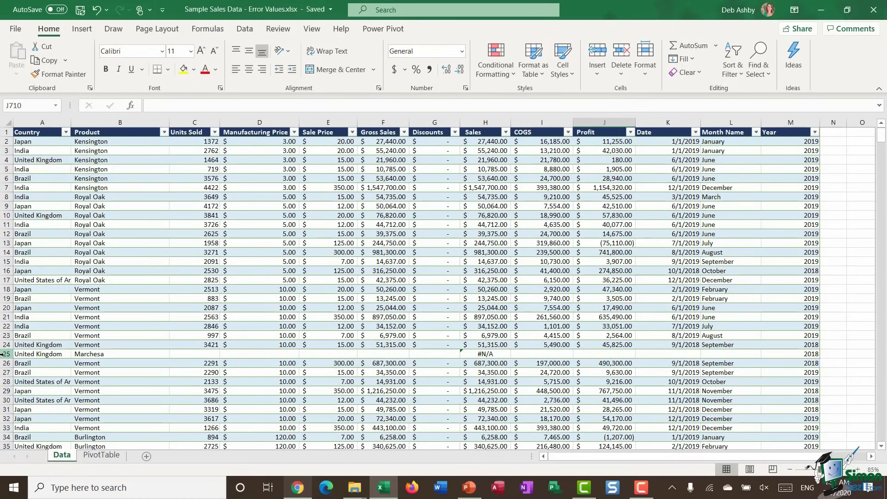
click(4, 354)
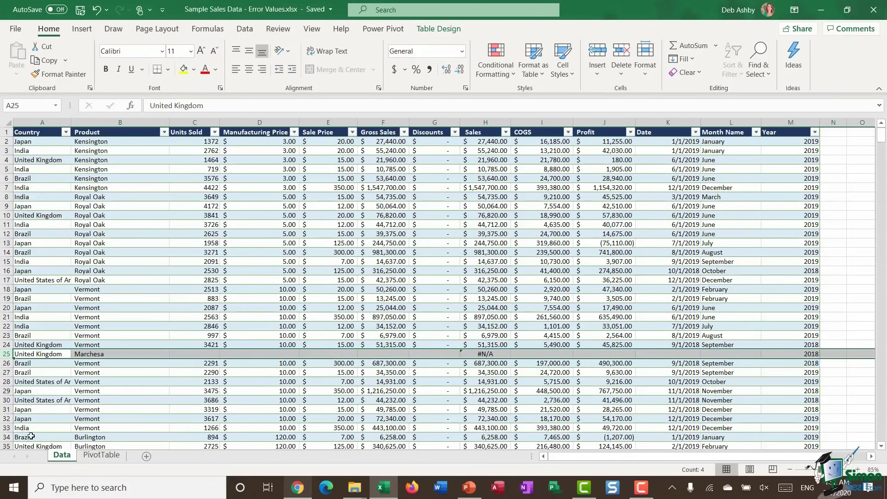
click(109, 455)
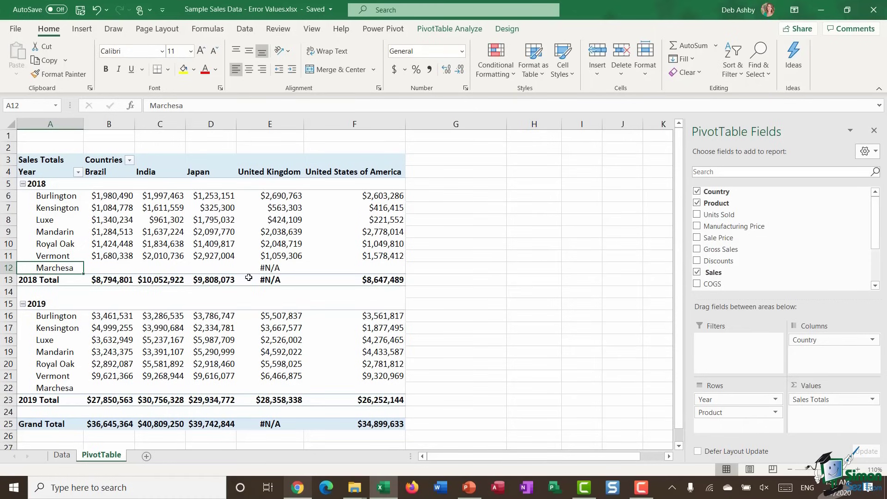
Inspect the 2018 Marchesa value for United Kingdom in E12 and the 2019 Marchesa cells B22:F22.
mouse_move(272, 268)
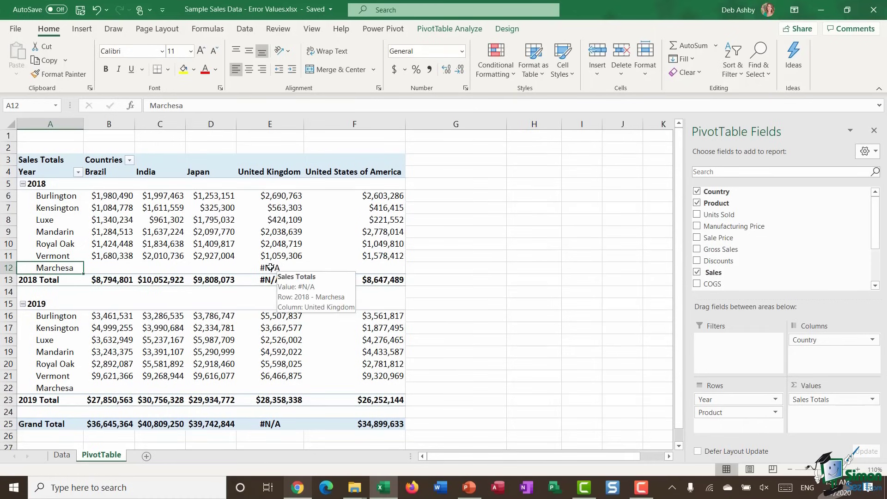
click(46, 389)
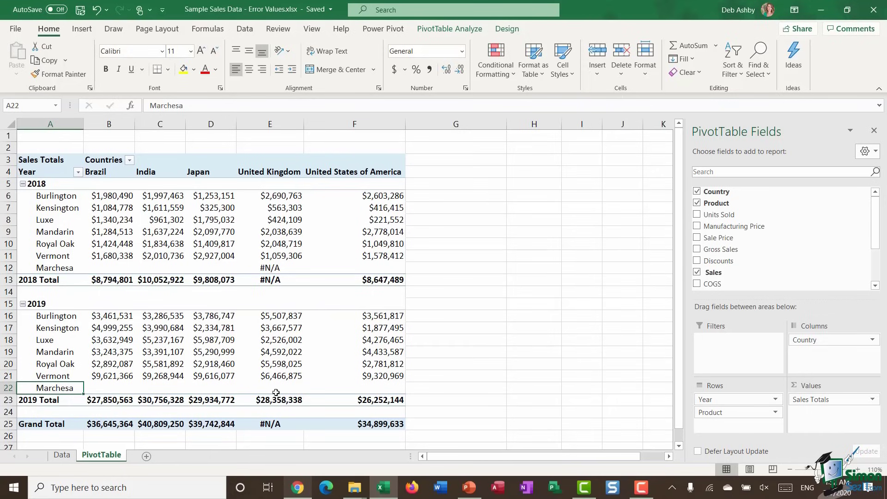
drag(96, 389, 341, 386)
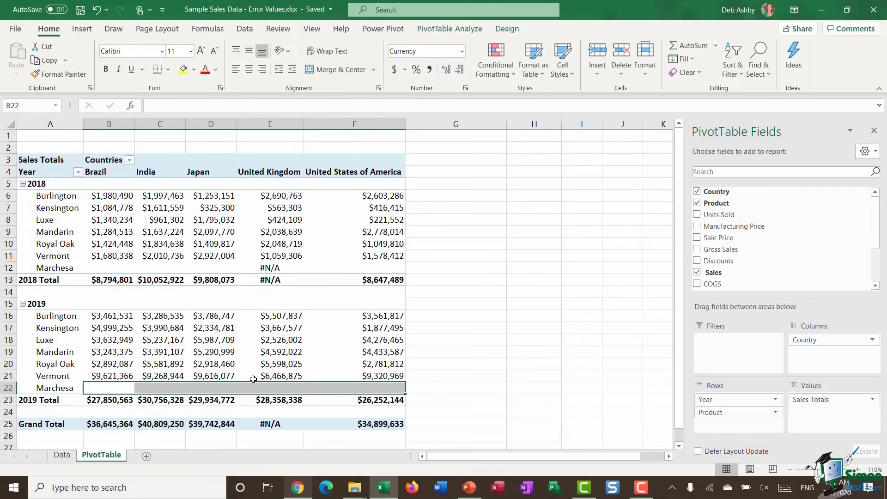
click(273, 267)
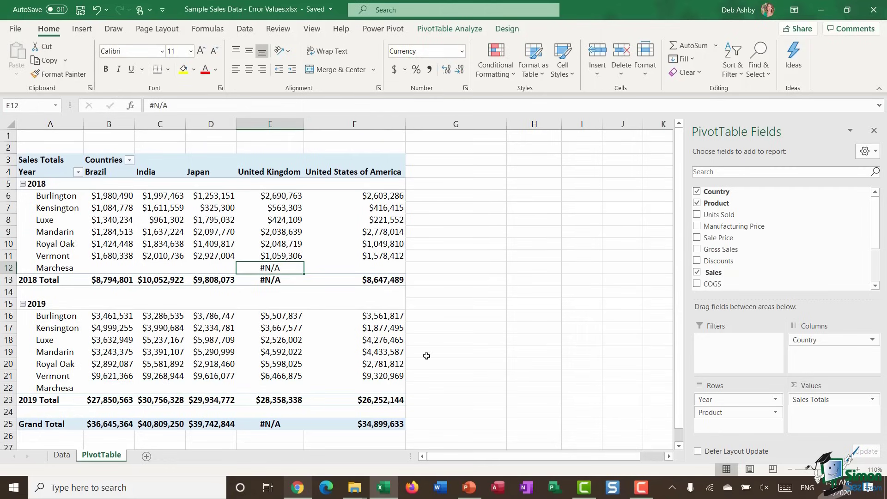
click(98, 387)
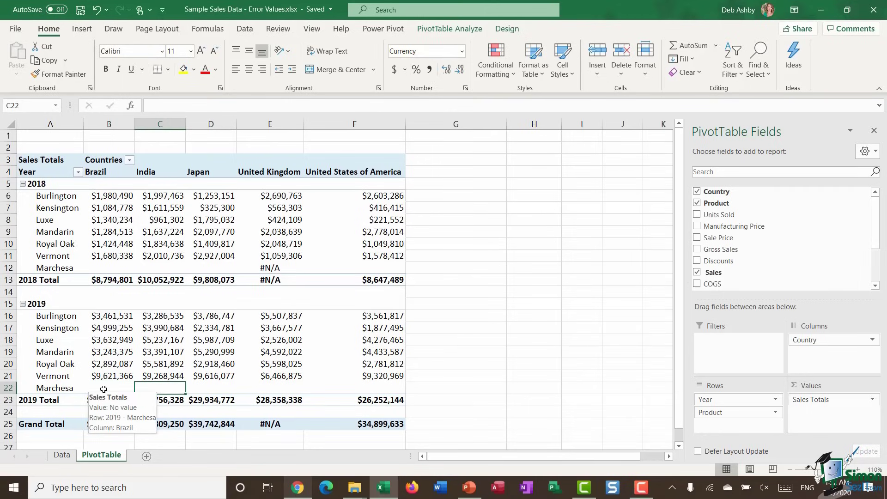
click(144, 388)
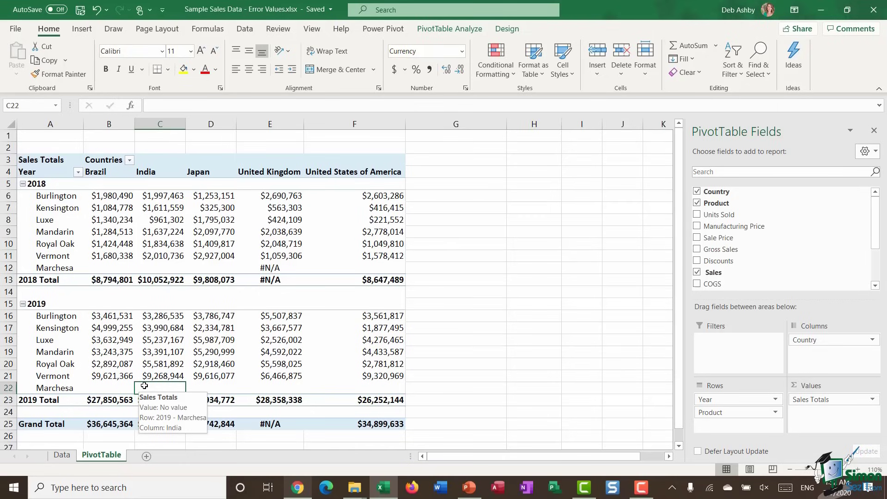
Set the pivot table to show No Data in place of error values.
click(56, 269)
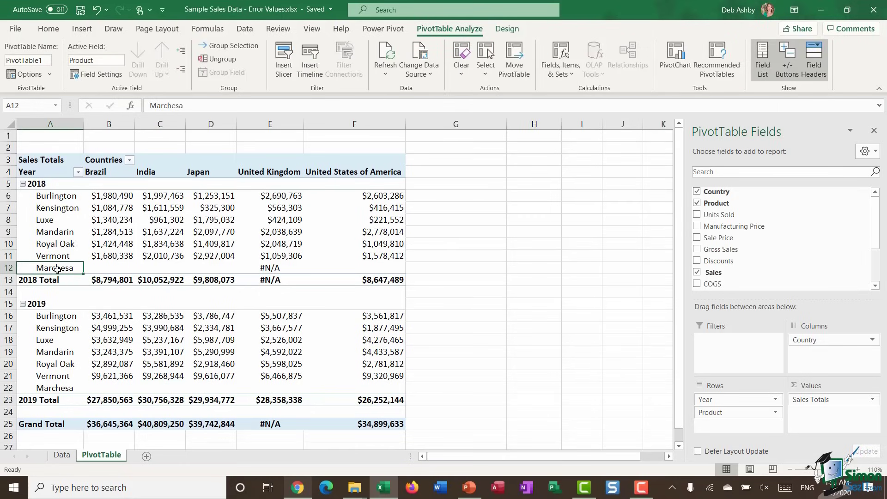
right_click(57, 270)
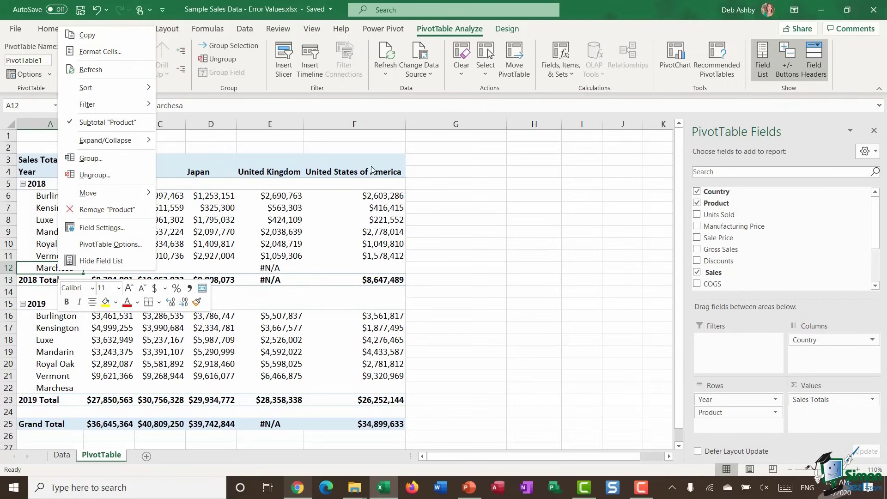
click(444, 31)
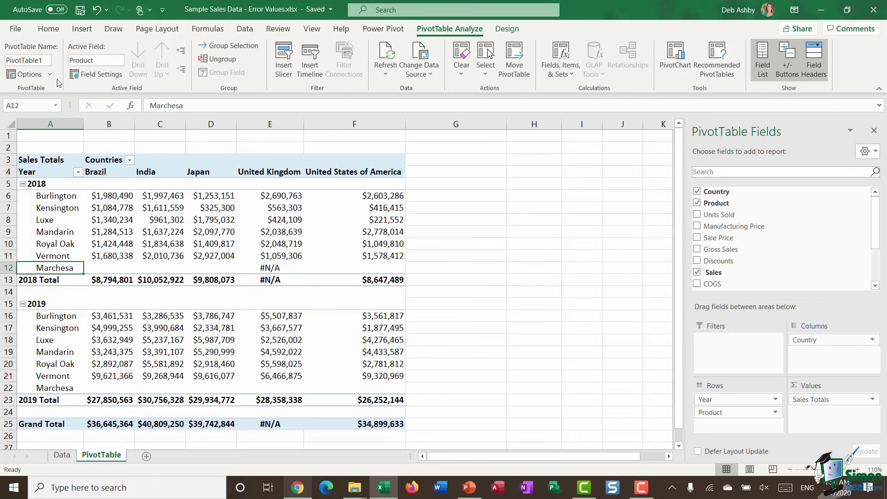
click(28, 76)
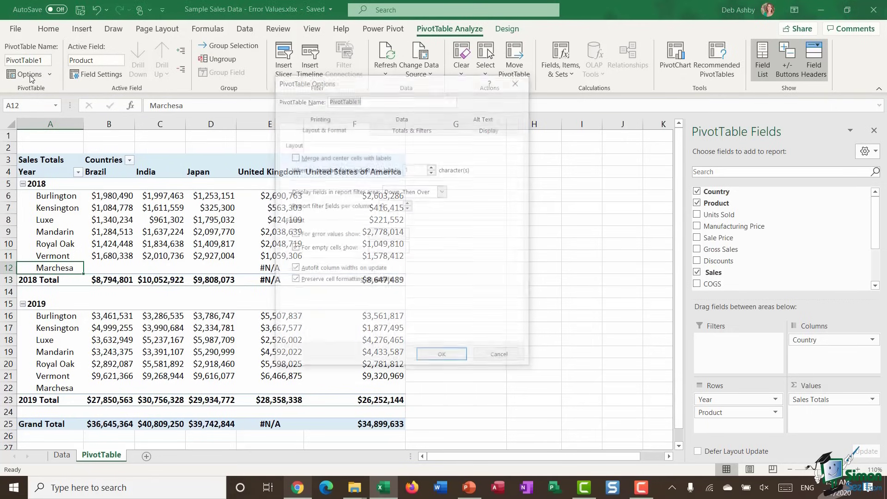
drag(373, 83, 333, 96)
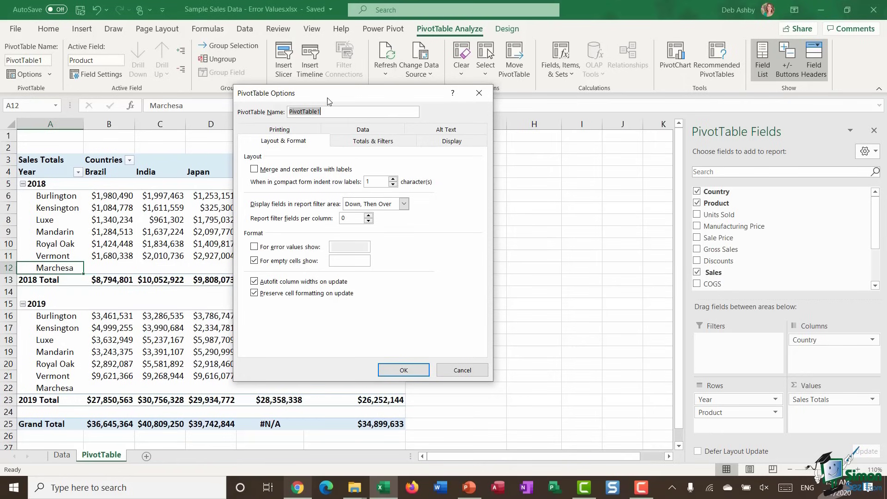
drag(328, 100, 493, 92)
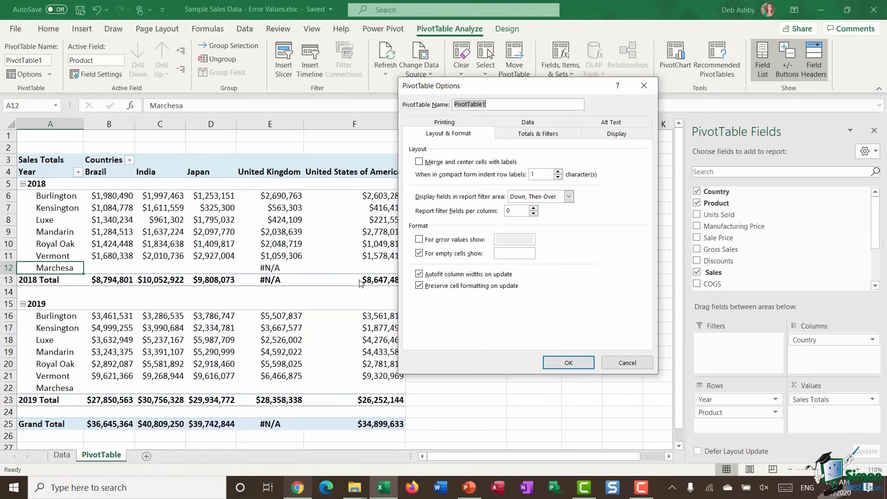
click(419, 239)
click(503, 240)
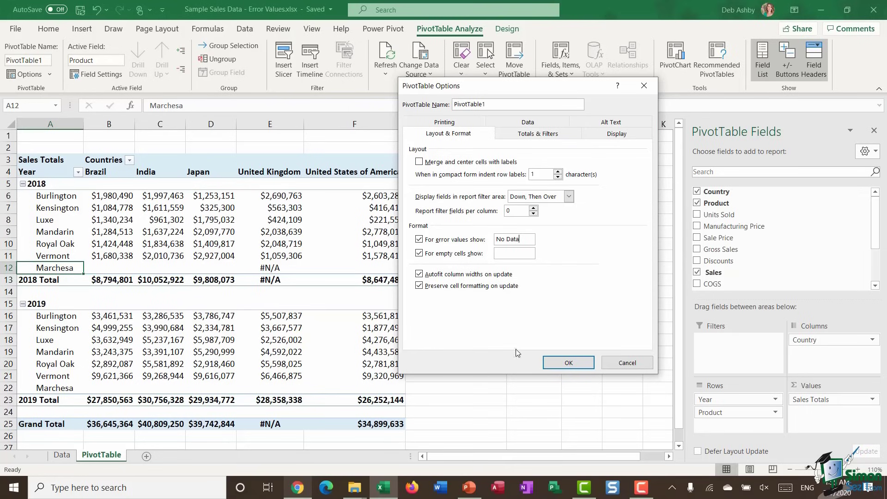
click(568, 364)
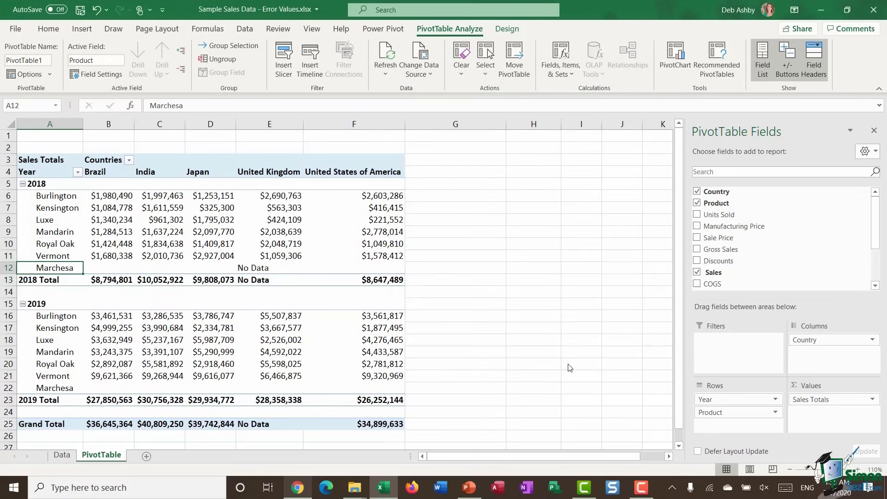
Change the pivot table's replacement text for error values to 0.
mouse_move(270, 270)
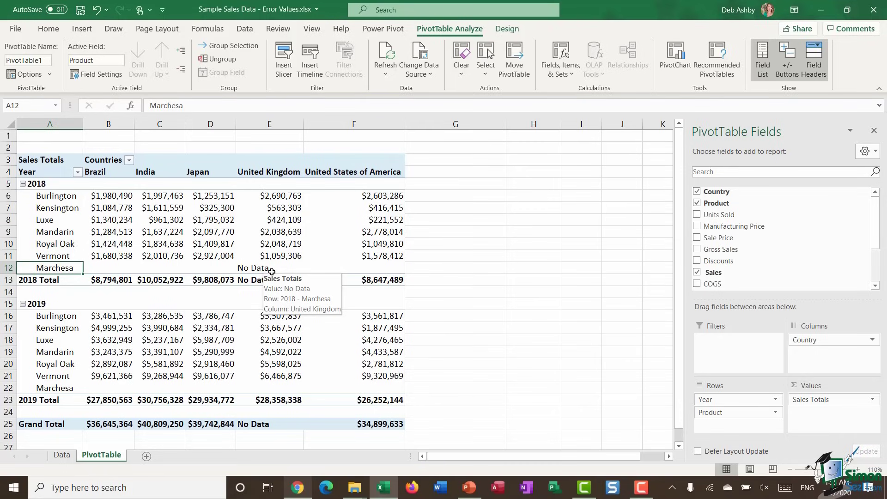
click(29, 75)
click(521, 238)
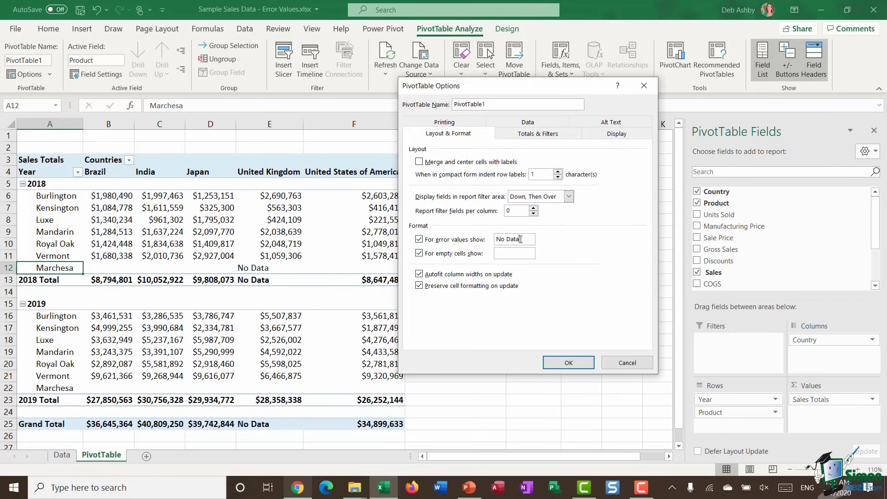
double_click(493, 234)
text(0)
click(568, 362)
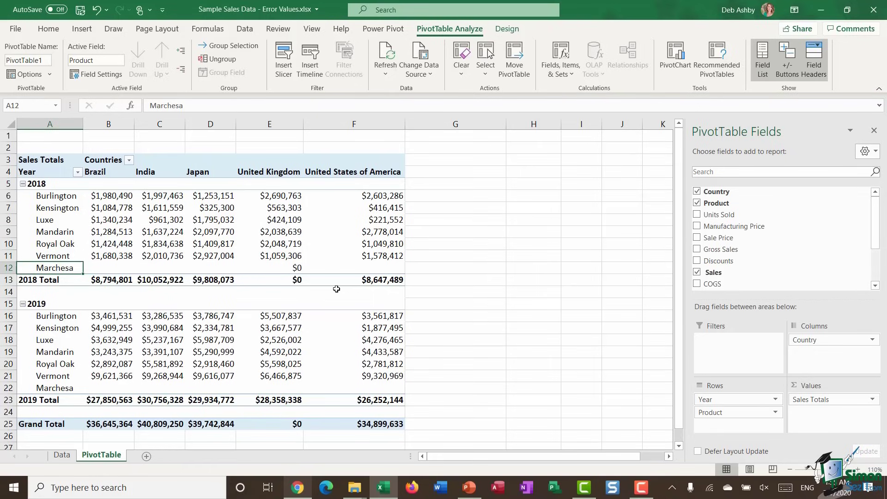
Filter the Data sheet's Product column to show only Marchesa, and return to the PivotTable sheet.
mouse_move(85, 390)
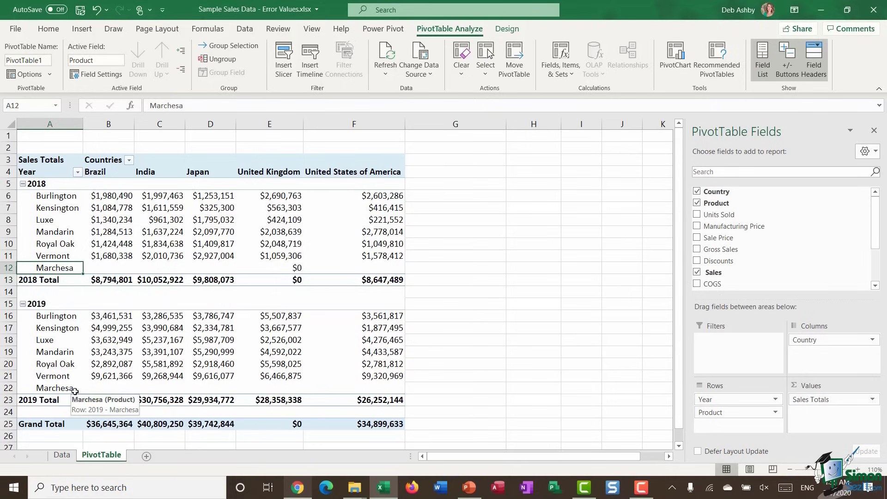
click(108, 327)
scroll(96, 310, down, 2)
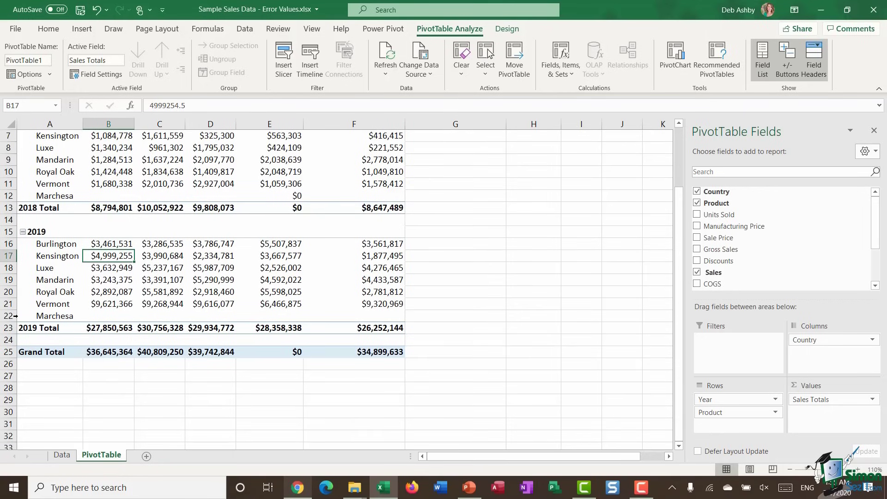
click(59, 315)
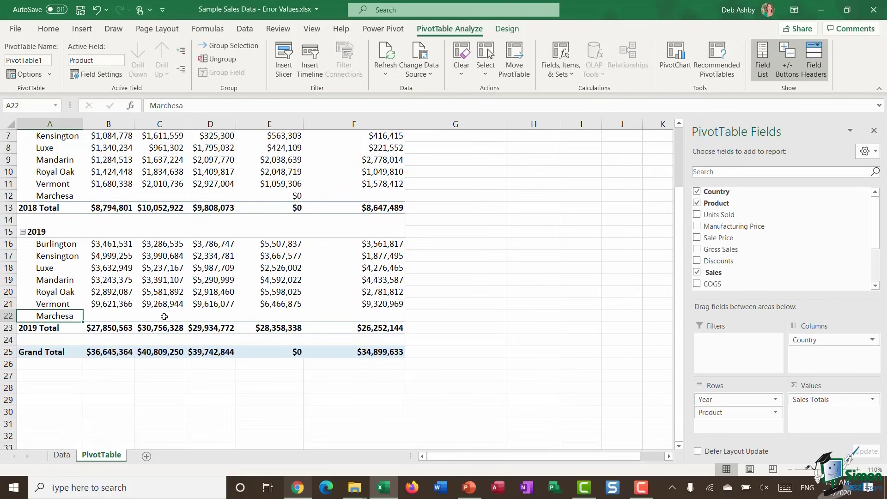
mouse_move(387, 320)
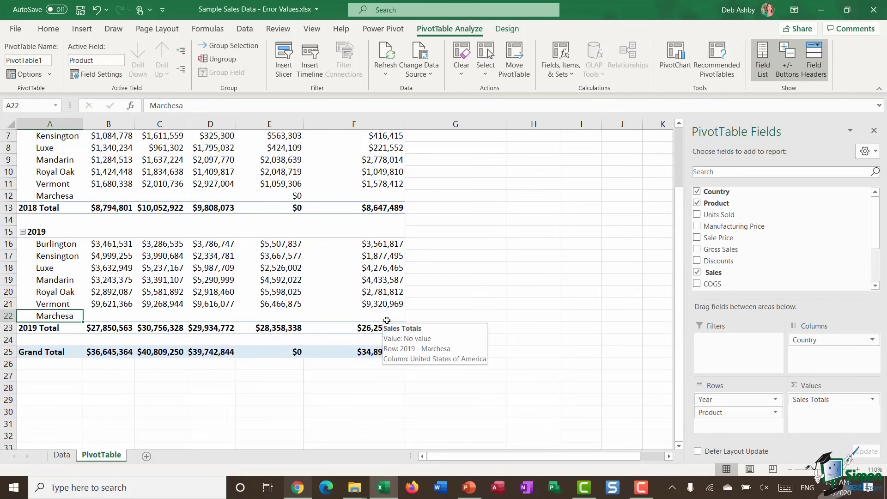
click(62, 455)
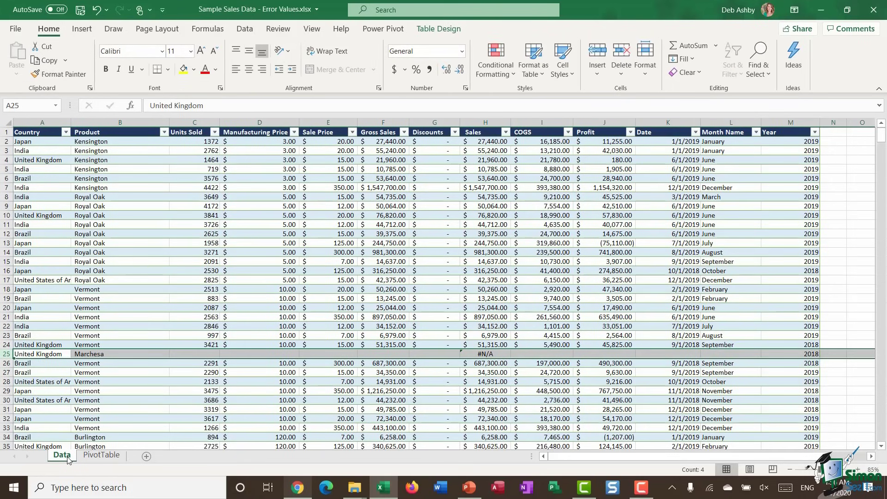
click(165, 133)
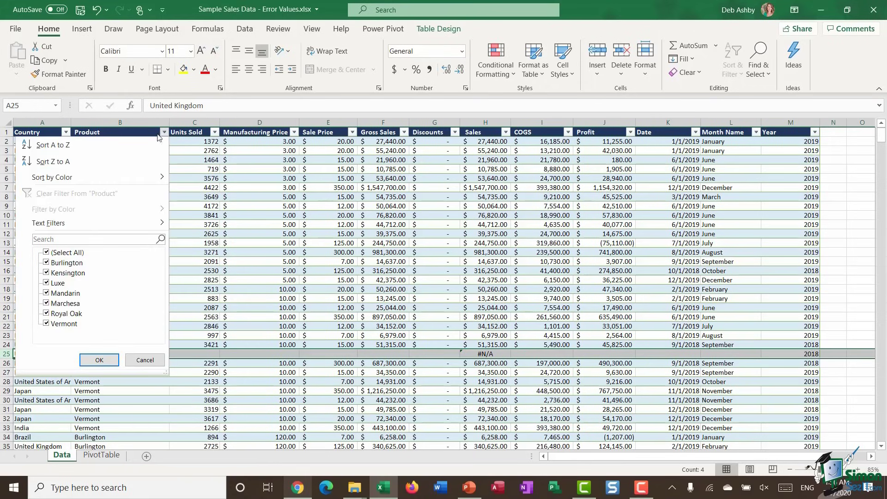
click(47, 254)
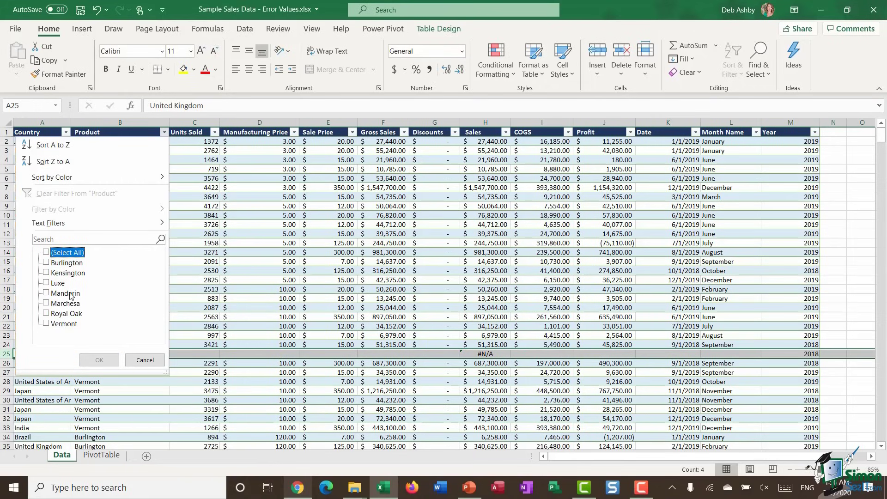
click(47, 303)
click(99, 360)
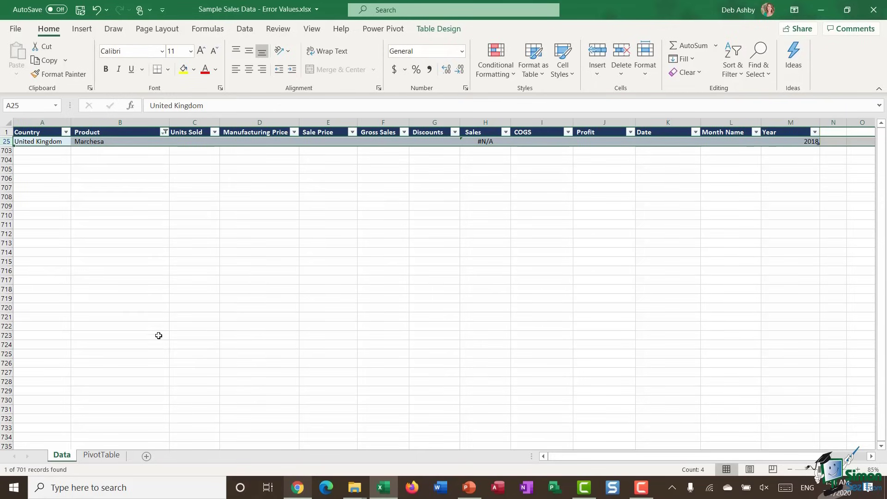
click(101, 456)
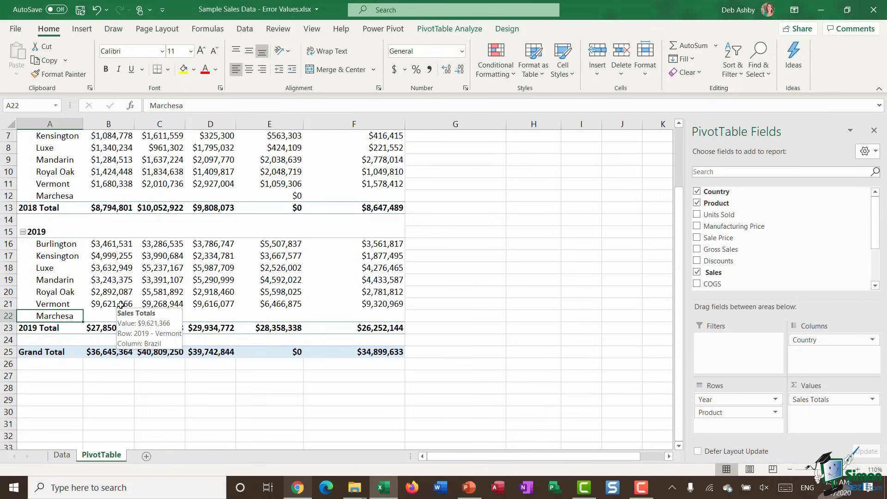
Try showing 0 in the pivot table's empty cells, and undo that change.
click(103, 317)
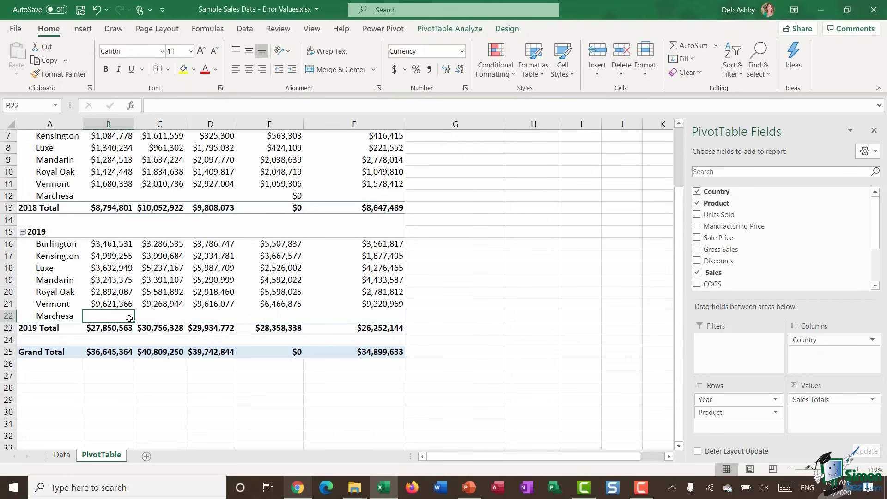
mouse_move(119, 317)
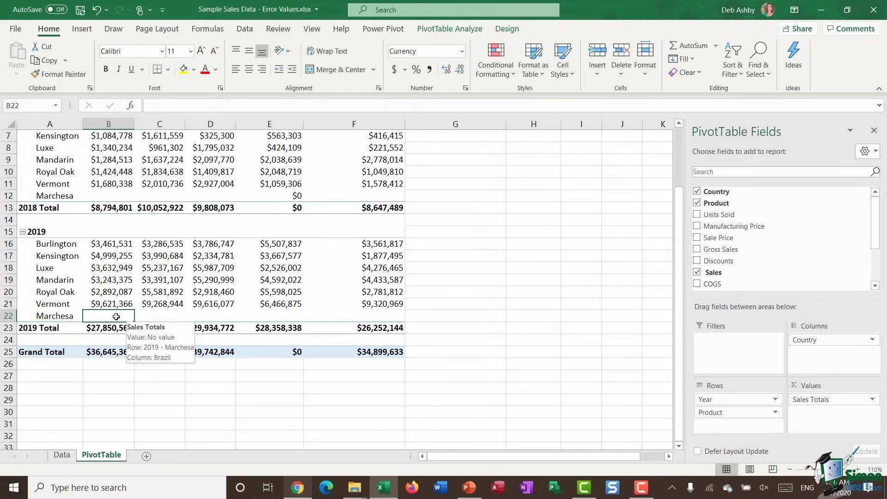
click(69, 314)
click(449, 29)
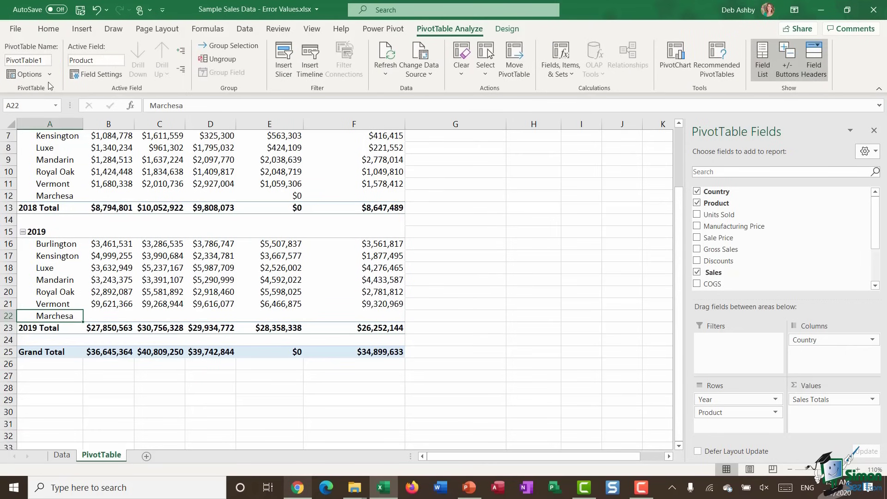
click(27, 74)
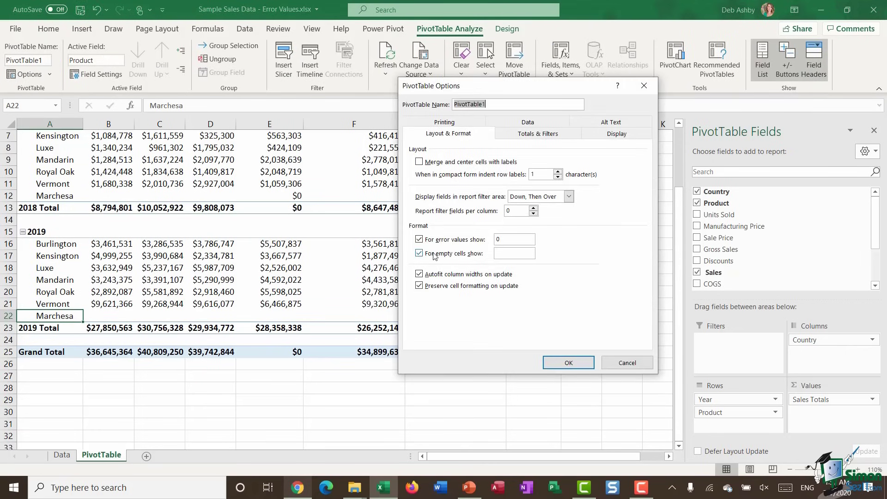
click(510, 255)
click(551, 364)
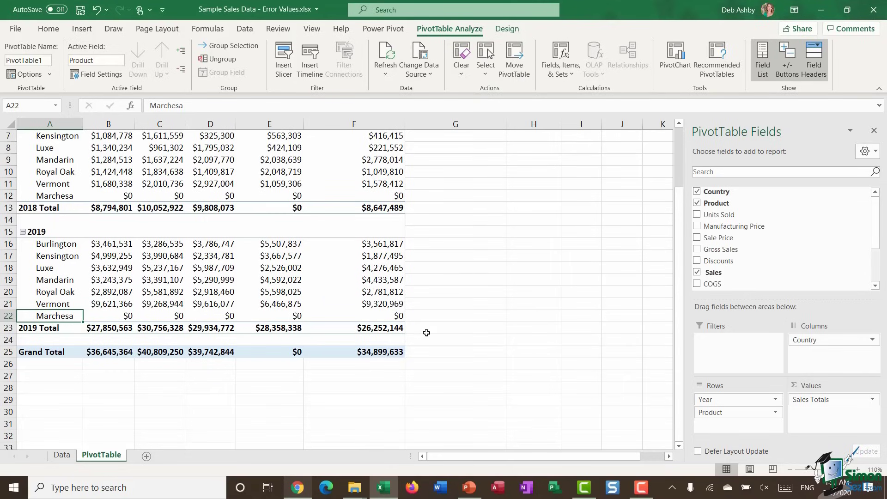
click(97, 10)
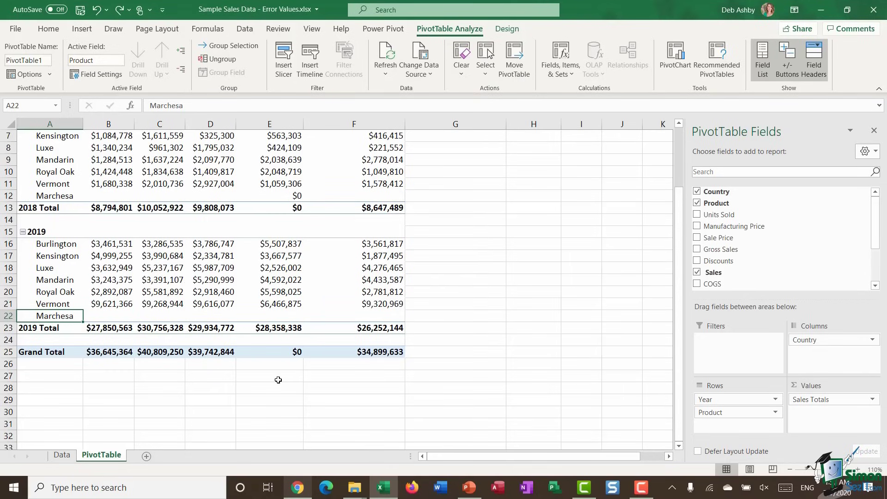
Turn off showing items with no data for the pivot table's Product field.
right_click(68, 317)
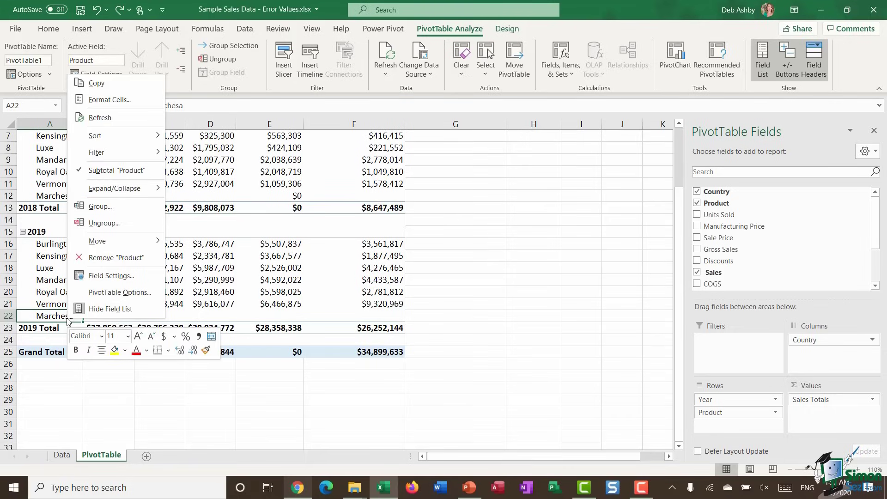
click(107, 275)
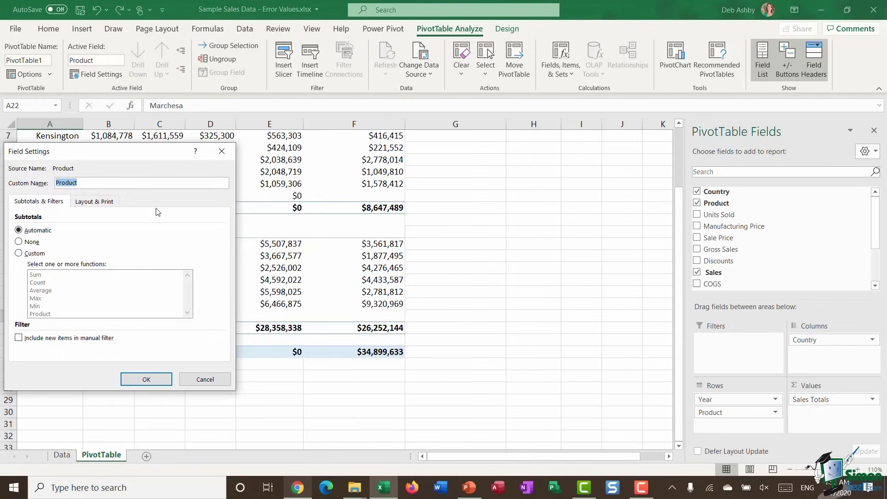
drag(151, 153, 397, 134)
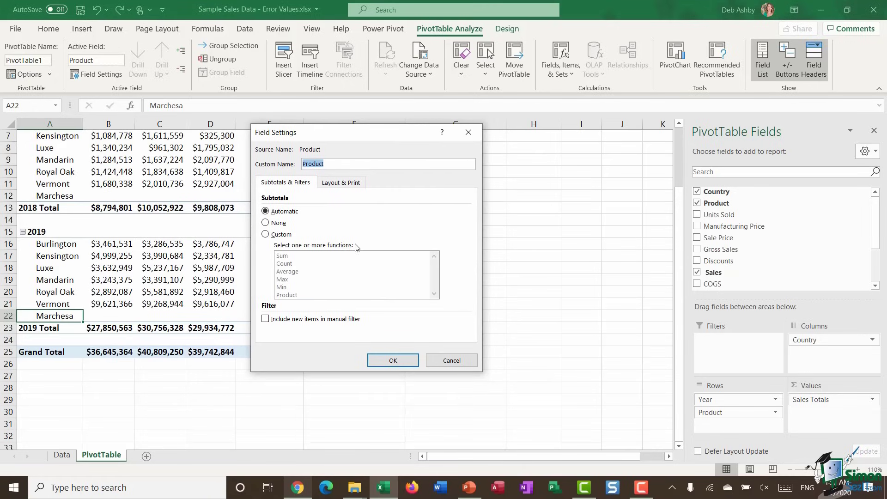
click(346, 185)
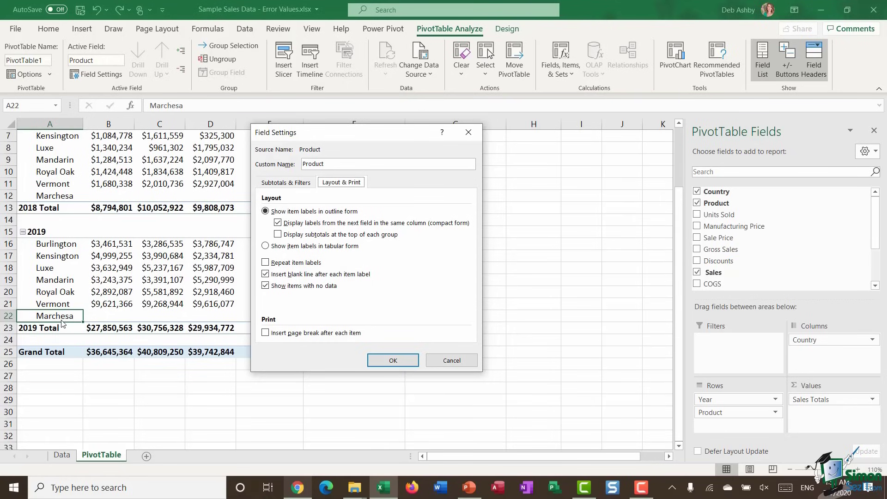
click(266, 286)
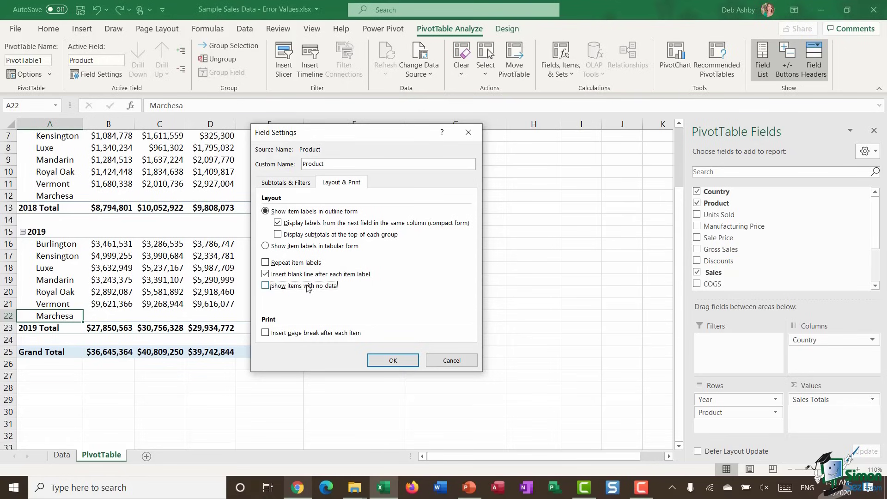
click(406, 361)
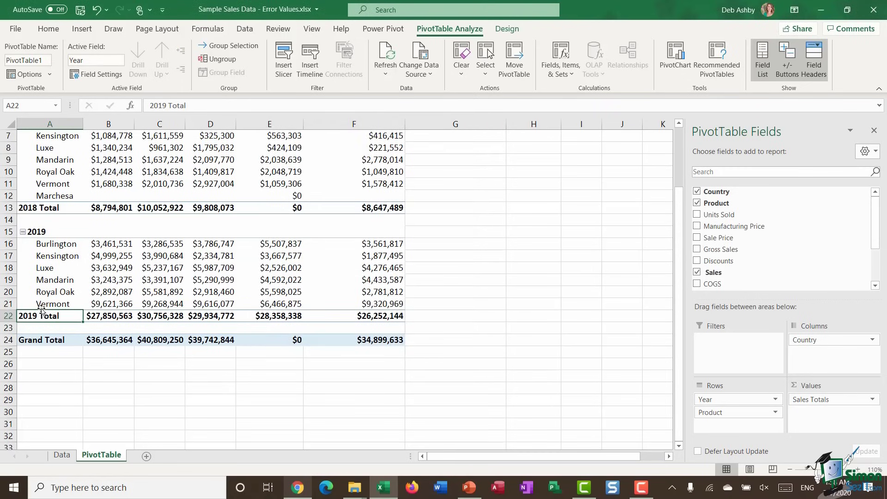
mouse_move(207, 310)
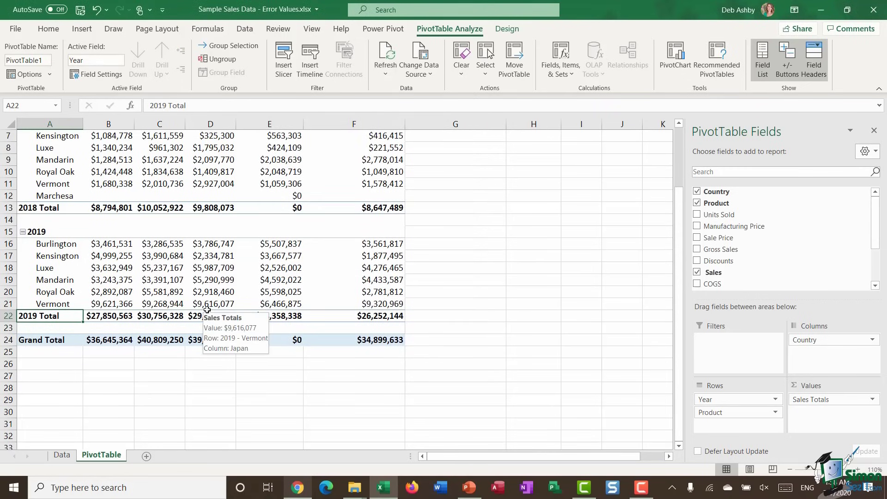
scroll(207, 310, up, 2)
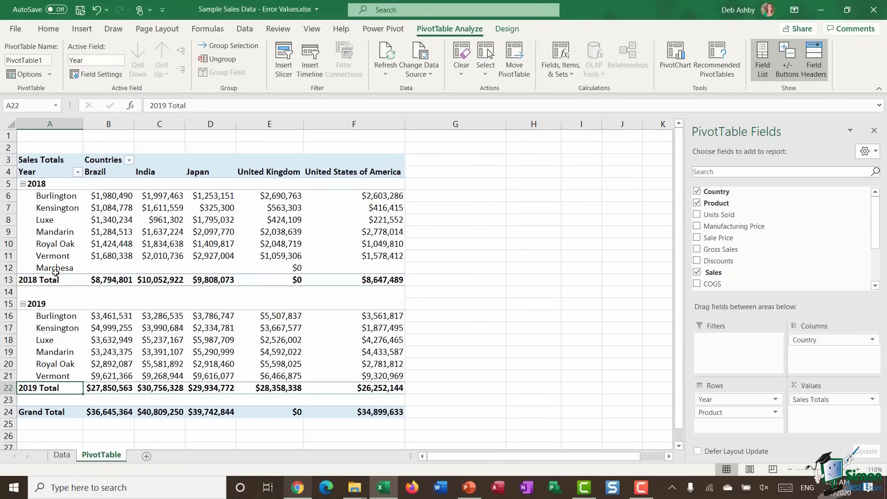
mouse_move(283, 271)
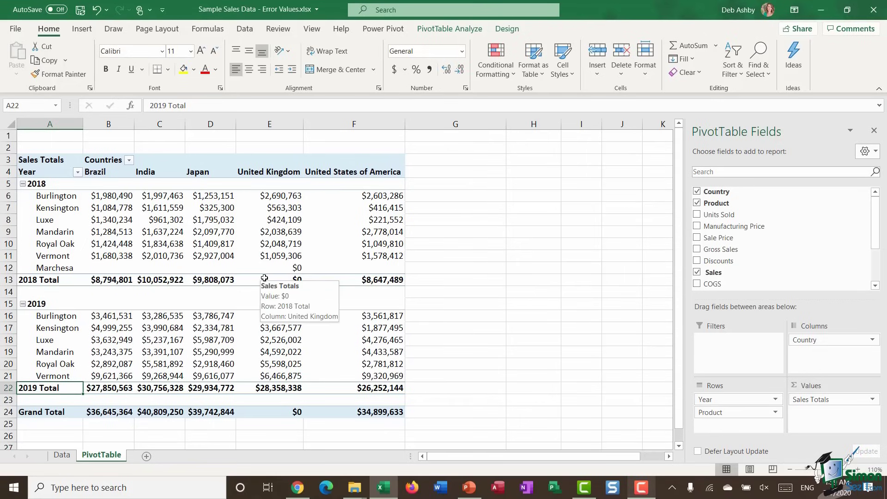
Refresh the sales pivot table so that it reflects the current source data.
mouse_move(87, 276)
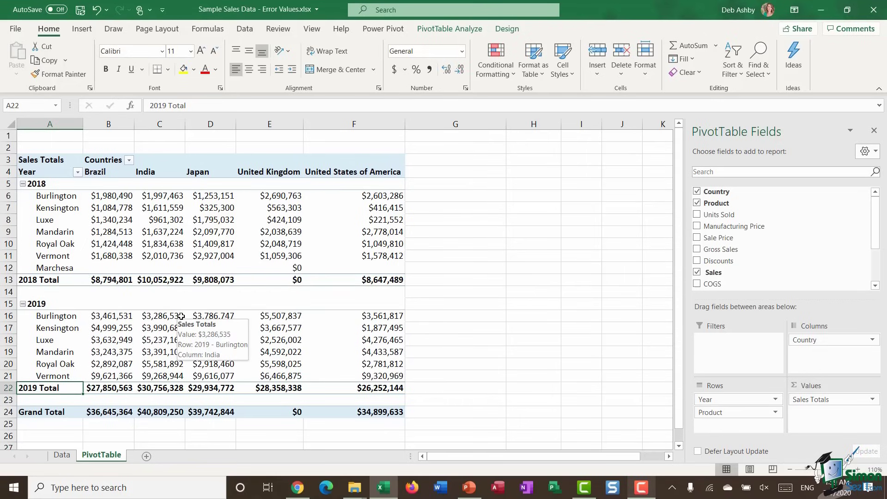
click(170, 233)
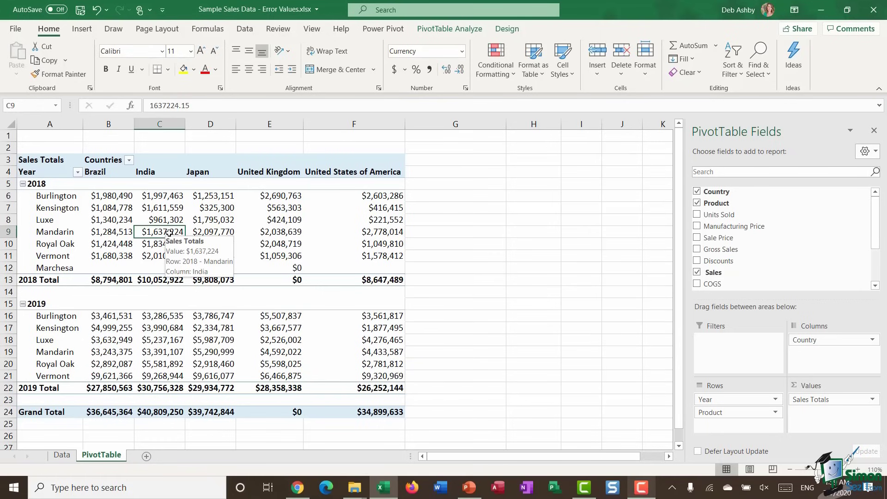
click(445, 30)
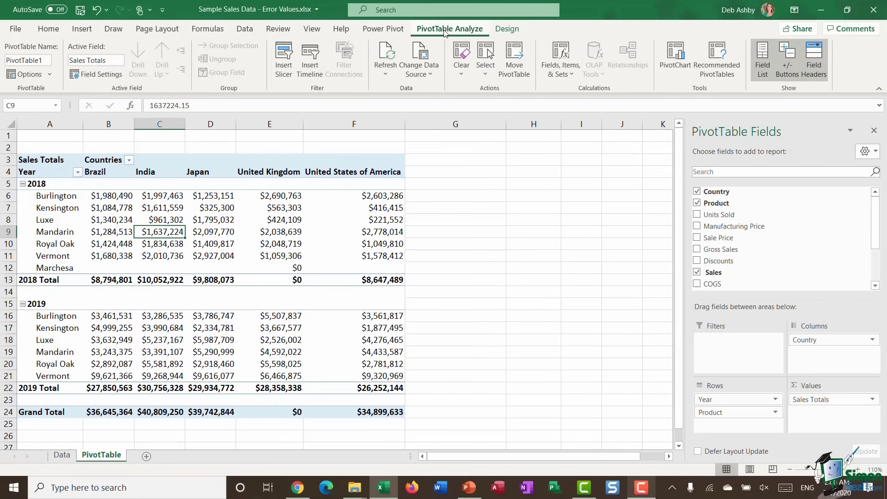
click(390, 56)
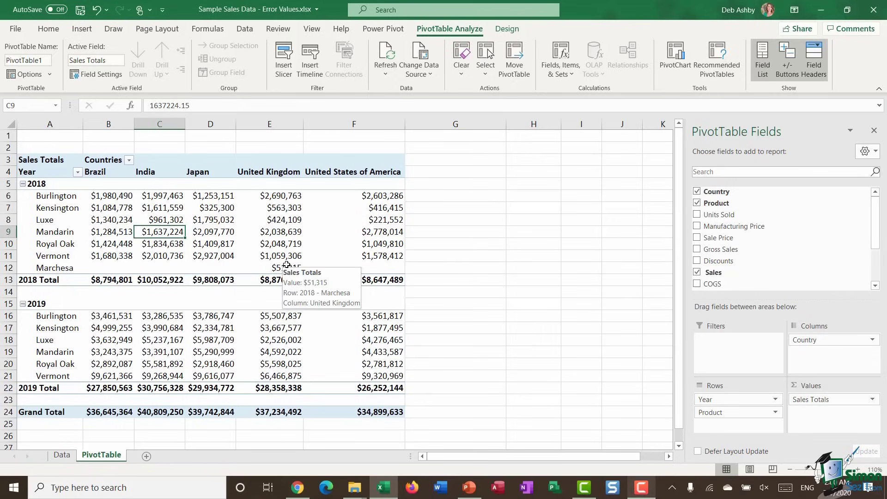
Set the pivot table's options to show 0 in empty cells.
mouse_move(43, 270)
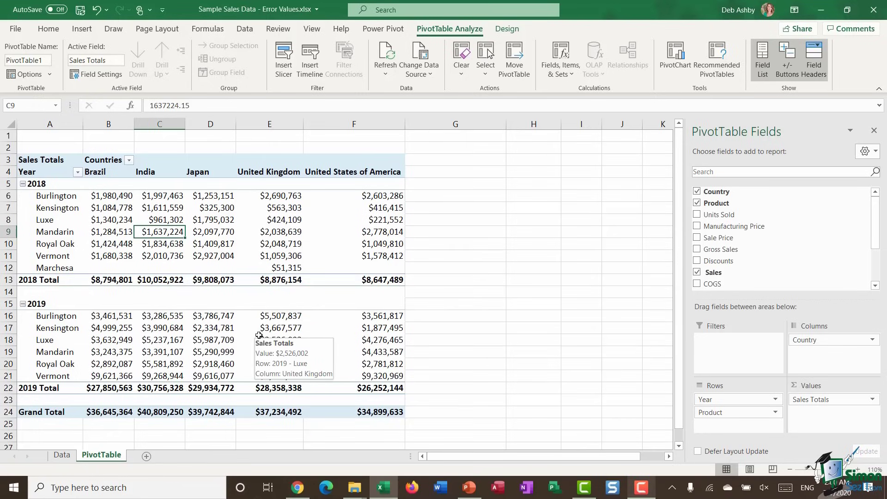
right_click(59, 271)
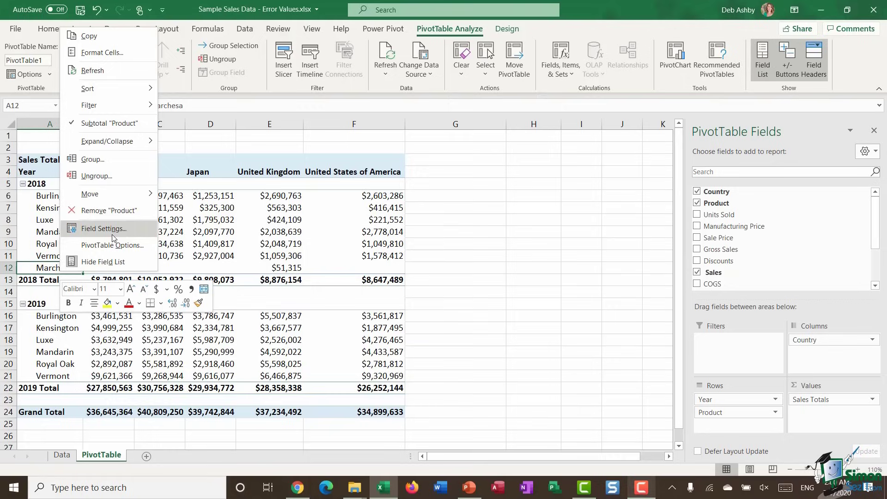
click(106, 245)
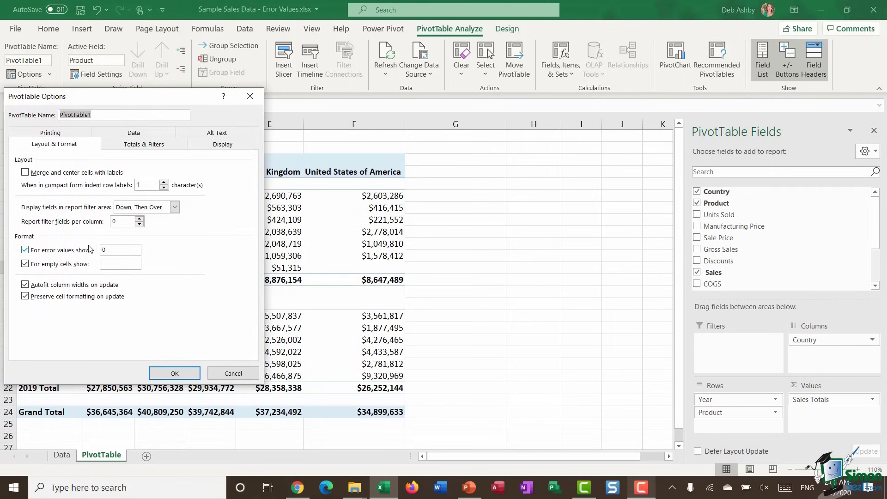
click(108, 262)
text(0)
click(175, 373)
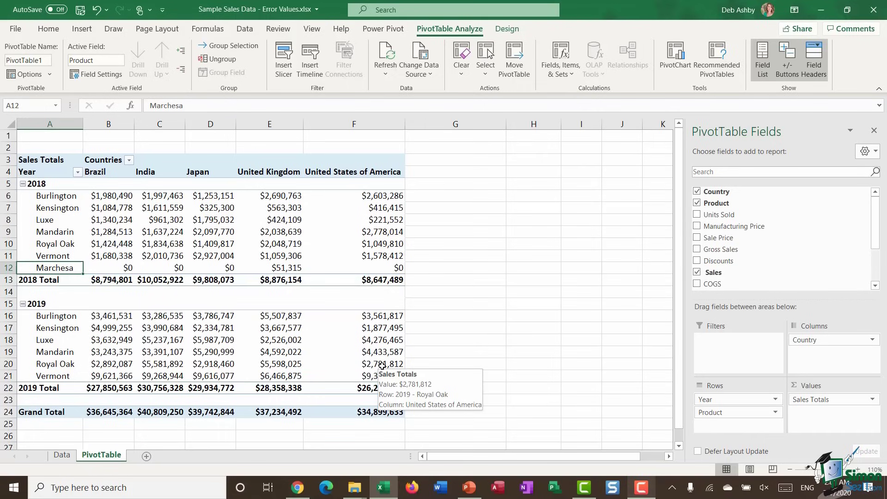
Rename the pivot table as Global_Sales.
click(182, 234)
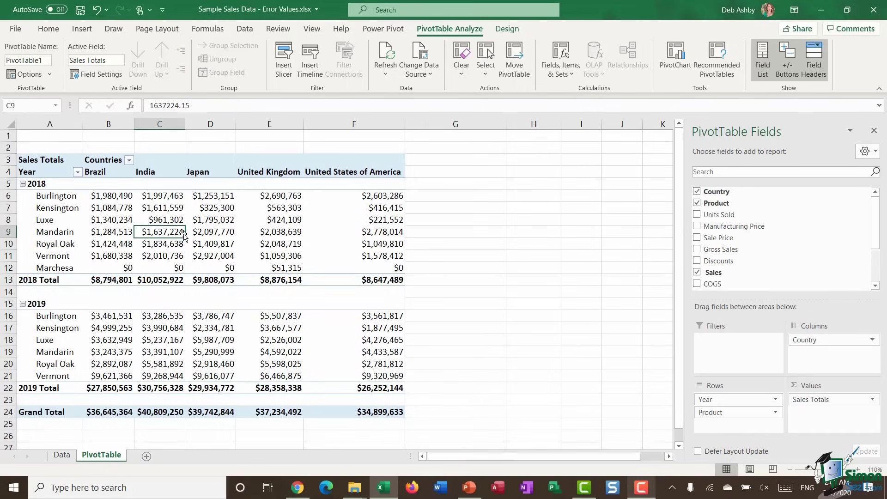
mouse_move(178, 234)
mouse_move(152, 239)
click(45, 61)
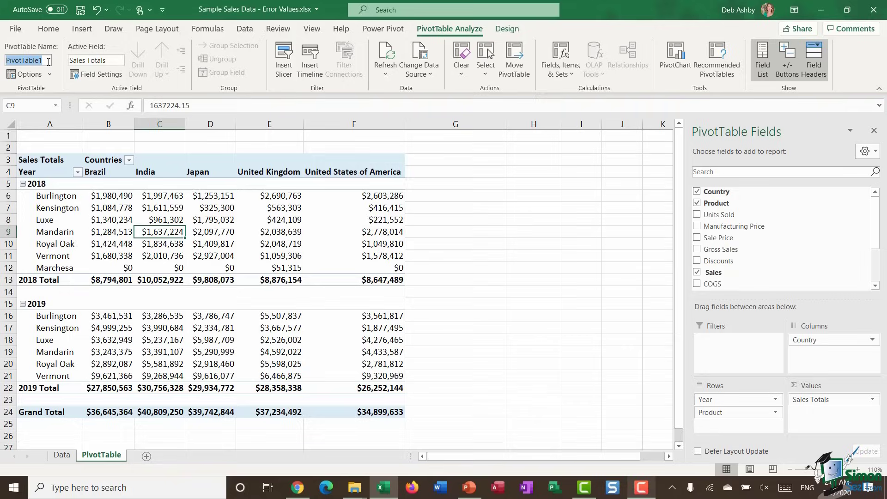
text(Glov)
key(BackSpace)
text(bal_Sales)
click(296, 246)
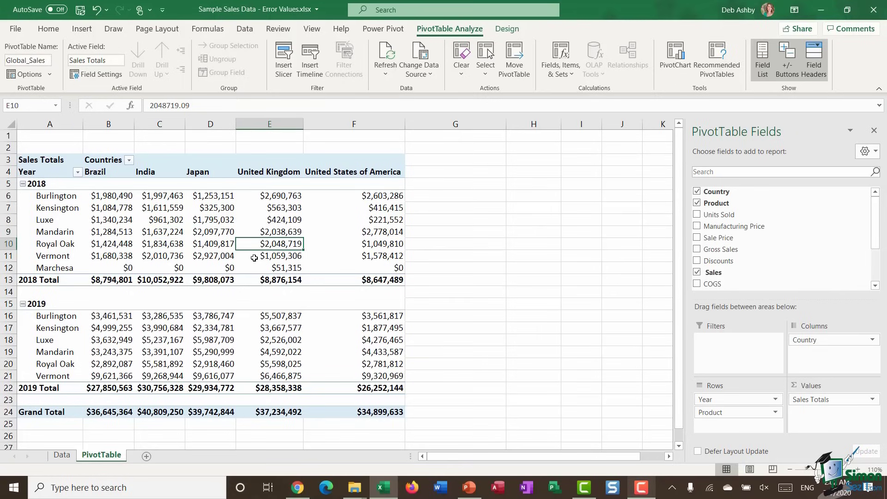
mouse_move(254, 258)
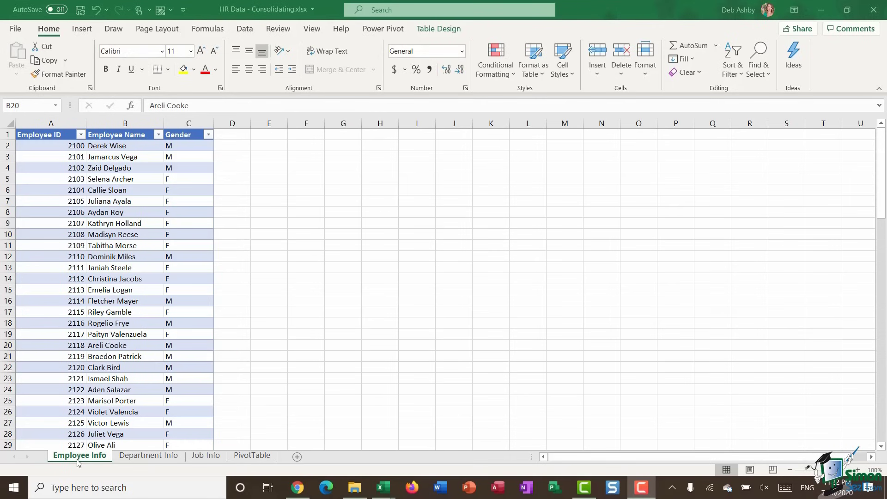
Review the Department Info, Job Info and Employee Info sheets of the HR Data - Consolidating workbook.
click(145, 457)
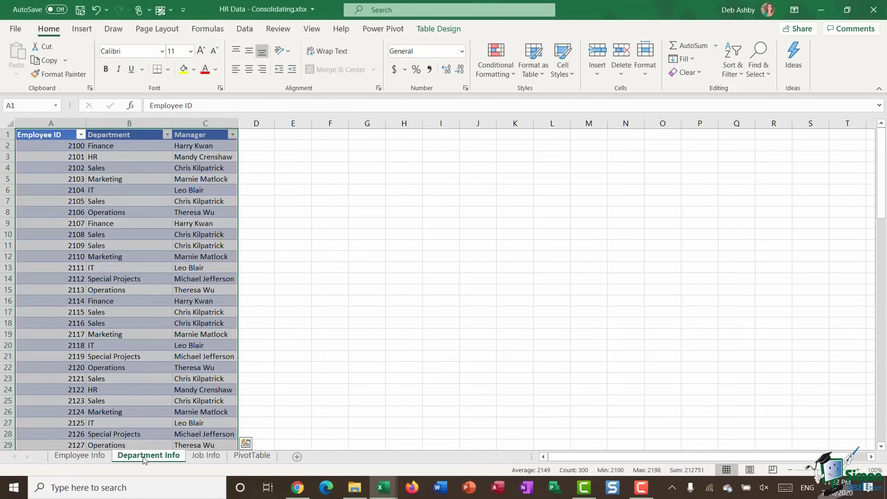
click(206, 457)
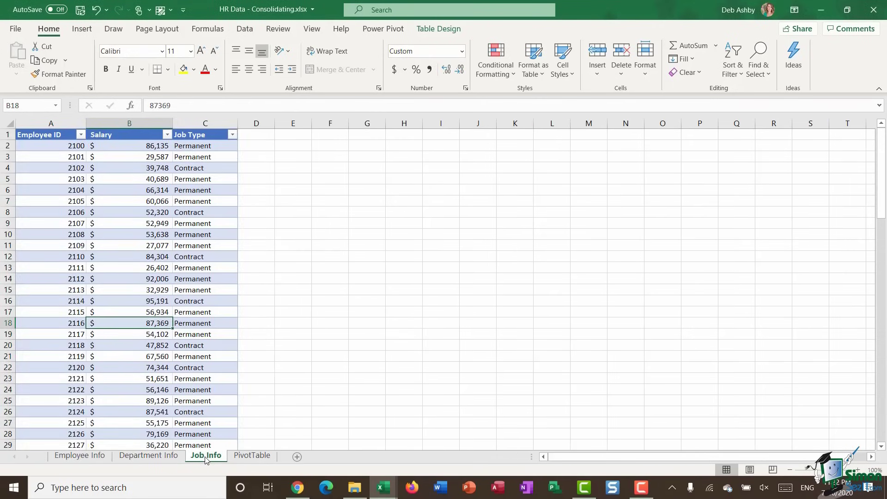
click(85, 456)
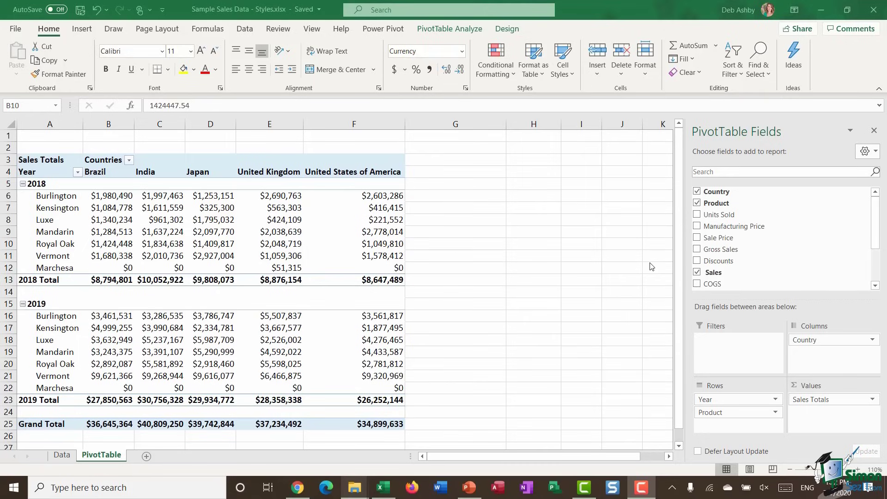
Preview the light, medium and dark PivotTable styles on the sales pivot table without applying any of them.
click(512, 30)
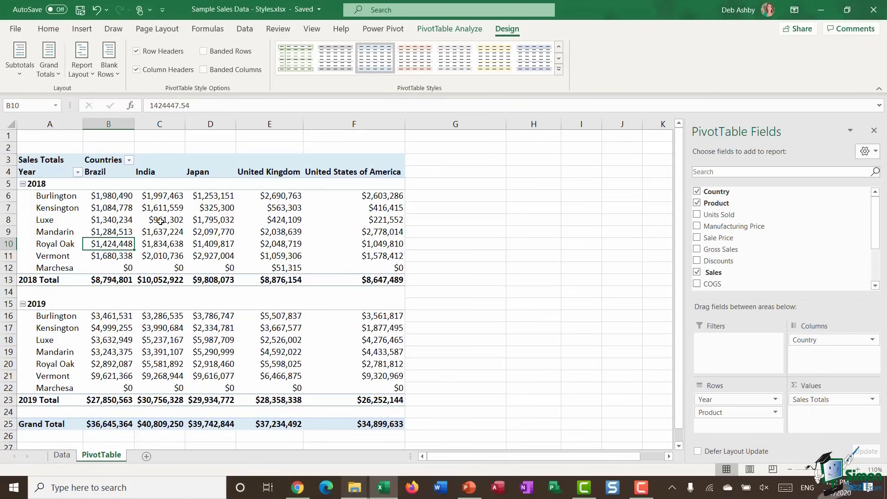
mouse_move(159, 221)
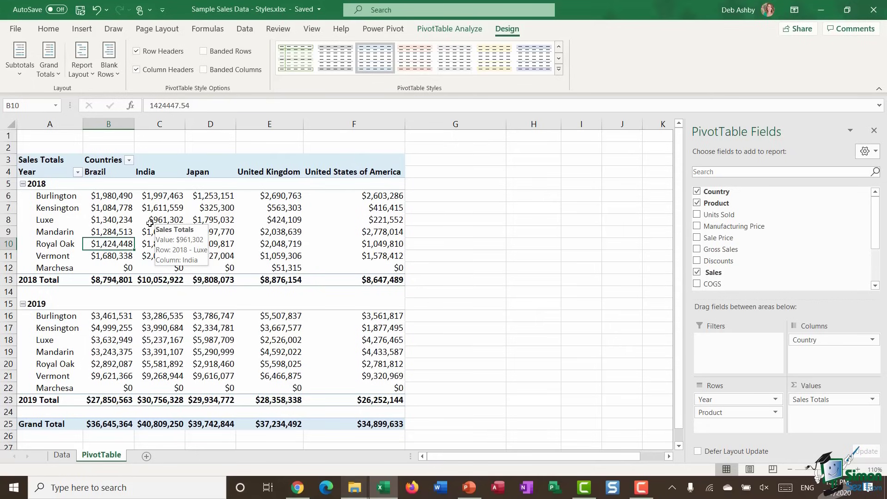
mouse_move(111, 244)
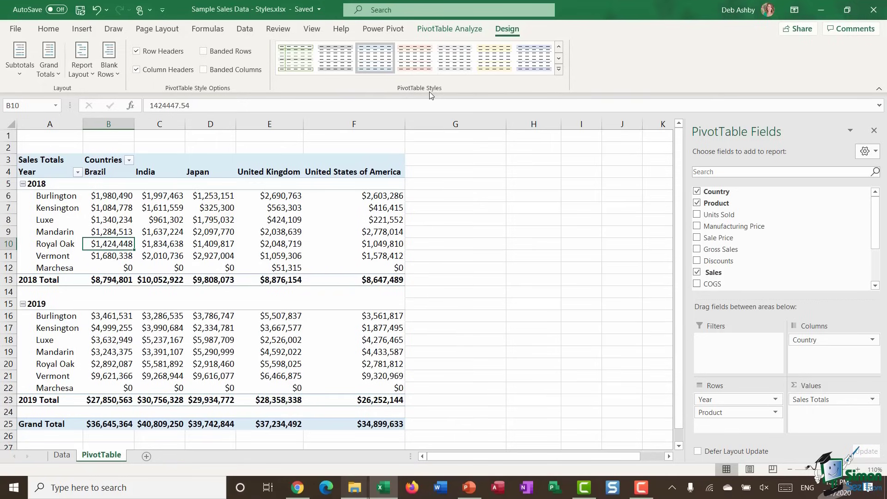
click(559, 70)
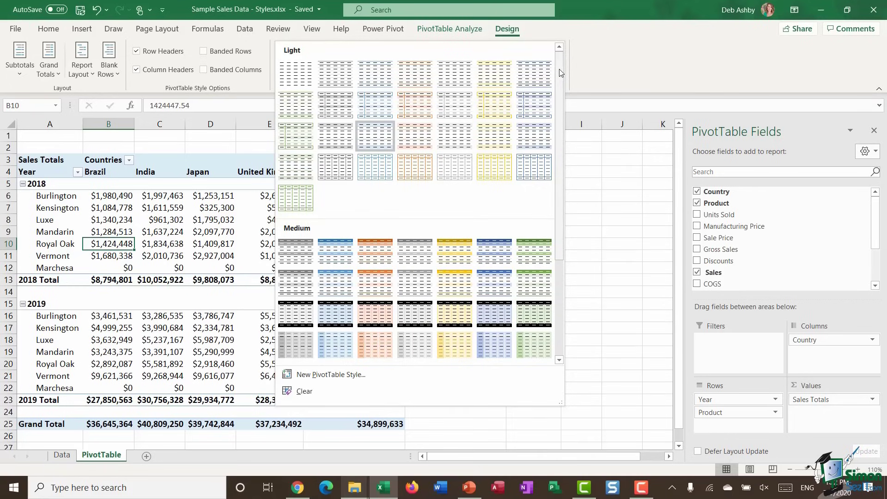
drag(559, 68, 560, 92)
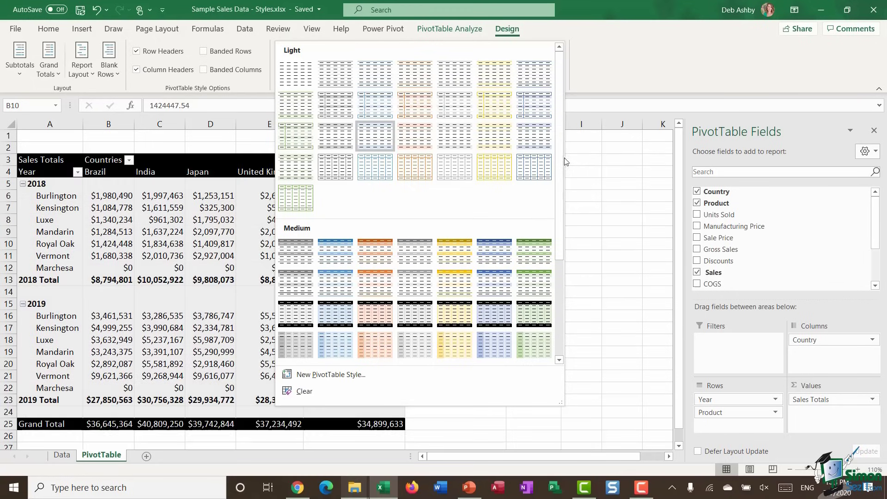
drag(559, 134, 567, 253)
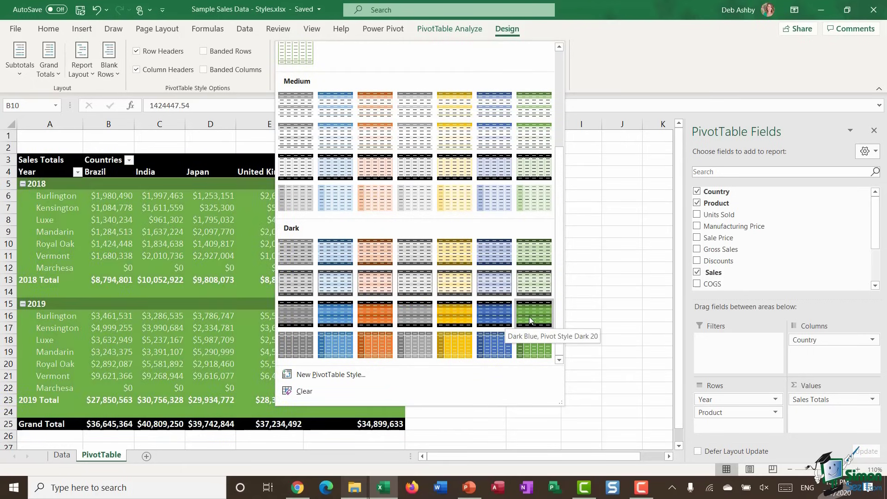
scroll(563, 213, up, 1)
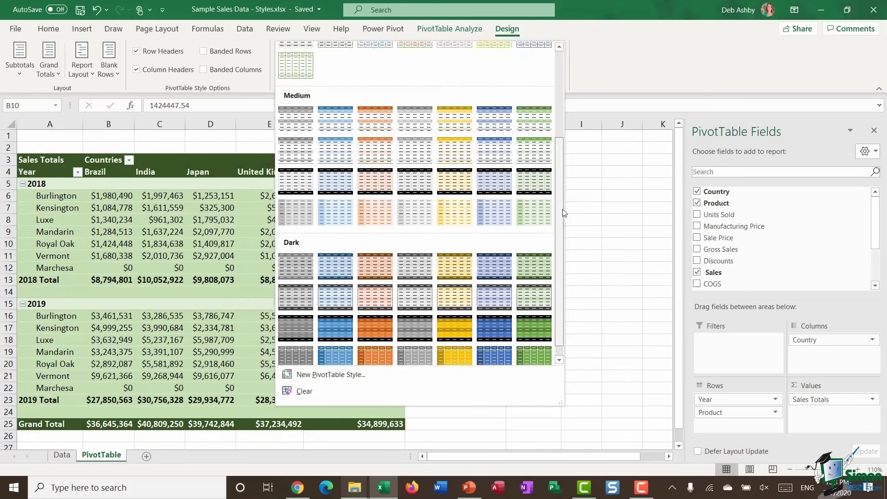
scroll(563, 212, up, 3)
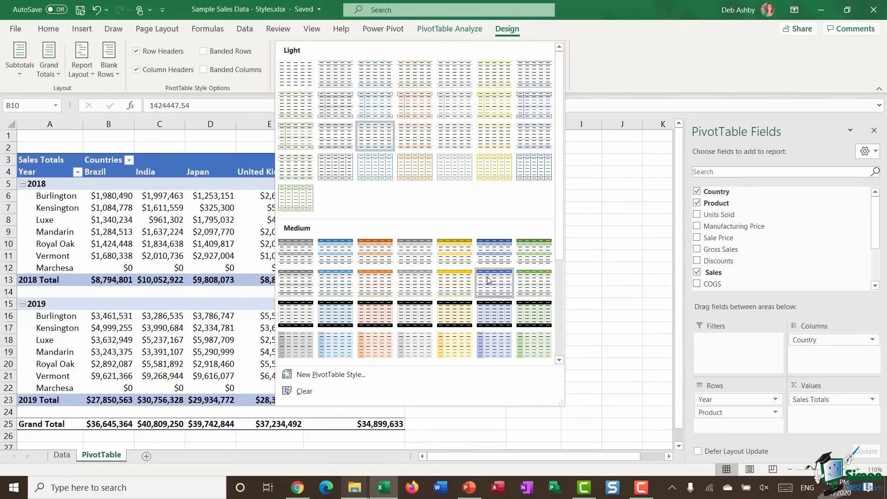
click(631, 57)
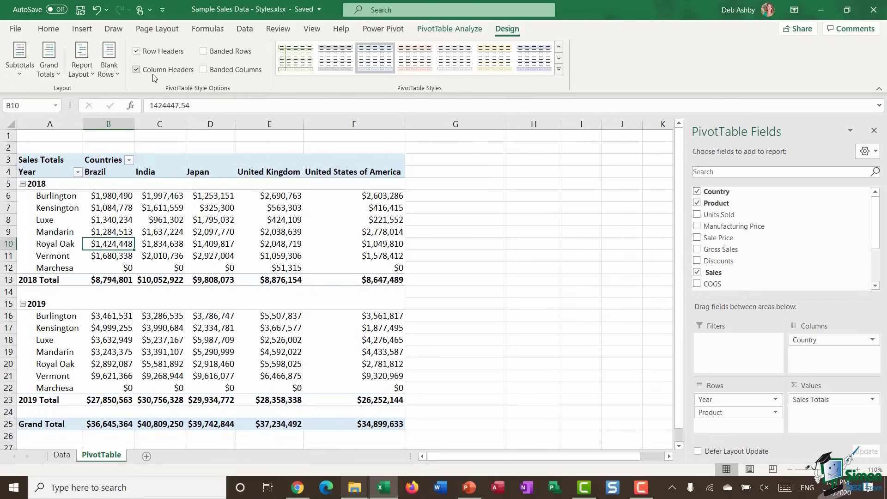
Try the pivot table without row header and column header formatting, restoring each option after comparing.
click(136, 52)
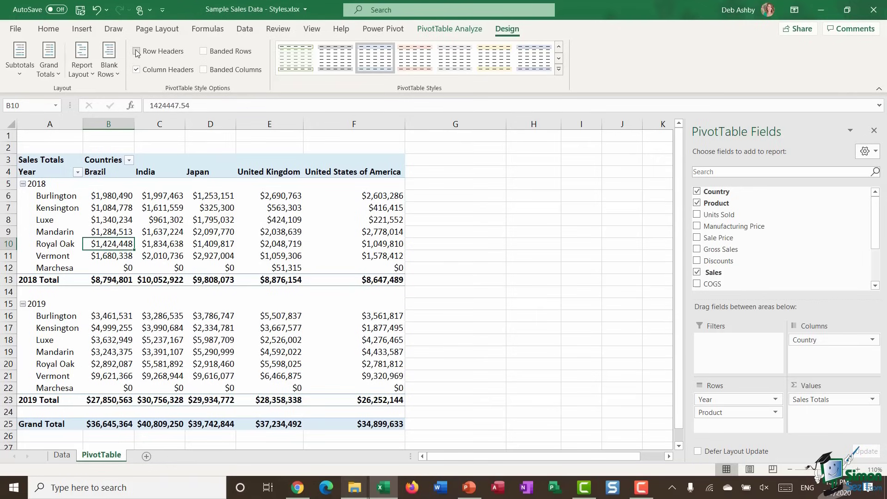
click(136, 51)
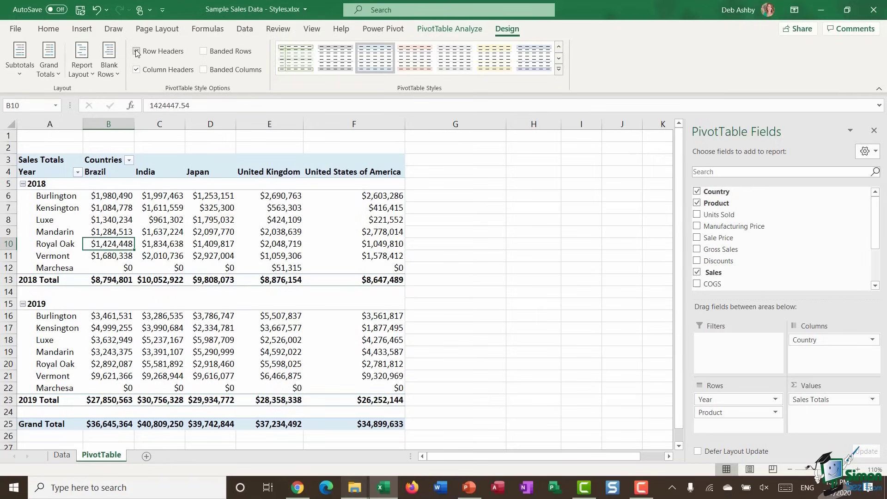
click(136, 52)
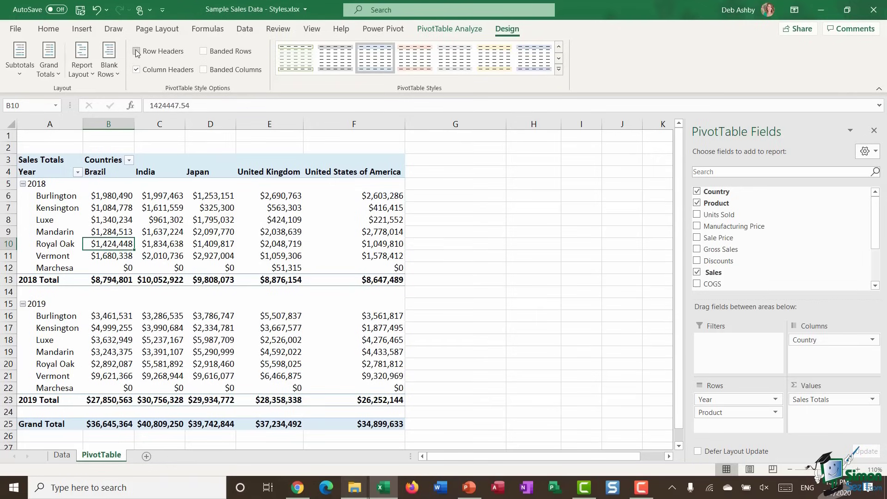
click(137, 52)
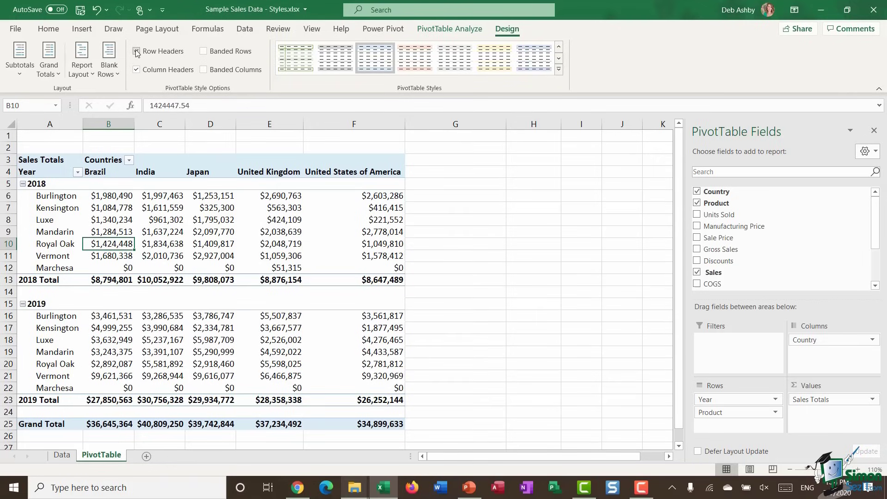
click(137, 73)
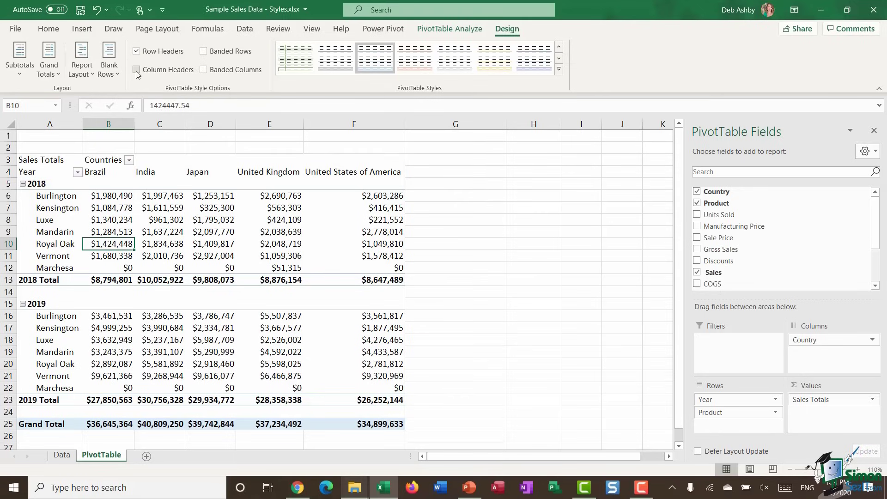
click(137, 71)
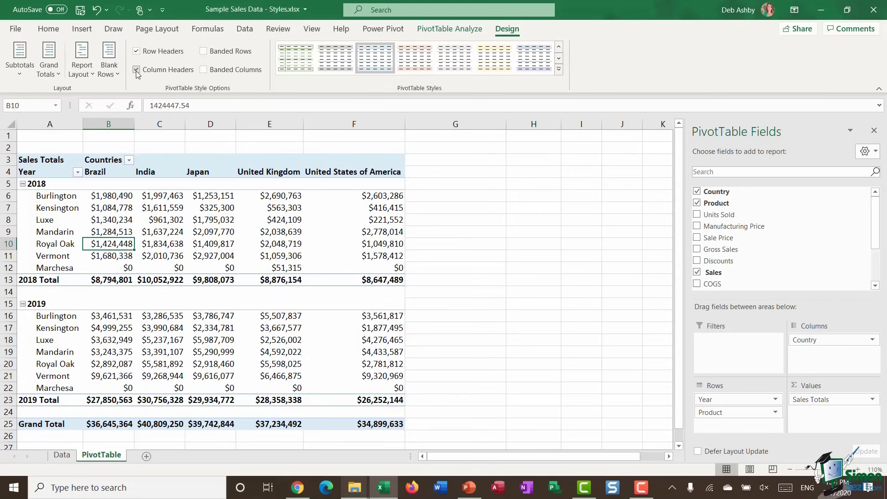
click(137, 70)
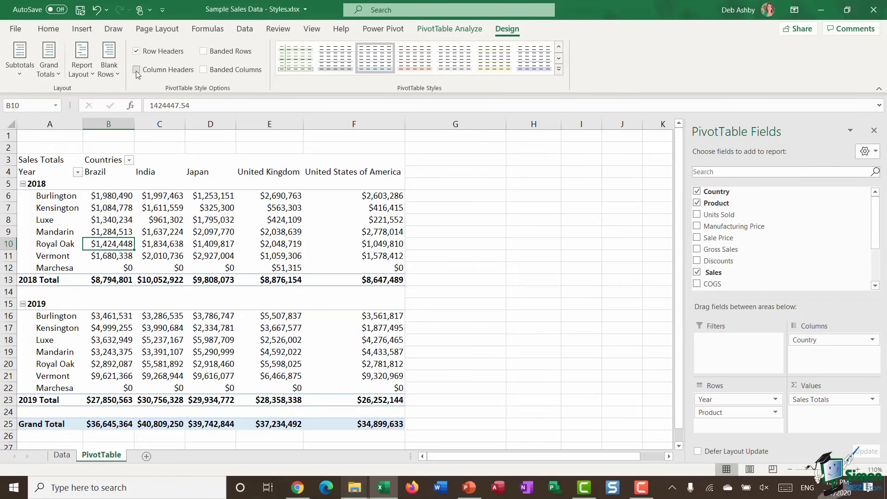
click(137, 71)
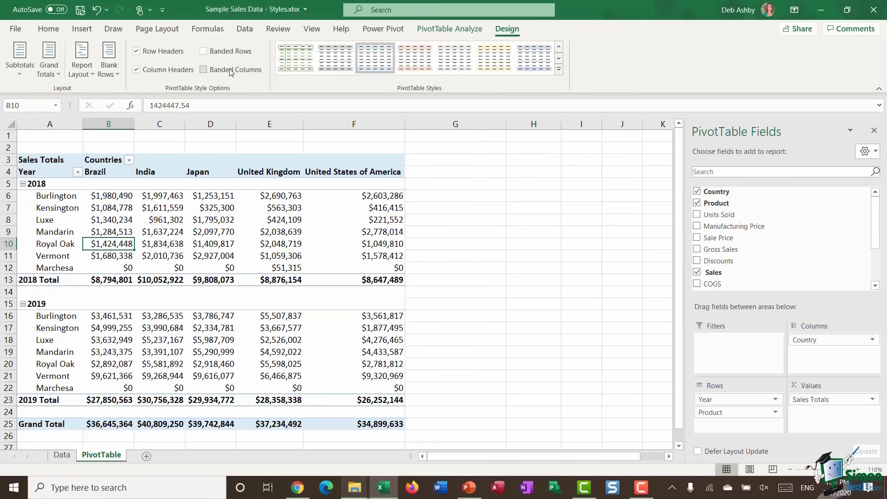
Try banded rows on the pivot table, preview the banded light styles, and turn the banding back off.
click(201, 52)
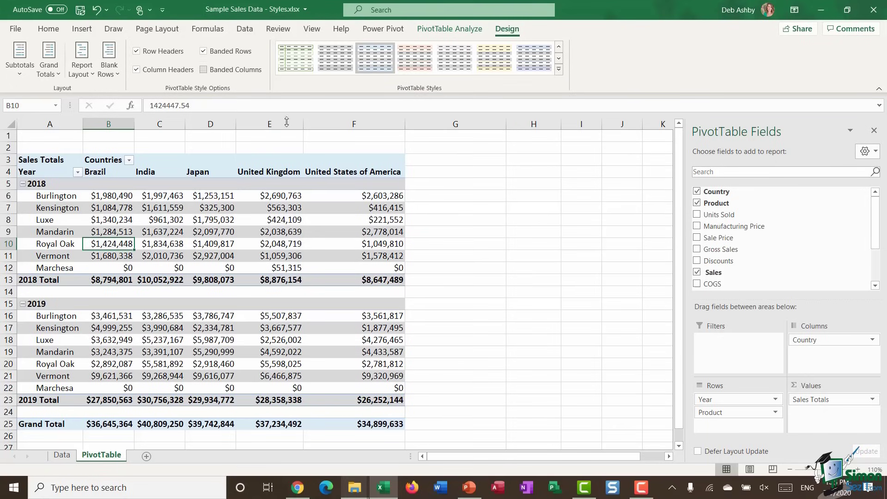
click(557, 70)
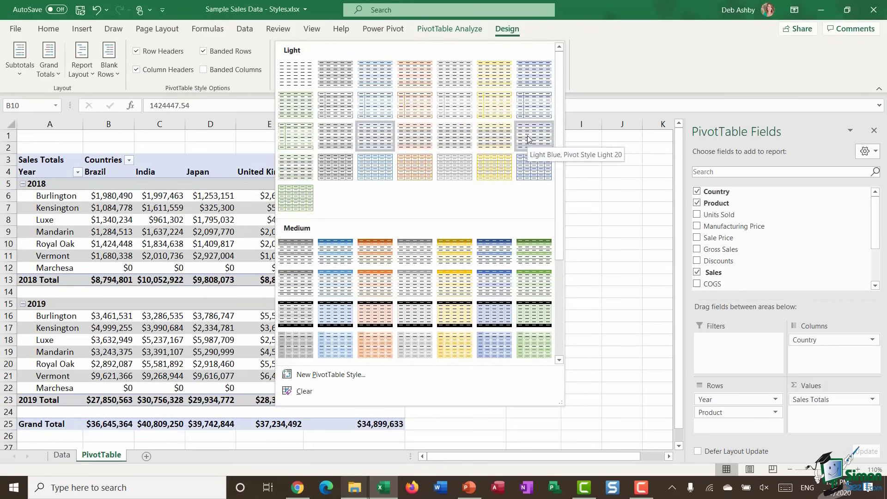
key(Escape)
click(204, 51)
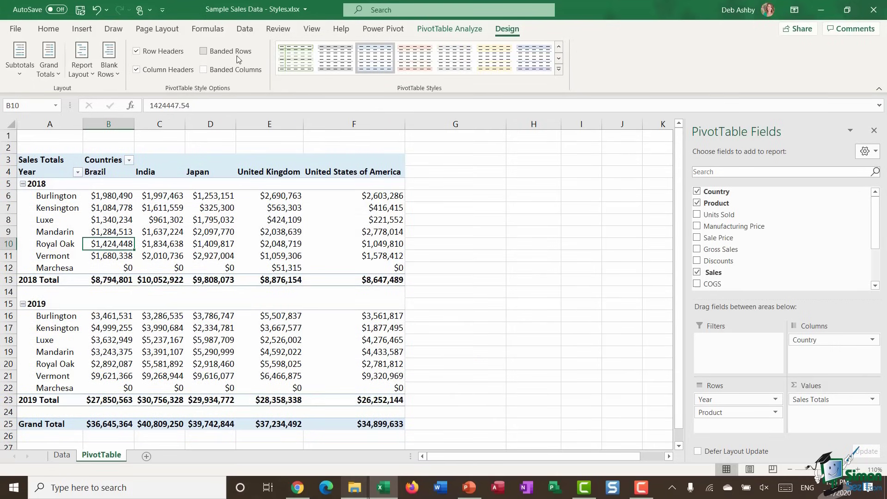
Try banded columns on the pivot table and turn the banding back off.
click(203, 69)
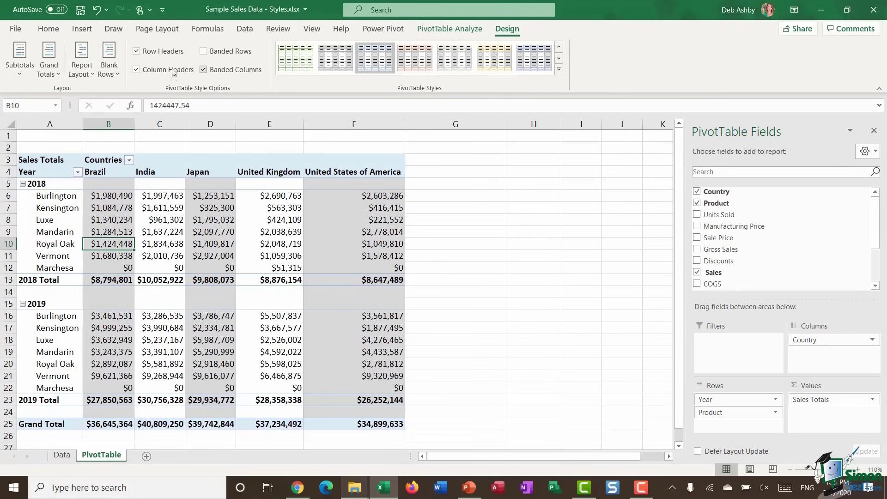
click(203, 69)
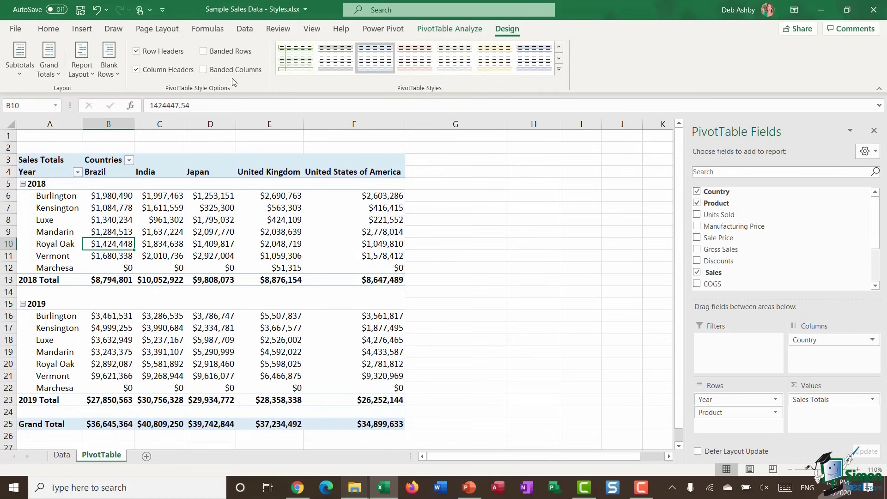
Turn on banded rows for the pivot table and apply the light yellow style from the third row of light styles.
click(204, 51)
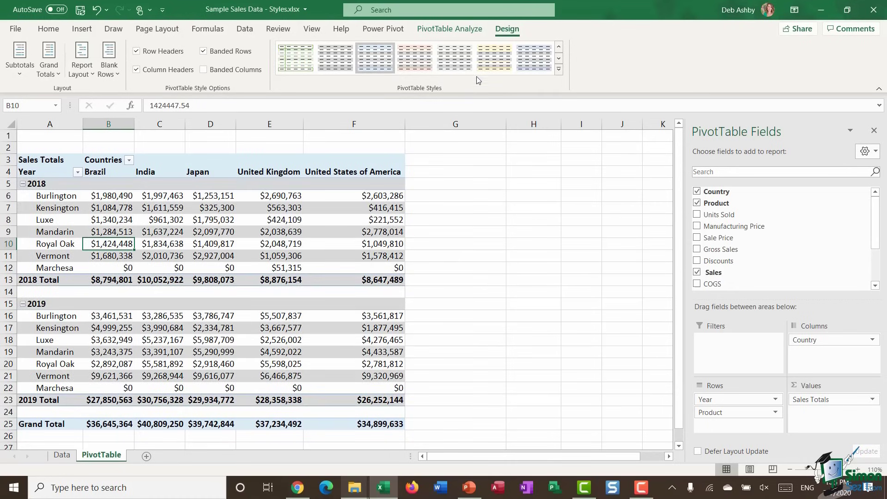
click(559, 69)
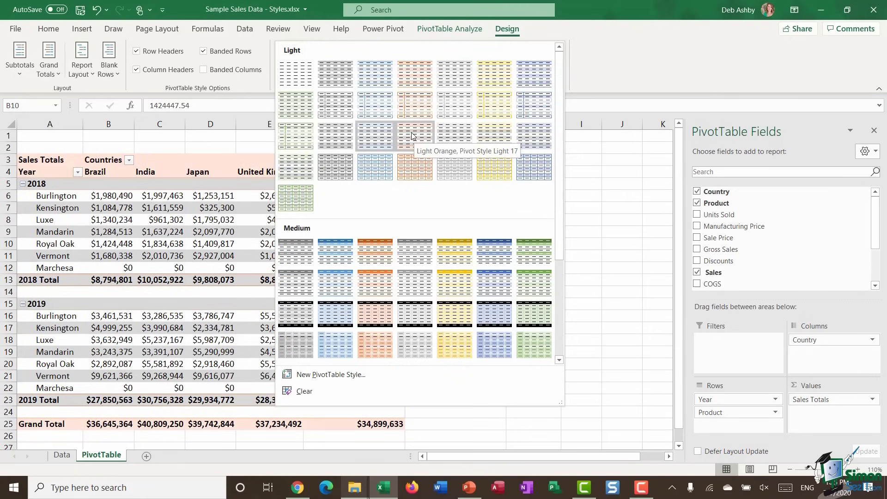
click(489, 136)
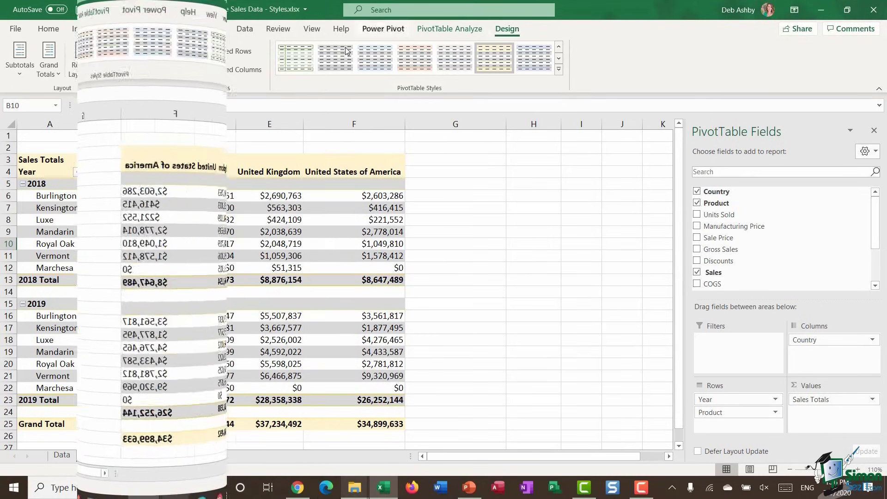
Add the PivotTable Styles gallery to the Quick Access Toolbar and check that it opens from there.
right_click(489, 62)
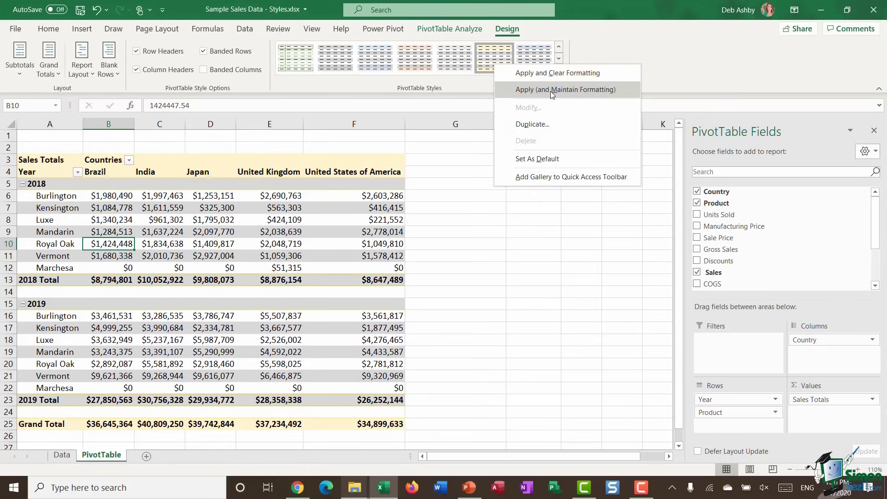
click(563, 179)
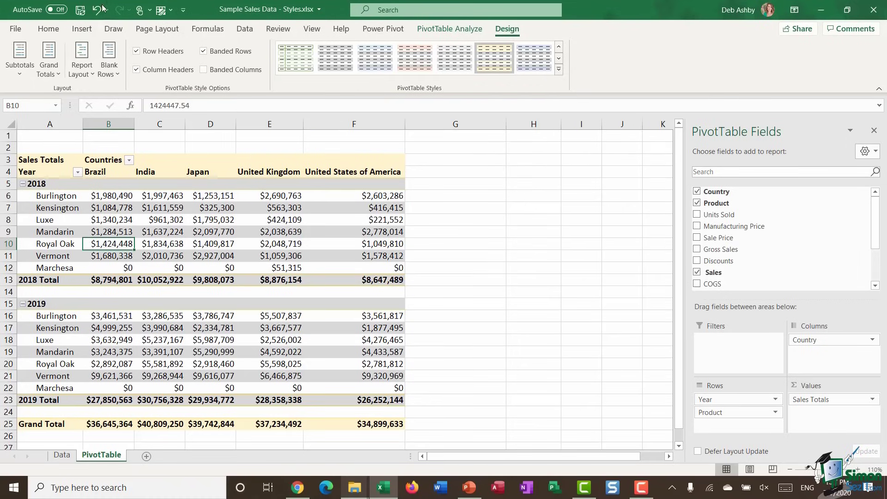
click(170, 11)
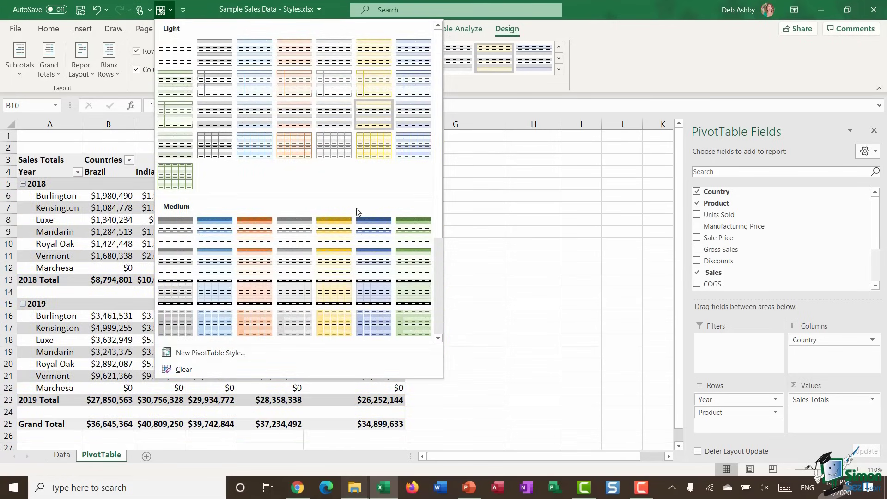
click(162, 9)
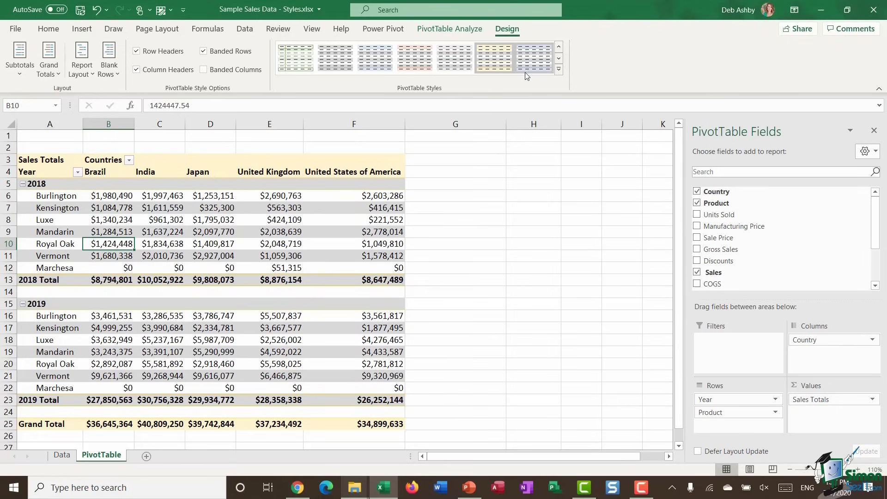
Start a new custom PivotTable style and name it DA Custom Style.
click(559, 68)
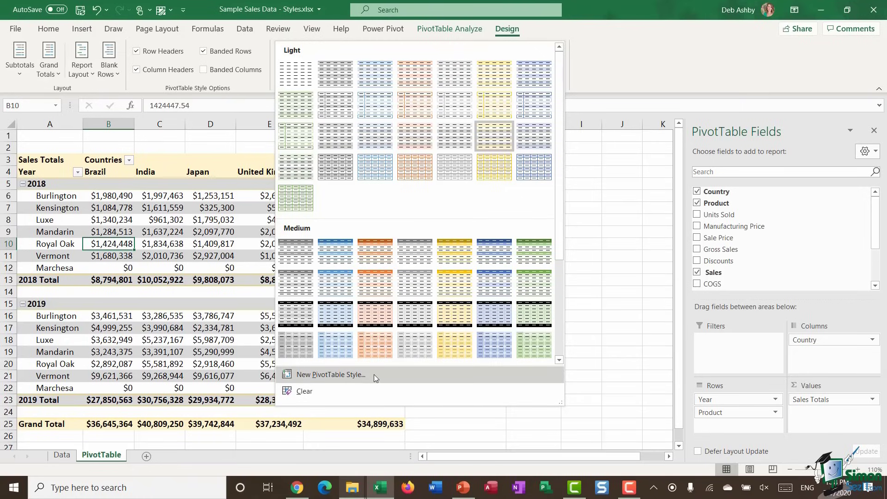
click(395, 374)
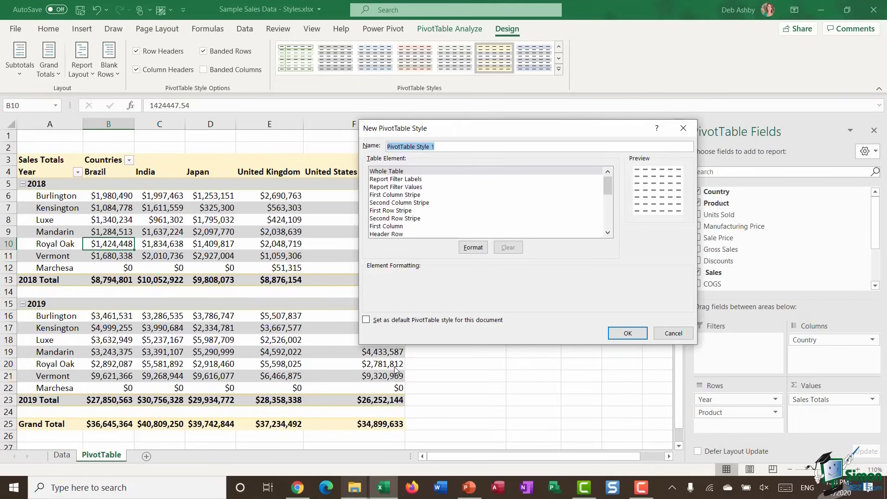
drag(510, 129, 426, 121)
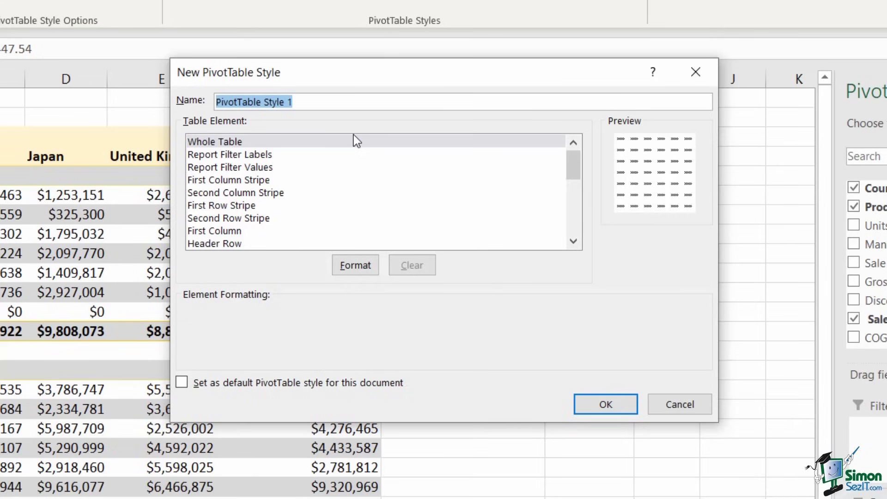
text(DA Cus)
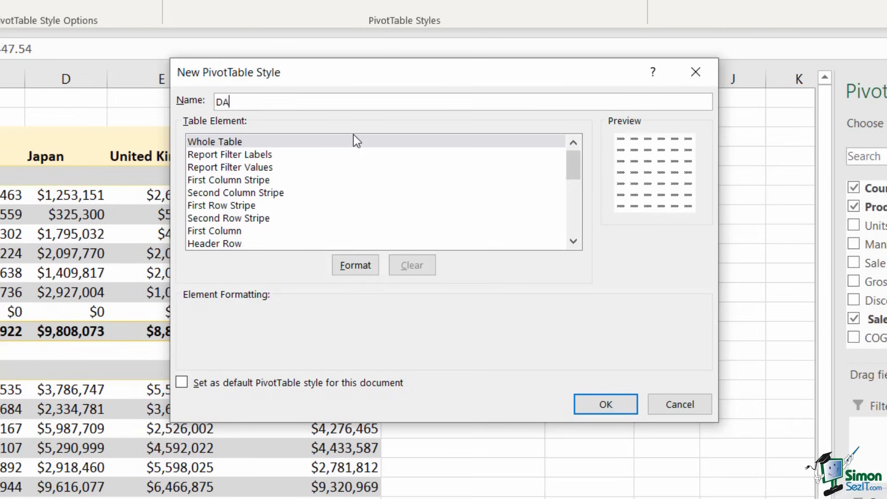
text(tom Style)
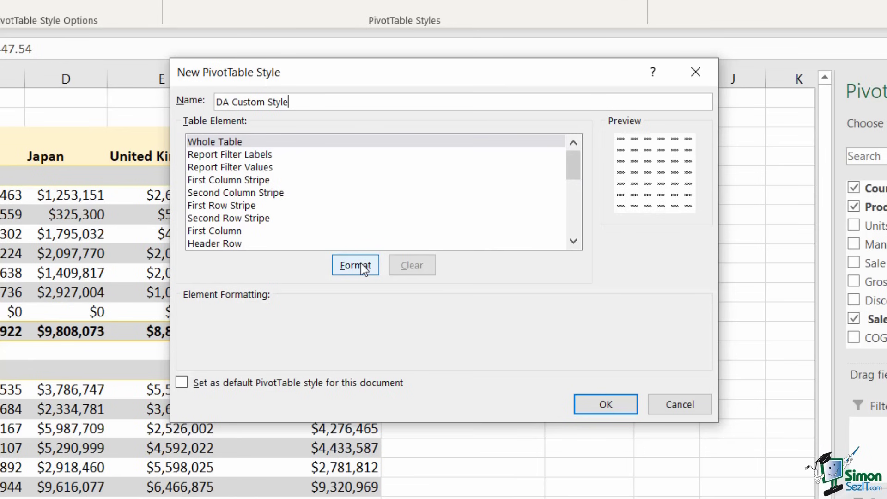
Give the Whole Table element of the custom style the lightest green background fill.
click(223, 142)
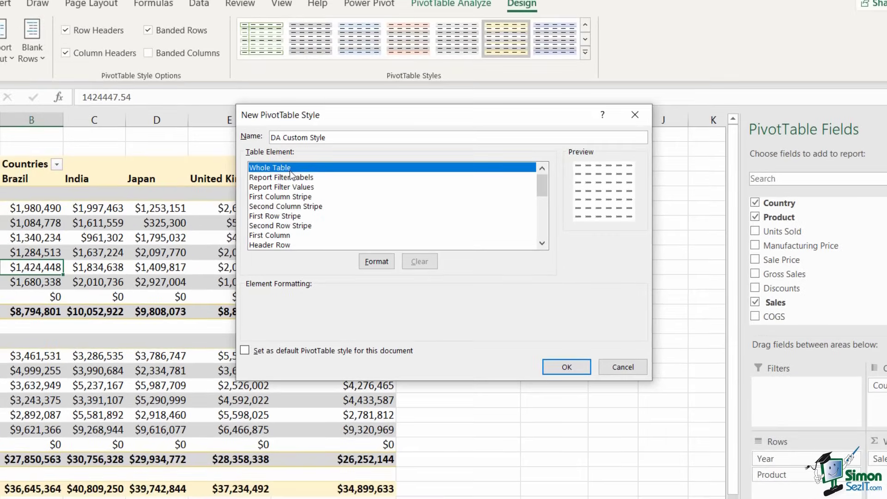
click(381, 261)
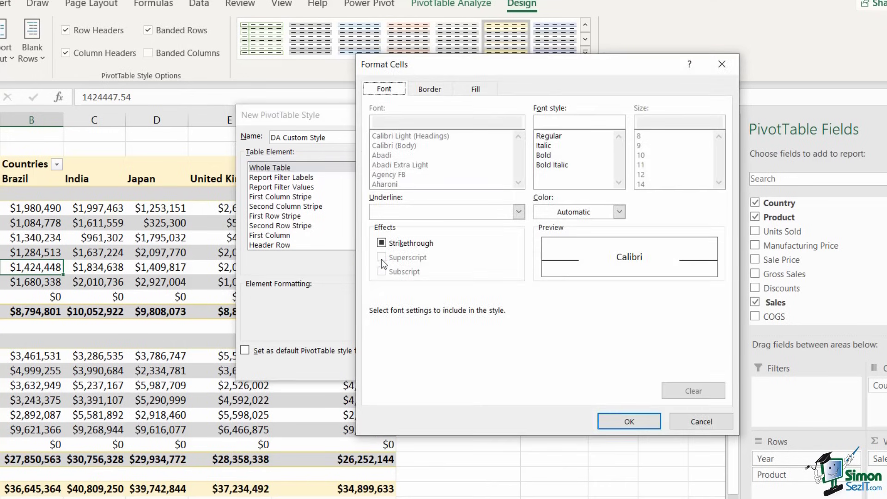
click(434, 89)
click(475, 90)
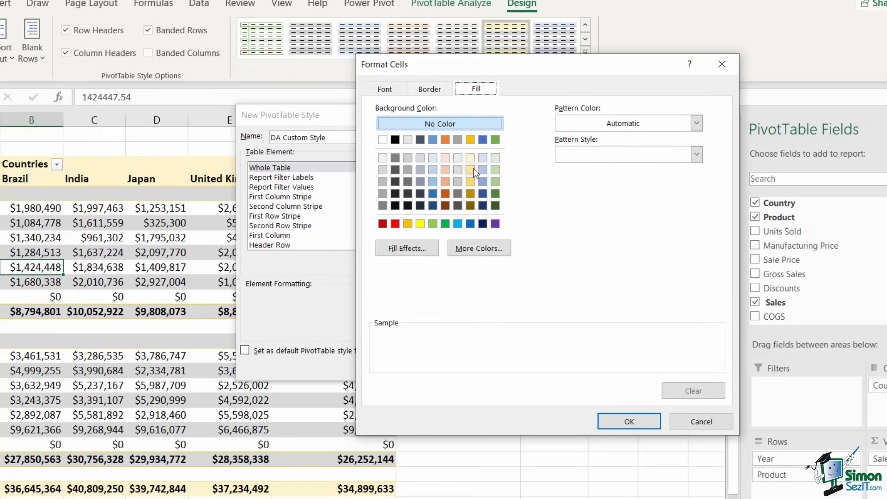
click(494, 157)
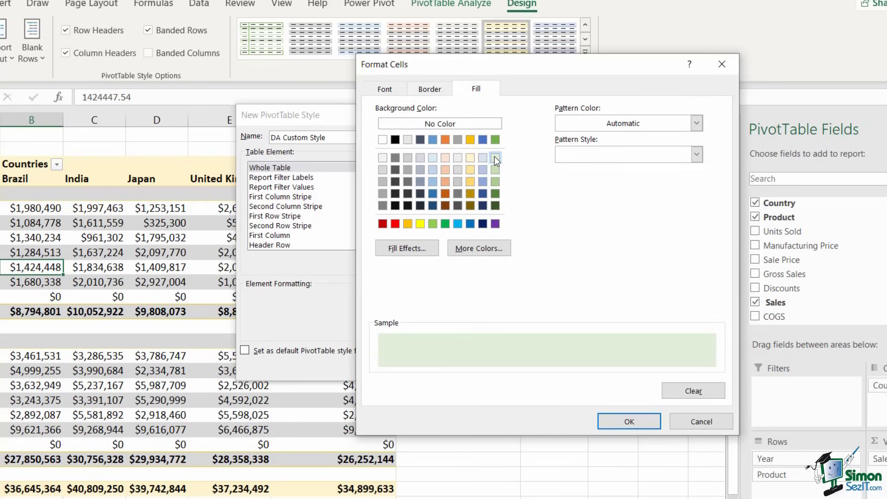
click(631, 422)
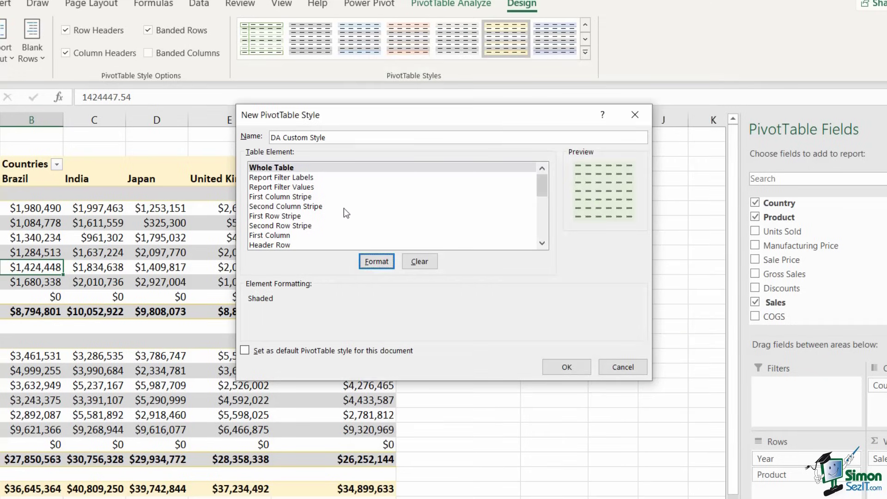
Give the First Row Stripe element of the custom style a mid-grey background fill.
click(290, 178)
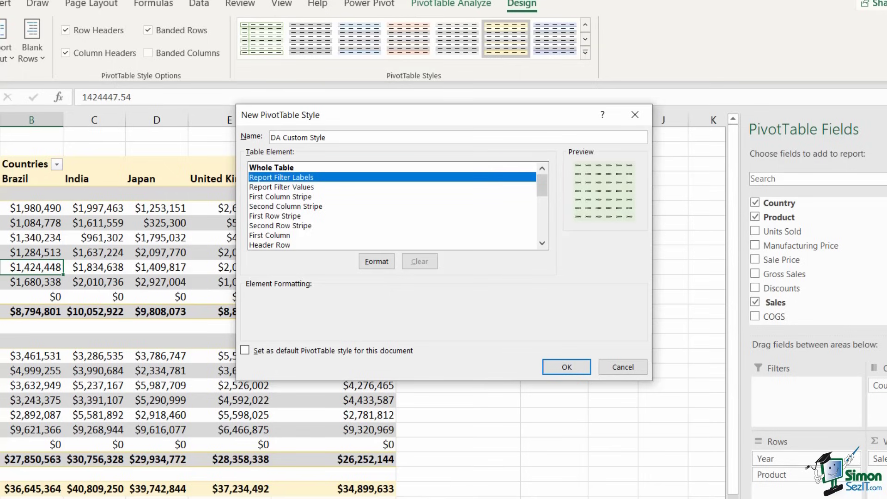
click(303, 188)
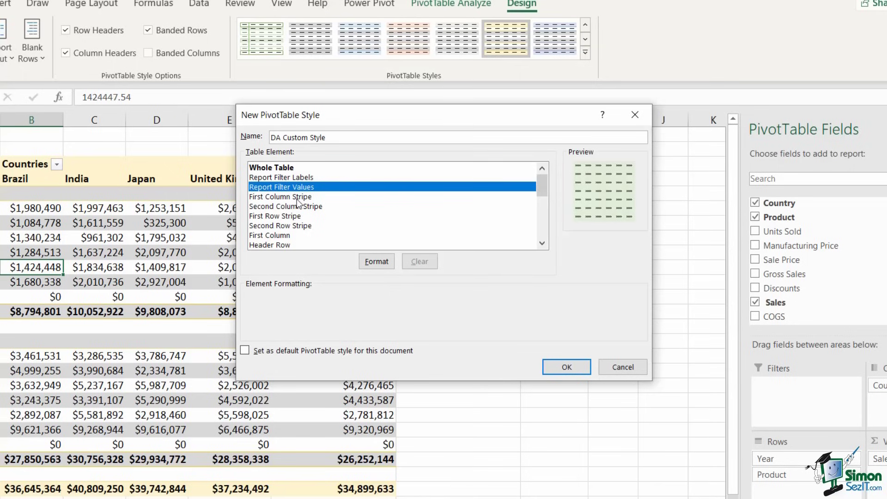
click(298, 199)
click(283, 208)
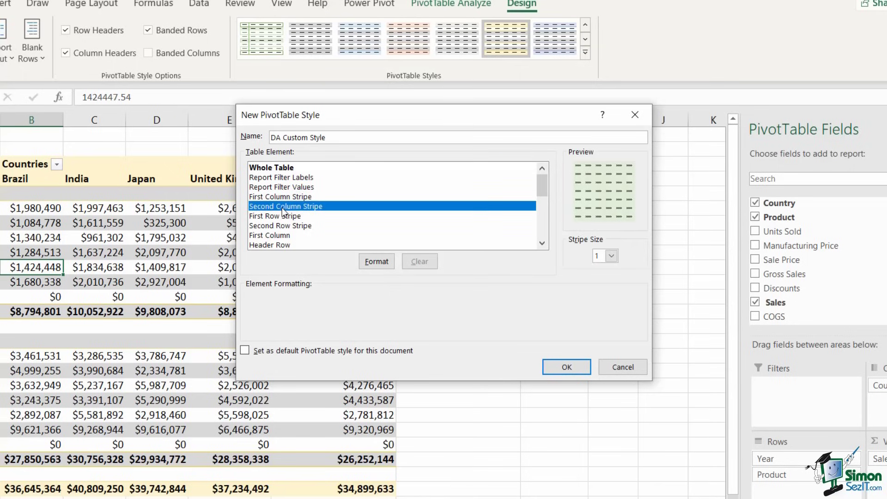
click(287, 217)
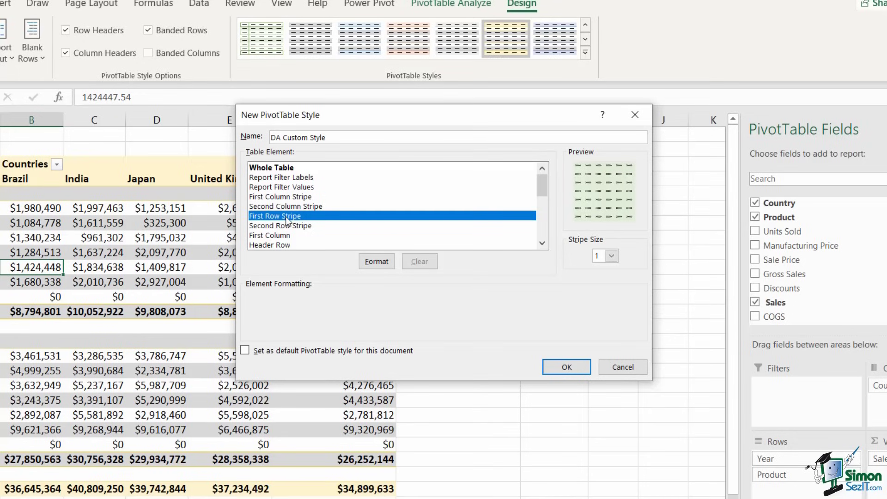
click(376, 261)
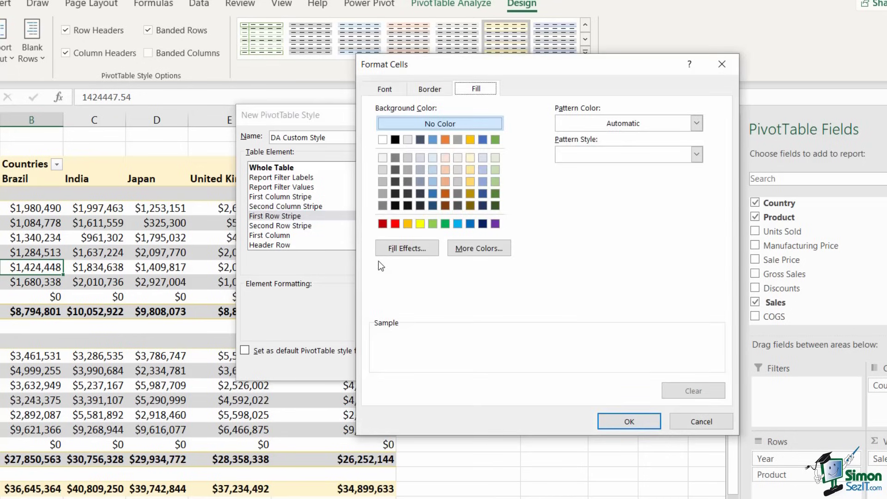
click(395, 157)
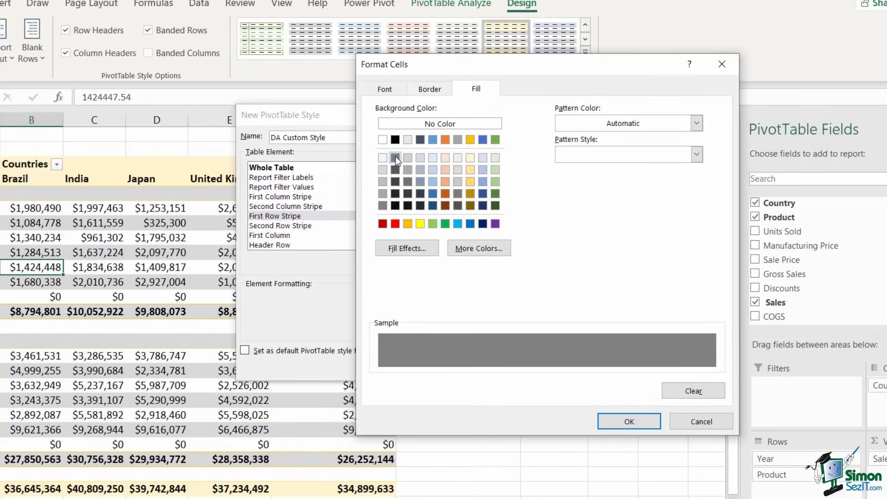
click(628, 420)
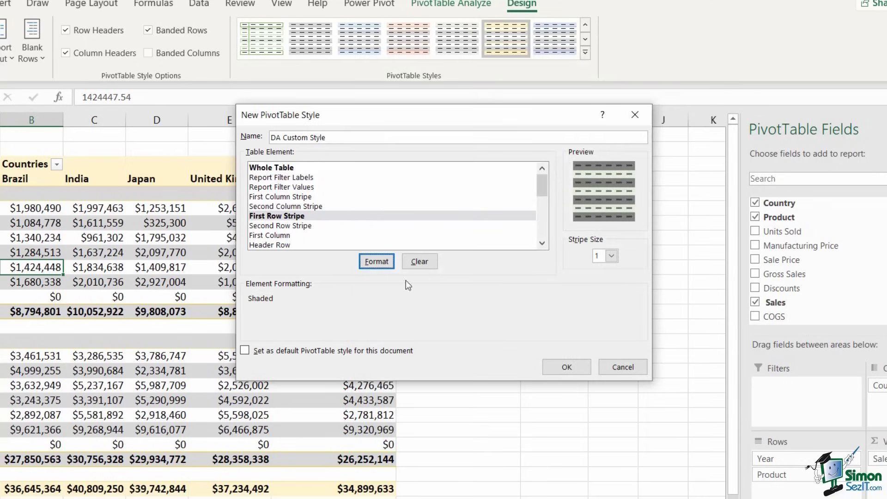
Set the font style of the custom style's Header Row element to Italic.
click(270, 245)
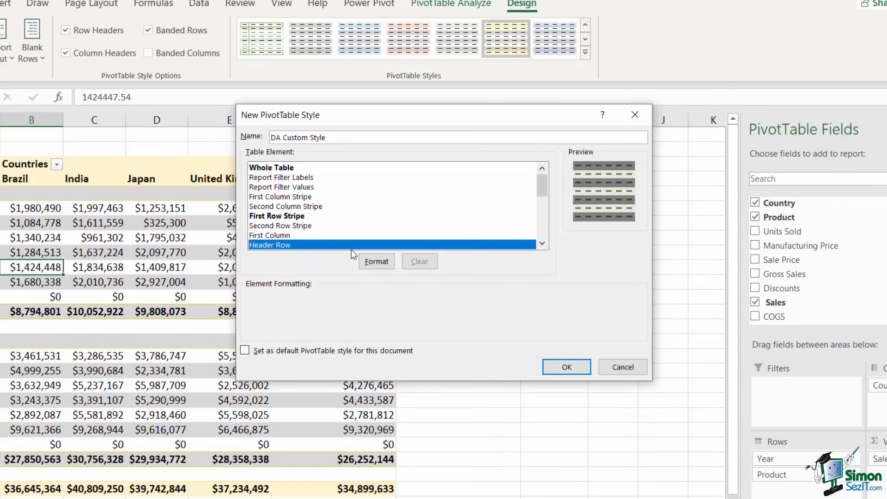
click(372, 261)
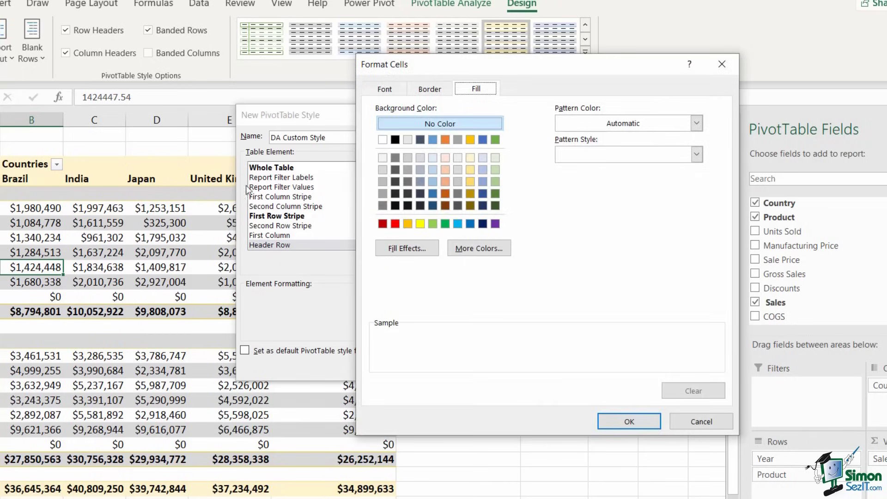
click(384, 91)
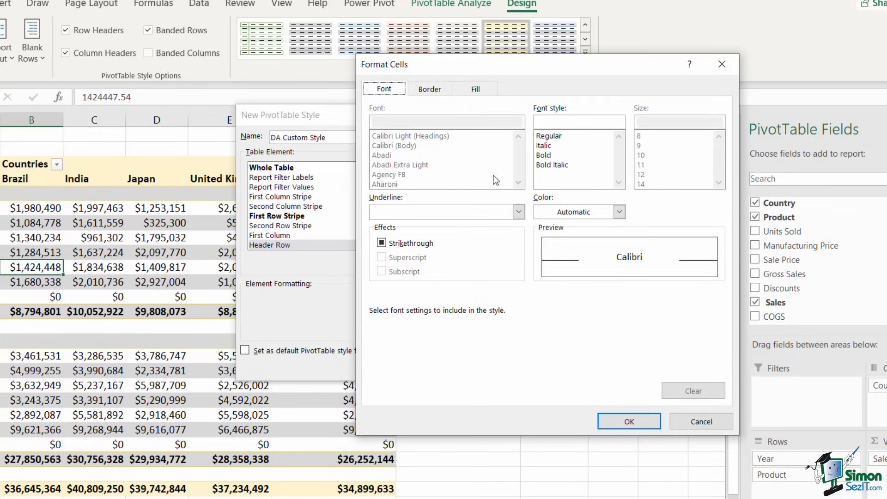
click(569, 147)
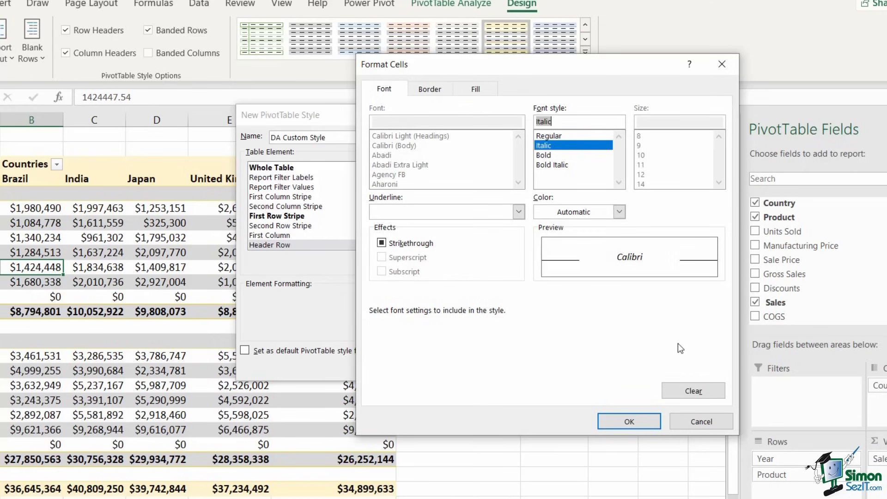
click(618, 420)
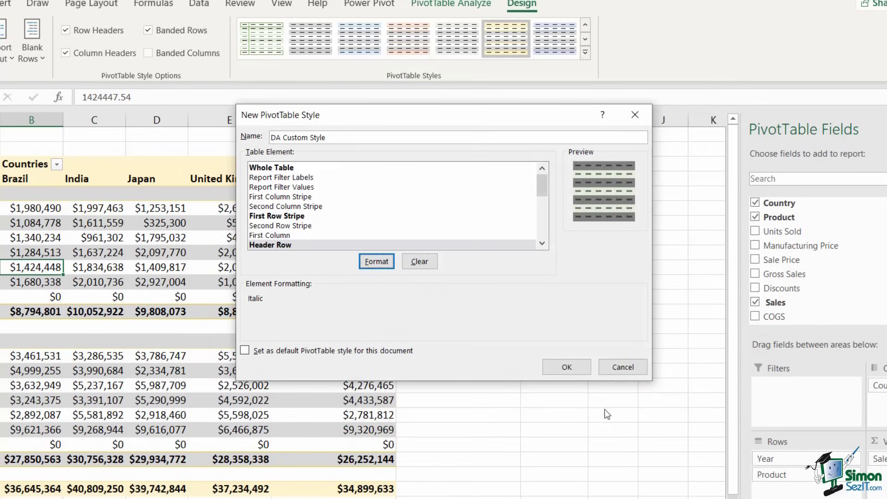
Add an outline border to the Whole Table element of the custom style.
drag(541, 181, 476, 189)
click(271, 170)
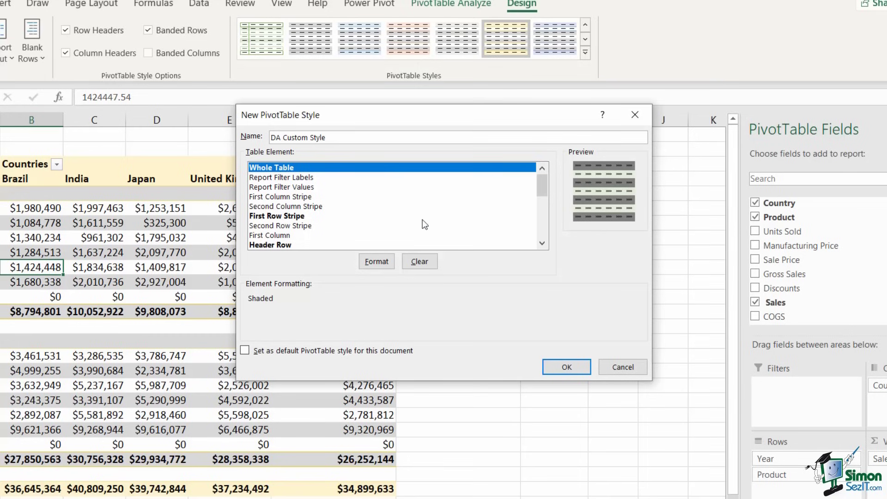
click(375, 261)
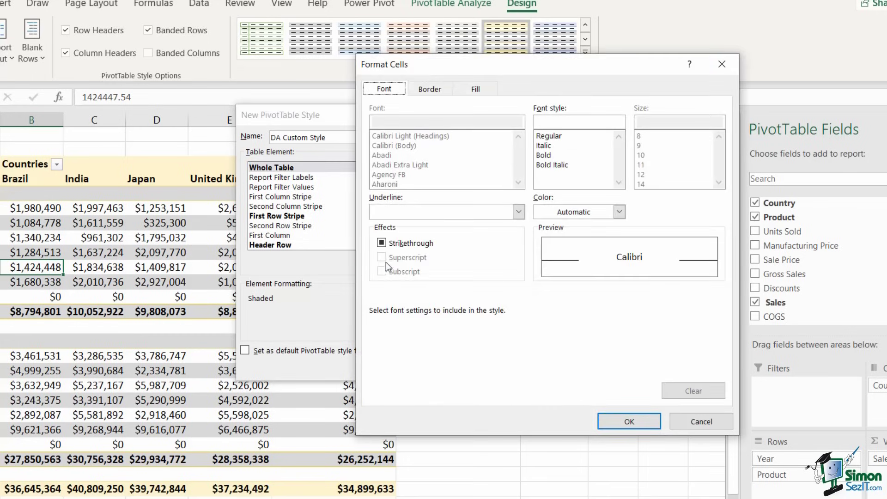
click(434, 92)
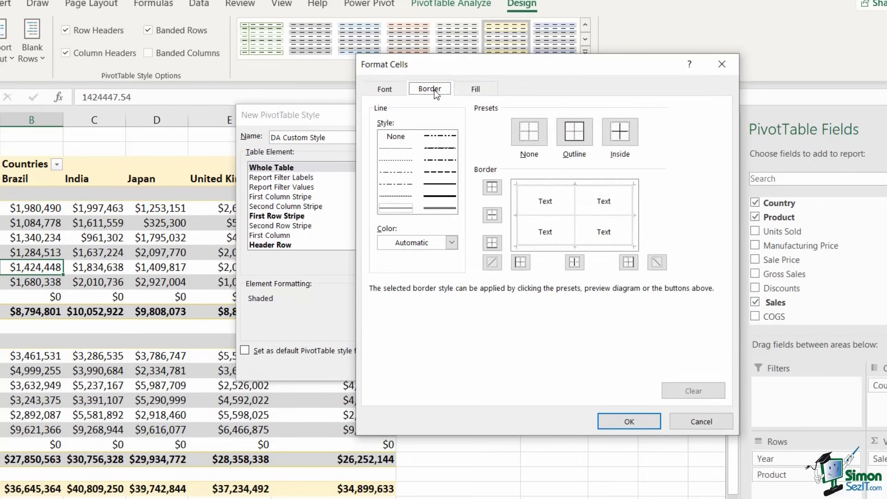
click(574, 131)
click(618, 421)
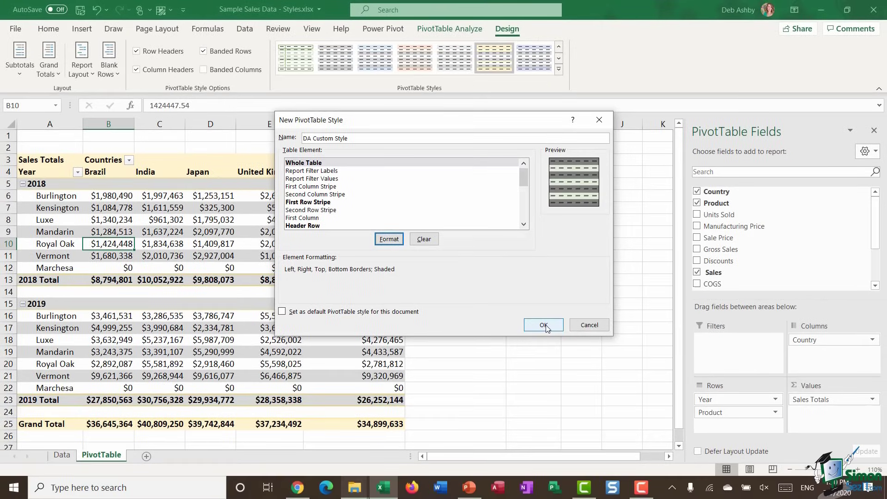
Save the new DA Custom Style and apply it to the sales pivot table.
click(544, 326)
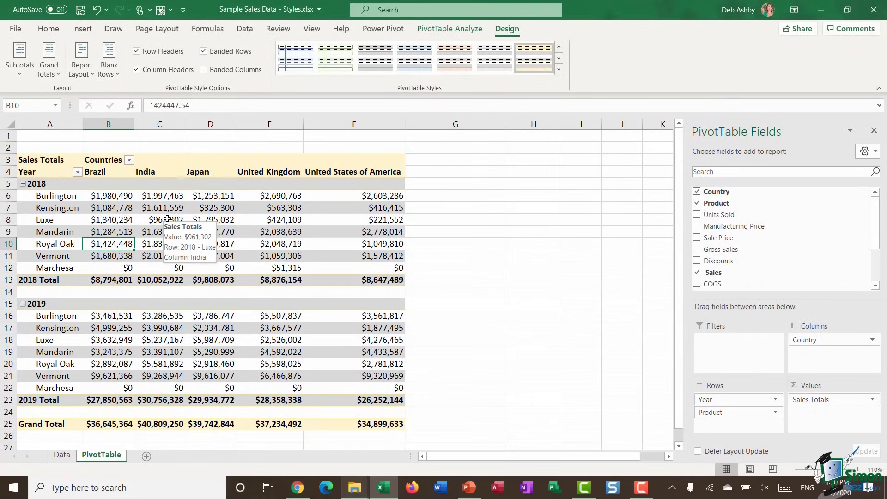
click(558, 70)
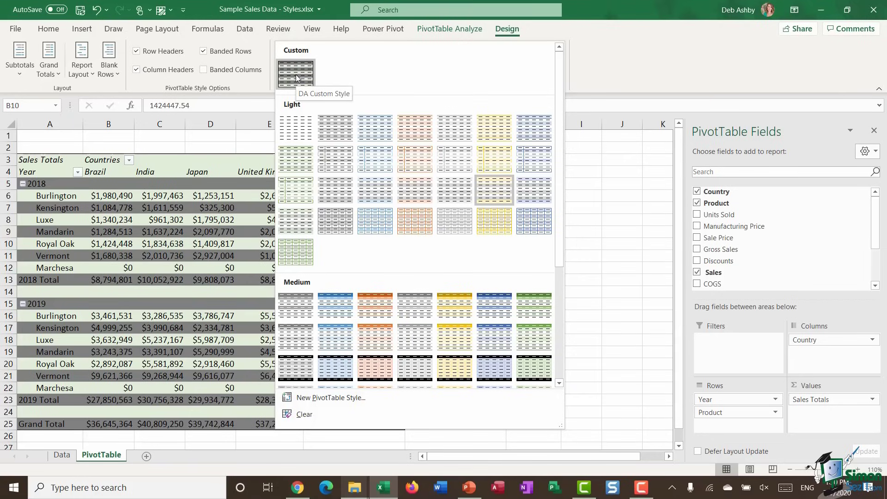
click(296, 78)
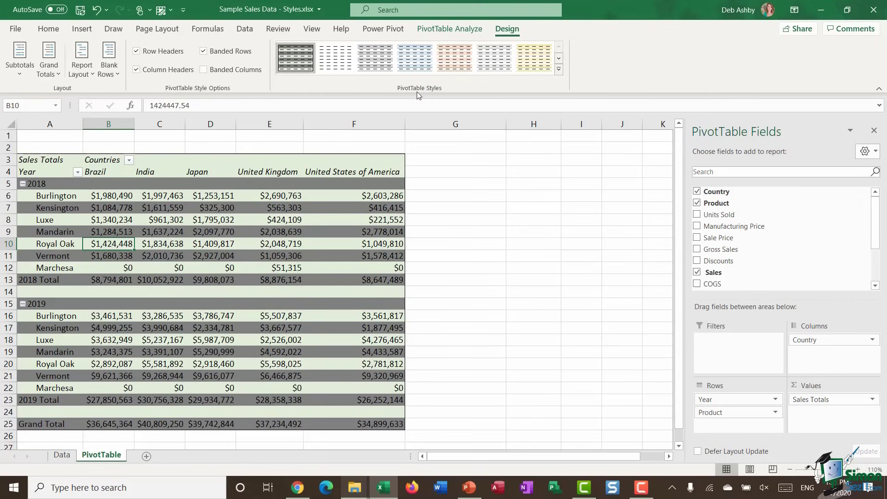
Modify DA Custom Style so its First Row Stripe element has a light grey background fill.
right_click(292, 58)
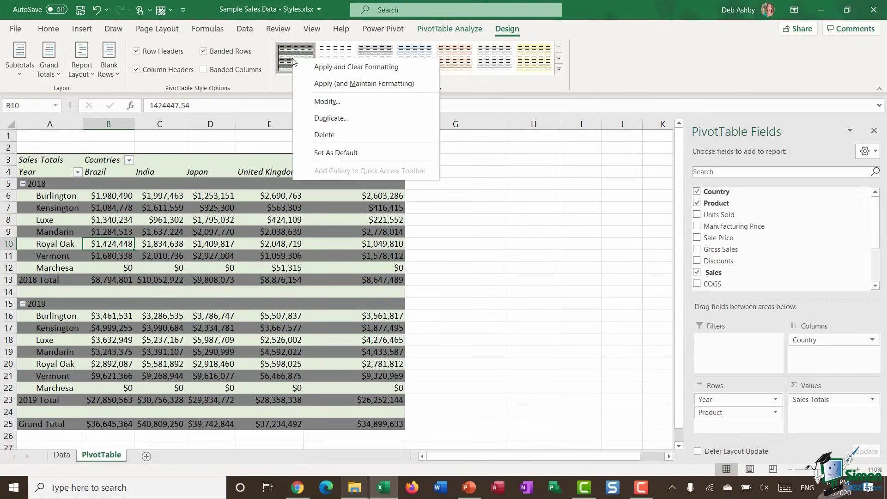
click(349, 102)
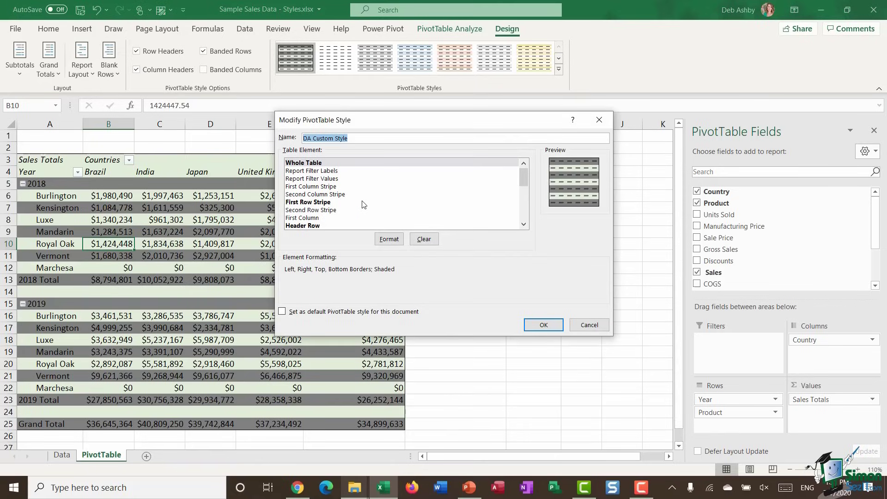
click(301, 202)
click(389, 239)
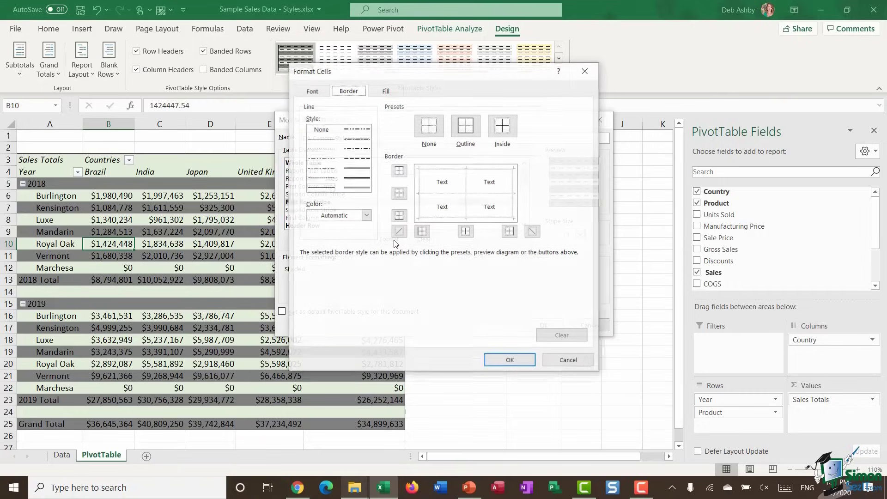
click(398, 94)
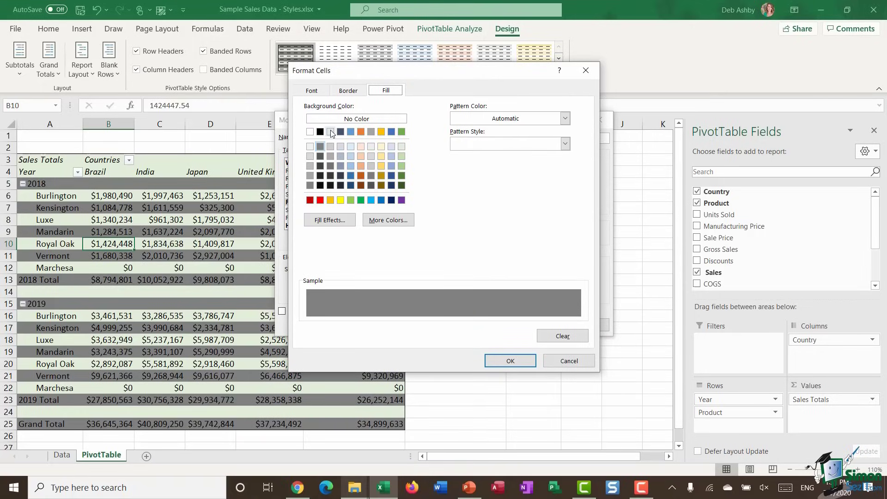
click(331, 131)
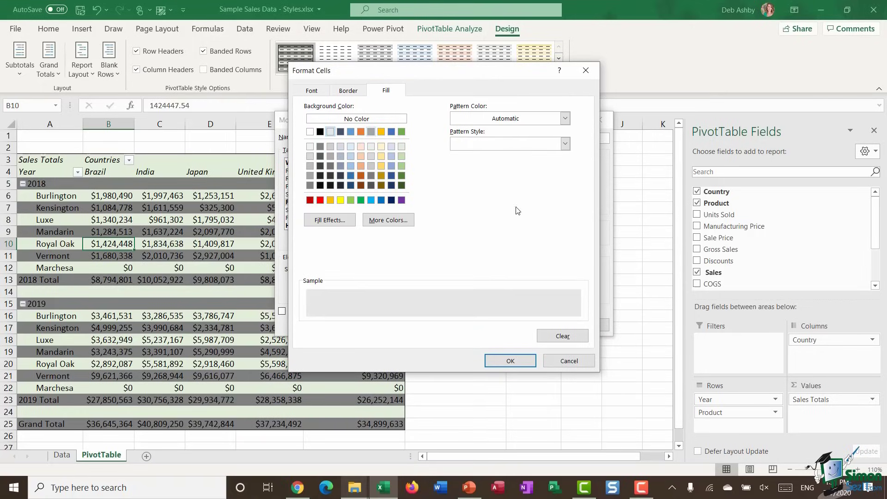
click(521, 363)
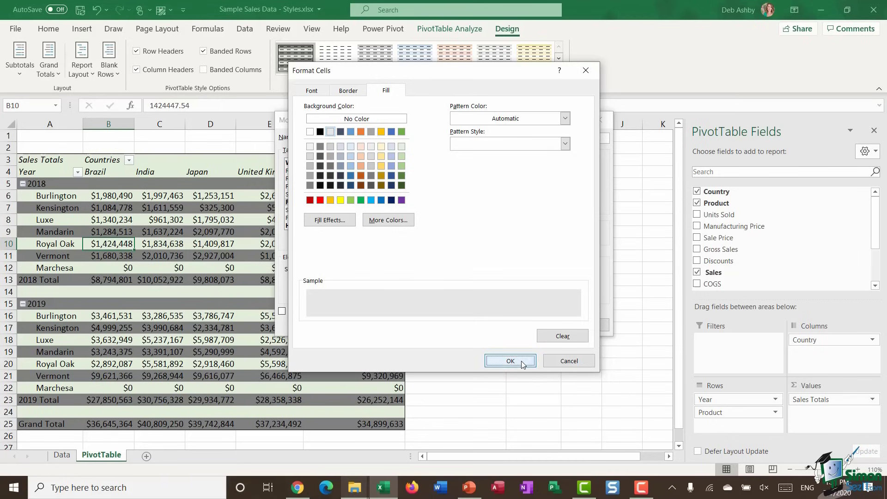
click(543, 325)
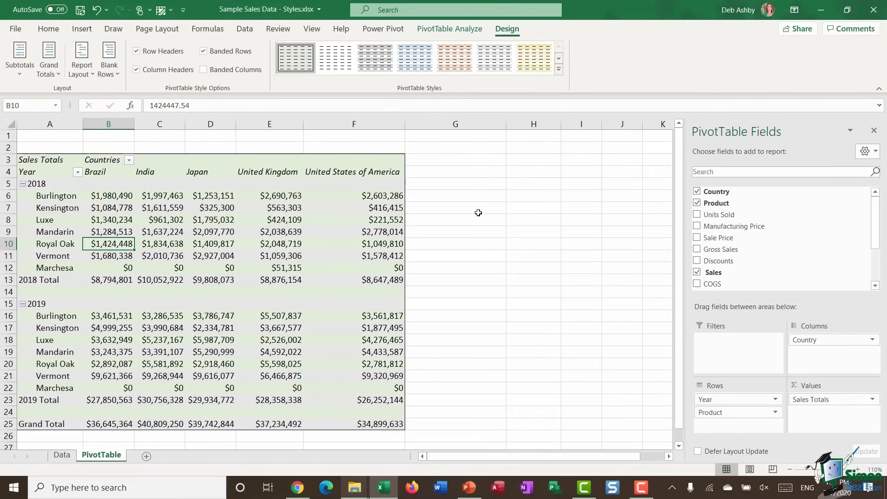
Look for the custom style in this workbook's PivotTable style gallery and in that of Pivot Tables Internal.xlsx.
click(559, 69)
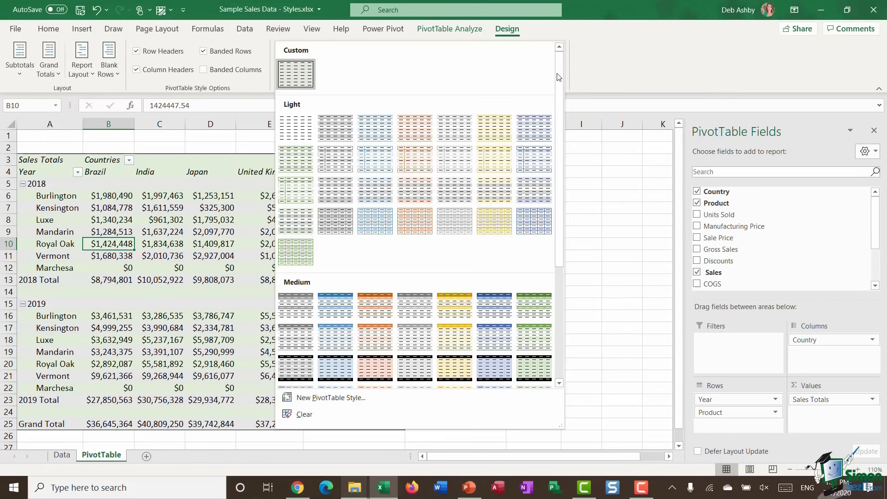
click(300, 78)
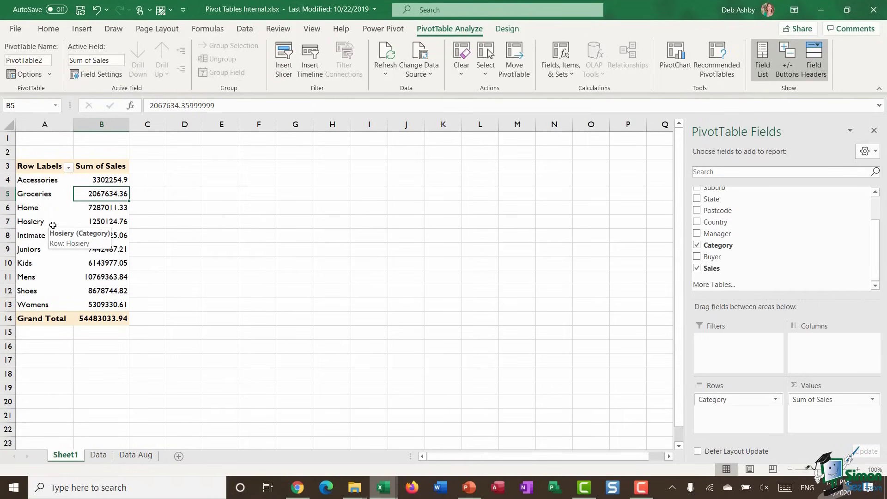
click(52, 225)
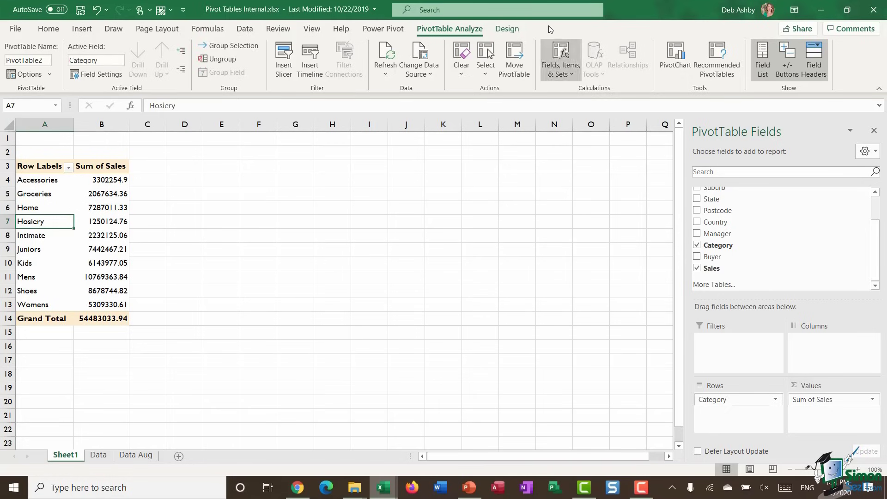
click(507, 30)
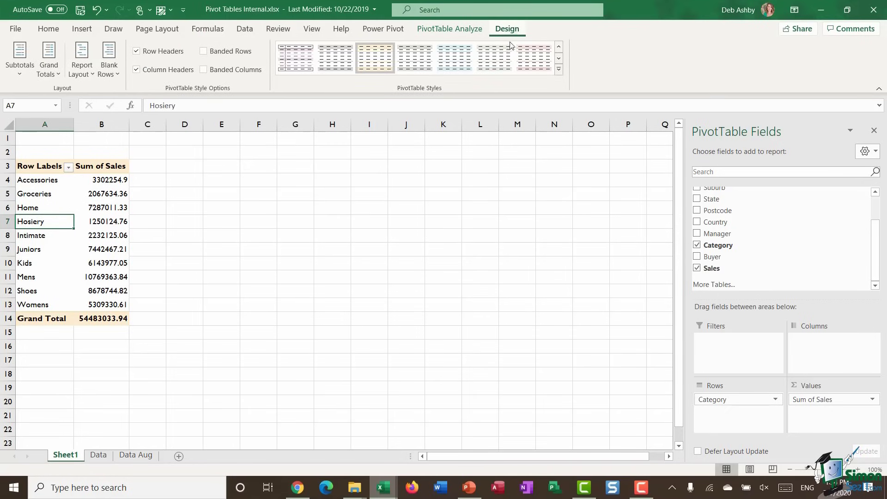
click(560, 70)
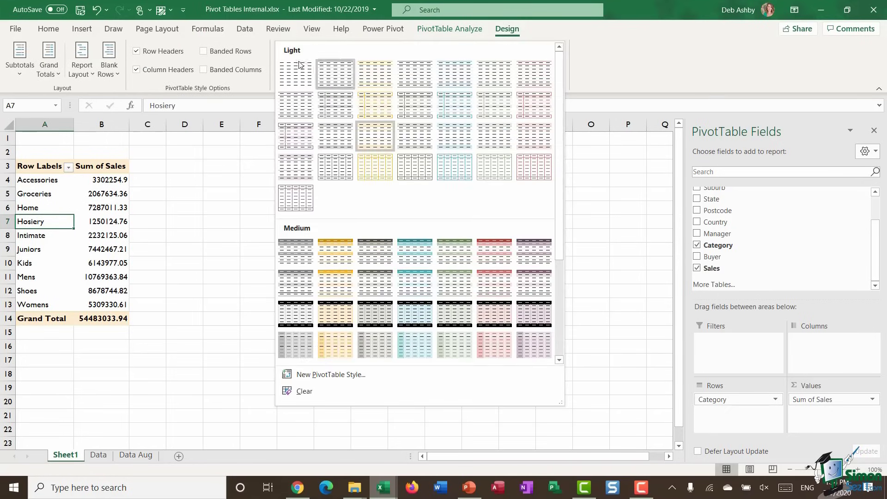
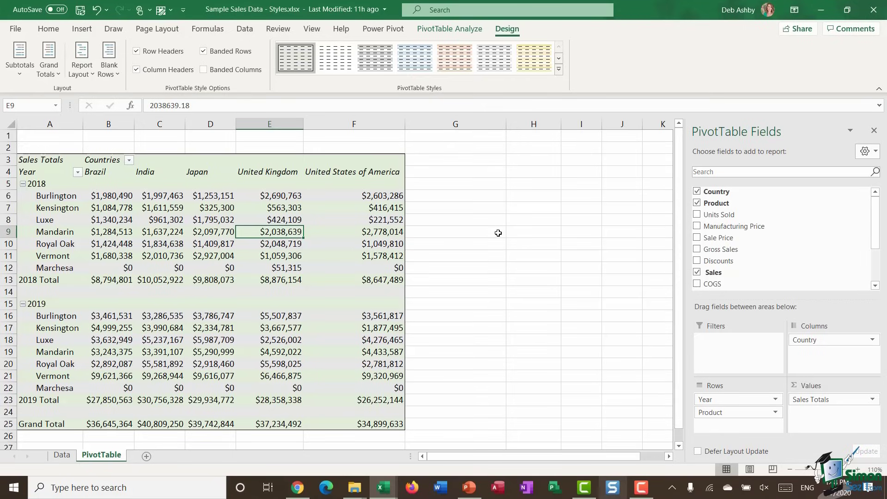
Arrange both sales workbooks side by side, copy the PivotTable sheet into Sample Sales Data - Styles 2.xlsx after PT 2, and maximize that workbook.
click(387, 488)
key(super+Right)
key(Return)
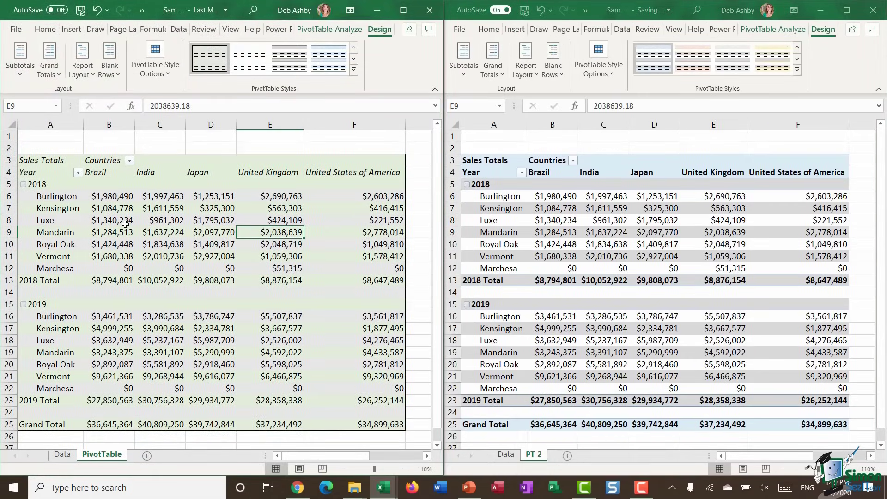
mouse_move(161, 221)
mouse_move(96, 456)
mouse_down()
mouse_move(152, 442)
mouse_move(413, 430)
mouse_move(562, 462)
mouse_move(556, 457)
mouse_up()
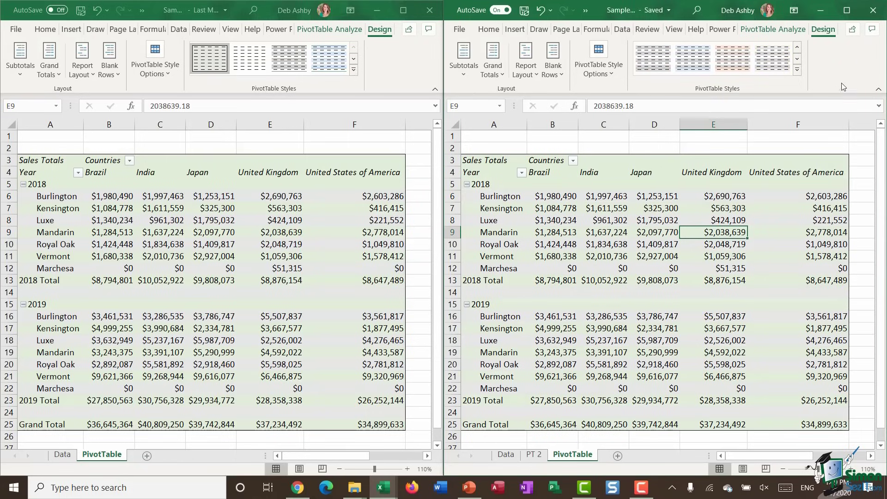
click(855, 17)
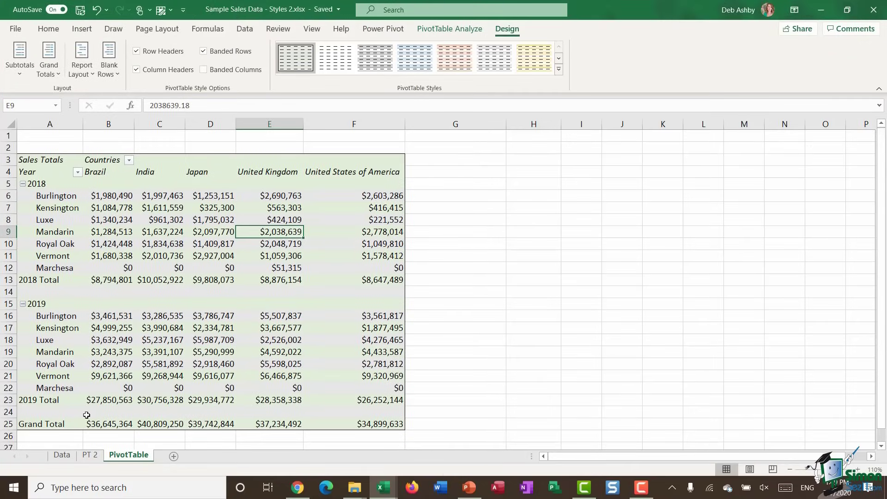
Apply the copied custom style to the pivot table on the PT 2 sheet.
click(90, 456)
click(163, 245)
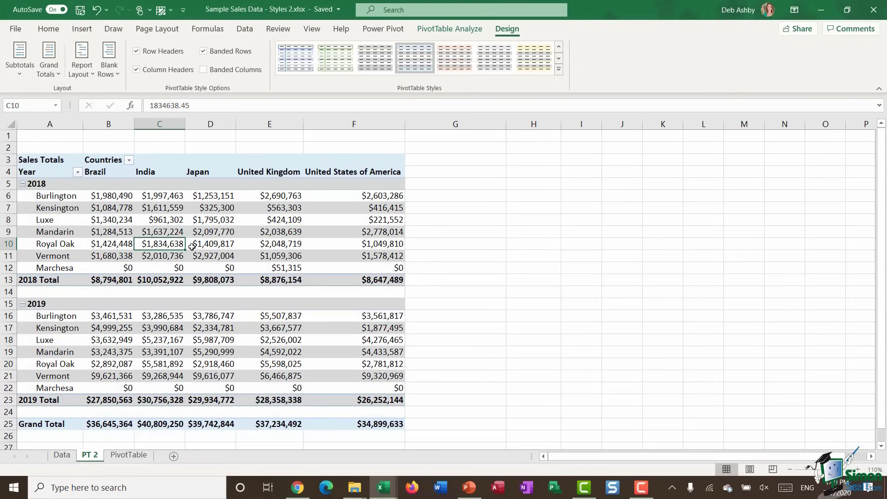
click(560, 69)
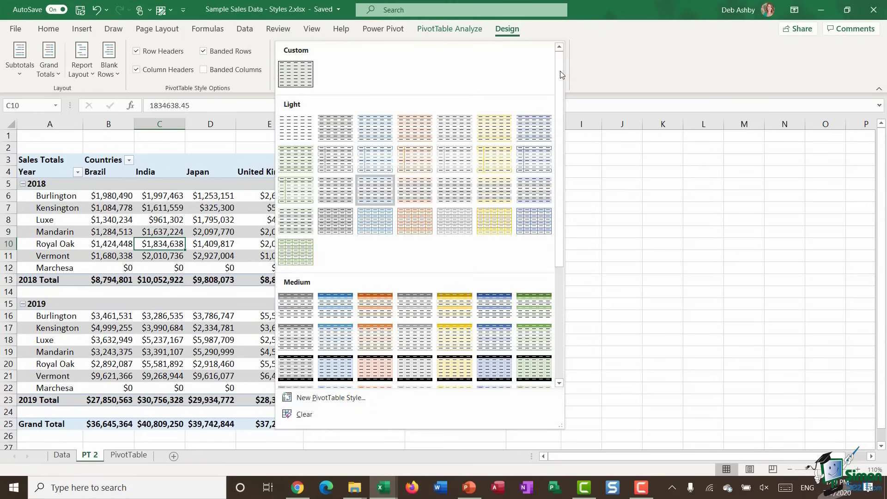
click(296, 80)
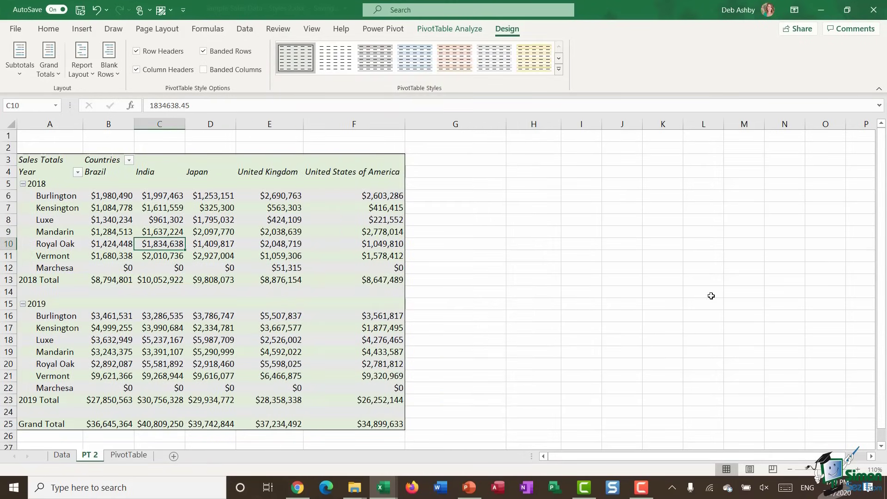
Delete the copied PivotTable sheet from Sample Sales Data - Styles 2.xlsx and check the style gallery for the custom style.
click(127, 455)
right_click(127, 455)
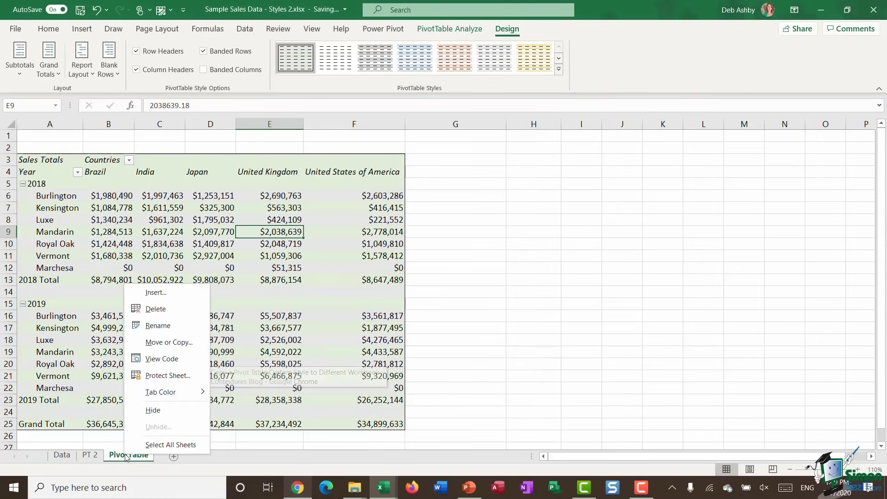
click(190, 309)
click(417, 279)
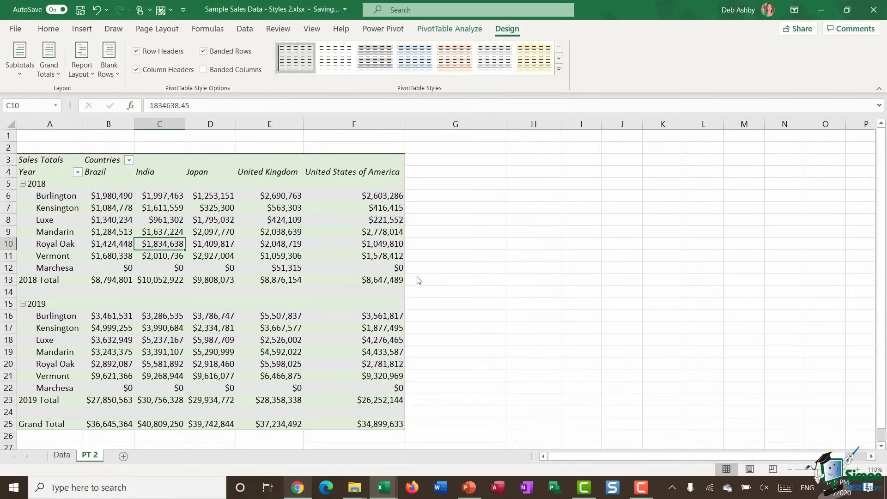
click(559, 69)
click(711, 235)
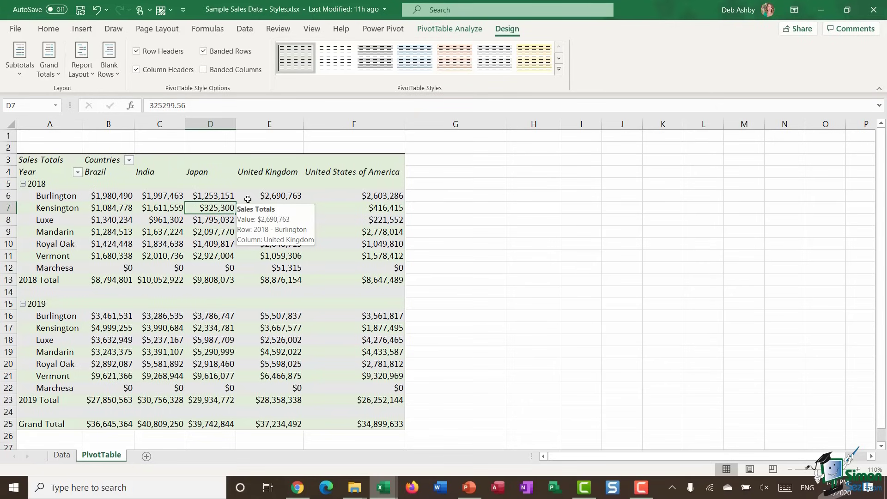
Delete the custom PivotTable style from Sample Sales Data - Styles.xlsx.
click(559, 70)
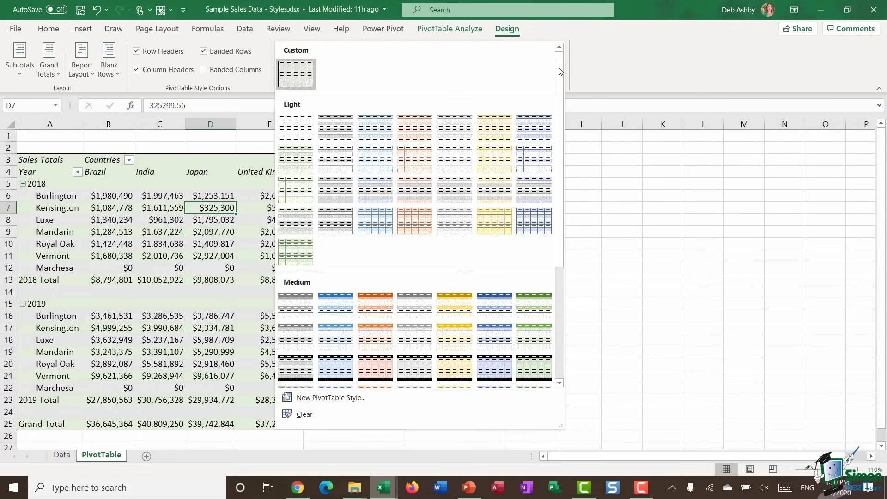
right_click(300, 72)
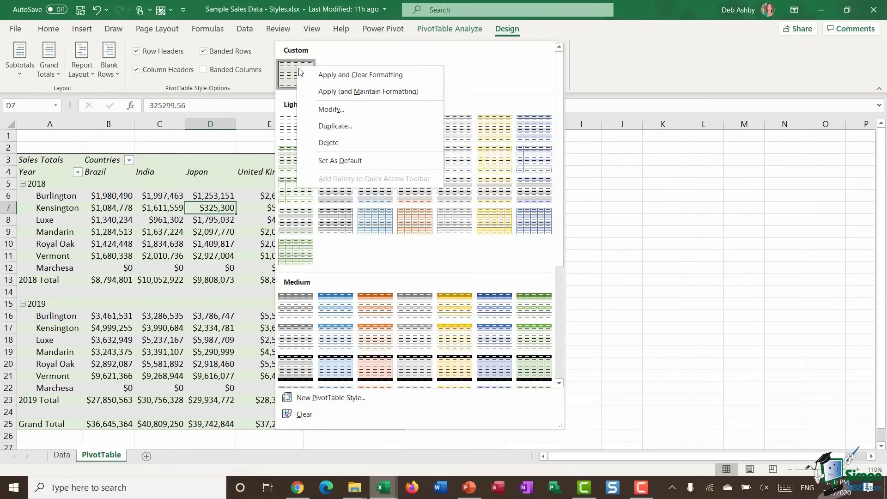
click(352, 148)
click(422, 275)
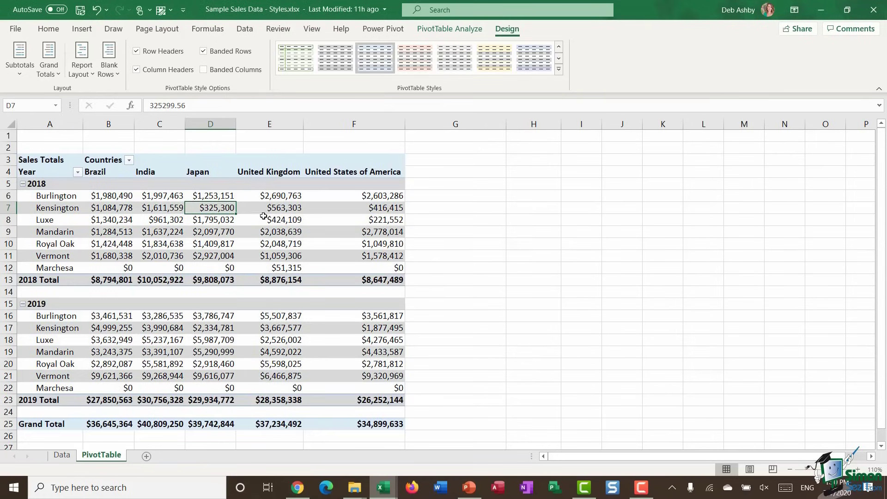
Turn off banded rows for the pivot table and apply the light yellow PivotTable style.
click(262, 211)
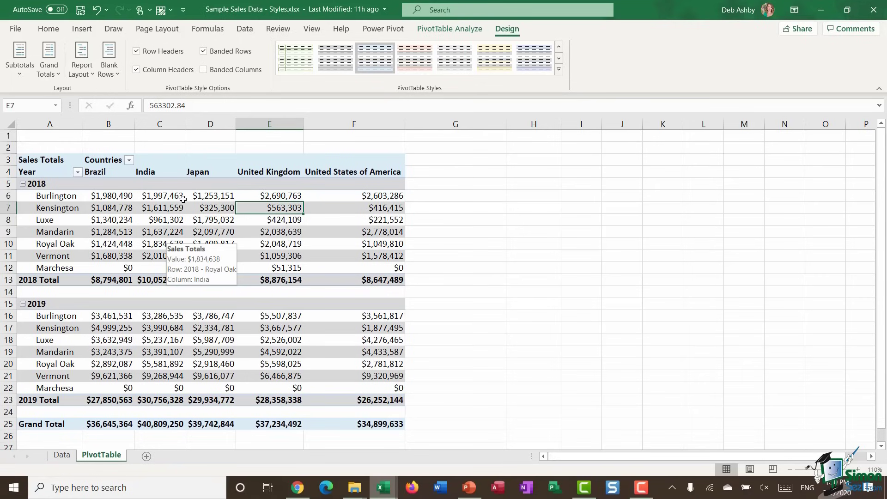
click(203, 51)
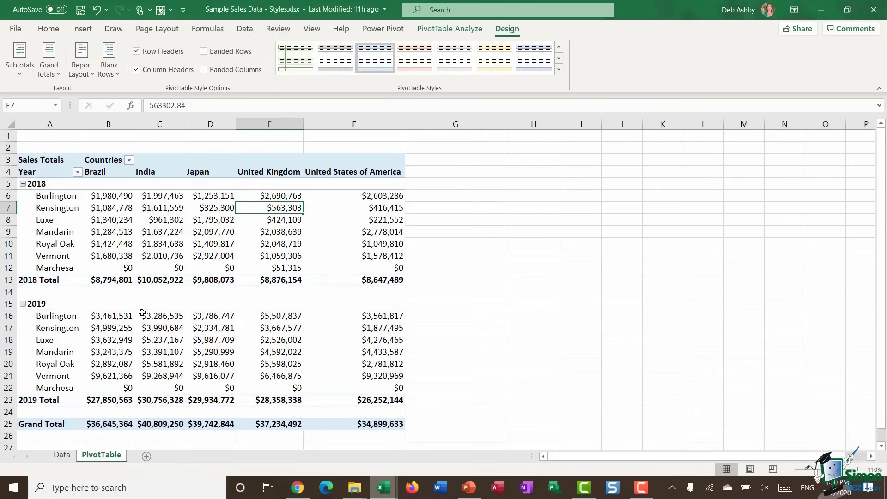
click(493, 62)
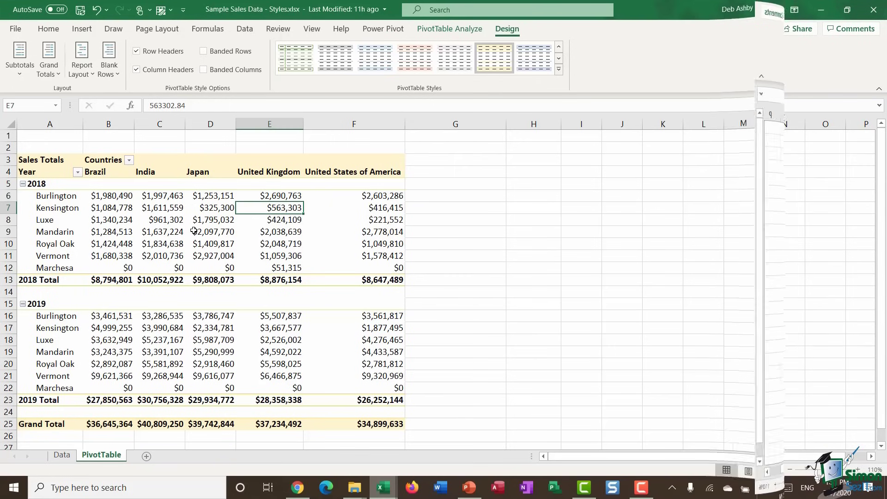
click(193, 231)
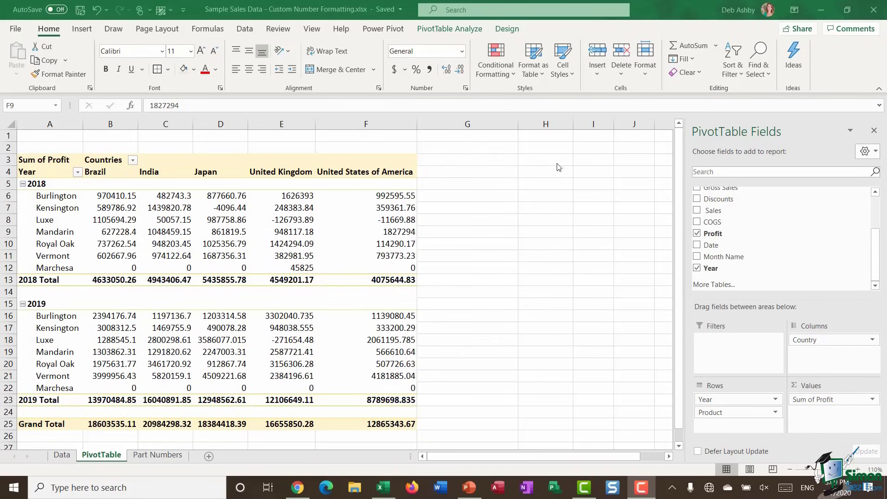
Examine the number formatting of the Sum of Profit values in the Sample Sales Data - Custom Number Formatting.xlsx pivot table.
click(218, 221)
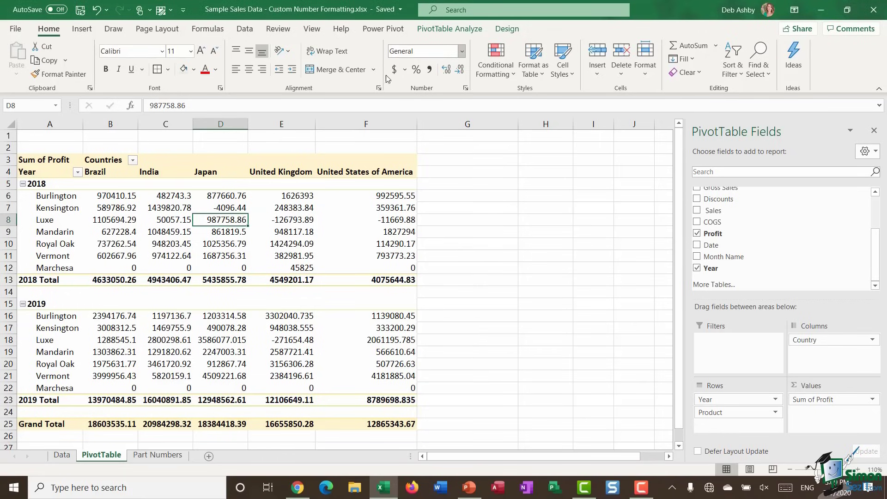
mouse_move(231, 268)
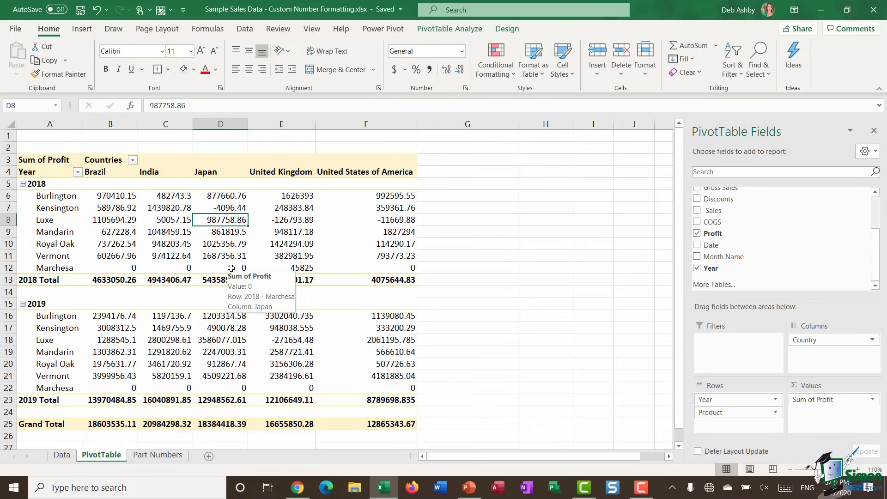
mouse_move(283, 205)
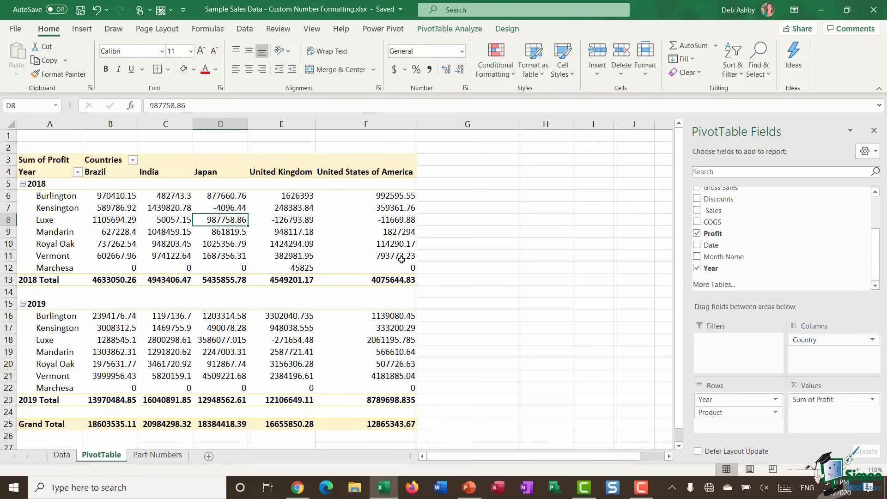
Review the standard number formats available for Kensington's 2018 United States of America profit value.
mouse_move(381, 224)
mouse_move(341, 231)
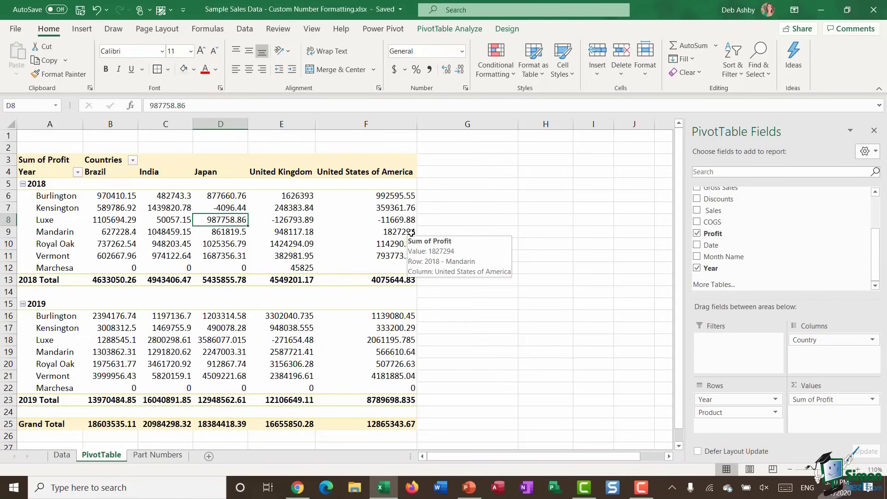
click(355, 207)
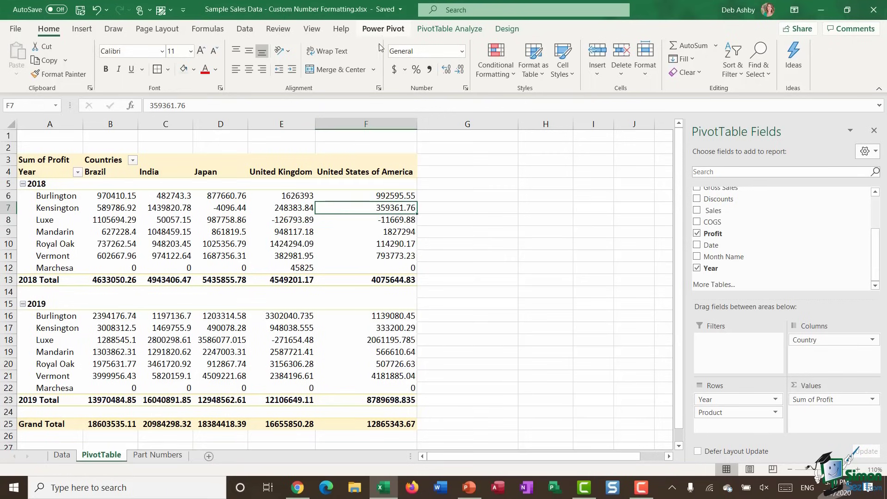
click(462, 51)
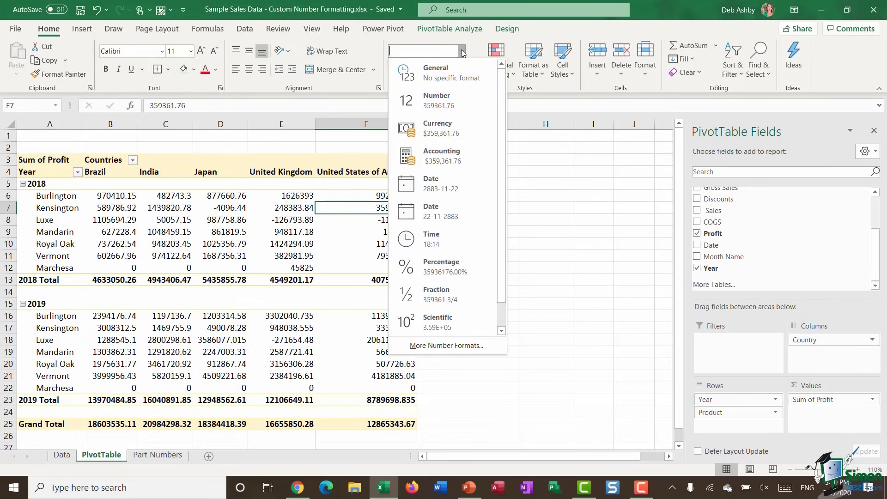
click(558, 30)
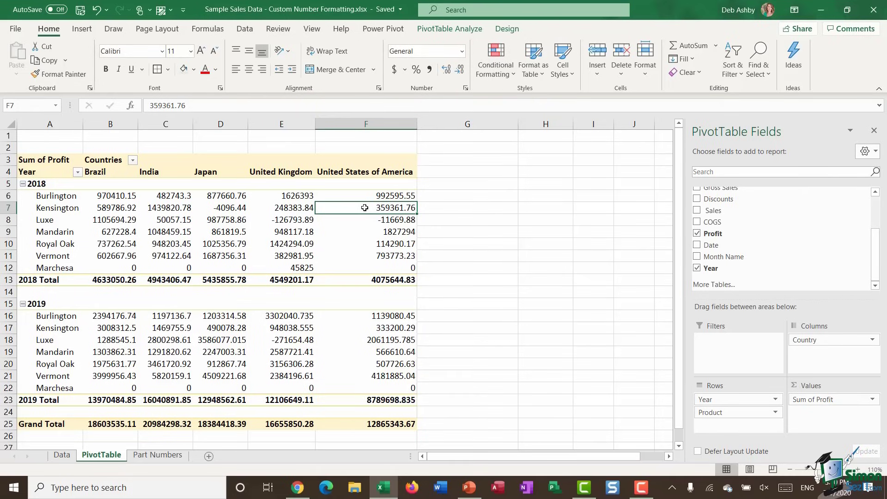
Format the Sum of Profit value field as Accounting with 0 decimal places and the $ symbol.
mouse_move(365, 207)
right_click(365, 208)
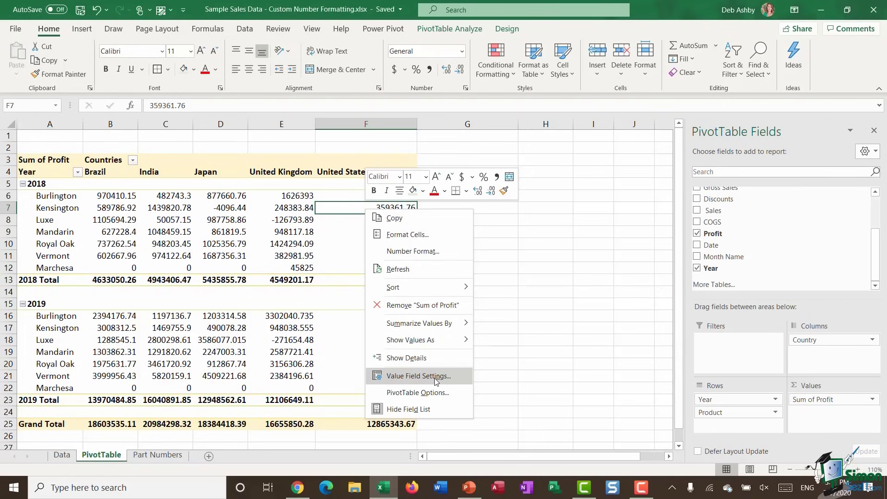
click(418, 376)
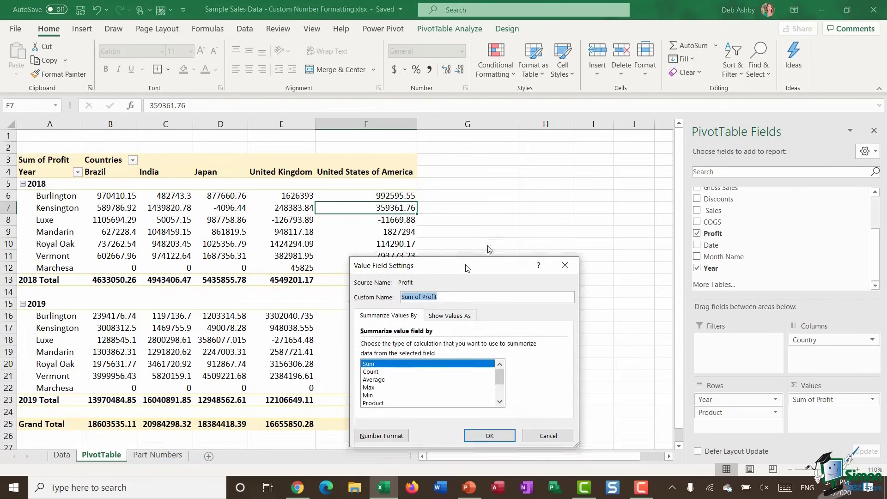
click(468, 320)
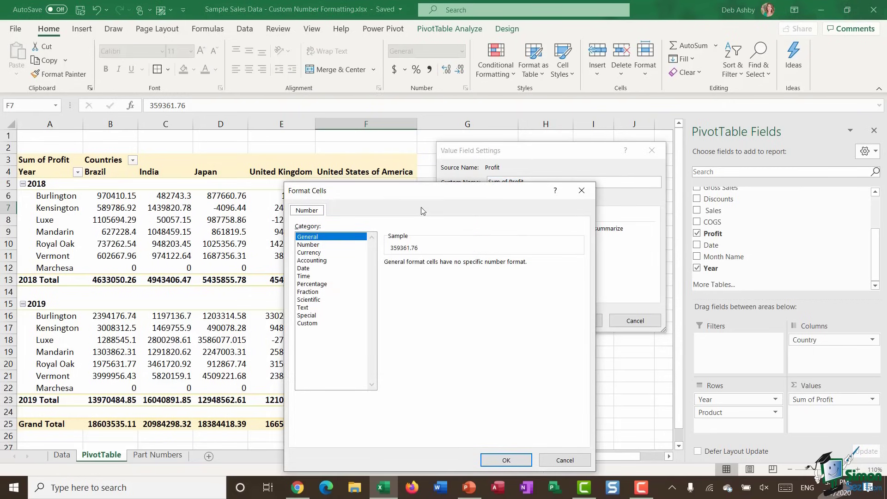
drag(416, 194, 558, 134)
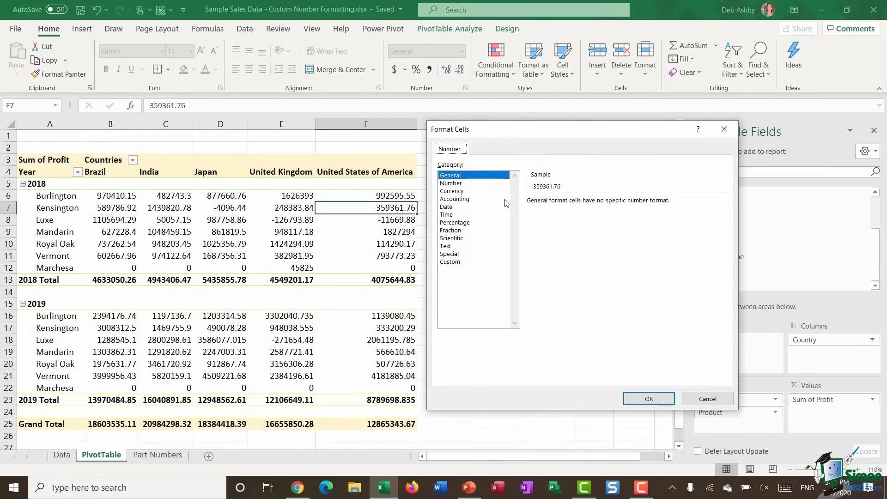
click(454, 200)
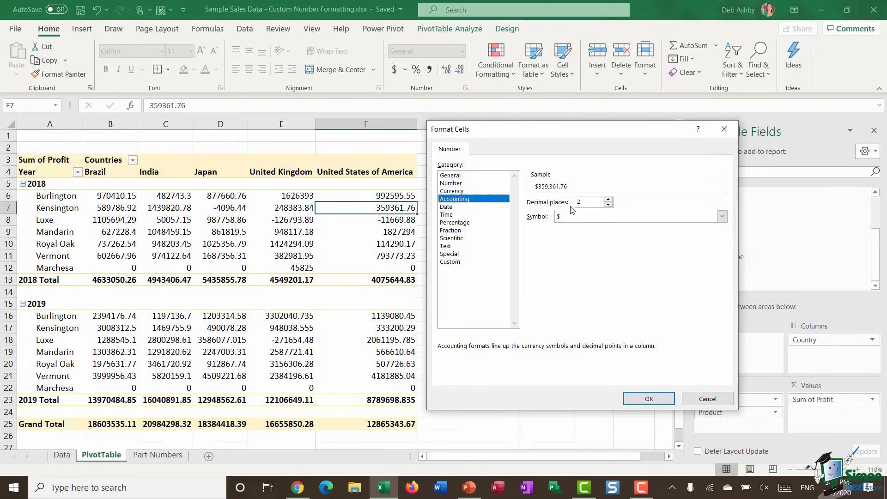
click(608, 205)
click(649, 399)
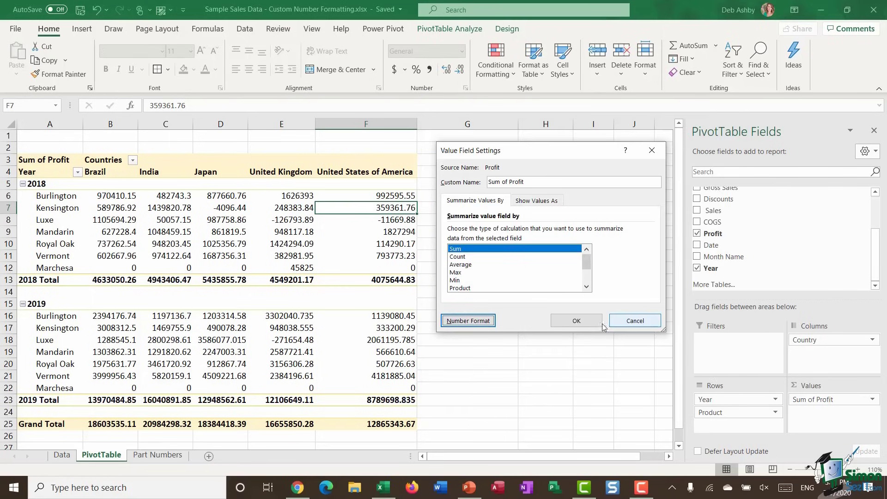
click(635, 320)
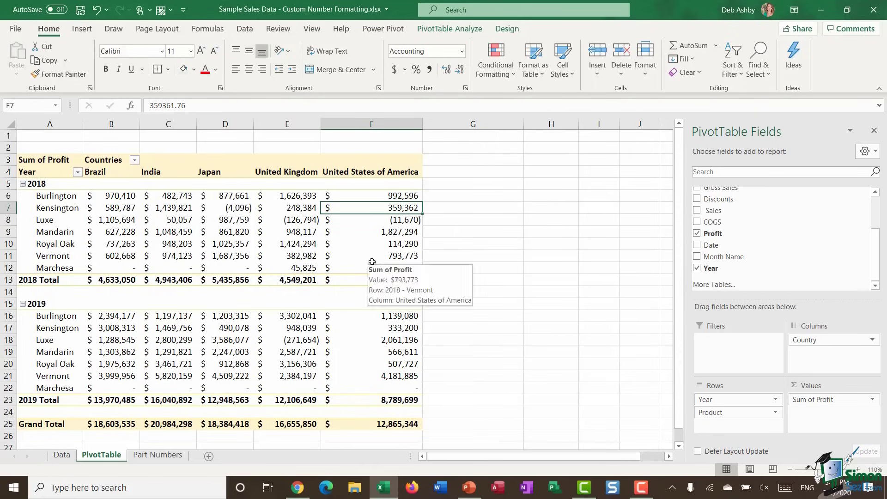
Open the Custom number format category for the Sum of Profit value field and browse its format codes.
click(357, 223)
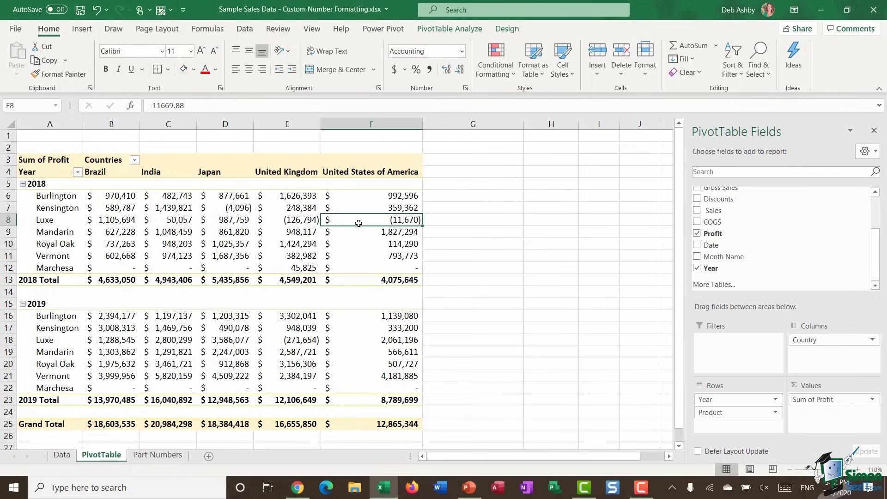
right_click(361, 218)
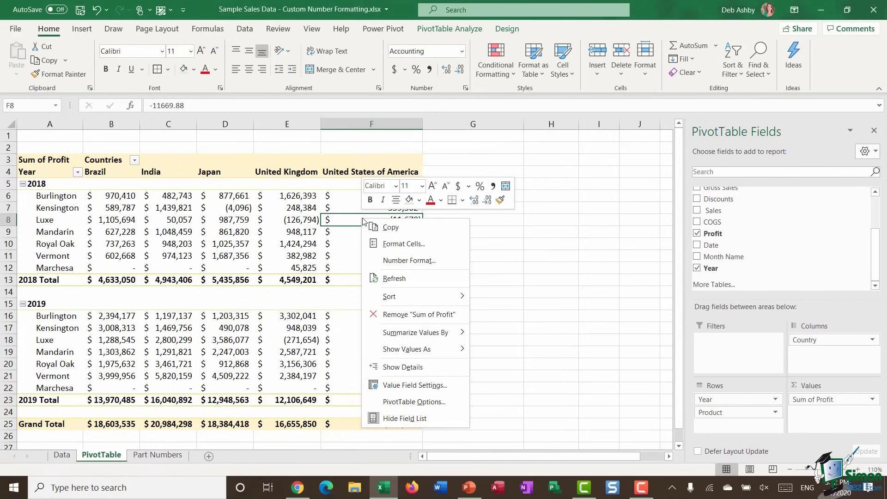
click(434, 386)
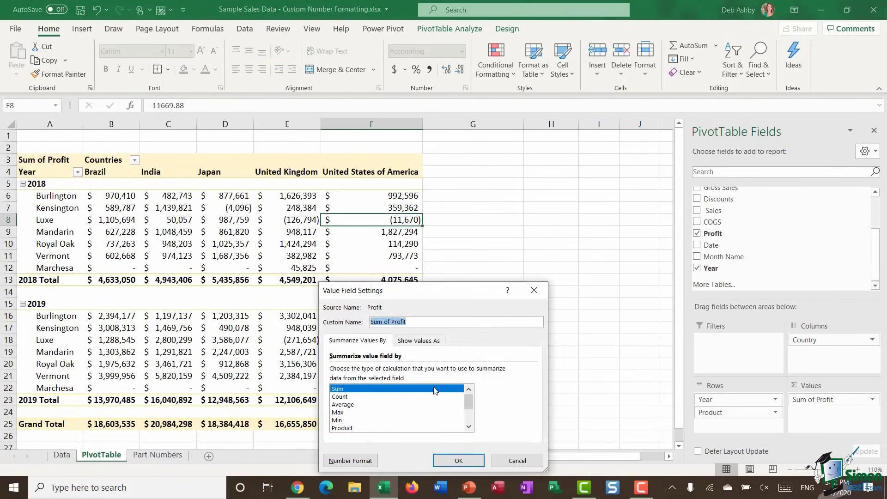
click(342, 464)
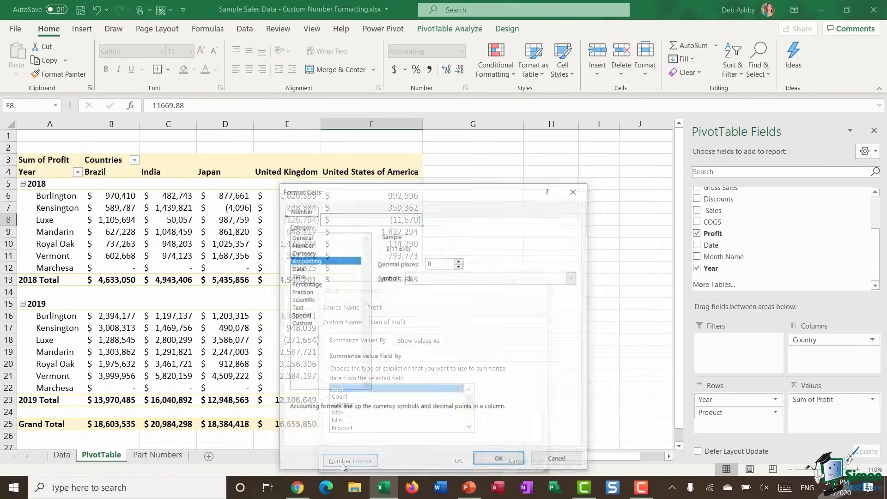
drag(388, 194, 541, 141)
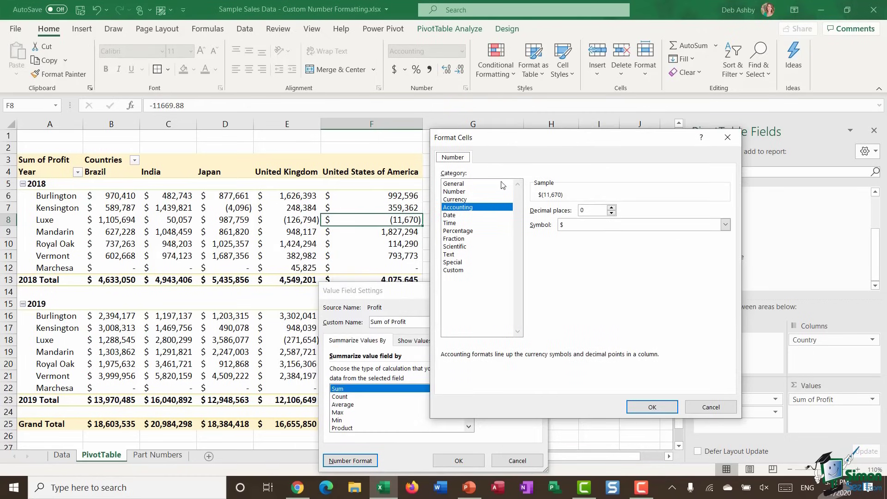
click(454, 270)
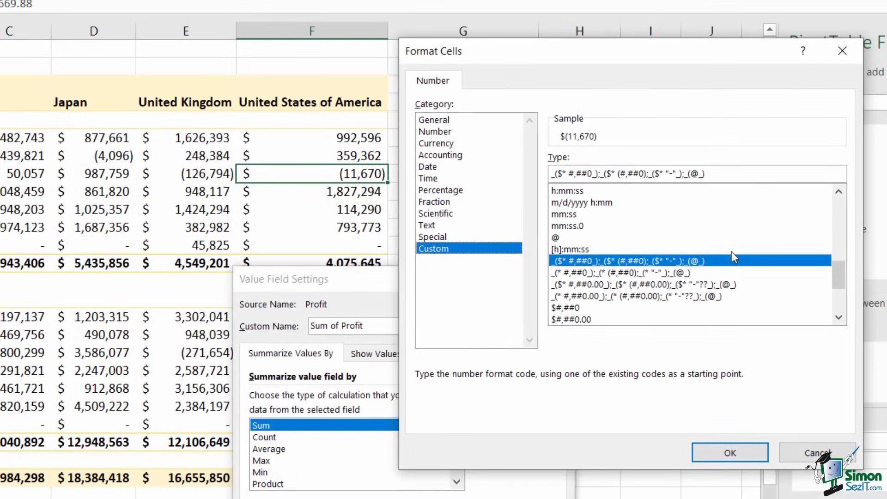
drag(842, 277, 856, 216)
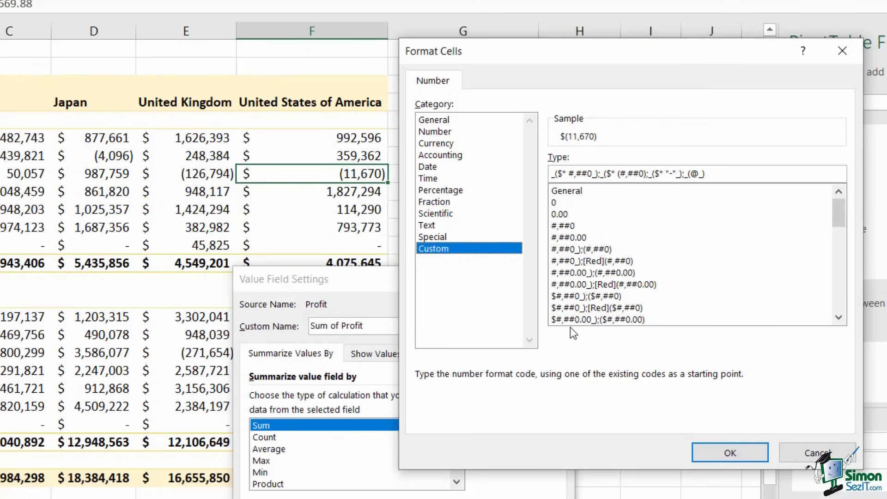
scroll(841, 209, down, 1)
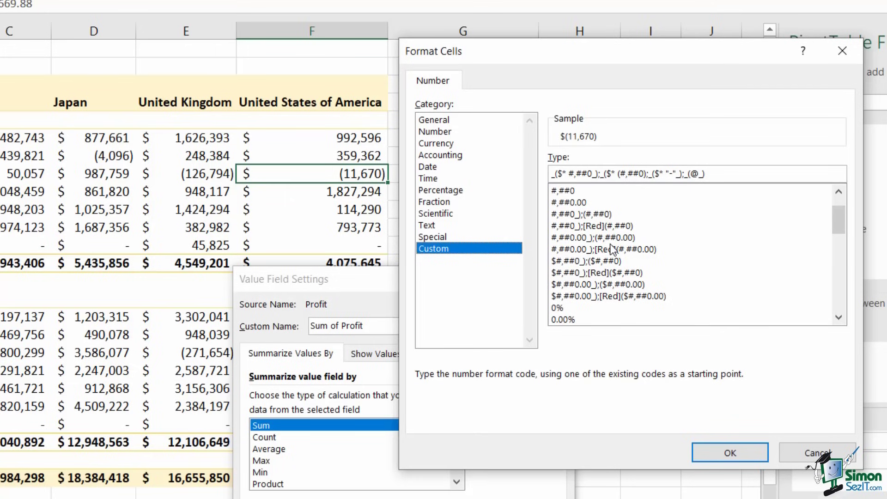
scroll(702, 268, up, 1)
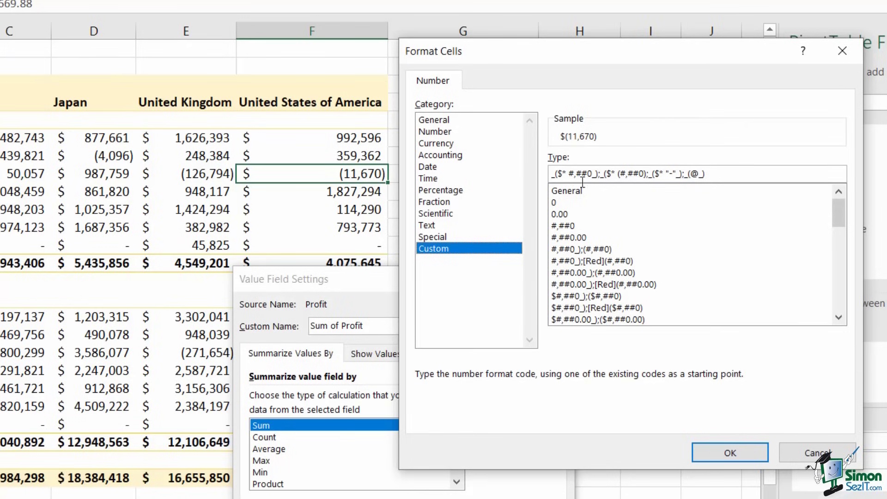
Examine the positive, negative, zero and text sections of the codes #,##0_);(#,##0) and _($* #,##0_);_($* (#,##0);_($* "-"_);_(@_).
click(563, 251)
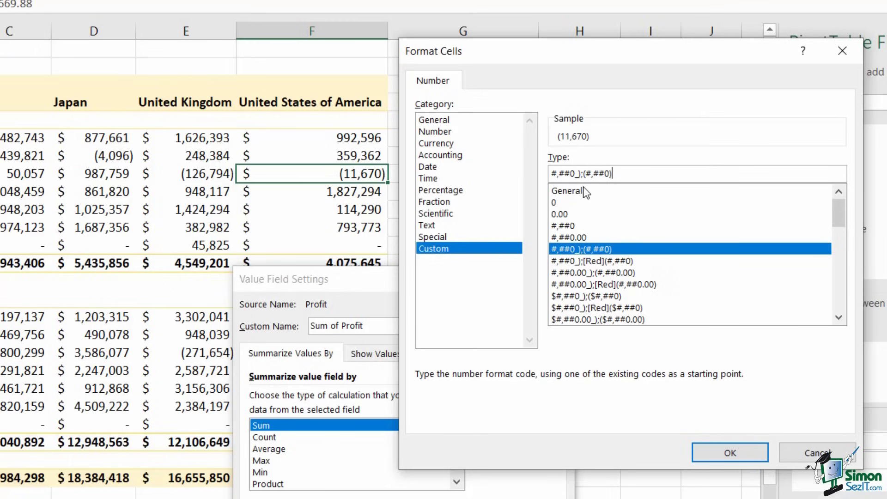
drag(581, 174, 543, 175)
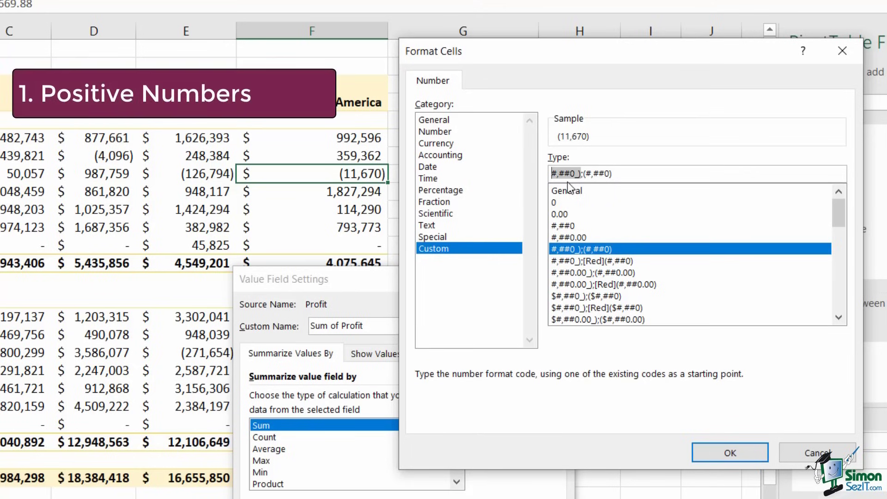
drag(583, 174, 615, 173)
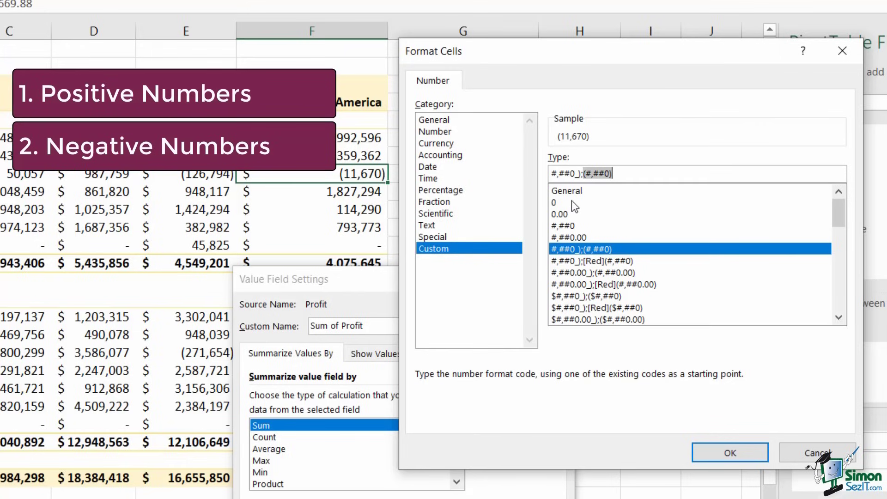
click(621, 174)
drag(841, 214, 839, 270)
click(664, 285)
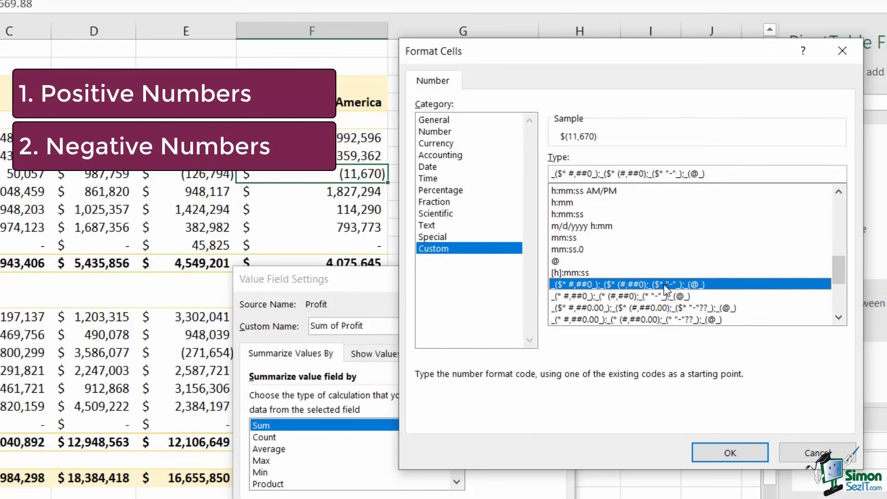
drag(599, 174, 539, 180)
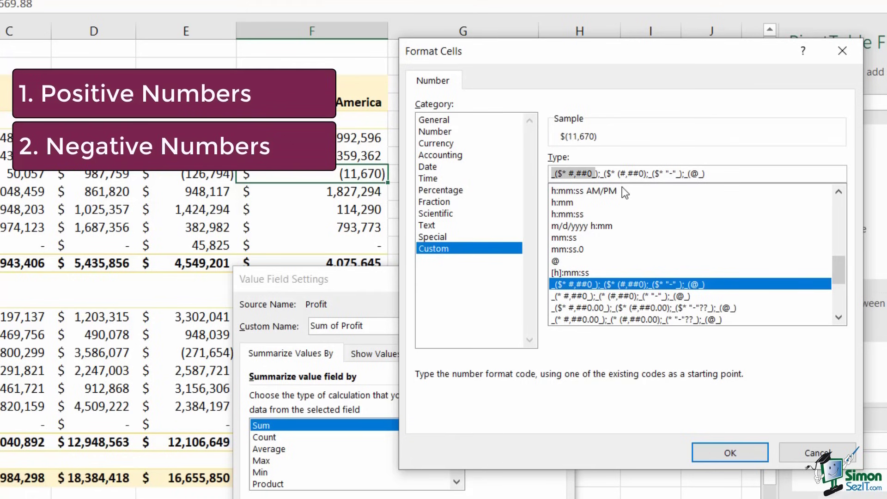
drag(600, 174, 646, 177)
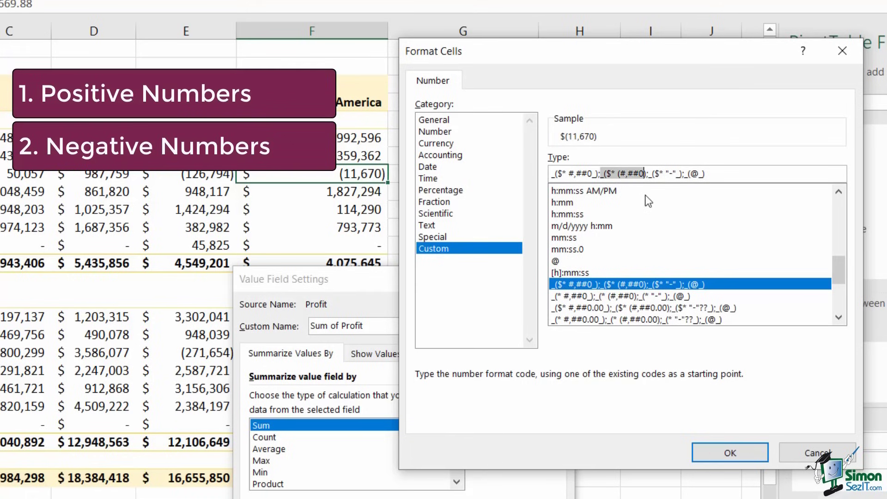
drag(648, 175, 683, 178)
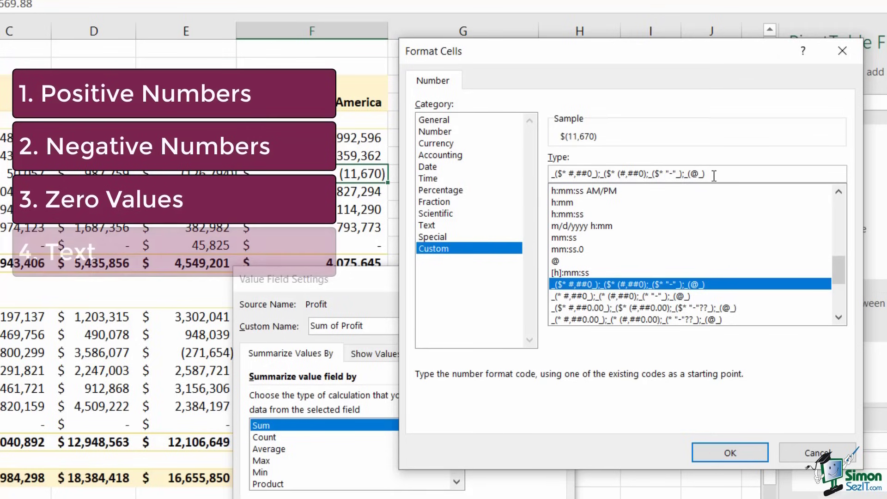
drag(705, 175, 687, 176)
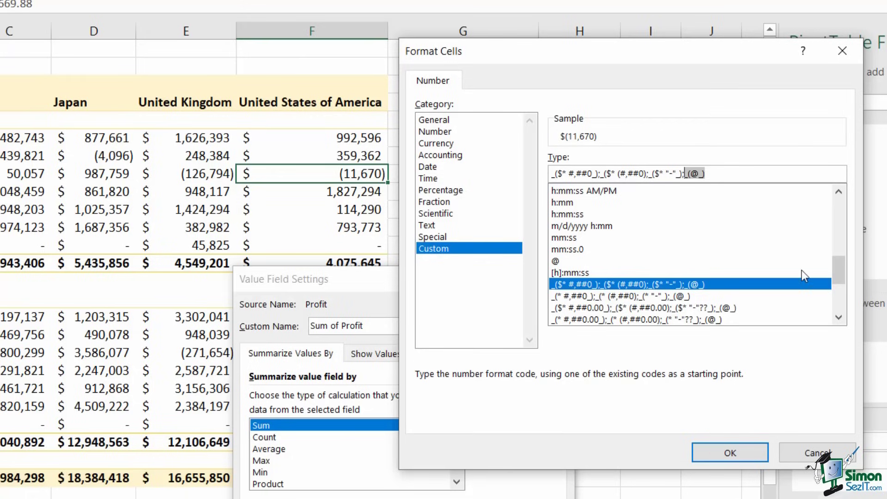
Apply the custom number format #,##0_);[Red](#,##0) to the Sum of Profit value field.
drag(838, 269, 839, 205)
click(587, 249)
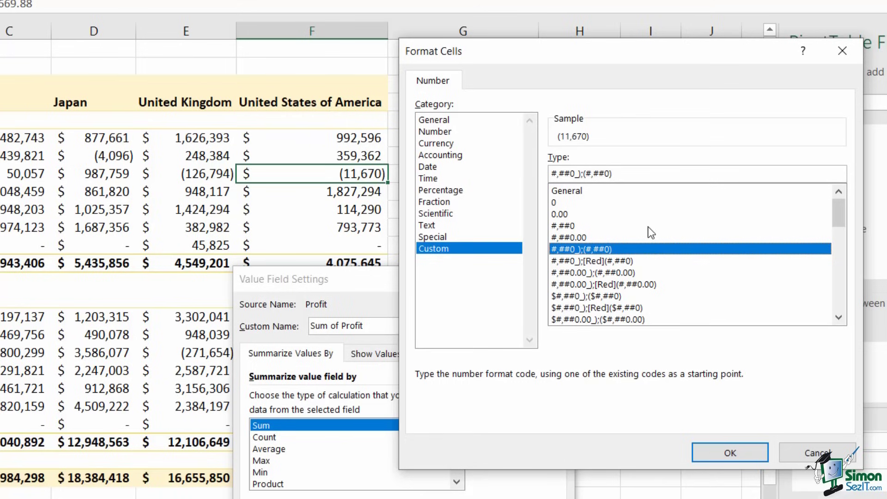
click(589, 261)
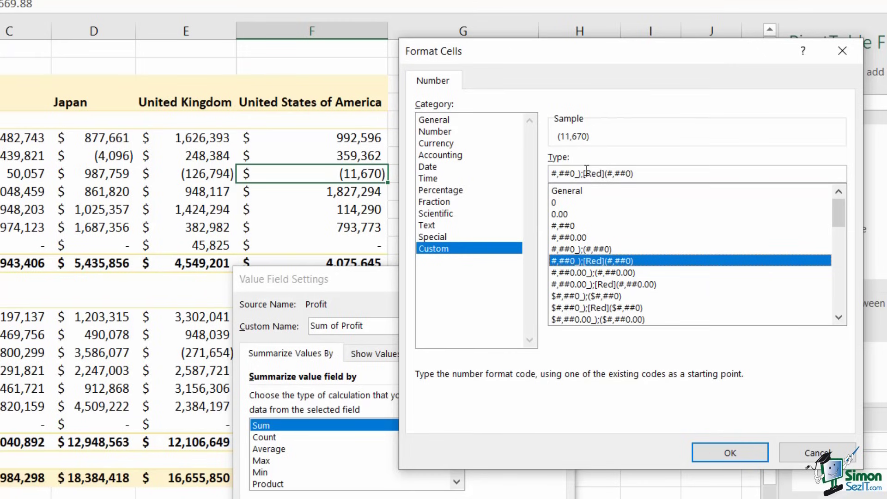
drag(583, 174, 614, 176)
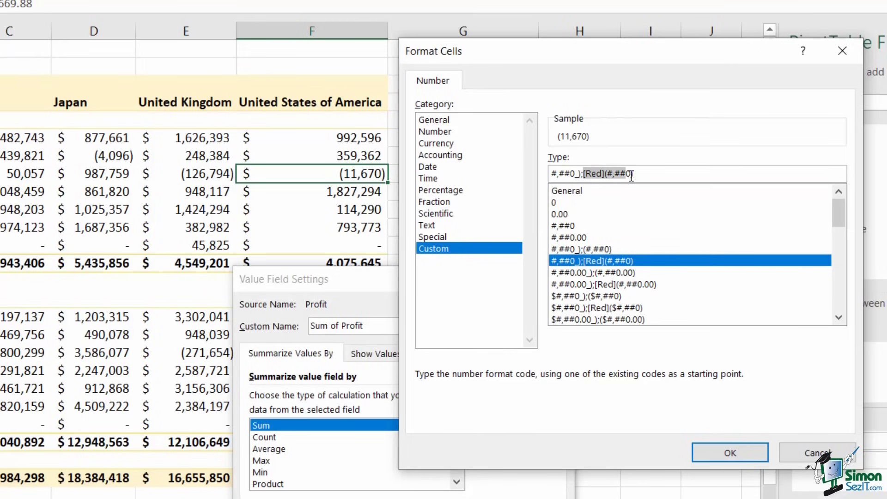
click(655, 174)
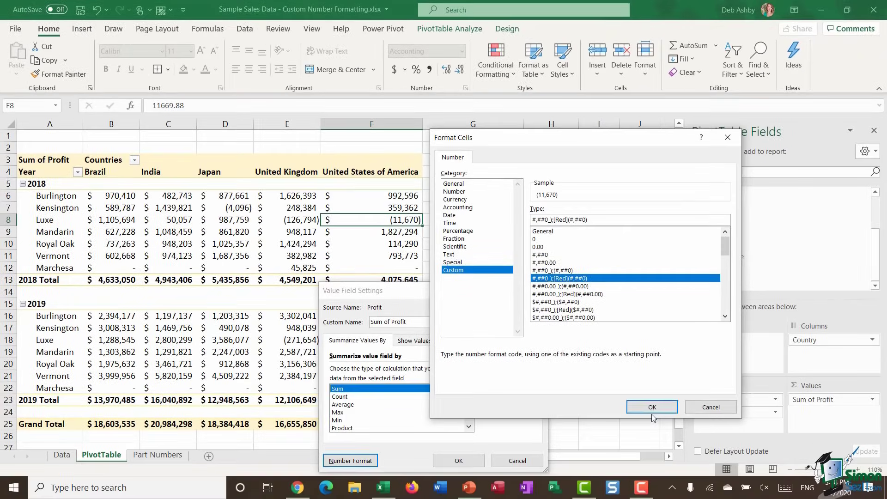
click(677, 421)
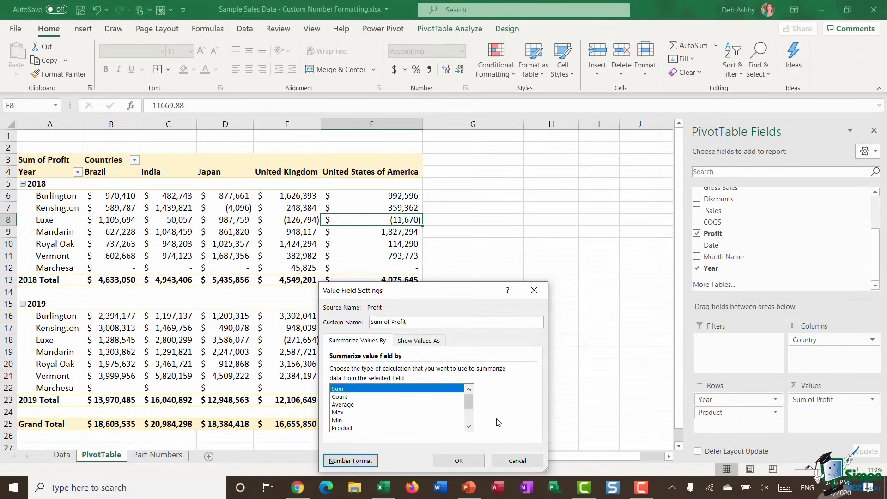
click(462, 461)
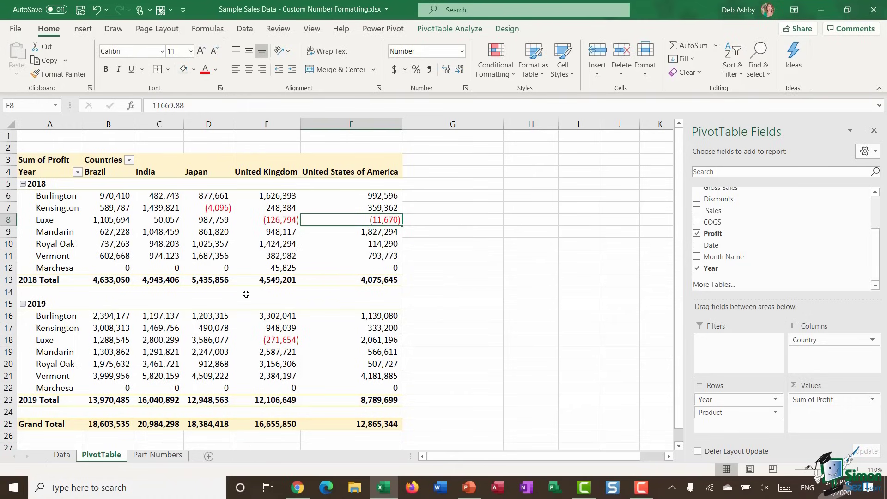
mouse_move(363, 221)
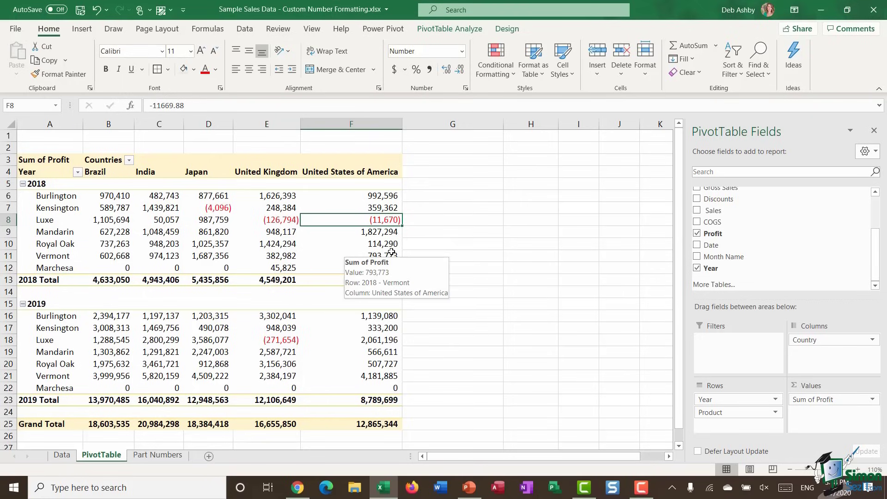
Open the Custom number format of the Sum of Profit value field and add a $ inside the negative section's parentheses.
right_click(371, 218)
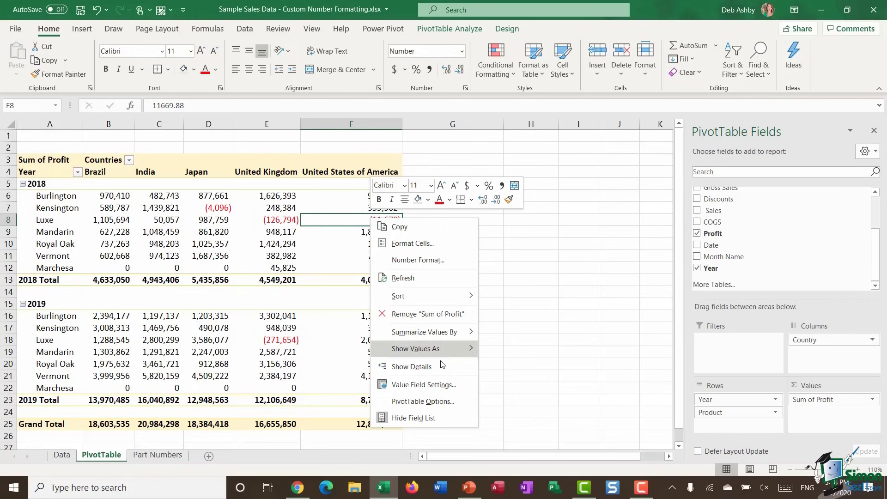
click(439, 385)
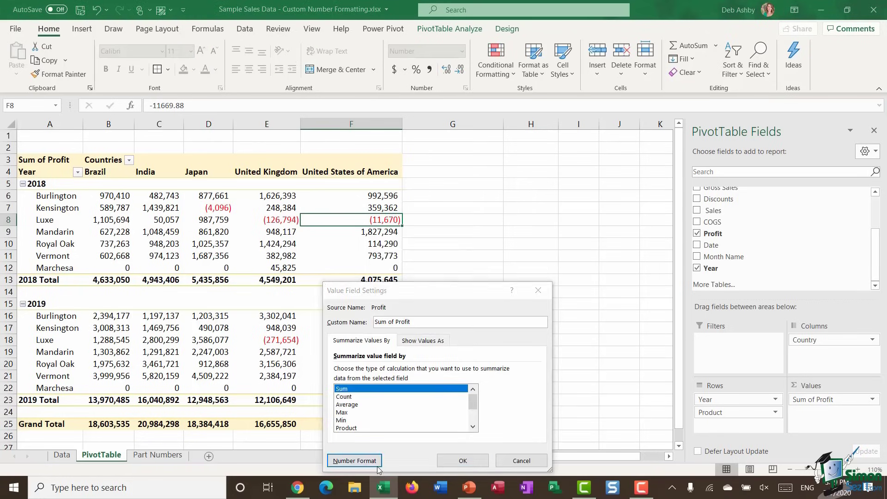
click(377, 469)
drag(532, 155, 572, 140)
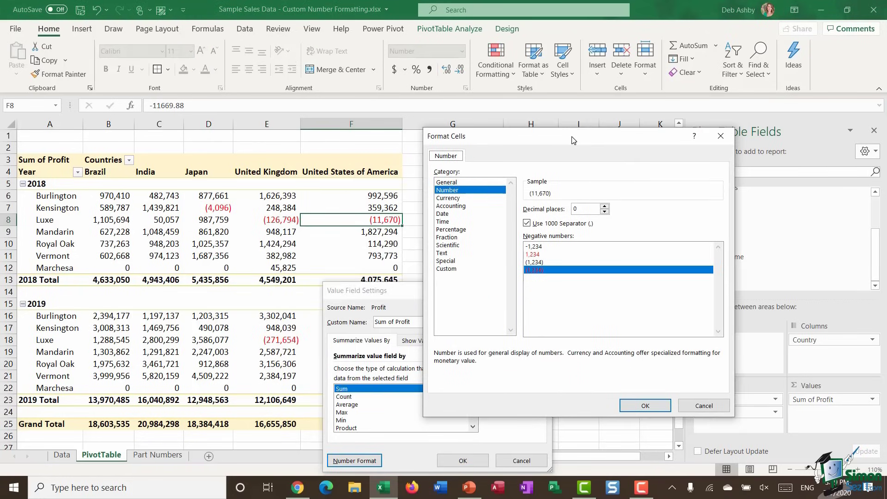
click(453, 269)
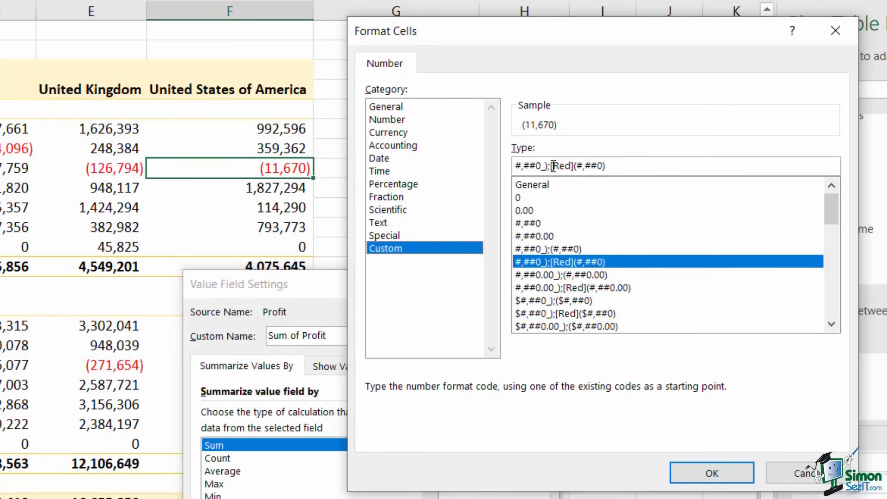
drag(553, 165, 612, 166)
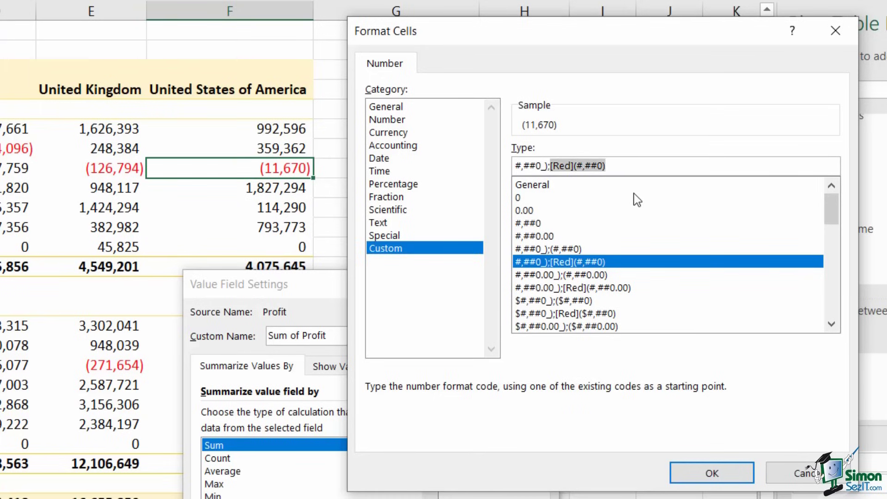
click(578, 165)
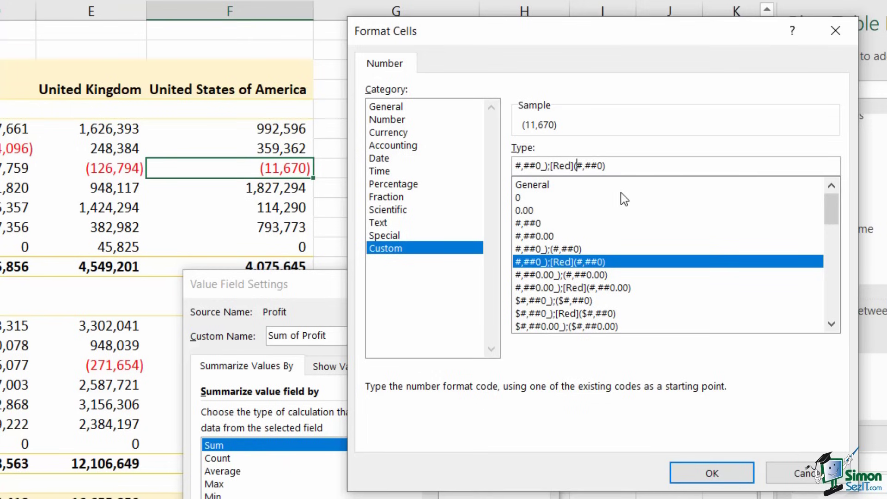
text($)
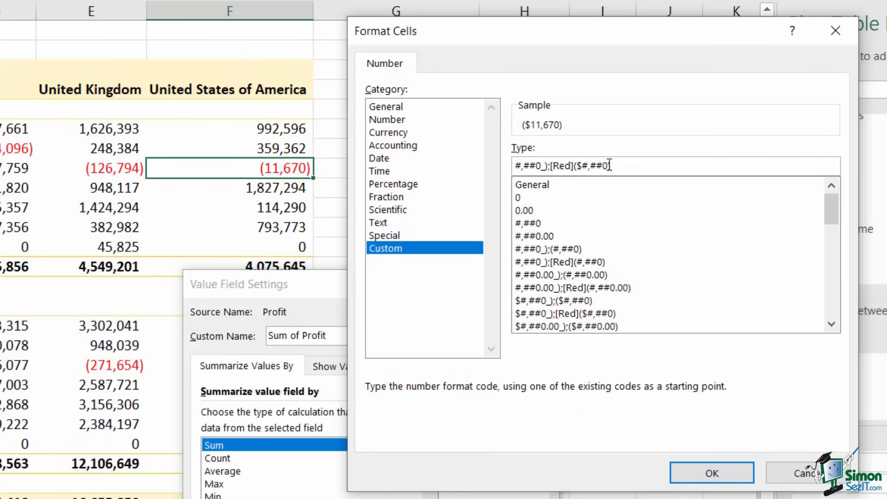
Add a minus sign before [Red] and a $ to the positive section, remove the negative parentheses, and apply the format to Sum of Profit.
text(-)
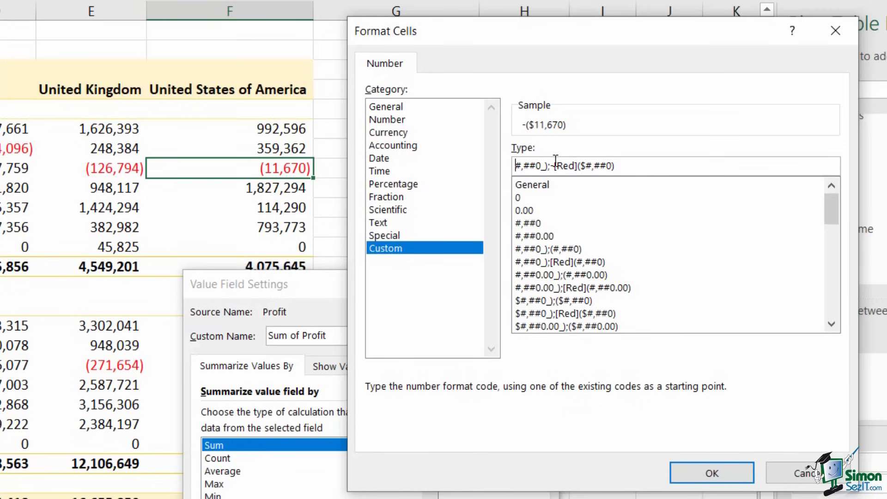
text($)
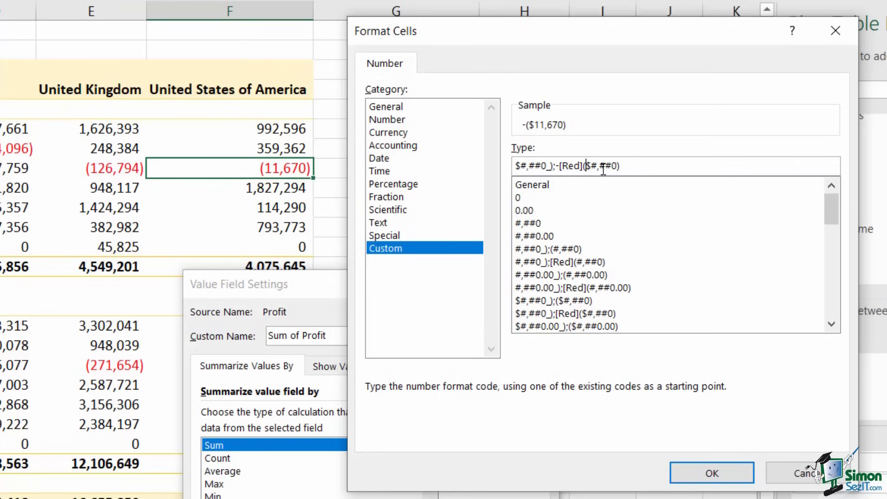
key(BackSpace)
click(632, 166)
key(BackSpace)
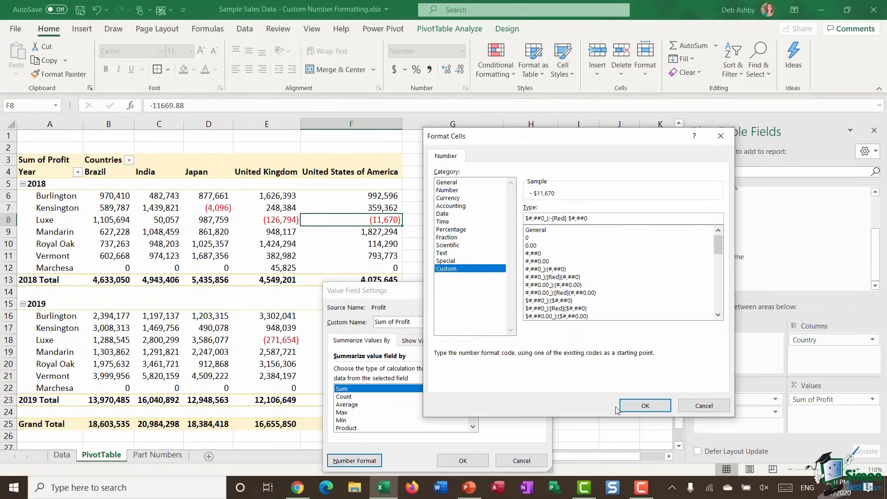
click(642, 407)
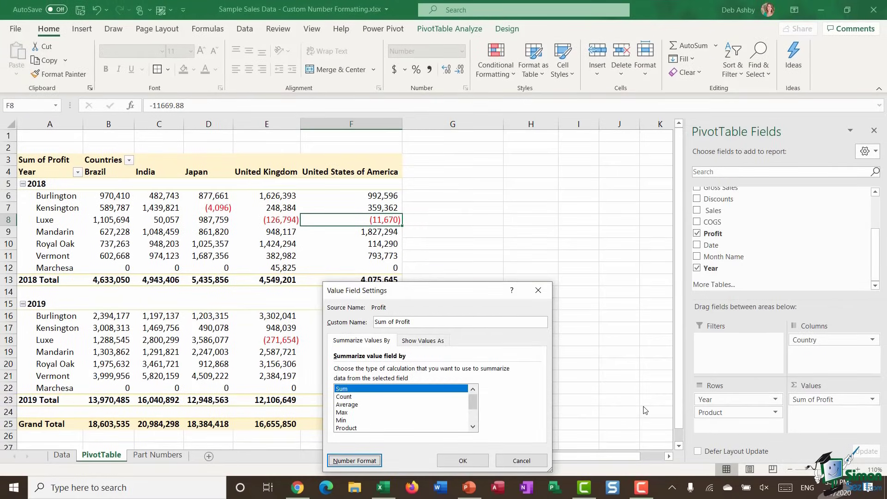
click(469, 461)
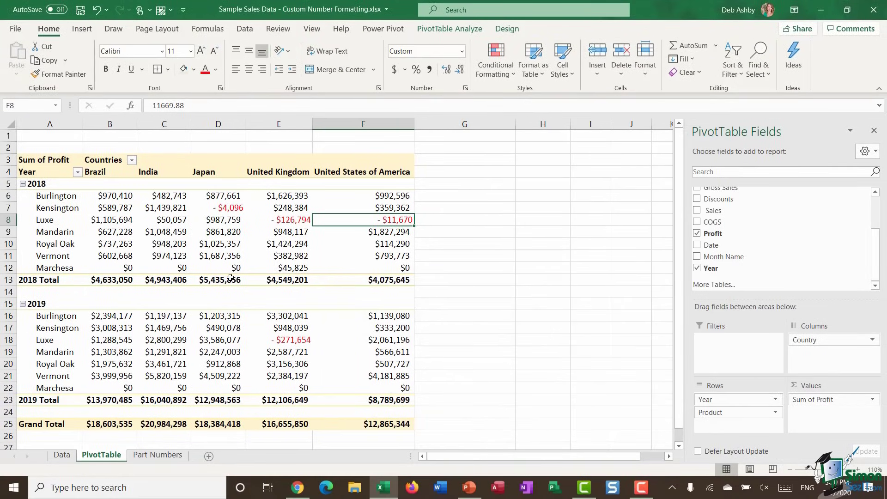
Replace Red with Blue in the Sum of Profit custom format and apply $#,##0_);[Blue]- $#,##0.
mouse_move(355, 248)
right_click(375, 219)
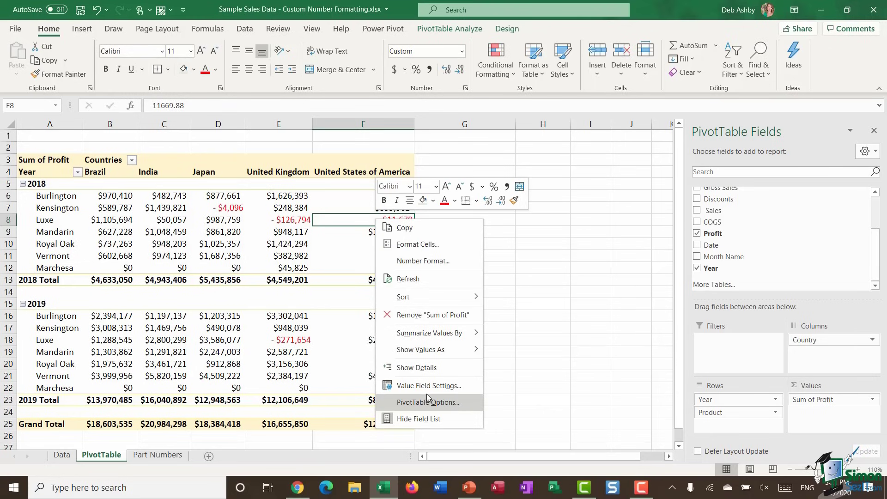
click(413, 386)
click(348, 461)
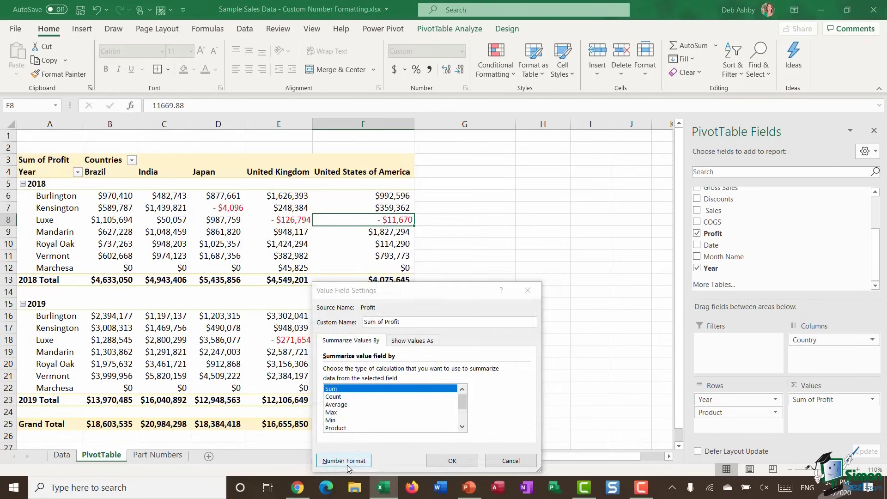
drag(437, 198, 575, 109)
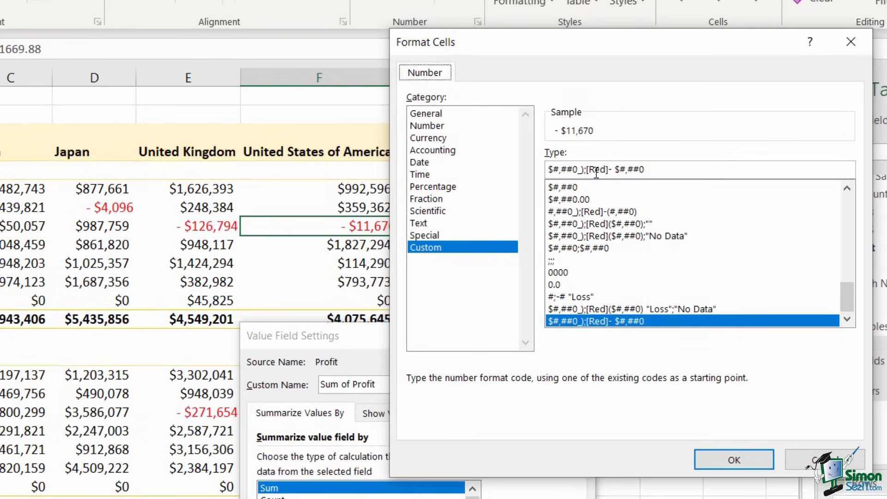
double_click(599, 171)
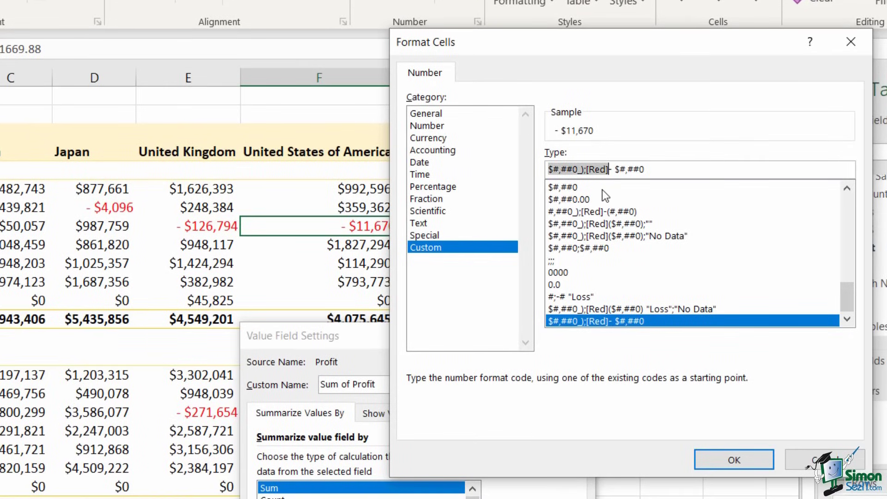
click(596, 172)
double_click(601, 172)
click(607, 169)
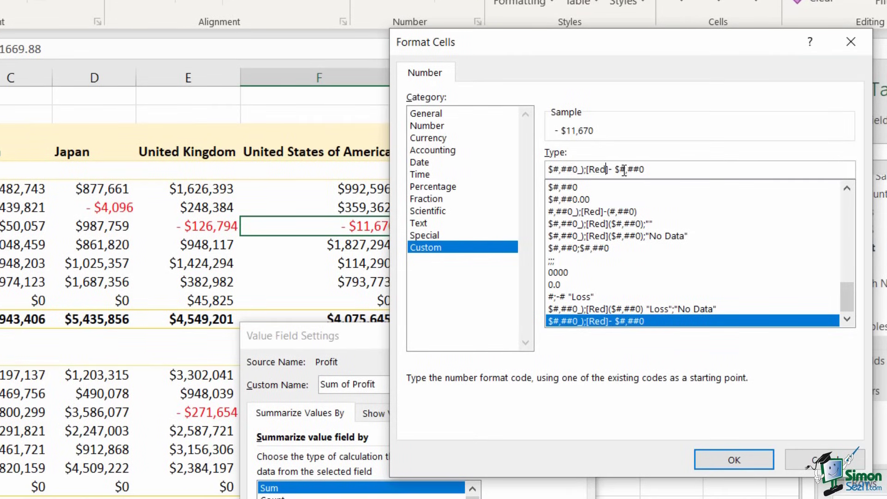
key(BackSpace)
key(BackSpace)
key(BackSpace)
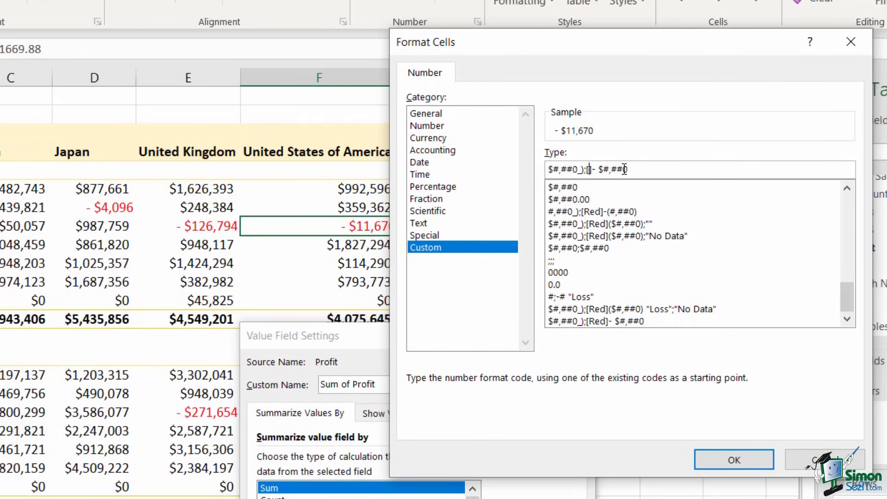
text(Blue)
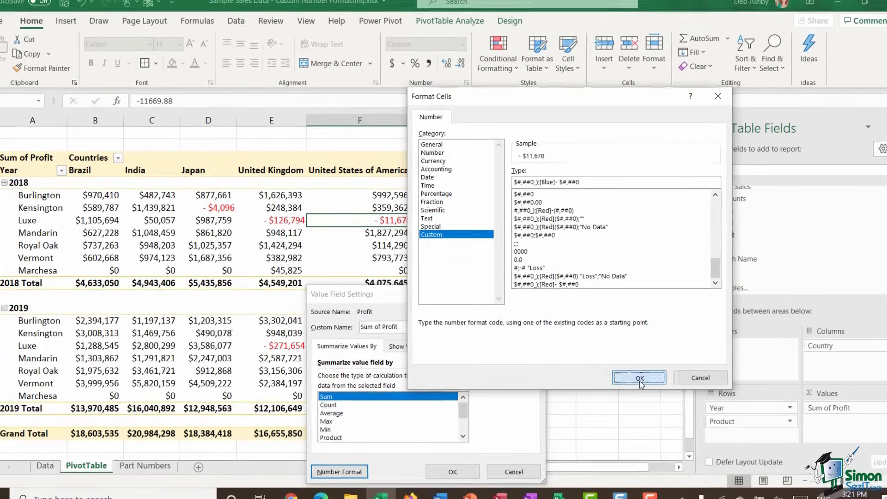
click(734, 459)
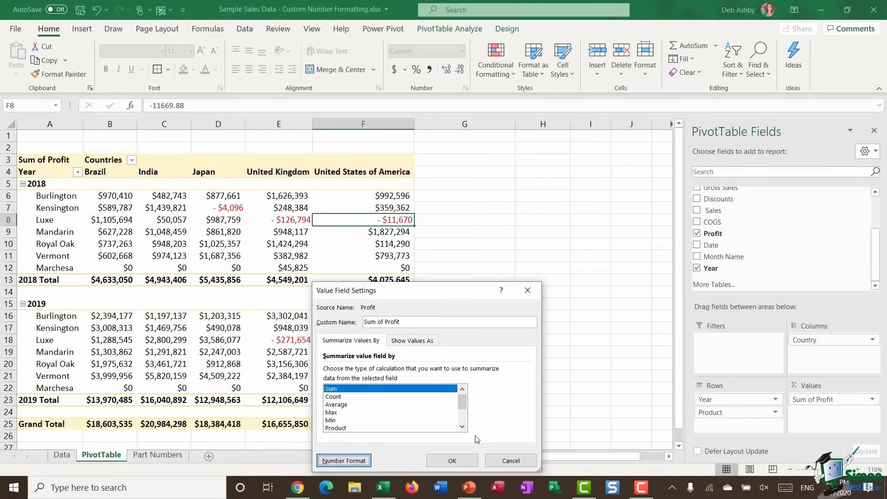
click(451, 460)
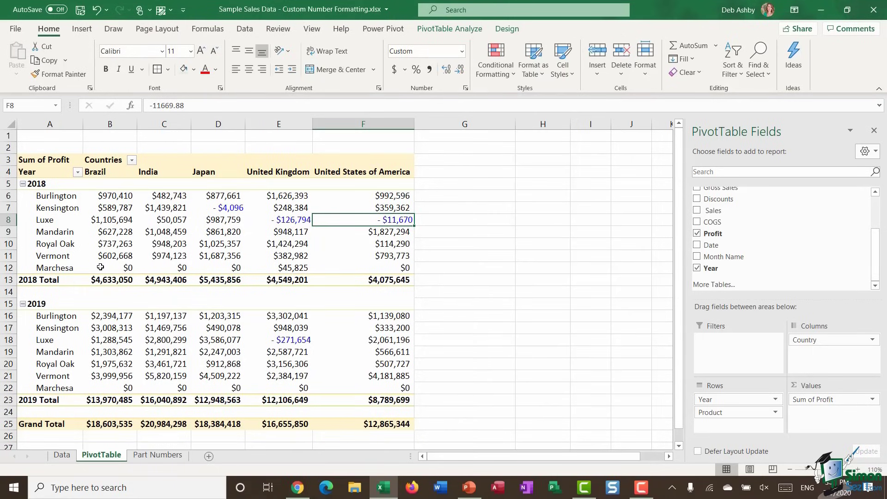
Examine the 2018 Marchesa profit values for each country, looking for zero values.
drag(103, 267, 224, 267)
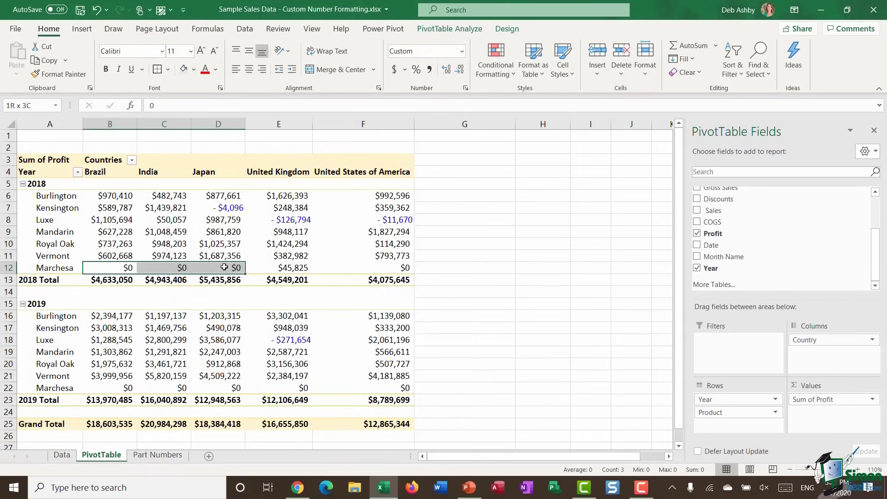
click(353, 268)
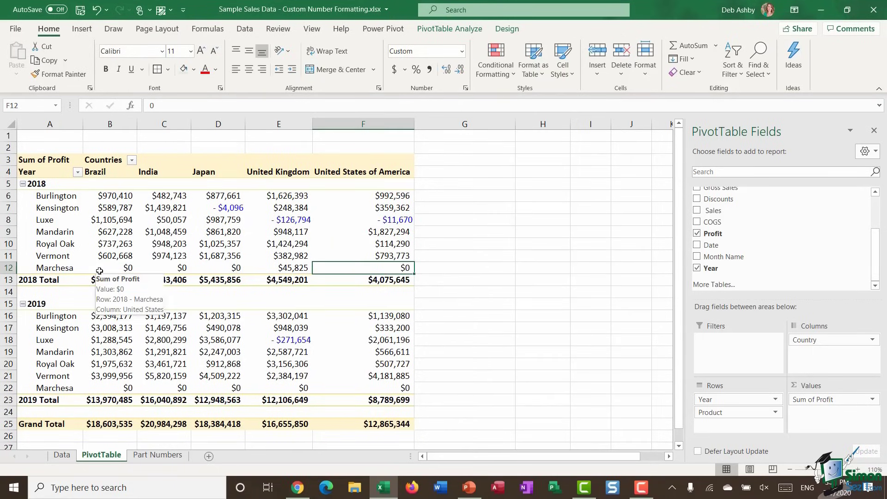
drag(95, 268, 224, 268)
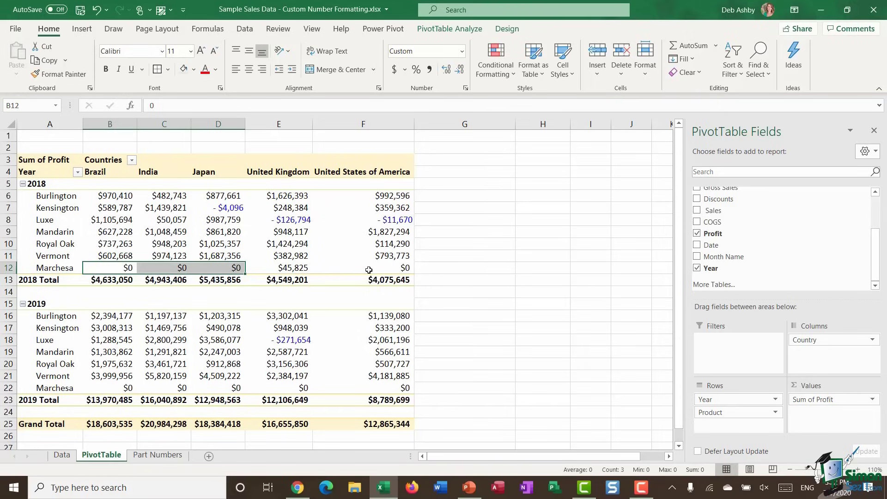
mouse_move(359, 270)
click(296, 268)
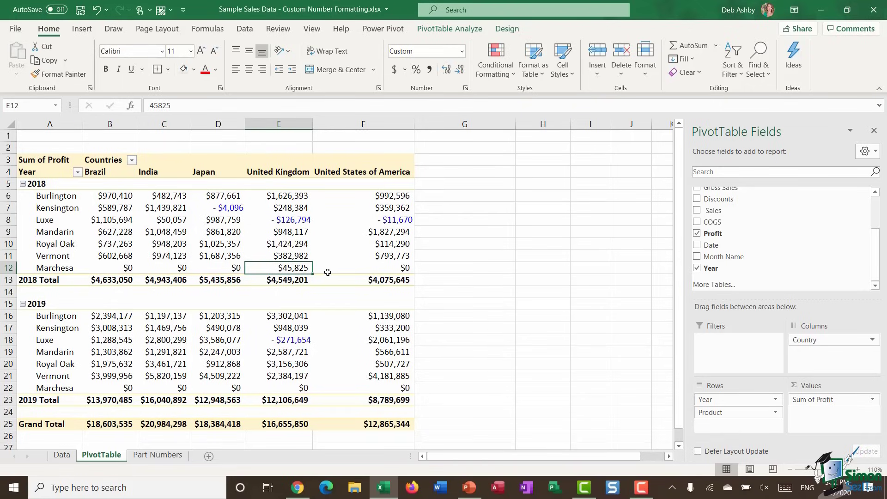
mouse_move(308, 271)
Add a zero section showing "No Data" to the Sum of Profit format, apply $#,##0_);[Blue]- $#,##0;"No Data", and select empty cell G12.
right_click(360, 245)
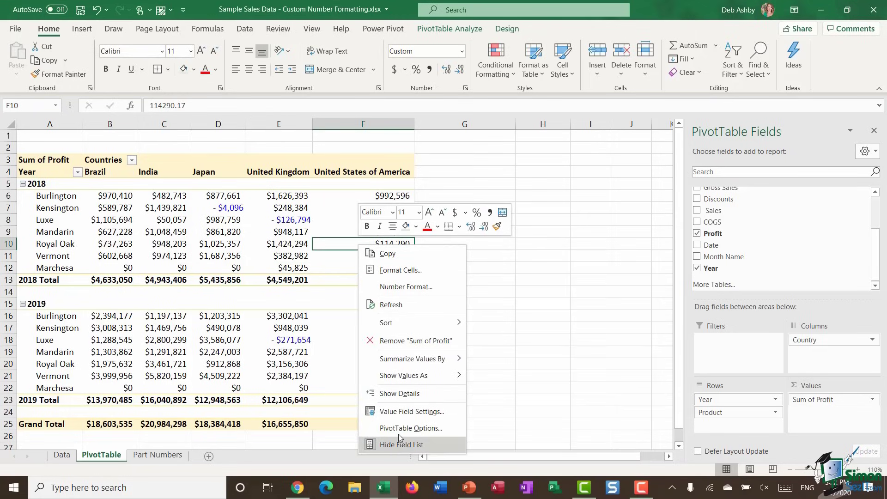
click(405, 411)
click(311, 460)
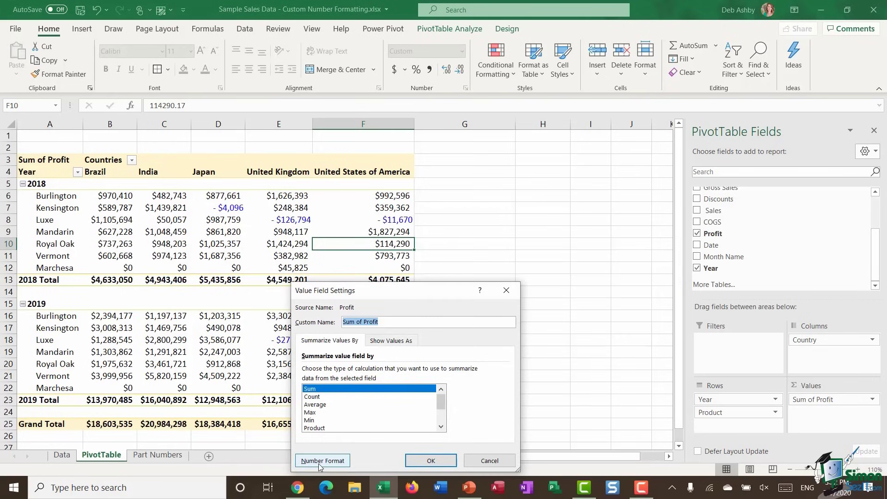
drag(398, 191, 552, 131)
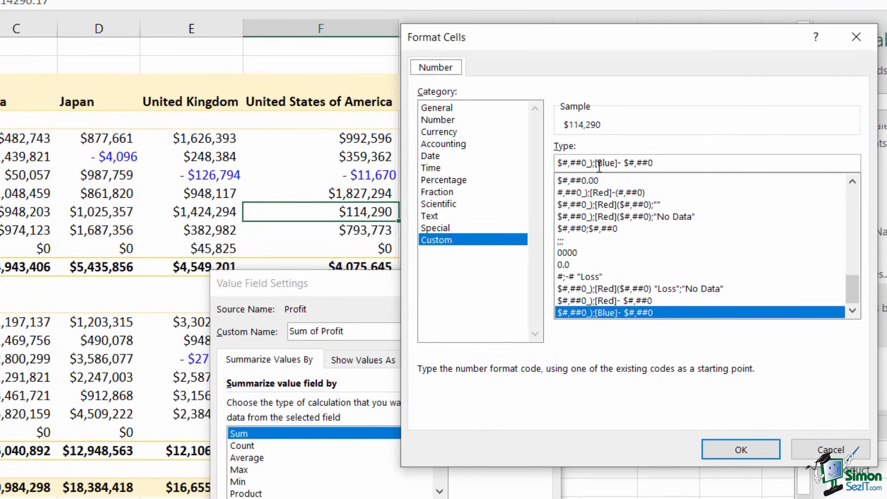
click(665, 160)
text(;)
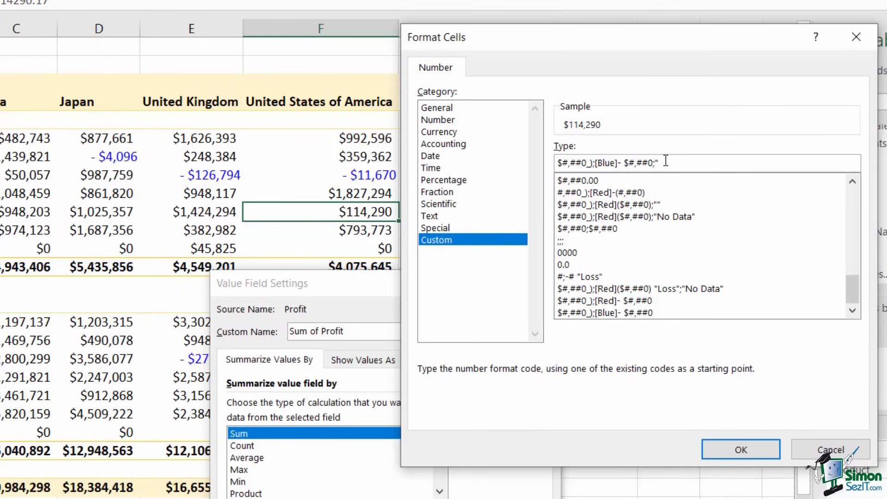
text(No Data")
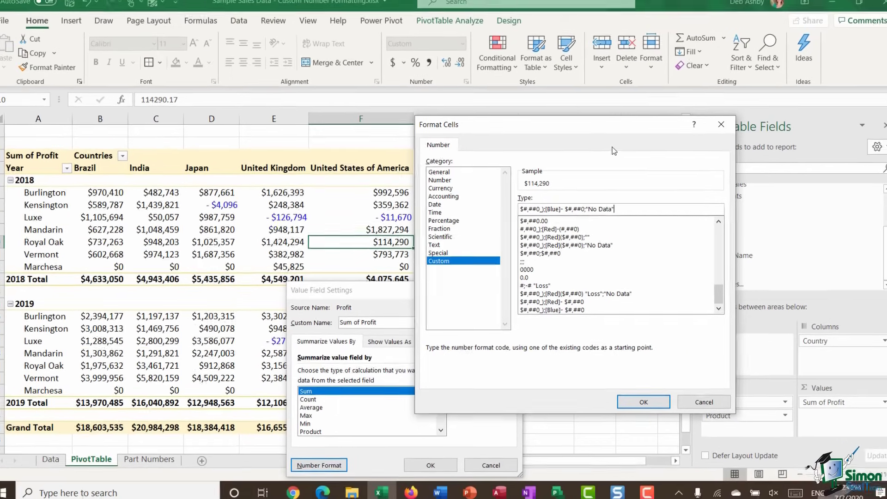
click(629, 401)
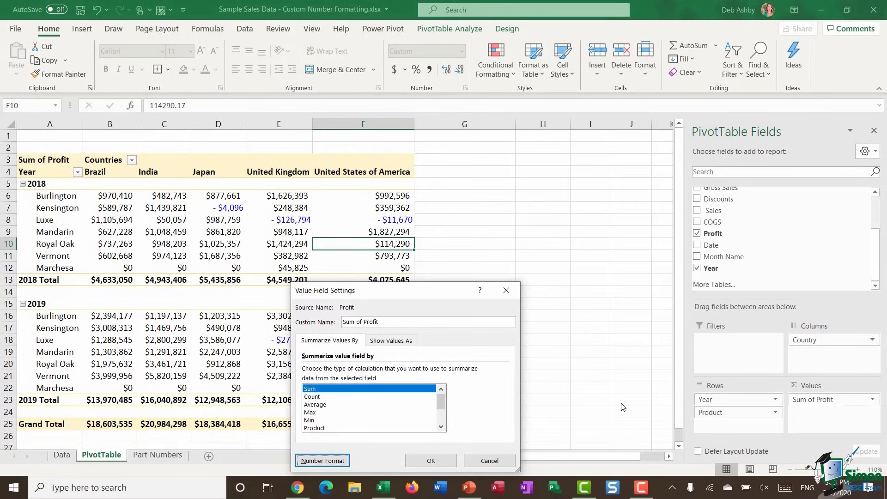
click(430, 461)
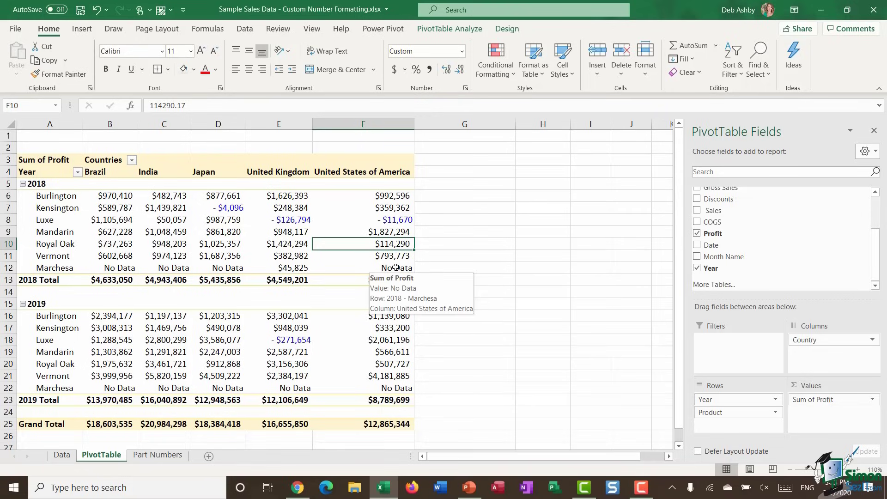
click(357, 270)
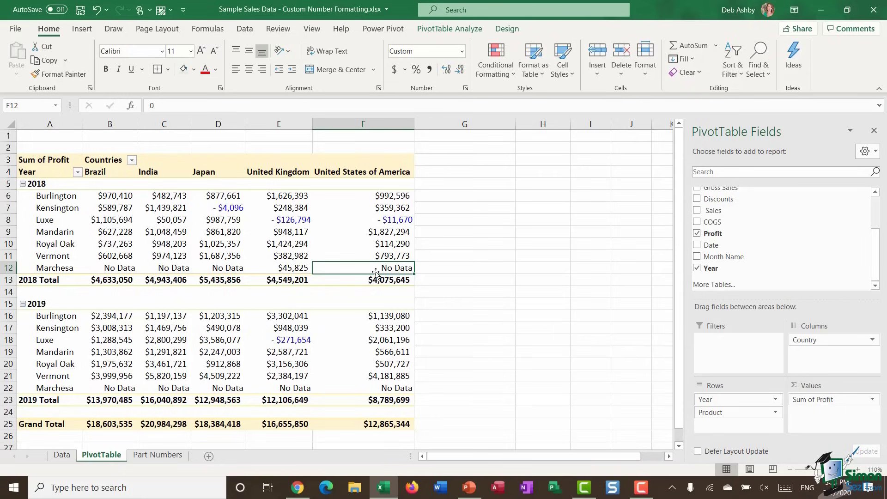
mouse_move(375, 271)
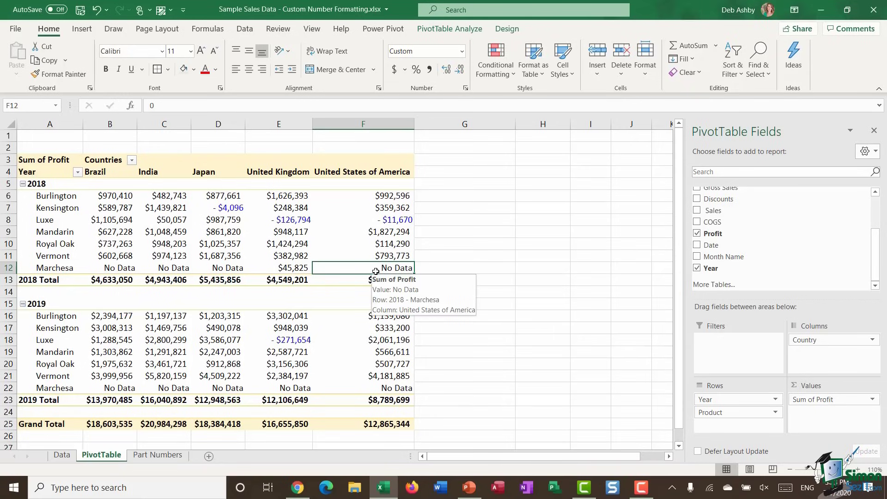
click(494, 267)
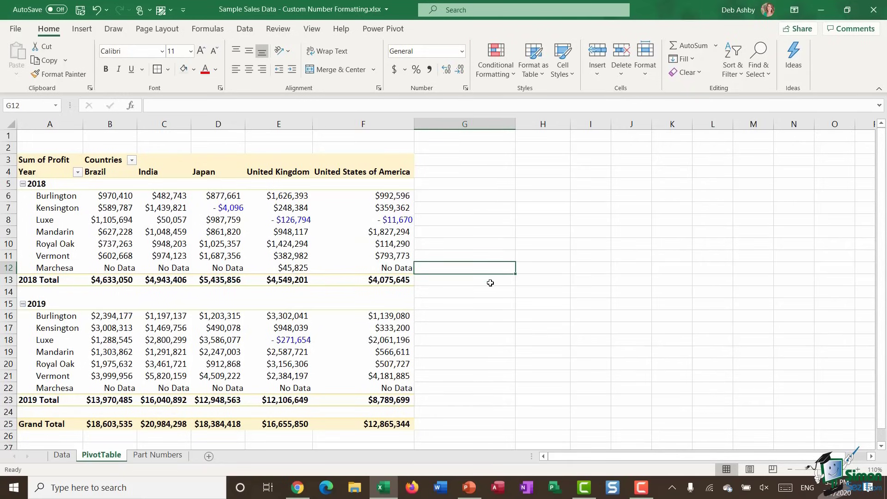
Enter a formula in G12 that adds 10 to the 2018 Marchesa profit for the United States of America in F12.
text(=)
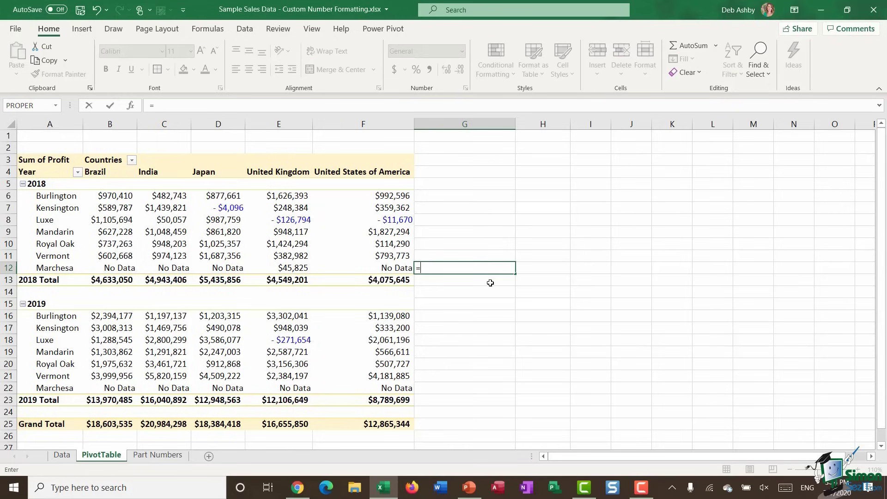
click(379, 269)
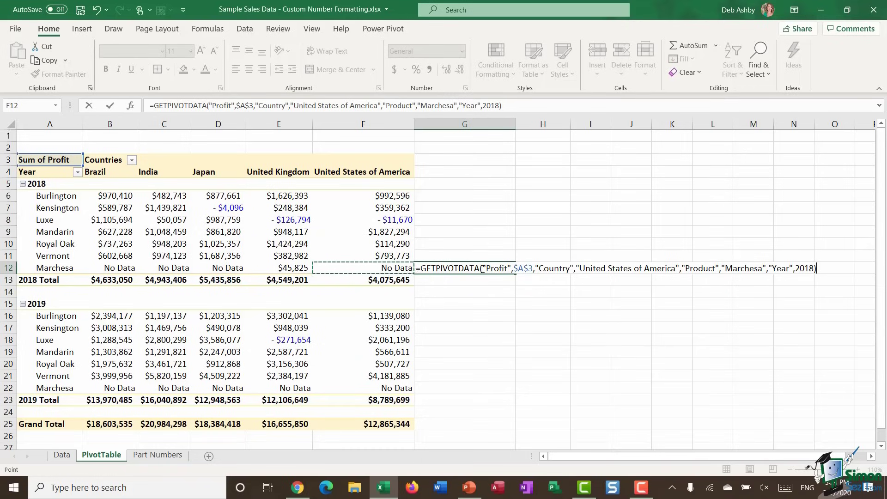
text(+)
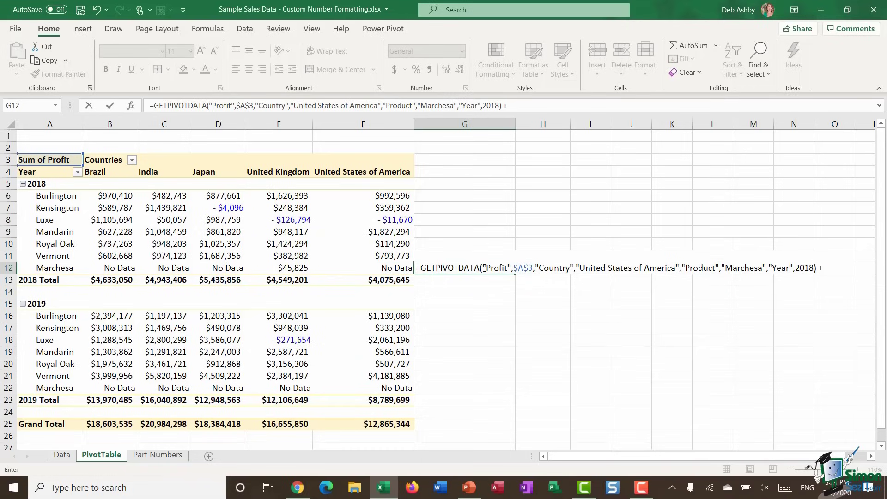
text(10)
key(Return)
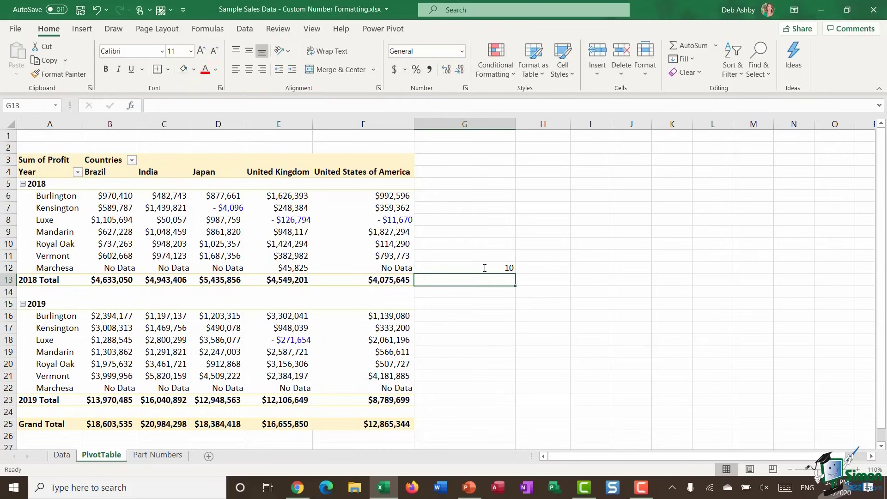
Compare the contents behind G12 and the No Data cell F12, and clear the test formula from G12.
click(485, 268)
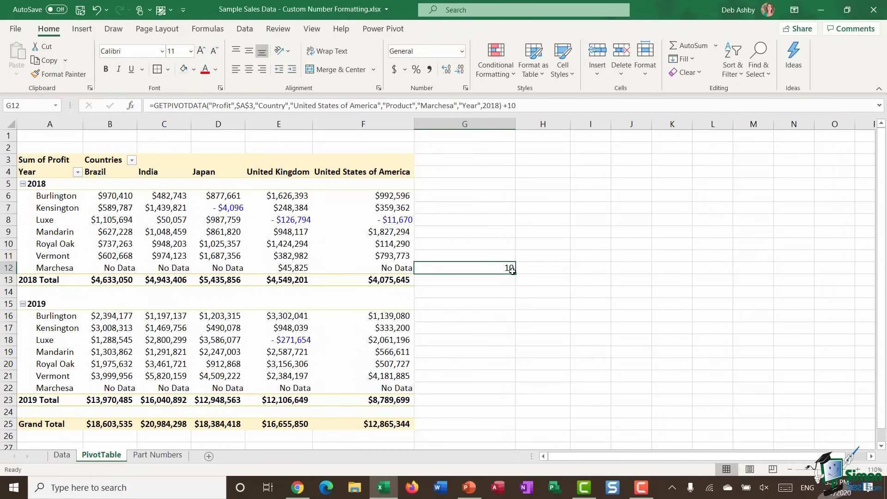
click(373, 269)
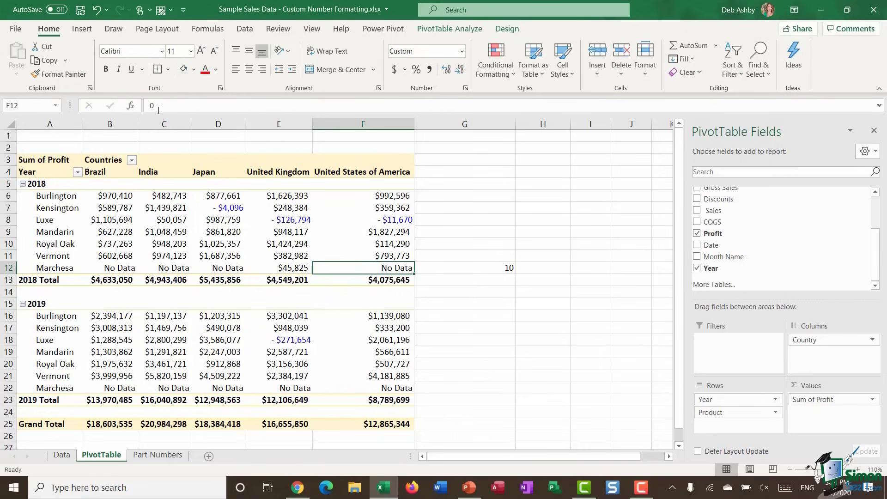
click(497, 269)
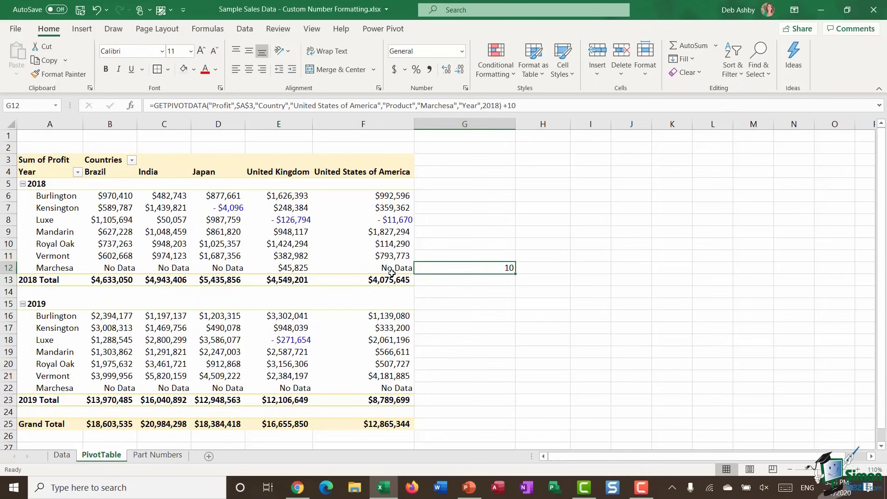
mouse_move(387, 273)
Open the number format of Sum of Profit and examine the #,##0 placeholders in its custom code, keeping the format.
click(372, 244)
right_click(372, 243)
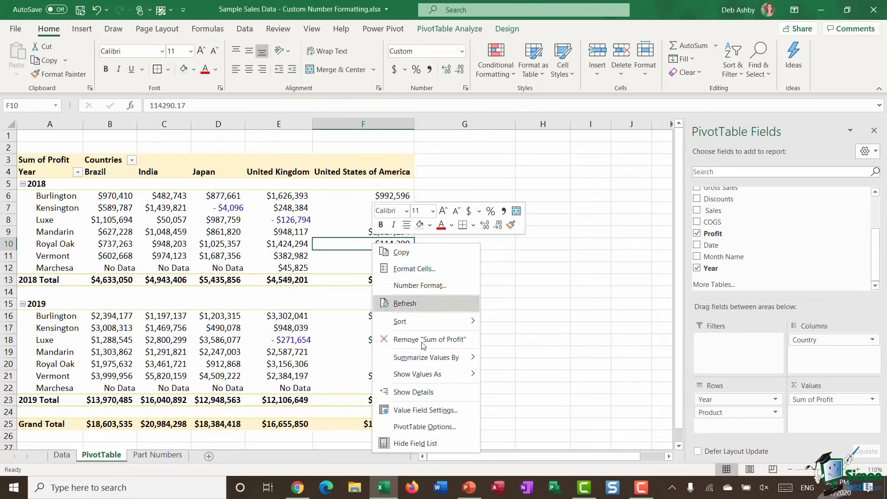
click(421, 411)
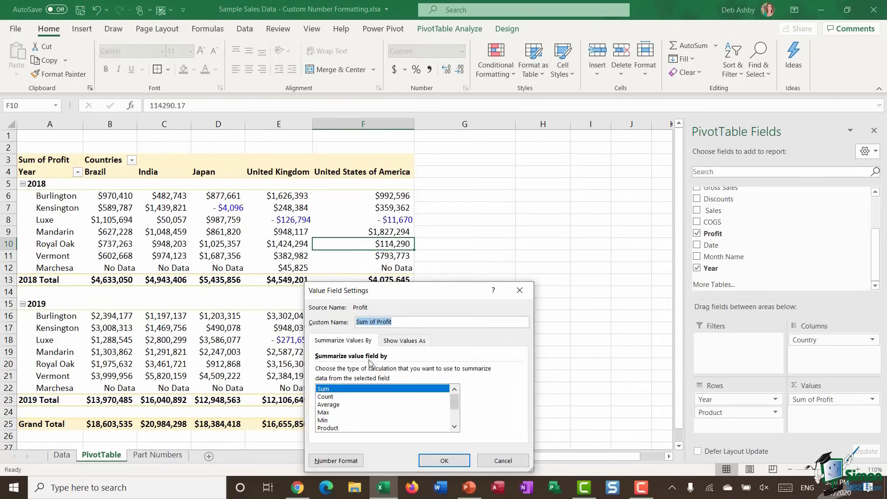
click(342, 458)
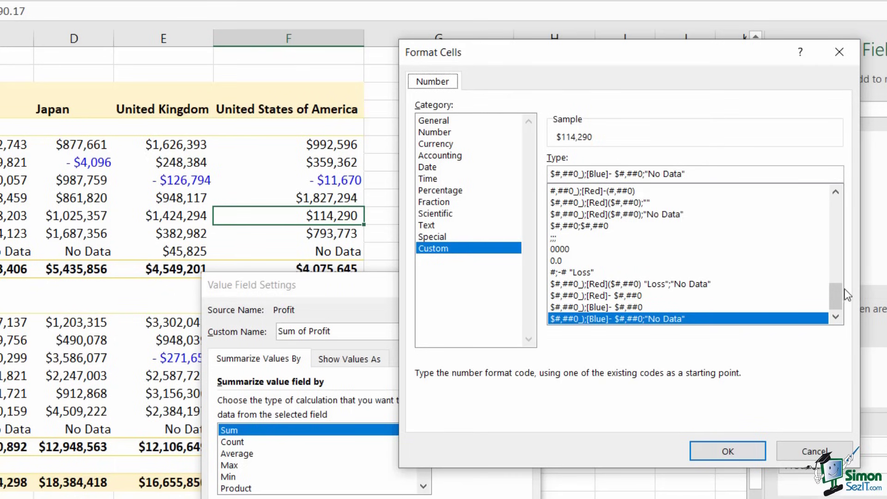
mouse_move(836, 298)
mouse_down()
mouse_move(840, 221)
mouse_move(843, 308)
mouse_up()
click(559, 174)
drag(555, 175, 578, 175)
click(578, 175)
click(569, 174)
drag(557, 175, 583, 173)
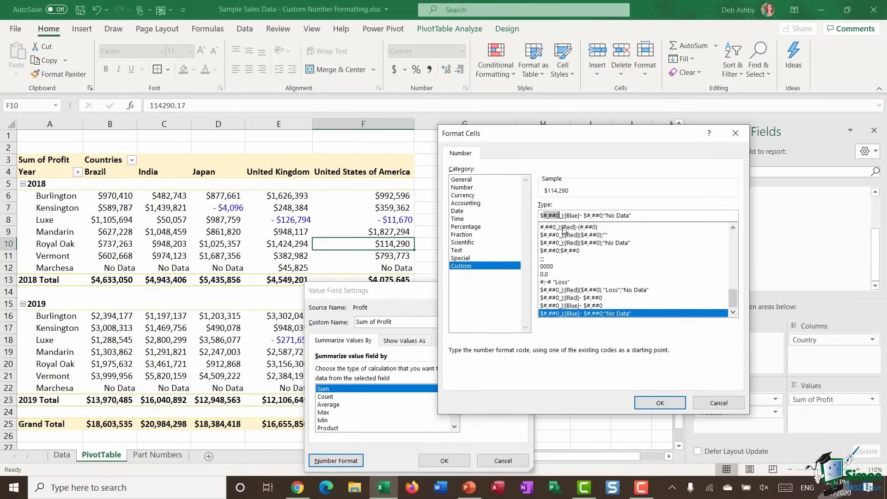
click(659, 402)
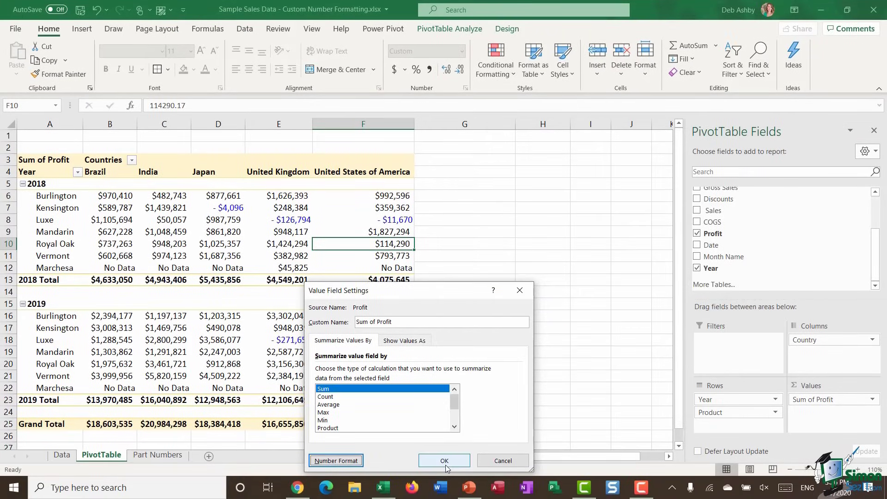
click(455, 456)
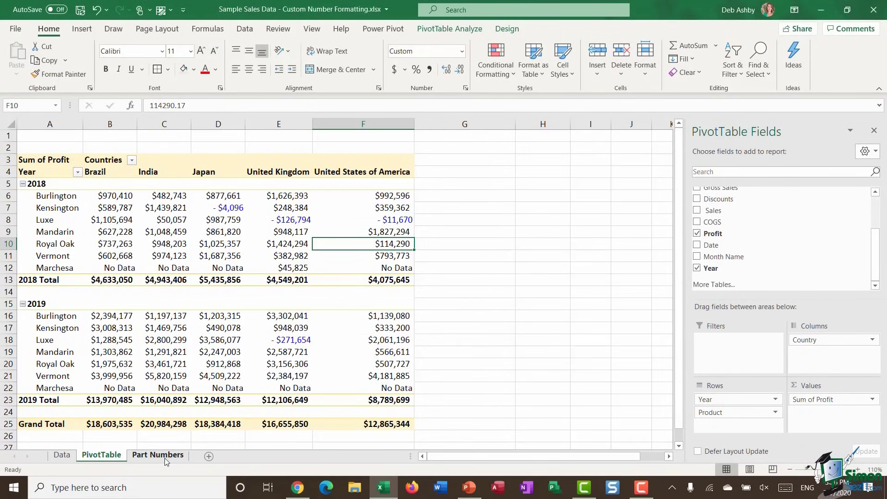
Switch to the Part Numbers sheet and review the Item Number and Item columns.
click(169, 458)
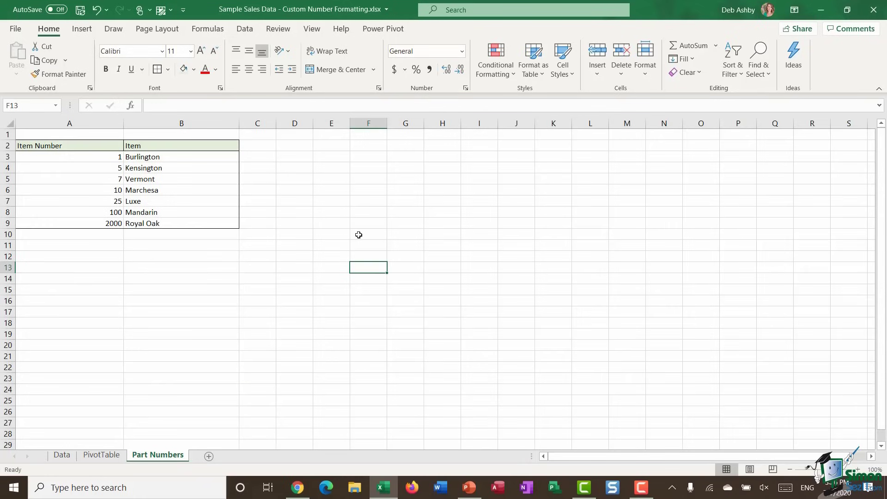
click(119, 168)
click(140, 182)
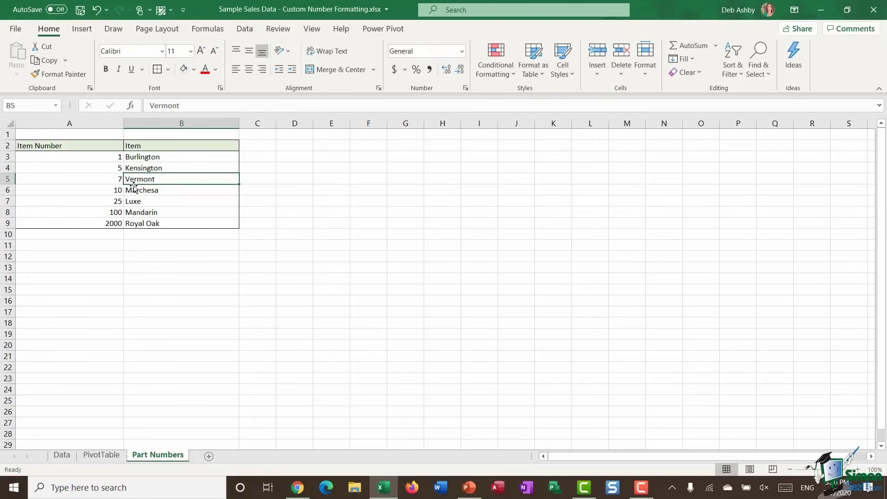
drag(49, 157, 60, 221)
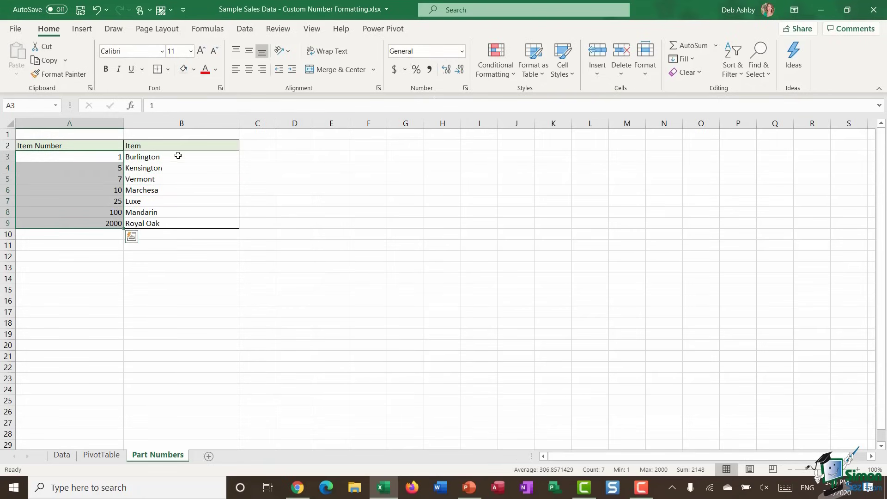
drag(176, 153, 181, 225)
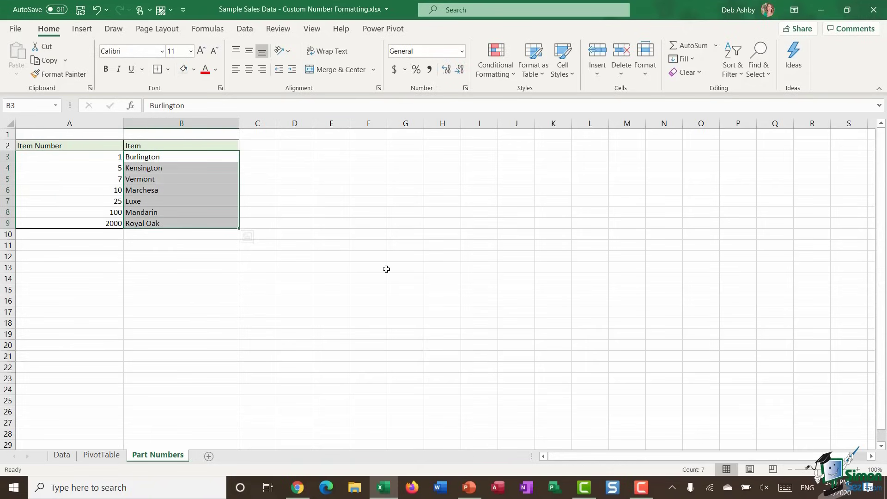
Apply the custom number format 0000 to the item numbers in A3:A9.
click(76, 158)
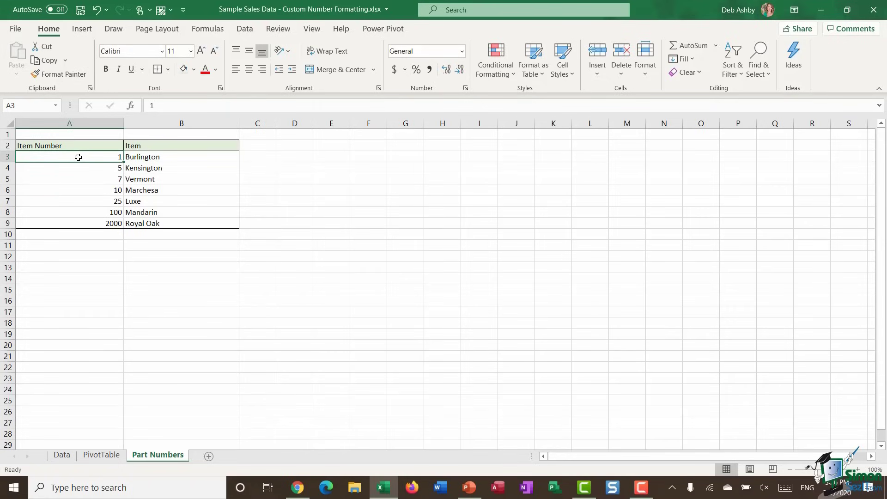
drag(78, 157, 81, 221)
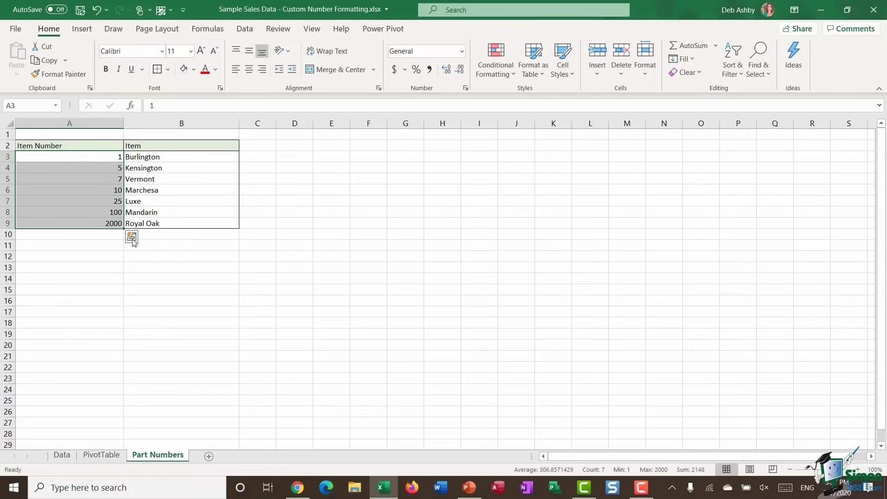
right_click(91, 175)
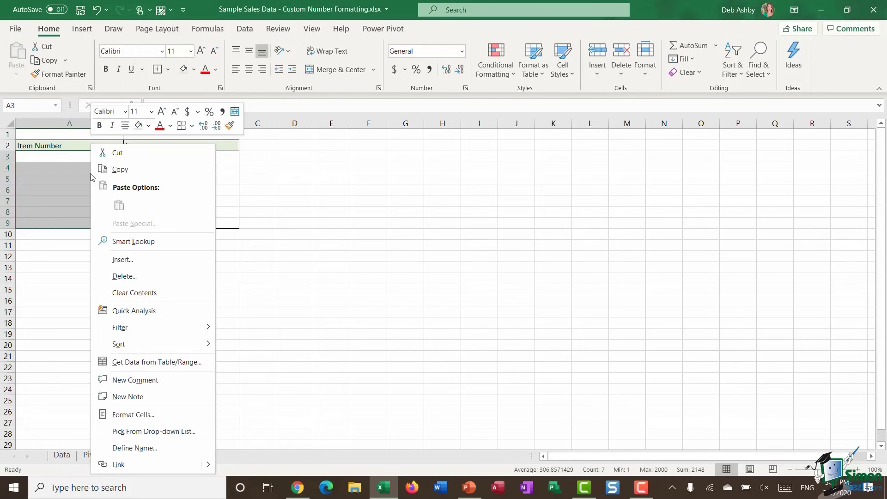
click(179, 412)
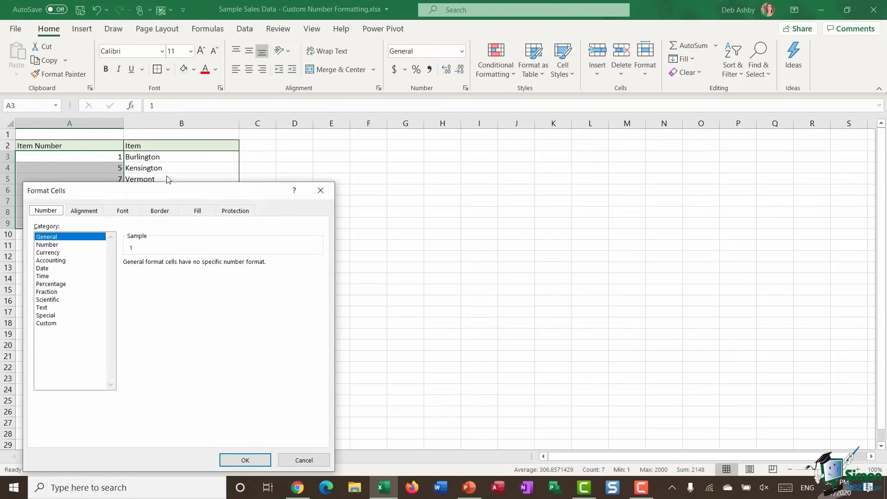
drag(168, 199, 412, 128)
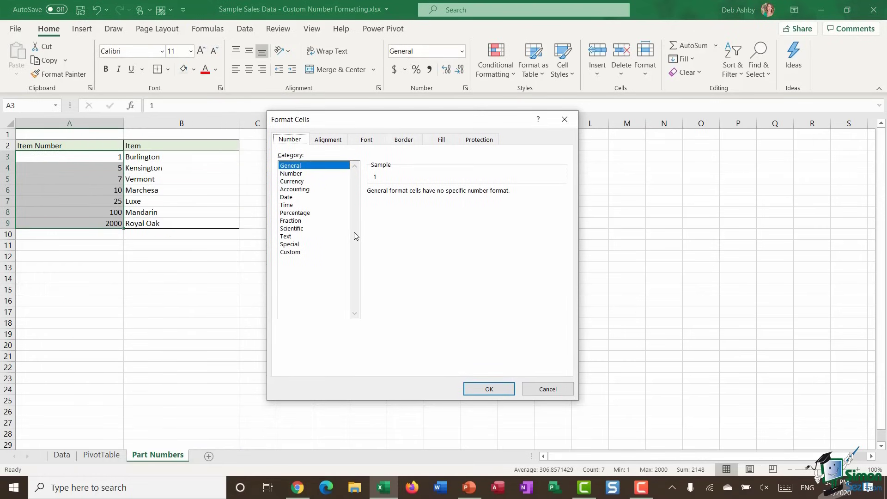
click(290, 251)
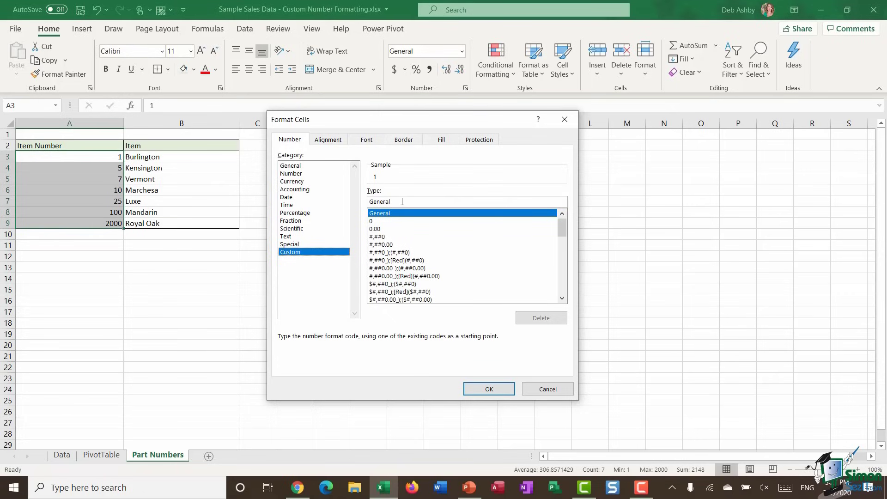
drag(402, 201, 362, 202)
text(0000)
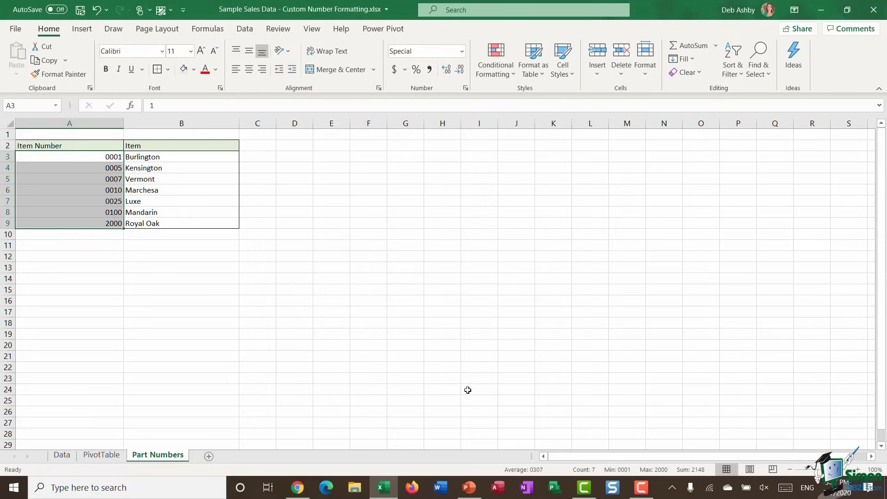
Check the underlying values behind the zero-padded item numbers in the Item Number column.
click(182, 322)
click(60, 158)
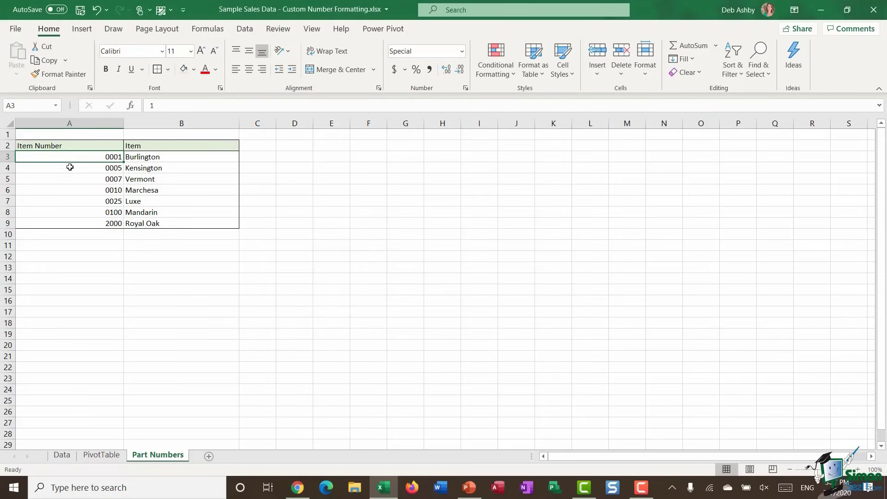
click(69, 169)
click(69, 179)
click(70, 190)
click(74, 202)
click(83, 213)
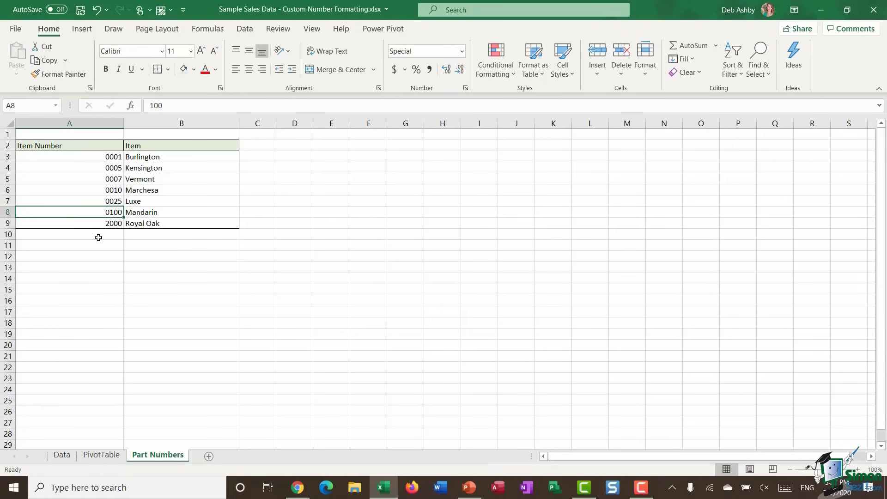
click(81, 156)
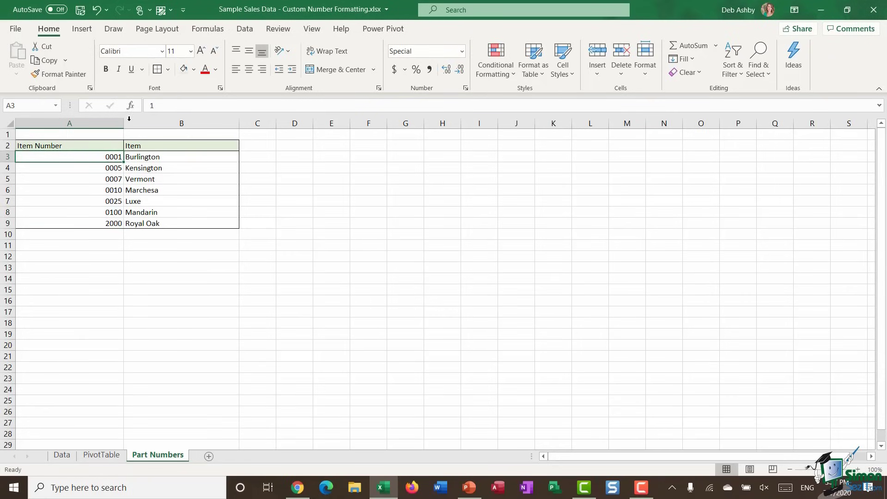
click(87, 171)
click(85, 189)
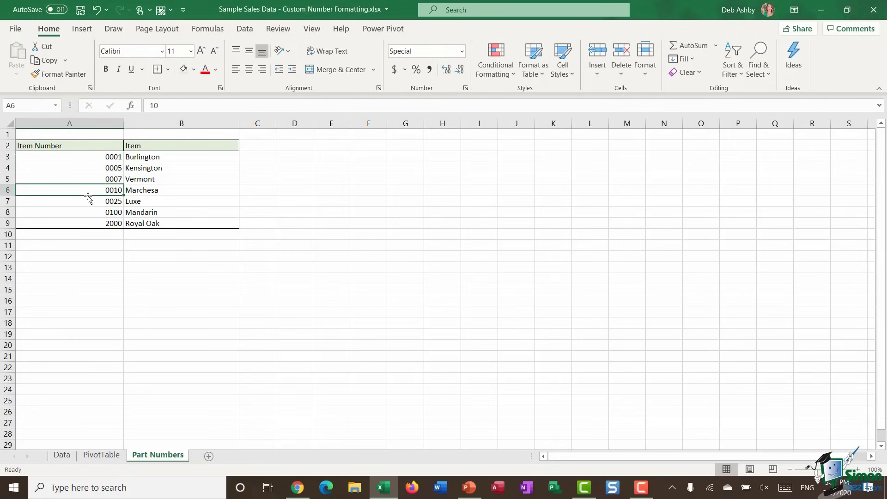
Replace the custom format of the item numbers in A3:A9 with ####, and return to the PivotTable sheet.
drag(90, 156, 87, 224)
right_click(89, 206)
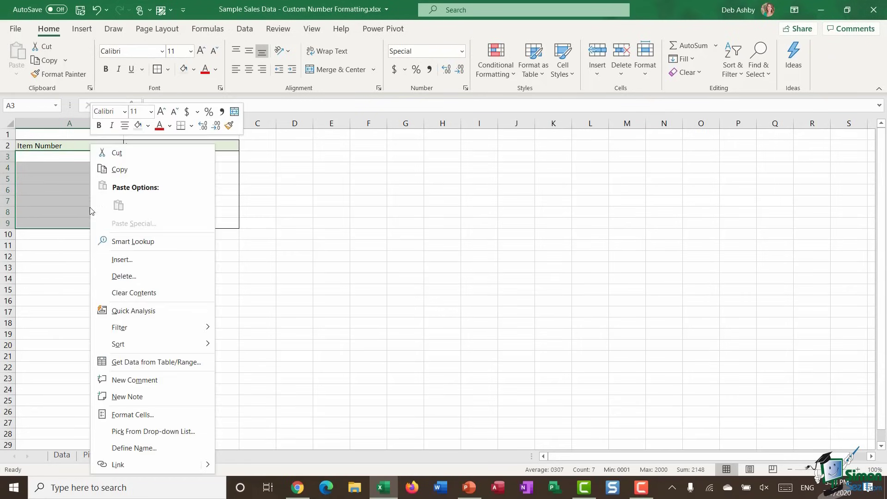
click(155, 414)
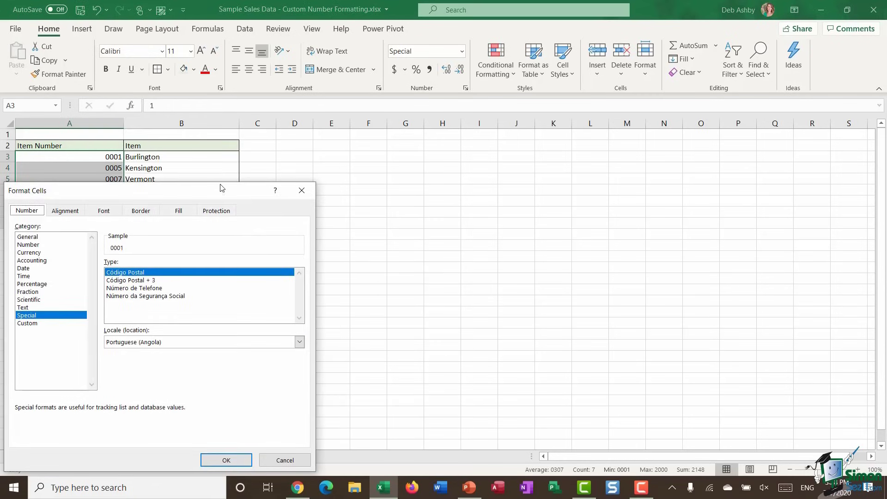
drag(220, 191, 526, 132)
click(355, 266)
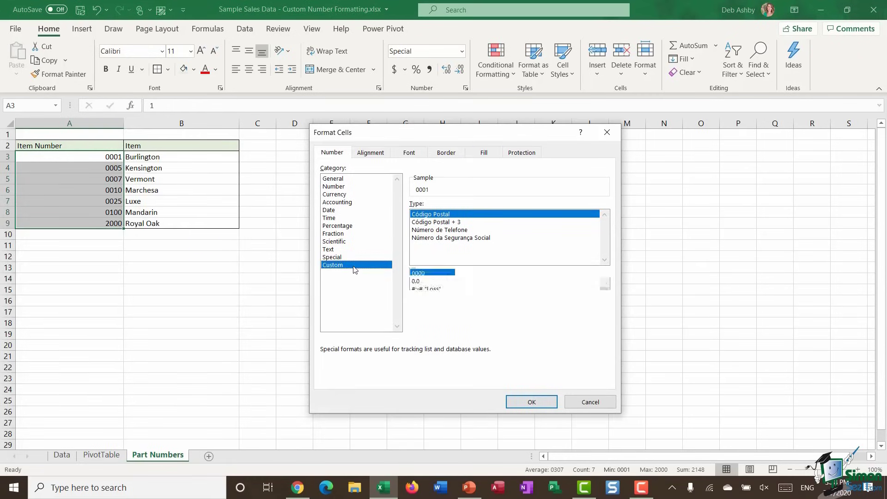
drag(434, 214, 411, 215)
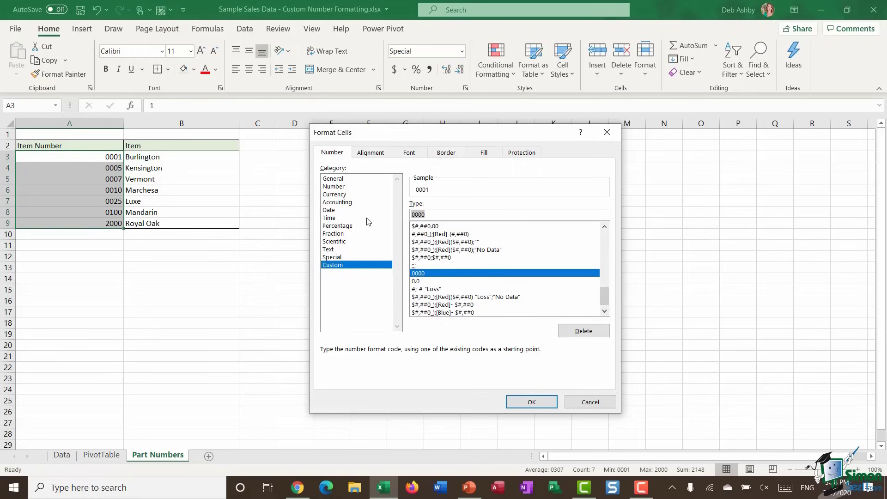
text(####)
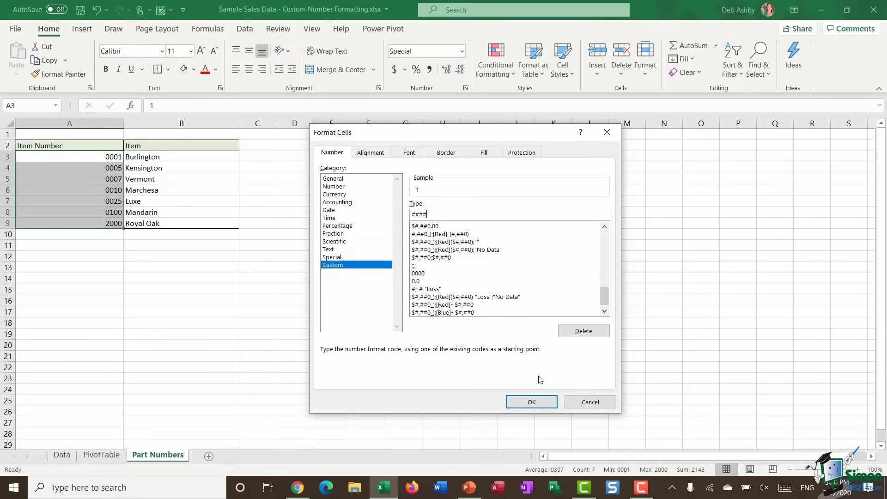
click(531, 402)
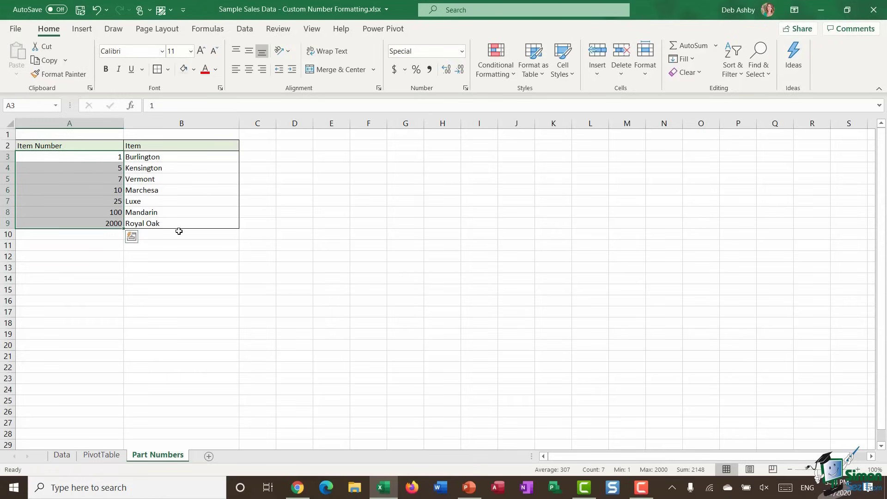
click(102, 456)
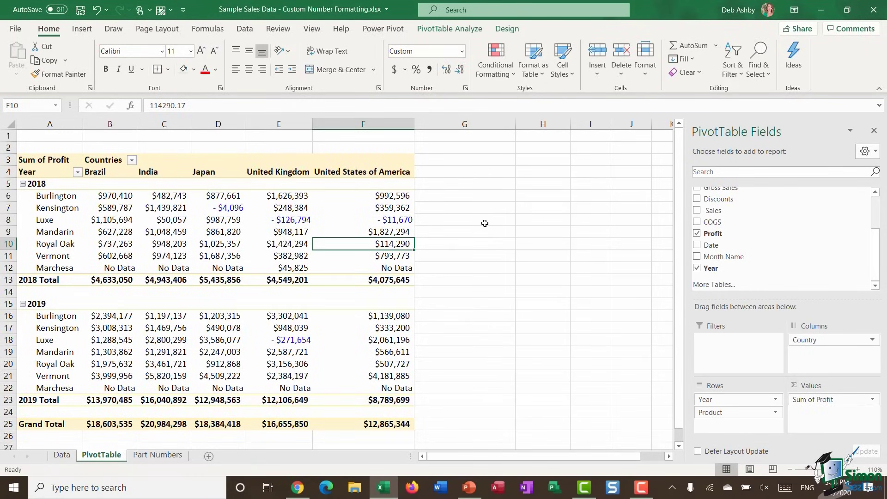
Try to delete the 2018 Luxe profit value for the United States of America in the pivot table.
mouse_move(350, 204)
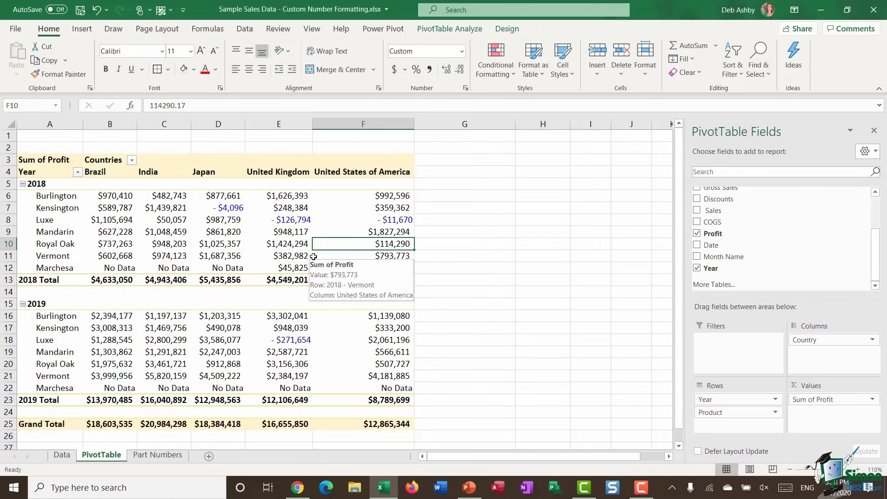
mouse_move(225, 208)
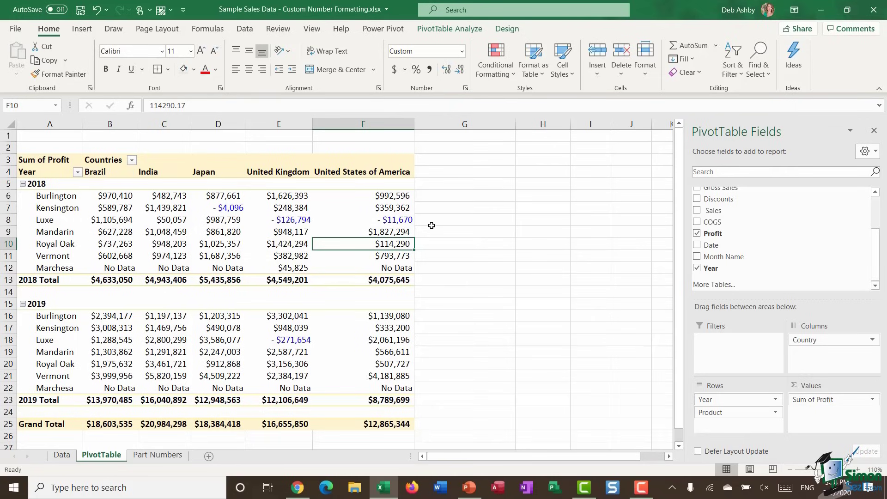
mouse_move(383, 230)
mouse_move(409, 220)
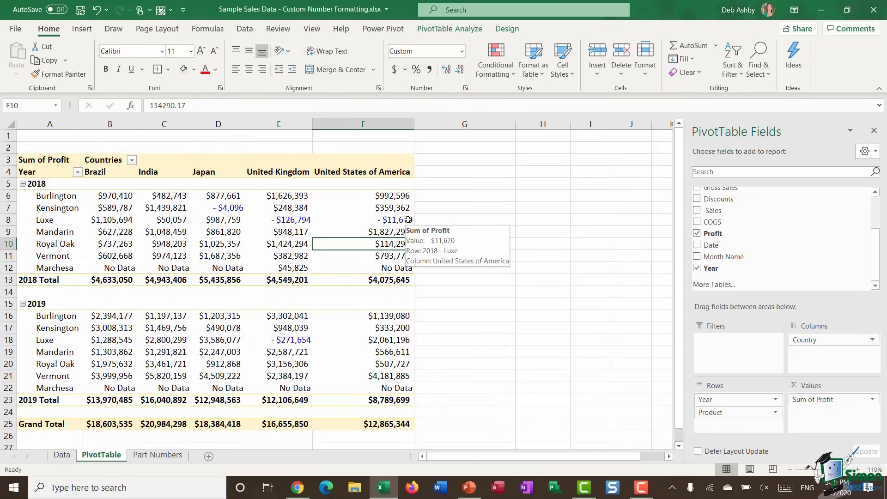
click(361, 221)
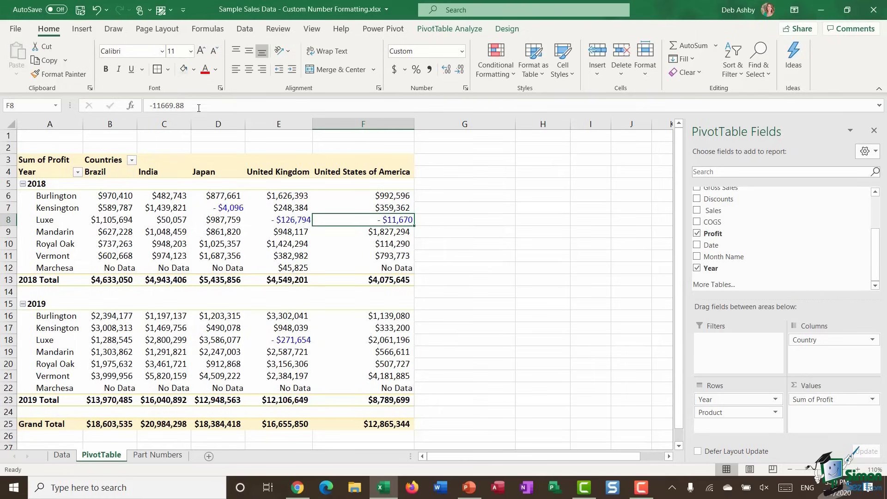
key(Delete)
key(Return)
key(Delete)
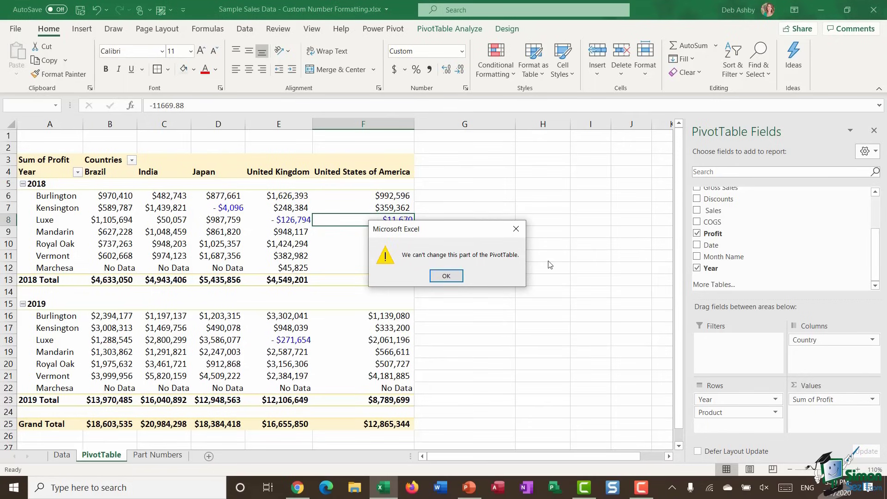
click(446, 276)
Add the text "Loss" to the negative section of the Sum of Profit number format, making it $#,##0_);[Blue]- $#,##0 "Loss";"No Data".
right_click(374, 224)
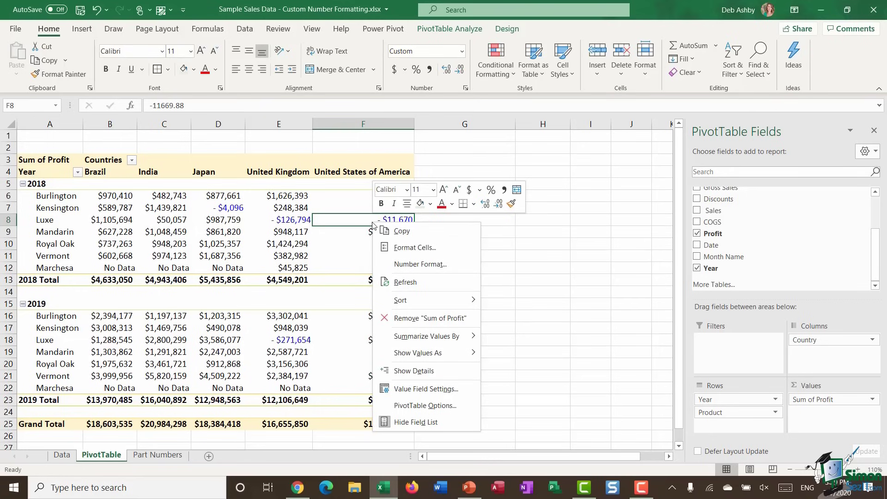
click(442, 390)
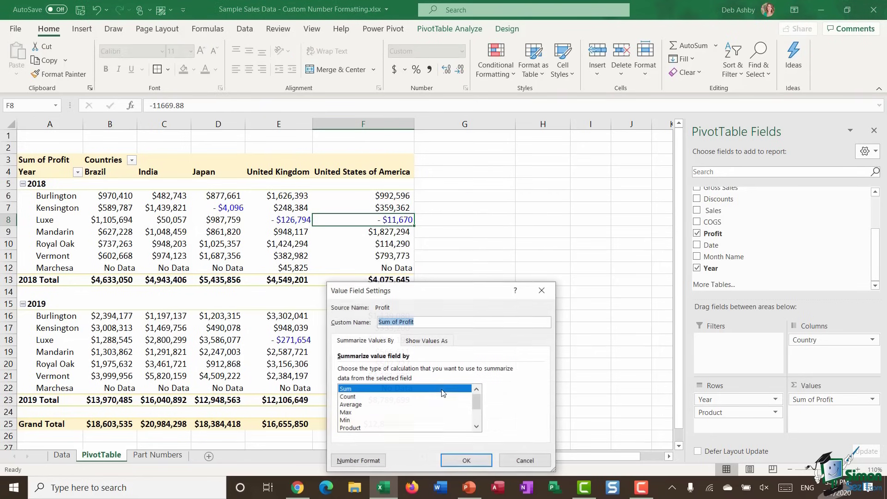
click(358, 461)
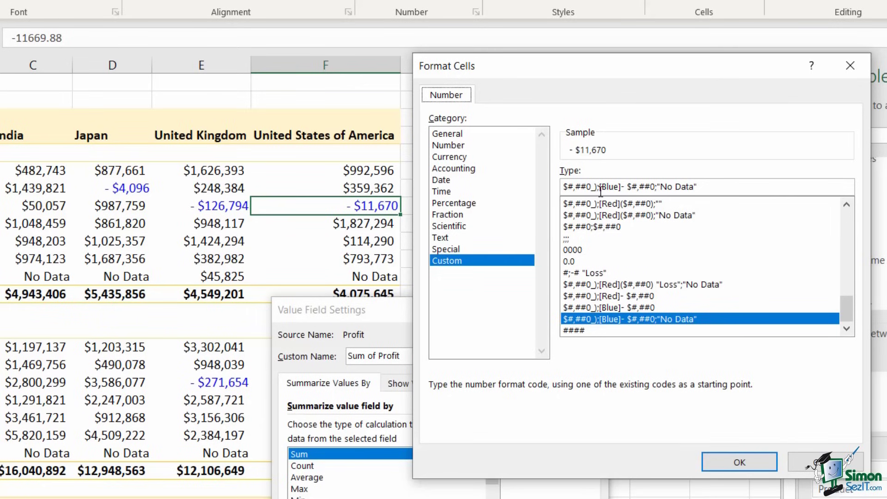
drag(600, 187, 655, 189)
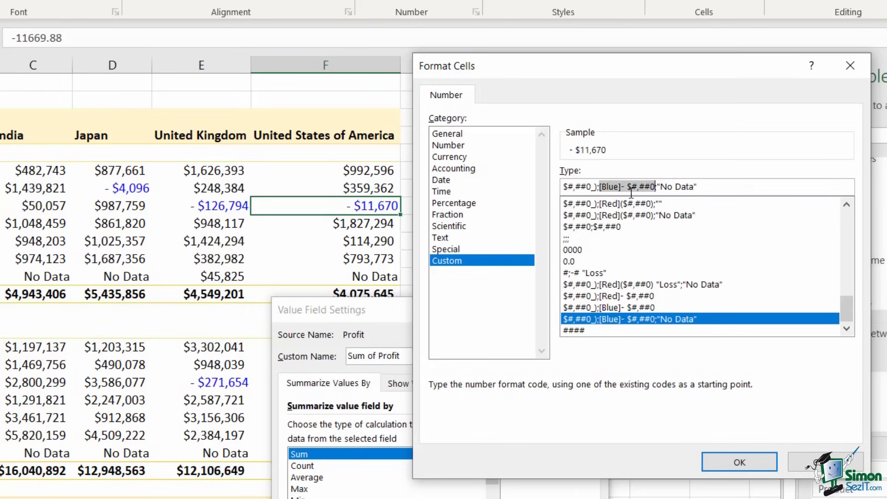
click(655, 186)
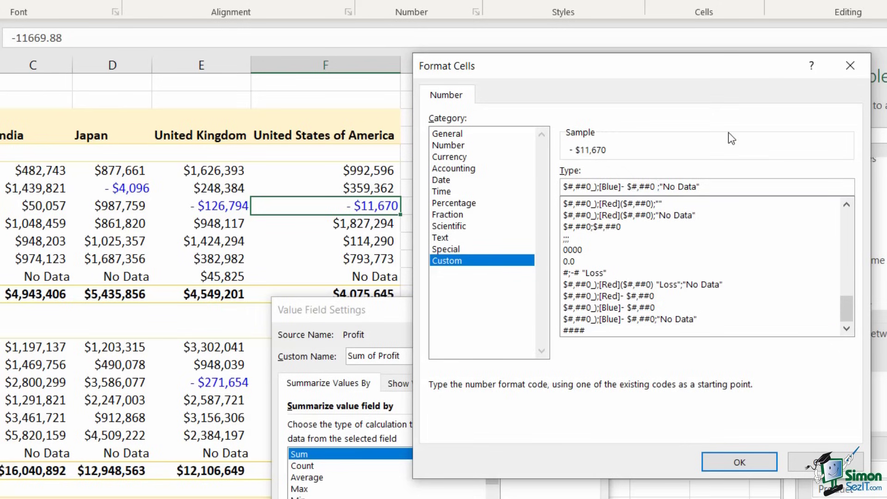
text("Loss")
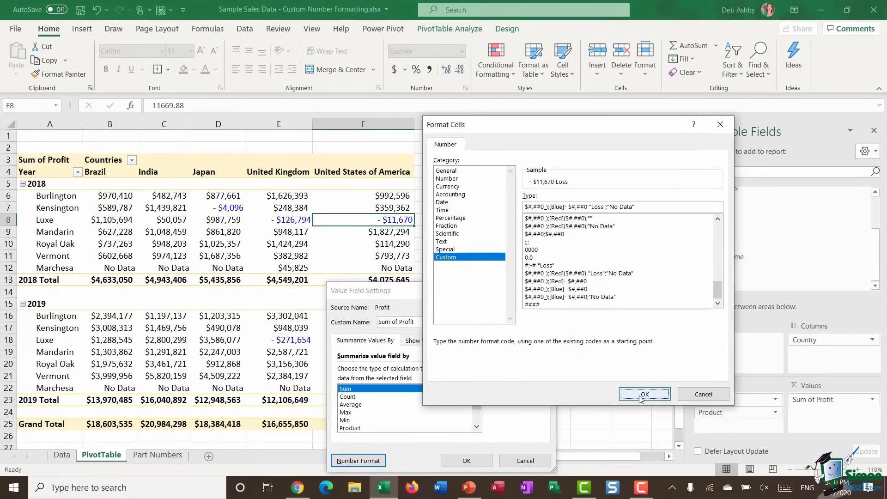
click(642, 394)
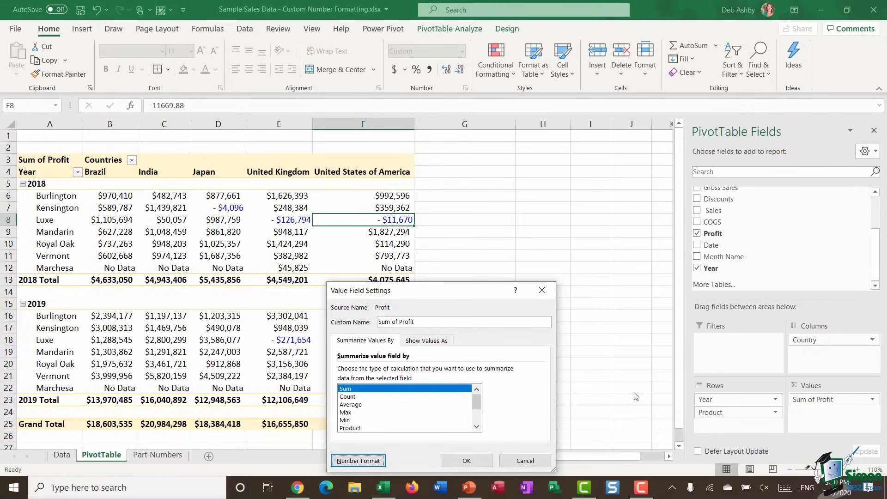
click(472, 461)
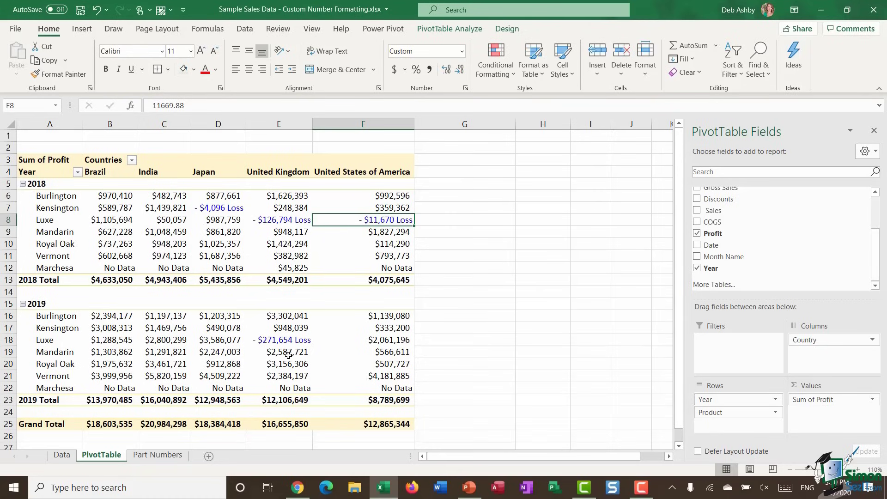
Reset the number format of the Sum of Profit value field to General through its field settings.
mouse_move(368, 262)
click(395, 281)
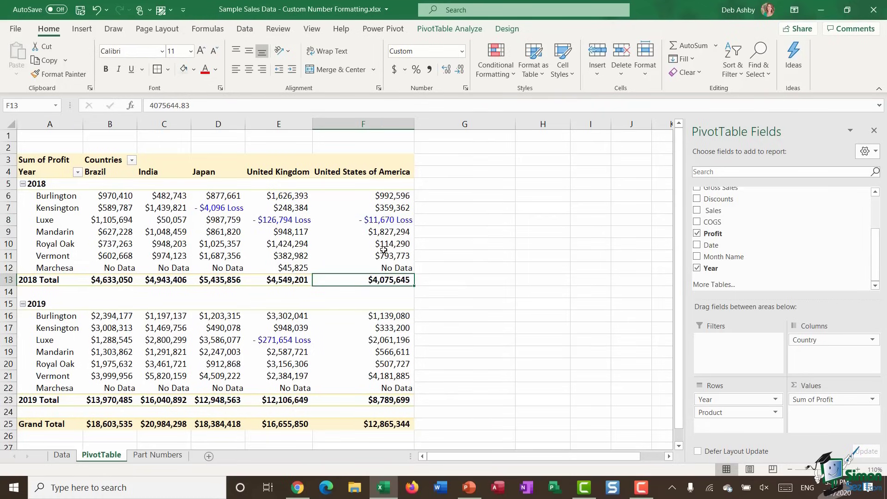
click(384, 221)
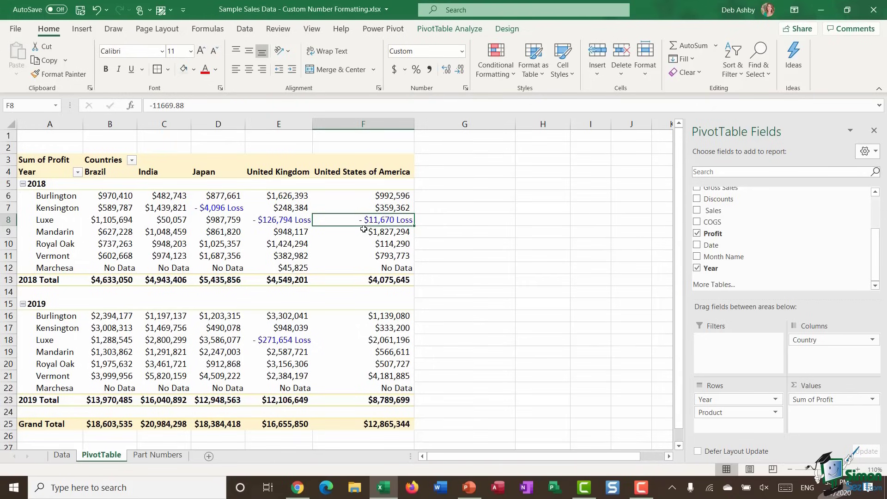
right_click(349, 218)
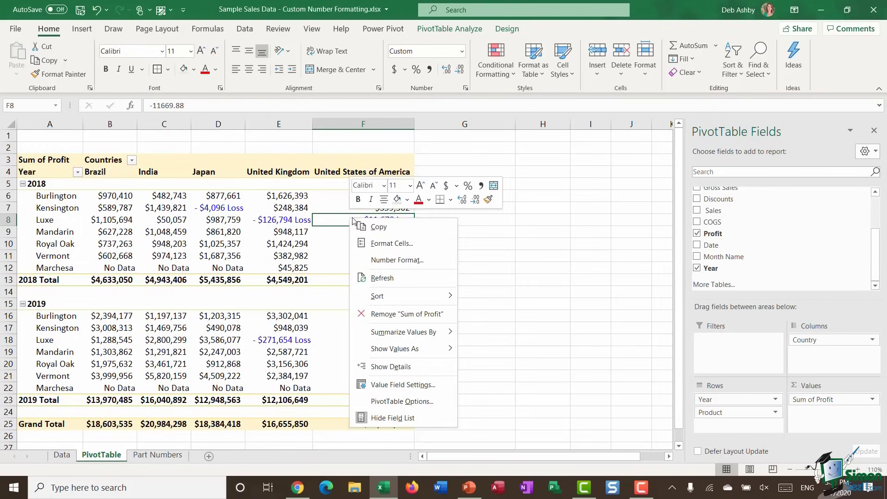
click(402, 386)
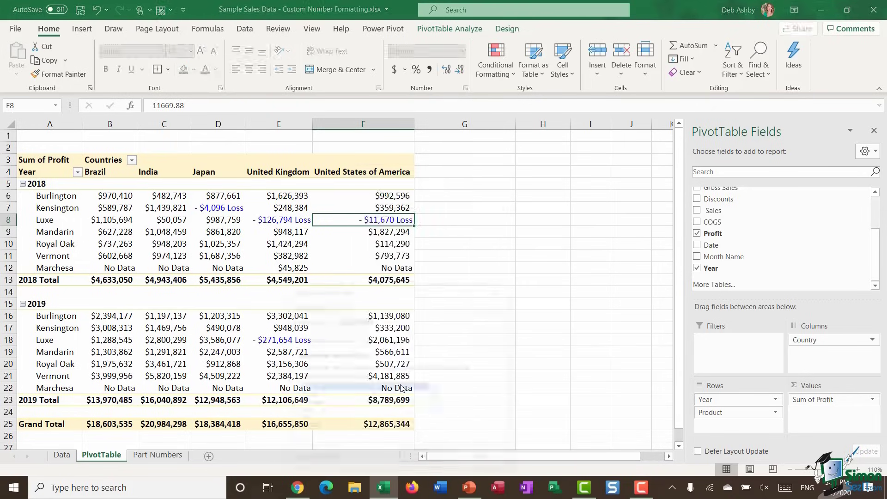
click(318, 459)
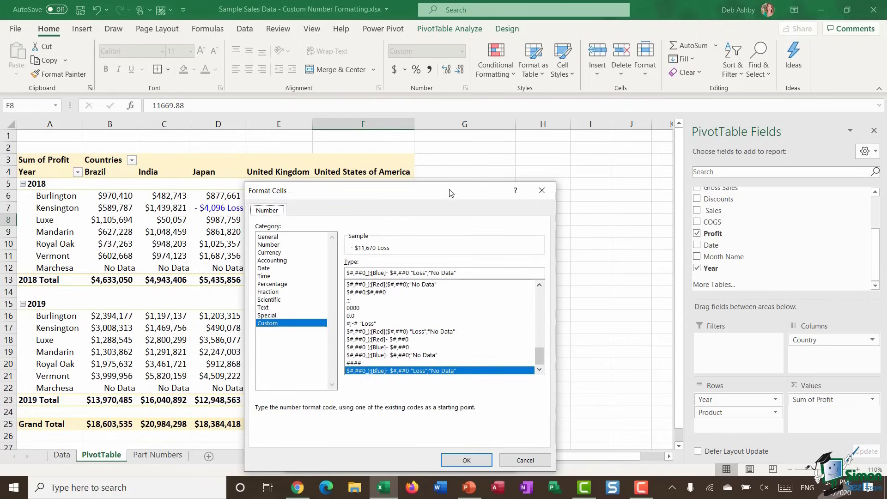
drag(443, 192, 664, 90)
click(488, 133)
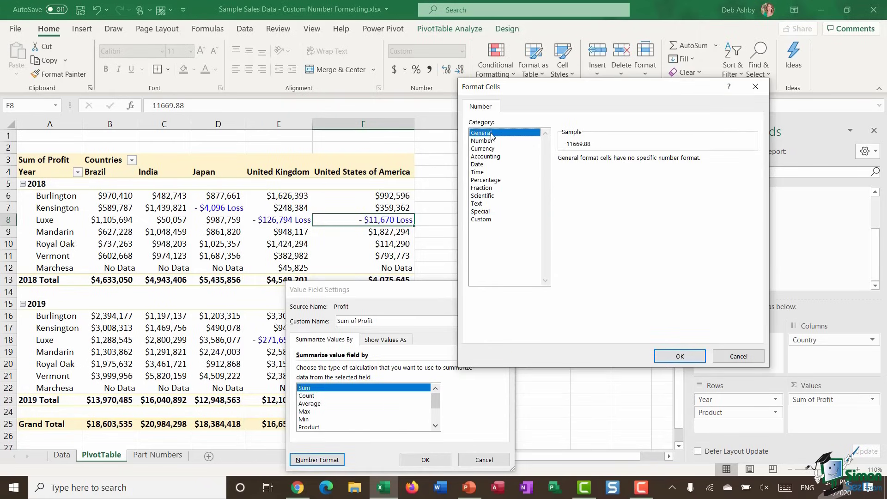
click(679, 356)
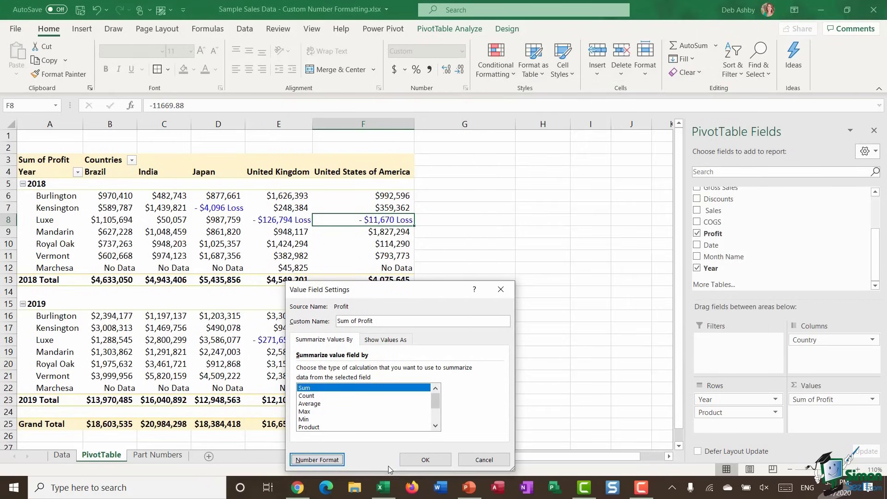
click(425, 459)
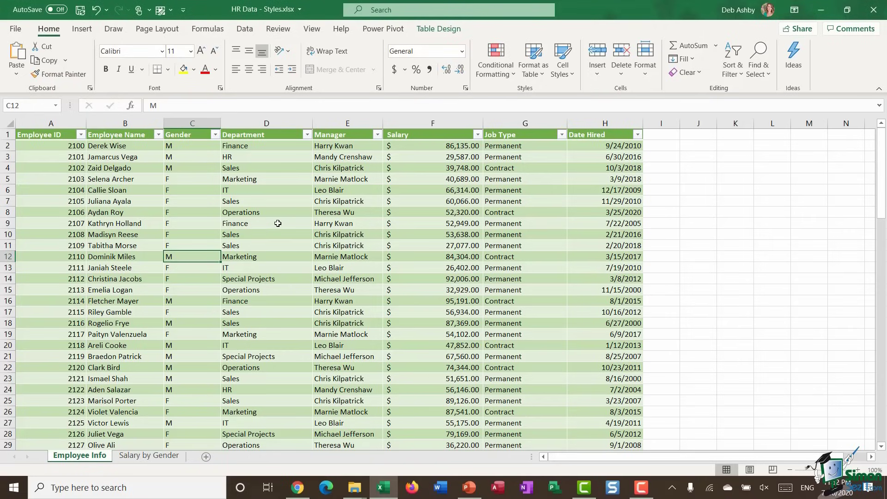
Switch to the Salary by Gender sheet of the HR Data - Styles workbook and review the salary pivot table.
click(277, 224)
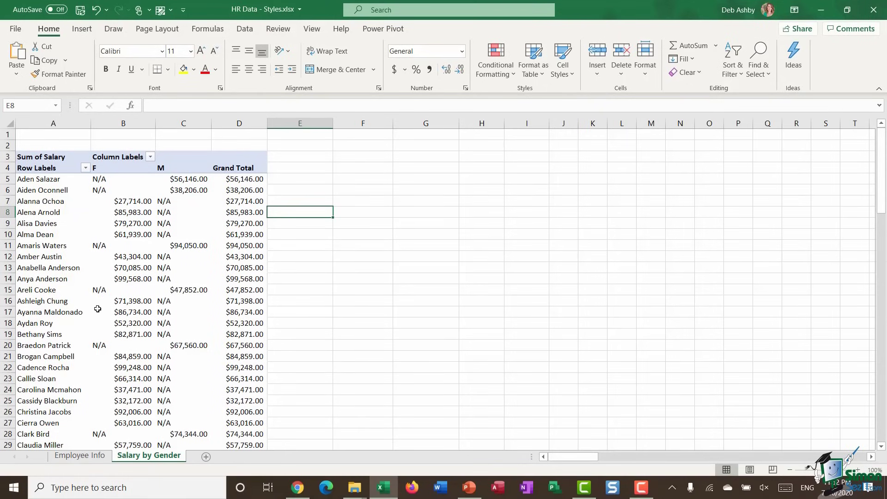
mouse_move(151, 304)
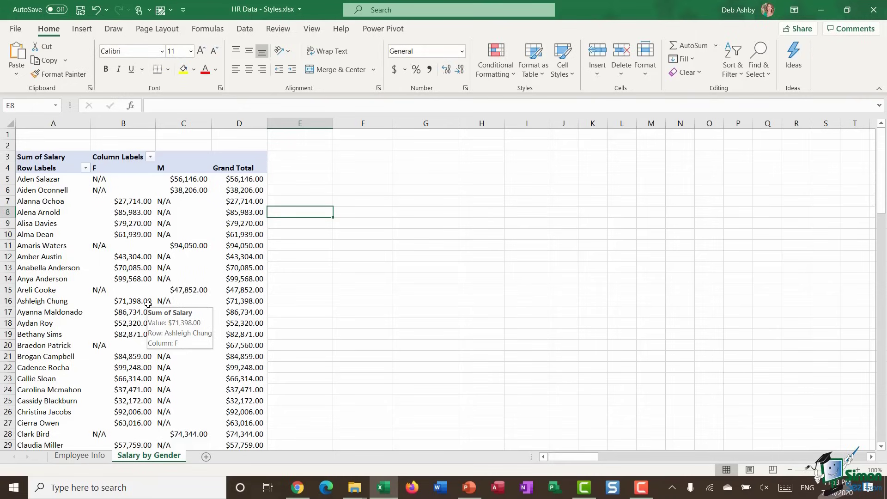
mouse_move(248, 286)
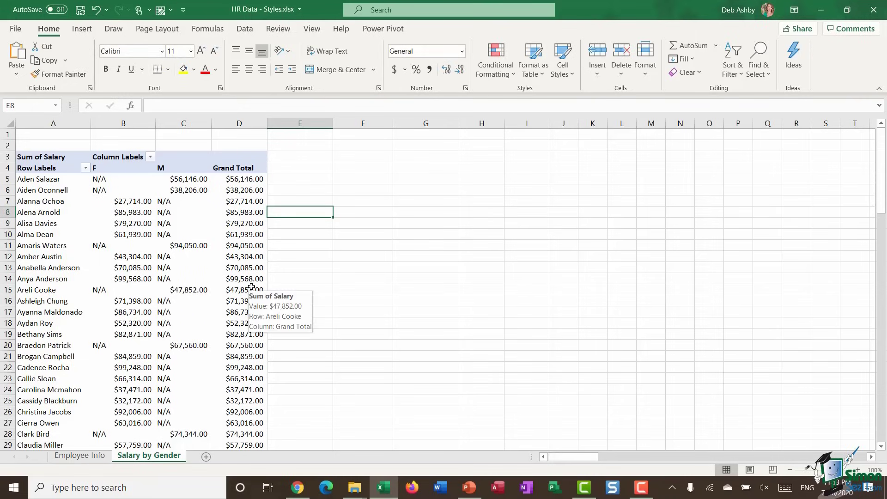